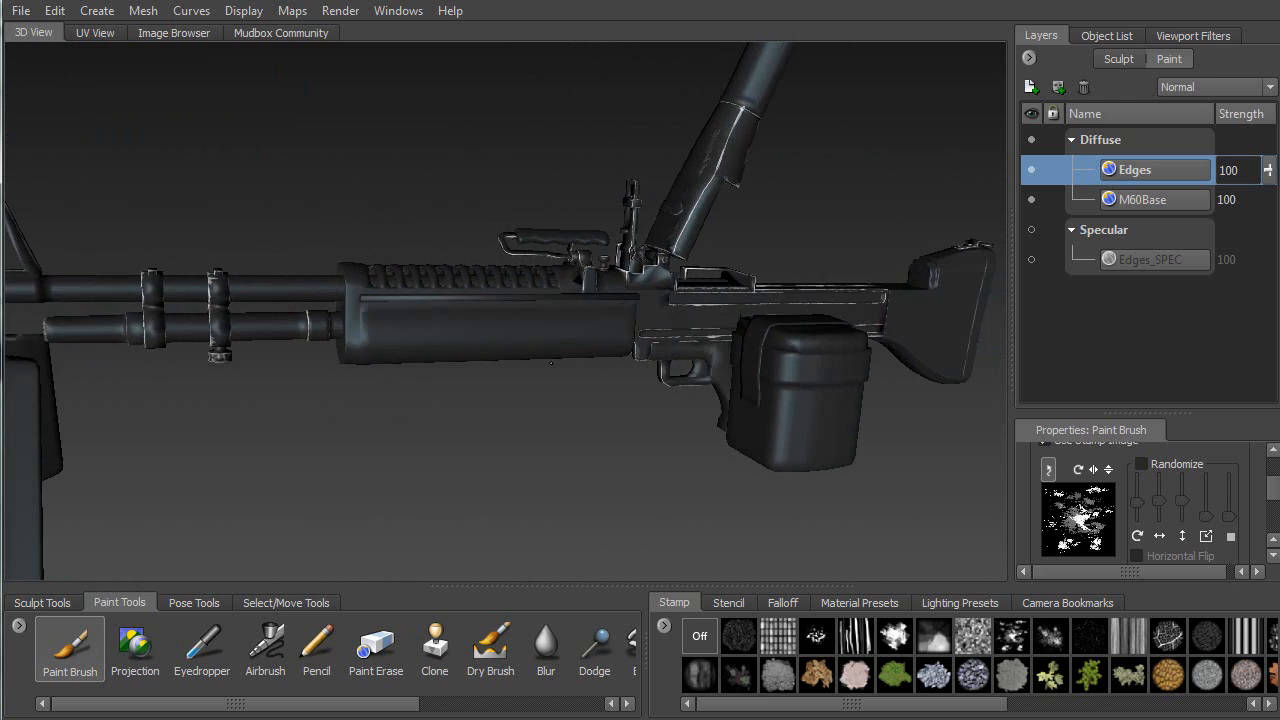
Examine the painted edge wear over the whole M60, from muzzle and bipod to ammo box and stock
{"action": "right_click_drag", "start_coordinate": [557, 311], "coordinate": [537, 451], "text": "alt"}
{"action": "middle_click_drag", "start_coordinate": [430, 350], "coordinate": [730, 370], "text": "alt"}
{"action": "left_click_drag", "start_coordinate": [630, 340], "coordinate": [702, 290], "text": "alt"}
{"action": "middle_click_drag", "start_coordinate": [702, 320], "coordinate": [500, 230], "text": "alt"}
{"action": "left_click_drag", "start_coordinate": [515, 275], "coordinate": [529, 301], "text": "alt"}
{"action": "right_click_drag", "start_coordinate": [529, 301], "coordinate": [455, 240], "text": "alt"}
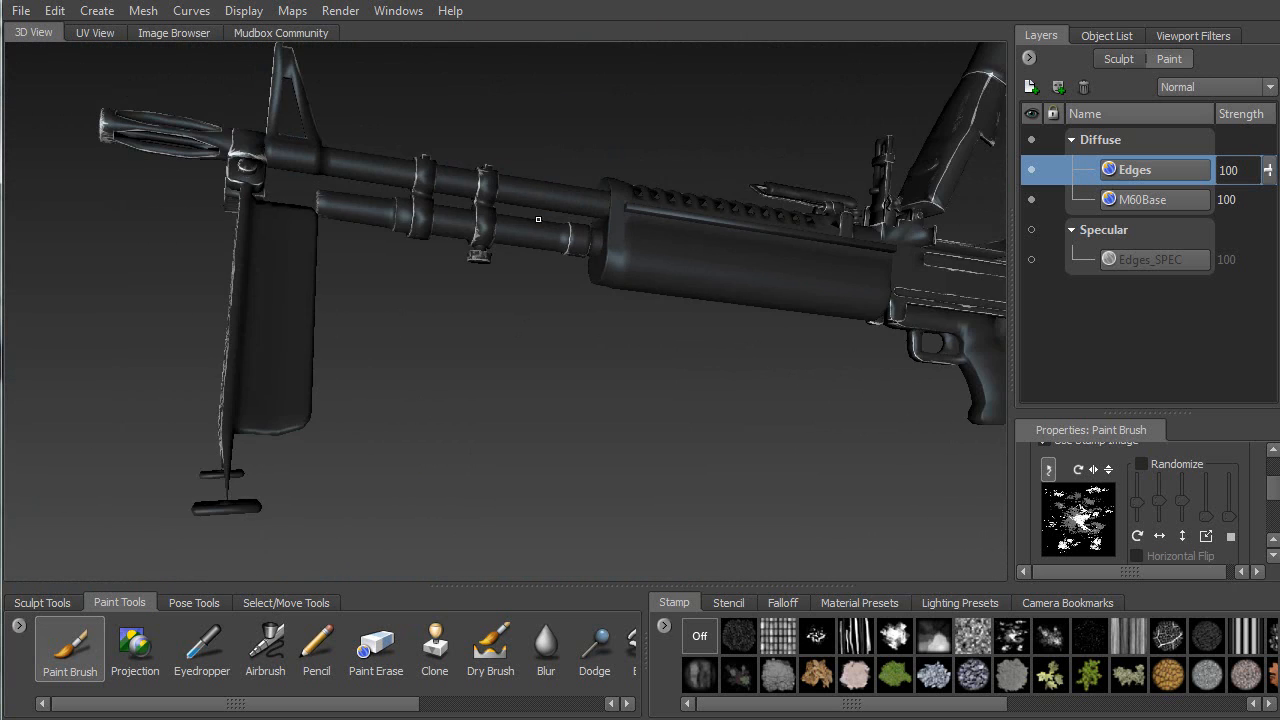
{"action": "middle_click_drag", "start_coordinate": [700, 300], "coordinate": [420, 312], "text": "alt"}
{"action": "left_click_drag", "start_coordinate": [620, 315], "coordinate": [415, 362], "text": "alt"}
{"action": "right_click_drag", "start_coordinate": [415, 362], "coordinate": [510, 430], "text": "alt"}
{"action": "middle_click_drag", "start_coordinate": [240, 330], "coordinate": [643, 355], "text": "alt"}
{"action": "left_click_drag", "start_coordinate": [643, 355], "coordinate": [655, 308], "text": "alt"}
{"action": "middle_click_drag", "start_coordinate": [590, 300], "coordinate": [860, 318], "text": "alt"}
{"action": "right_click_drag", "start_coordinate": [860, 318], "coordinate": [709, 229], "text": "alt"}
{"action": "left_click_drag", "start_coordinate": [709, 229], "coordinate": [581, 312], "text": "alt"}
{"action": "middle_click_drag", "start_coordinate": [502, 356], "coordinate": [724, 222], "text": "alt"}
{"action": "left_click_drag", "start_coordinate": [560, 385], "coordinate": [708, 350], "text": "alt"}
{"action": "middle_click_drag", "start_coordinate": [560, 300], "coordinate": [640, 390], "text": "alt"}
{"action": "left_click_drag", "start_coordinate": [655, 325], "coordinate": [502, 335], "text": "alt"}
{"action": "middle_click_drag", "start_coordinate": [490, 305], "coordinate": [385, 353], "text": "alt"}
{"action": "left_click_drag", "start_coordinate": [365, 345], "coordinate": [470, 312], "text": "alt"}
{"action": "middle_click_drag", "start_coordinate": [515, 270], "coordinate": [612, 345], "text": "alt"}
{"action": "left_click_drag", "start_coordinate": [630, 342], "coordinate": [470, 328], "text": "alt"}
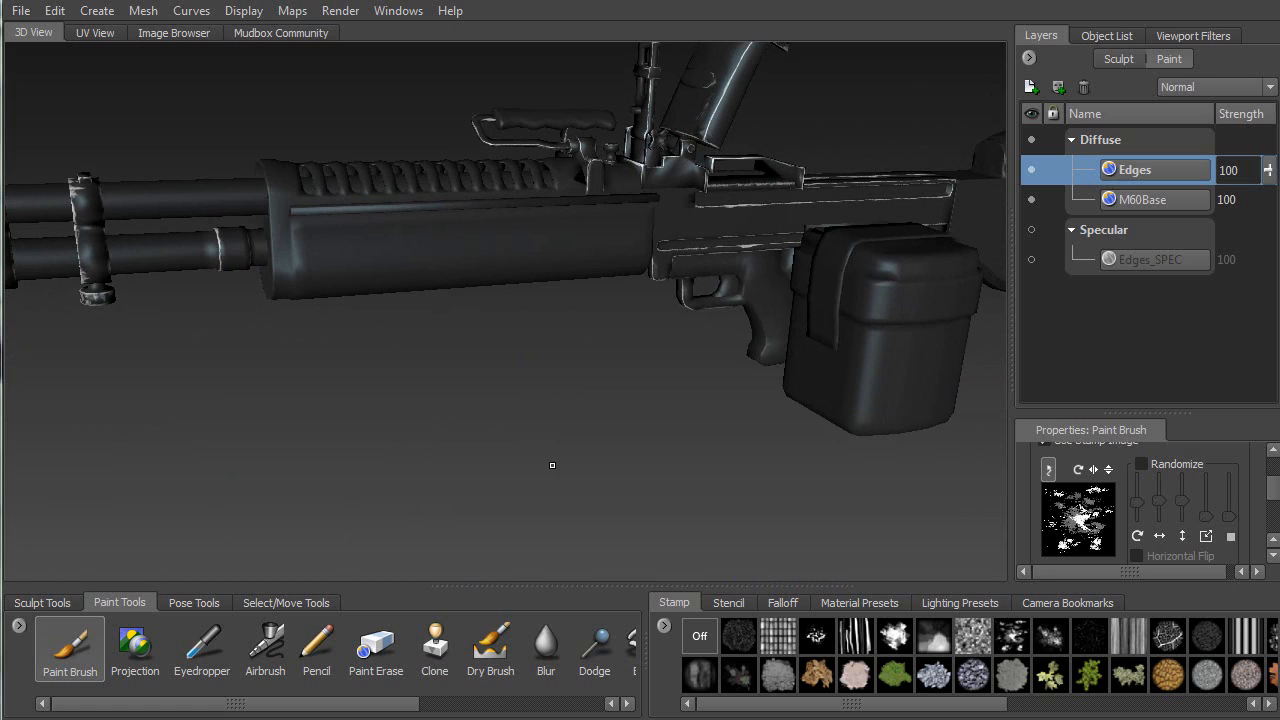
Inspect the edge wear close up on the receiver, carrying handle, trigger guard and grip
{"action": "mouse_move", "coordinate": [532, 432]}
{"action": "left_mouse_down", "text": "alt"}
{"action": "mouse_move", "coordinate": [575, 423]}
{"action": "mouse_move", "coordinate": [531, 451]}
{"action": "mouse_move", "coordinate": [539, 425]}
{"action": "left_mouse_up", "text": "alt"}
{"action": "middle_click_drag", "start_coordinate": [524, 352], "coordinate": [430, 392], "text": "alt"}
{"action": "right_click_drag", "start_coordinate": [430, 392], "coordinate": [451, 311], "text": "alt"}
{"action": "left_click_drag", "start_coordinate": [451, 311], "coordinate": [866, 278], "text": "alt"}
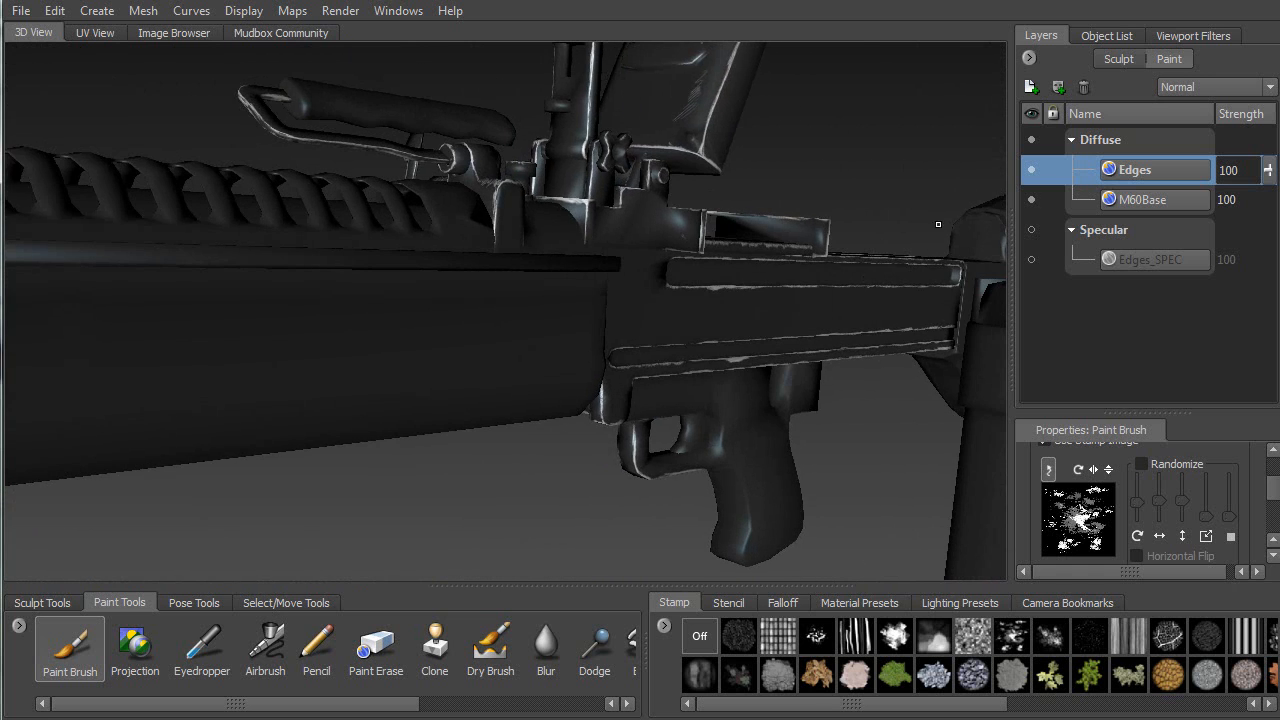
{"action": "left_click_drag", "start_coordinate": [808, 238], "coordinate": [510, 300], "text": "alt"}
{"action": "right_click_drag", "start_coordinate": [510, 300], "coordinate": [531, 321], "text": "alt"}
{"action": "left_click_drag", "start_coordinate": [530, 320], "coordinate": [602, 279], "text": "alt"}
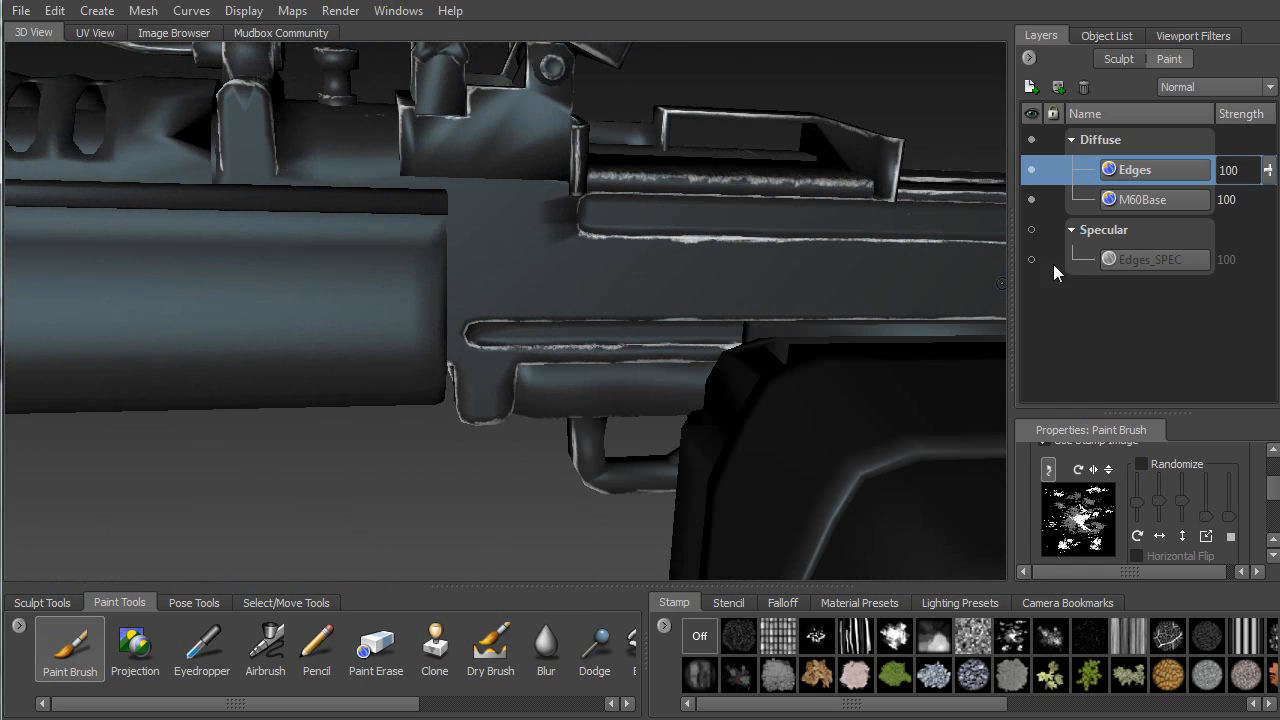
{"action": "left_click_drag", "start_coordinate": [701, 305], "coordinate": [547, 286], "text": "alt"}
{"action": "left_click_drag", "start_coordinate": [642, 268], "coordinate": [688, 319], "text": "alt"}
{"action": "middle_click_drag", "start_coordinate": [581, 273], "coordinate": [436, 372], "text": "alt"}
{"action": "left_click_drag", "start_coordinate": [436, 372], "coordinate": [133, 311], "text": "alt"}
{"action": "left_click_drag", "start_coordinate": [389, 264], "coordinate": [407, 385], "text": "alt"}
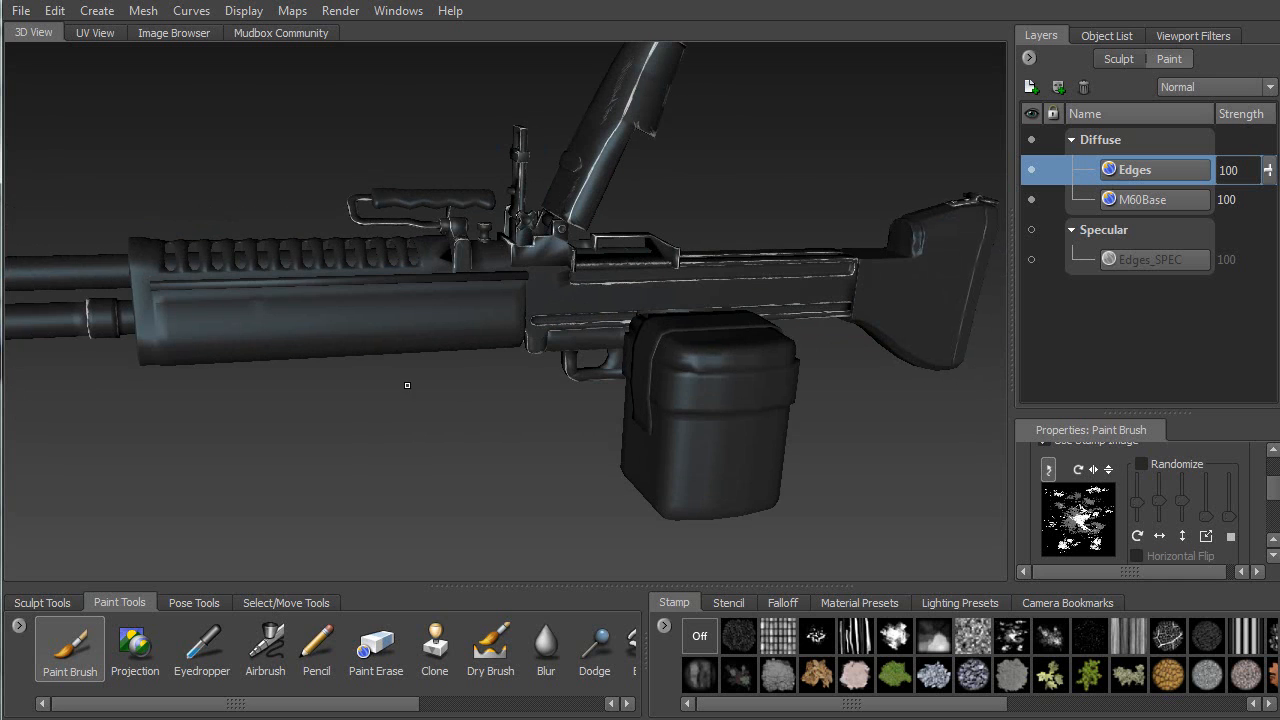
Select the faces of the ammo box and its strap, the ribbed handguard, the stock and the carrying-handle grip
{"action": "left_click", "coordinate": [262, 603]}
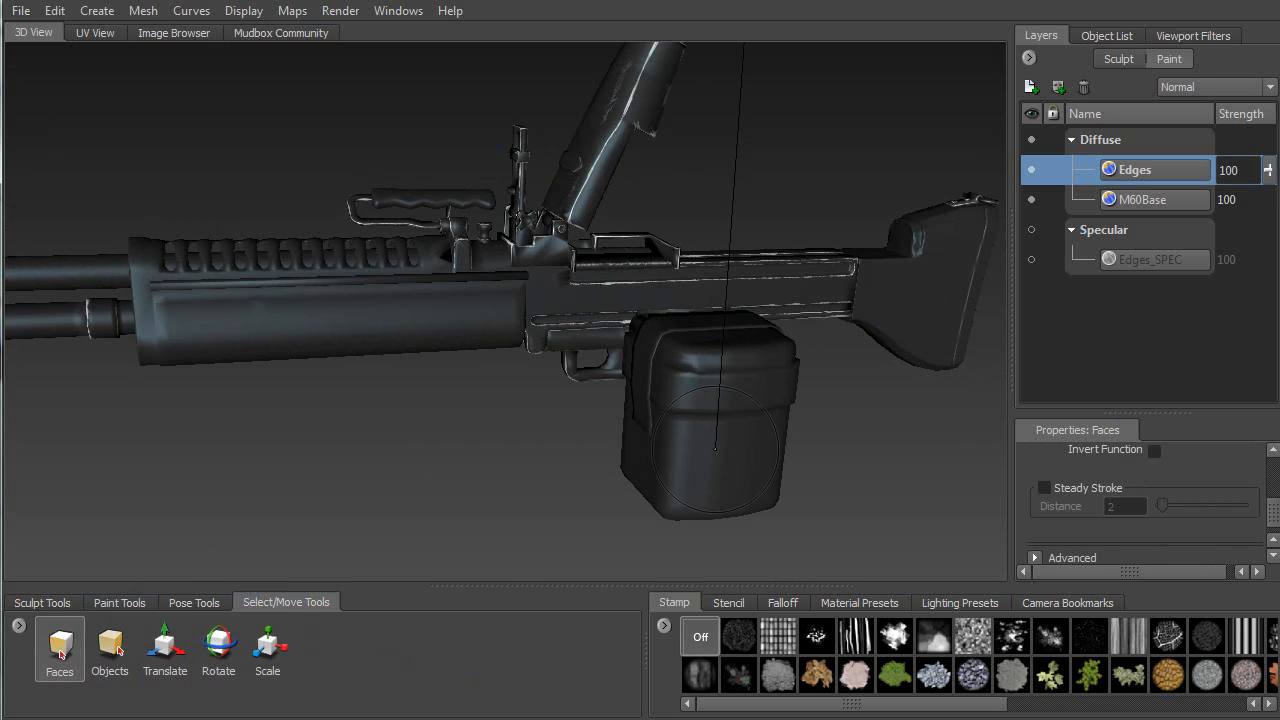
{"action": "left_click_drag", "start_coordinate": [760, 349], "coordinate": [697, 454]}
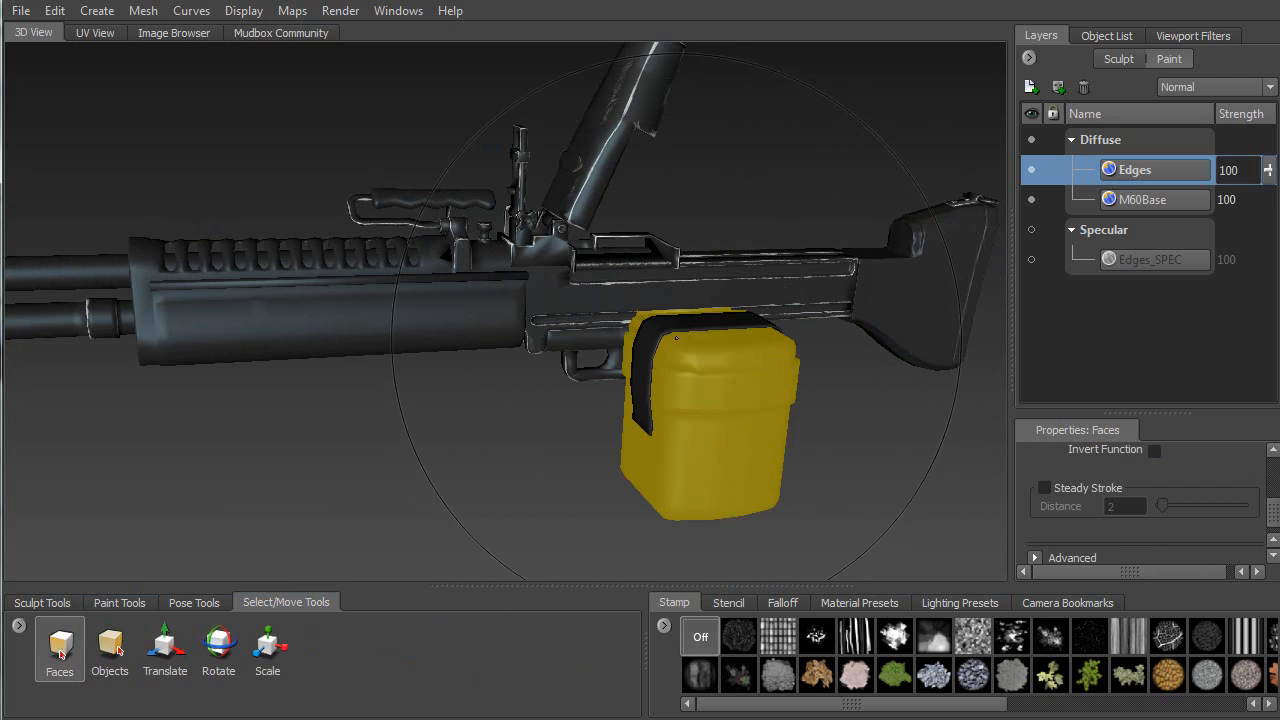
{"action": "left_click_drag", "start_coordinate": [678, 351], "coordinate": [643, 338]}
{"action": "left_click_drag", "start_coordinate": [340, 316], "coordinate": [248, 302]}
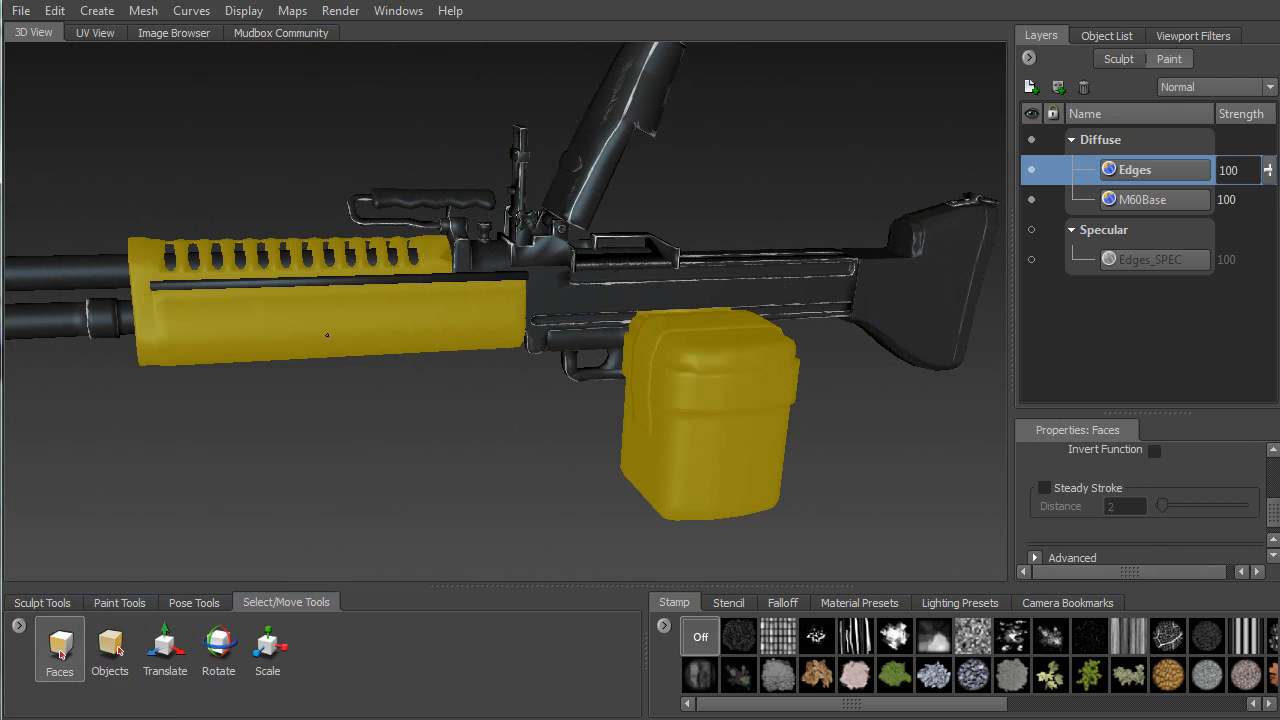
{"action": "left_click_drag", "start_coordinate": [924, 328], "coordinate": [946, 273]}
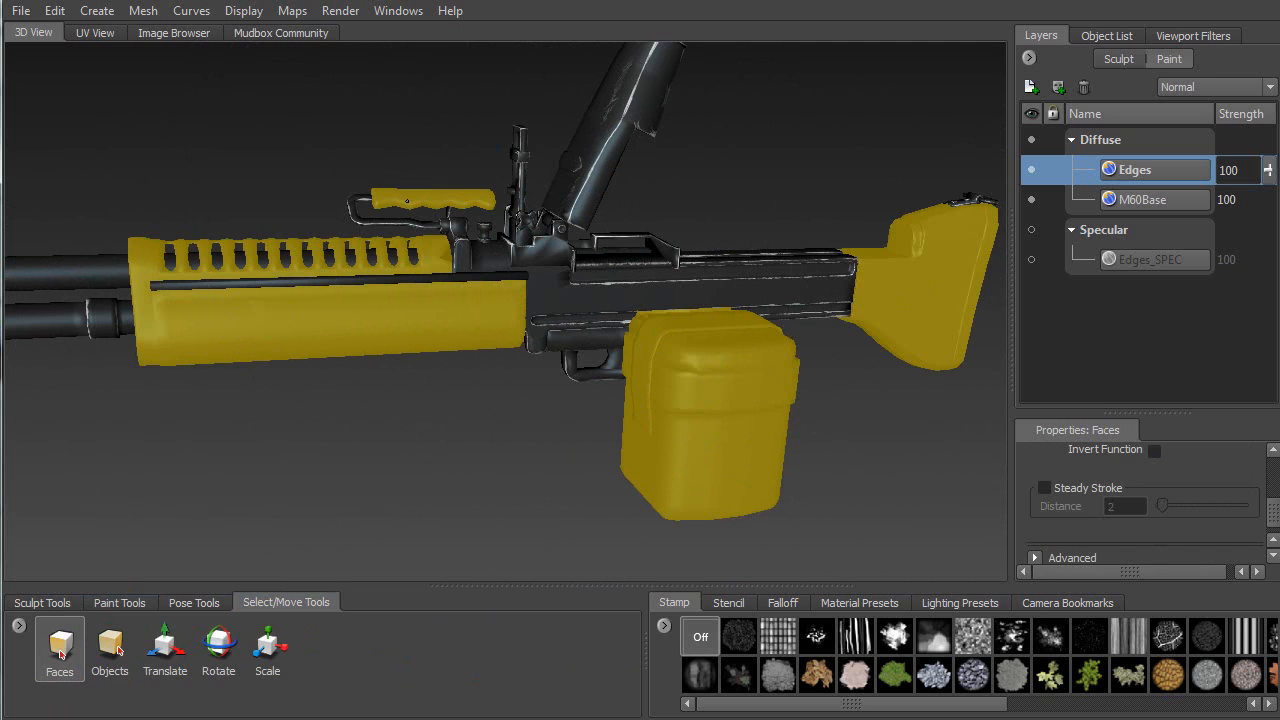
Add the foot pads at the ends of the bipod legs to the face selection
{"action": "middle_click_drag", "start_coordinate": [270, 237], "coordinate": [505, 250], "text": "alt"}
{"action": "left_click_drag", "start_coordinate": [505, 250], "coordinate": [590, 168], "text": "alt"}
{"action": "middle_click_drag", "start_coordinate": [590, 168], "coordinate": [511, 85], "text": "alt"}
{"action": "left_click_drag", "start_coordinate": [452, 475], "coordinate": [441, 477]}
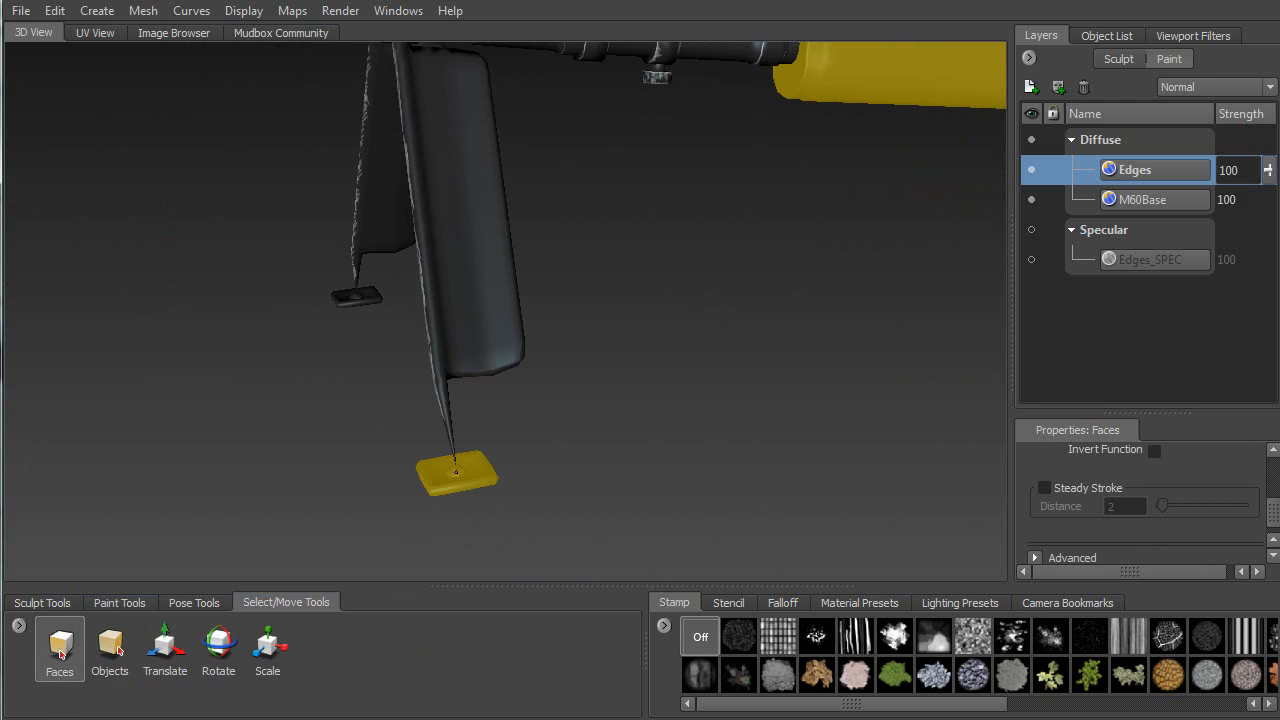
{"action": "middle_click_drag", "start_coordinate": [372, 301], "coordinate": [110, 440], "text": "alt"}
{"action": "left_click_drag", "start_coordinate": [110, 440], "coordinate": [335, 350], "text": "alt"}
{"action": "middle_click_drag", "start_coordinate": [335, 350], "coordinate": [70, 384], "text": "alt"}
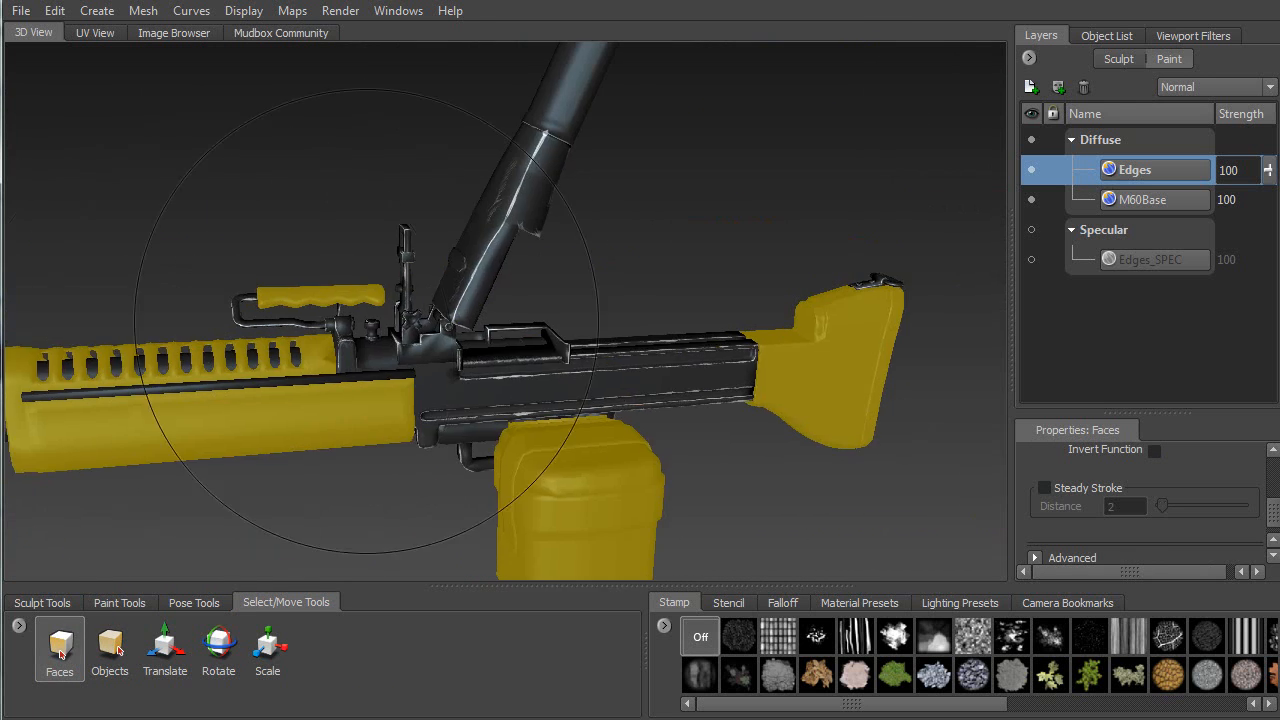
Check the pistol grip area from both sides and hide all the selected parts
{"action": "middle_click_drag", "start_coordinate": [531, 344], "coordinate": [400, 320], "text": "alt"}
{"action": "left_click_drag", "start_coordinate": [400, 320], "coordinate": [469, 392], "text": "alt"}
{"action": "middle_click_drag", "start_coordinate": [469, 392], "coordinate": [534, 242], "text": "alt"}
{"action": "right_click_drag", "start_coordinate": [534, 242], "coordinate": [503, 367], "text": "alt"}
{"action": "middle_click_drag", "start_coordinate": [503, 367], "coordinate": [543, 457], "text": "alt"}
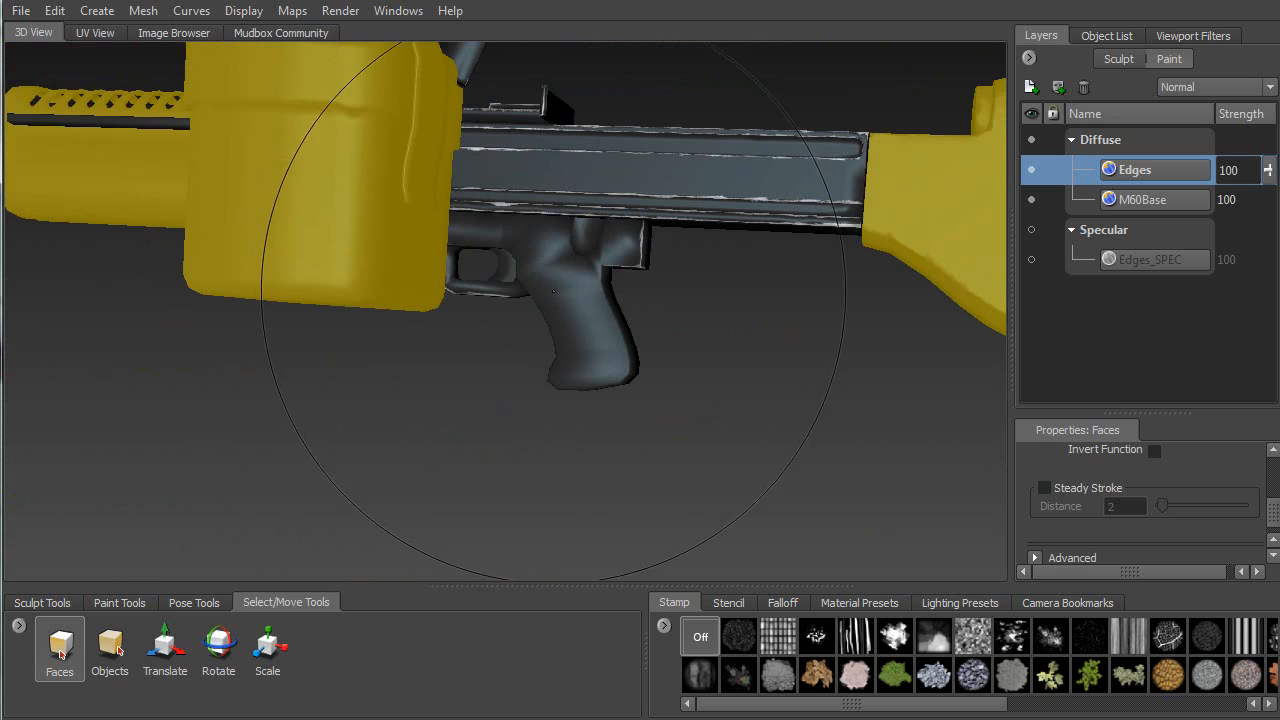
{"action": "left_click_drag", "start_coordinate": [618, 360], "coordinate": [235, 344], "text": "alt"}
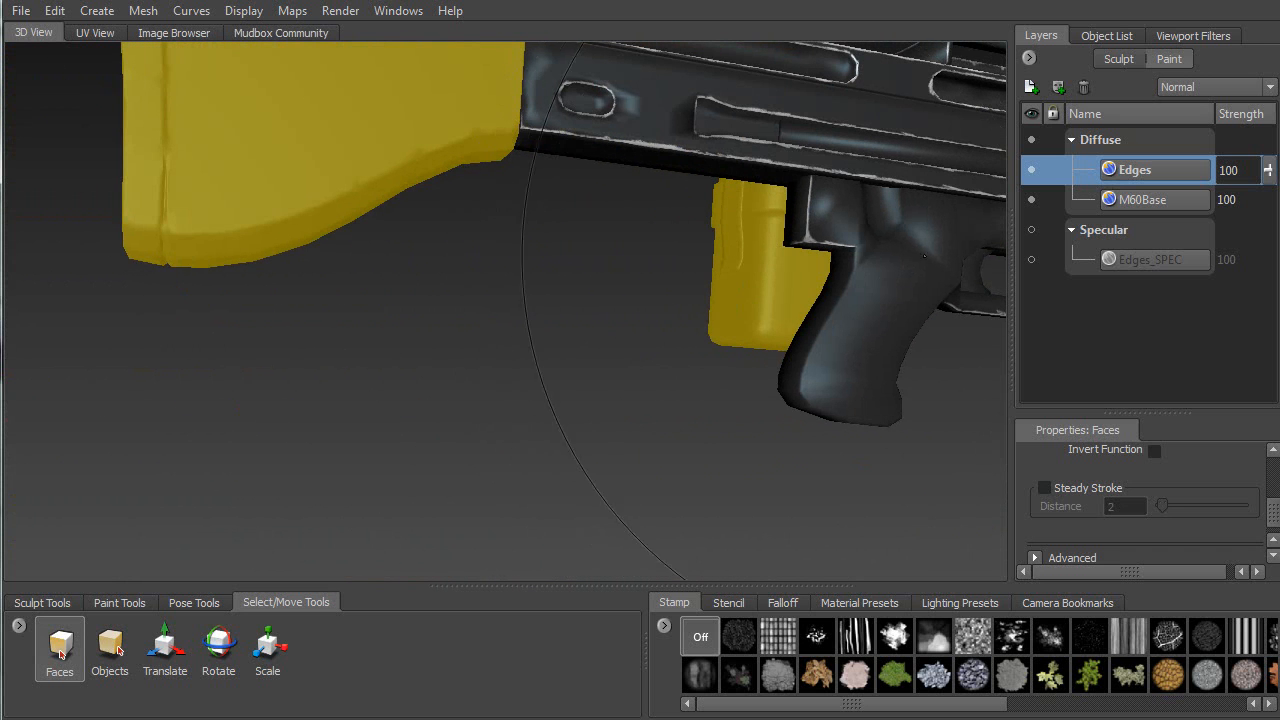
{"action": "left_click_drag", "start_coordinate": [818, 381], "coordinate": [621, 347], "text": "alt"}
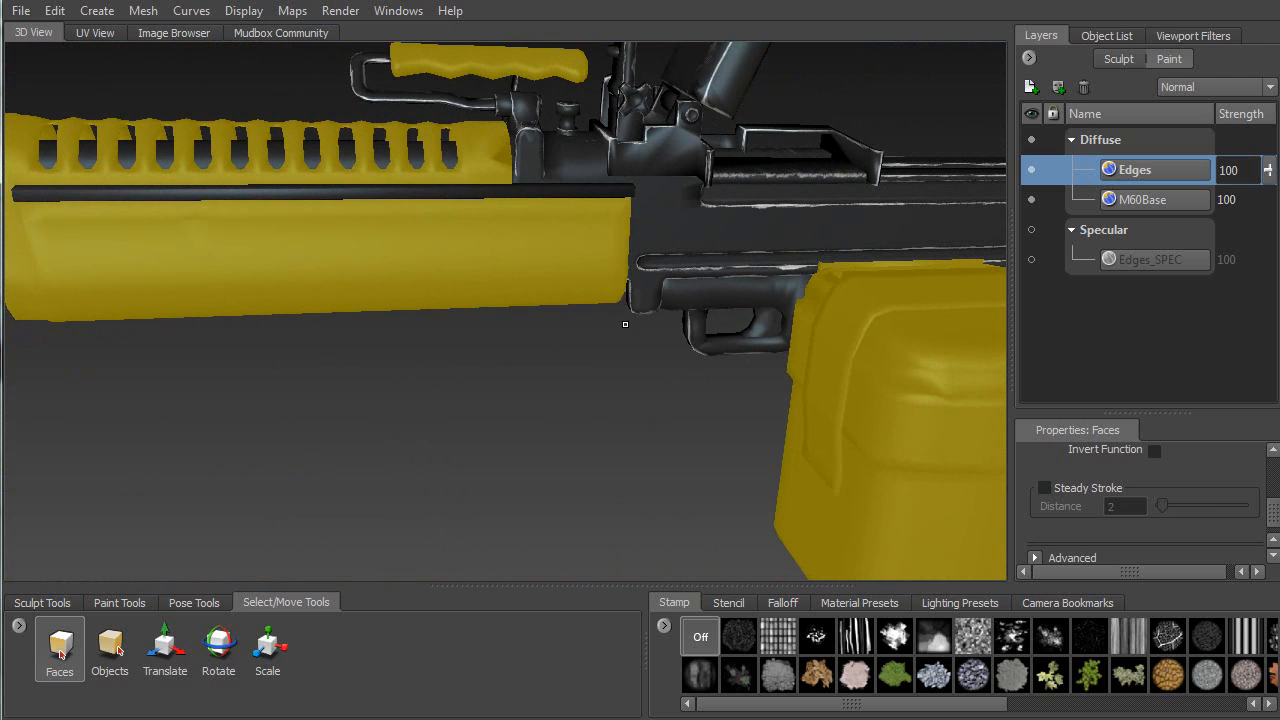
{"action": "key", "text": "h"}
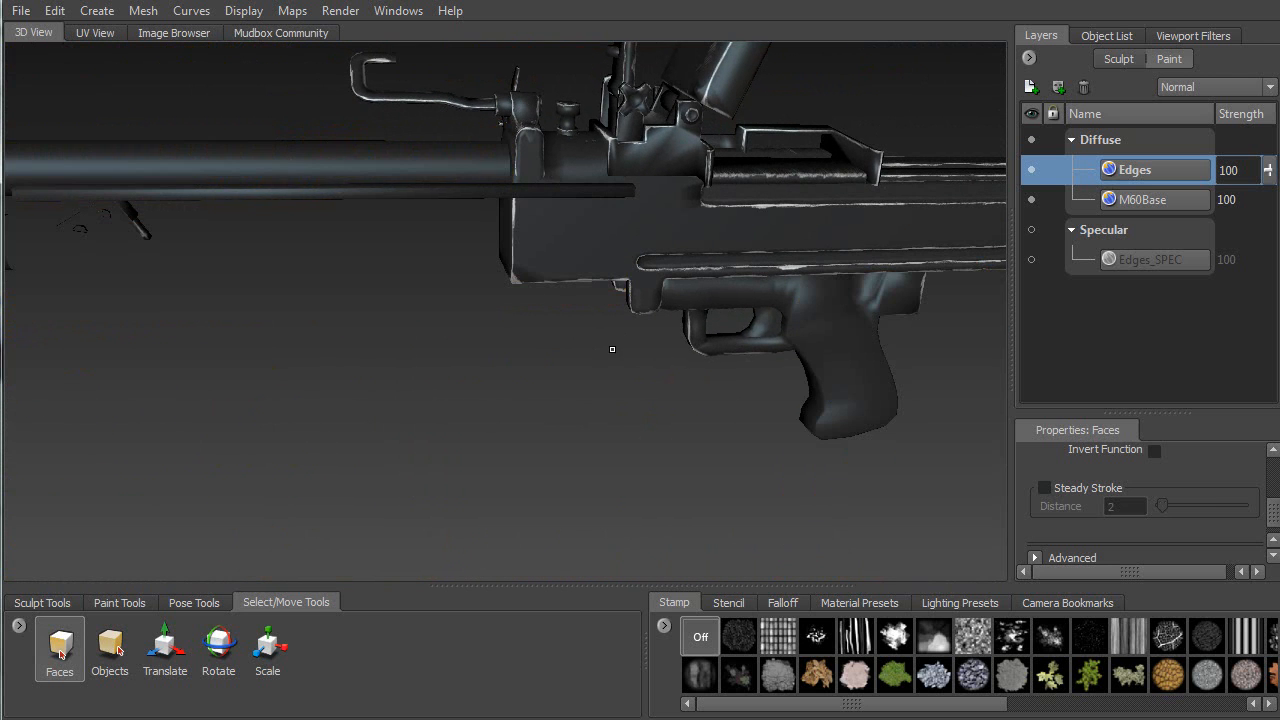
Return to the paint brush and create a 2048 Targa [8 bit, RGBA] paint layer named BaseSpecular in the Diffuse channel
{"action": "left_click", "coordinate": [117, 603]}
{"action": "mouse_move", "coordinate": [420, 360]}
{"action": "left_mouse_down", "text": "alt"}
{"action": "mouse_move", "coordinate": [510, 385]}
{"action": "mouse_move", "coordinate": [414, 327]}
{"action": "left_mouse_up", "text": "alt"}
{"action": "middle_click_drag", "start_coordinate": [394, 352], "coordinate": [372, 487], "text": "alt"}
{"action": "mouse_move", "coordinate": [362, 372]}
{"action": "left_mouse_down", "text": "alt"}
{"action": "mouse_move", "coordinate": [376, 368]}
{"action": "mouse_move", "coordinate": [348, 378]}
{"action": "mouse_move", "coordinate": [695, 357]}
{"action": "mouse_move", "coordinate": [500, 355]}
{"action": "left_mouse_up", "text": "alt"}
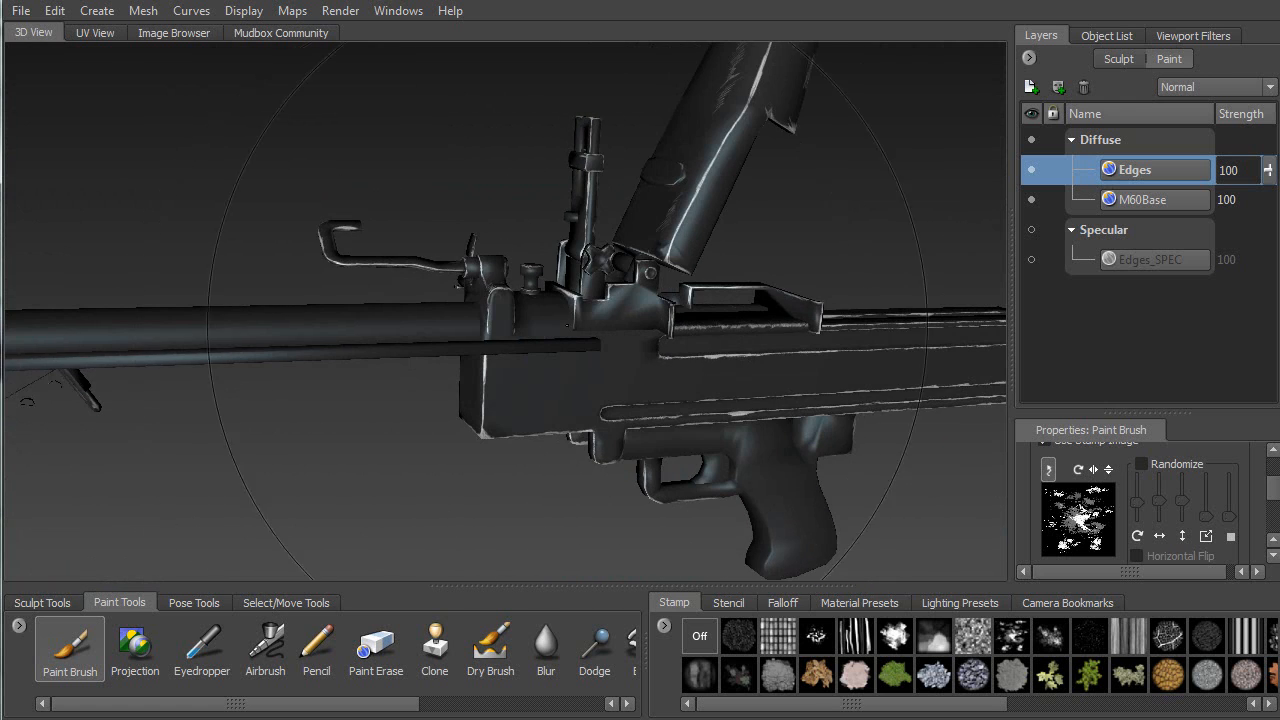
{"action": "left_click", "coordinate": [1030, 88]}
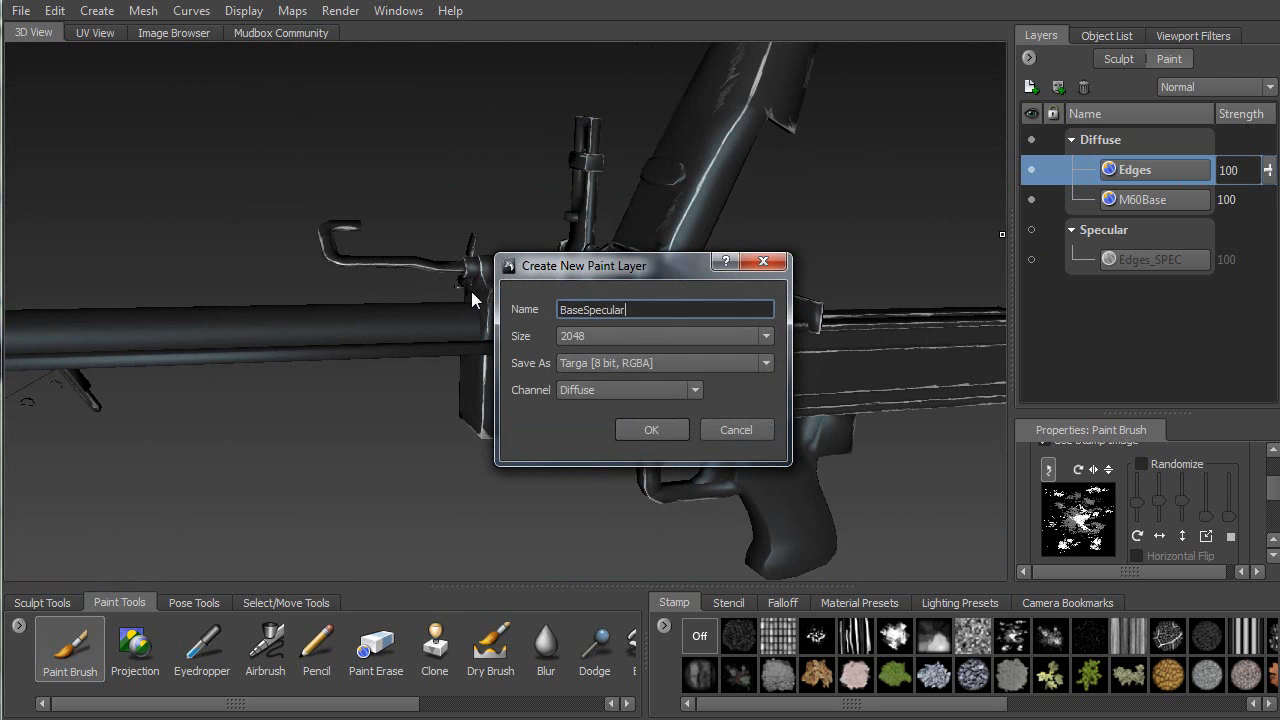
{"action": "key", "text": "Return"}
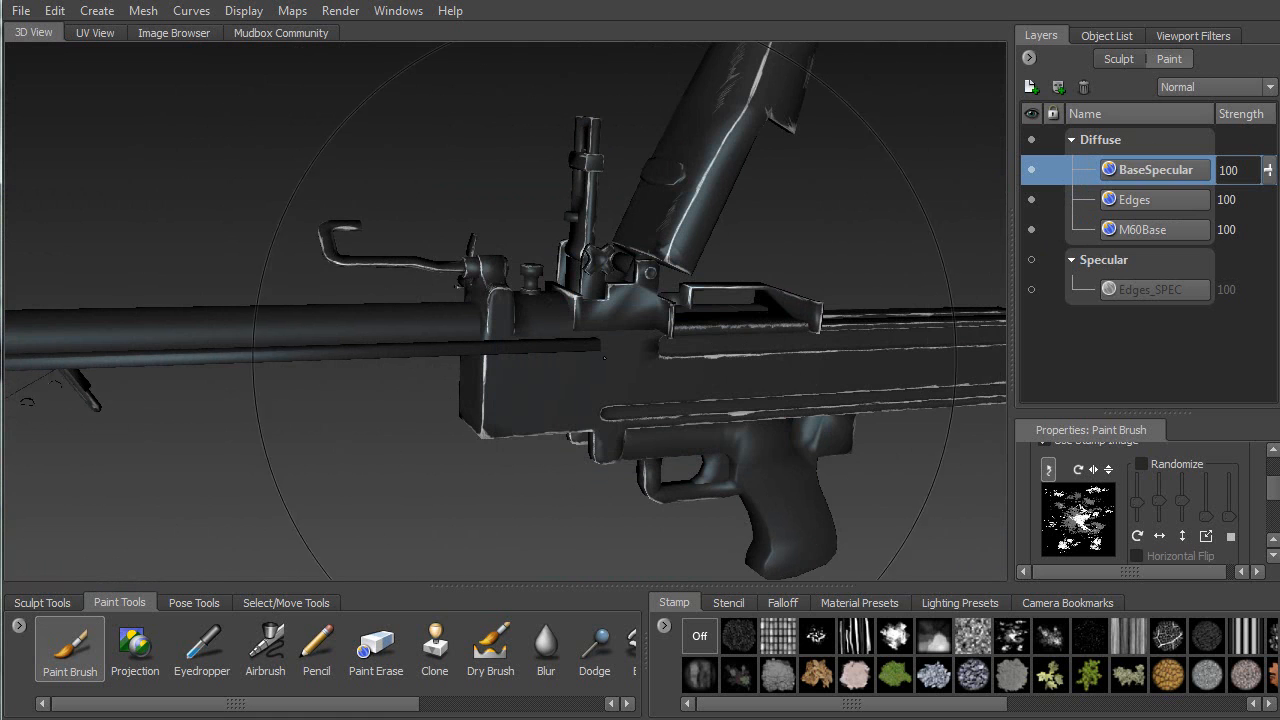
Increase the paint brush's stamp spacing distance and check its strength and pen-pressure settings
{"action": "left_click_drag", "start_coordinate": [612, 328], "coordinate": [576, 299], "text": "alt"}
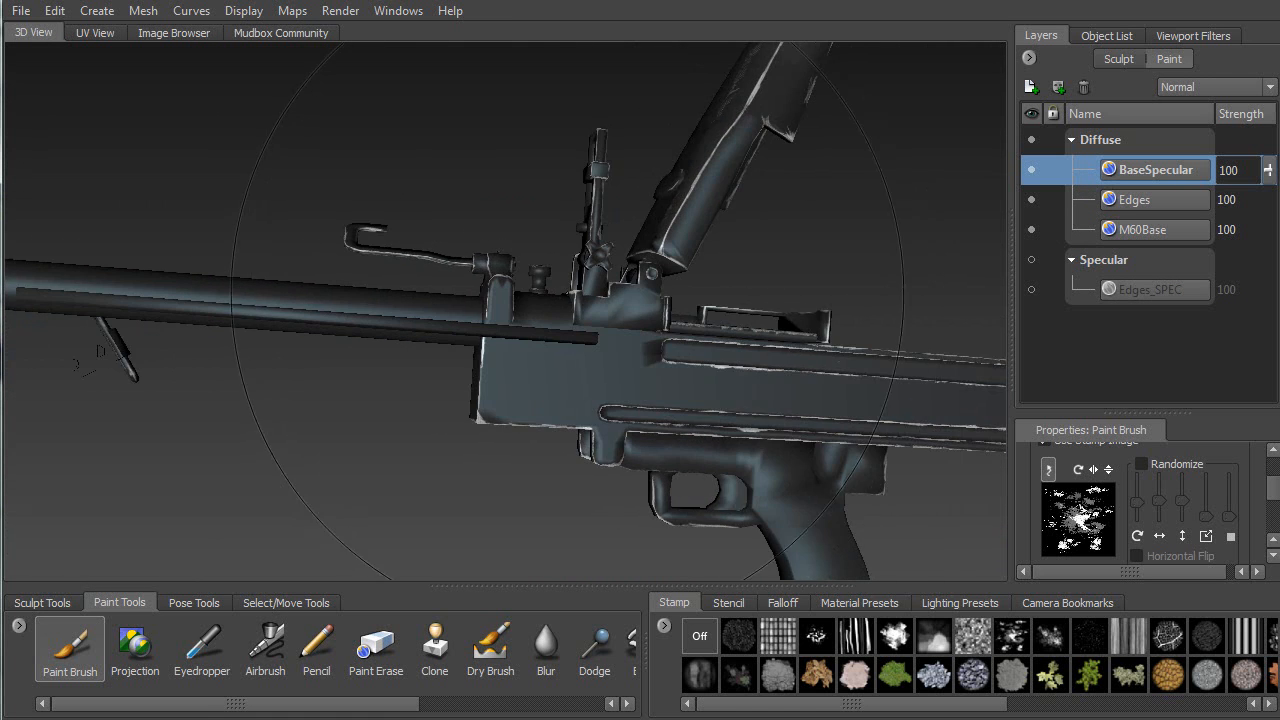
{"action": "middle_click_drag", "start_coordinate": [576, 299], "coordinate": [498, 233], "text": "alt"}
{"action": "mouse_move", "coordinate": [580, 262]}
{"action": "left_mouse_down", "text": "alt"}
{"action": "mouse_move", "coordinate": [606, 265]}
{"action": "mouse_move", "coordinate": [597, 286]}
{"action": "mouse_move", "coordinate": [617, 280]}
{"action": "mouse_move", "coordinate": [599, 295]}
{"action": "left_mouse_up", "text": "alt"}
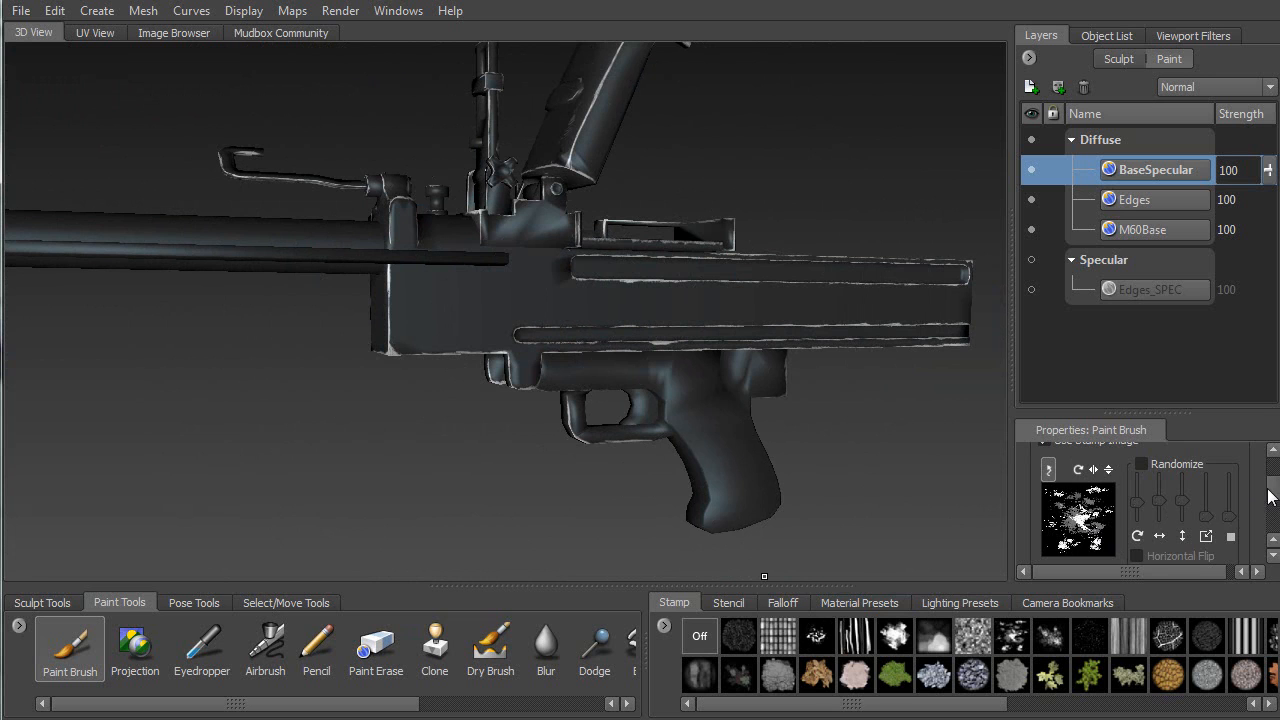
{"action": "scroll", "coordinate": [1268, 496], "scroll_direction": "up", "scroll_amount": 3}
{"action": "scroll", "coordinate": [1253, 491], "scroll_direction": "down", "scroll_amount": 1}
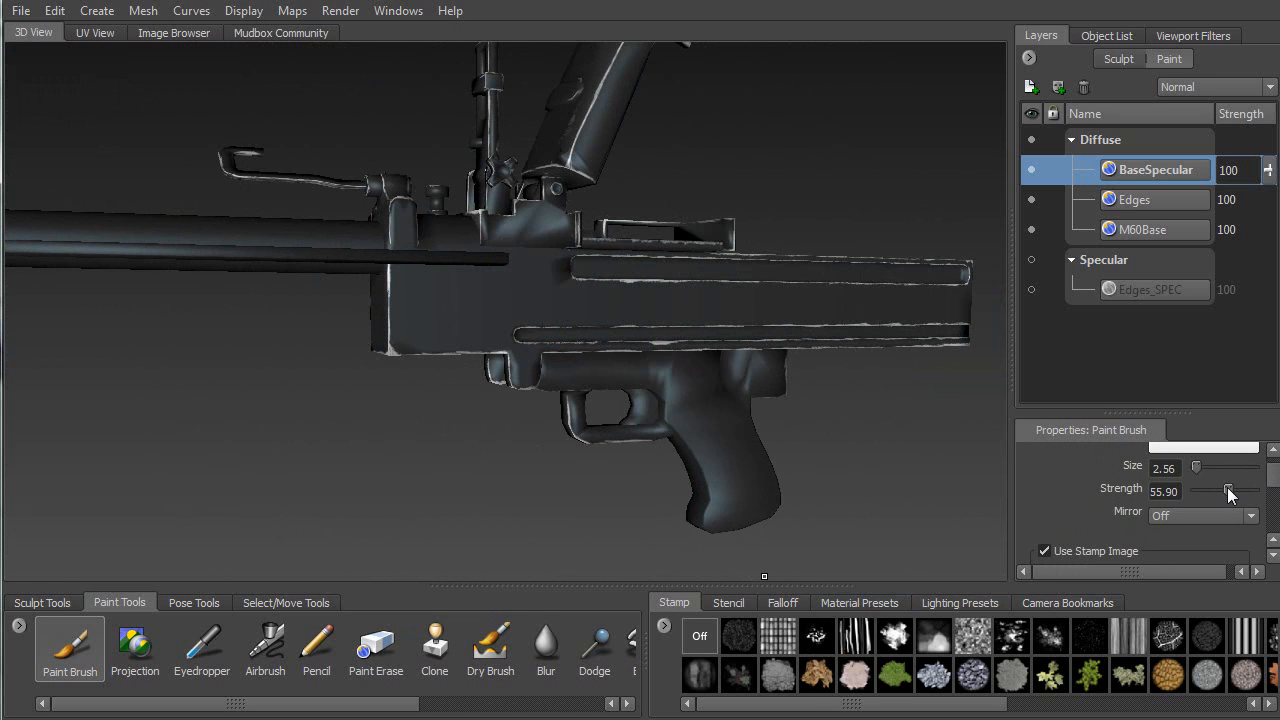
{"action": "scroll", "coordinate": [1262, 518], "scroll_direction": "down", "scroll_amount": 4}
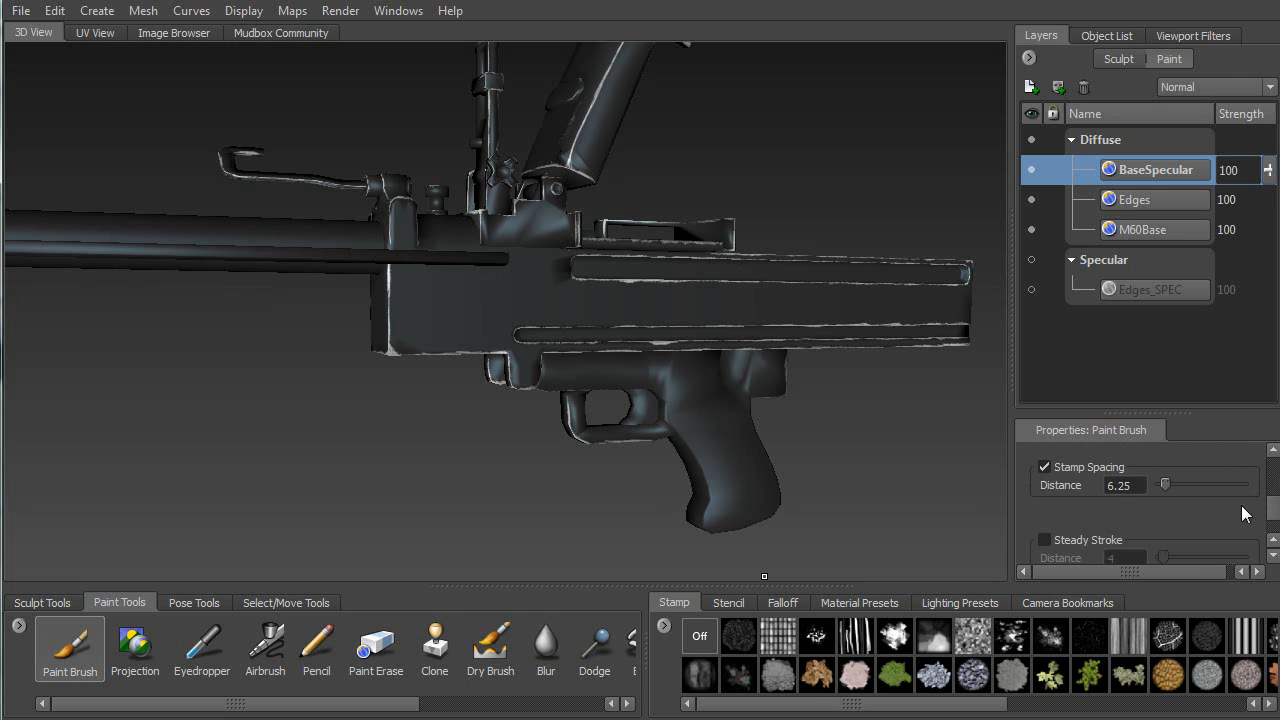
{"action": "left_click_drag", "start_coordinate": [1168, 483], "coordinate": [1224, 486]}
{"action": "scroll", "coordinate": [1065, 530], "scroll_direction": "down", "scroll_amount": 3}
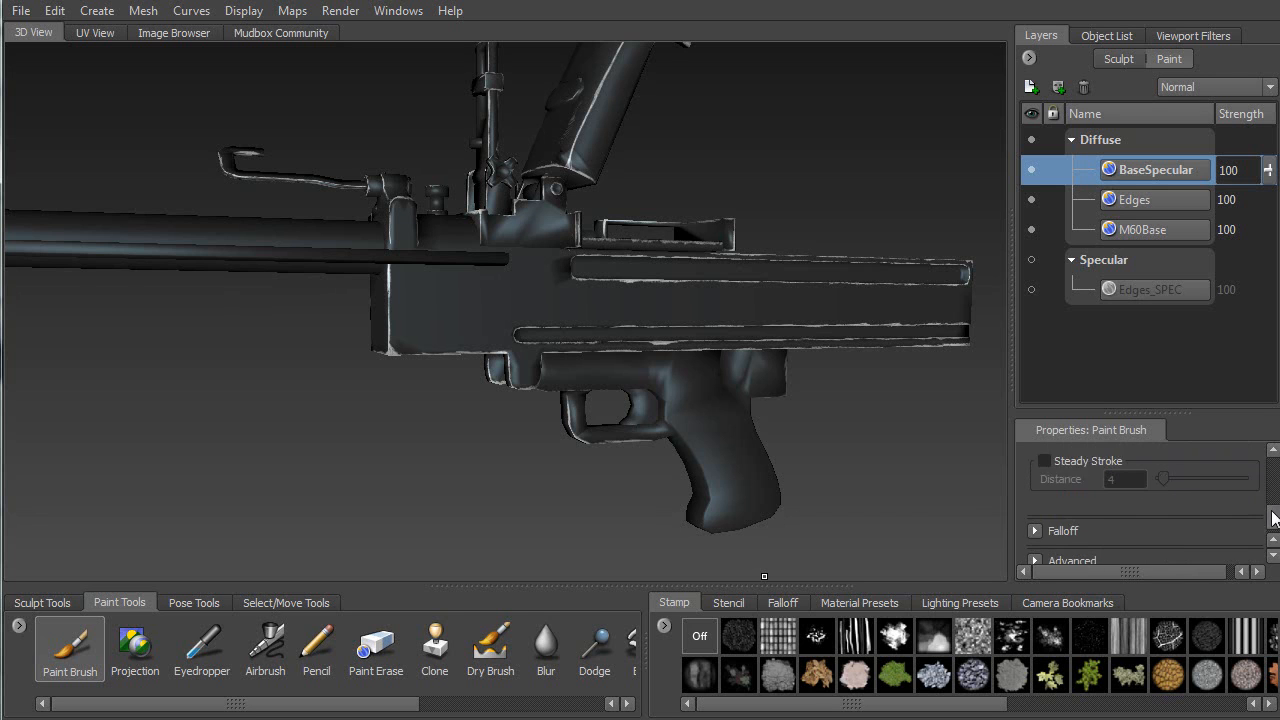
{"action": "scroll", "coordinate": [1275, 515], "scroll_direction": "down", "scroll_amount": 3}
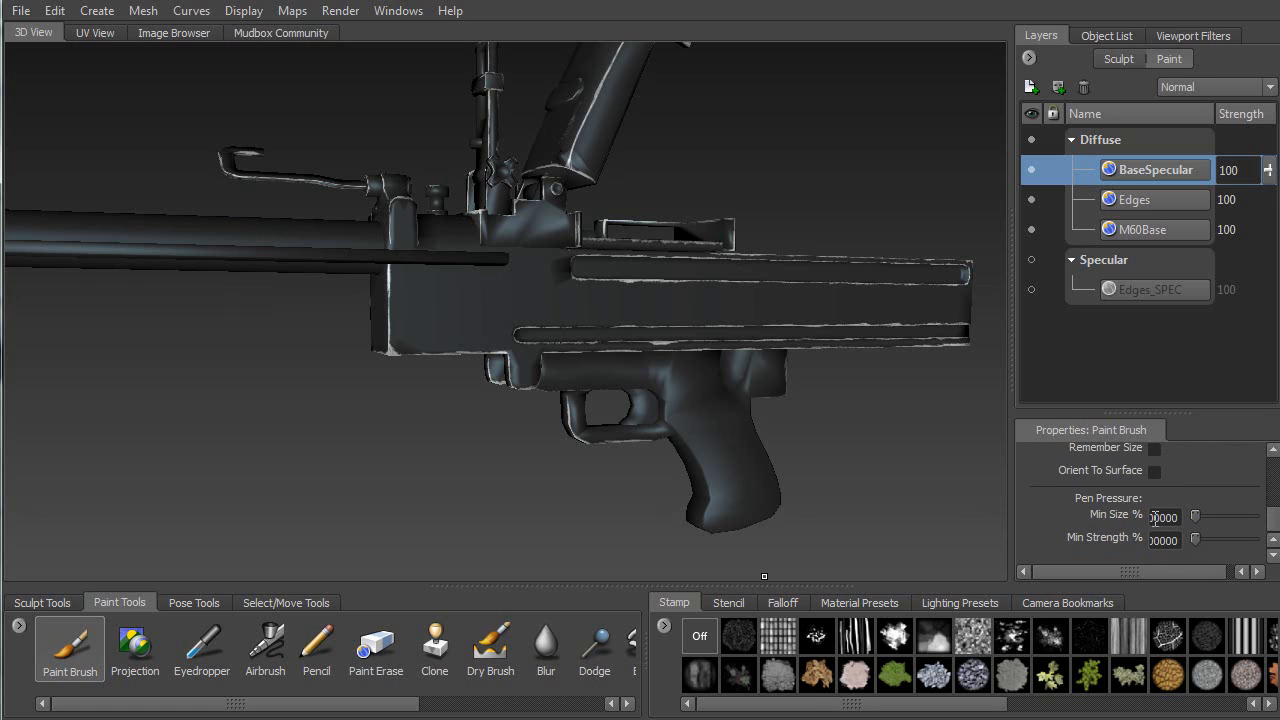
{"action": "scroll", "coordinate": [1265, 525], "scroll_direction": "up", "scroll_amount": 5}
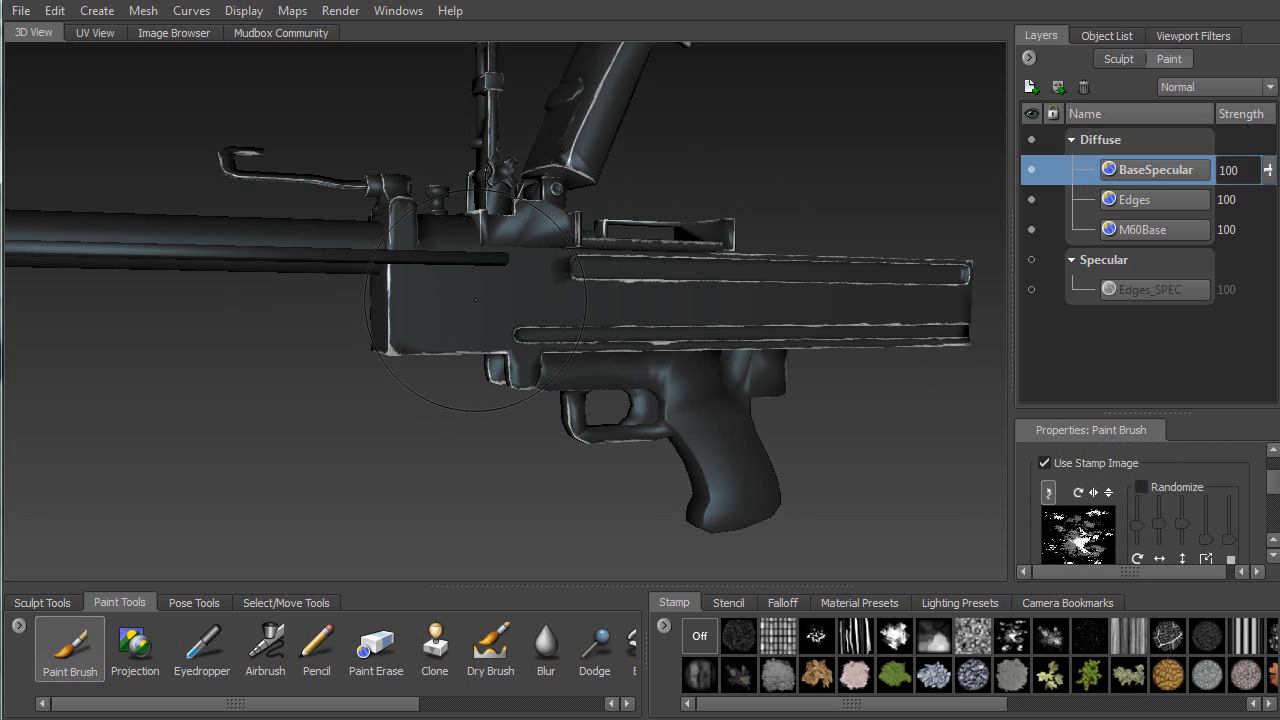
Paint mottled white wear along the receiver's side above the pistol grip and enable stamp randomization
{"action": "right_click_drag", "start_coordinate": [428, 215], "coordinate": [371, 340], "text": "alt"}
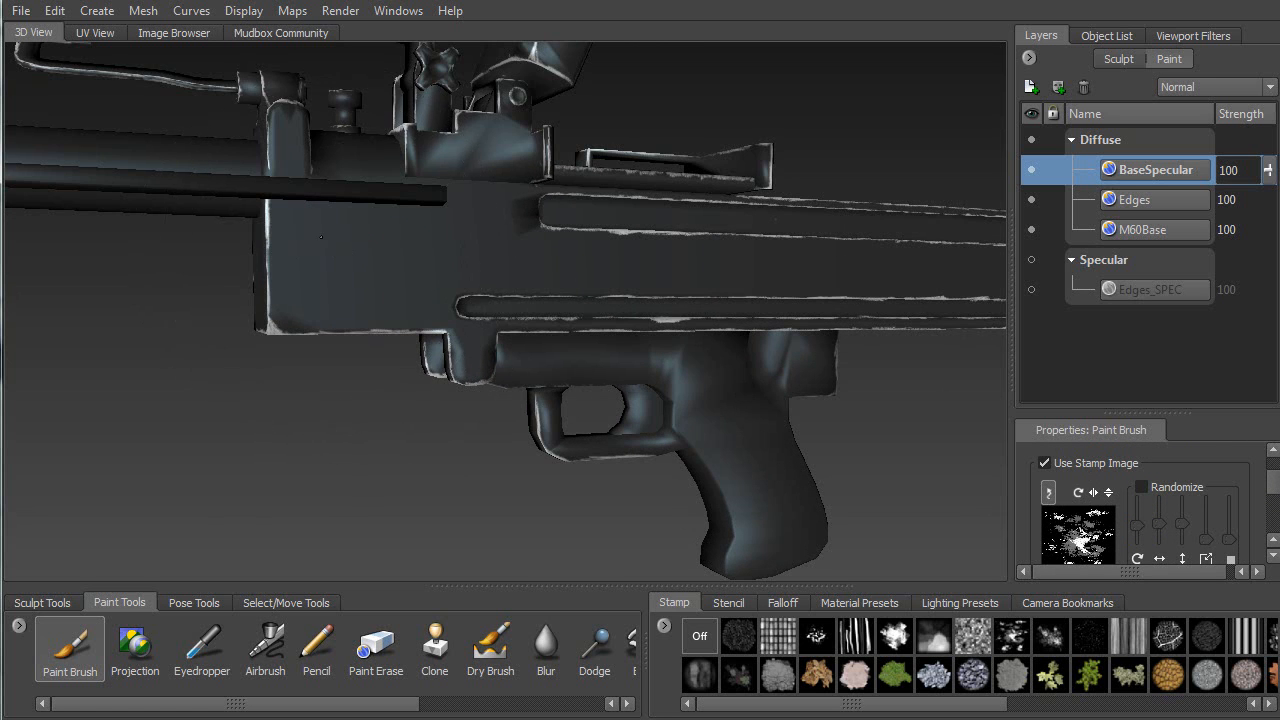
{"action": "mouse_move", "coordinate": [292, 260]}
{"action": "left_mouse_down"}
{"action": "mouse_move", "coordinate": [450, 285]}
{"action": "mouse_move", "coordinate": [560, 250]}
{"action": "mouse_move", "coordinate": [491, 204]}
{"action": "mouse_move", "coordinate": [300, 240]}
{"action": "mouse_move", "coordinate": [510, 270]}
{"action": "mouse_move", "coordinate": [720, 265]}
{"action": "mouse_move", "coordinate": [629, 255]}
{"action": "left_mouse_up"}
{"action": "middle_click_drag", "start_coordinate": [629, 255], "coordinate": [433, 214], "text": "alt"}
{"action": "mouse_move", "coordinate": [399, 228]}
{"action": "left_mouse_down"}
{"action": "mouse_move", "coordinate": [210, 215]}
{"action": "mouse_move", "coordinate": [720, 275]}
{"action": "mouse_move", "coordinate": [673, 213]}
{"action": "left_mouse_up"}
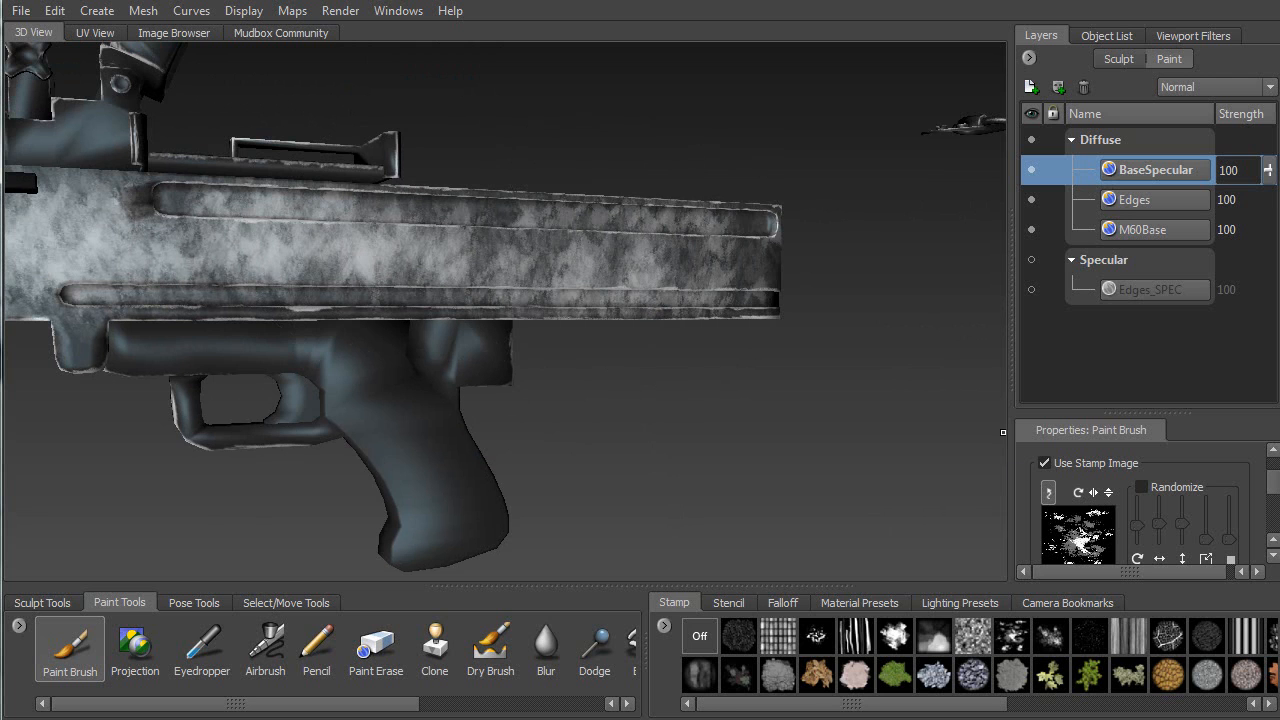
{"action": "mouse_move", "coordinate": [352, 254]}
{"action": "left_mouse_down"}
{"action": "mouse_move", "coordinate": [620, 258]}
{"action": "mouse_move", "coordinate": [520, 242]}
{"action": "left_mouse_up"}
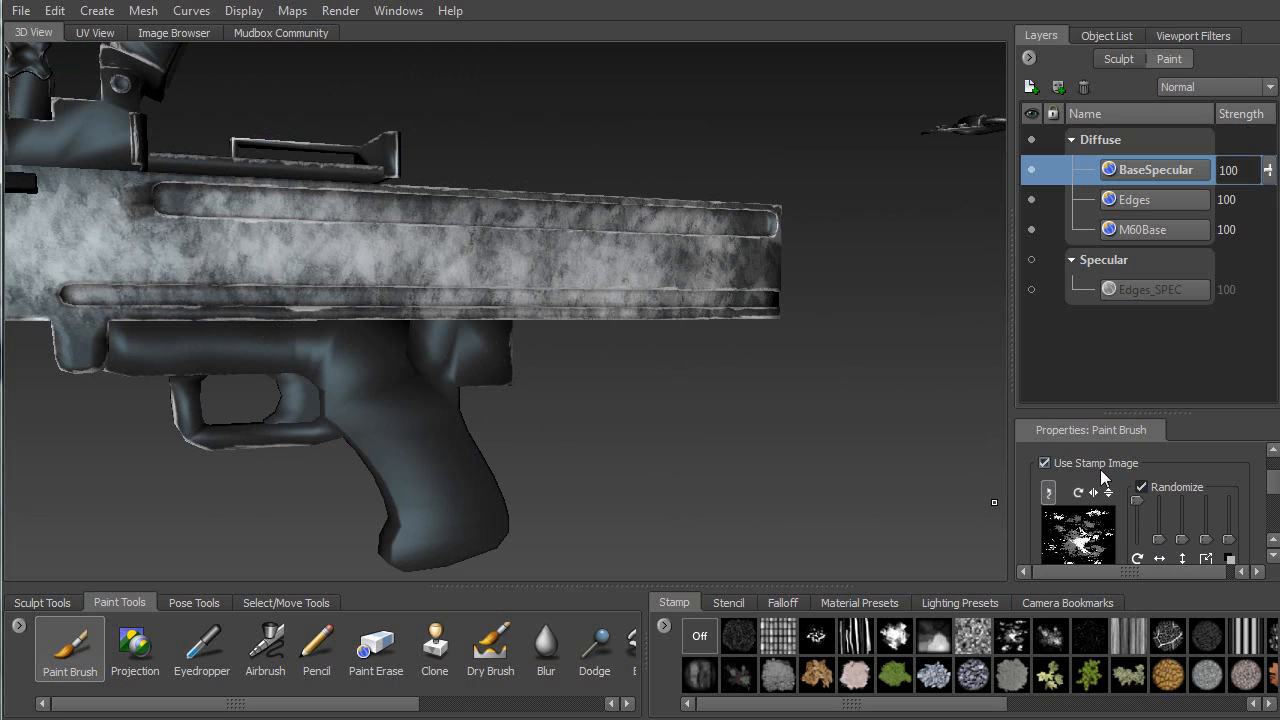
Paint mottled wear onto the front face of the receiver block
{"action": "left_click_drag", "start_coordinate": [236, 222], "coordinate": [490, 175], "text": "alt"}
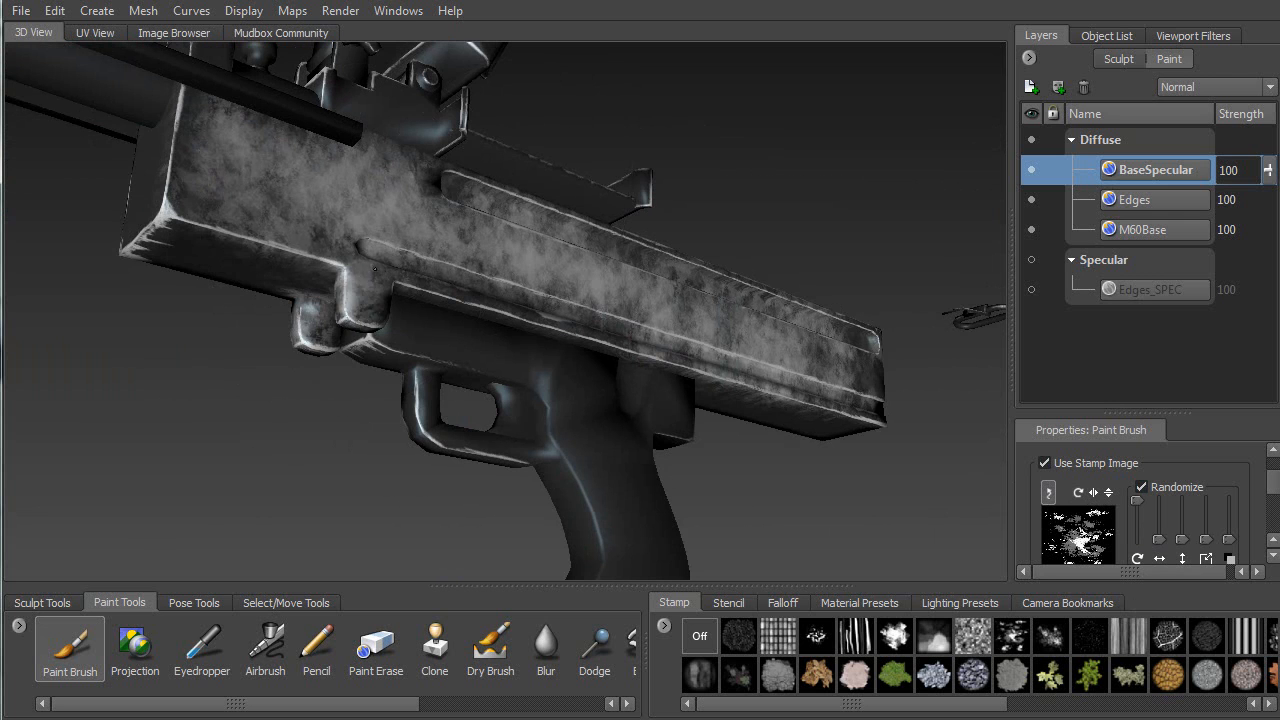
{"action": "left_click_drag", "start_coordinate": [205, 225], "coordinate": [435, 260], "text": "alt"}
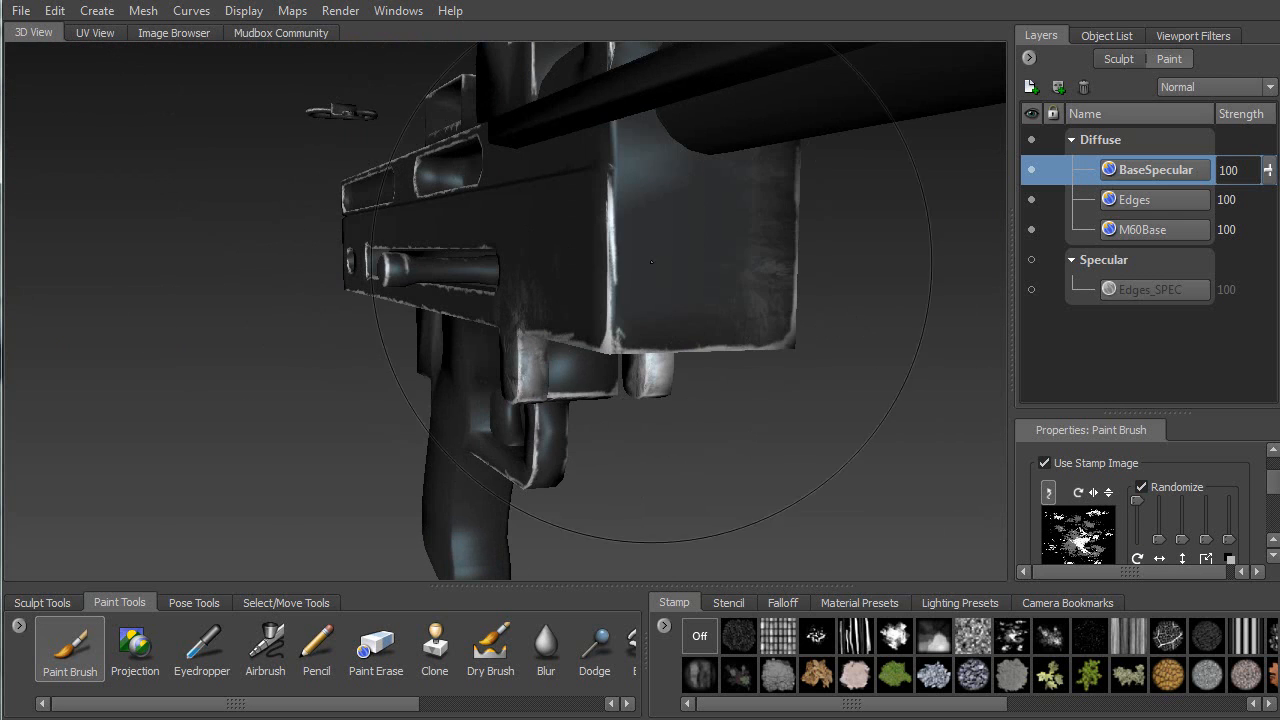
{"action": "left_click_drag", "start_coordinate": [700, 245], "coordinate": [660, 200]}
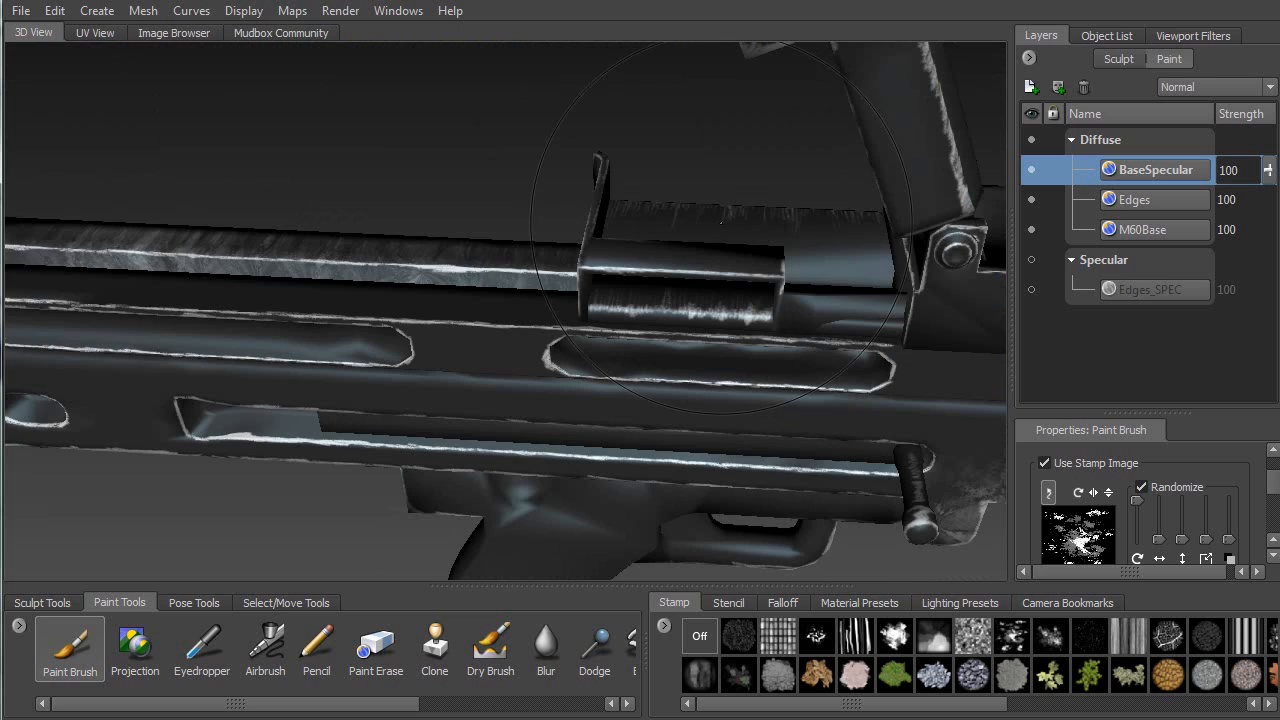
Paint mottled wear over the receiver's opposite side, around its long slots and small oval recess
{"action": "right_click_drag", "start_coordinate": [721, 222], "coordinate": [620, 265], "text": "alt"}
{"action": "middle_click_drag", "start_coordinate": [500, 320], "coordinate": [840, 175], "text": "alt"}
{"action": "left_click_drag", "start_coordinate": [715, 200], "coordinate": [638, 309], "text": "alt"}
{"action": "mouse_move", "coordinate": [563, 277]}
{"action": "left_mouse_down"}
{"action": "mouse_move", "coordinate": [740, 230]}
{"action": "mouse_move", "coordinate": [560, 300]}
{"action": "mouse_move", "coordinate": [630, 262]}
{"action": "left_mouse_up"}
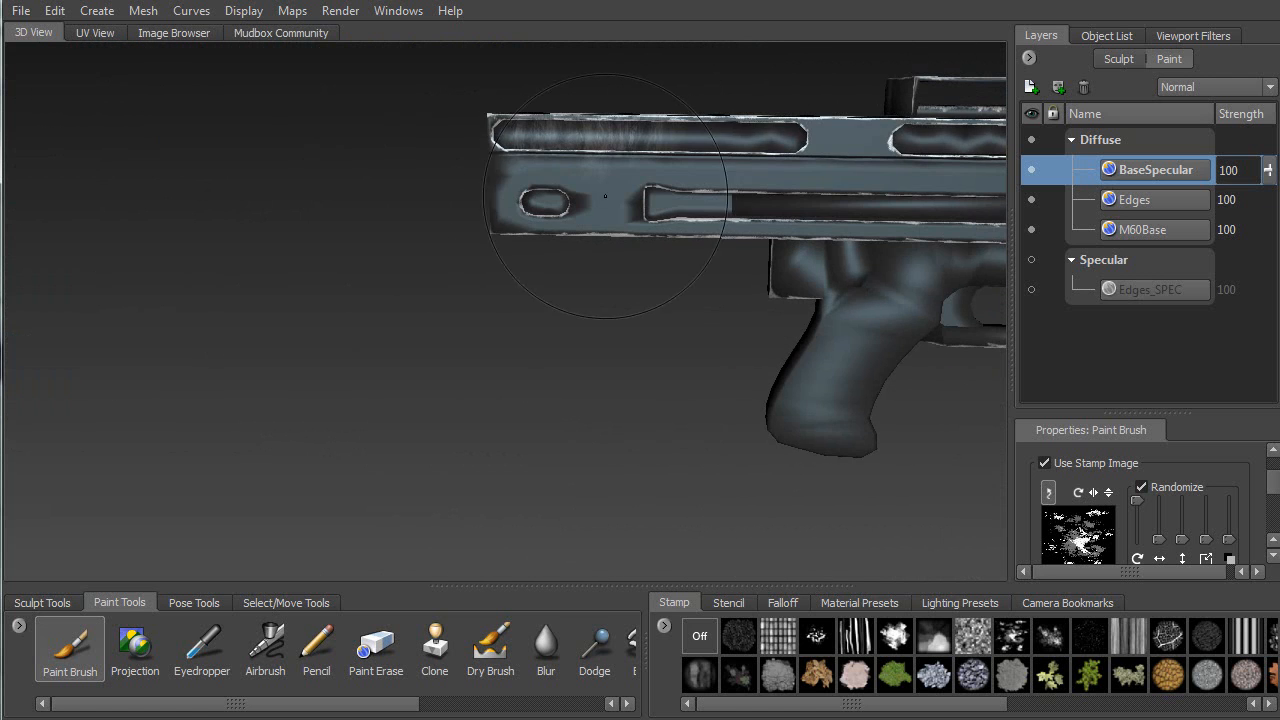
{"action": "mouse_move", "coordinate": [725, 180]}
{"action": "left_mouse_down"}
{"action": "mouse_move", "coordinate": [600, 140]}
{"action": "mouse_move", "coordinate": [570, 200]}
{"action": "mouse_move", "coordinate": [843, 159]}
{"action": "mouse_move", "coordinate": [630, 210]}
{"action": "mouse_move", "coordinate": [835, 180]}
{"action": "mouse_move", "coordinate": [665, 141]}
{"action": "left_mouse_up"}
{"action": "mouse_move", "coordinate": [503, 228]}
{"action": "left_mouse_down"}
{"action": "mouse_move", "coordinate": [620, 245]}
{"action": "mouse_move", "coordinate": [470, 240]}
{"action": "mouse_move", "coordinate": [700, 170]}
{"action": "mouse_move", "coordinate": [359, 153]}
{"action": "mouse_move", "coordinate": [751, 169]}
{"action": "mouse_move", "coordinate": [663, 261]}
{"action": "mouse_move", "coordinate": [721, 197]}
{"action": "mouse_move", "coordinate": [690, 150]}
{"action": "left_mouse_up"}
Fill in the receiver's remaining unpainted surfaces, including its lower edges and underside, with mottled wear
{"action": "mouse_move", "coordinate": [598, 126]}
{"action": "left_mouse_down", "text": "alt"}
{"action": "mouse_move", "coordinate": [608, 347]}
{"action": "mouse_move", "coordinate": [618, 385]}
{"action": "mouse_move", "coordinate": [676, 375]}
{"action": "mouse_move", "coordinate": [652, 412]}
{"action": "left_mouse_up", "text": "alt"}
{"action": "middle_click_drag", "start_coordinate": [631, 363], "coordinate": [642, 184], "text": "alt"}
{"action": "mouse_move", "coordinate": [778, 156]}
{"action": "left_mouse_down"}
{"action": "mouse_move", "coordinate": [720, 240]}
{"action": "mouse_move", "coordinate": [770, 300]}
{"action": "mouse_move", "coordinate": [740, 280]}
{"action": "mouse_move", "coordinate": [947, 311]}
{"action": "mouse_move", "coordinate": [960, 244]}
{"action": "left_mouse_up"}
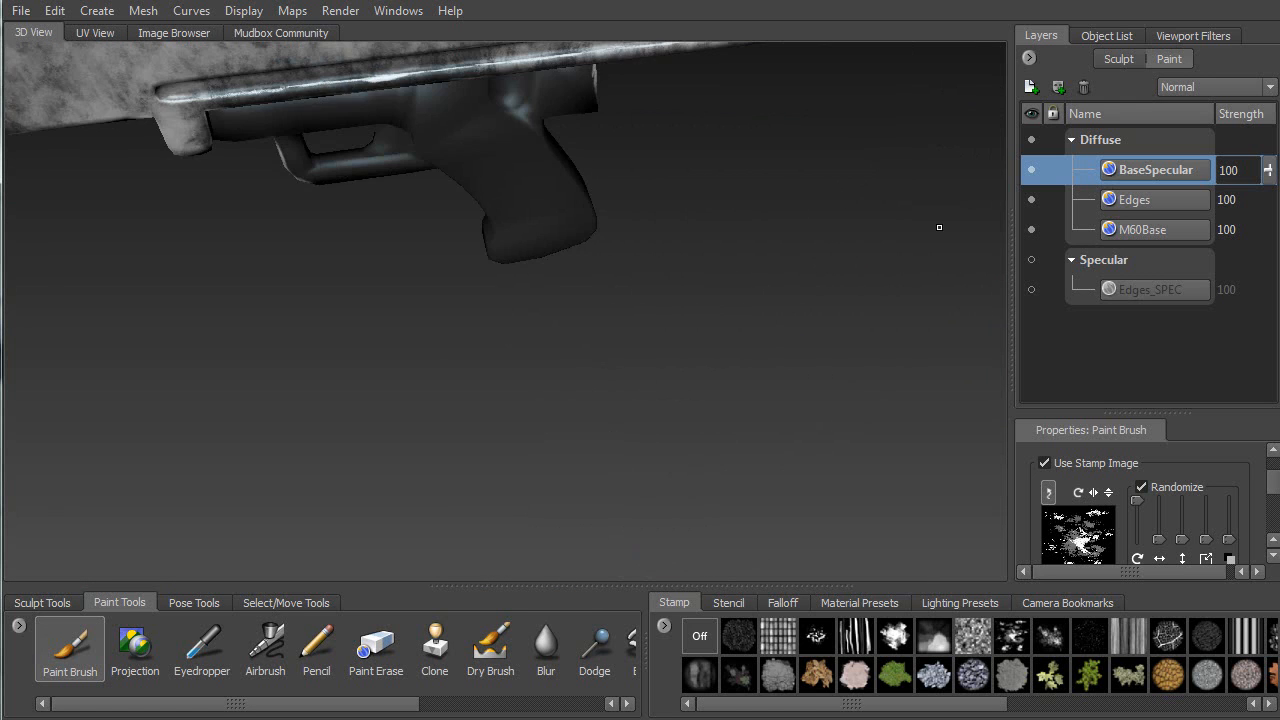
{"action": "middle_click_drag", "start_coordinate": [508, 95], "coordinate": [511, 231], "text": "alt"}
{"action": "left_click_drag", "start_coordinate": [511, 231], "coordinate": [533, 160], "text": "alt"}
{"action": "left_click_drag", "start_coordinate": [330, 100], "coordinate": [620, 128]}
Paint mottled wear along the barrel and the thin rail ahead of the receiver on the first side
{"action": "left_click_drag", "start_coordinate": [540, 115], "coordinate": [667, 229], "text": "alt"}
{"action": "mouse_move", "coordinate": [762, 212]}
{"action": "left_mouse_down"}
{"action": "mouse_move", "coordinate": [656, 256]}
{"action": "mouse_move", "coordinate": [590, 185]}
{"action": "mouse_move", "coordinate": [430, 125]}
{"action": "left_mouse_up"}
{"action": "middle_click_drag", "start_coordinate": [430, 125], "coordinate": [619, 221], "text": "alt"}
{"action": "mouse_move", "coordinate": [412, 216]}
{"action": "left_mouse_down"}
{"action": "mouse_move", "coordinate": [865, 212]}
{"action": "mouse_move", "coordinate": [855, 226]}
{"action": "left_mouse_up"}
{"action": "middle_click_drag", "start_coordinate": [852, 218], "coordinate": [538, 231], "text": "alt"}
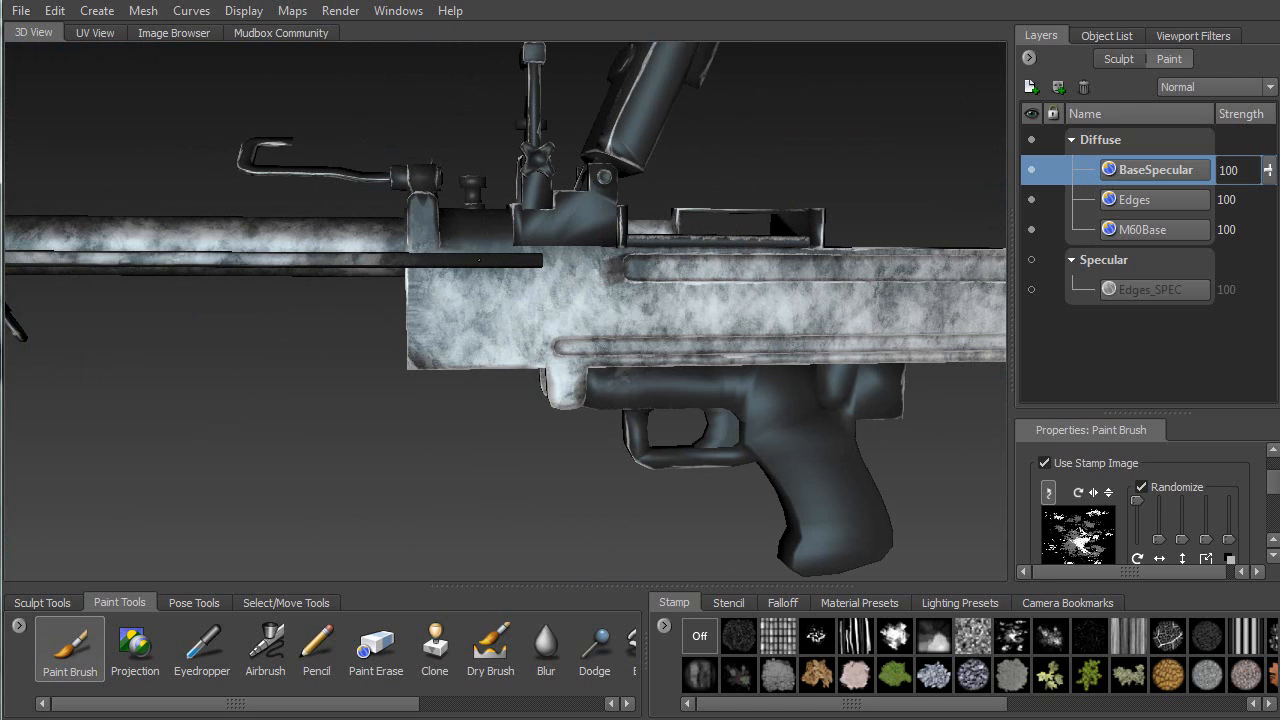
Paint mottled wear along the opposite side of the barrel, the gas cylinder below it and the flash hider
{"action": "left_click_drag", "start_coordinate": [326, 294], "coordinate": [920, 337], "text": "alt"}
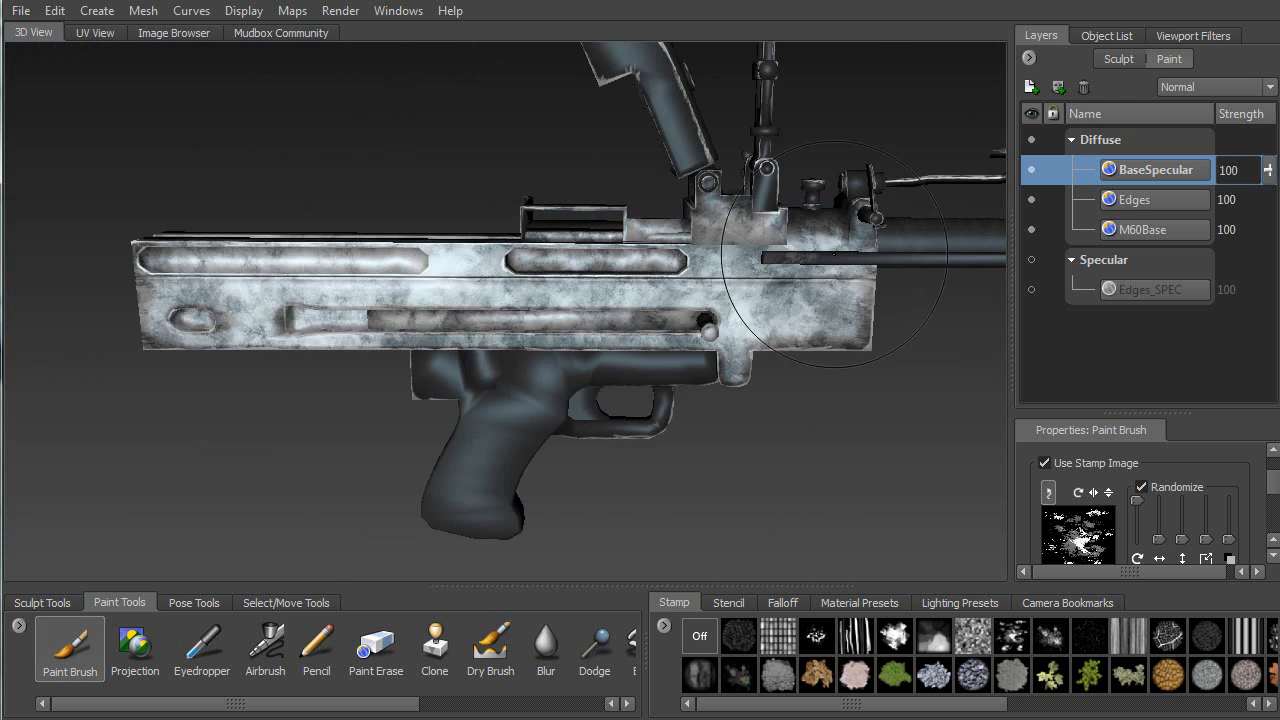
{"action": "middle_click_drag", "start_coordinate": [920, 337], "coordinate": [502, 268], "text": "alt"}
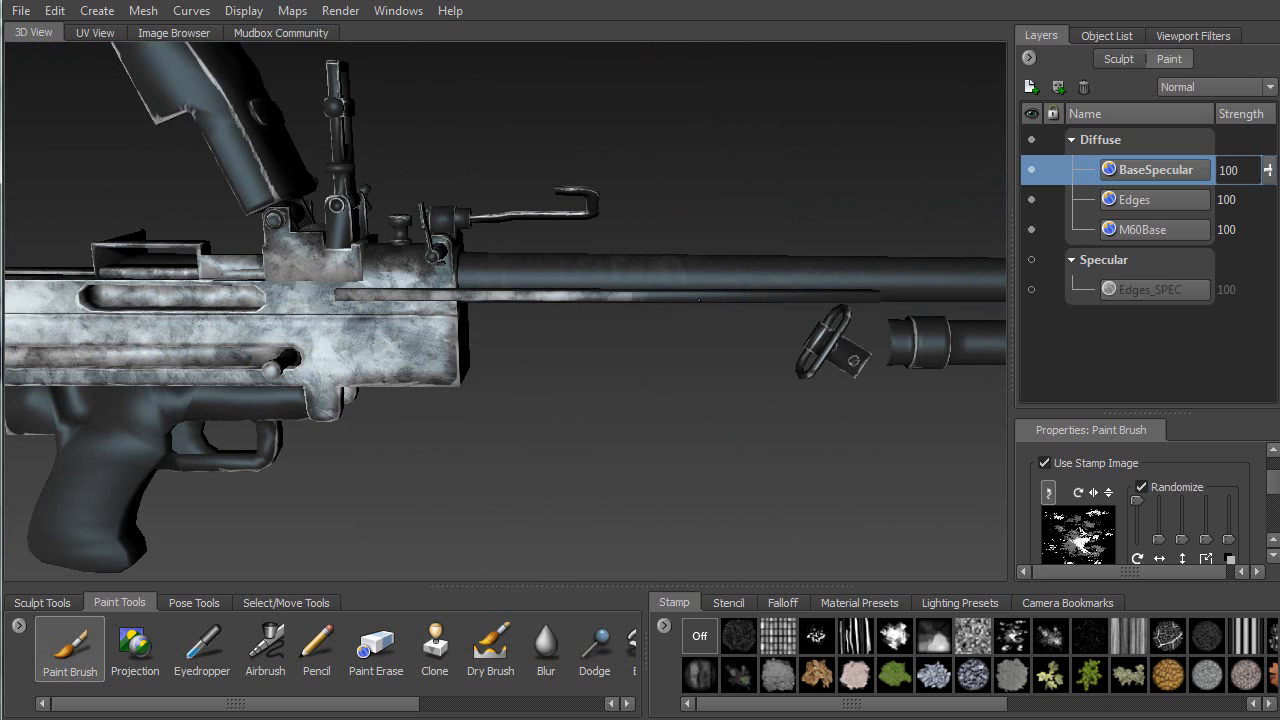
{"action": "left_click_drag", "start_coordinate": [836, 287], "coordinate": [430, 264]}
{"action": "mouse_move", "coordinate": [502, 296]}
{"action": "left_mouse_down", "text": "alt"}
{"action": "mouse_move", "coordinate": [553, 327]}
{"action": "mouse_move", "coordinate": [700, 283]}
{"action": "mouse_move", "coordinate": [885, 290]}
{"action": "mouse_move", "coordinate": [620, 316]}
{"action": "left_mouse_up", "text": "alt"}
{"action": "left_click_drag", "start_coordinate": [575, 410], "coordinate": [840, 363]}
{"action": "middle_click_drag", "start_coordinate": [965, 385], "coordinate": [605, 389], "text": "alt"}
{"action": "mouse_move", "coordinate": [605, 389]}
{"action": "left_mouse_down"}
{"action": "mouse_move", "coordinate": [840, 322]}
{"action": "mouse_move", "coordinate": [686, 337]}
{"action": "left_mouse_up"}
{"action": "mouse_move", "coordinate": [594, 313]}
{"action": "left_mouse_down", "text": "alt"}
{"action": "mouse_move", "coordinate": [480, 395]}
{"action": "mouse_move", "coordinate": [710, 360]}
{"action": "mouse_move", "coordinate": [724, 395]}
{"action": "mouse_move", "coordinate": [800, 320]}
{"action": "mouse_move", "coordinate": [776, 293]}
{"action": "left_mouse_up", "text": "alt"}
Paint mottled wear down the outer face of the bipod leg to its foot
{"action": "mouse_move", "coordinate": [456, 374]}
{"action": "left_mouse_down", "text": "alt"}
{"action": "mouse_move", "coordinate": [362, 396]}
{"action": "mouse_move", "coordinate": [530, 355]}
{"action": "mouse_move", "coordinate": [810, 213]}
{"action": "mouse_move", "coordinate": [567, 269]}
{"action": "mouse_move", "coordinate": [530, 300]}
{"action": "mouse_move", "coordinate": [560, 390]}
{"action": "mouse_move", "coordinate": [533, 534]}
{"action": "left_mouse_up", "text": "alt"}
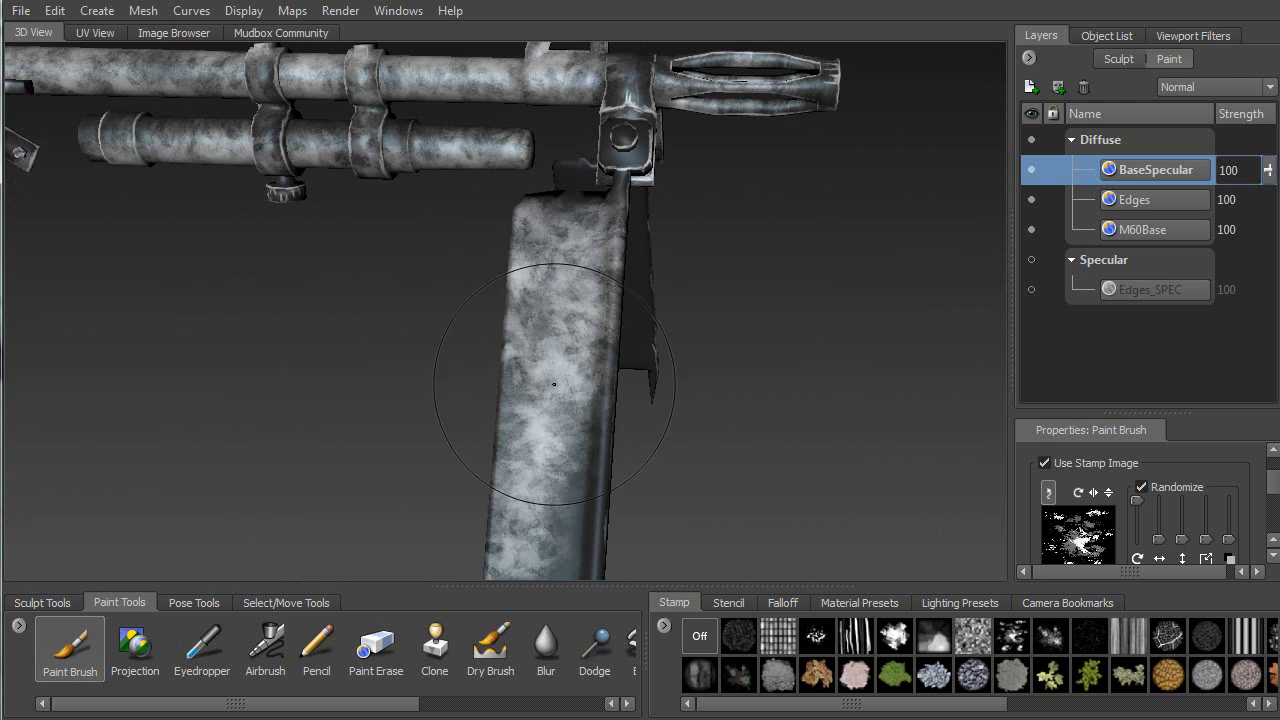
{"action": "middle_click_drag", "start_coordinate": [533, 534], "coordinate": [532, 348], "text": "alt"}
{"action": "left_click_drag", "start_coordinate": [540, 150], "coordinate": [576, 340]}
{"action": "left_click_drag", "start_coordinate": [576, 282], "coordinate": [530, 277]}
{"action": "left_click_drag", "start_coordinate": [594, 124], "coordinate": [475, 320], "text": "alt"}
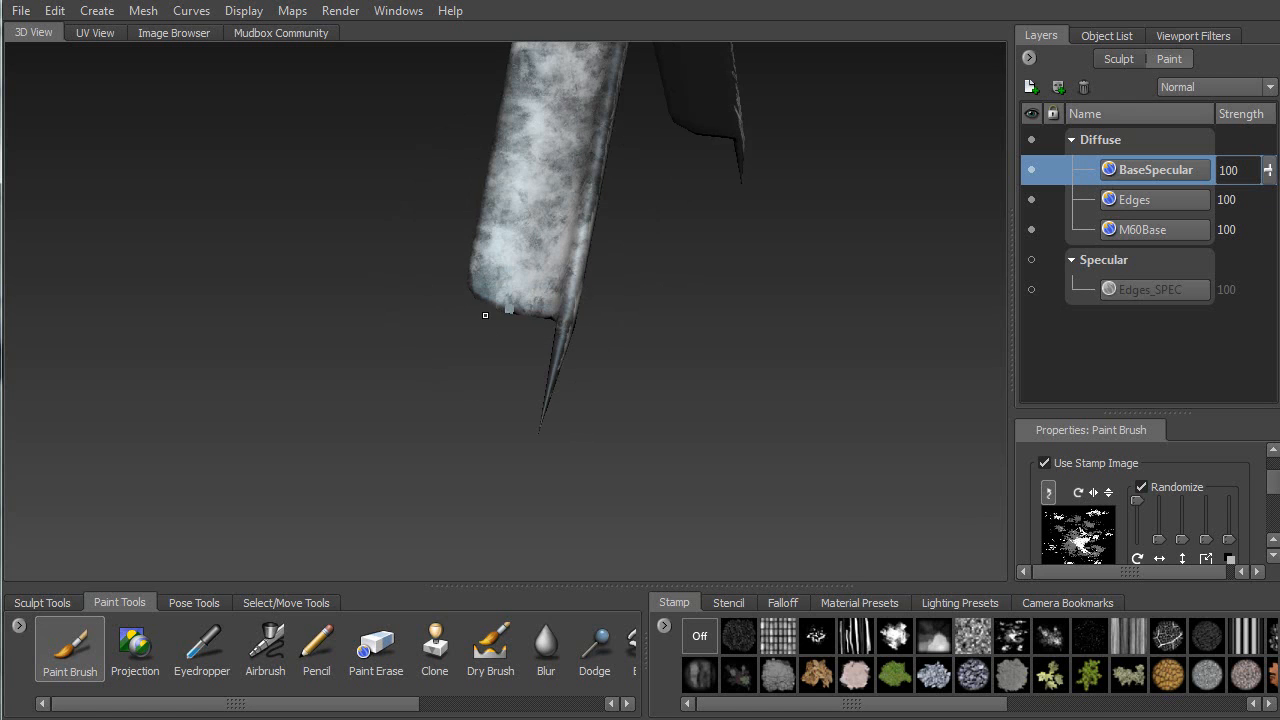
Paint mottled wear over the outer face of the other bipod leg
{"action": "mouse_move", "coordinate": [569, 278]}
{"action": "left_mouse_down", "text": "alt"}
{"action": "mouse_move", "coordinate": [391, 174]}
{"action": "mouse_move", "coordinate": [87, 91]}
{"action": "left_mouse_up", "text": "alt"}
{"action": "mouse_move", "coordinate": [360, 206]}
{"action": "left_mouse_down", "text": "alt"}
{"action": "mouse_move", "coordinate": [297, 203]}
{"action": "mouse_move", "coordinate": [334, 242]}
{"action": "mouse_move", "coordinate": [220, 340]}
{"action": "mouse_move", "coordinate": [384, 360]}
{"action": "left_mouse_up", "text": "alt"}
{"action": "mouse_move", "coordinate": [348, 284]}
{"action": "left_mouse_down", "text": "alt"}
{"action": "mouse_move", "coordinate": [223, 334]}
{"action": "mouse_move", "coordinate": [388, 196]}
{"action": "mouse_move", "coordinate": [408, 226]}
{"action": "mouse_move", "coordinate": [452, 238]}
{"action": "mouse_move", "coordinate": [432, 234]}
{"action": "mouse_move", "coordinate": [396, 96]}
{"action": "mouse_move", "coordinate": [440, 118]}
{"action": "mouse_move", "coordinate": [374, 134]}
{"action": "left_mouse_up", "text": "alt"}
{"action": "middle_click_drag", "start_coordinate": [374, 134], "coordinate": [526, 340], "text": "alt"}
{"action": "mouse_move", "coordinate": [566, 285]}
{"action": "left_mouse_down"}
{"action": "mouse_move", "coordinate": [532, 190]}
{"action": "mouse_move", "coordinate": [556, 215]}
{"action": "mouse_move", "coordinate": [582, 301]}
{"action": "mouse_move", "coordinate": [540, 158]}
{"action": "mouse_move", "coordinate": [512, 128]}
{"action": "left_mouse_up"}
{"action": "middle_click_drag", "start_coordinate": [508, 118], "coordinate": [612, 259], "text": "alt"}
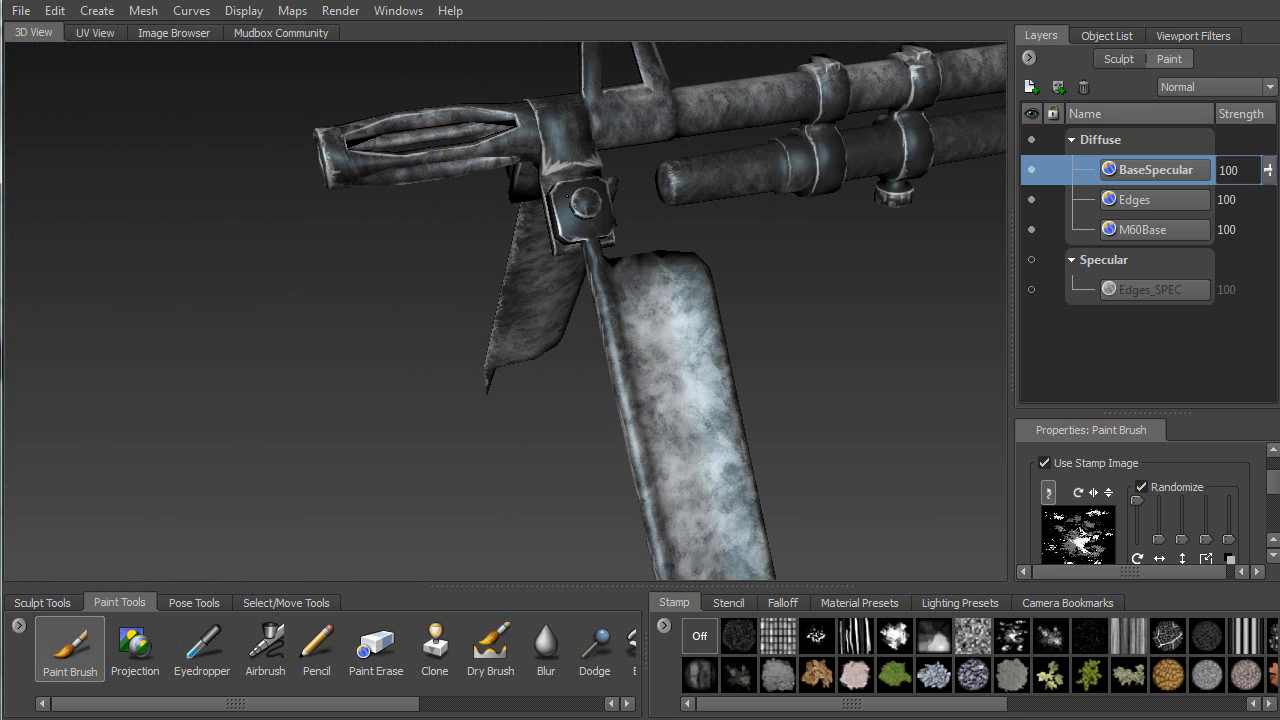
Paint mottled wear onto the bipod hinge, the muzzle opening and the inner faces of both bipod legs
{"action": "mouse_move", "coordinate": [578, 228]}
{"action": "left_mouse_down"}
{"action": "mouse_move", "coordinate": [562, 128]}
{"action": "mouse_move", "coordinate": [530, 280]}
{"action": "mouse_move", "coordinate": [436, 246]}
{"action": "mouse_move", "coordinate": [490, 206]}
{"action": "left_mouse_up"}
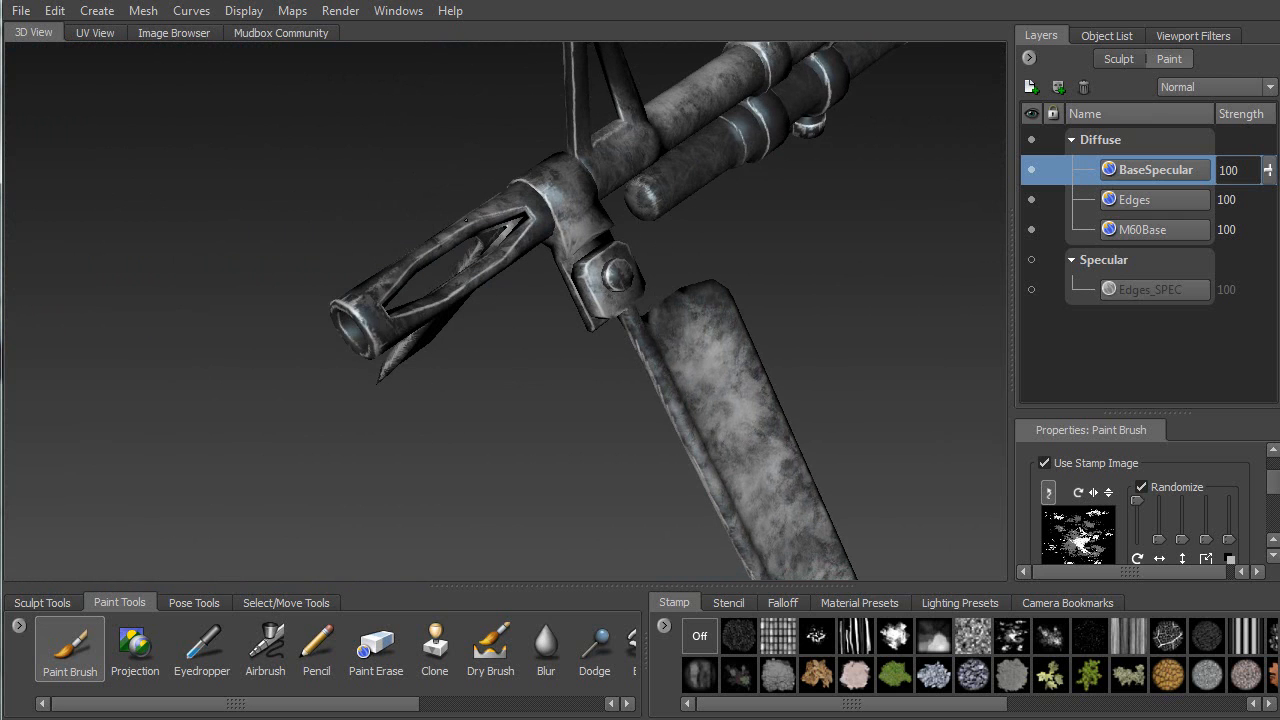
{"action": "left_click_drag", "start_coordinate": [360, 330], "coordinate": [399, 318]}
{"action": "left_click_drag", "start_coordinate": [498, 200], "coordinate": [650, 122], "text": "alt"}
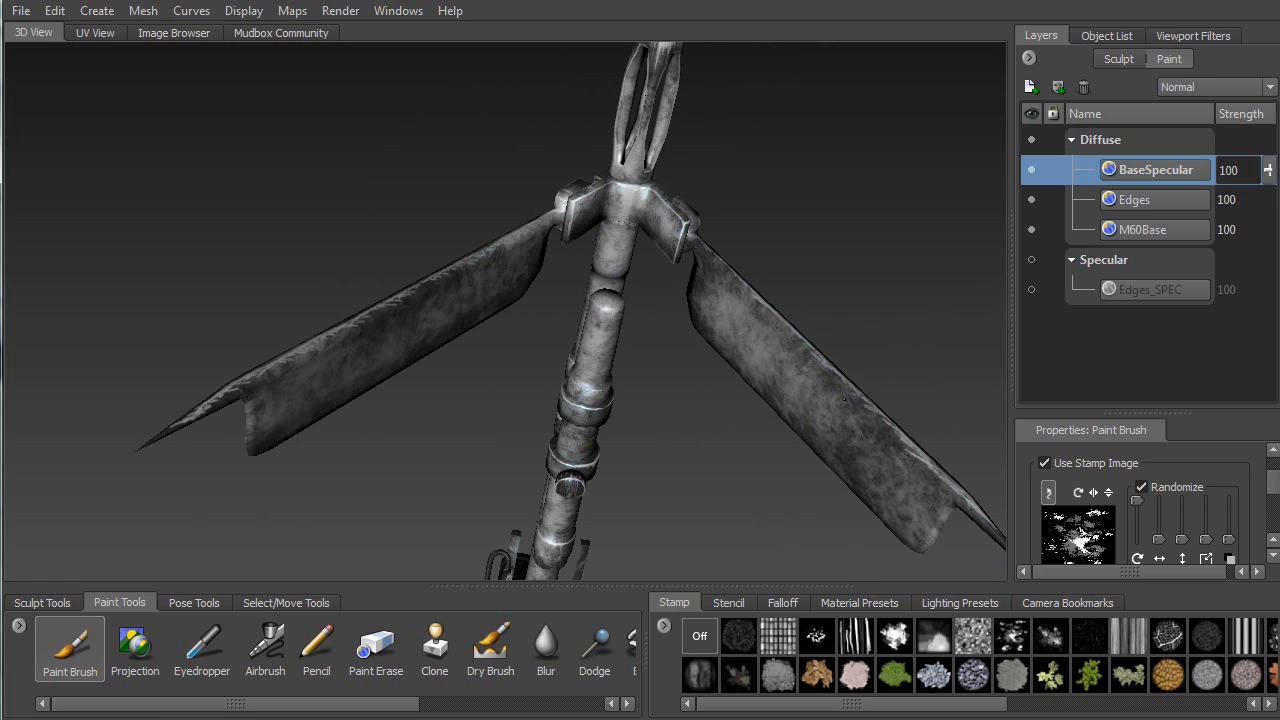
{"action": "left_click_drag", "start_coordinate": [932, 484], "coordinate": [734, 290]}
{"action": "left_click_drag", "start_coordinate": [700, 275], "coordinate": [430, 410], "text": "alt"}
{"action": "mouse_move", "coordinate": [327, 495]}
{"action": "left_mouse_down"}
{"action": "mouse_move", "coordinate": [480, 400]}
{"action": "mouse_move", "coordinate": [439, 499]}
{"action": "left_mouse_up"}
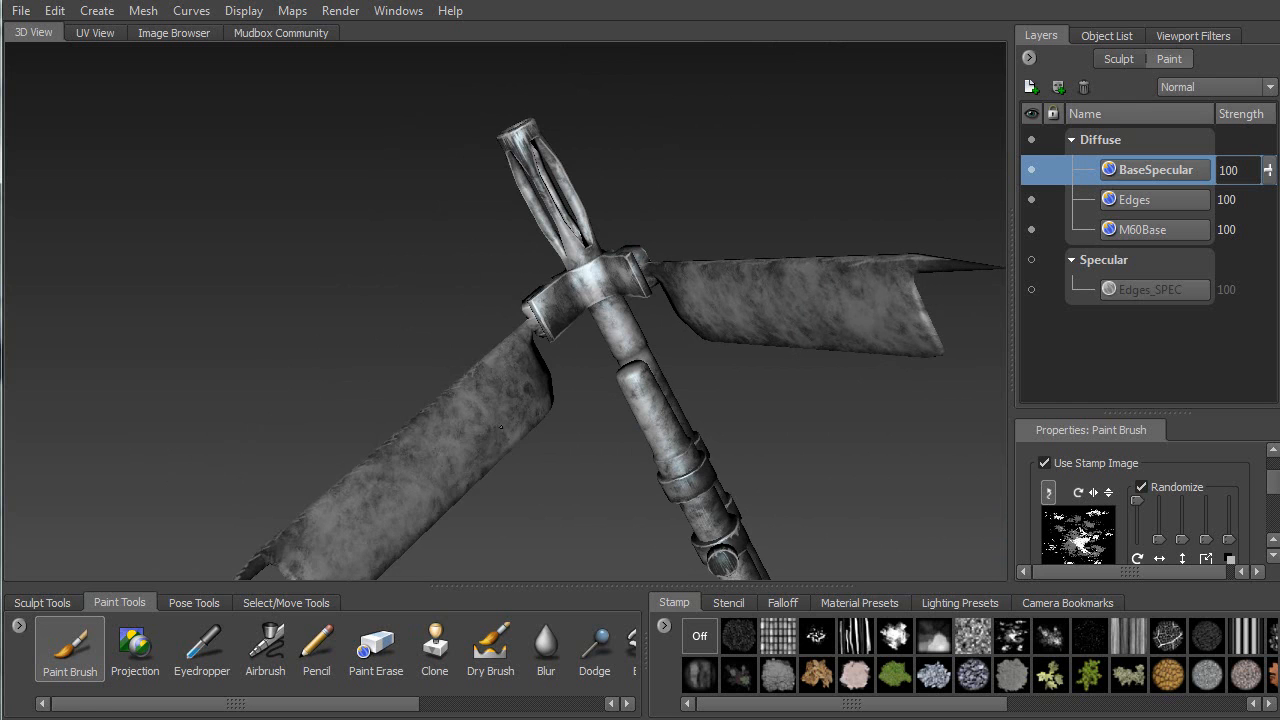
Cover the underside of the barrel and gas cylinder, their clamps and the front sight with mottled wear
{"action": "left_click_drag", "start_coordinate": [565, 283], "coordinate": [571, 282], "text": "alt"}
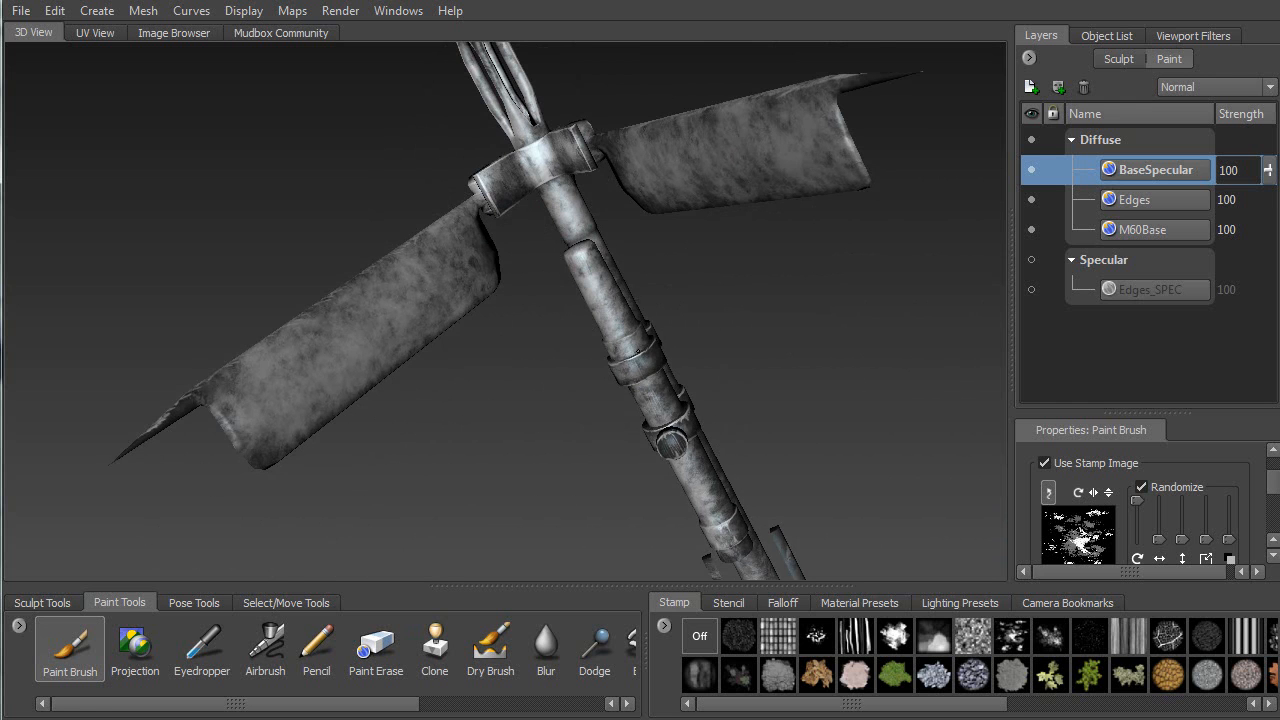
{"action": "left_click_drag", "start_coordinate": [636, 368], "coordinate": [702, 498]}
{"action": "mouse_move", "coordinate": [707, 390]}
{"action": "left_mouse_down", "text": "alt"}
{"action": "mouse_move", "coordinate": [586, 346]}
{"action": "mouse_move", "coordinate": [860, 290]}
{"action": "mouse_move", "coordinate": [570, 262]}
{"action": "left_mouse_up", "text": "alt"}
{"action": "mouse_move", "coordinate": [415, 262]}
{"action": "left_mouse_down"}
{"action": "mouse_move", "coordinate": [422, 181]}
{"action": "mouse_move", "coordinate": [490, 220]}
{"action": "mouse_move", "coordinate": [846, 196]}
{"action": "mouse_move", "coordinate": [879, 178]}
{"action": "left_mouse_up"}
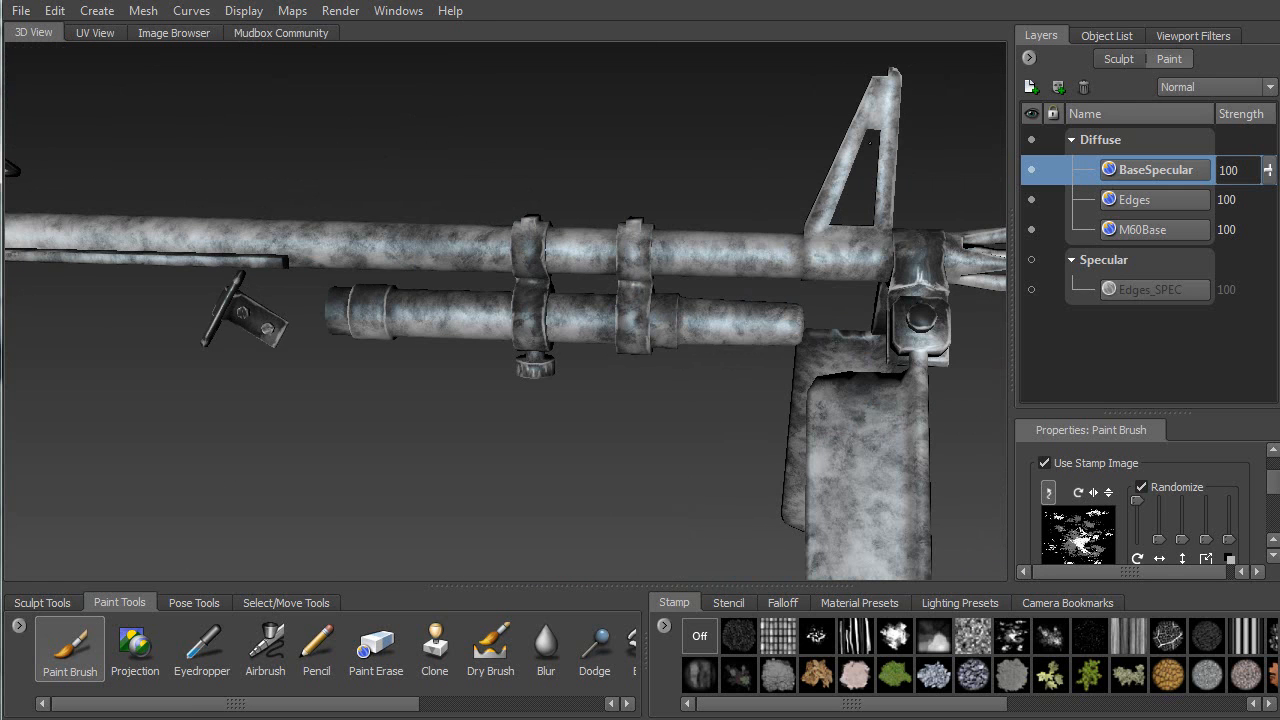
{"action": "left_click_drag", "start_coordinate": [593, 325], "coordinate": [313, 311]}
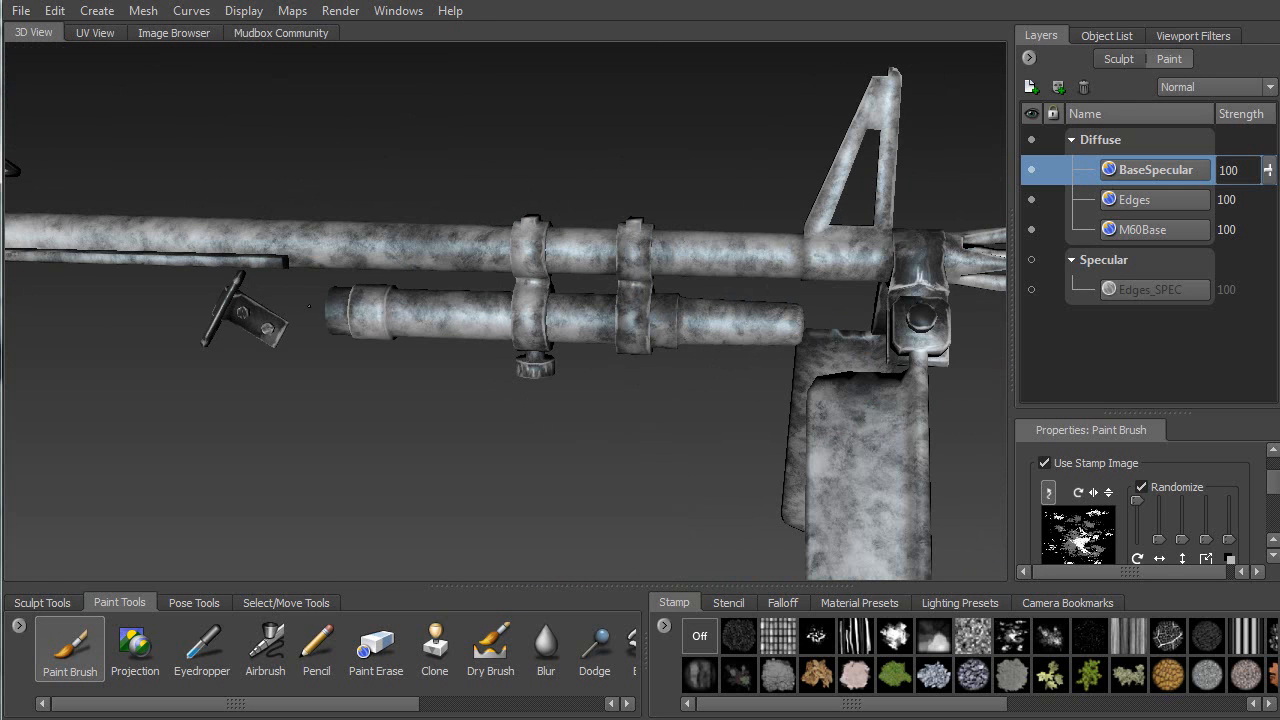
{"action": "mouse_move", "coordinate": [583, 322]}
{"action": "left_mouse_down"}
{"action": "mouse_move", "coordinate": [780, 320]}
{"action": "mouse_move", "coordinate": [522, 254]}
{"action": "left_mouse_up"}
{"action": "left_click_drag", "start_coordinate": [603, 309], "coordinate": [838, 407]}
{"action": "middle_click_drag", "start_coordinate": [735, 361], "coordinate": [538, 329], "text": "alt"}
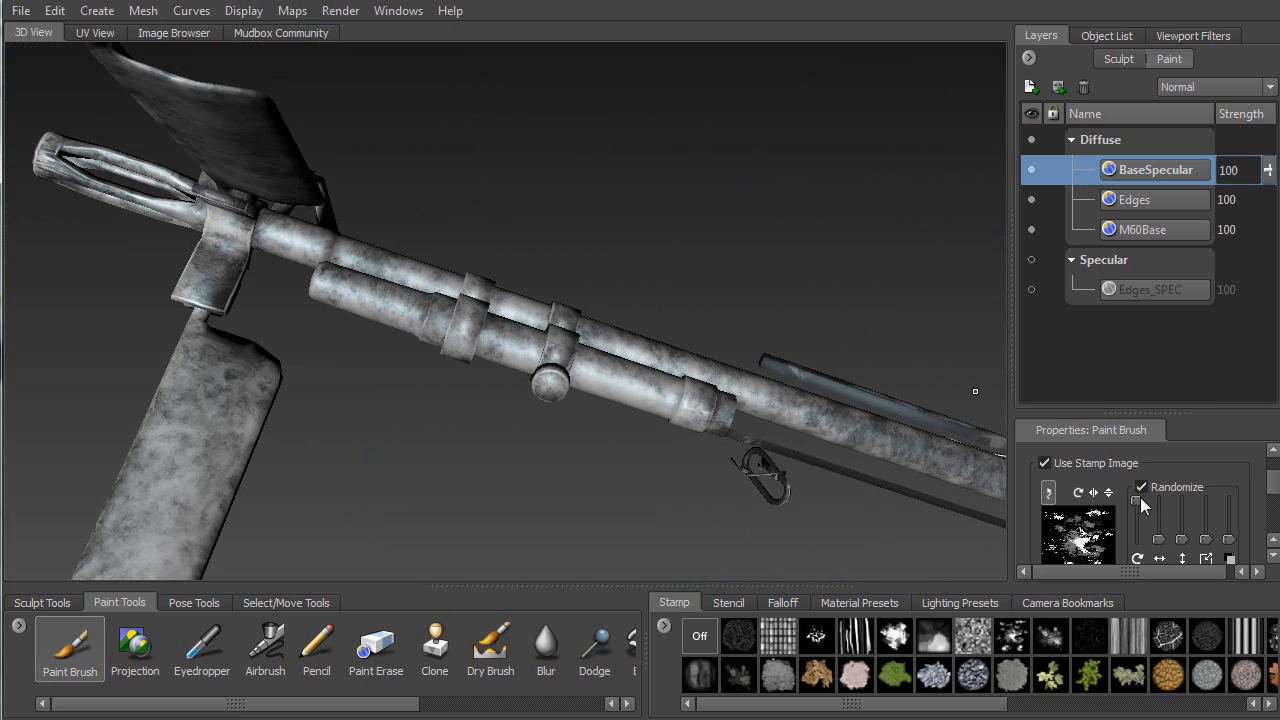
Paint mottled wear onto the rear sight, the cover hinge block and the lower part of the raised top cover
{"action": "left_click_drag", "start_coordinate": [772, 388], "coordinate": [671, 321], "text": "alt"}
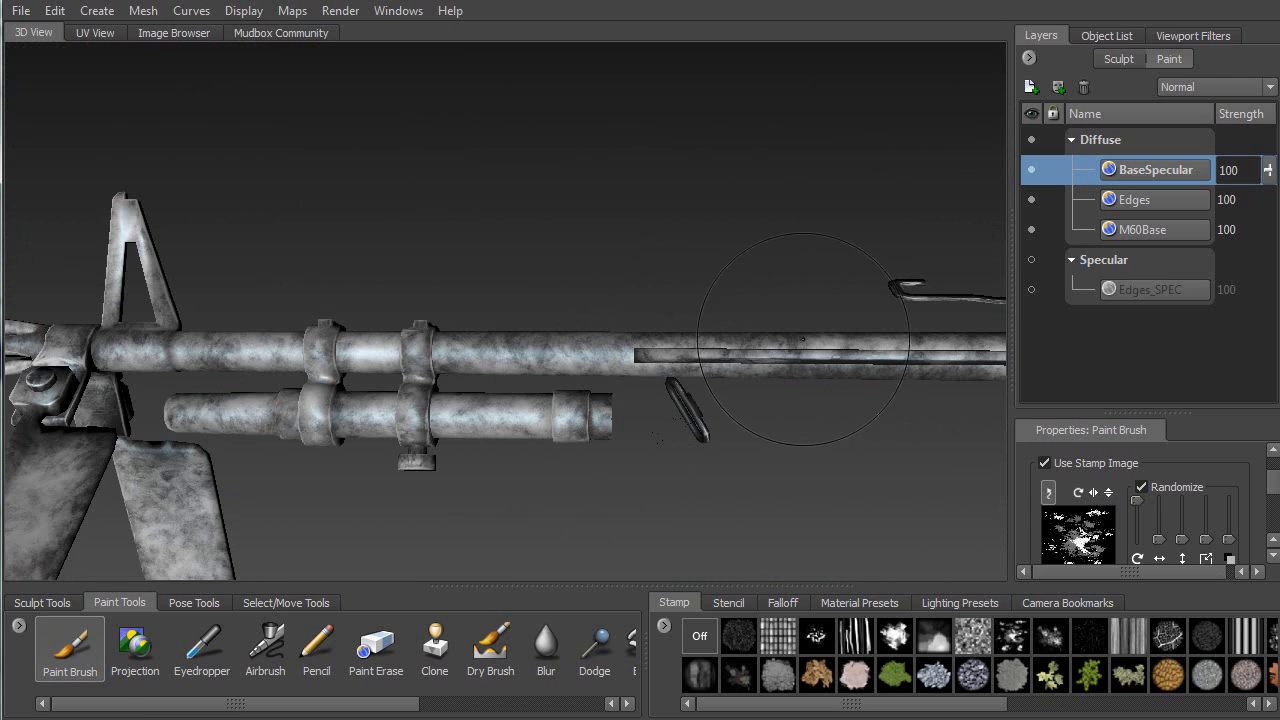
{"action": "middle_click_drag", "start_coordinate": [816, 347], "coordinate": [576, 295], "text": "alt"}
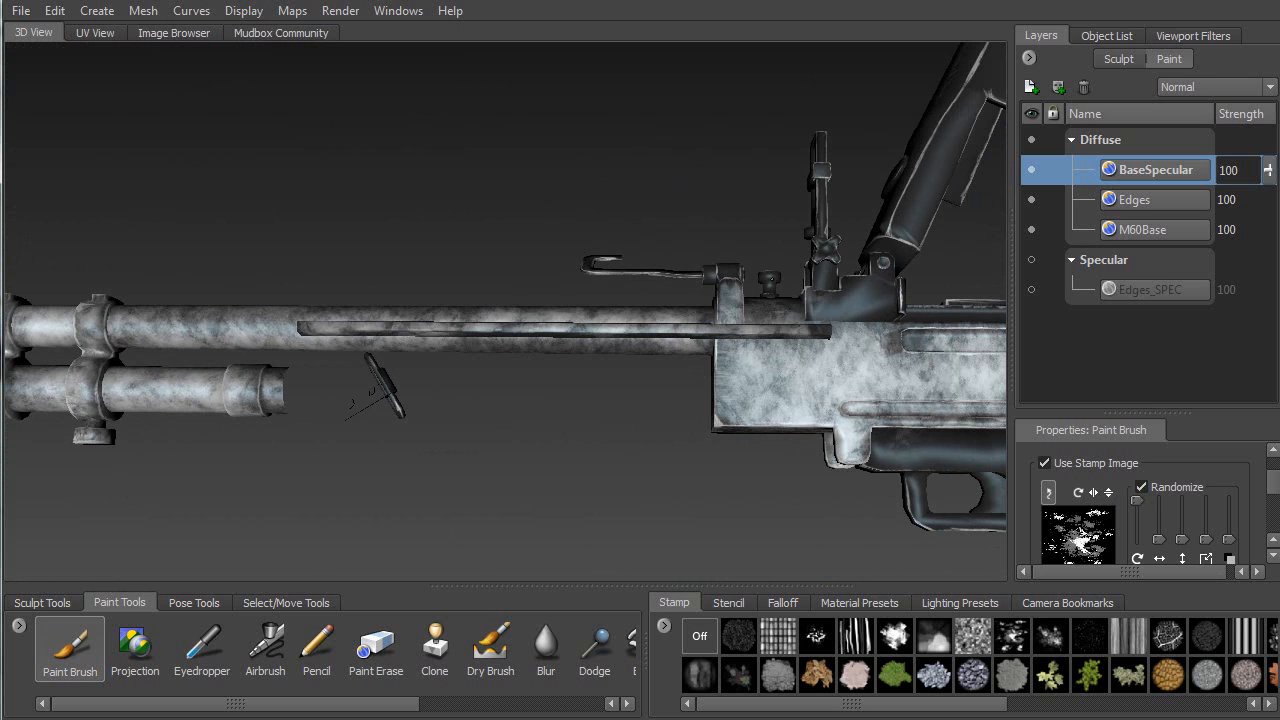
{"action": "left_click_drag", "start_coordinate": [831, 299], "coordinate": [865, 304]}
{"action": "left_click_drag", "start_coordinate": [645, 273], "coordinate": [765, 254], "text": "alt"}
{"action": "mouse_move", "coordinate": [764, 118]}
{"action": "left_mouse_down"}
{"action": "mouse_move", "coordinate": [790, 215]}
{"action": "mouse_move", "coordinate": [745, 255]}
{"action": "mouse_move", "coordinate": [748, 140]}
{"action": "mouse_move", "coordinate": [633, 367]}
{"action": "left_mouse_up"}
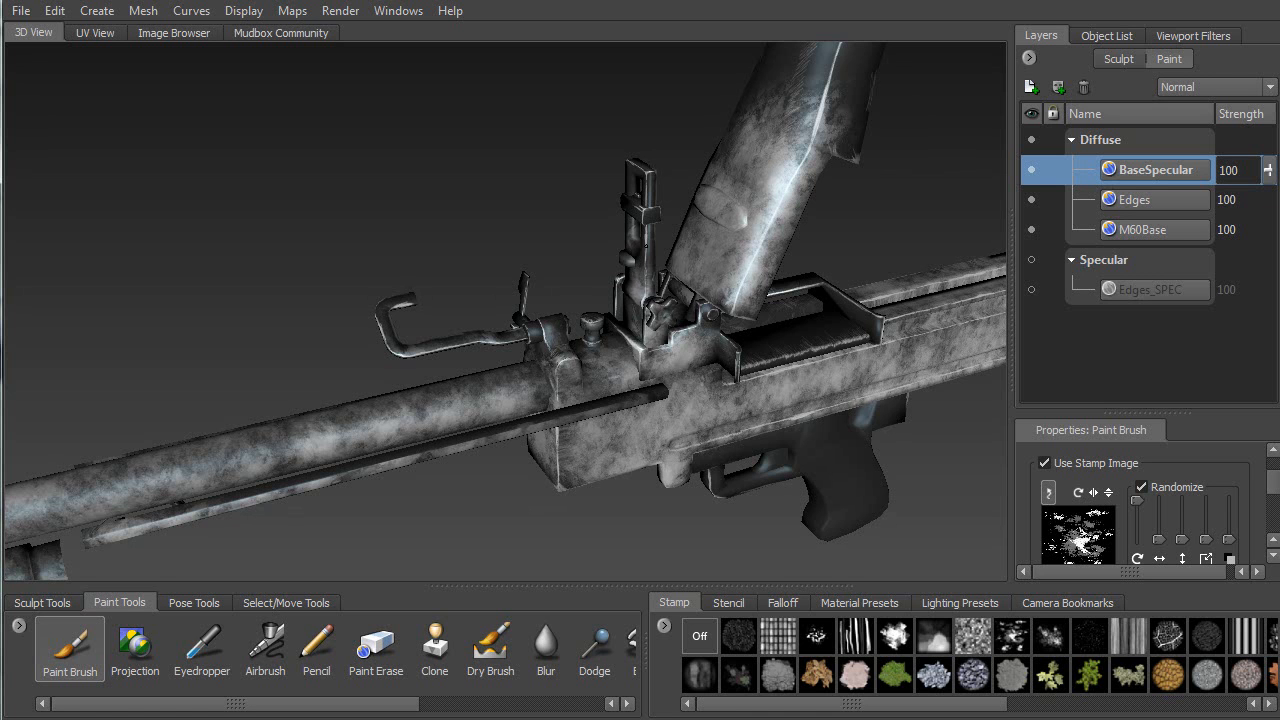
Paint mottled wear over the raised top cover's opposite side and up toward its cylindrical section
{"action": "left_click_drag", "start_coordinate": [660, 196], "coordinate": [995, 145], "text": "alt"}
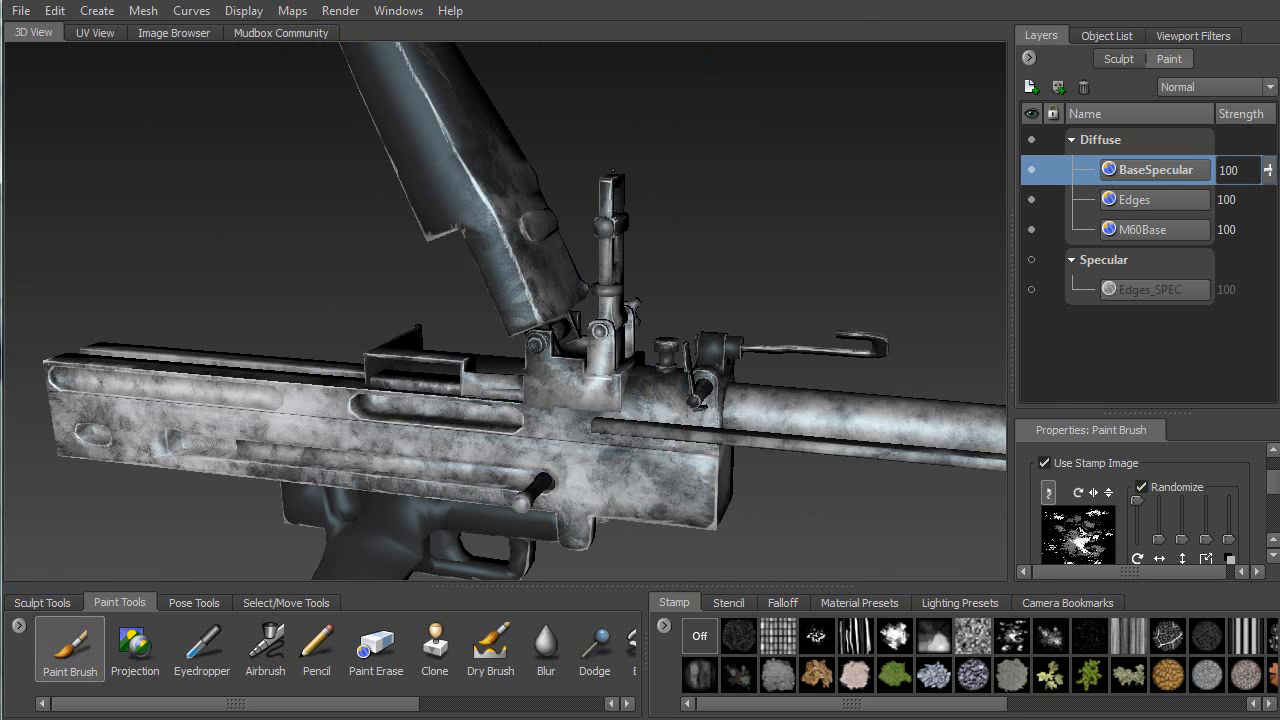
{"action": "mouse_move", "coordinate": [427, 197]}
{"action": "left_mouse_down"}
{"action": "mouse_move", "coordinate": [500, 270]}
{"action": "mouse_move", "coordinate": [470, 200]}
{"action": "mouse_move", "coordinate": [400, 130]}
{"action": "mouse_move", "coordinate": [402, 59]}
{"action": "mouse_move", "coordinate": [445, 130]}
{"action": "left_mouse_up"}
{"action": "middle_click_drag", "start_coordinate": [462, 200], "coordinate": [560, 475], "text": "alt"}
{"action": "mouse_move", "coordinate": [403, 160]}
{"action": "left_mouse_down"}
{"action": "mouse_move", "coordinate": [426, 282]}
{"action": "mouse_move", "coordinate": [396, 209]}
{"action": "mouse_move", "coordinate": [500, 350]}
{"action": "mouse_move", "coordinate": [552, 375]}
{"action": "left_mouse_up"}
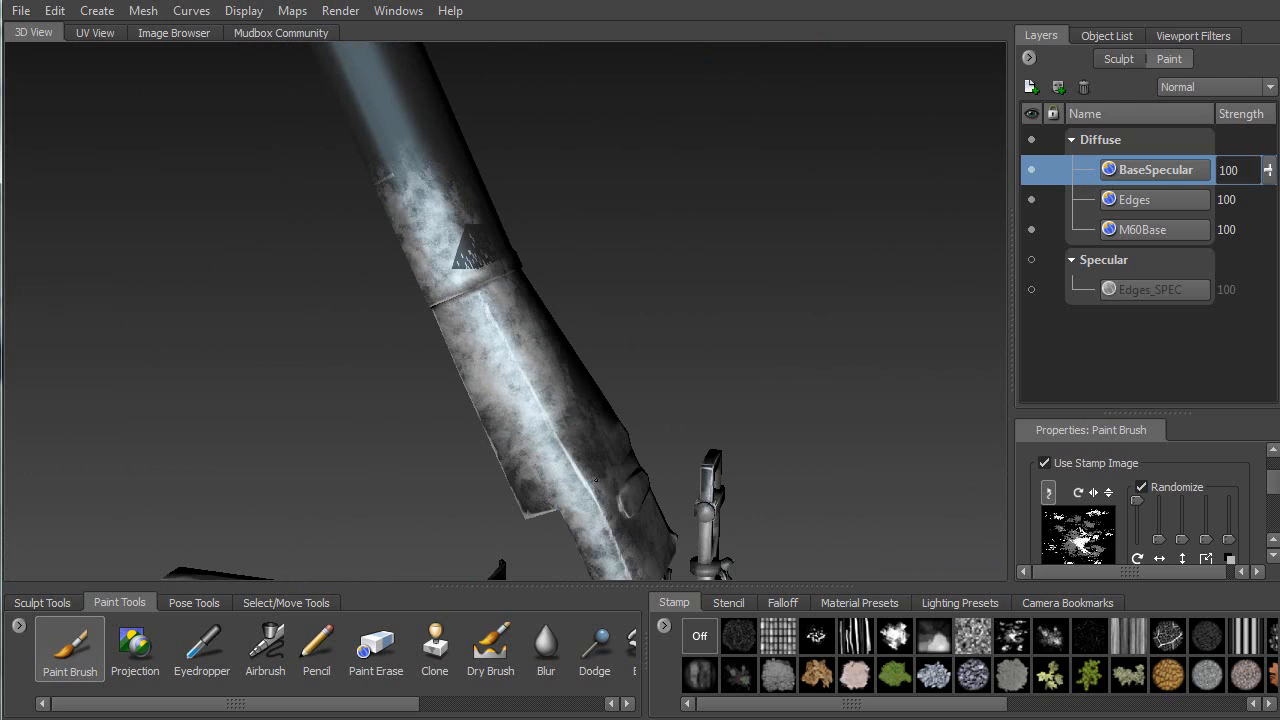
{"action": "left_click_drag", "start_coordinate": [466, 250], "coordinate": [266, 328], "text": "alt"}
{"action": "mouse_move", "coordinate": [602, 307]}
{"action": "left_mouse_down"}
{"action": "mouse_move", "coordinate": [618, 190]}
{"action": "mouse_move", "coordinate": [625, 265]}
{"action": "mouse_move", "coordinate": [725, 275]}
{"action": "left_mouse_up"}
{"action": "mouse_move", "coordinate": [755, 215]}
{"action": "left_mouse_down"}
{"action": "mouse_move", "coordinate": [714, 377]}
{"action": "mouse_move", "coordinate": [818, 118]}
{"action": "mouse_move", "coordinate": [805, 150]}
{"action": "left_mouse_up"}
Paint mottled wear around the cylindrical upper end of the raised top cover
{"action": "left_click_drag", "start_coordinate": [805, 150], "coordinate": [895, 112], "text": "alt"}
{"action": "middle_click_drag", "start_coordinate": [895, 112], "coordinate": [880, 360], "text": "alt"}
{"action": "left_click_drag", "start_coordinate": [835, 288], "coordinate": [972, 258], "text": "alt"}
{"action": "mouse_move", "coordinate": [688, 435]}
{"action": "left_mouse_down"}
{"action": "mouse_move", "coordinate": [660, 280]}
{"action": "mouse_move", "coordinate": [640, 275]}
{"action": "mouse_move", "coordinate": [691, 303]}
{"action": "mouse_move", "coordinate": [622, 209]}
{"action": "left_mouse_up"}
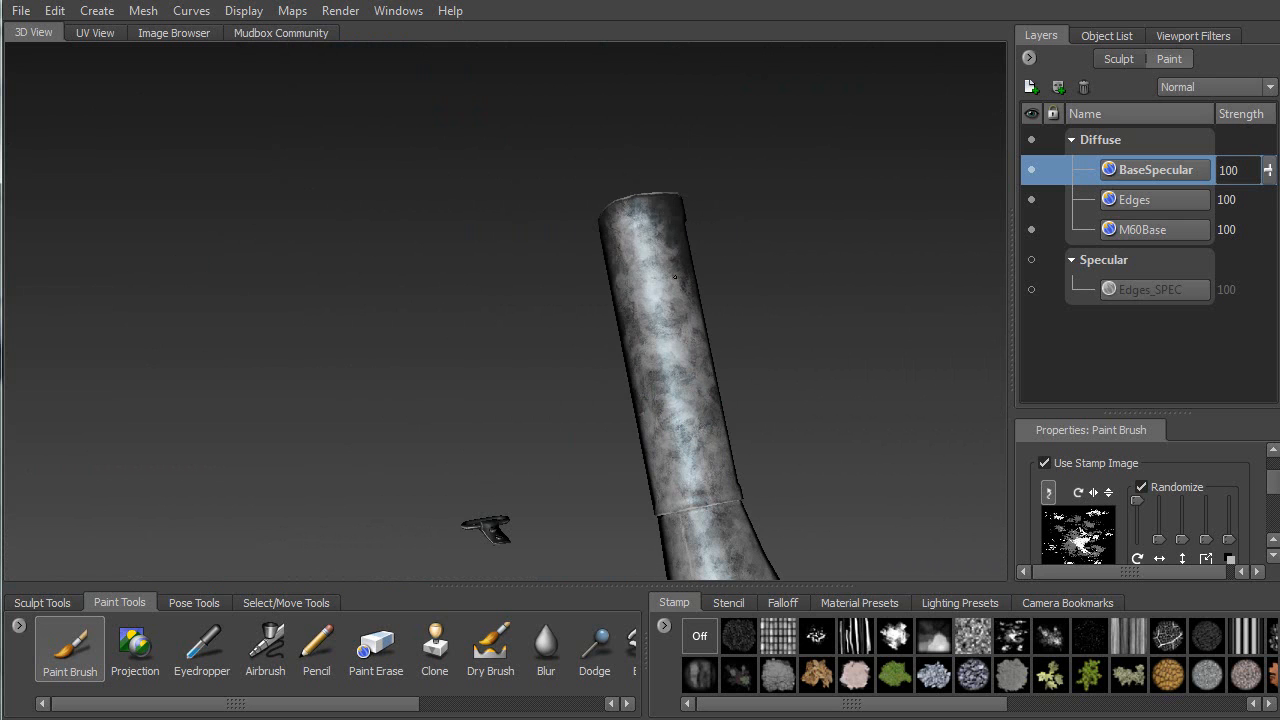
{"action": "left_click_drag", "start_coordinate": [681, 261], "coordinate": [812, 197], "text": "alt"}
{"action": "left_click_drag", "start_coordinate": [460, 281], "coordinate": [474, 322]}
{"action": "left_click_drag", "start_coordinate": [514, 404], "coordinate": [622, 350]}
{"action": "mouse_move", "coordinate": [506, 325]}
{"action": "left_mouse_down"}
{"action": "mouse_move", "coordinate": [460, 330]}
{"action": "mouse_move", "coordinate": [490, 285]}
{"action": "mouse_move", "coordinate": [466, 238]}
{"action": "mouse_move", "coordinate": [502, 240]}
{"action": "mouse_move", "coordinate": [531, 215]}
{"action": "left_mouse_up"}
Fill in the remaining unpainted faces of the raised top cover down toward its hinge
{"action": "mouse_move", "coordinate": [535, 230]}
{"action": "left_mouse_down", "text": "alt"}
{"action": "mouse_move", "coordinate": [627, 407]}
{"action": "mouse_move", "coordinate": [585, 485]}
{"action": "mouse_move", "coordinate": [632, 343]}
{"action": "left_mouse_up", "text": "alt"}
{"action": "middle_click_drag", "start_coordinate": [614, 470], "coordinate": [546, 238], "text": "alt"}
{"action": "mouse_move", "coordinate": [530, 240]}
{"action": "left_mouse_down"}
{"action": "mouse_move", "coordinate": [500, 335]}
{"action": "mouse_move", "coordinate": [477, 353]}
{"action": "mouse_move", "coordinate": [662, 407]}
{"action": "left_mouse_up"}
{"action": "left_click_drag", "start_coordinate": [590, 380], "coordinate": [594, 260]}
{"action": "middle_click_drag", "start_coordinate": [560, 470], "coordinate": [576, 214], "text": "alt"}
Paint mottled wear onto the hinge bracket, the rear sight base and the carrying handle mount
{"action": "left_click_drag", "start_coordinate": [648, 308], "coordinate": [775, 445], "text": "alt"}
{"action": "mouse_move", "coordinate": [540, 346]}
{"action": "left_mouse_down", "text": "alt"}
{"action": "mouse_move", "coordinate": [612, 351]}
{"action": "mouse_move", "coordinate": [570, 280]}
{"action": "mouse_move", "coordinate": [546, 285]}
{"action": "mouse_move", "coordinate": [643, 320]}
{"action": "mouse_move", "coordinate": [812, 242]}
{"action": "left_mouse_up", "text": "alt"}
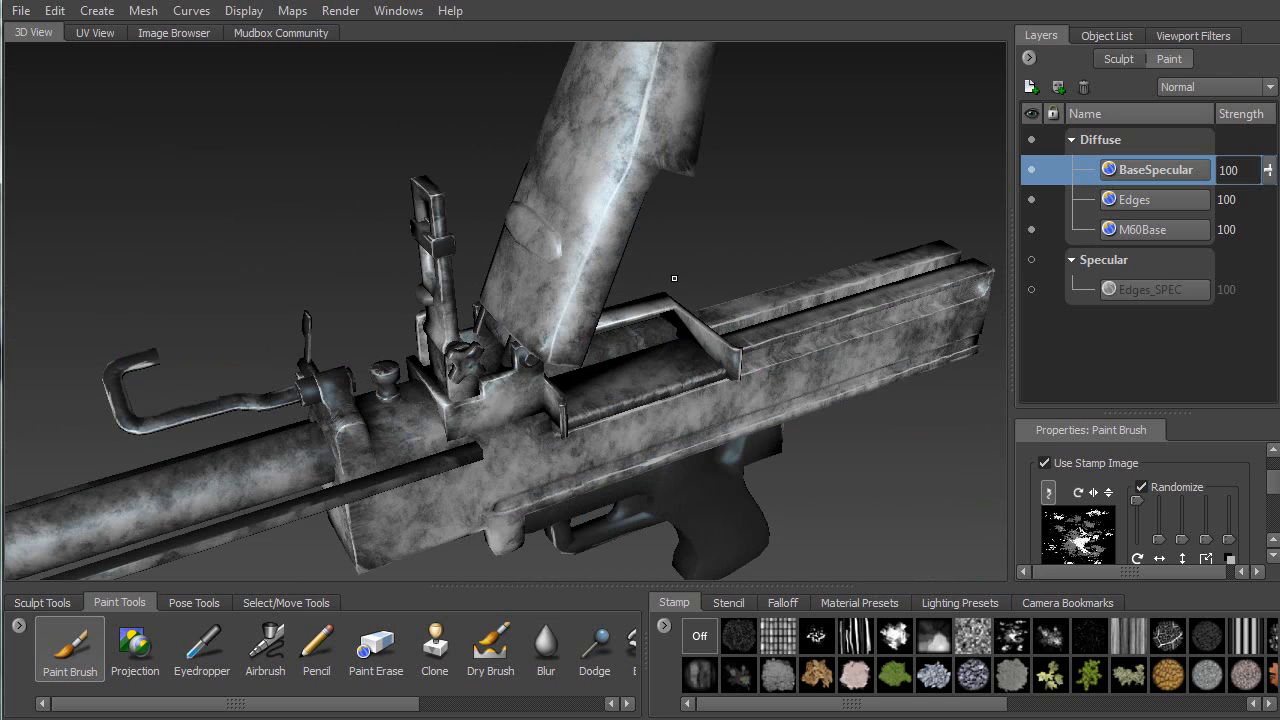
{"action": "left_click_drag", "start_coordinate": [682, 358], "coordinate": [681, 345], "text": "alt"}
{"action": "left_click_drag", "start_coordinate": [576, 352], "coordinate": [595, 346]}
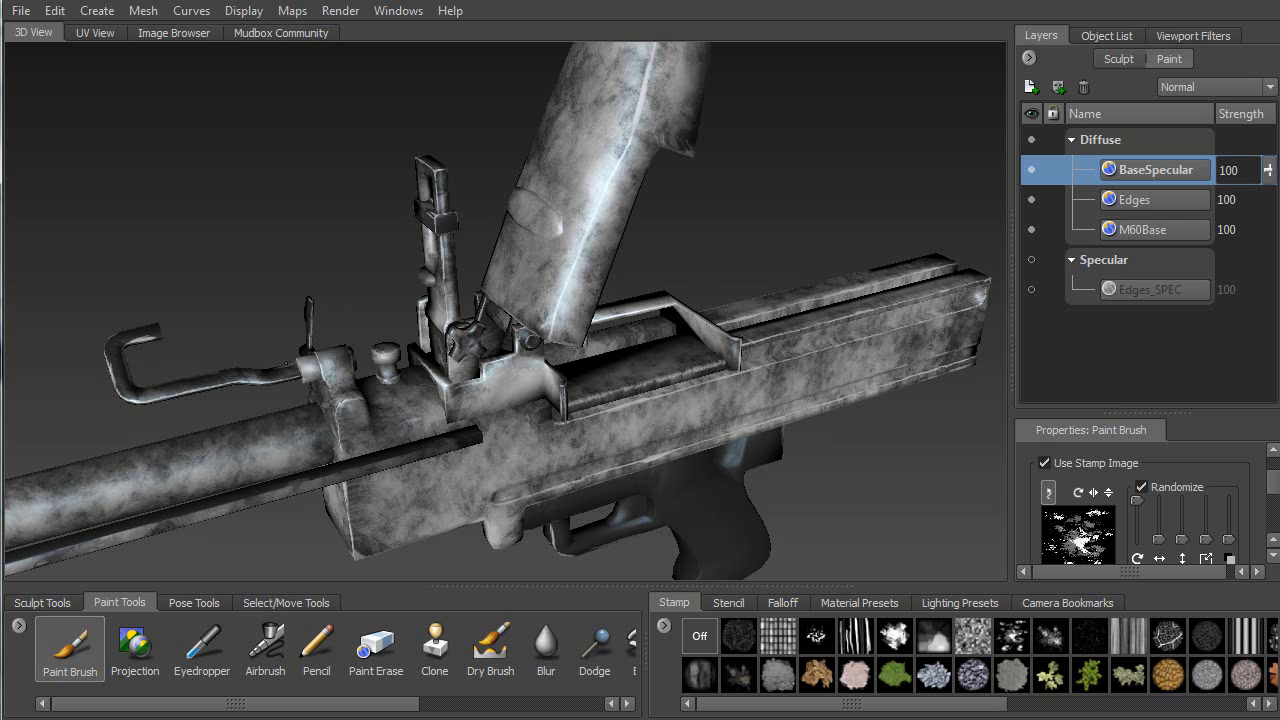
{"action": "left_click_drag", "start_coordinate": [310, 310], "coordinate": [430, 108], "text": "alt"}
{"action": "right_click_drag", "start_coordinate": [763, 488], "coordinate": [466, 364], "text": "alt"}
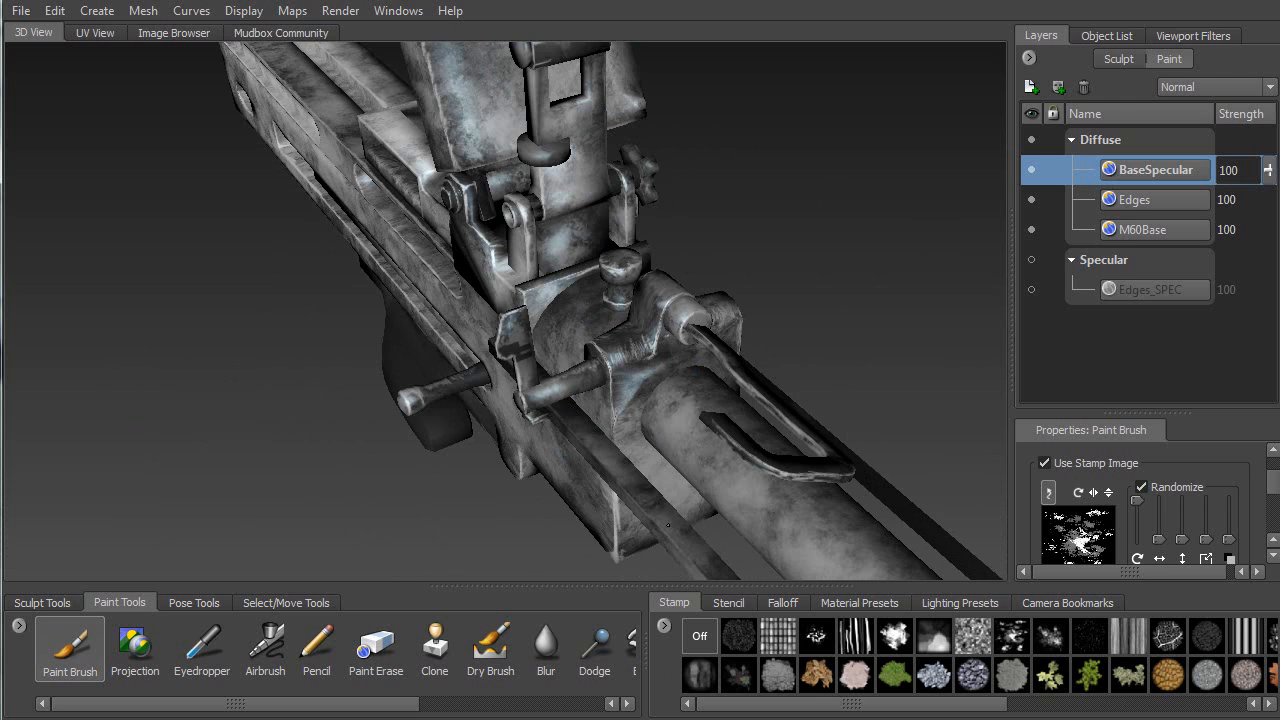
{"action": "left_click_drag", "start_coordinate": [668, 524], "coordinate": [489, 262], "text": "alt"}
{"action": "left_click_drag", "start_coordinate": [561, 306], "coordinate": [815, 555]}
Touch up the feed tray, the cover hinge bracket and the receiver's recessed slots with mottled wear
{"action": "left_click_drag", "start_coordinate": [580, 251], "coordinate": [508, 153], "text": "alt"}
{"action": "middle_click_drag", "start_coordinate": [508, 153], "coordinate": [417, 126], "text": "alt"}
{"action": "mouse_move", "coordinate": [561, 157]}
{"action": "left_mouse_down"}
{"action": "mouse_move", "coordinate": [600, 215]}
{"action": "mouse_move", "coordinate": [400, 229]}
{"action": "left_mouse_up"}
{"action": "mouse_move", "coordinate": [275, 236]}
{"action": "left_mouse_down"}
{"action": "mouse_move", "coordinate": [265, 132]}
{"action": "mouse_move", "coordinate": [497, 196]}
{"action": "left_mouse_up"}
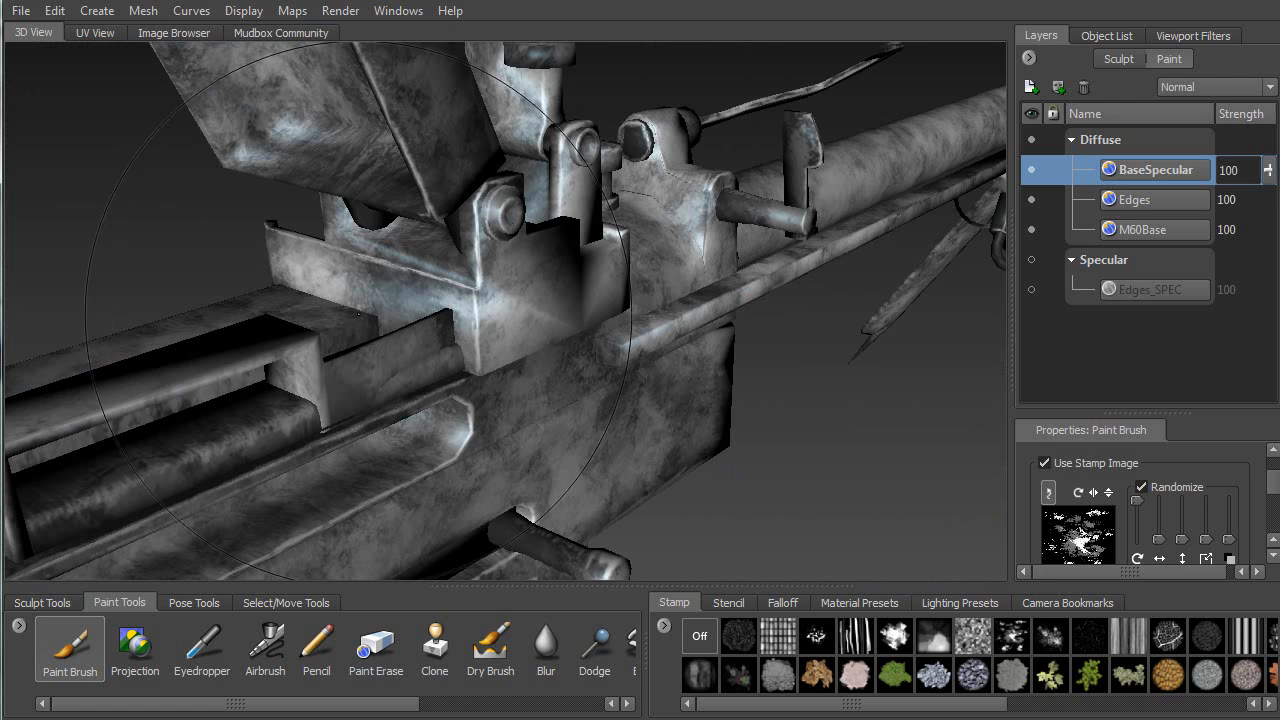
{"action": "mouse_move", "coordinate": [395, 307]}
{"action": "left_mouse_down"}
{"action": "mouse_move", "coordinate": [440, 285]}
{"action": "mouse_move", "coordinate": [425, 266]}
{"action": "left_mouse_up"}
{"action": "middle_click_drag", "start_coordinate": [215, 480], "coordinate": [418, 340], "text": "alt"}
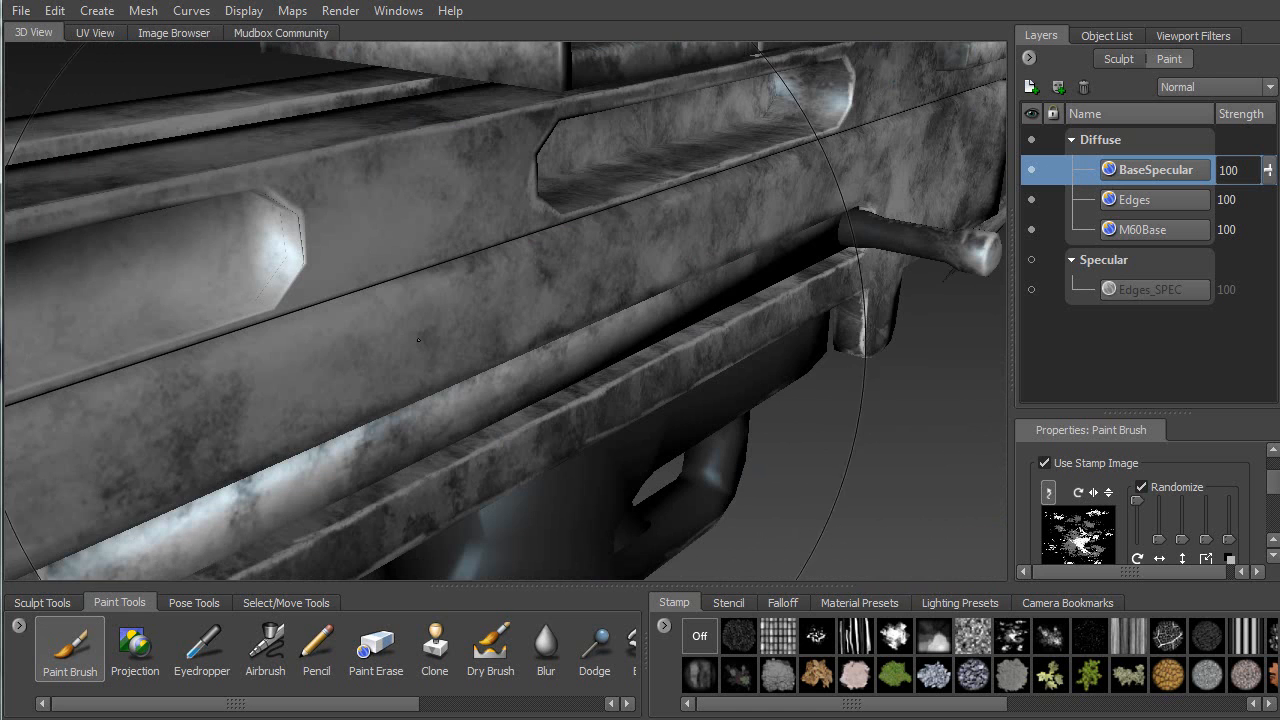
{"action": "left_click_drag", "start_coordinate": [459, 424], "coordinate": [688, 316]}
Paint mottled wear over the pistol grip and trigger guard
{"action": "right_click_drag", "start_coordinate": [612, 292], "coordinate": [438, 314], "text": "alt"}
{"action": "middle_click_drag", "start_coordinate": [438, 314], "coordinate": [552, 155], "text": "alt"}
{"action": "left_click_drag", "start_coordinate": [552, 155], "coordinate": [462, 92], "text": "alt"}
{"action": "mouse_move", "coordinate": [482, 140]}
{"action": "left_mouse_down"}
{"action": "mouse_move", "coordinate": [522, 172]}
{"action": "mouse_move", "coordinate": [560, 287]}
{"action": "mouse_move", "coordinate": [605, 226]}
{"action": "mouse_move", "coordinate": [592, 160]}
{"action": "mouse_move", "coordinate": [726, 213]}
{"action": "mouse_move", "coordinate": [840, 228]}
{"action": "mouse_move", "coordinate": [800, 204]}
{"action": "mouse_move", "coordinate": [840, 180]}
{"action": "mouse_move", "coordinate": [780, 205]}
{"action": "left_mouse_up"}
{"action": "left_click_drag", "start_coordinate": [650, 240], "coordinate": [700, 238]}
{"action": "mouse_move", "coordinate": [600, 230]}
{"action": "left_mouse_down"}
{"action": "mouse_move", "coordinate": [790, 255]}
{"action": "mouse_move", "coordinate": [842, 319]}
{"action": "mouse_move", "coordinate": [850, 350]}
{"action": "mouse_move", "coordinate": [830, 395]}
{"action": "mouse_move", "coordinate": [840, 260]}
{"action": "mouse_move", "coordinate": [875, 226]}
{"action": "mouse_move", "coordinate": [671, 282]}
{"action": "left_mouse_up"}
Paint mottled wear onto the rail beside the barrel and the carrying handle on the cocking-lever side
{"action": "mouse_move", "coordinate": [668, 213]}
{"action": "left_mouse_down", "text": "alt"}
{"action": "mouse_move", "coordinate": [567, 230]}
{"action": "mouse_move", "coordinate": [596, 172]}
{"action": "mouse_move", "coordinate": [512, 370]}
{"action": "mouse_move", "coordinate": [488, 390]}
{"action": "mouse_move", "coordinate": [574, 321]}
{"action": "left_mouse_up", "text": "alt"}
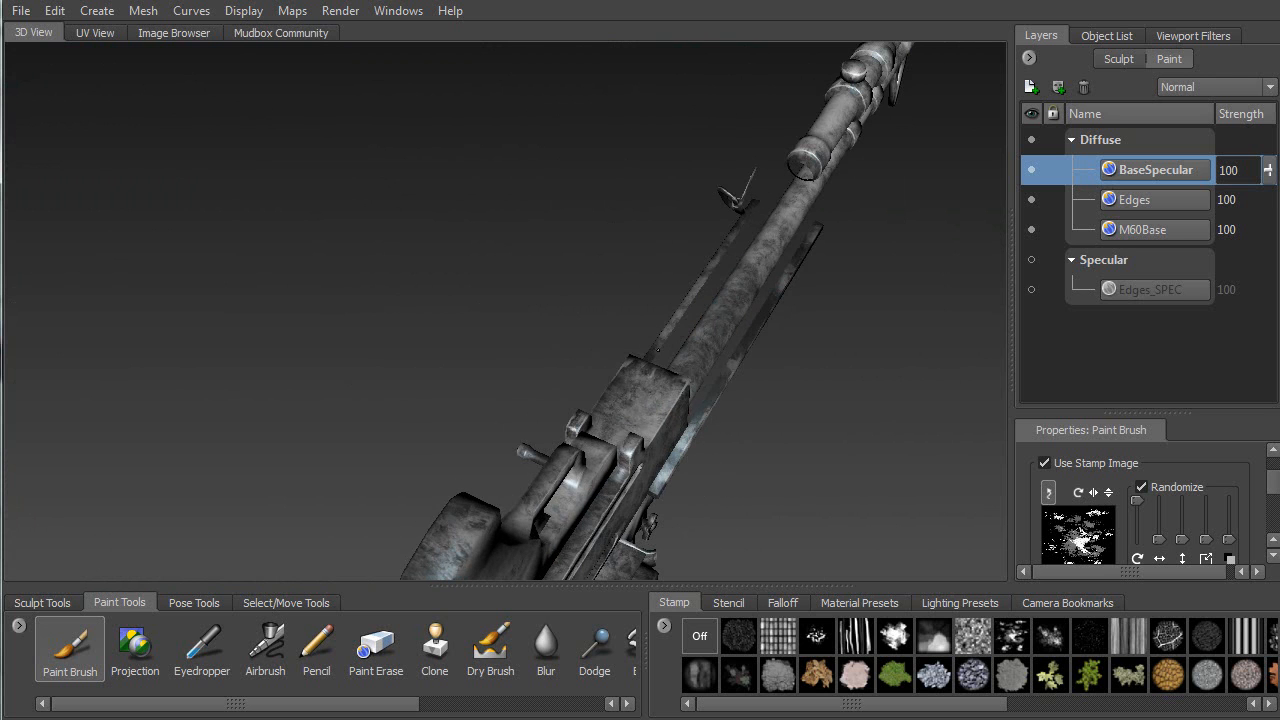
{"action": "left_click_drag", "start_coordinate": [740, 195], "coordinate": [768, 301], "text": "alt"}
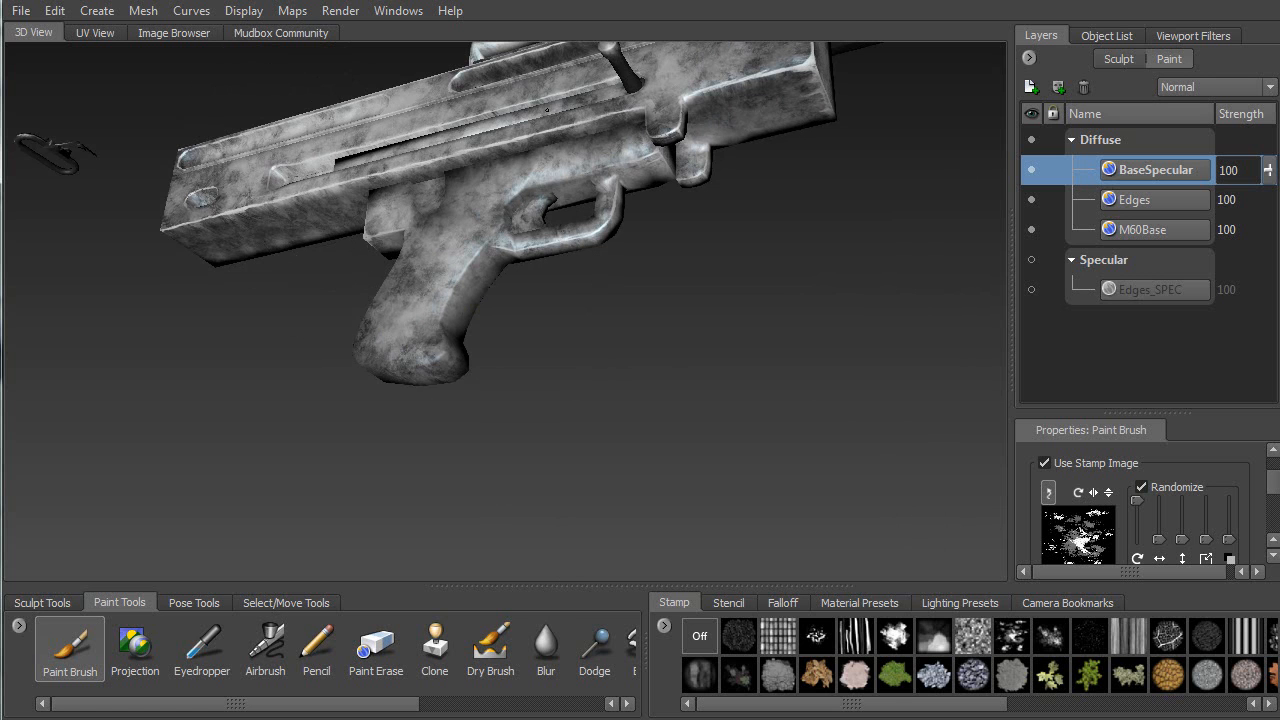
{"action": "left_click_drag", "start_coordinate": [536, 132], "coordinate": [597, 158], "text": "alt"}
{"action": "middle_click_drag", "start_coordinate": [400, 328], "coordinate": [392, 411], "text": "alt"}
{"action": "left_click_drag", "start_coordinate": [430, 345], "coordinate": [526, 265], "text": "alt"}
{"action": "middle_click_drag", "start_coordinate": [526, 265], "coordinate": [440, 560], "text": "alt"}
{"action": "left_click_drag", "start_coordinate": [617, 230], "coordinate": [480, 266], "text": "alt"}
{"action": "left_click_drag", "start_coordinate": [451, 377], "coordinate": [460, 347], "text": "alt"}
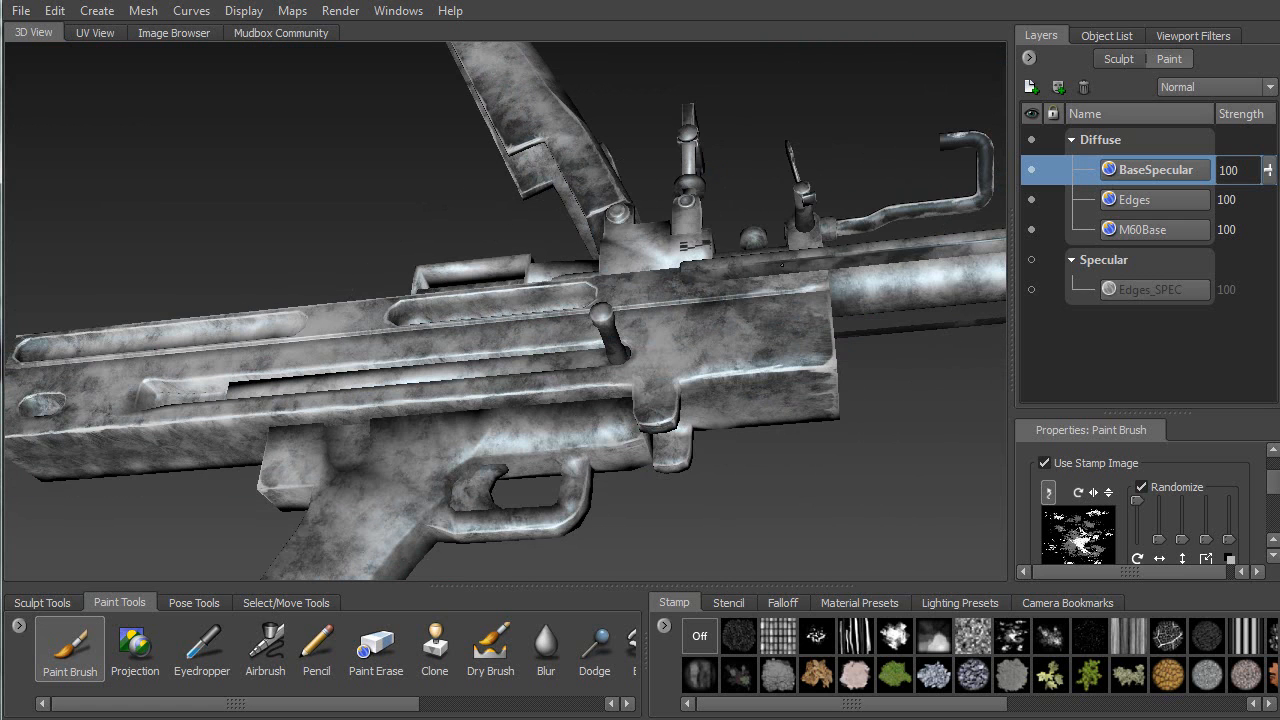
{"action": "left_click_drag", "start_coordinate": [842, 268], "coordinate": [945, 256]}
{"action": "mouse_move", "coordinate": [890, 248]}
{"action": "left_mouse_down"}
{"action": "mouse_move", "coordinate": [930, 212]}
{"action": "mouse_move", "coordinate": [980, 195]}
{"action": "mouse_move", "coordinate": [1000, 213]}
{"action": "left_mouse_up"}
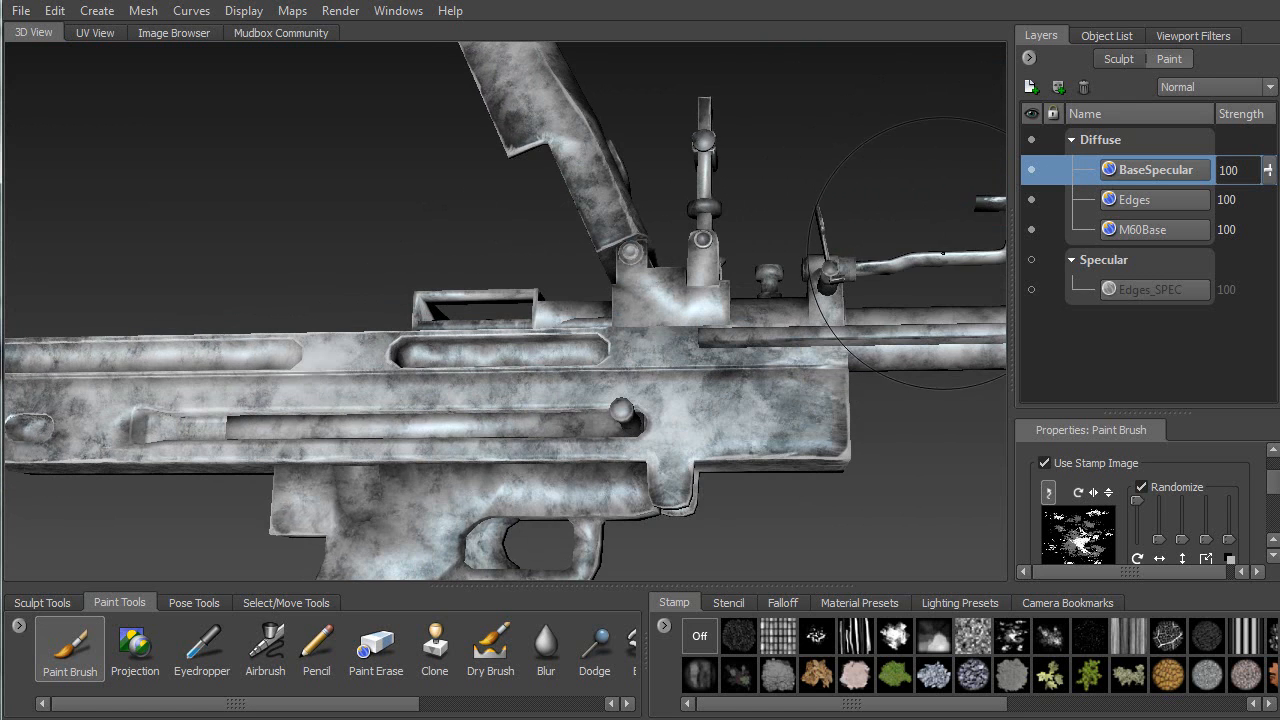
Touch up the carrying handle and the barrel area in front of the rear sight from above
{"action": "middle_click_drag", "start_coordinate": [1000, 213], "coordinate": [628, 280], "text": "alt"}
{"action": "left_click_drag", "start_coordinate": [592, 274], "coordinate": [534, 402], "text": "alt"}
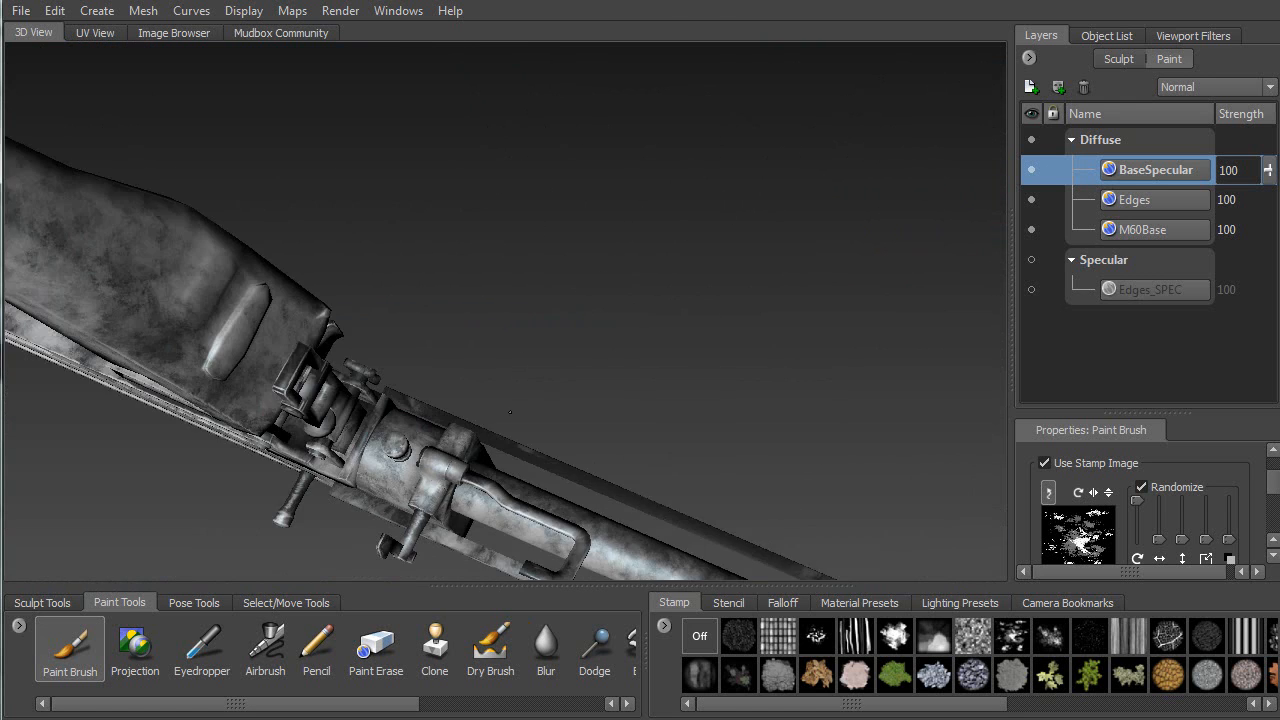
{"action": "middle_click_drag", "start_coordinate": [534, 402], "coordinate": [530, 250], "text": "alt"}
{"action": "middle_click_drag", "start_coordinate": [245, 65], "coordinate": [465, 203], "text": "alt"}
{"action": "mouse_move", "coordinate": [495, 310]}
{"action": "left_mouse_down"}
{"action": "mouse_move", "coordinate": [632, 418]}
{"action": "mouse_move", "coordinate": [429, 361]}
{"action": "left_mouse_up"}
Paint mottled wear along the top of the dark rail beside the barrel, including its front tip
{"action": "middle_click_drag", "start_coordinate": [428, 342], "coordinate": [542, 213], "text": "alt"}
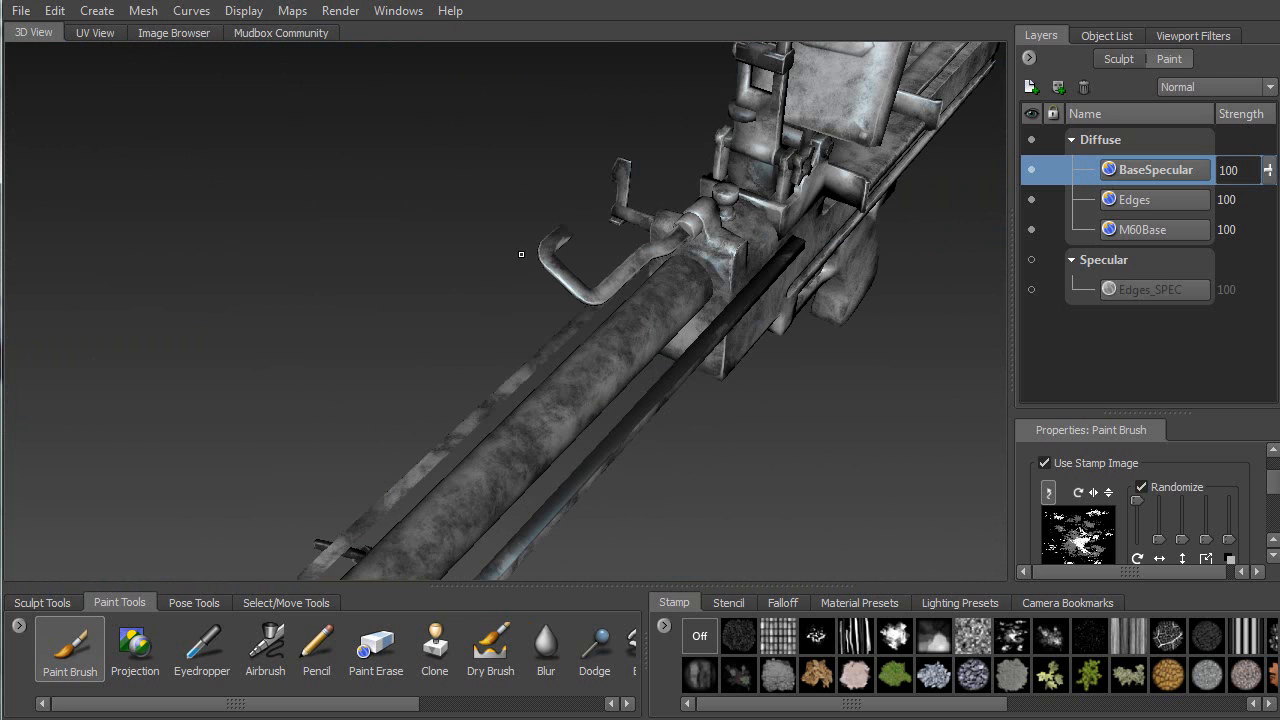
{"action": "left_click_drag", "start_coordinate": [532, 535], "coordinate": [565, 502]}
{"action": "left_click_drag", "start_coordinate": [641, 442], "coordinate": [693, 358]}
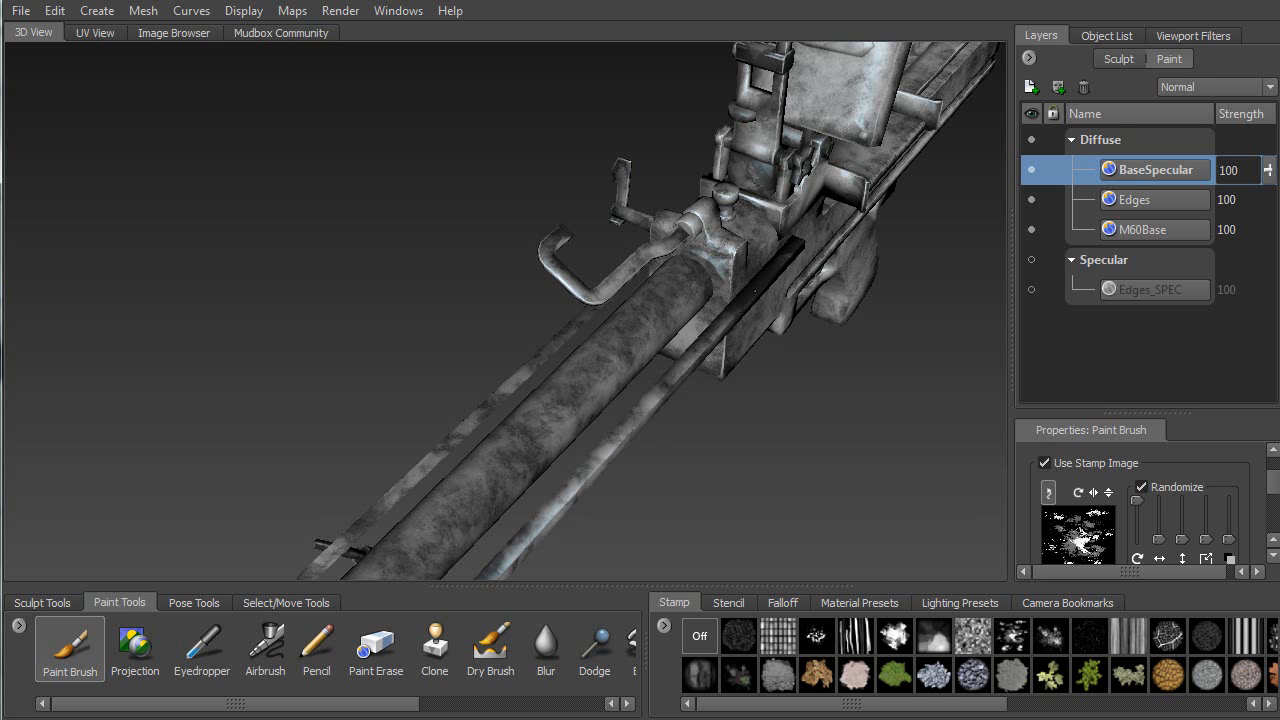
{"action": "mouse_move", "coordinate": [508, 493]}
{"action": "middle_mouse_down", "text": "alt"}
{"action": "mouse_move", "coordinate": [619, 314]}
{"action": "mouse_move", "coordinate": [622, 287]}
{"action": "middle_mouse_up", "text": "alt"}
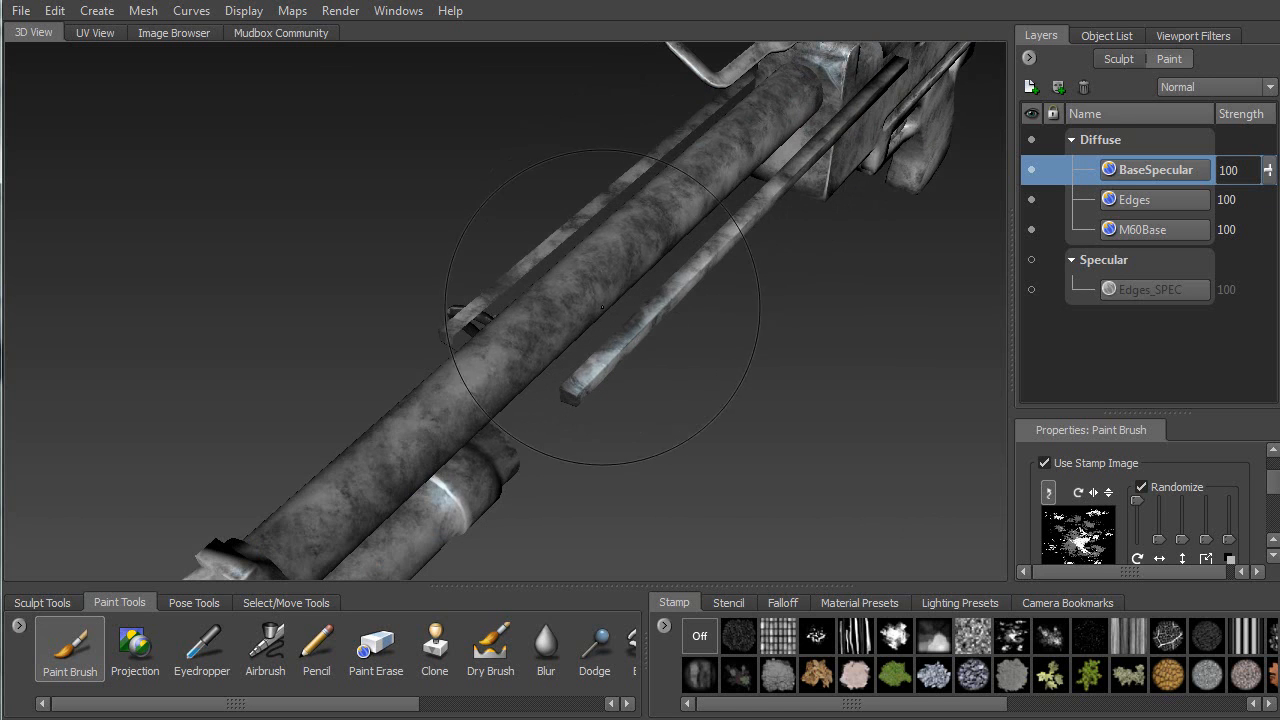
{"action": "left_click_drag", "start_coordinate": [581, 359], "coordinate": [650, 310]}
Touch up the gas cylinder's rounded front end and the unpainted areas of the bipod legs
{"action": "mouse_move", "coordinate": [650, 310]}
{"action": "left_mouse_down", "text": "alt"}
{"action": "mouse_move", "coordinate": [660, 320]}
{"action": "mouse_move", "coordinate": [680, 308]}
{"action": "mouse_move", "coordinate": [595, 260]}
{"action": "left_mouse_up", "text": "alt"}
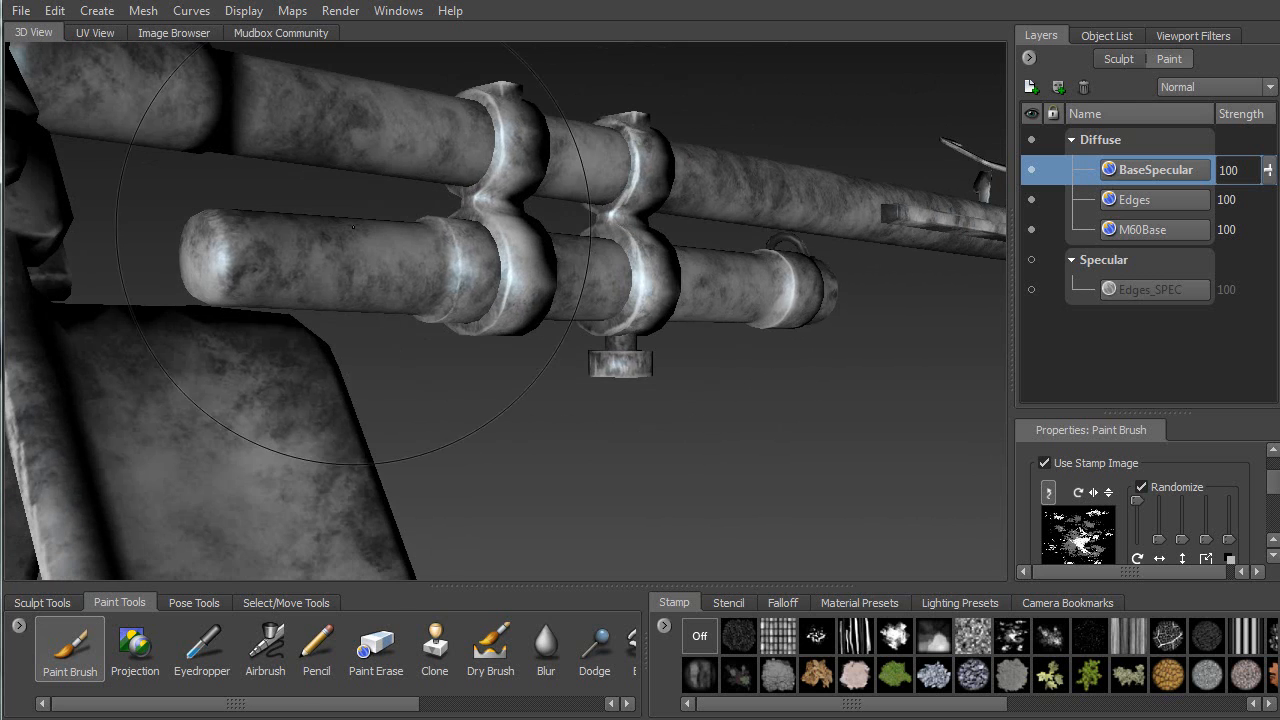
{"action": "mouse_move", "coordinate": [210, 229]}
{"action": "left_mouse_down"}
{"action": "mouse_move", "coordinate": [222, 258]}
{"action": "mouse_move", "coordinate": [302, 277]}
{"action": "mouse_move", "coordinate": [345, 270]}
{"action": "mouse_move", "coordinate": [260, 240]}
{"action": "left_mouse_up"}
{"action": "right_click_drag", "start_coordinate": [260, 240], "coordinate": [160, 204], "text": "alt"}
{"action": "left_click_drag", "start_coordinate": [160, 204], "coordinate": [151, 205], "text": "alt"}
{"action": "mouse_move", "coordinate": [168, 310]}
{"action": "left_mouse_down"}
{"action": "mouse_move", "coordinate": [215, 325]}
{"action": "mouse_move", "coordinate": [278, 405]}
{"action": "mouse_move", "coordinate": [272, 500]}
{"action": "mouse_move", "coordinate": [331, 287]}
{"action": "left_mouse_up"}
{"action": "left_click_drag", "start_coordinate": [378, 164], "coordinate": [375, 284]}
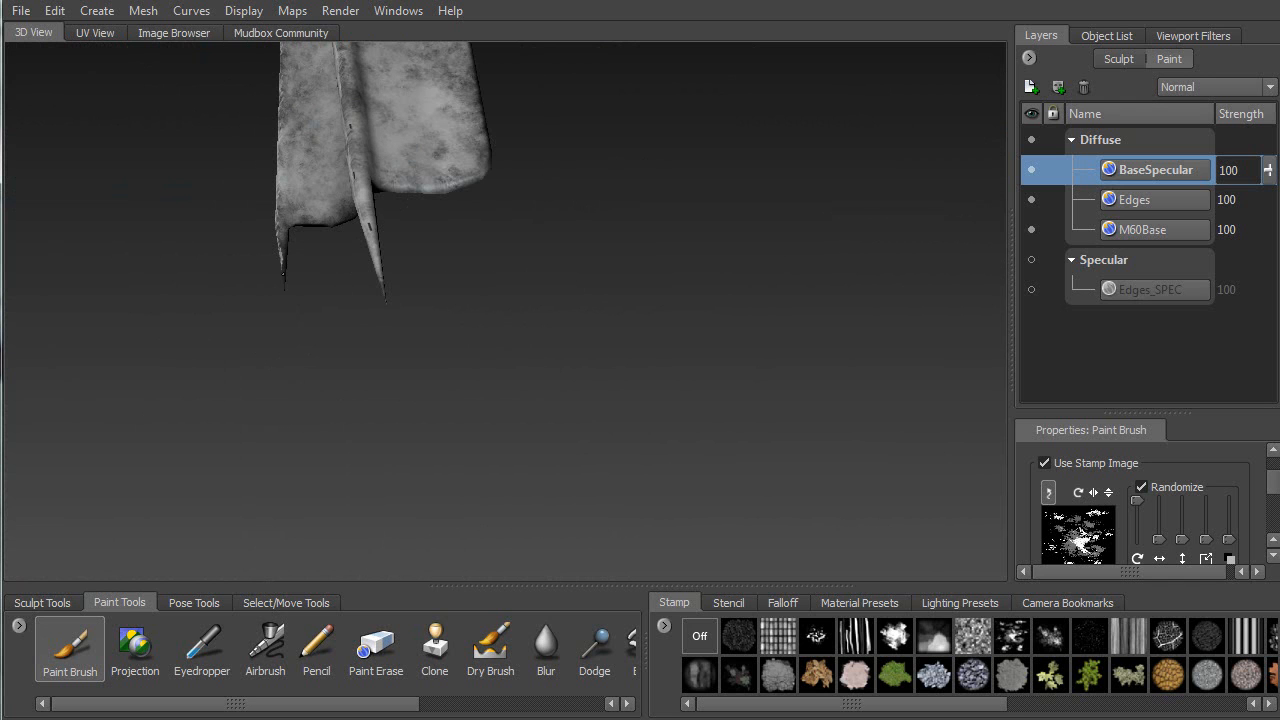
Paint mottled wear onto the lower ends and pointed feet of the bipod legs
{"action": "middle_click_drag", "start_coordinate": [327, 293], "coordinate": [378, 465], "text": "alt"}
{"action": "mouse_move", "coordinate": [350, 208]}
{"action": "left_mouse_down"}
{"action": "mouse_move", "coordinate": [368, 202]}
{"action": "mouse_move", "coordinate": [321, 211]}
{"action": "mouse_move", "coordinate": [508, 222]}
{"action": "mouse_move", "coordinate": [432, 338]}
{"action": "left_mouse_up"}
{"action": "middle_click_drag", "start_coordinate": [650, 500], "coordinate": [565, 386], "text": "alt"}
{"action": "mouse_move", "coordinate": [541, 340]}
{"action": "left_mouse_down"}
{"action": "mouse_move", "coordinate": [855, 298]}
{"action": "mouse_move", "coordinate": [815, 296]}
{"action": "mouse_move", "coordinate": [895, 317]}
{"action": "mouse_move", "coordinate": [768, 276]}
{"action": "left_mouse_up"}
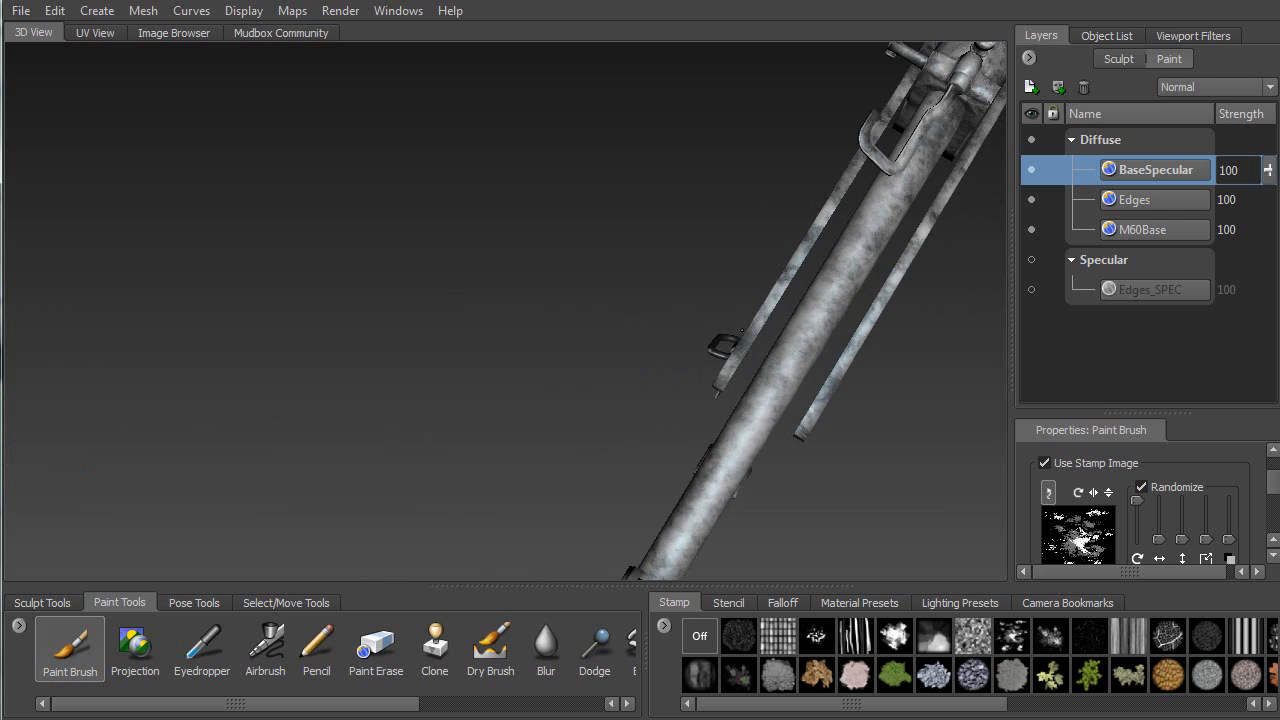
Paint mottled wear onto the front sling swivel's loop and bracket below the barrel
{"action": "right_click_drag", "start_coordinate": [720, 340], "coordinate": [689, 357], "text": "alt"}
{"action": "left_click_drag", "start_coordinate": [689, 357], "coordinate": [980, 288], "text": "alt"}
{"action": "right_click_drag", "start_coordinate": [817, 266], "coordinate": [770, 470], "text": "alt"}
{"action": "mouse_move", "coordinate": [574, 487]}
{"action": "middle_mouse_down", "text": "alt"}
{"action": "mouse_move", "coordinate": [679, 292]}
{"action": "mouse_move", "coordinate": [560, 435]}
{"action": "middle_mouse_up", "text": "alt"}
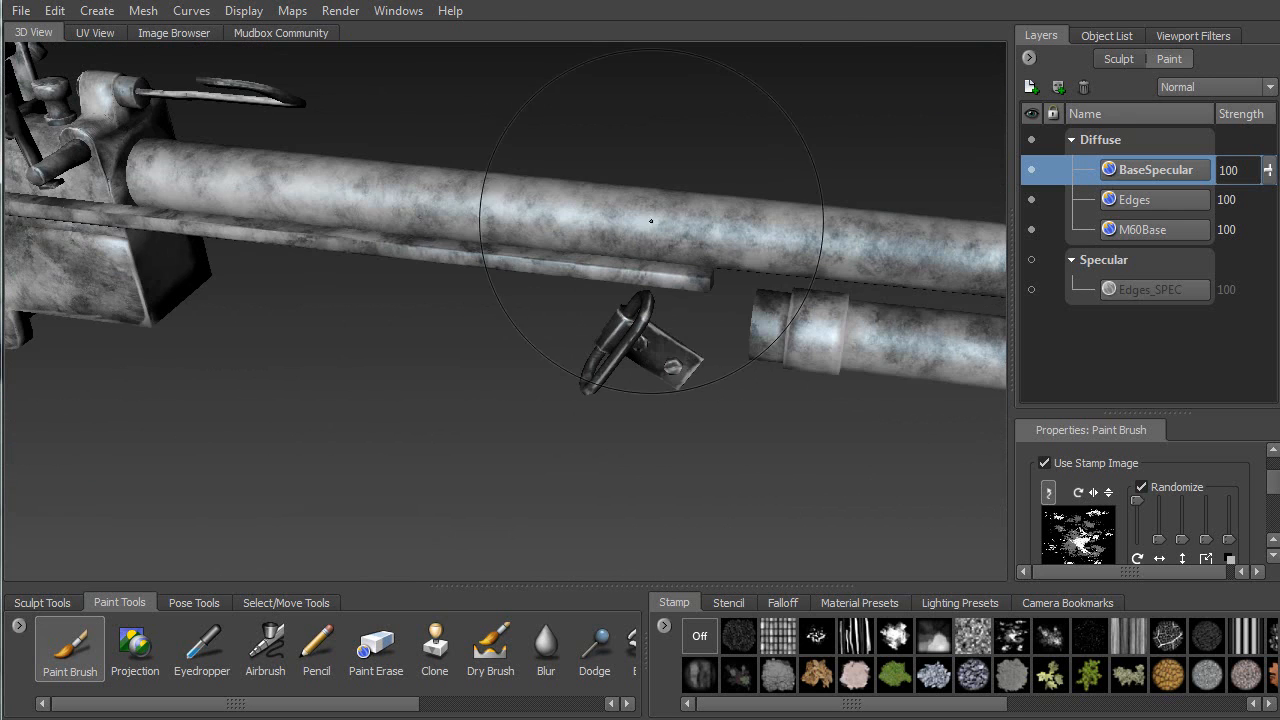
{"action": "left_click_drag", "start_coordinate": [632, 323], "coordinate": [647, 316]}
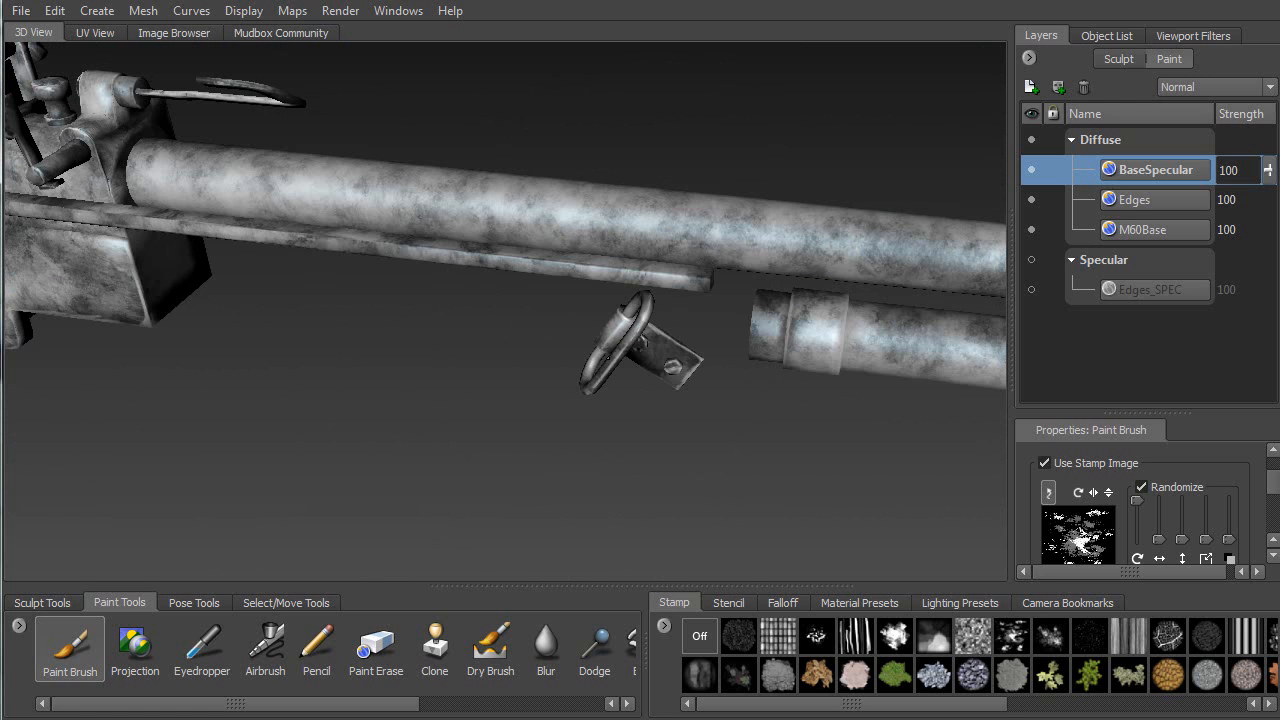
{"action": "left_click_drag", "start_coordinate": [557, 257], "coordinate": [533, 265], "text": "alt"}
{"action": "mouse_move", "coordinate": [600, 318]}
{"action": "left_mouse_down"}
{"action": "mouse_move", "coordinate": [578, 372]}
{"action": "mouse_move", "coordinate": [577, 305]}
{"action": "mouse_move", "coordinate": [541, 295]}
{"action": "left_mouse_up"}
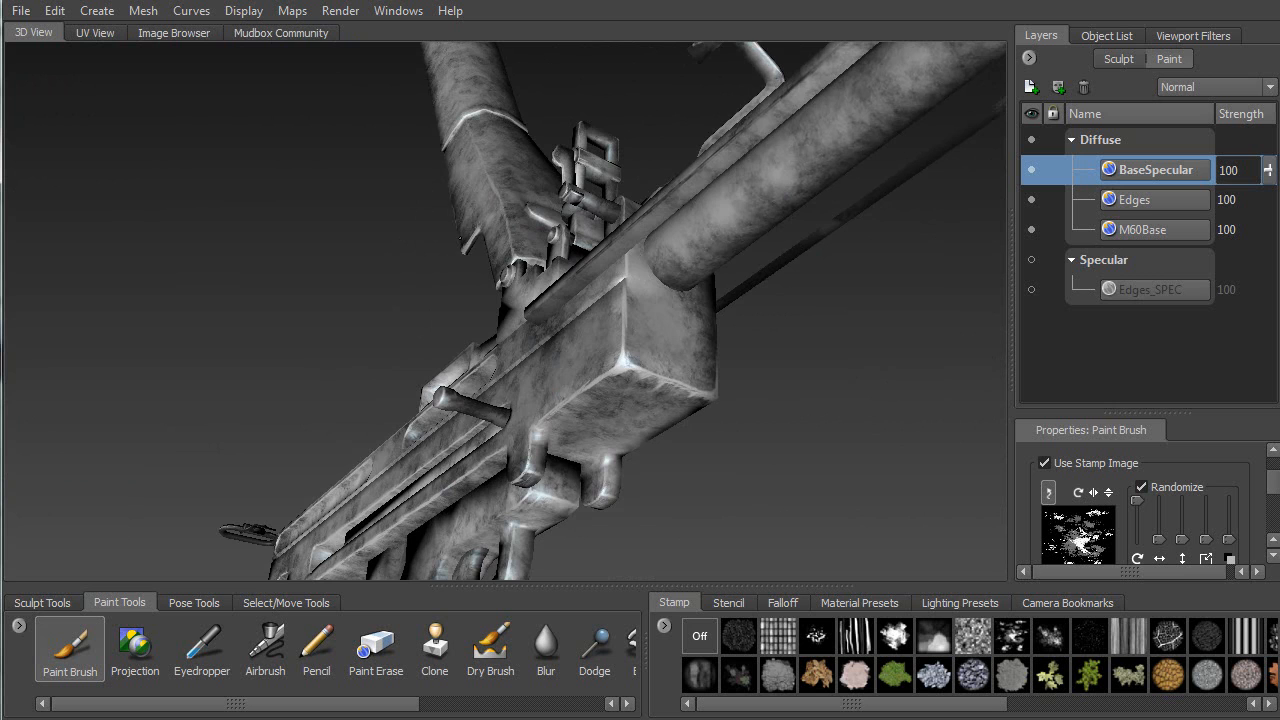
Cover the pistol grip with mottled wear, from its base up to the trigger guard
{"action": "mouse_move", "coordinate": [545, 262]}
{"action": "left_mouse_down", "text": "alt"}
{"action": "mouse_move", "coordinate": [580, 225]}
{"action": "mouse_move", "coordinate": [575, 175]}
{"action": "mouse_move", "coordinate": [620, 225]}
{"action": "mouse_move", "coordinate": [612, 185]}
{"action": "left_mouse_up", "text": "alt"}
{"action": "left_click_drag", "start_coordinate": [598, 170], "coordinate": [576, 78], "text": "alt"}
{"action": "mouse_move", "coordinate": [575, 125]}
{"action": "left_mouse_down", "text": "alt"}
{"action": "mouse_move", "coordinate": [540, 290]}
{"action": "mouse_move", "coordinate": [584, 329]}
{"action": "mouse_move", "coordinate": [790, 337]}
{"action": "left_mouse_up", "text": "alt"}
{"action": "mouse_move", "coordinate": [790, 330]}
{"action": "middle_mouse_down", "text": "alt"}
{"action": "mouse_move", "coordinate": [683, 334]}
{"action": "mouse_move", "coordinate": [390, 255]}
{"action": "middle_mouse_up", "text": "alt"}
{"action": "mouse_move", "coordinate": [475, 300]}
{"action": "left_mouse_down"}
{"action": "mouse_move", "coordinate": [610, 239]}
{"action": "mouse_move", "coordinate": [670, 250]}
{"action": "mouse_move", "coordinate": [423, 252]}
{"action": "left_mouse_up"}
{"action": "mouse_move", "coordinate": [487, 309]}
{"action": "left_mouse_down"}
{"action": "mouse_move", "coordinate": [423, 386]}
{"action": "mouse_move", "coordinate": [377, 400]}
{"action": "mouse_move", "coordinate": [386, 371]}
{"action": "mouse_move", "coordinate": [402, 389]}
{"action": "mouse_move", "coordinate": [390, 430]}
{"action": "mouse_move", "coordinate": [440, 375]}
{"action": "mouse_move", "coordinate": [374, 447]}
{"action": "mouse_move", "coordinate": [358, 437]}
{"action": "mouse_move", "coordinate": [376, 434]}
{"action": "mouse_move", "coordinate": [427, 341]}
{"action": "left_mouse_up"}
{"action": "right_click_drag", "start_coordinate": [413, 247], "coordinate": [394, 374], "text": "alt"}
{"action": "middle_click_drag", "start_coordinate": [394, 374], "coordinate": [517, 257], "text": "alt"}
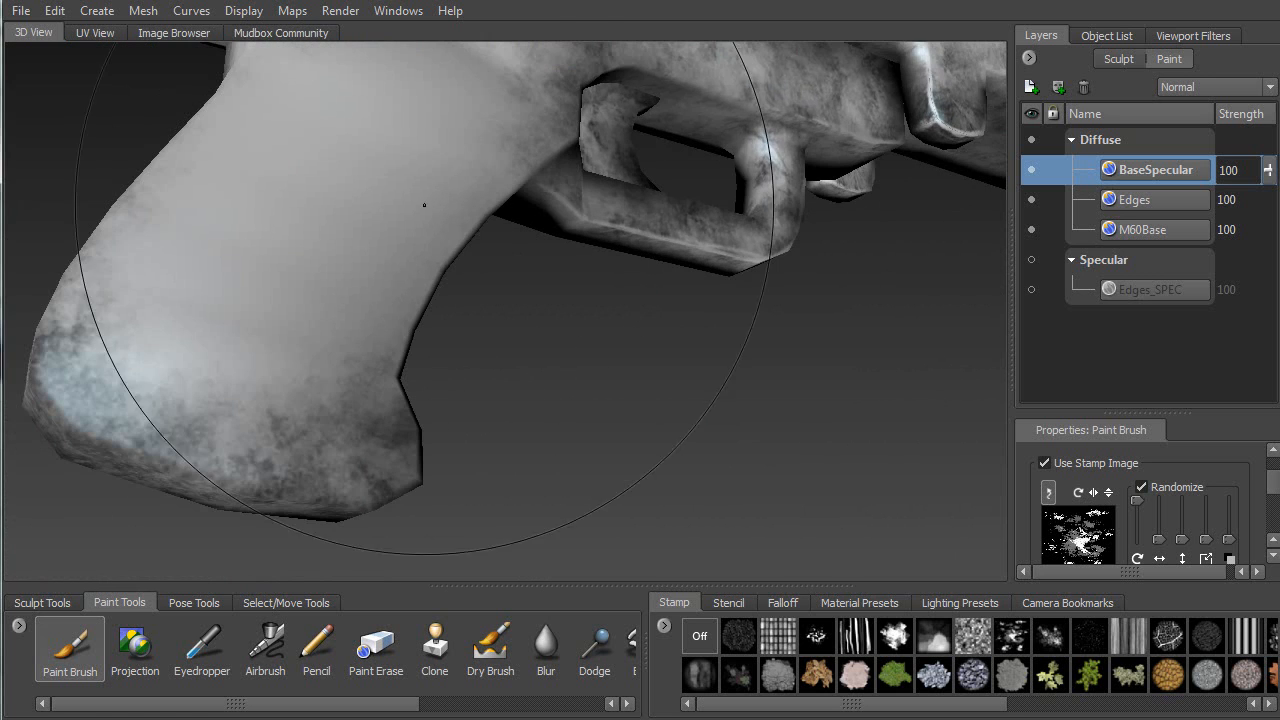
{"action": "mouse_move", "coordinate": [383, 213]}
{"action": "left_mouse_down"}
{"action": "mouse_move", "coordinate": [260, 170]}
{"action": "mouse_move", "coordinate": [300, 260]}
{"action": "mouse_move", "coordinate": [113, 337]}
{"action": "mouse_move", "coordinate": [120, 400]}
{"action": "left_mouse_up"}
{"action": "right_click_drag", "start_coordinate": [228, 409], "coordinate": [180, 340], "text": "alt"}
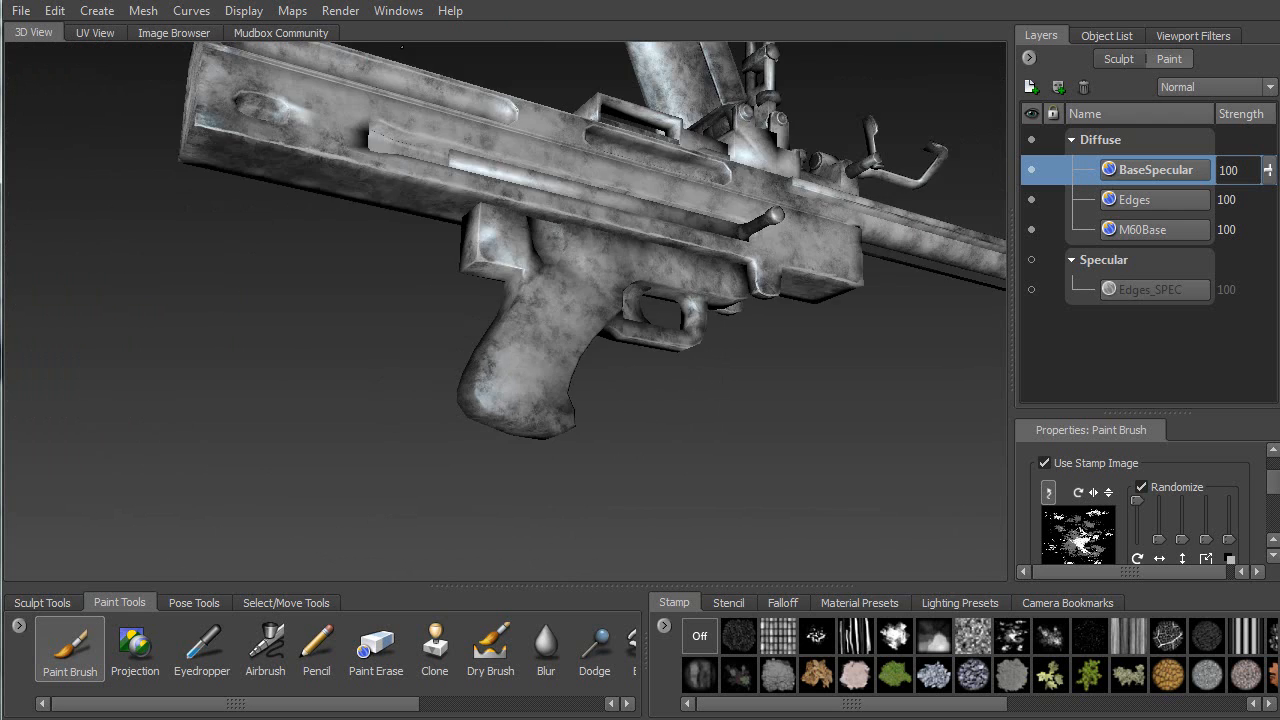
Paint mottled wear onto the loop, sleeve and screw plate of the sling swivel behind the receiver
{"action": "left_click_drag", "start_coordinate": [180, 340], "coordinate": [501, 246], "text": "alt"}
{"action": "key", "text": "f"}
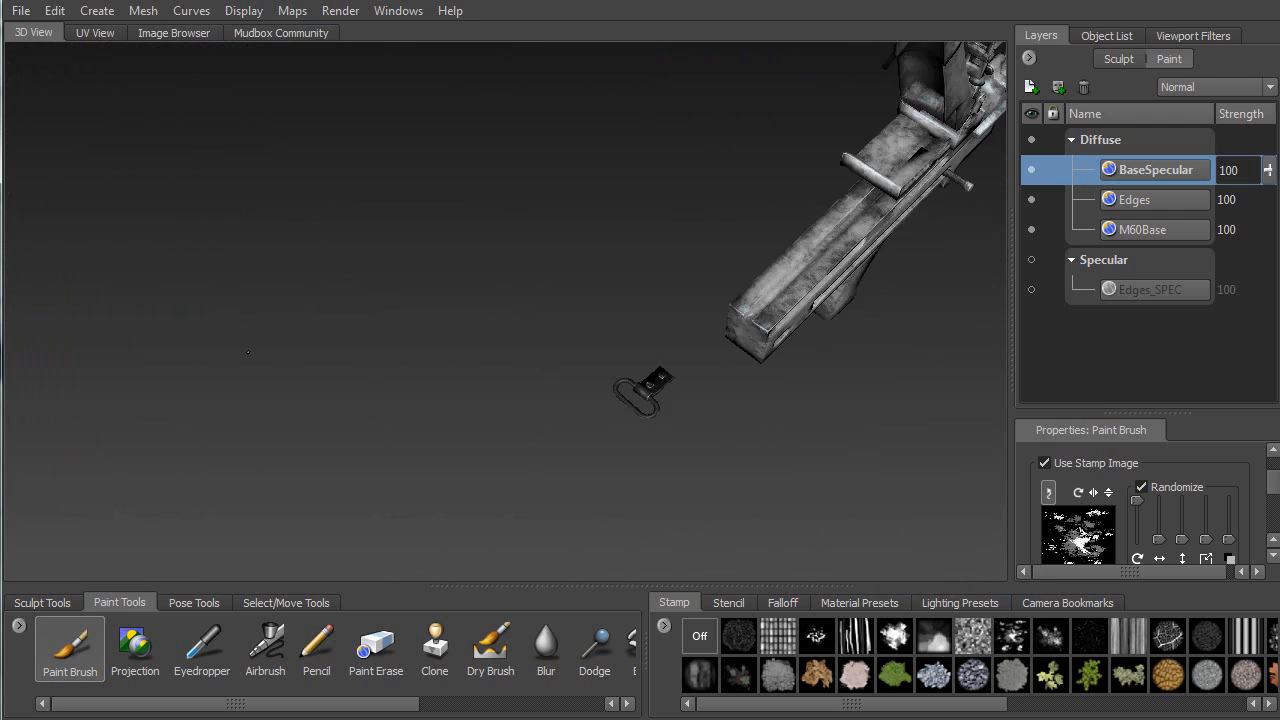
{"action": "left_click_drag", "start_coordinate": [722, 328], "coordinate": [636, 368]}
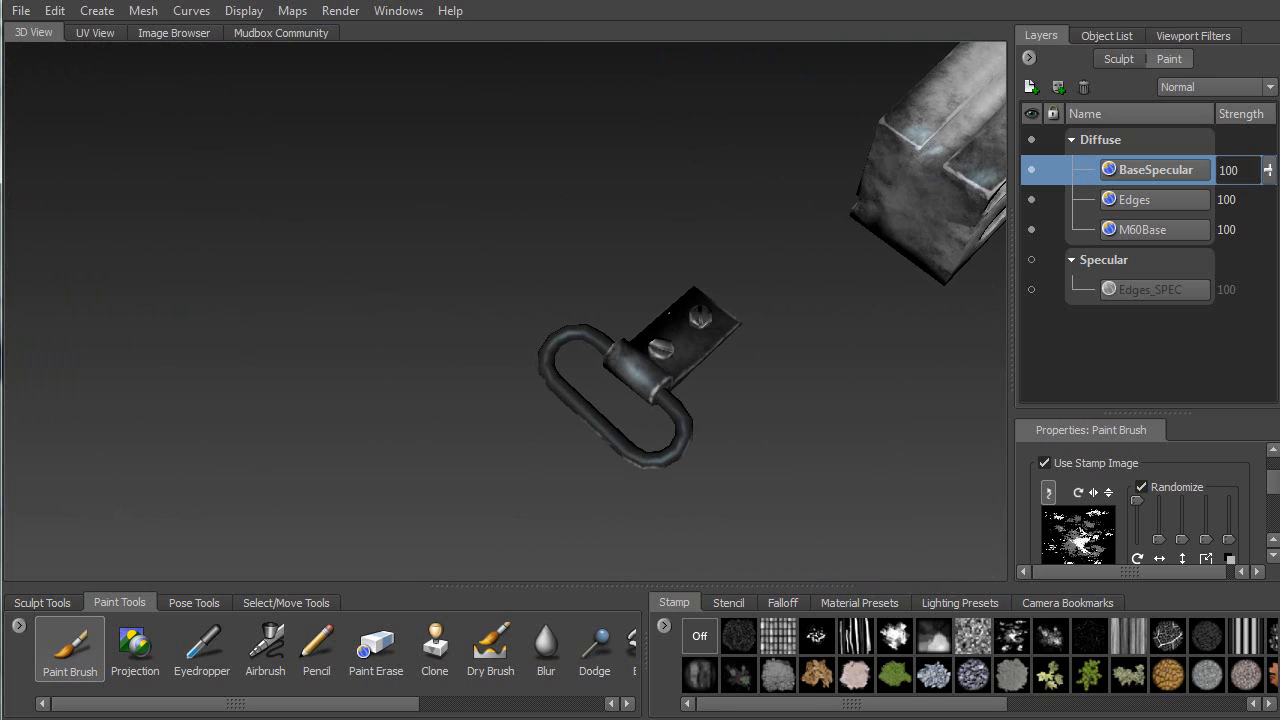
{"action": "mouse_move", "coordinate": [556, 380]}
{"action": "left_mouse_down"}
{"action": "mouse_move", "coordinate": [660, 457]}
{"action": "mouse_move", "coordinate": [682, 408]}
{"action": "left_mouse_up"}
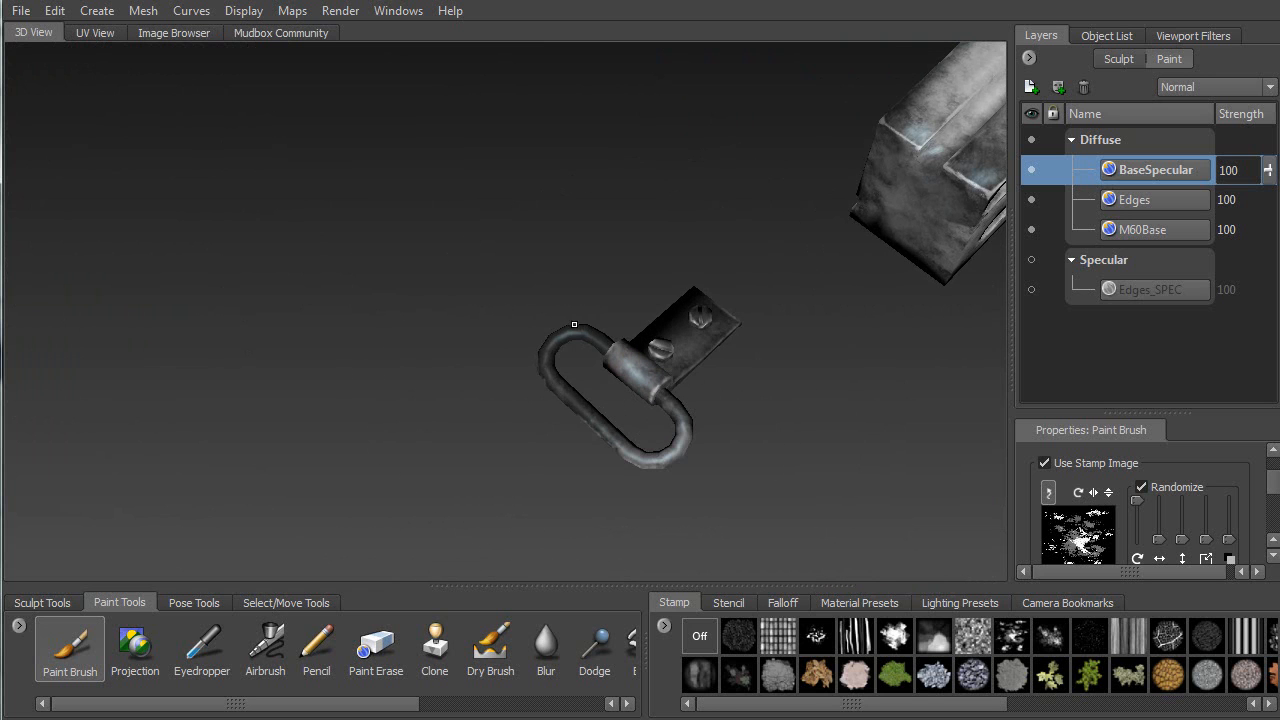
{"action": "mouse_move", "coordinate": [582, 427]}
{"action": "left_mouse_down"}
{"action": "mouse_move", "coordinate": [550, 368]}
{"action": "mouse_move", "coordinate": [560, 334]}
{"action": "mouse_move", "coordinate": [580, 408]}
{"action": "left_mouse_up"}
{"action": "left_click_drag", "start_coordinate": [632, 372], "coordinate": [686, 306]}
Paint the remaining sides of the rear sling swivel from other angles
{"action": "mouse_move", "coordinate": [665, 350]}
{"action": "left_mouse_down", "text": "alt"}
{"action": "mouse_move", "coordinate": [636, 430]}
{"action": "mouse_move", "coordinate": [655, 370]}
{"action": "mouse_move", "coordinate": [599, 355]}
{"action": "mouse_move", "coordinate": [731, 577]}
{"action": "left_mouse_up", "text": "alt"}
{"action": "right_click_drag", "start_coordinate": [731, 577], "coordinate": [463, 123], "text": "alt"}
{"action": "mouse_move", "coordinate": [550, 226]}
{"action": "left_mouse_down", "text": "alt"}
{"action": "mouse_move", "coordinate": [655, 266]}
{"action": "mouse_move", "coordinate": [672, 290]}
{"action": "left_mouse_up", "text": "alt"}
{"action": "mouse_move", "coordinate": [575, 355]}
{"action": "left_mouse_down"}
{"action": "mouse_move", "coordinate": [614, 330]}
{"action": "mouse_move", "coordinate": [614, 370]}
{"action": "left_mouse_up"}
{"action": "mouse_move", "coordinate": [688, 345]}
{"action": "left_mouse_down", "text": "alt"}
{"action": "mouse_move", "coordinate": [651, 305]}
{"action": "mouse_move", "coordinate": [629, 394]}
{"action": "mouse_move", "coordinate": [640, 405]}
{"action": "mouse_move", "coordinate": [604, 390]}
{"action": "left_mouse_up", "text": "alt"}
{"action": "left_click_drag", "start_coordinate": [573, 438], "coordinate": [640, 519]}
{"action": "left_click_drag", "start_coordinate": [719, 537], "coordinate": [802, 366], "text": "alt"}
{"action": "left_click_drag", "start_coordinate": [588, 387], "coordinate": [600, 397], "text": "alt"}
Touch up the mottled wear on the front part of the receiver's side, below the barrel rail
{"action": "mouse_move", "coordinate": [508, 385]}
{"action": "left_mouse_down"}
{"action": "mouse_move", "coordinate": [446, 394]}
{"action": "mouse_move", "coordinate": [496, 436]}
{"action": "mouse_move", "coordinate": [170, 340]}
{"action": "mouse_move", "coordinate": [215, 320]}
{"action": "left_mouse_up"}
{"action": "middle_click_drag", "start_coordinate": [215, 321], "coordinate": [673, 318], "text": "alt"}
{"action": "mouse_move", "coordinate": [673, 318]}
{"action": "left_mouse_down", "text": "alt"}
{"action": "mouse_move", "coordinate": [627, 447]}
{"action": "mouse_move", "coordinate": [665, 374]}
{"action": "mouse_move", "coordinate": [743, 476]}
{"action": "left_mouse_up", "text": "alt"}
{"action": "left_click_drag", "start_coordinate": [580, 400], "coordinate": [638, 320]}
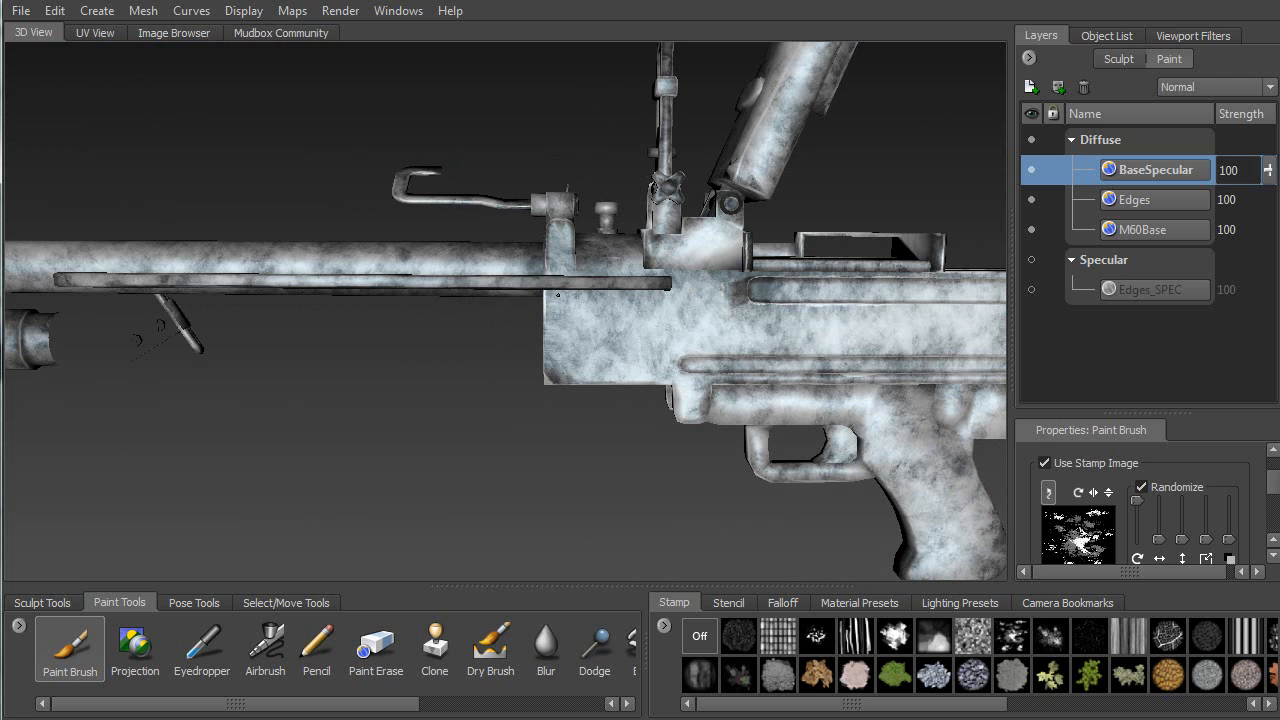
{"action": "left_click_drag", "start_coordinate": [568, 349], "coordinate": [594, 352]}
{"action": "right_click_drag", "start_coordinate": [572, 343], "coordinate": [546, 350], "text": "alt"}
{"action": "left_click_drag", "start_coordinate": [546, 350], "coordinate": [665, 330], "text": "alt"}
{"action": "right_click_drag", "start_coordinate": [665, 330], "coordinate": [745, 330], "text": "alt"}
{"action": "right_click_drag", "start_coordinate": [560, 372], "coordinate": [572, 373], "text": "alt"}
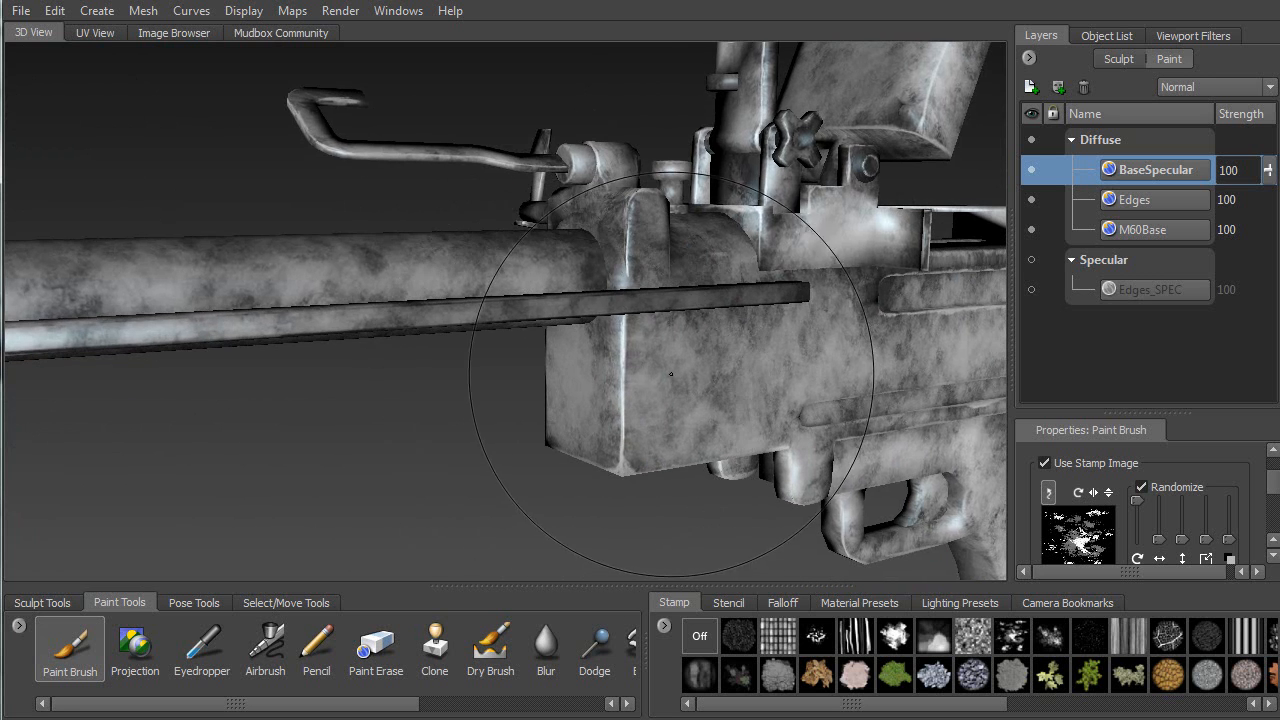
Paint mottled wear over the receiver's front corner and its front face below the barrel
{"action": "left_click_drag", "start_coordinate": [672, 373], "coordinate": [628, 367], "text": "alt"}
{"action": "right_click_drag", "start_coordinate": [613, 368], "coordinate": [610, 331], "text": "alt"}
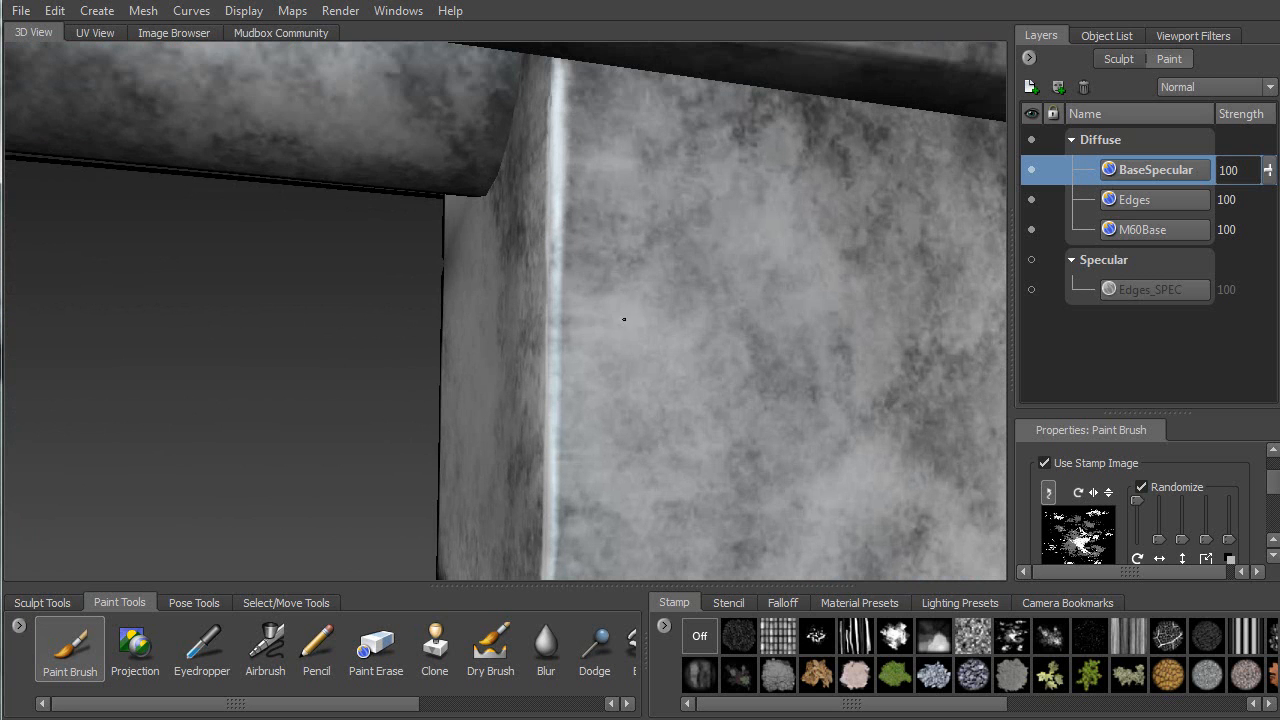
{"action": "right_click_drag", "start_coordinate": [552, 406], "coordinate": [604, 340], "text": "alt"}
{"action": "left_click_drag", "start_coordinate": [604, 343], "coordinate": [622, 340], "text": "alt"}
{"action": "mouse_move", "coordinate": [648, 297]}
{"action": "left_mouse_down"}
{"action": "mouse_move", "coordinate": [610, 297]}
{"action": "mouse_move", "coordinate": [915, 267]}
{"action": "mouse_move", "coordinate": [778, 330]}
{"action": "mouse_move", "coordinate": [700, 468]}
{"action": "mouse_move", "coordinate": [610, 533]}
{"action": "left_mouse_up"}
{"action": "left_click_drag", "start_coordinate": [530, 315], "coordinate": [646, 230], "text": "alt"}
{"action": "mouse_move", "coordinate": [592, 268]}
{"action": "left_mouse_down"}
{"action": "mouse_move", "coordinate": [555, 262]}
{"action": "mouse_move", "coordinate": [571, 275]}
{"action": "mouse_move", "coordinate": [590, 470]}
{"action": "mouse_move", "coordinate": [492, 508]}
{"action": "left_mouse_up"}
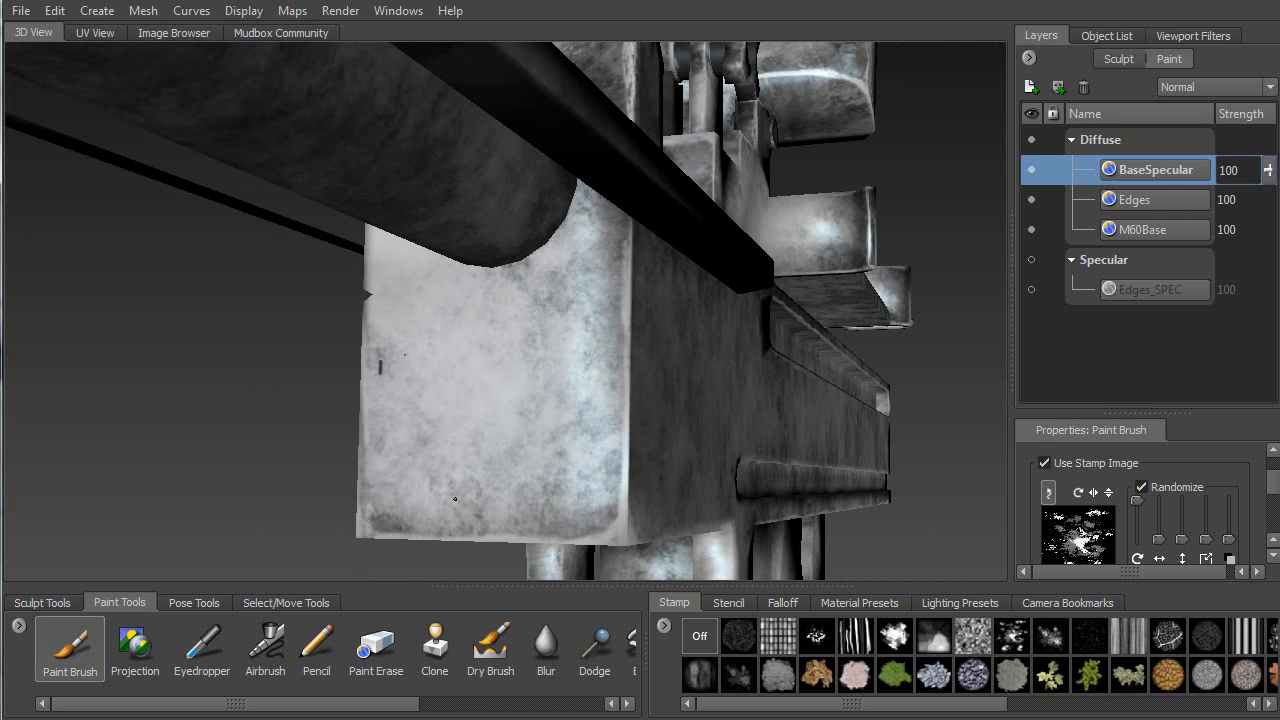
Paint mottled wear along the undersides of the barrel and gas cylinder ahead of the receiver
{"action": "left_click_drag", "start_coordinate": [516, 420], "coordinate": [391, 328], "text": "alt"}
{"action": "mouse_move", "coordinate": [554, 322]}
{"action": "left_mouse_down"}
{"action": "mouse_move", "coordinate": [545, 292]}
{"action": "mouse_move", "coordinate": [150, 225]}
{"action": "mouse_move", "coordinate": [168, 205]}
{"action": "left_mouse_up"}
{"action": "left_click_drag", "start_coordinate": [424, 277], "coordinate": [612, 277], "text": "alt"}
{"action": "mouse_move", "coordinate": [545, 314]}
{"action": "left_mouse_down"}
{"action": "mouse_move", "coordinate": [360, 277]}
{"action": "mouse_move", "coordinate": [655, 350]}
{"action": "mouse_move", "coordinate": [165, 232]}
{"action": "left_mouse_up"}
{"action": "left_click_drag", "start_coordinate": [155, 264], "coordinate": [174, 275], "text": "alt"}
{"action": "middle_click_drag", "start_coordinate": [174, 275], "coordinate": [453, 398], "text": "alt"}
{"action": "mouse_move", "coordinate": [405, 354]}
{"action": "left_mouse_down"}
{"action": "mouse_move", "coordinate": [585, 394]}
{"action": "mouse_move", "coordinate": [125, 274]}
{"action": "mouse_move", "coordinate": [252, 311]}
{"action": "mouse_move", "coordinate": [105, 283]}
{"action": "left_mouse_up"}
{"action": "mouse_move", "coordinate": [91, 288]}
{"action": "middle_mouse_down", "text": "alt"}
{"action": "mouse_move", "coordinate": [345, 416]}
{"action": "mouse_move", "coordinate": [420, 434]}
{"action": "middle_mouse_up", "text": "alt"}
{"action": "mouse_move", "coordinate": [410, 430]}
{"action": "left_mouse_down"}
{"action": "mouse_move", "coordinate": [400, 421]}
{"action": "mouse_move", "coordinate": [428, 425]}
{"action": "left_mouse_up"}
{"action": "mouse_move", "coordinate": [420, 418]}
{"action": "left_mouse_down", "text": "alt"}
{"action": "mouse_move", "coordinate": [416, 380]}
{"action": "mouse_move", "coordinate": [480, 396]}
{"action": "left_mouse_up", "text": "alt"}
{"action": "left_click_drag", "start_coordinate": [380, 496], "coordinate": [492, 380]}
{"action": "mouse_move", "coordinate": [310, 375]}
{"action": "left_mouse_down", "text": "alt"}
{"action": "mouse_move", "coordinate": [383, 333]}
{"action": "mouse_move", "coordinate": [248, 202]}
{"action": "left_mouse_up", "text": "alt"}
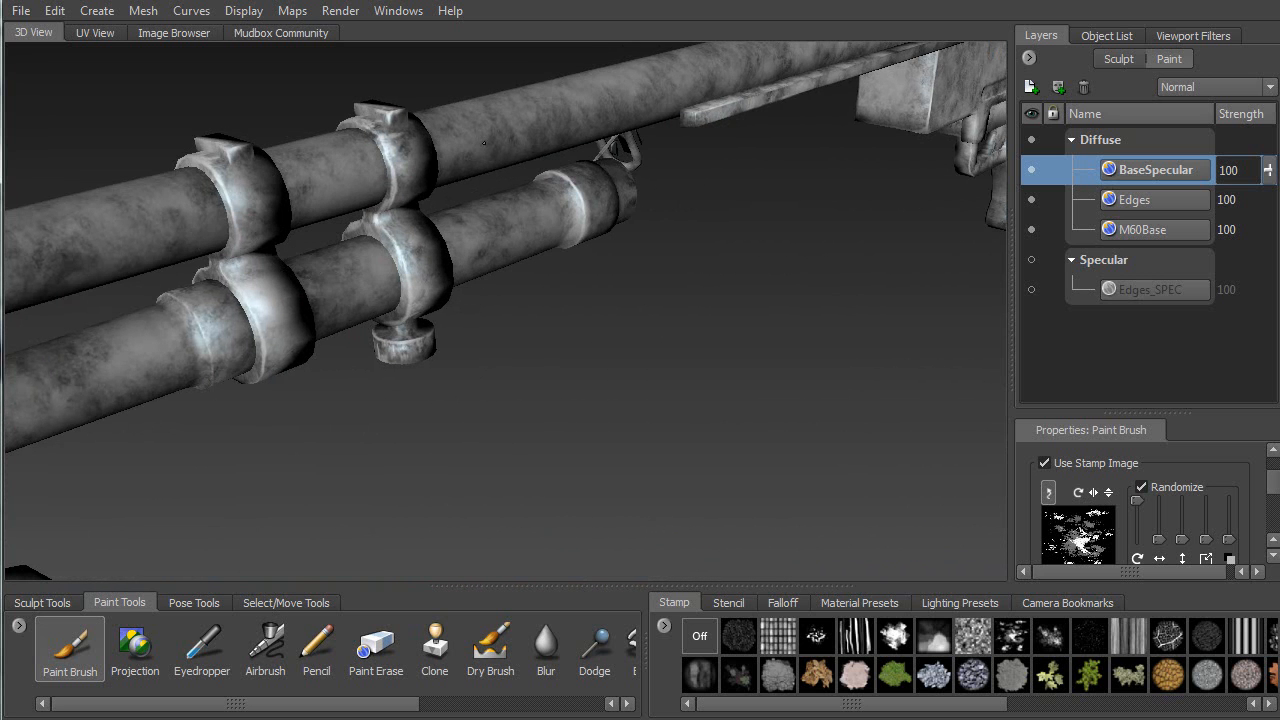
Paint mottled wear over the bolted bipod hinge block and its collar on the barrel
{"action": "left_click_drag", "start_coordinate": [289, 299], "coordinate": [409, 273], "text": "alt"}
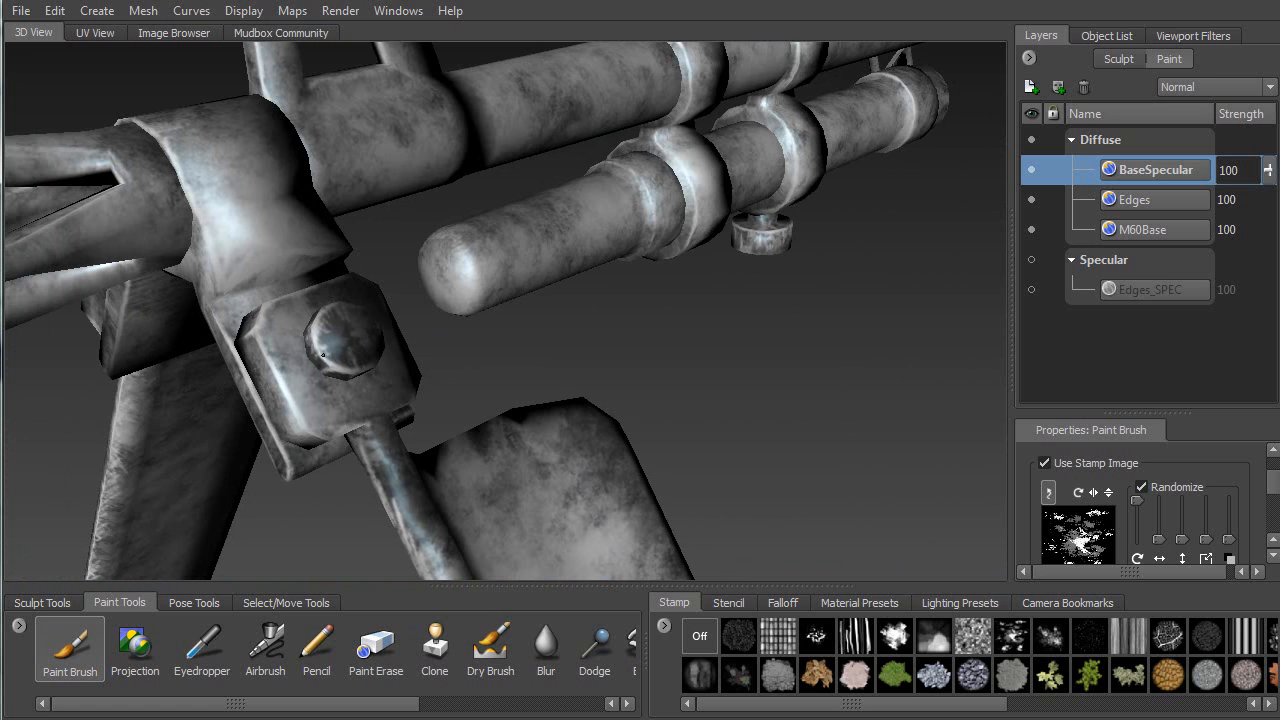
{"action": "left_click_drag", "start_coordinate": [302, 330], "coordinate": [170, 337], "text": "alt"}
{"action": "middle_click_drag", "start_coordinate": [178, 124], "coordinate": [304, 286], "text": "alt"}
{"action": "mouse_move", "coordinate": [286, 350]}
{"action": "left_mouse_down"}
{"action": "mouse_move", "coordinate": [275, 398]}
{"action": "mouse_move", "coordinate": [359, 484]}
{"action": "mouse_move", "coordinate": [520, 330]}
{"action": "mouse_move", "coordinate": [792, 298]}
{"action": "left_mouse_up"}
{"action": "mouse_move", "coordinate": [766, 244]}
{"action": "left_mouse_down"}
{"action": "mouse_move", "coordinate": [745, 300]}
{"action": "mouse_move", "coordinate": [810, 350]}
{"action": "mouse_move", "coordinate": [865, 300]}
{"action": "left_mouse_up"}
Touch up the prongs and front ring of the flash hider from several angles
{"action": "mouse_move", "coordinate": [760, 250]}
{"action": "left_mouse_down", "text": "alt"}
{"action": "mouse_move", "coordinate": [479, 246]}
{"action": "mouse_move", "coordinate": [435, 318]}
{"action": "mouse_move", "coordinate": [495, 384]}
{"action": "left_mouse_up", "text": "alt"}
{"action": "left_click_drag", "start_coordinate": [576, 365], "coordinate": [531, 248], "text": "alt"}
{"action": "middle_click_drag", "start_coordinate": [531, 248], "coordinate": [541, 328], "text": "alt"}
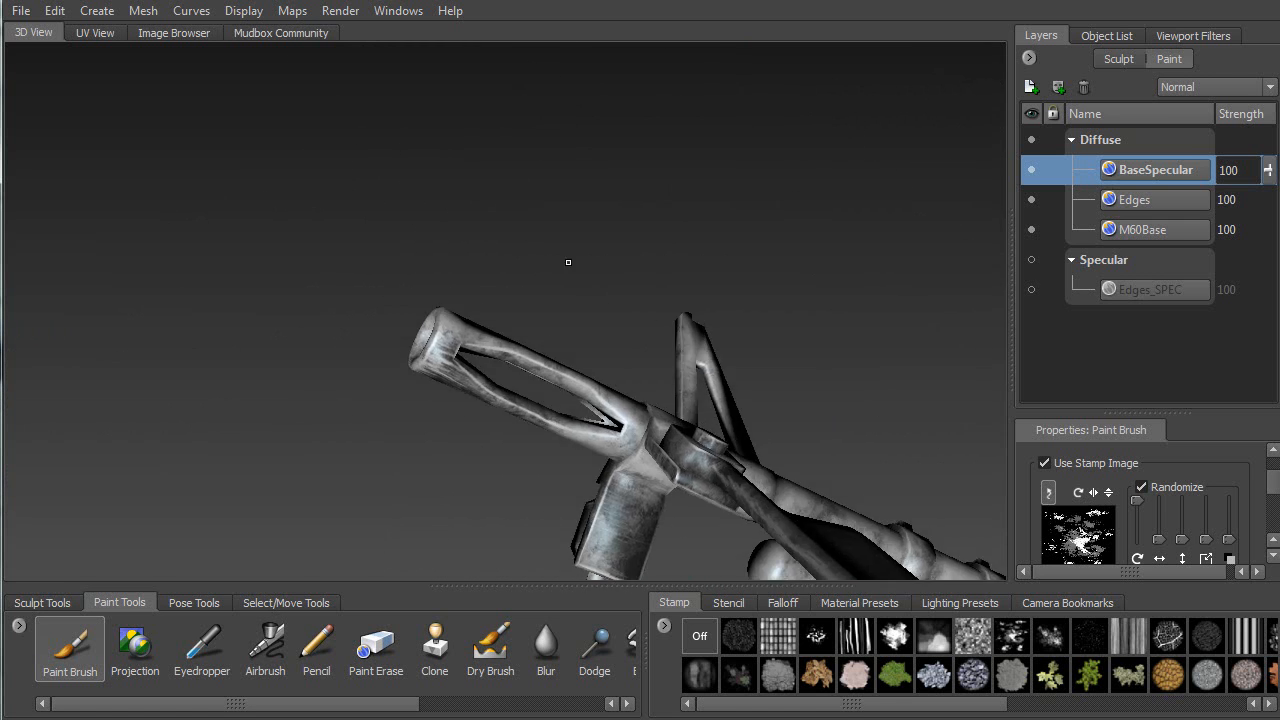
{"action": "left_click_drag", "start_coordinate": [466, 328], "coordinate": [708, 244], "text": "alt"}
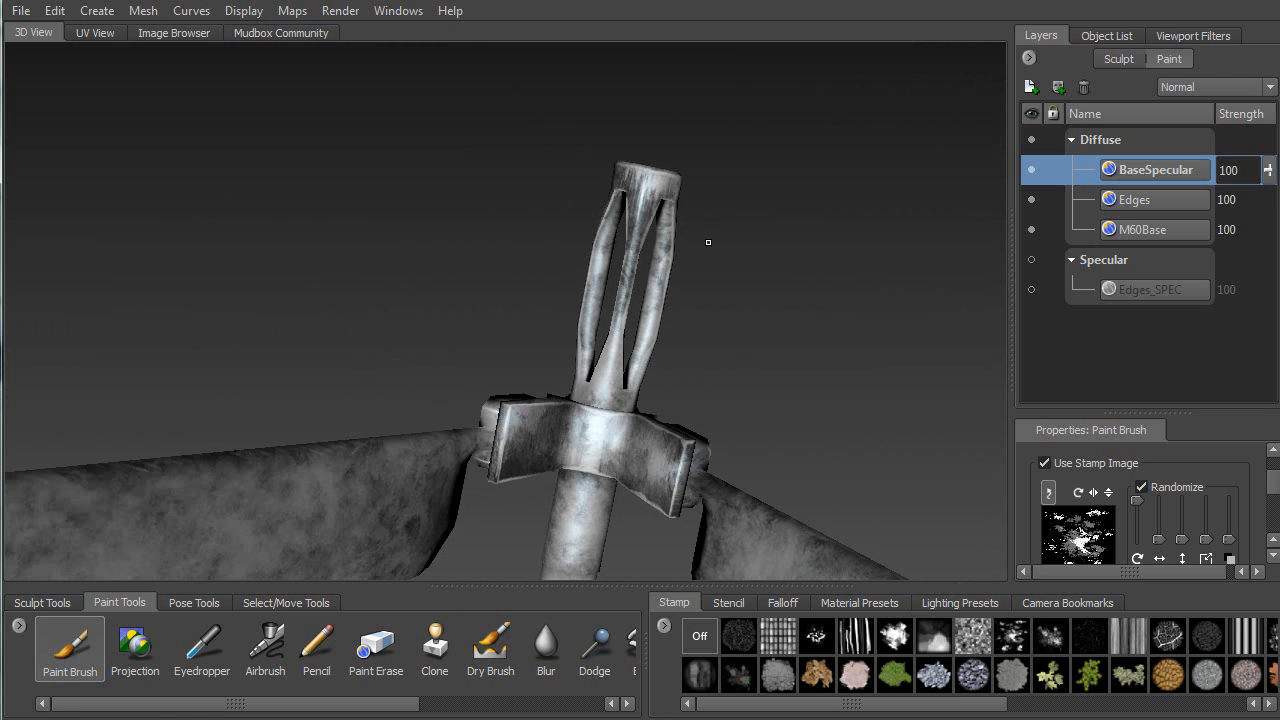
{"action": "mouse_move", "coordinate": [619, 275]}
{"action": "left_mouse_down"}
{"action": "mouse_move", "coordinate": [644, 212]}
{"action": "mouse_move", "coordinate": [848, 233]}
{"action": "left_mouse_up"}
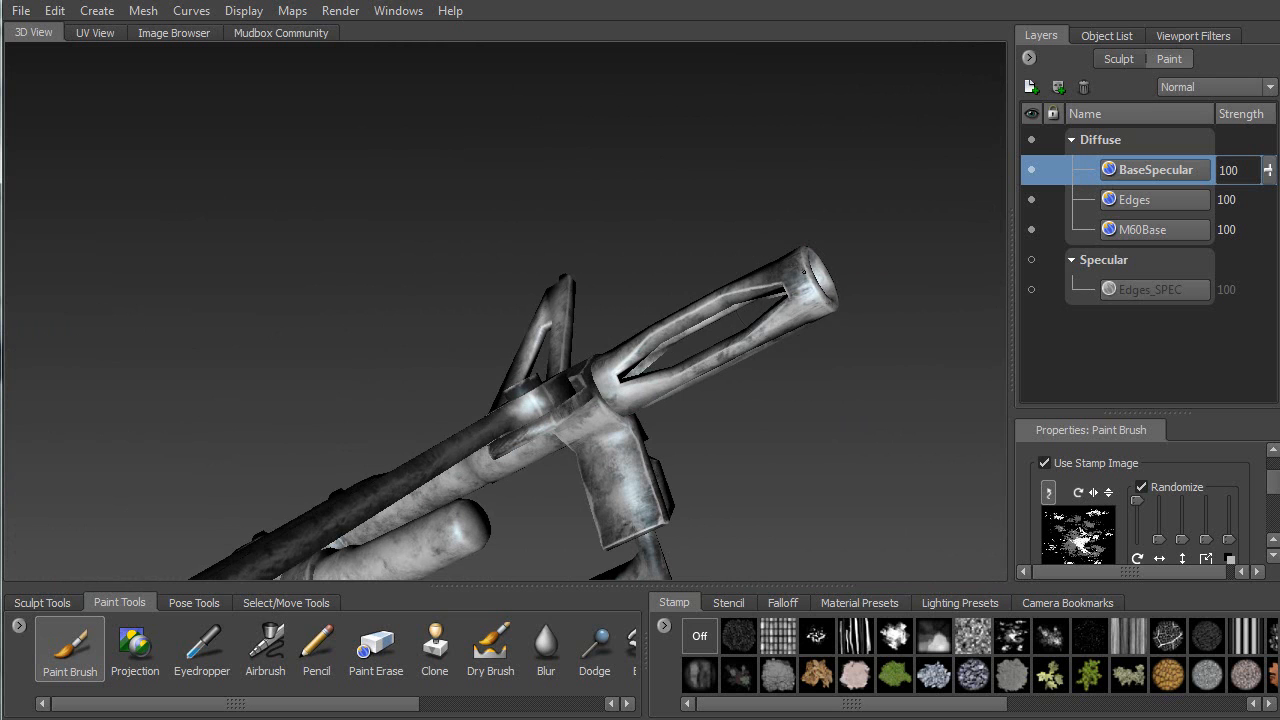
{"action": "left_click_drag", "start_coordinate": [772, 282], "coordinate": [826, 286]}
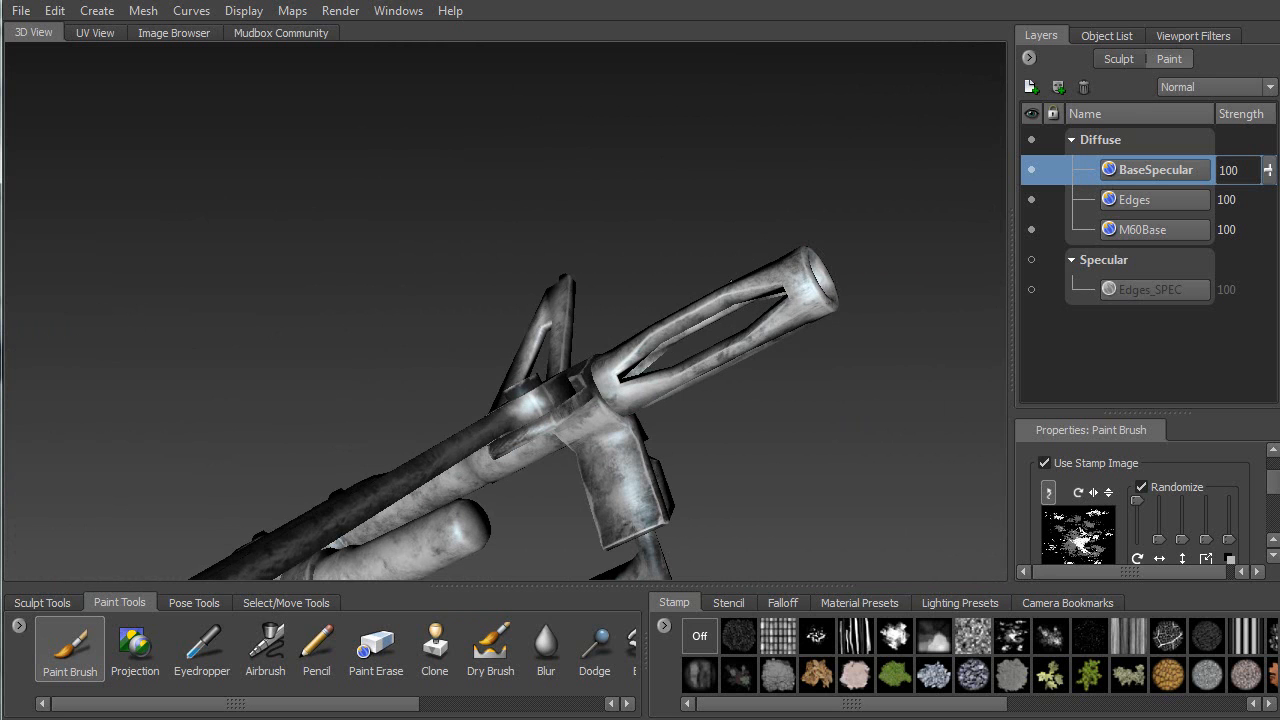
{"action": "left_click_drag", "start_coordinate": [747, 287], "coordinate": [716, 411], "text": "alt"}
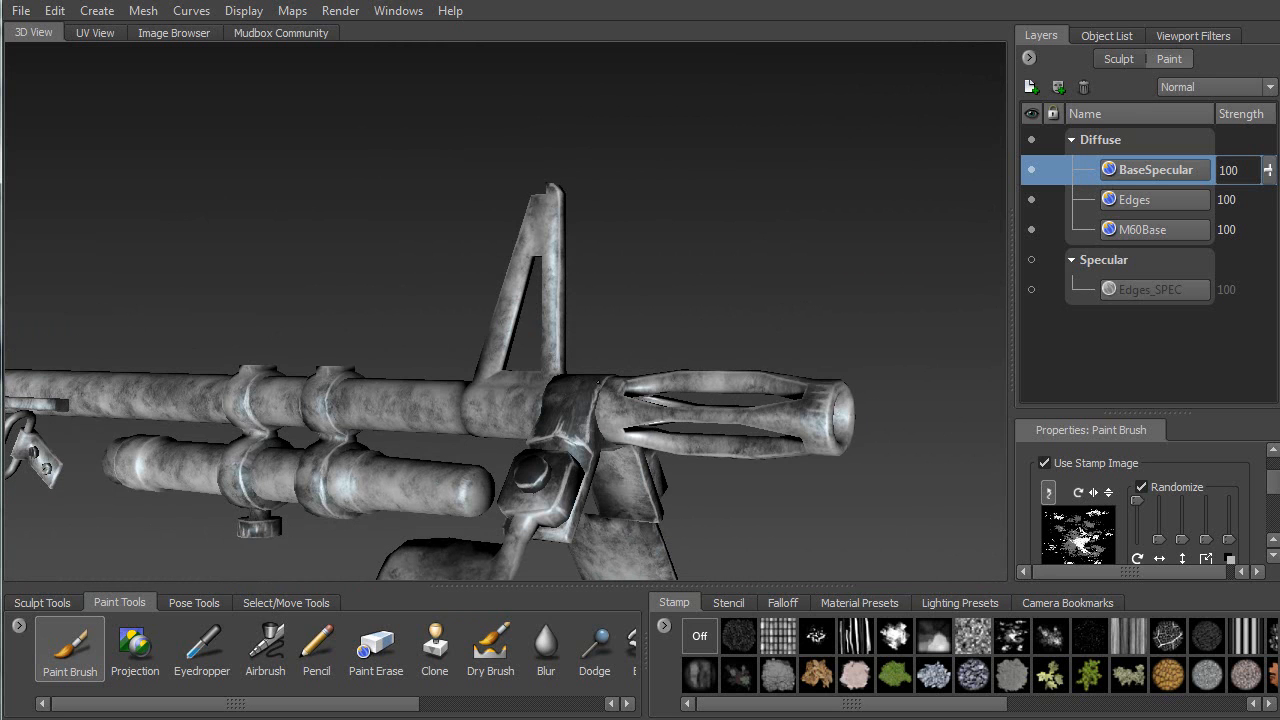
Examine the front sight, bipod, barrel clamps and gas cylinder from all sides for unpainted areas
{"action": "mouse_move", "coordinate": [736, 420]}
{"action": "left_mouse_down", "text": "alt"}
{"action": "mouse_move", "coordinate": [580, 408]}
{"action": "mouse_move", "coordinate": [598, 410]}
{"action": "left_mouse_up", "text": "alt"}
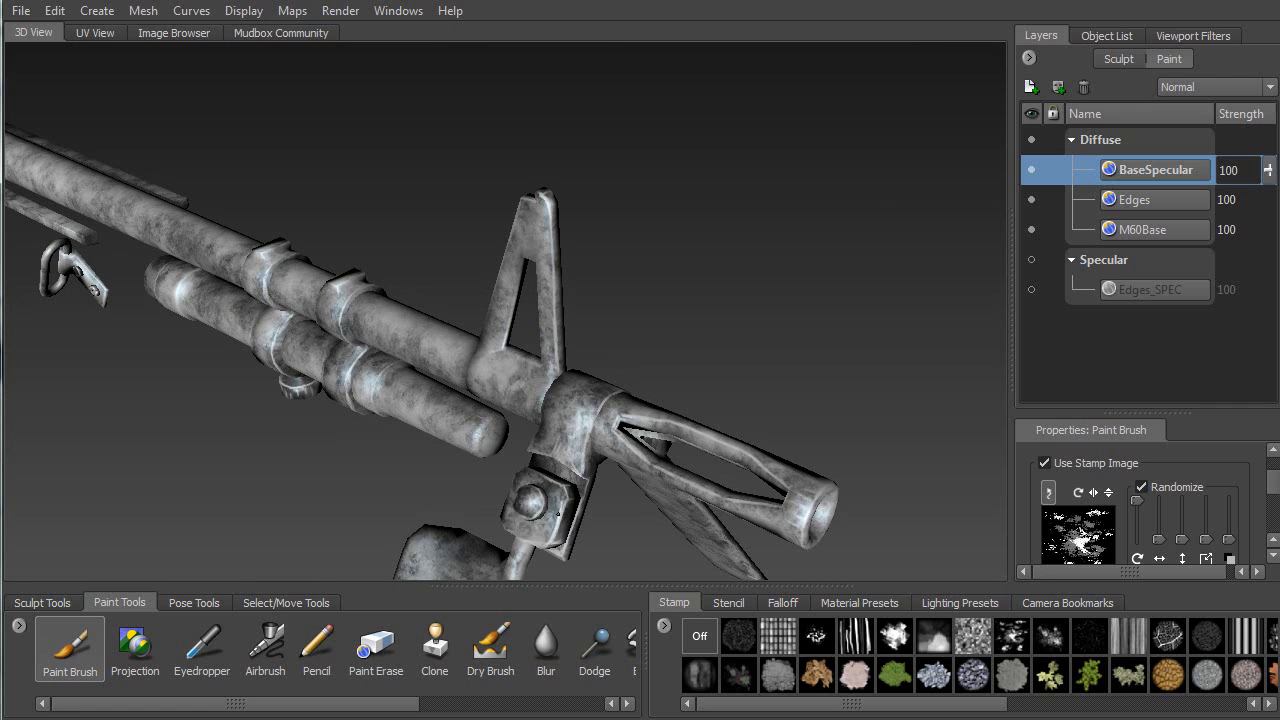
{"action": "left_click_drag", "start_coordinate": [544, 545], "coordinate": [290, 348], "text": "alt"}
{"action": "left_click_drag", "start_coordinate": [708, 375], "coordinate": [665, 395], "text": "alt"}
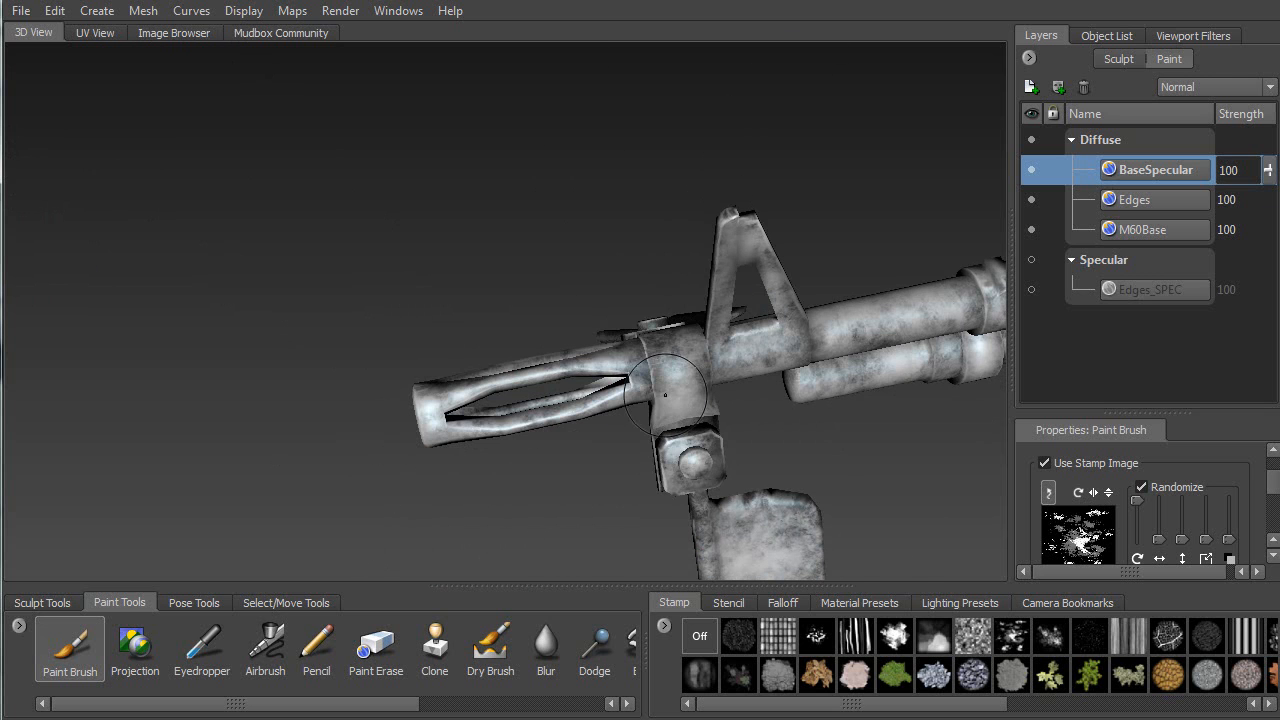
{"action": "left_click_drag", "start_coordinate": [707, 349], "coordinate": [842, 354], "text": "alt"}
{"action": "left_click_drag", "start_coordinate": [599, 428], "coordinate": [650, 298], "text": "alt"}
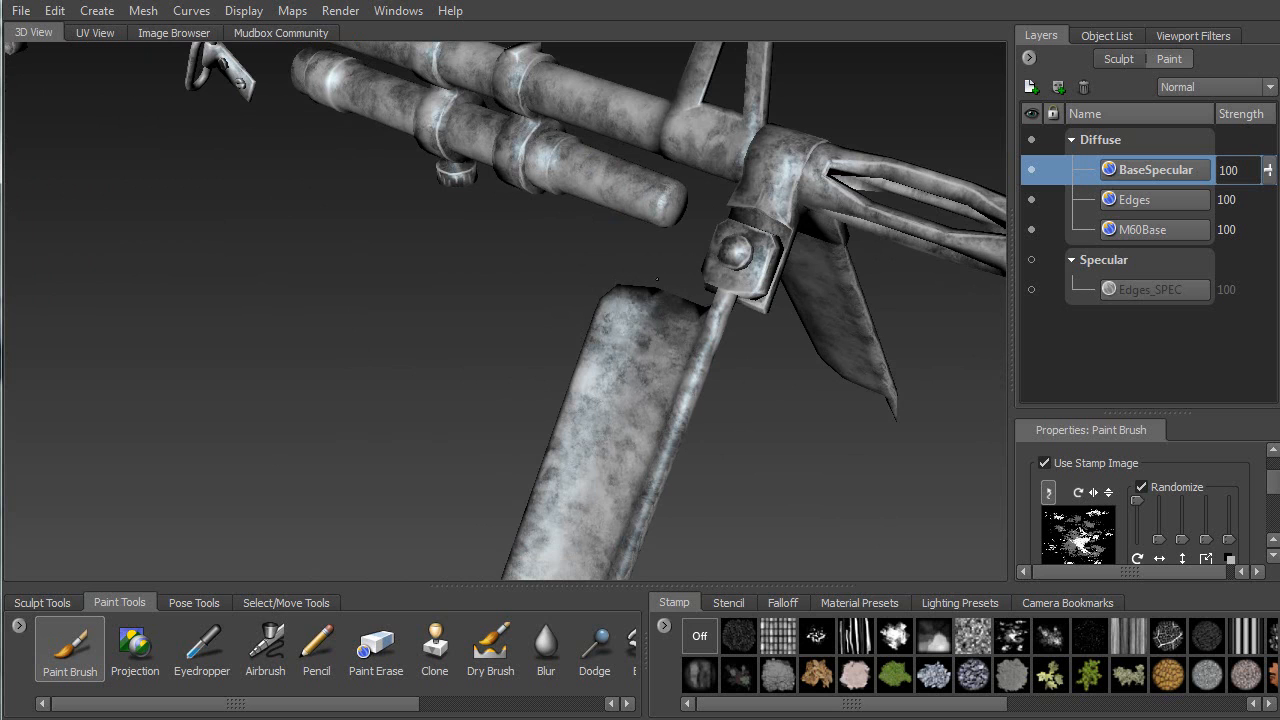
{"action": "left_click_drag", "start_coordinate": [690, 360], "coordinate": [717, 283], "text": "alt"}
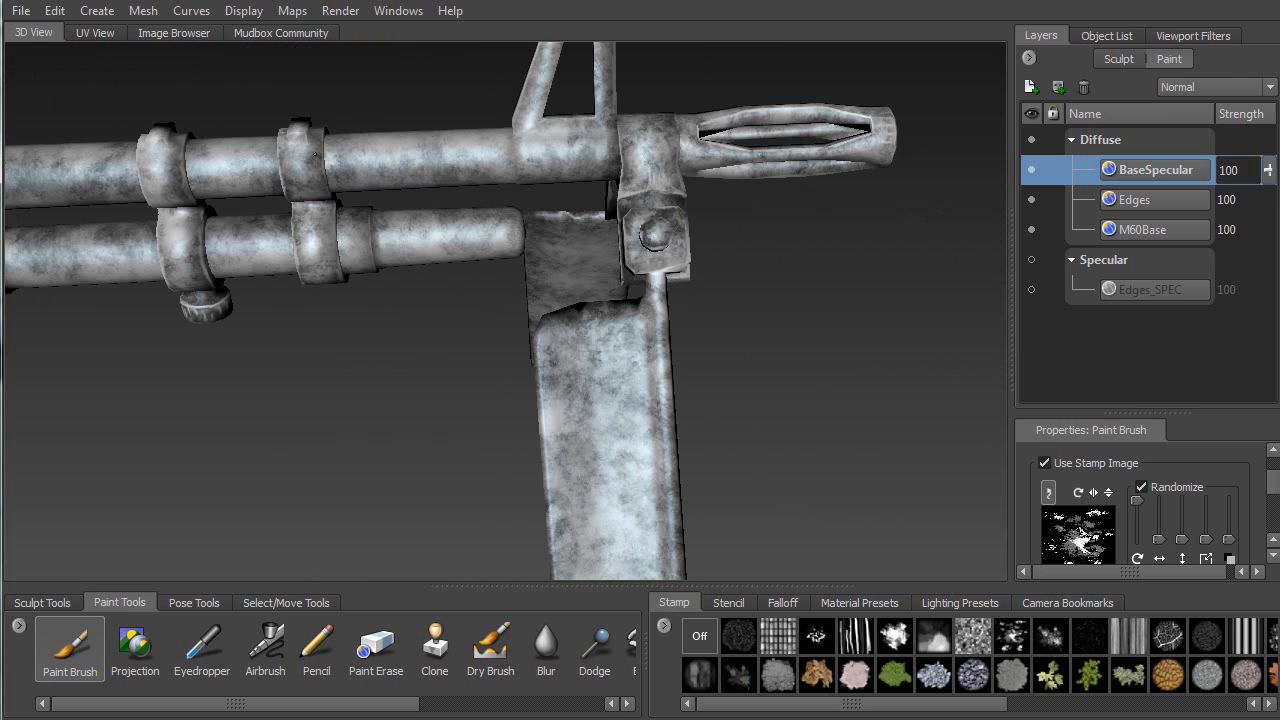
{"action": "left_click_drag", "start_coordinate": [257, 150], "coordinate": [295, 93], "text": "alt"}
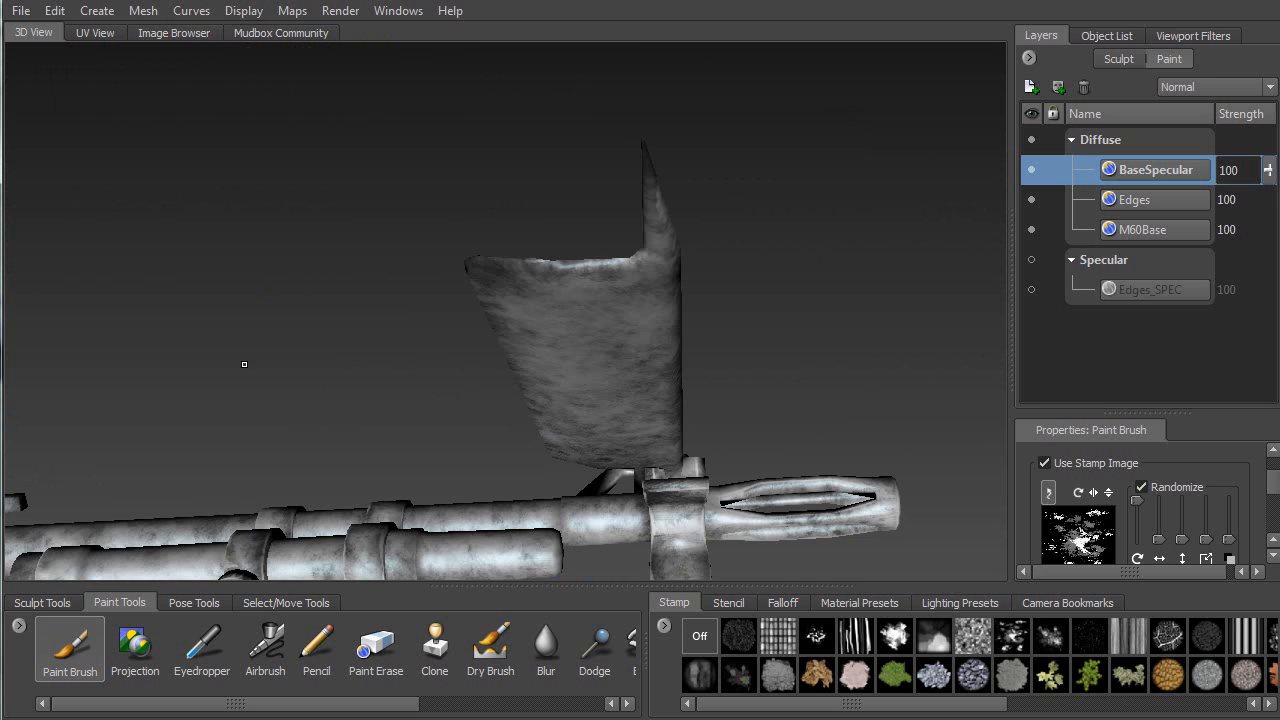
{"action": "left_click_drag", "start_coordinate": [244, 361], "coordinate": [443, 285], "text": "alt"}
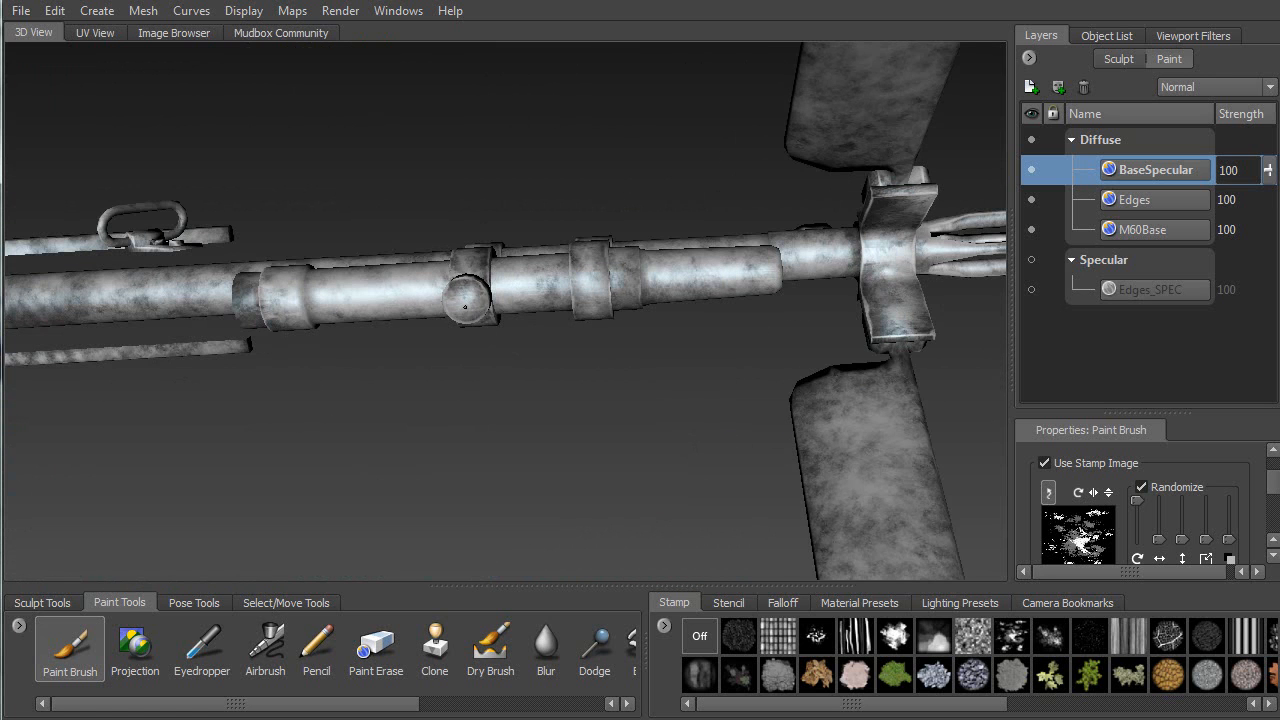
{"action": "left_click_drag", "start_coordinate": [345, 318], "coordinate": [301, 312], "text": "alt"}
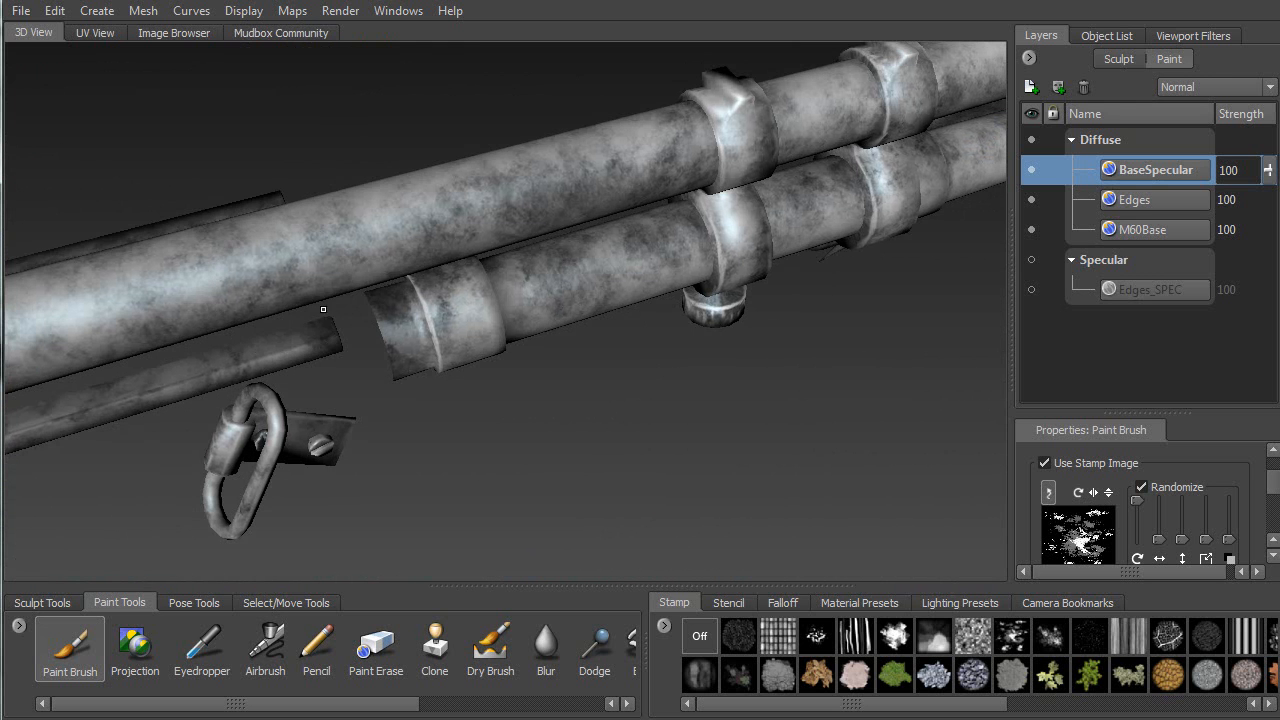
Paint mottled wear onto the gas cylinder's rear end behind its collar
{"action": "mouse_move", "coordinate": [418, 309]}
{"action": "left_mouse_down"}
{"action": "mouse_move", "coordinate": [402, 305]}
{"action": "mouse_move", "coordinate": [378, 381]}
{"action": "left_mouse_up"}
{"action": "left_click_drag", "start_coordinate": [409, 337], "coordinate": [690, 297], "text": "alt"}
{"action": "mouse_move", "coordinate": [664, 254]}
{"action": "left_mouse_down", "text": "alt"}
{"action": "mouse_move", "coordinate": [660, 311]}
{"action": "mouse_move", "coordinate": [716, 270]}
{"action": "left_mouse_up", "text": "alt"}
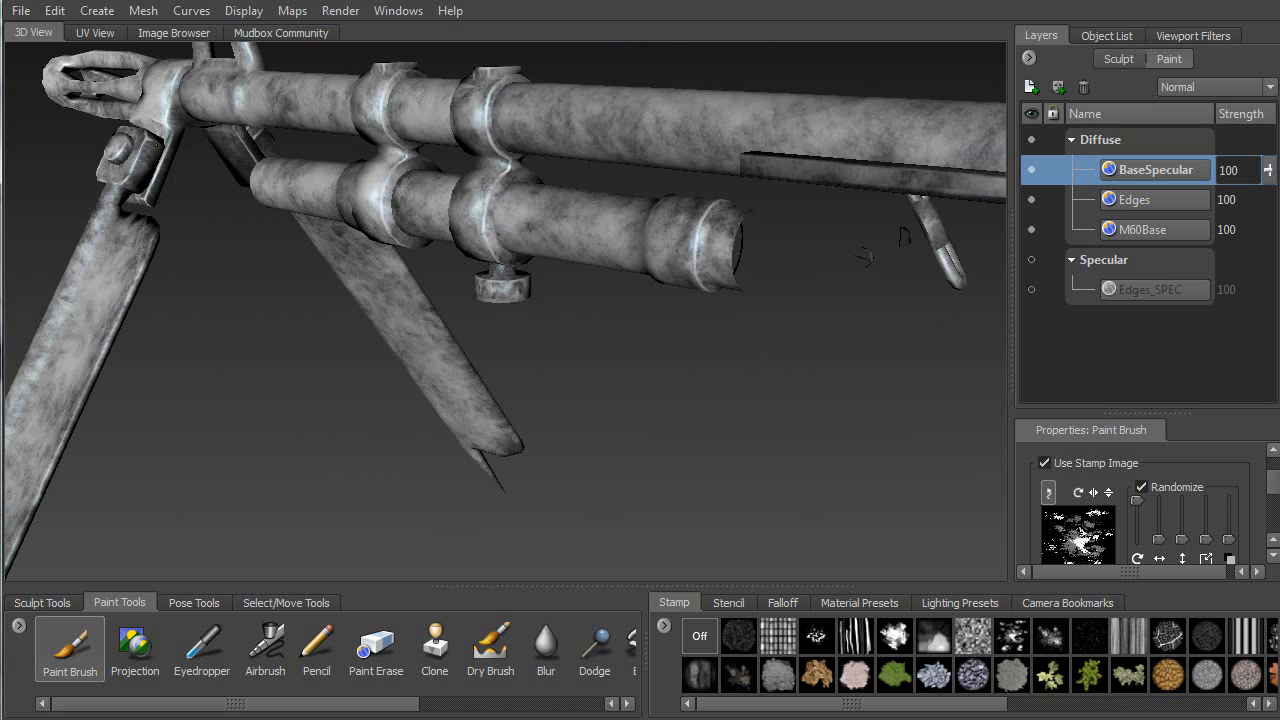
Touch up the rear section of the barrel and the area around the carrying handle's mount
{"action": "right_click_drag", "start_coordinate": [233, 409], "coordinate": [388, 75], "text": "alt"}
{"action": "left_click_drag", "start_coordinate": [343, 253], "coordinate": [572, 371], "text": "alt"}
{"action": "middle_click_drag", "start_coordinate": [572, 371], "coordinate": [480, 333], "text": "alt"}
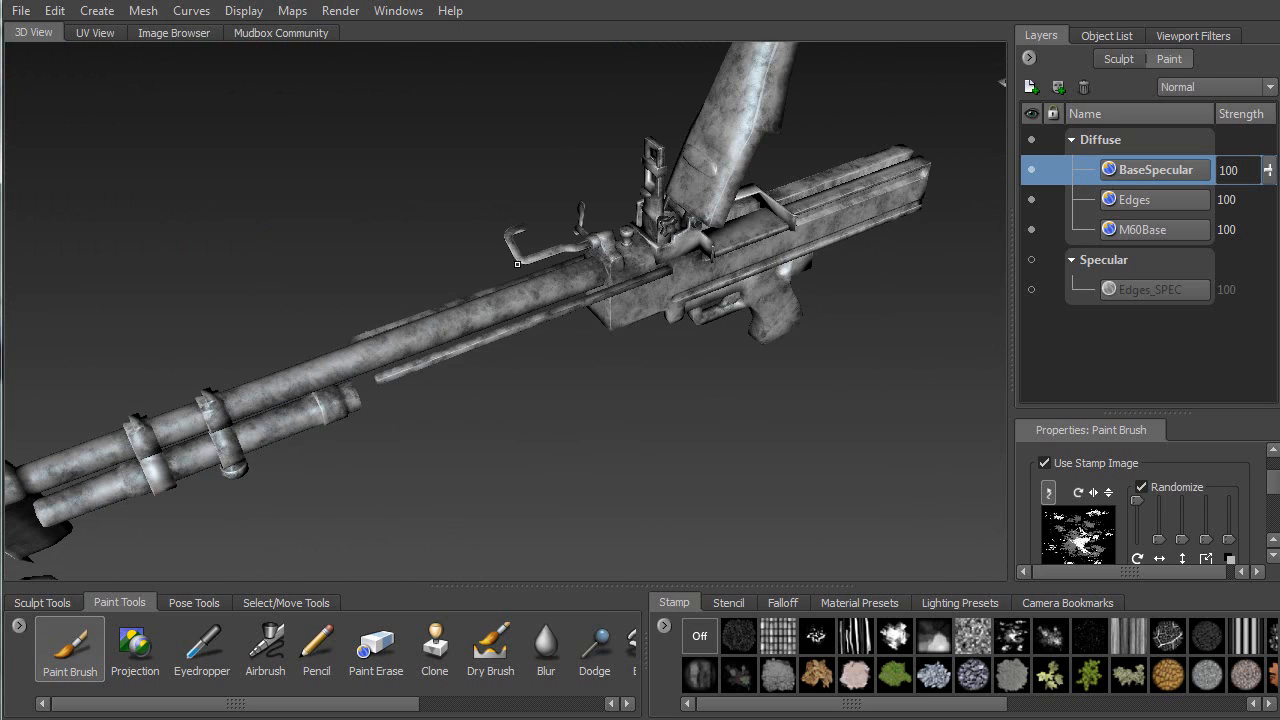
{"action": "right_click_drag", "start_coordinate": [525, 285], "coordinate": [350, 340], "text": "alt"}
{"action": "middle_click_drag", "start_coordinate": [340, 242], "coordinate": [485, 425], "text": "alt"}
{"action": "mouse_move", "coordinate": [260, 377]}
{"action": "left_mouse_down"}
{"action": "mouse_move", "coordinate": [245, 382]}
{"action": "mouse_move", "coordinate": [617, 215]}
{"action": "mouse_move", "coordinate": [665, 200]}
{"action": "mouse_move", "coordinate": [695, 217]}
{"action": "left_mouse_up"}
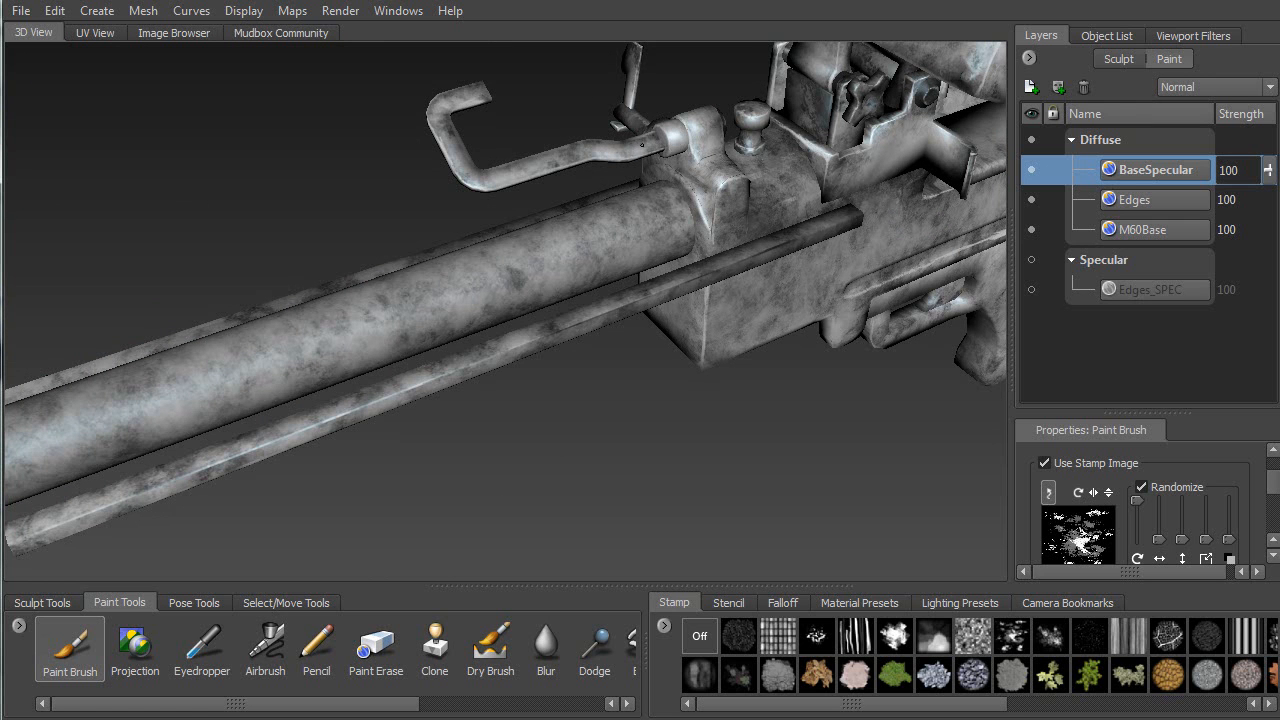
{"action": "left_click_drag", "start_coordinate": [723, 212], "coordinate": [690, 195], "text": "alt"}
{"action": "left_click_drag", "start_coordinate": [561, 275], "coordinate": [512, 262]}
Touch up the feed tray bracket area and the grooved rear sides of the receiver
{"action": "mouse_move", "coordinate": [526, 190]}
{"action": "left_mouse_down", "text": "alt"}
{"action": "mouse_move", "coordinate": [788, 360]}
{"action": "mouse_move", "coordinate": [747, 394]}
{"action": "mouse_move", "coordinate": [723, 362]}
{"action": "left_mouse_up", "text": "alt"}
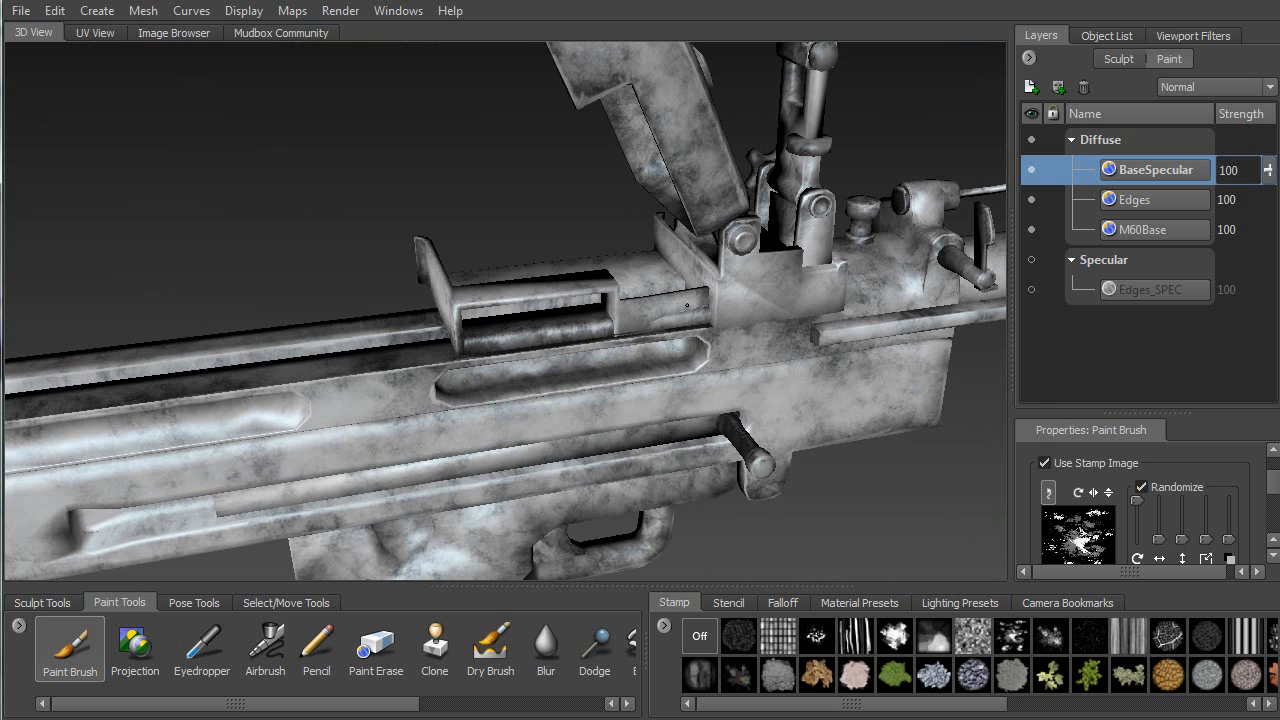
{"action": "left_click_drag", "start_coordinate": [572, 334], "coordinate": [516, 344]}
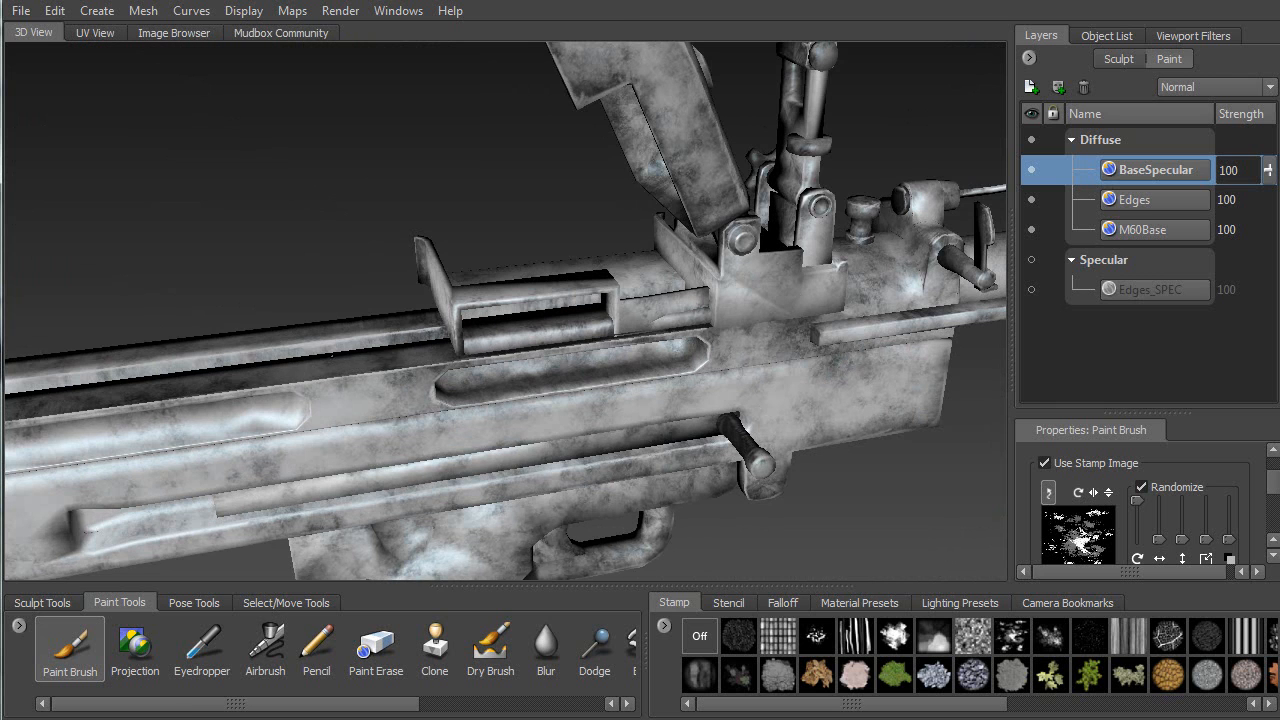
{"action": "left_click_drag", "start_coordinate": [302, 325], "coordinate": [573, 250], "text": "alt"}
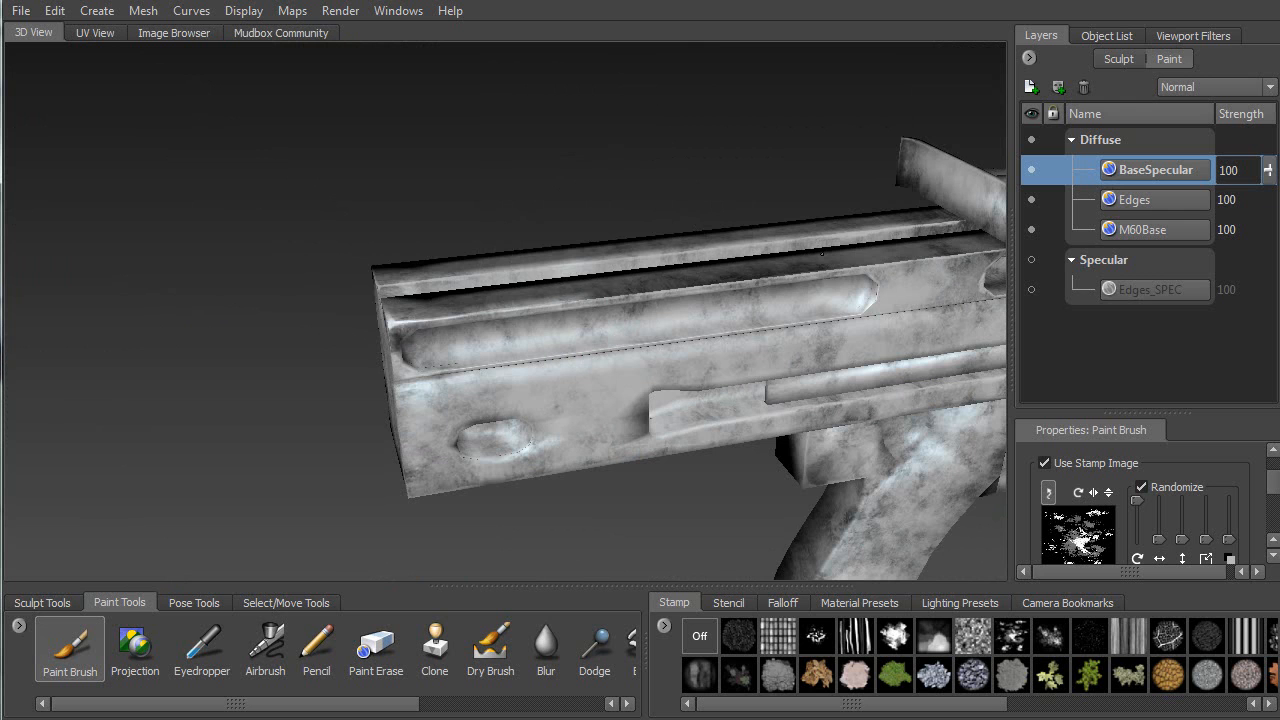
{"action": "left_click_drag", "start_coordinate": [730, 277], "coordinate": [926, 306], "text": "alt"}
{"action": "left_click_drag", "start_coordinate": [616, 314], "coordinate": [642, 243], "text": "alt"}
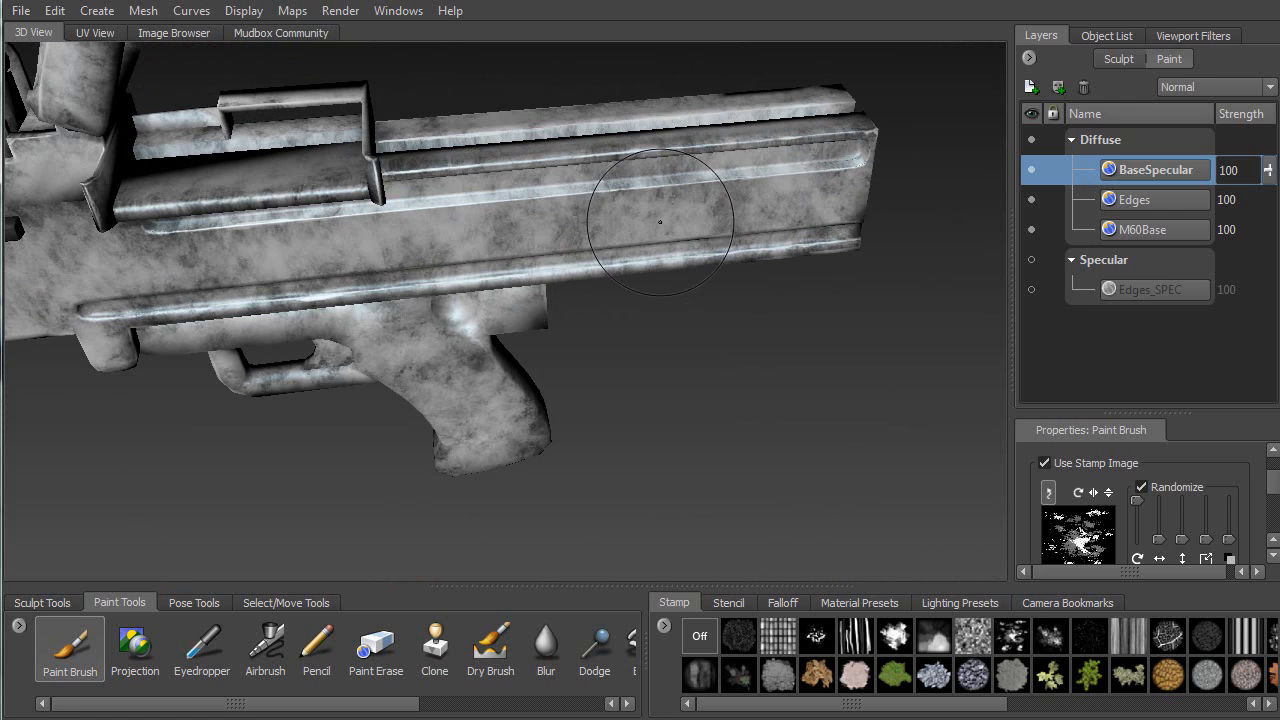
{"action": "left_click_drag", "start_coordinate": [741, 181], "coordinate": [411, 206]}
Paint a darker mottled patch on the receiver's side below the barrel rail and bring up the brush's color and size settings
{"action": "mouse_move", "coordinate": [566, 129]}
{"action": "left_mouse_down", "text": "alt"}
{"action": "mouse_move", "coordinate": [566, 328]}
{"action": "mouse_move", "coordinate": [328, 273]}
{"action": "left_mouse_up", "text": "alt"}
{"action": "mouse_move", "coordinate": [438, 316]}
{"action": "left_mouse_down", "text": "alt"}
{"action": "mouse_move", "coordinate": [350, 328]}
{"action": "mouse_move", "coordinate": [468, 370]}
{"action": "mouse_move", "coordinate": [500, 350]}
{"action": "mouse_move", "coordinate": [450, 332]}
{"action": "left_mouse_up", "text": "alt"}
{"action": "right_click_drag", "start_coordinate": [468, 294], "coordinate": [377, 328], "text": "alt"}
{"action": "middle_click_drag", "start_coordinate": [377, 328], "coordinate": [443, 386], "text": "alt"}
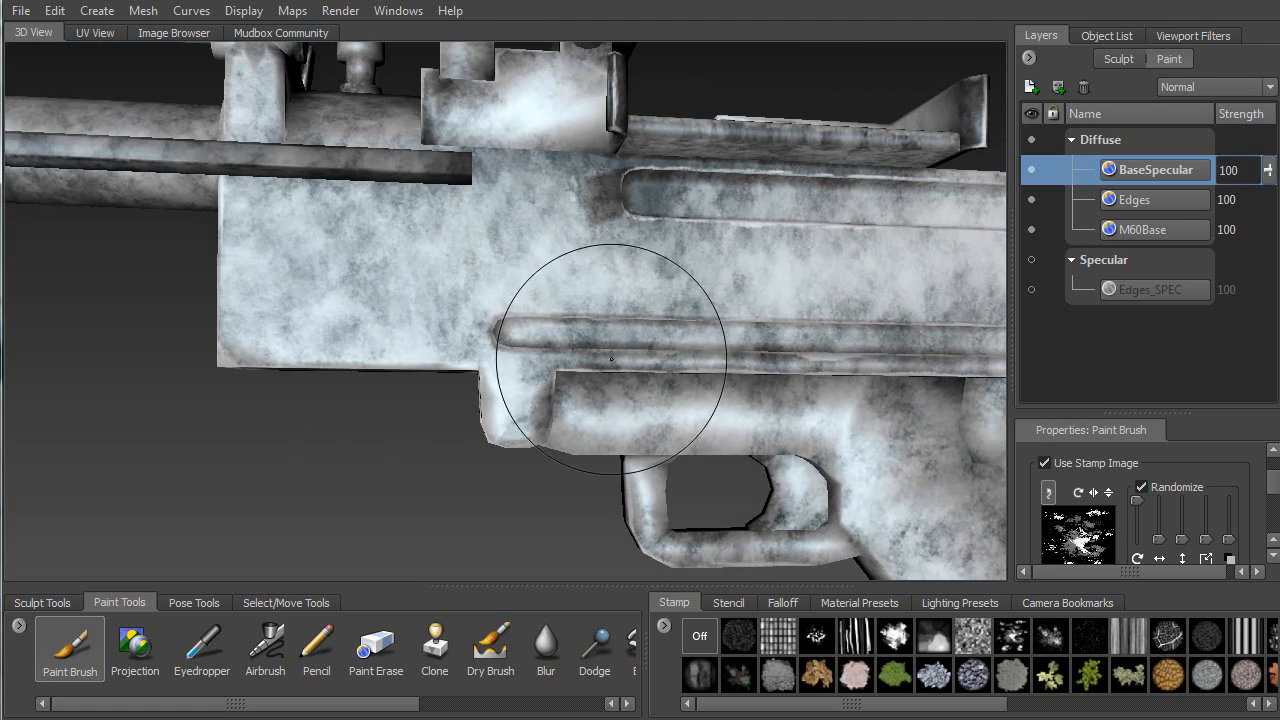
{"action": "mouse_move", "coordinate": [322, 250]}
{"action": "left_mouse_down"}
{"action": "mouse_move", "coordinate": [300, 255]}
{"action": "mouse_move", "coordinate": [428, 275]}
{"action": "mouse_move", "coordinate": [351, 214]}
{"action": "left_mouse_up"}
{"action": "scroll", "coordinate": [1274, 485], "scroll_direction": "up", "scroll_amount": 5}
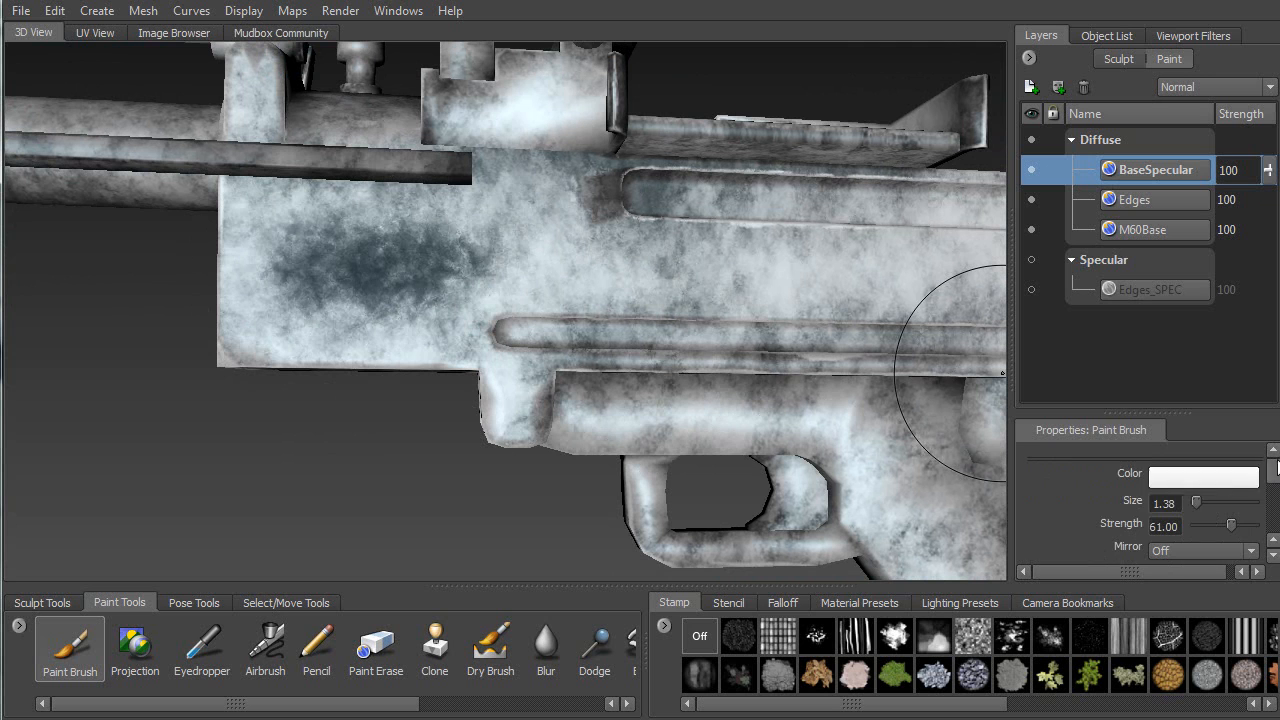
Set the brush color to black and widen the dark mottled patch on the receiver's side below the barrel rail
{"action": "left_click", "coordinate": [1186, 479]}
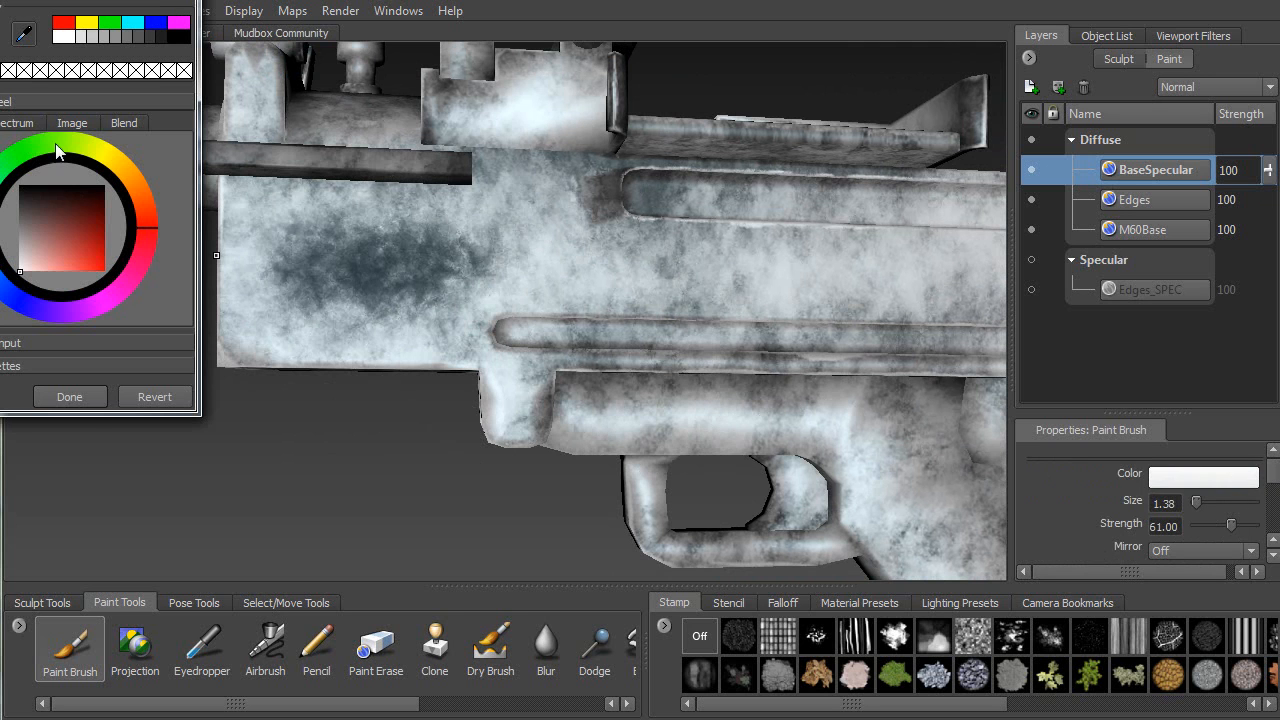
{"action": "left_click_drag", "start_coordinate": [45, 208], "coordinate": [19, 186]}
{"action": "left_click", "coordinate": [95, 402]}
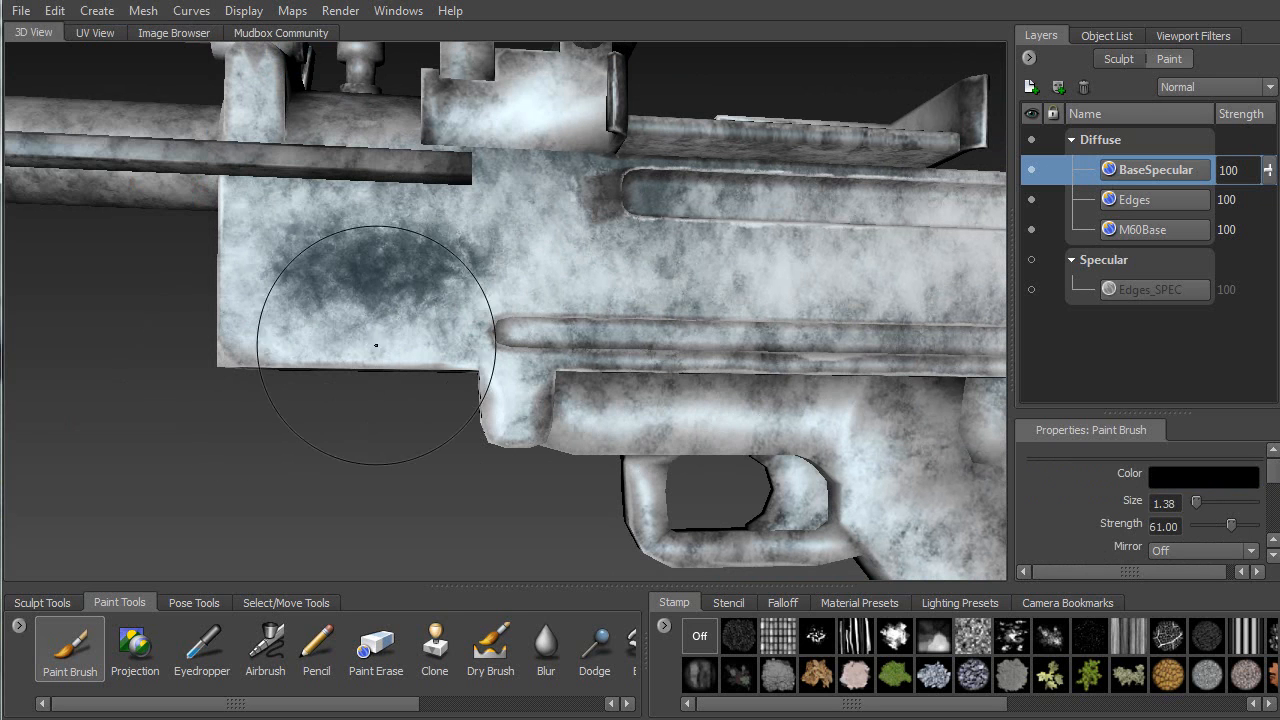
{"action": "mouse_move", "coordinate": [391, 259]}
{"action": "left_mouse_down"}
{"action": "mouse_move", "coordinate": [470, 265]}
{"action": "mouse_move", "coordinate": [530, 250]}
{"action": "mouse_move", "coordinate": [555, 220]}
{"action": "mouse_move", "coordinate": [605, 271]}
{"action": "mouse_move", "coordinate": [578, 273]}
{"action": "left_mouse_up"}
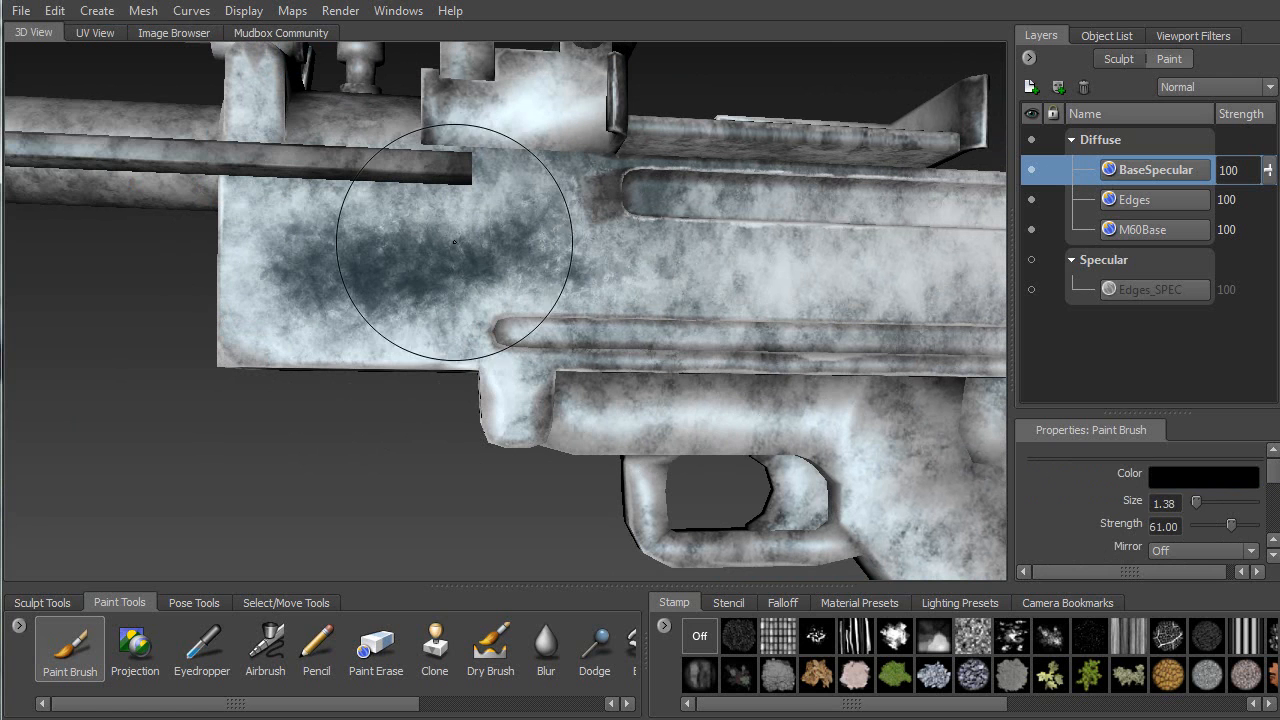
{"action": "mouse_move", "coordinate": [312, 252]}
{"action": "left_mouse_down"}
{"action": "mouse_move", "coordinate": [275, 281]}
{"action": "mouse_move", "coordinate": [259, 248]}
{"action": "left_mouse_up"}
Extend the dark mottling rearward from the patch along the middle of the receiver's side
{"action": "left_click_drag", "start_coordinate": [355, 327], "coordinate": [300, 297], "text": "alt"}
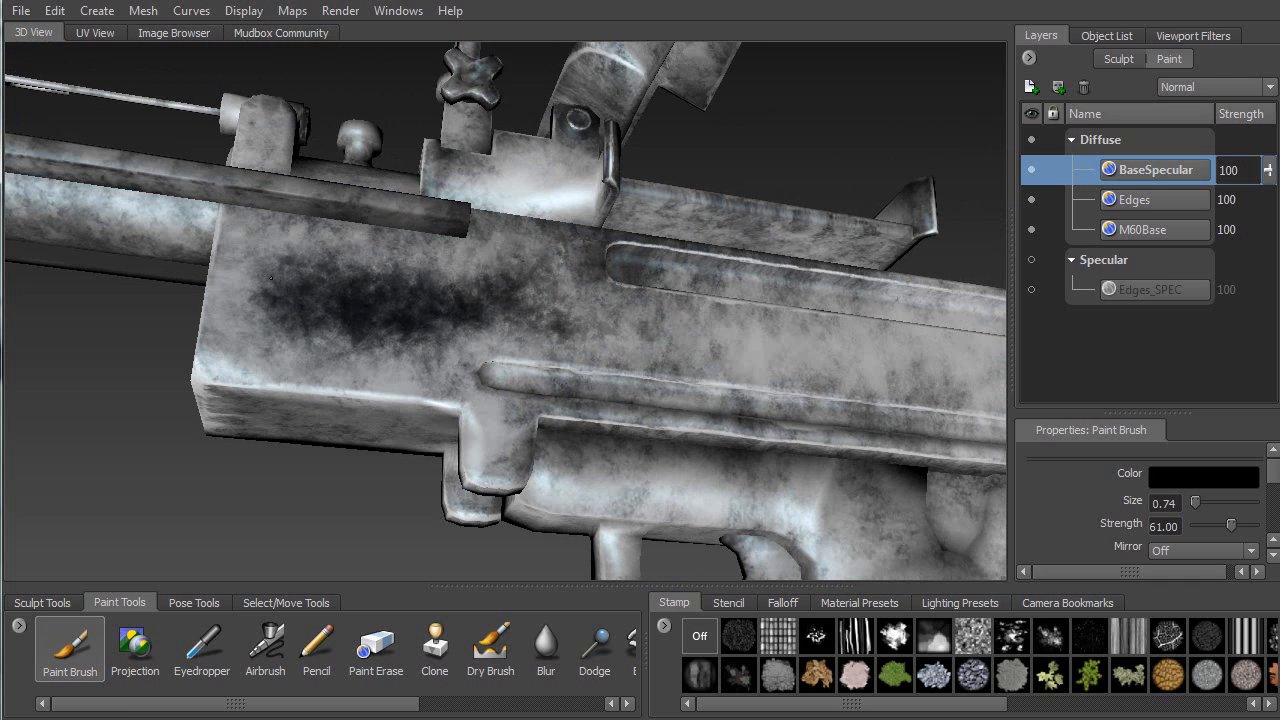
{"action": "mouse_move", "coordinate": [458, 333]}
{"action": "left_mouse_down"}
{"action": "mouse_move", "coordinate": [725, 336]}
{"action": "mouse_move", "coordinate": [697, 366]}
{"action": "left_mouse_up"}
{"action": "left_click_drag", "start_coordinate": [638, 338], "coordinate": [636, 318]}
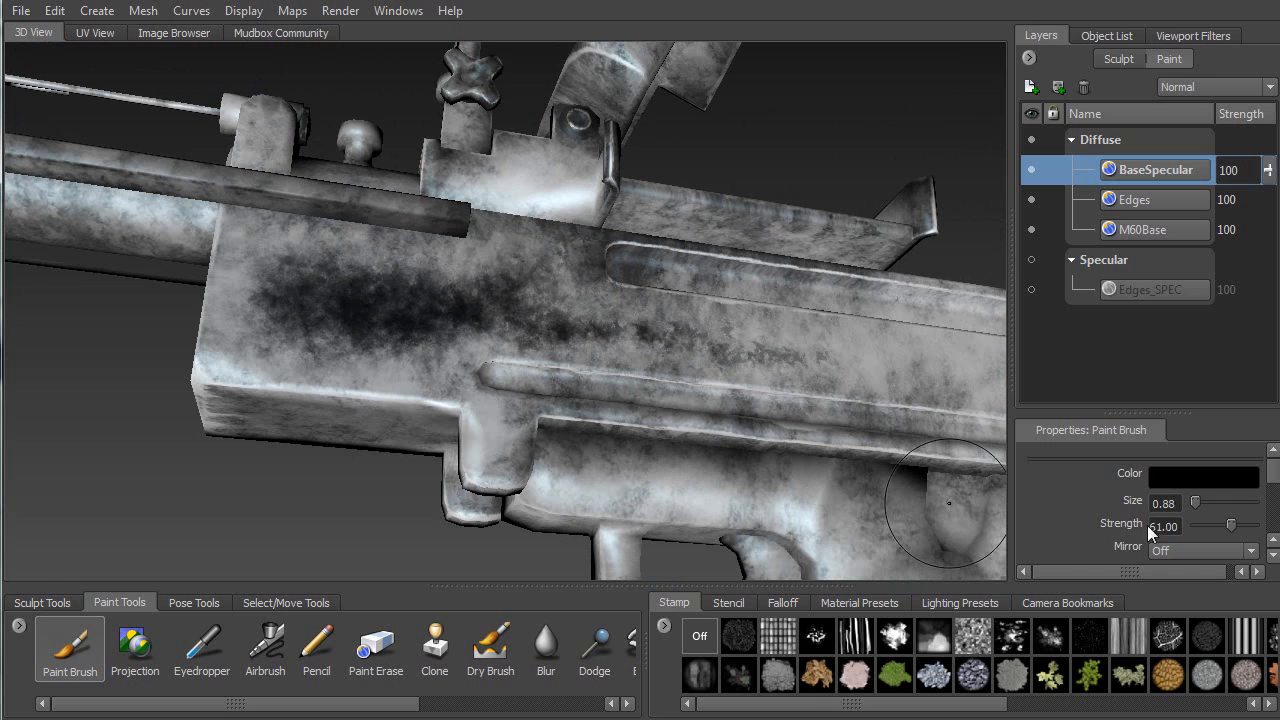
Set the stamp spacing distance to 57 and paint a dark mottled band along the receiver's side to its rear end
{"action": "left_click_drag", "start_coordinate": [1273, 473], "coordinate": [1205, 505]}
{"action": "mouse_move", "coordinate": [558, 268]}
{"action": "left_mouse_down"}
{"action": "mouse_move", "coordinate": [620, 322]}
{"action": "mouse_move", "coordinate": [720, 345]}
{"action": "mouse_move", "coordinate": [810, 340]}
{"action": "mouse_move", "coordinate": [870, 367]}
{"action": "mouse_move", "coordinate": [860, 340]}
{"action": "left_mouse_up"}
{"action": "middle_click_drag", "start_coordinate": [610, 277], "coordinate": [370, 243], "text": "alt"}
{"action": "left_click_drag", "start_coordinate": [370, 243], "coordinate": [437, 352], "text": "alt"}
{"action": "mouse_move", "coordinate": [697, 285]}
{"action": "left_mouse_down"}
{"action": "mouse_move", "coordinate": [840, 285]}
{"action": "mouse_move", "coordinate": [620, 255]}
{"action": "mouse_move", "coordinate": [846, 294]}
{"action": "left_mouse_up"}
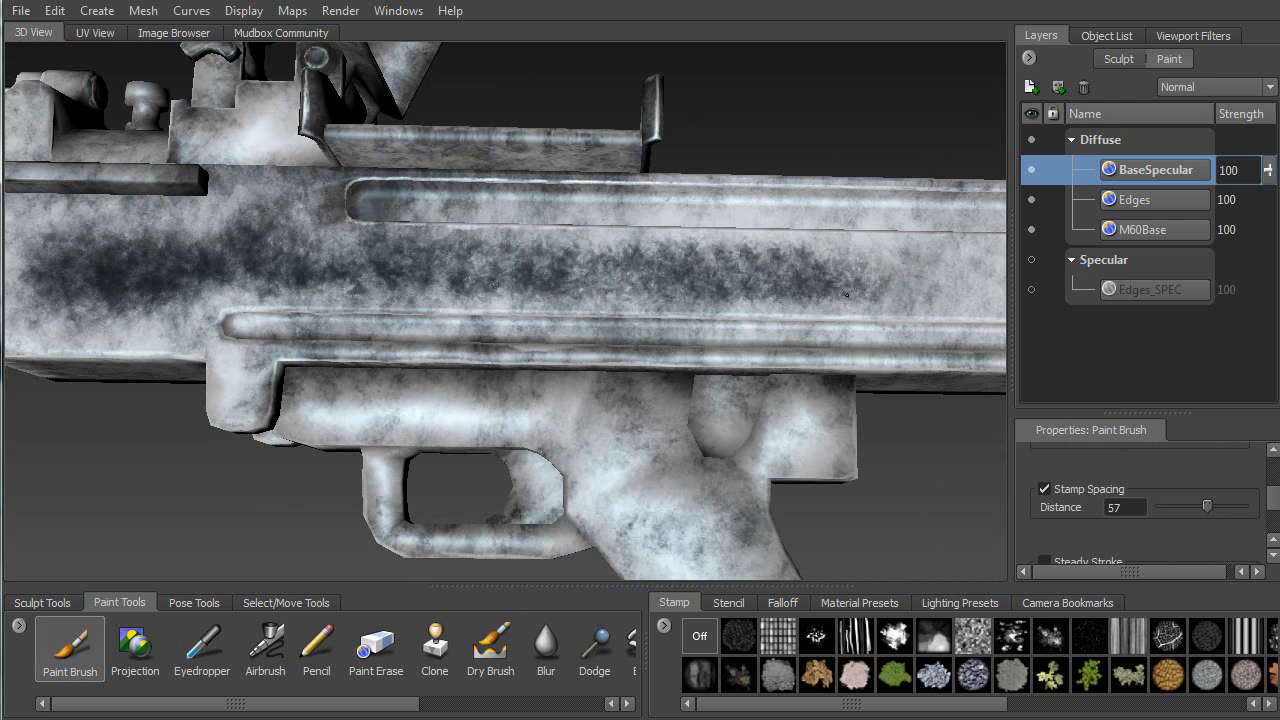
{"action": "middle_click_drag", "start_coordinate": [846, 294], "coordinate": [591, 243], "text": "alt"}
{"action": "mouse_move", "coordinate": [591, 243]}
{"action": "left_mouse_down"}
{"action": "mouse_move", "coordinate": [500, 240]}
{"action": "mouse_move", "coordinate": [638, 272]}
{"action": "mouse_move", "coordinate": [840, 265]}
{"action": "mouse_move", "coordinate": [650, 240]}
{"action": "mouse_move", "coordinate": [829, 240]}
{"action": "left_mouse_up"}
{"action": "middle_click_drag", "start_coordinate": [829, 240], "coordinate": [550, 231], "text": "alt"}
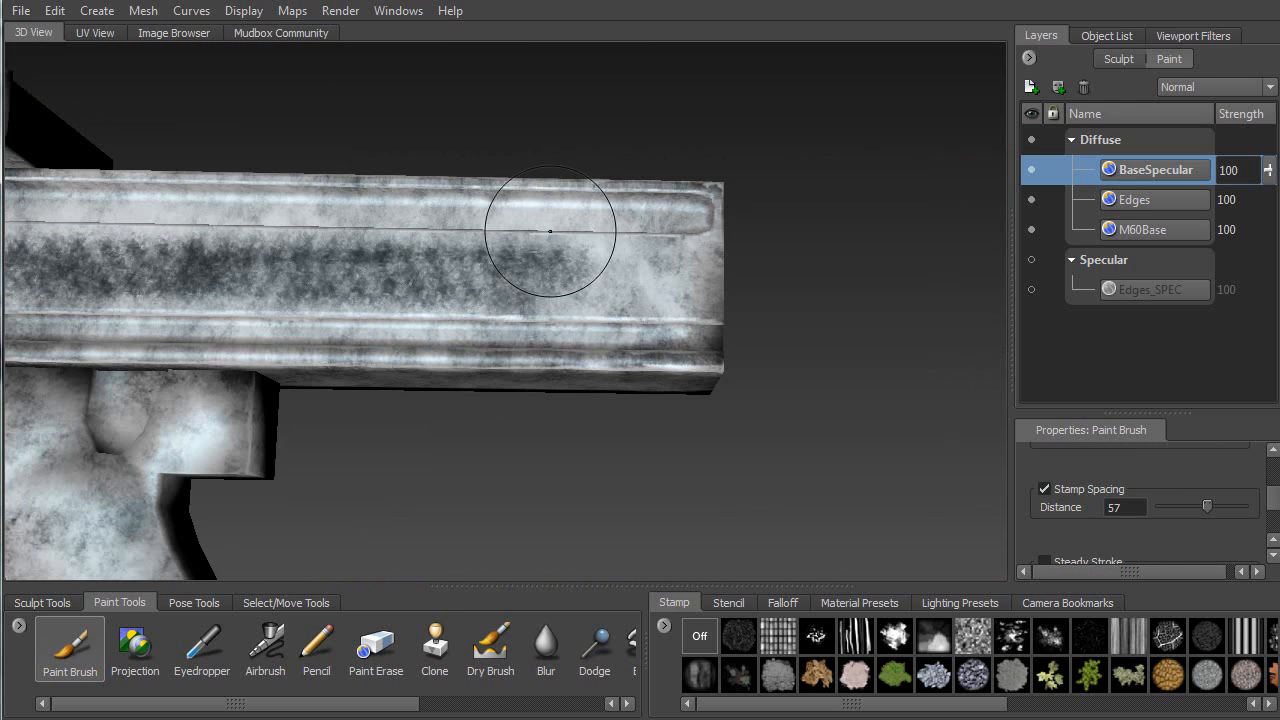
{"action": "mouse_move", "coordinate": [543, 277]}
{"action": "left_mouse_down"}
{"action": "mouse_move", "coordinate": [705, 270]}
{"action": "mouse_move", "coordinate": [540, 272]}
{"action": "left_mouse_up"}
Paint dark mottling along the upper groove of the receiver's side, from the rear end forward past the feed tray
{"action": "left_click_drag", "start_coordinate": [540, 272], "coordinate": [477, 286], "text": "alt"}
{"action": "middle_click_drag", "start_coordinate": [477, 286], "coordinate": [634, 386], "text": "alt"}
{"action": "left_click_drag", "start_coordinate": [634, 386], "coordinate": [603, 329], "text": "alt"}
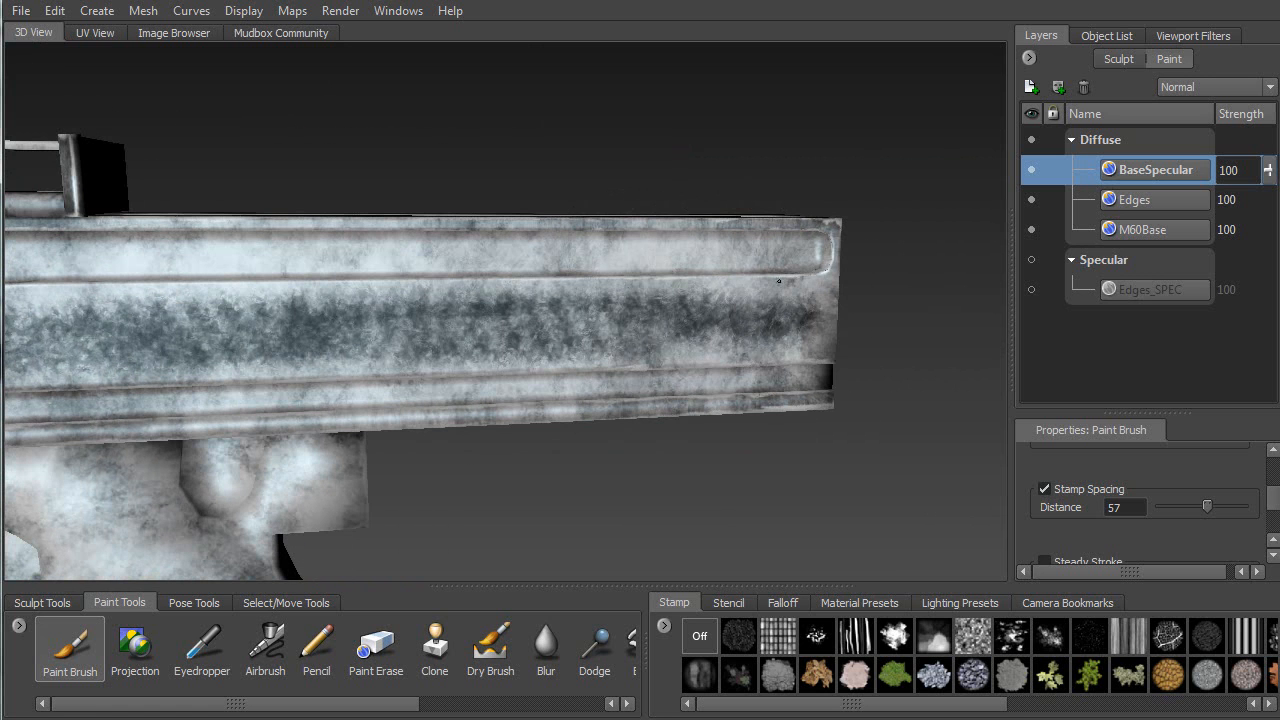
{"action": "left_click_drag", "start_coordinate": [778, 251], "coordinate": [345, 254]}
{"action": "middle_click_drag", "start_coordinate": [204, 257], "coordinate": [589, 296], "text": "alt"}
{"action": "left_click_drag", "start_coordinate": [310, 300], "coordinate": [838, 288]}
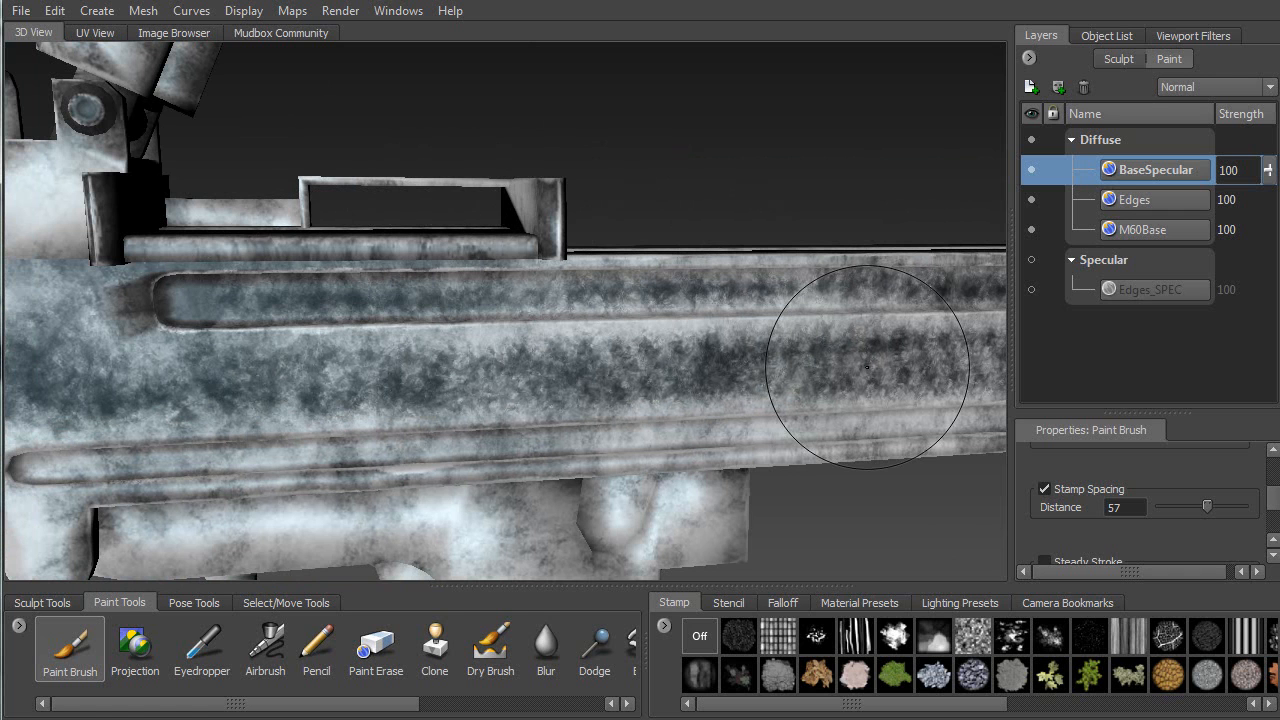
Slightly raise the stamp's horizontal and vertical randomization and paint dark mottling across the feed tray's flat plate
{"action": "scroll", "coordinate": [1180, 490], "scroll_direction": "up", "scroll_amount": 3}
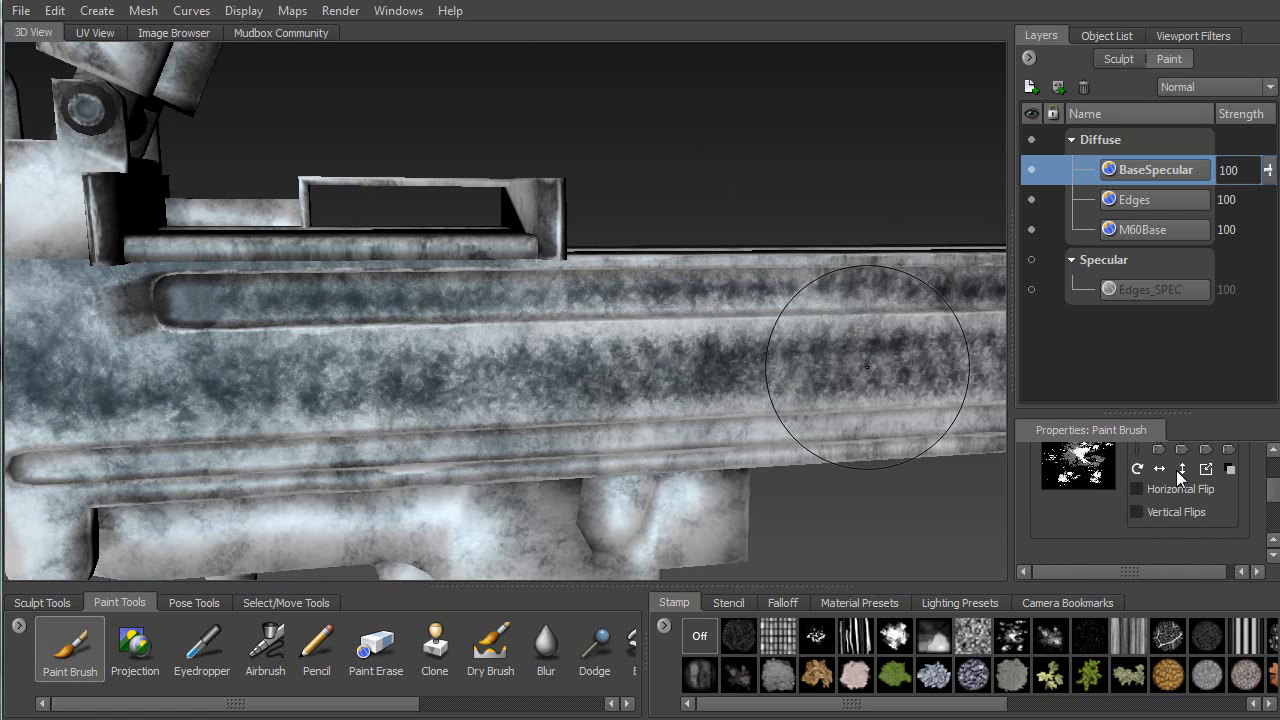
{"action": "scroll", "coordinate": [1160, 510], "scroll_direction": "up", "scroll_amount": 2}
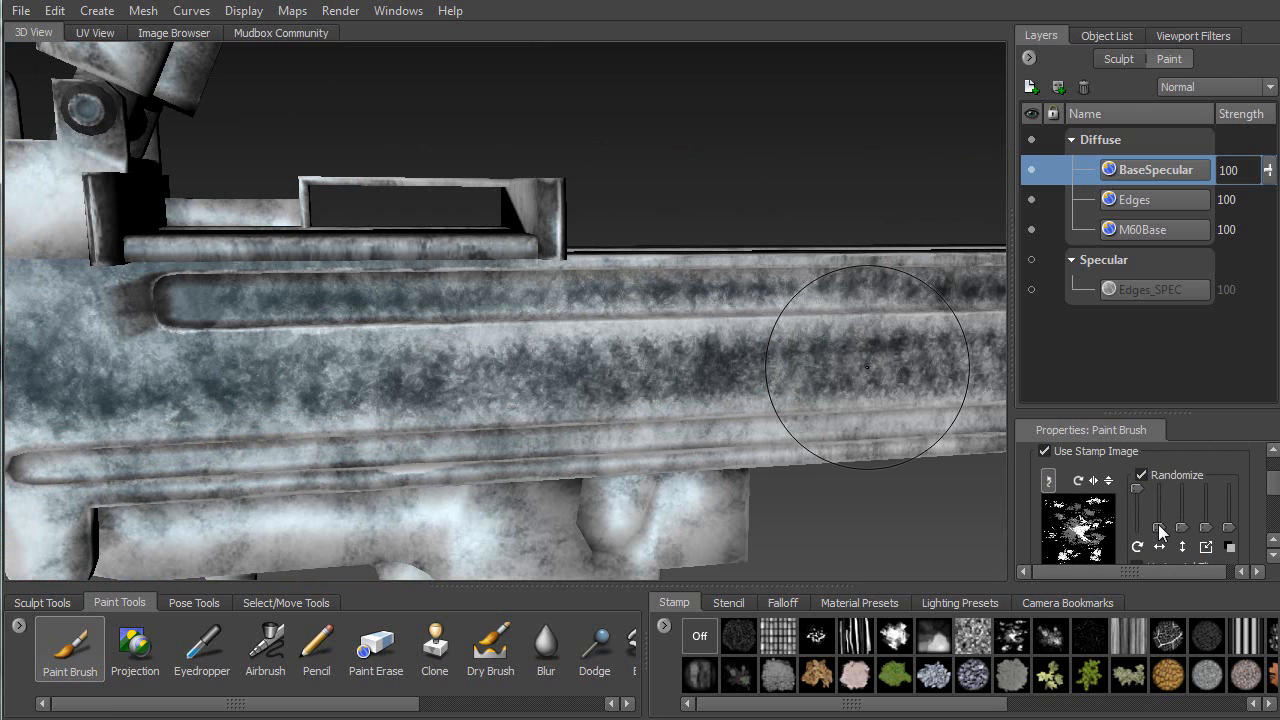
{"action": "left_click_drag", "start_coordinate": [1182, 528], "coordinate": [1182, 526]}
{"action": "left_click_drag", "start_coordinate": [660, 240], "coordinate": [584, 292], "text": "alt"}
{"action": "mouse_move", "coordinate": [124, 260]}
{"action": "left_mouse_down"}
{"action": "mouse_move", "coordinate": [450, 238]}
{"action": "mouse_move", "coordinate": [326, 206]}
{"action": "mouse_move", "coordinate": [285, 213]}
{"action": "left_mouse_up"}
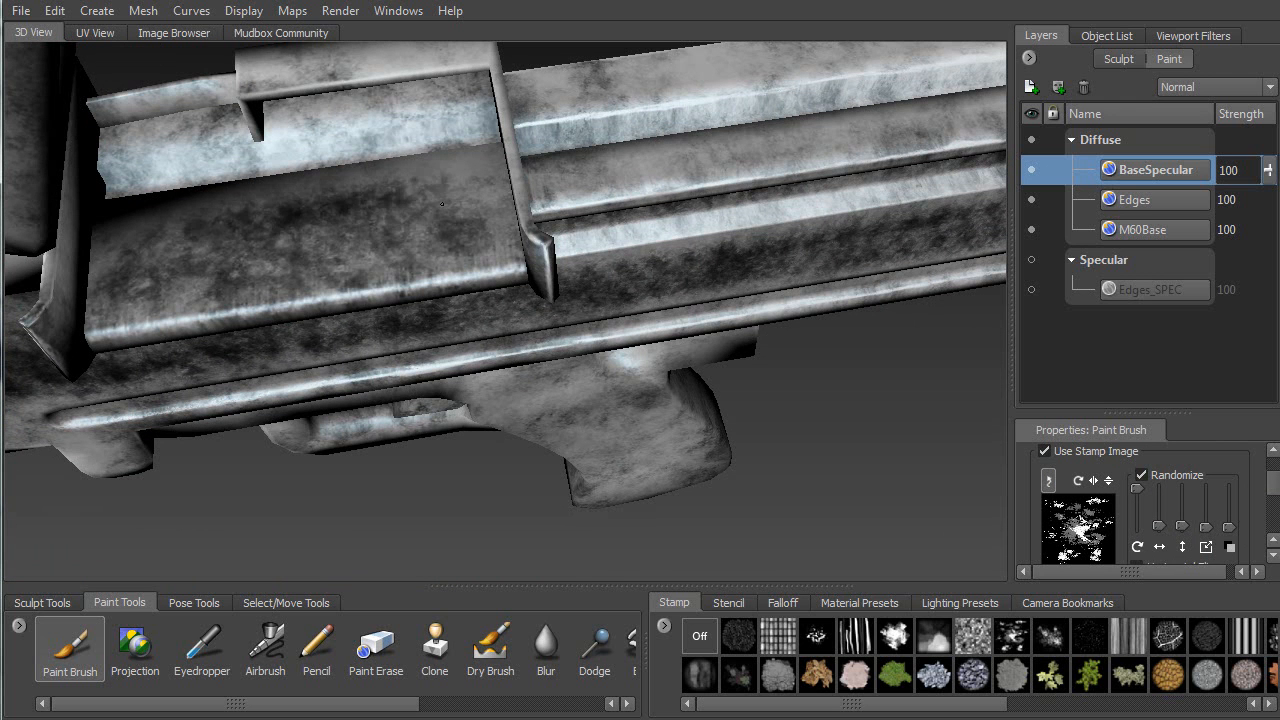
Paint dark mottling onto the rear end of the receiver's top surface beside the central ridge
{"action": "left_click_drag", "start_coordinate": [304, 150], "coordinate": [366, 123], "text": "alt"}
{"action": "middle_click_drag", "start_coordinate": [540, 225], "coordinate": [269, 268], "text": "alt"}
{"action": "mouse_move", "coordinate": [269, 268]}
{"action": "left_mouse_down", "text": "alt"}
{"action": "mouse_move", "coordinate": [144, 358]}
{"action": "mouse_move", "coordinate": [860, 108]}
{"action": "mouse_move", "coordinate": [548, 181]}
{"action": "mouse_move", "coordinate": [345, 260]}
{"action": "mouse_move", "coordinate": [425, 260]}
{"action": "left_mouse_up", "text": "alt"}
{"action": "mouse_move", "coordinate": [425, 260]}
{"action": "left_mouse_down", "text": "alt"}
{"action": "mouse_move", "coordinate": [119, 199]}
{"action": "mouse_move", "coordinate": [82, 232]}
{"action": "left_mouse_up", "text": "alt"}
{"action": "left_click_drag", "start_coordinate": [82, 232], "coordinate": [450, 315], "text": "alt"}
{"action": "mouse_move", "coordinate": [712, 359]}
{"action": "left_mouse_down"}
{"action": "mouse_move", "coordinate": [739, 357]}
{"action": "mouse_move", "coordinate": [670, 482]}
{"action": "left_mouse_up"}
{"action": "middle_click_drag", "start_coordinate": [638, 439], "coordinate": [626, 329], "text": "alt"}
{"action": "mouse_move", "coordinate": [626, 330]}
{"action": "left_mouse_down"}
{"action": "mouse_move", "coordinate": [633, 317]}
{"action": "mouse_move", "coordinate": [548, 470]}
{"action": "mouse_move", "coordinate": [565, 530]}
{"action": "mouse_move", "coordinate": [645, 320]}
{"action": "mouse_move", "coordinate": [627, 350]}
{"action": "mouse_move", "coordinate": [660, 320]}
{"action": "mouse_move", "coordinate": [655, 380]}
{"action": "mouse_move", "coordinate": [699, 364]}
{"action": "left_mouse_up"}
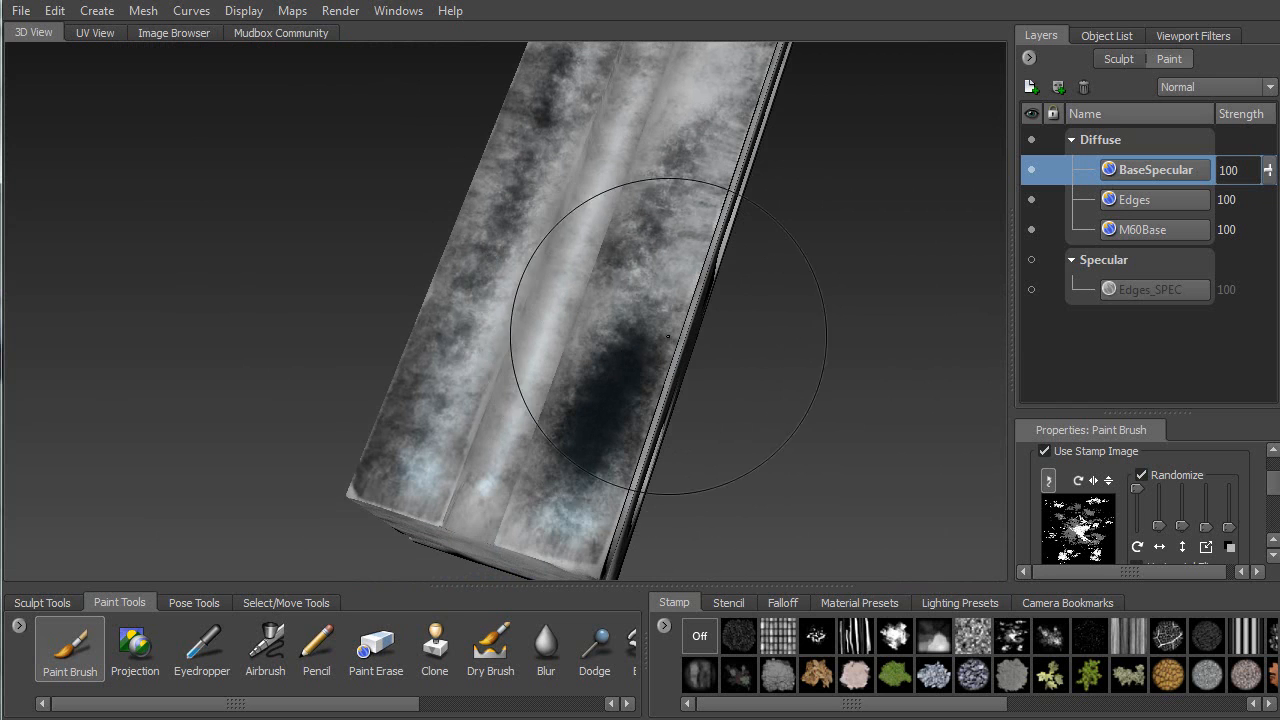
Lighten the heavy dark spot and carry the mottling along the receiver's top surface toward the feed tray bracket
{"action": "mouse_move", "coordinate": [556, 442]}
{"action": "left_mouse_down", "text": "ctrl"}
{"action": "mouse_move", "coordinate": [622, 385]}
{"action": "mouse_move", "coordinate": [612, 380]}
{"action": "mouse_move", "coordinate": [667, 262]}
{"action": "mouse_move", "coordinate": [638, 260]}
{"action": "mouse_move", "coordinate": [634, 222]}
{"action": "left_mouse_up", "text": "ctrl"}
{"action": "middle_click_drag", "start_coordinate": [634, 222], "coordinate": [404, 458], "text": "alt"}
{"action": "mouse_move", "coordinate": [446, 340]}
{"action": "left_mouse_down"}
{"action": "mouse_move", "coordinate": [510, 276]}
{"action": "mouse_move", "coordinate": [492, 264]}
{"action": "left_mouse_up"}
{"action": "middle_click_drag", "start_coordinate": [548, 150], "coordinate": [298, 460], "text": "alt"}
{"action": "mouse_move", "coordinate": [400, 205]}
{"action": "left_mouse_down"}
{"action": "mouse_move", "coordinate": [296, 431]}
{"action": "mouse_move", "coordinate": [338, 345]}
{"action": "left_mouse_up"}
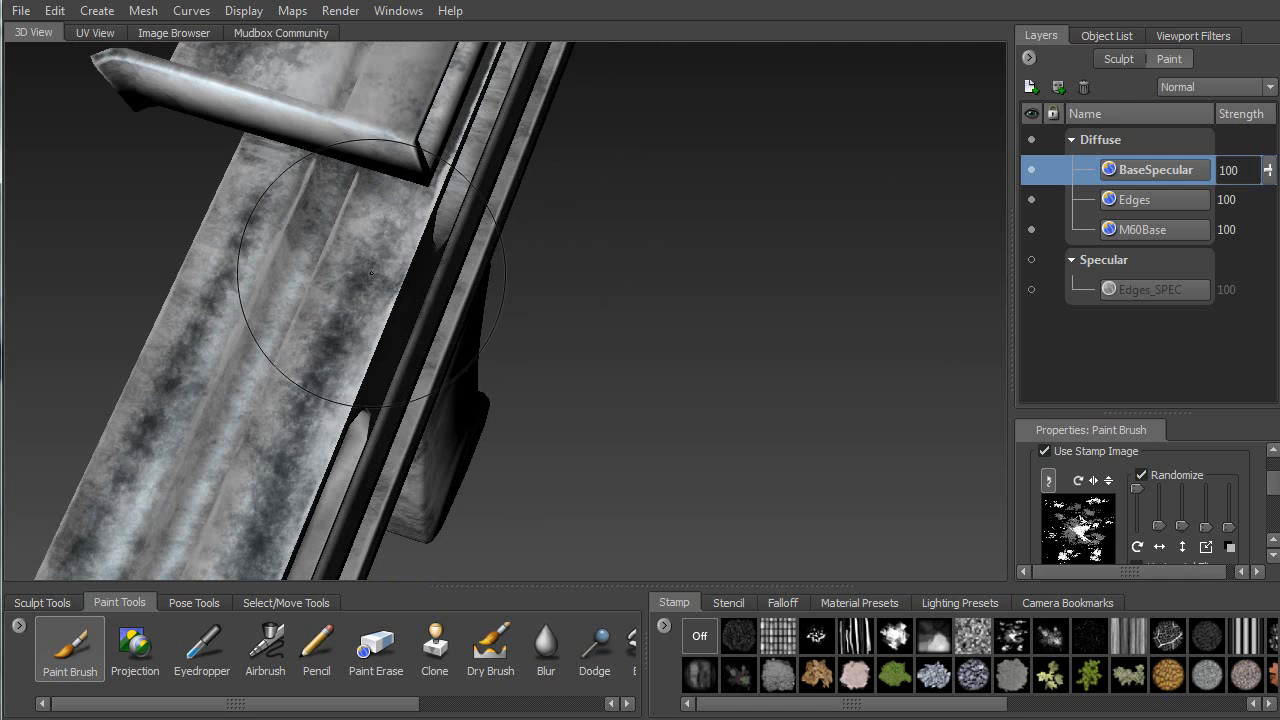
Paint dark mottling around the oval recess at the rear of the receiver's opposite side
{"action": "left_click_drag", "start_coordinate": [322, 262], "coordinate": [289, 177], "text": "alt"}
{"action": "mouse_move", "coordinate": [246, 340]}
{"action": "middle_mouse_down", "text": "alt"}
{"action": "mouse_move", "coordinate": [348, 285]}
{"action": "mouse_move", "coordinate": [560, 226]}
{"action": "middle_mouse_up", "text": "alt"}
{"action": "mouse_move", "coordinate": [404, 200]}
{"action": "left_mouse_down"}
{"action": "mouse_move", "coordinate": [525, 219]}
{"action": "mouse_move", "coordinate": [585, 262]}
{"action": "mouse_move", "coordinate": [515, 311]}
{"action": "left_mouse_up"}
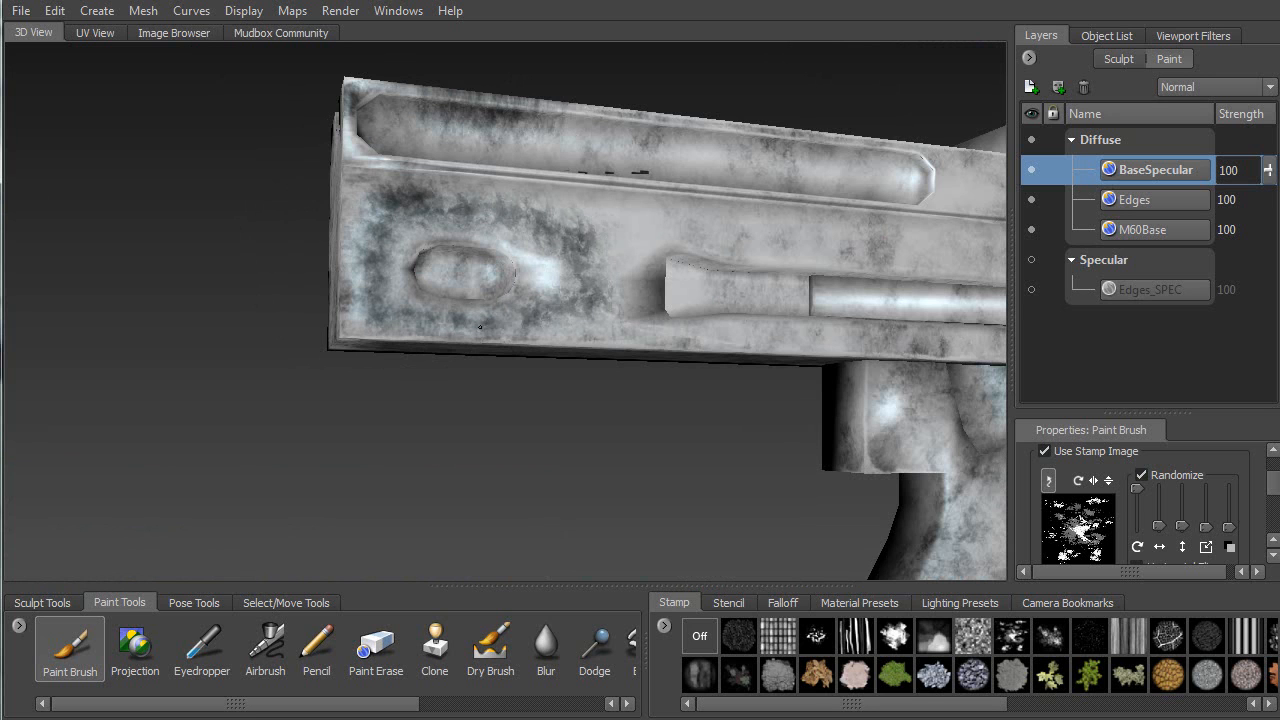
{"action": "mouse_move", "coordinate": [620, 314]}
{"action": "left_mouse_down"}
{"action": "mouse_move", "coordinate": [632, 258]}
{"action": "mouse_move", "coordinate": [540, 213]}
{"action": "mouse_move", "coordinate": [453, 192]}
{"action": "left_mouse_up"}
Darken the strips above and below the cocking handle slot and the broad rear end of its rod
{"action": "left_click_drag", "start_coordinate": [630, 238], "coordinate": [503, 251], "text": "alt"}
{"action": "left_click_drag", "start_coordinate": [360, 254], "coordinate": [635, 263]}
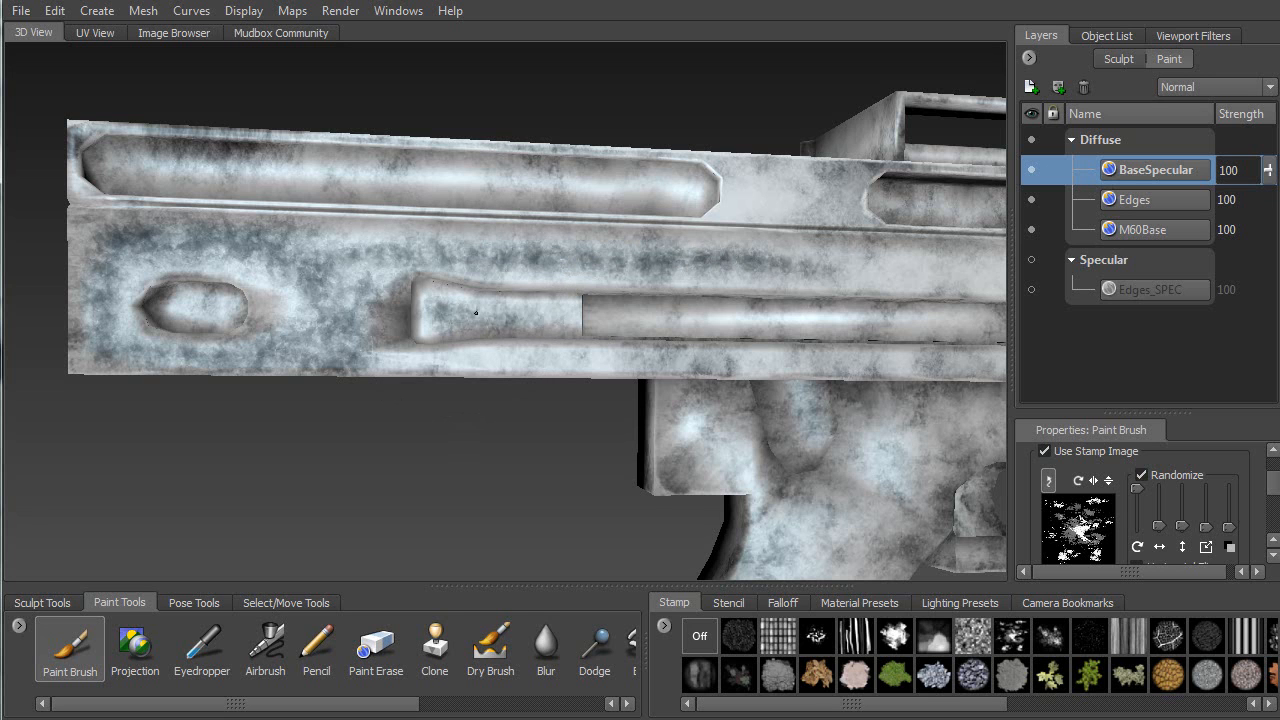
{"action": "left_click_drag", "start_coordinate": [414, 360], "coordinate": [648, 362]}
{"action": "middle_click_drag", "start_coordinate": [754, 364], "coordinate": [473, 317], "text": "alt"}
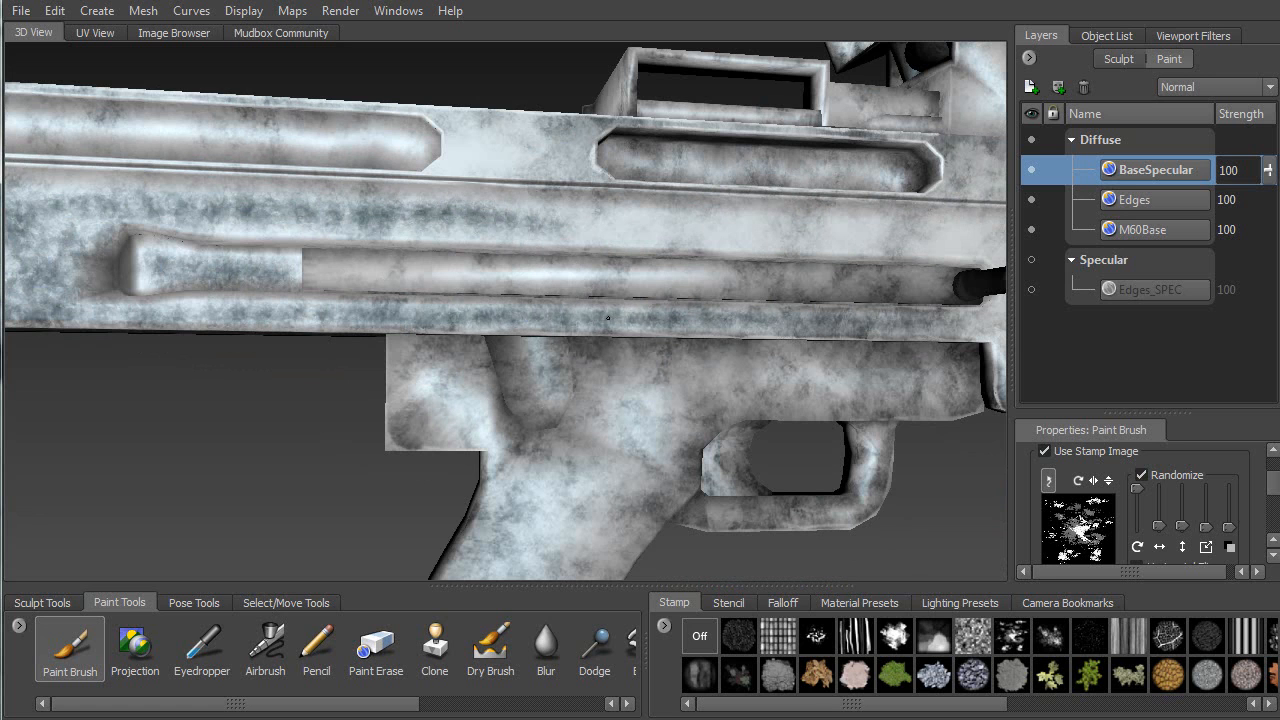
Paint a dark mottled patch on the receiver's front block beside the cocking handle and extend it rearward along the upper strip
{"action": "middle_click_drag", "start_coordinate": [702, 298], "coordinate": [514, 292], "text": "alt"}
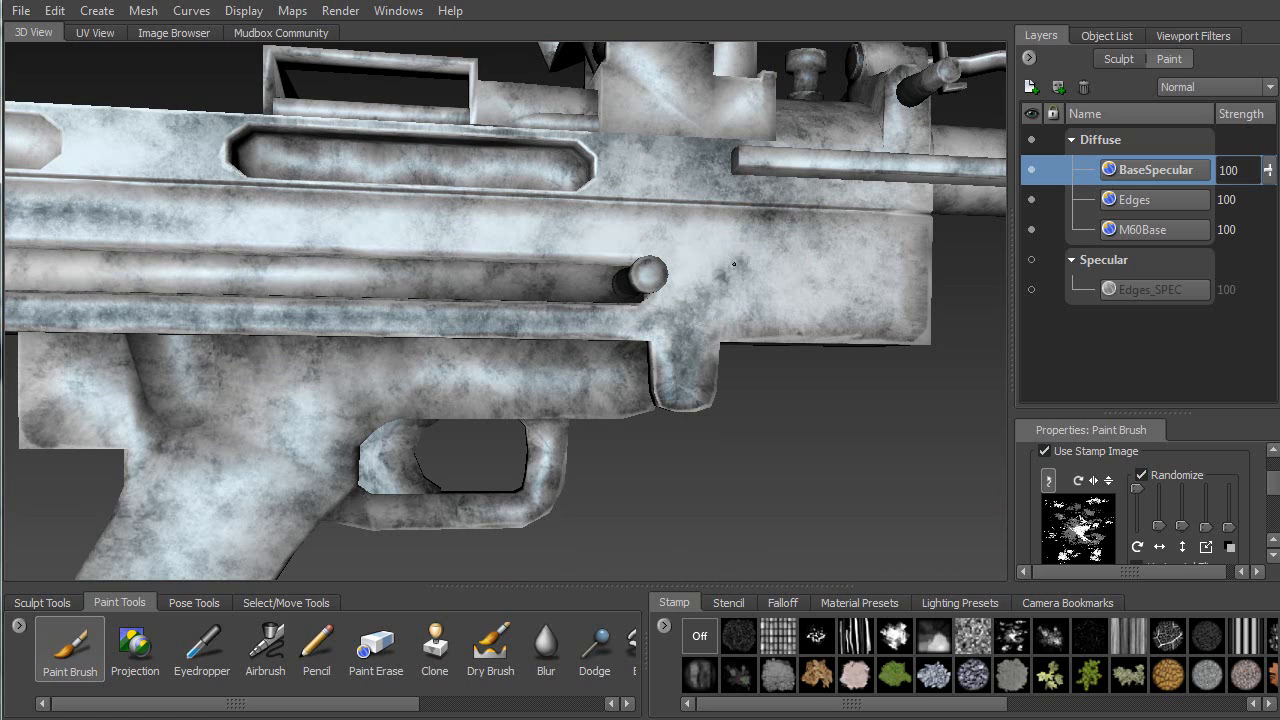
{"action": "mouse_move", "coordinate": [683, 250]}
{"action": "left_mouse_down"}
{"action": "mouse_move", "coordinate": [880, 300]}
{"action": "mouse_move", "coordinate": [850, 240]}
{"action": "mouse_move", "coordinate": [774, 297]}
{"action": "mouse_move", "coordinate": [701, 250]}
{"action": "mouse_move", "coordinate": [520, 228]}
{"action": "mouse_move", "coordinate": [270, 222]}
{"action": "mouse_move", "coordinate": [242, 235]}
{"action": "left_mouse_up"}
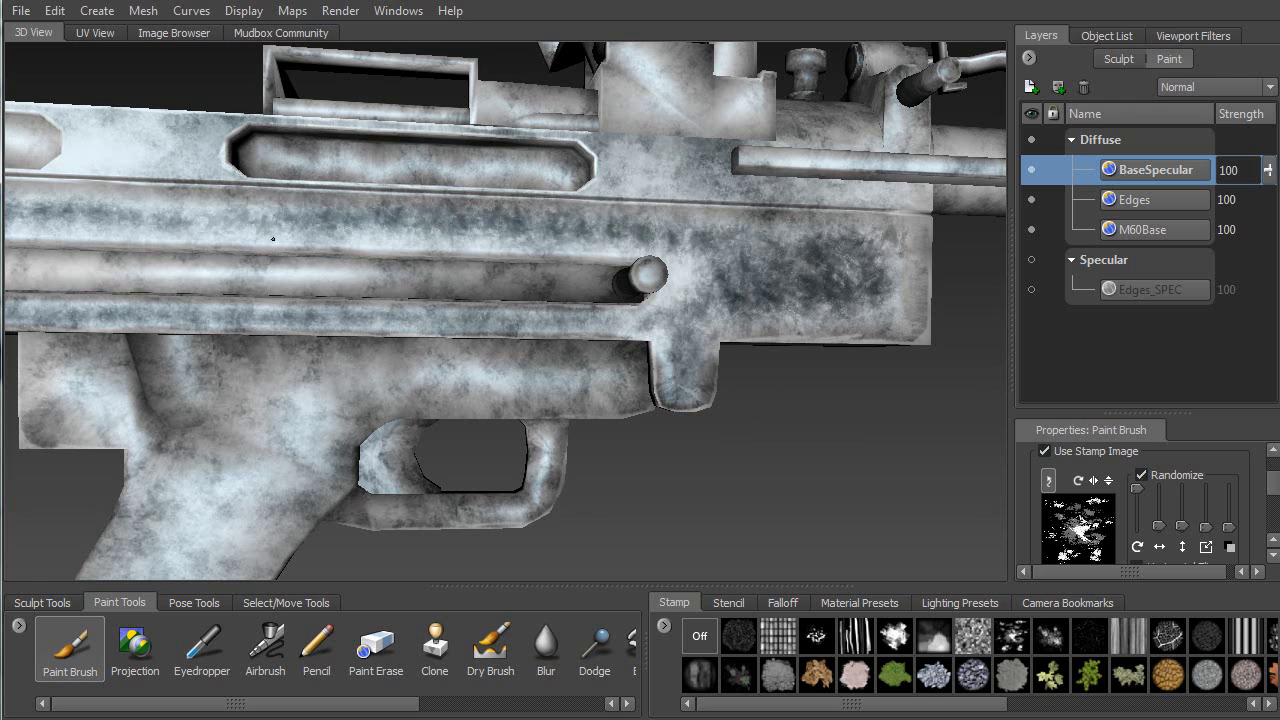
{"action": "middle_click_drag", "start_coordinate": [242, 235], "coordinate": [485, 280], "text": "alt"}
{"action": "left_click_drag", "start_coordinate": [493, 296], "coordinate": [87, 275]}
{"action": "middle_click_drag", "start_coordinate": [87, 275], "coordinate": [322, 287], "text": "alt"}
{"action": "left_click_drag", "start_coordinate": [303, 352], "coordinate": [206, 325]}
Darken the long rear recess of the receiver's upper rail and the flat section between the two recesses
{"action": "middle_click_drag", "start_coordinate": [369, 281], "coordinate": [518, 334], "text": "alt"}
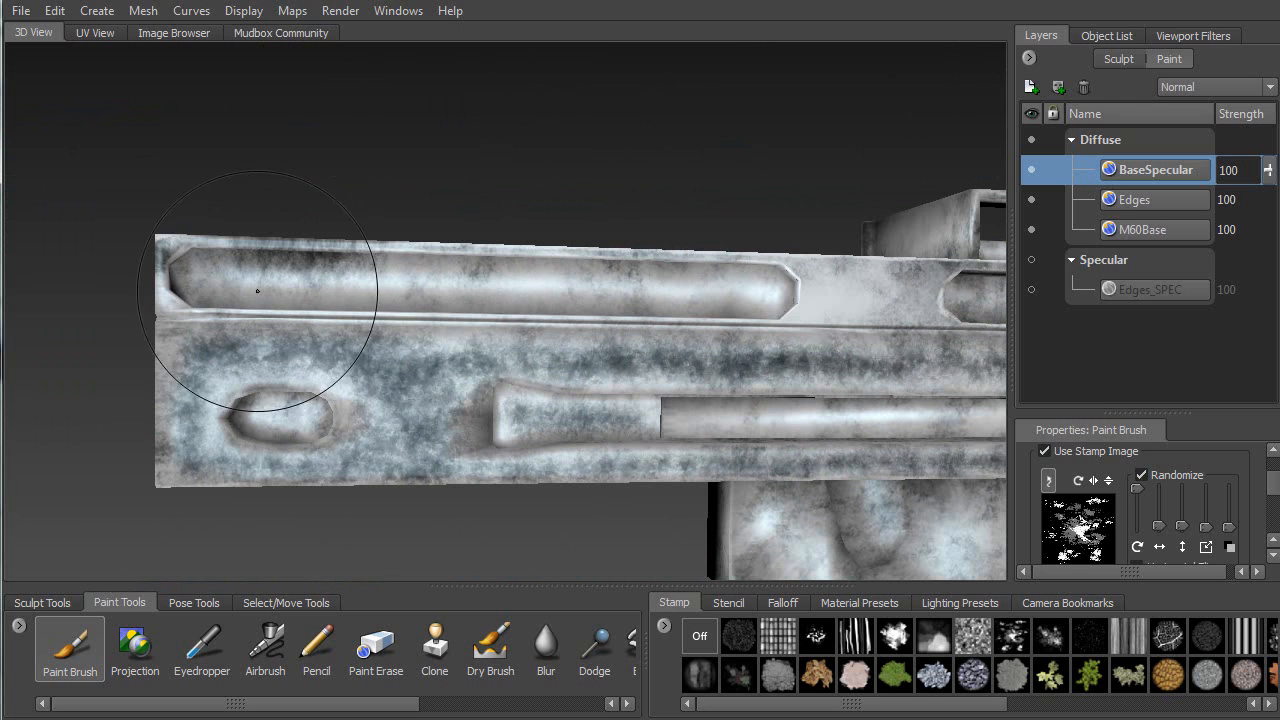
{"action": "left_click_drag", "start_coordinate": [223, 273], "coordinate": [780, 295]}
{"action": "middle_click_drag", "start_coordinate": [780, 295], "coordinate": [440, 322], "text": "alt"}
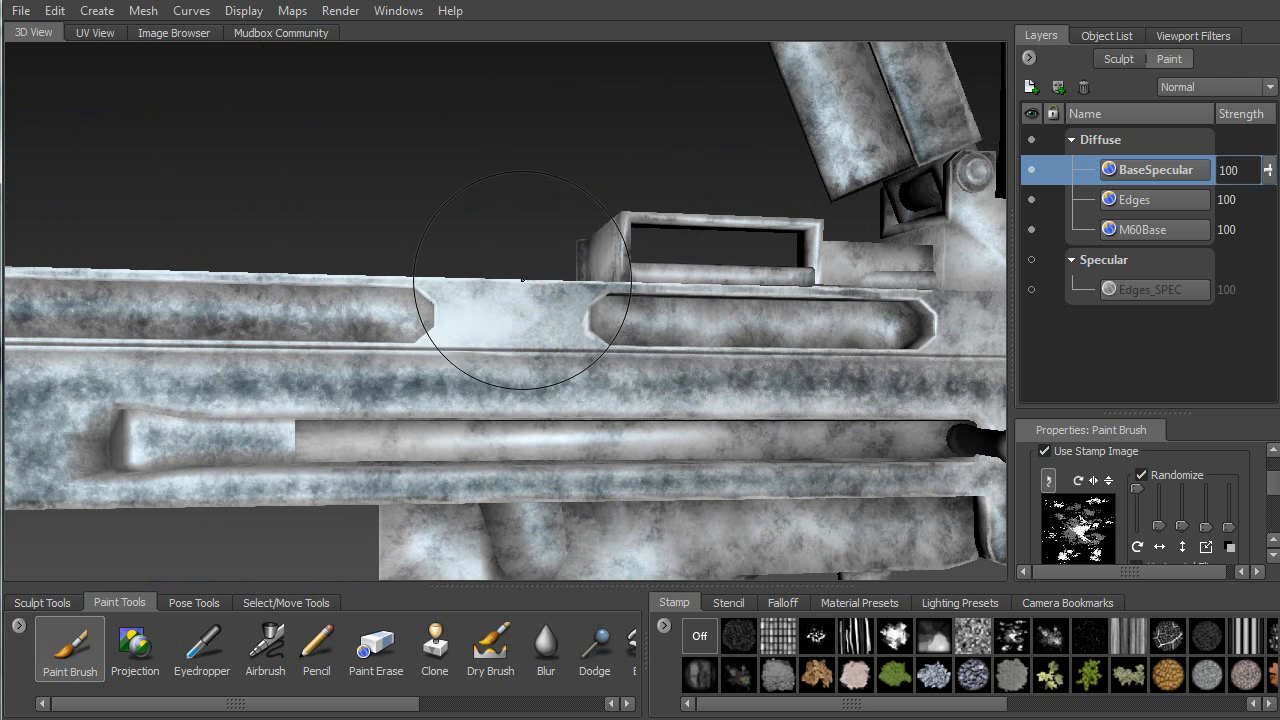
{"action": "mouse_move", "coordinate": [482, 291]}
{"action": "left_mouse_down"}
{"action": "mouse_move", "coordinate": [505, 330]}
{"action": "mouse_move", "coordinate": [540, 300]}
{"action": "mouse_move", "coordinate": [440, 310]}
{"action": "mouse_move", "coordinate": [512, 322]}
{"action": "mouse_move", "coordinate": [549, 290]}
{"action": "mouse_move", "coordinate": [465, 323]}
{"action": "left_mouse_up"}
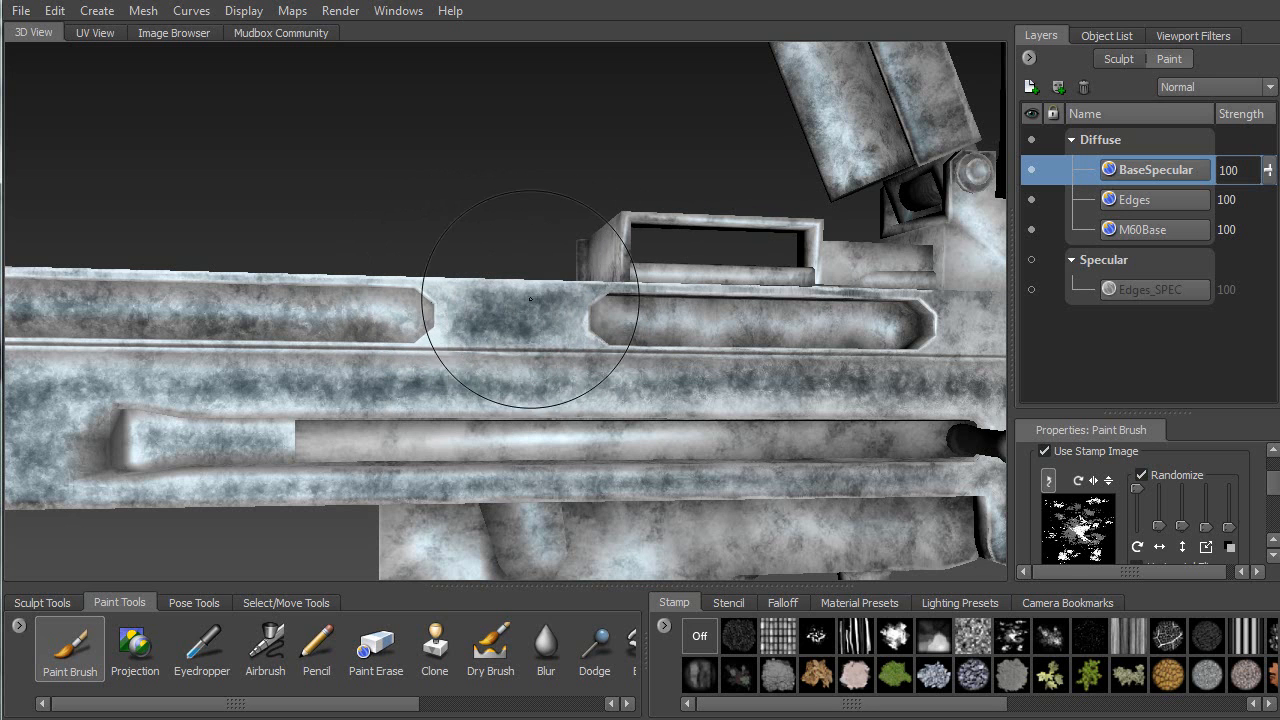
Paint dark mottling onto the upper rail's front recess and the flat area ahead of it
{"action": "middle_click_drag", "start_coordinate": [518, 307], "coordinate": [369, 287], "text": "alt"}
{"action": "left_click_drag", "start_coordinate": [632, 298], "coordinate": [632, 315]}
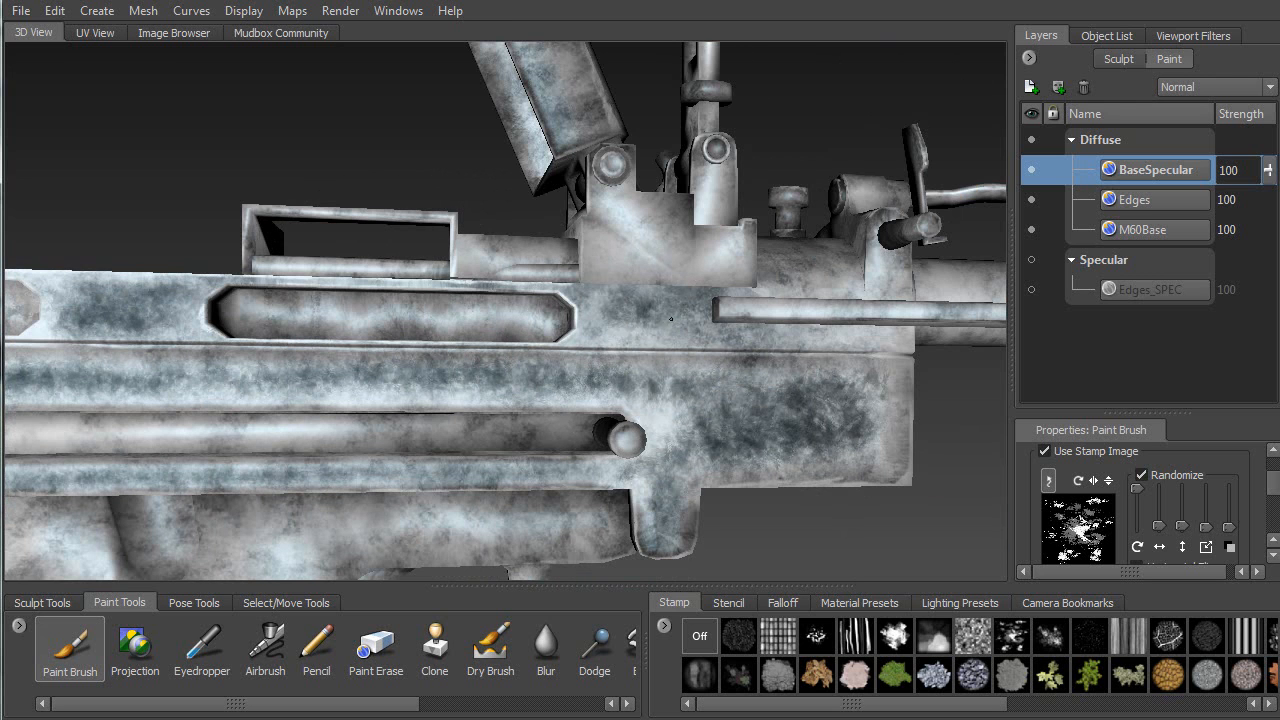
{"action": "mouse_move", "coordinate": [463, 310]}
{"action": "left_mouse_down"}
{"action": "mouse_move", "coordinate": [478, 318]}
{"action": "mouse_move", "coordinate": [288, 313]}
{"action": "left_mouse_up"}
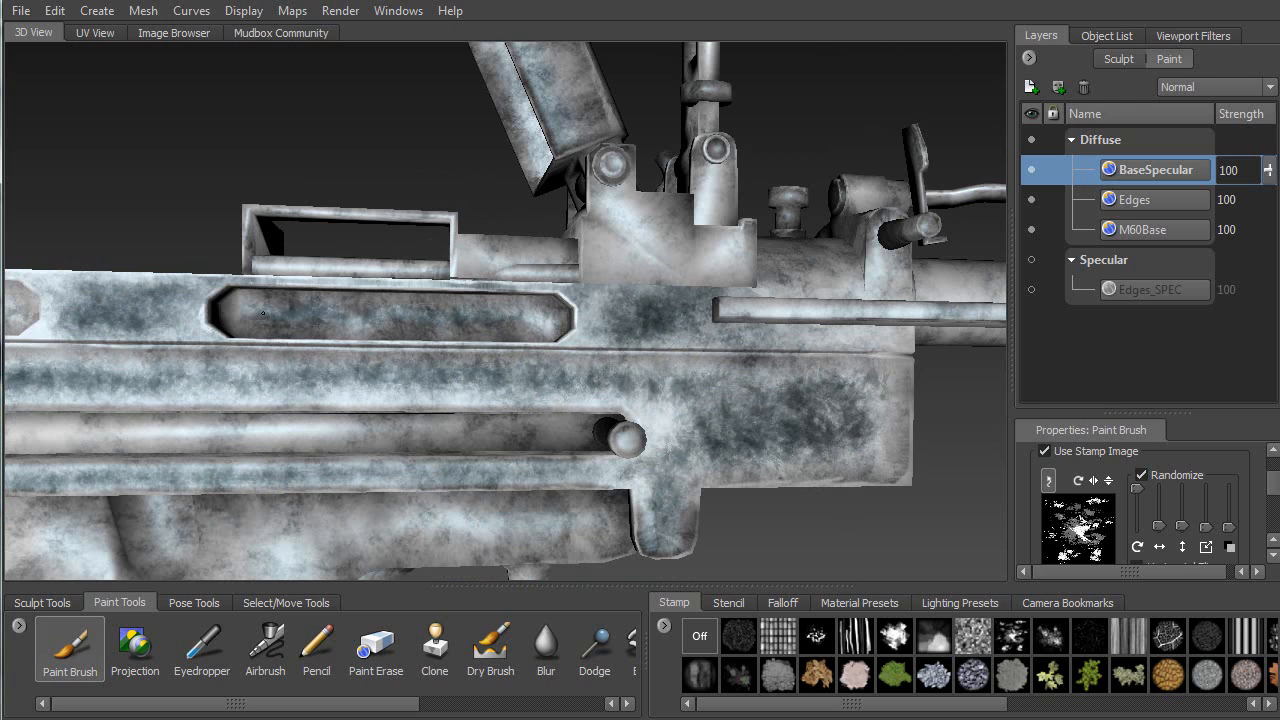
Paint dark mottled wear onto the hinge block beneath the raised feed cover, working around the gun
{"action": "left_click_drag", "start_coordinate": [397, 321], "coordinate": [416, 396], "text": "alt"}
{"action": "middle_click_drag", "start_coordinate": [443, 257], "coordinate": [332, 350], "text": "alt"}
{"action": "mouse_move", "coordinate": [462, 340]}
{"action": "left_mouse_down", "text": "alt"}
{"action": "mouse_move", "coordinate": [501, 297]}
{"action": "mouse_move", "coordinate": [605, 300]}
{"action": "mouse_move", "coordinate": [521, 255]}
{"action": "left_mouse_up", "text": "alt"}
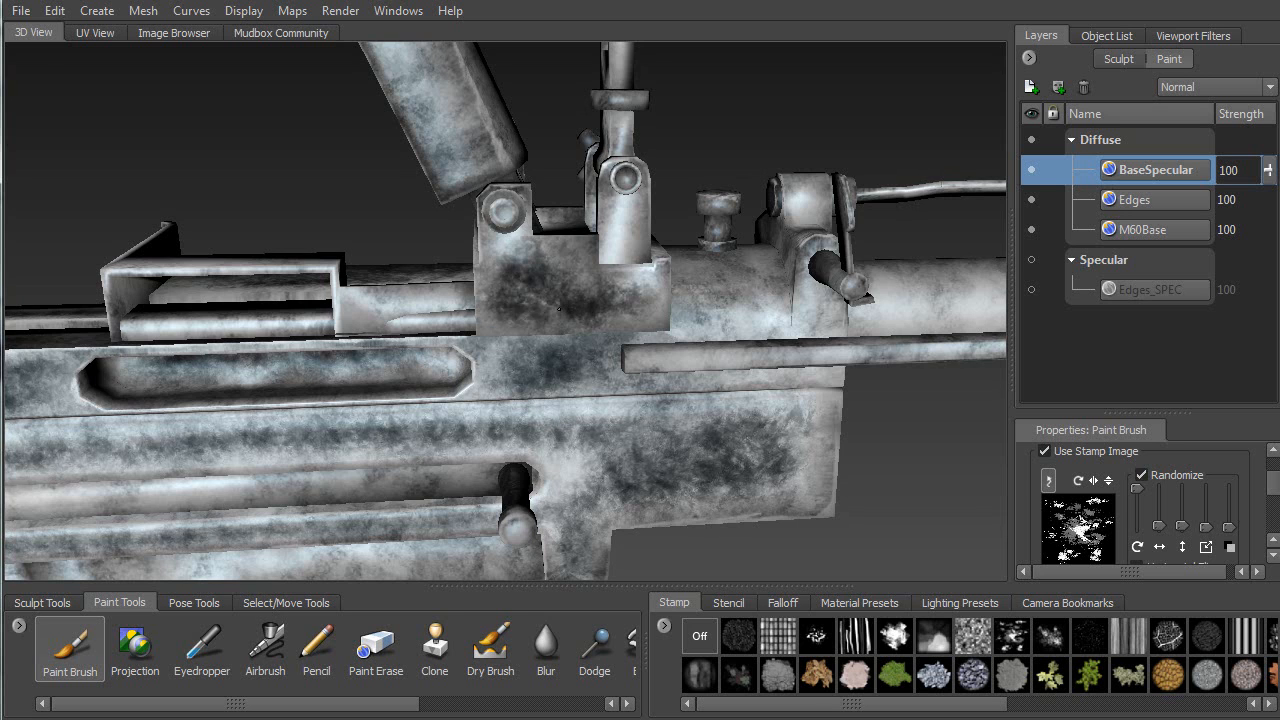
{"action": "left_click_drag", "start_coordinate": [559, 308], "coordinate": [400, 320], "text": "alt"}
{"action": "mouse_move", "coordinate": [277, 340]}
{"action": "left_mouse_down", "text": "alt"}
{"action": "mouse_move", "coordinate": [421, 343]}
{"action": "mouse_move", "coordinate": [585, 296]}
{"action": "mouse_move", "coordinate": [470, 322]}
{"action": "left_mouse_up", "text": "alt"}
{"action": "mouse_move", "coordinate": [470, 322]}
{"action": "left_mouse_down", "text": "alt"}
{"action": "mouse_move", "coordinate": [680, 298]}
{"action": "mouse_move", "coordinate": [672, 280]}
{"action": "left_mouse_up", "text": "alt"}
{"action": "mouse_move", "coordinate": [378, 391]}
{"action": "left_mouse_down"}
{"action": "mouse_move", "coordinate": [547, 401]}
{"action": "mouse_move", "coordinate": [455, 410]}
{"action": "mouse_move", "coordinate": [645, 360]}
{"action": "mouse_move", "coordinate": [680, 376]}
{"action": "left_mouse_up"}
Paint dark mottling along the middle of the raised feed cover's long rimmed face
{"action": "mouse_move", "coordinate": [501, 386]}
{"action": "left_mouse_down", "text": "alt"}
{"action": "mouse_move", "coordinate": [371, 291]}
{"action": "mouse_move", "coordinate": [300, 269]}
{"action": "mouse_move", "coordinate": [223, 267]}
{"action": "left_mouse_up", "text": "alt"}
{"action": "right_click_drag", "start_coordinate": [223, 267], "coordinate": [266, 192], "text": "alt"}
{"action": "left_click_drag", "start_coordinate": [266, 192], "coordinate": [243, 250], "text": "alt"}
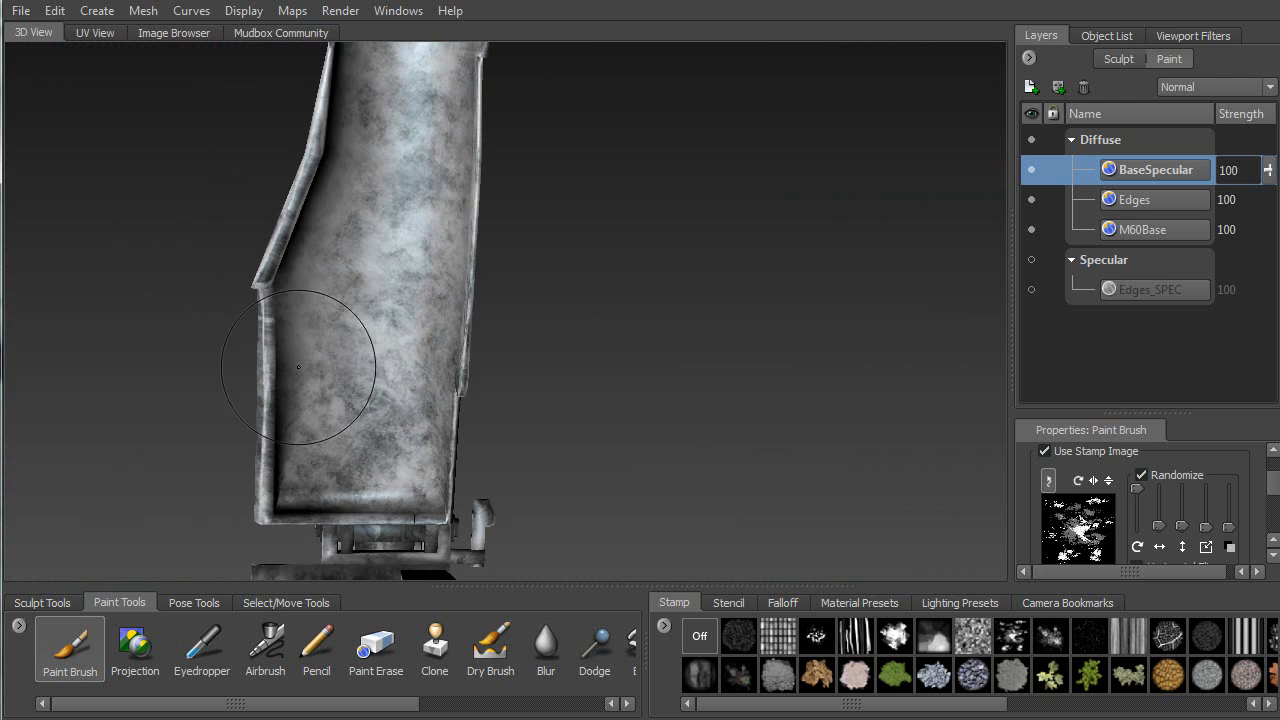
{"action": "mouse_move", "coordinate": [344, 368]}
{"action": "left_mouse_down"}
{"action": "mouse_move", "coordinate": [320, 430]}
{"action": "mouse_move", "coordinate": [400, 450]}
{"action": "mouse_move", "coordinate": [440, 300]}
{"action": "mouse_move", "coordinate": [387, 263]}
{"action": "mouse_move", "coordinate": [406, 140]}
{"action": "left_mouse_up"}
{"action": "middle_click_drag", "start_coordinate": [415, 82], "coordinate": [359, 295], "text": "alt"}
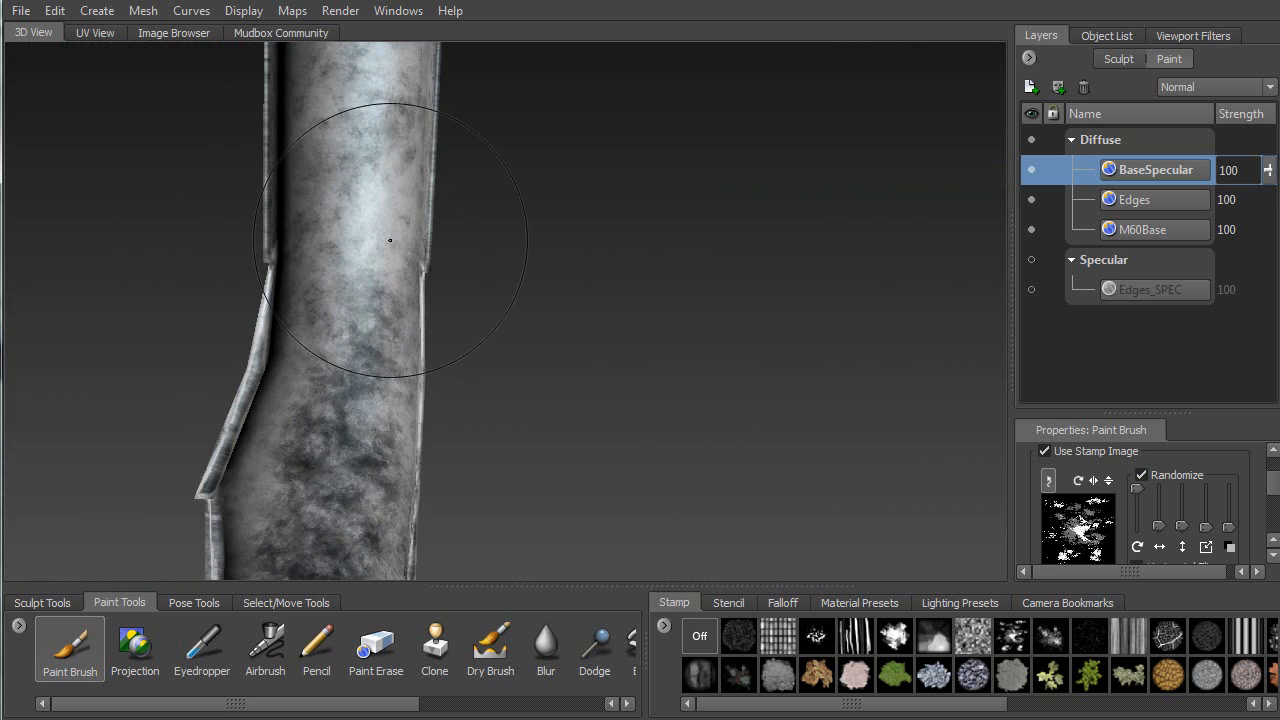
{"action": "mouse_move", "coordinate": [360, 119]}
{"action": "left_mouse_down"}
{"action": "mouse_move", "coordinate": [358, 240]}
{"action": "mouse_move", "coordinate": [330, 390]}
{"action": "left_mouse_up"}
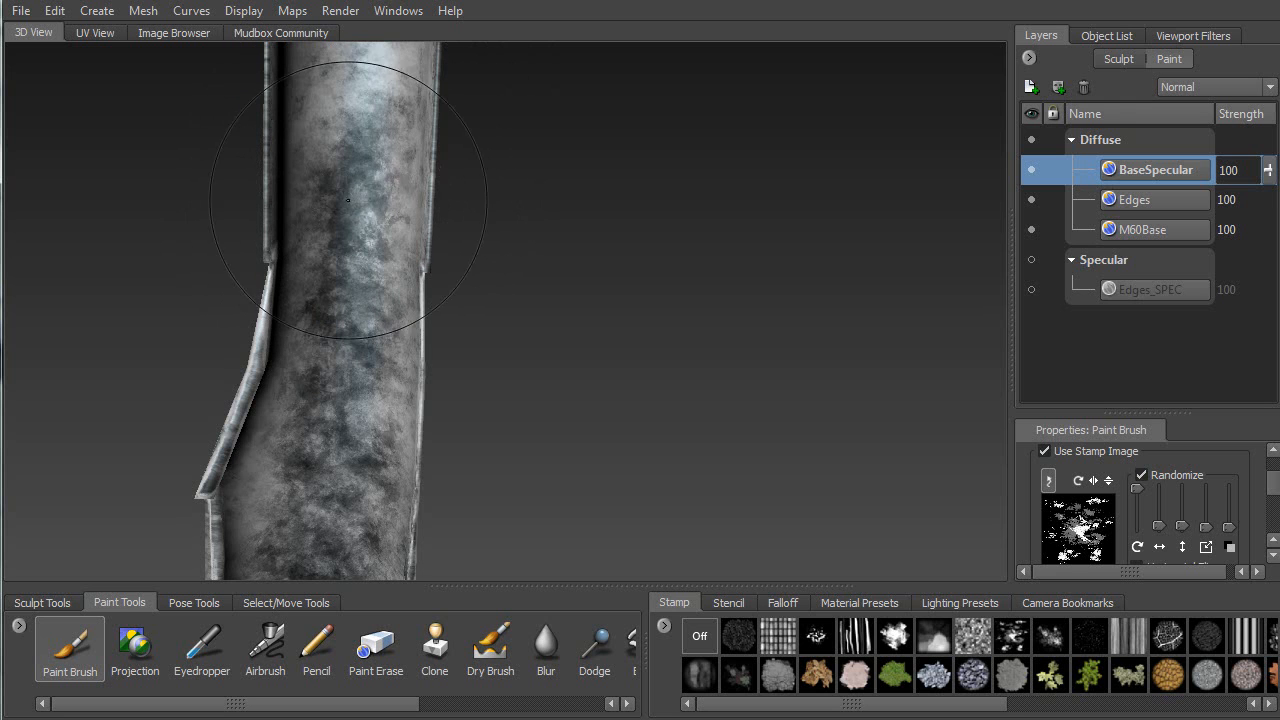
{"action": "left_click_drag", "start_coordinate": [340, 211], "coordinate": [303, 247], "text": "alt"}
{"action": "mouse_move", "coordinate": [254, 163]}
{"action": "left_mouse_down"}
{"action": "mouse_move", "coordinate": [290, 400]}
{"action": "mouse_move", "coordinate": [330, 160]}
{"action": "mouse_move", "coordinate": [300, 340]}
{"action": "mouse_move", "coordinate": [268, 174]}
{"action": "mouse_move", "coordinate": [354, 273]}
{"action": "left_mouse_up"}
{"action": "mouse_move", "coordinate": [346, 155]}
{"action": "left_mouse_down"}
{"action": "mouse_move", "coordinate": [330, 180]}
{"action": "mouse_move", "coordinate": [345, 260]}
{"action": "mouse_move", "coordinate": [318, 300]}
{"action": "mouse_move", "coordinate": [332, 398]}
{"action": "left_mouse_up"}
Add dark mottling to the next faces of the raised feed cover while turning around it
{"action": "left_click_drag", "start_coordinate": [332, 398], "coordinate": [437, 451], "text": "alt"}
{"action": "middle_click_drag", "start_coordinate": [430, 452], "coordinate": [554, 267], "text": "alt"}
{"action": "left_click_drag", "start_coordinate": [554, 267], "coordinate": [619, 324], "text": "alt"}
{"action": "mouse_move", "coordinate": [573, 430]}
{"action": "left_mouse_down"}
{"action": "mouse_move", "coordinate": [622, 342]}
{"action": "mouse_move", "coordinate": [610, 132]}
{"action": "left_mouse_up"}
{"action": "left_click_drag", "start_coordinate": [606, 132], "coordinate": [457, 299], "text": "alt"}
{"action": "mouse_move", "coordinate": [443, 110]}
{"action": "left_mouse_down"}
{"action": "mouse_move", "coordinate": [432, 330]}
{"action": "mouse_move", "coordinate": [603, 297]}
{"action": "mouse_move", "coordinate": [513, 271]}
{"action": "left_mouse_up"}
Paint dark mottling down the full length of the raised feed cover's adjoining face
{"action": "left_click_drag", "start_coordinate": [367, 520], "coordinate": [556, 125]}
{"action": "middle_click_drag", "start_coordinate": [556, 125], "coordinate": [394, 358], "text": "alt"}
{"action": "left_click_drag", "start_coordinate": [376, 372], "coordinate": [438, 295]}
{"action": "middle_click_drag", "start_coordinate": [468, 170], "coordinate": [385, 352], "text": "alt"}
{"action": "left_click_drag", "start_coordinate": [403, 215], "coordinate": [380, 345]}
Darken the remaining light areas on the feed cover and the parts around it with short mottled strokes
{"action": "left_click_drag", "start_coordinate": [450, 312], "coordinate": [377, 286], "text": "alt"}
{"action": "mouse_move", "coordinate": [397, 178]}
{"action": "left_mouse_down"}
{"action": "mouse_move", "coordinate": [396, 155]}
{"action": "mouse_move", "coordinate": [416, 175]}
{"action": "mouse_move", "coordinate": [420, 325]}
{"action": "mouse_move", "coordinate": [398, 322]}
{"action": "mouse_move", "coordinate": [400, 138]}
{"action": "mouse_move", "coordinate": [467, 135]}
{"action": "mouse_move", "coordinate": [470, 184]}
{"action": "left_mouse_up"}
{"action": "left_click_drag", "start_coordinate": [404, 339], "coordinate": [397, 447], "text": "alt"}
{"action": "mouse_move", "coordinate": [619, 224]}
{"action": "left_mouse_down"}
{"action": "mouse_move", "coordinate": [615, 262]}
{"action": "mouse_move", "coordinate": [652, 410]}
{"action": "mouse_move", "coordinate": [622, 295]}
{"action": "left_mouse_up"}
{"action": "left_click_drag", "start_coordinate": [507, 168], "coordinate": [516, 112]}
{"action": "mouse_move", "coordinate": [300, 240]}
{"action": "left_mouse_down", "text": "alt"}
{"action": "mouse_move", "coordinate": [360, 246]}
{"action": "mouse_move", "coordinate": [380, 277]}
{"action": "mouse_move", "coordinate": [426, 285]}
{"action": "left_mouse_up", "text": "alt"}
{"action": "left_click_drag", "start_coordinate": [456, 229], "coordinate": [508, 266]}
Paint dark mottling above and below the raised ridge on the feed cover and along its narrow side
{"action": "left_click_drag", "start_coordinate": [495, 210], "coordinate": [583, 326], "text": "alt"}
{"action": "mouse_move", "coordinate": [563, 266]}
{"action": "left_mouse_down"}
{"action": "mouse_move", "coordinate": [492, 410]}
{"action": "mouse_move", "coordinate": [575, 200]}
{"action": "mouse_move", "coordinate": [486, 426]}
{"action": "left_mouse_up"}
{"action": "left_click_drag", "start_coordinate": [520, 400], "coordinate": [435, 275], "text": "alt"}
{"action": "left_click_drag", "start_coordinate": [441, 339], "coordinate": [409, 421]}
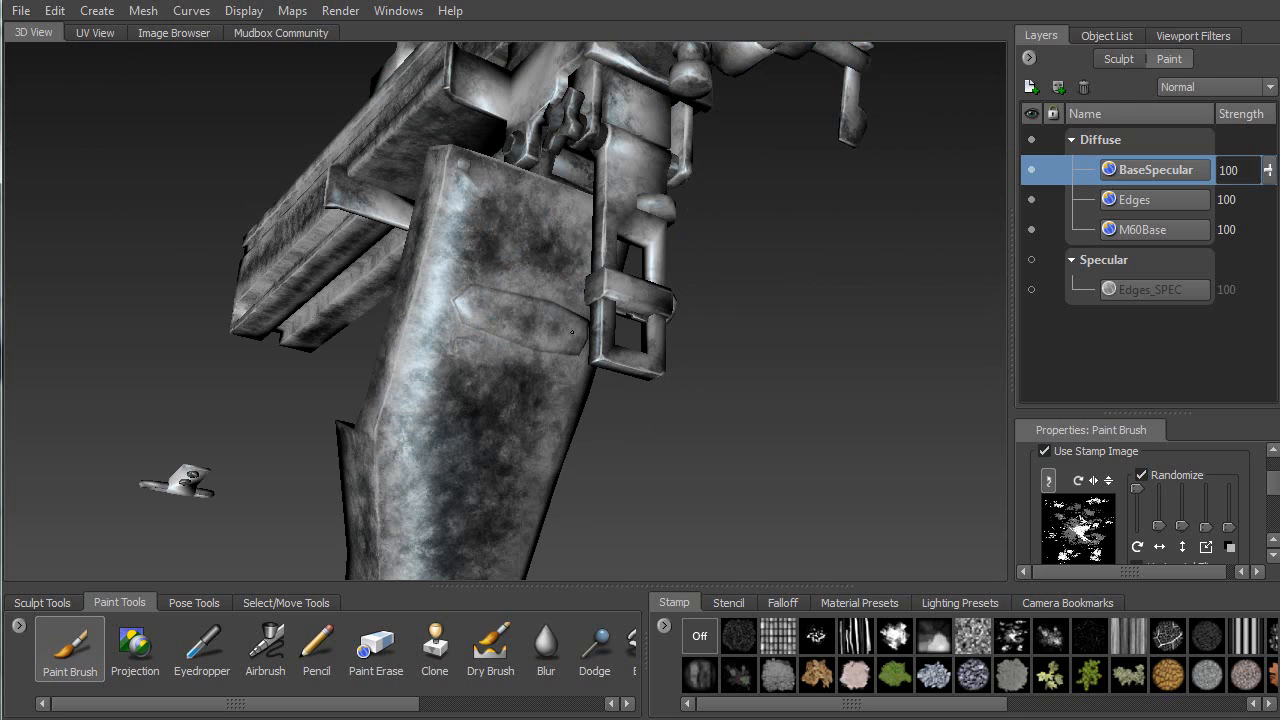
{"action": "mouse_move", "coordinate": [573, 334]}
{"action": "left_mouse_down", "text": "alt"}
{"action": "mouse_move", "coordinate": [399, 300]}
{"action": "mouse_move", "coordinate": [534, 396]}
{"action": "mouse_move", "coordinate": [503, 560]}
{"action": "left_mouse_up", "text": "alt"}
{"action": "mouse_move", "coordinate": [668, 306]}
{"action": "left_mouse_down"}
{"action": "mouse_move", "coordinate": [727, 170]}
{"action": "mouse_move", "coordinate": [662, 272]}
{"action": "left_mouse_up"}
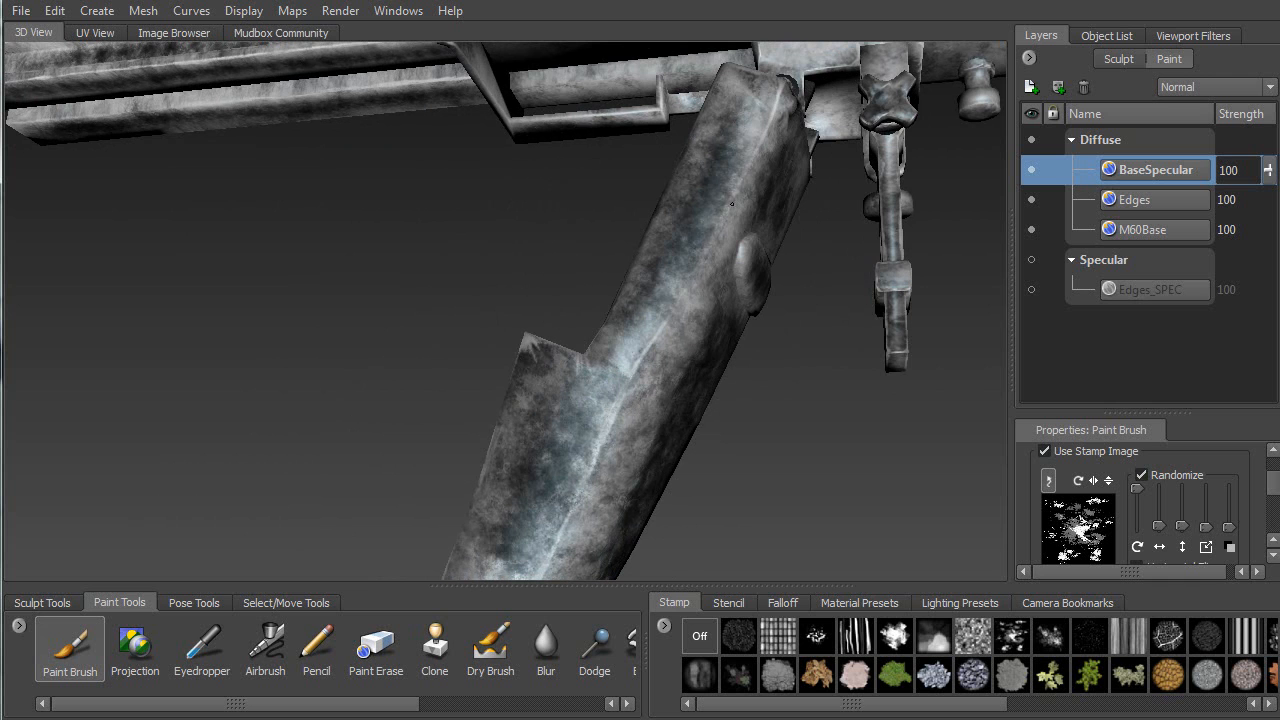
Touch up the lower surfaces around the receiver with dark mottling
{"action": "mouse_move", "coordinate": [645, 299]}
{"action": "left_mouse_down", "text": "alt"}
{"action": "mouse_move", "coordinate": [548, 280]}
{"action": "mouse_move", "coordinate": [494, 490]}
{"action": "mouse_move", "coordinate": [507, 425]}
{"action": "left_mouse_up", "text": "alt"}
{"action": "mouse_move", "coordinate": [507, 425]}
{"action": "left_mouse_down", "text": "alt"}
{"action": "mouse_move", "coordinate": [583, 437]}
{"action": "mouse_move", "coordinate": [557, 428]}
{"action": "left_mouse_up", "text": "alt"}
{"action": "right_click_drag", "start_coordinate": [557, 428], "coordinate": [568, 286], "text": "alt"}
{"action": "mouse_move", "coordinate": [477, 376]}
{"action": "left_mouse_down", "text": "alt"}
{"action": "mouse_move", "coordinate": [438, 328]}
{"action": "mouse_move", "coordinate": [690, 213]}
{"action": "mouse_move", "coordinate": [677, 207]}
{"action": "left_mouse_up", "text": "alt"}
{"action": "left_click_drag", "start_coordinate": [770, 80], "coordinate": [516, 245], "text": "alt"}
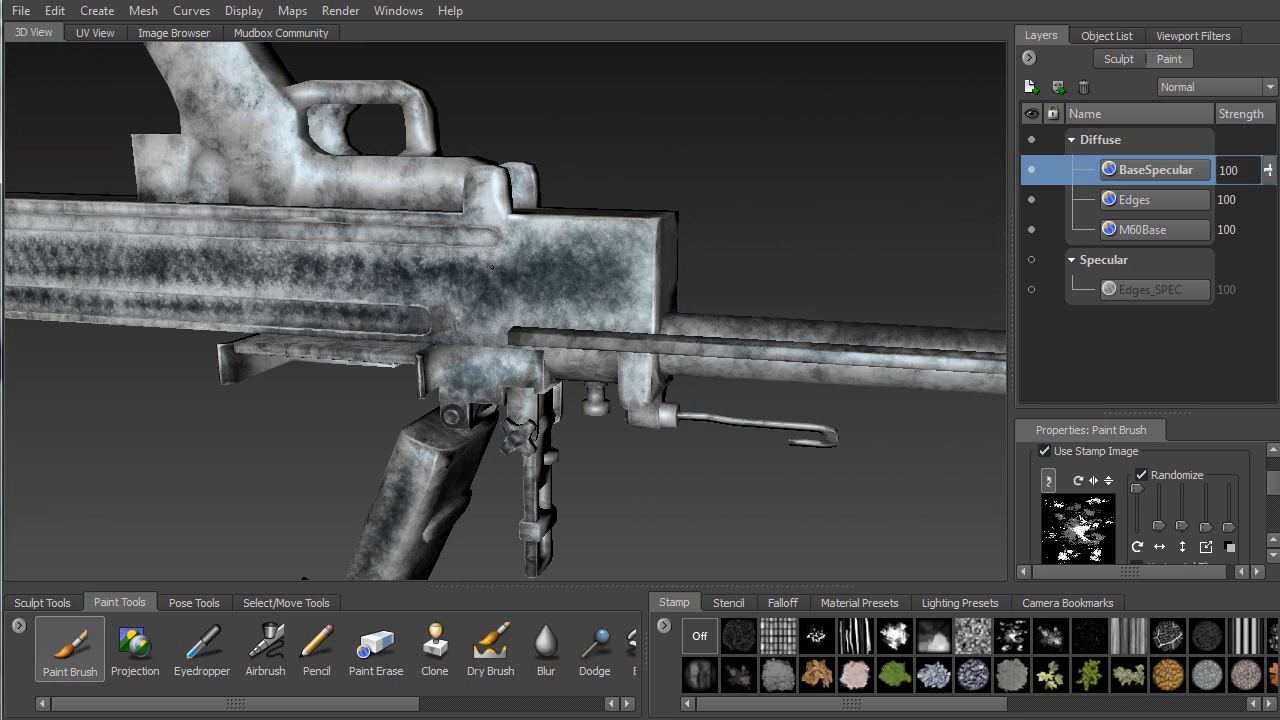
{"action": "left_click_drag", "start_coordinate": [407, 122], "coordinate": [560, 220], "text": "alt"}
{"action": "left_click_drag", "start_coordinate": [512, 332], "coordinate": [500, 368]}
{"action": "left_click_drag", "start_coordinate": [554, 333], "coordinate": [624, 357]}
{"action": "mouse_move", "coordinate": [753, 363]}
{"action": "left_mouse_down"}
{"action": "mouse_move", "coordinate": [776, 360]}
{"action": "mouse_move", "coordinate": [712, 352]}
{"action": "left_mouse_up"}
Paint dark mottling onto the underside of the receiver's front block and its front face below the barrel
{"action": "left_click_drag", "start_coordinate": [606, 348], "coordinate": [747, 447], "text": "alt"}
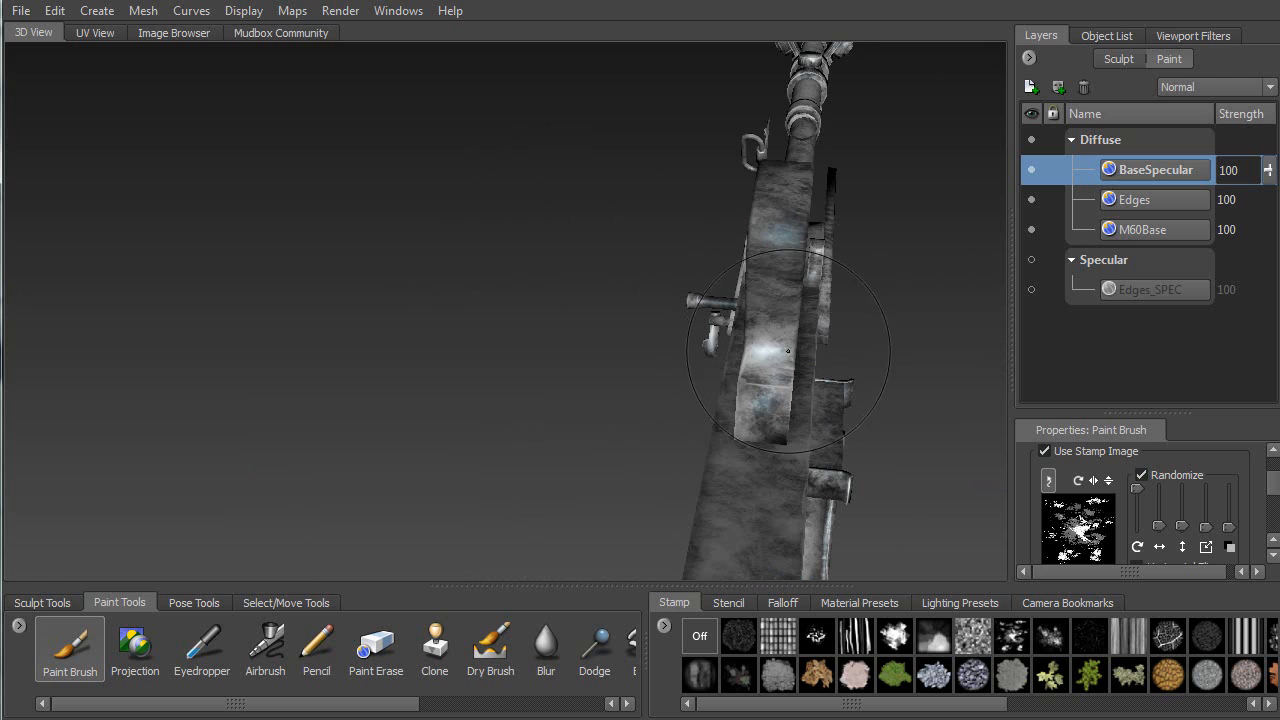
{"action": "mouse_move", "coordinate": [766, 298]}
{"action": "left_mouse_down", "text": "alt"}
{"action": "mouse_move", "coordinate": [751, 430]}
{"action": "mouse_move", "coordinate": [778, 405]}
{"action": "mouse_move", "coordinate": [831, 287]}
{"action": "left_mouse_up", "text": "alt"}
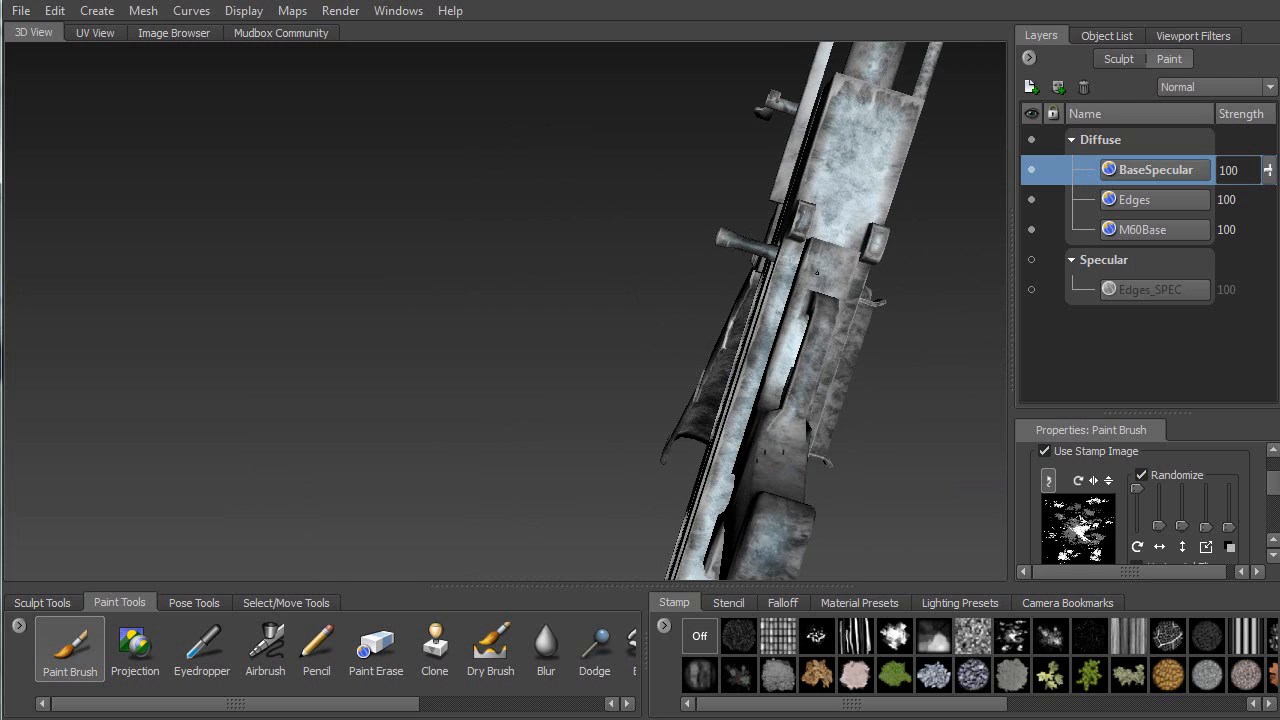
{"action": "mouse_move", "coordinate": [820, 182]}
{"action": "left_mouse_down"}
{"action": "mouse_move", "coordinate": [845, 115]}
{"action": "mouse_move", "coordinate": [870, 200]}
{"action": "mouse_move", "coordinate": [880, 165]}
{"action": "mouse_move", "coordinate": [830, 150]}
{"action": "mouse_move", "coordinate": [700, 270]}
{"action": "mouse_move", "coordinate": [560, 320]}
{"action": "mouse_move", "coordinate": [328, 255]}
{"action": "mouse_move", "coordinate": [360, 231]}
{"action": "left_mouse_up"}
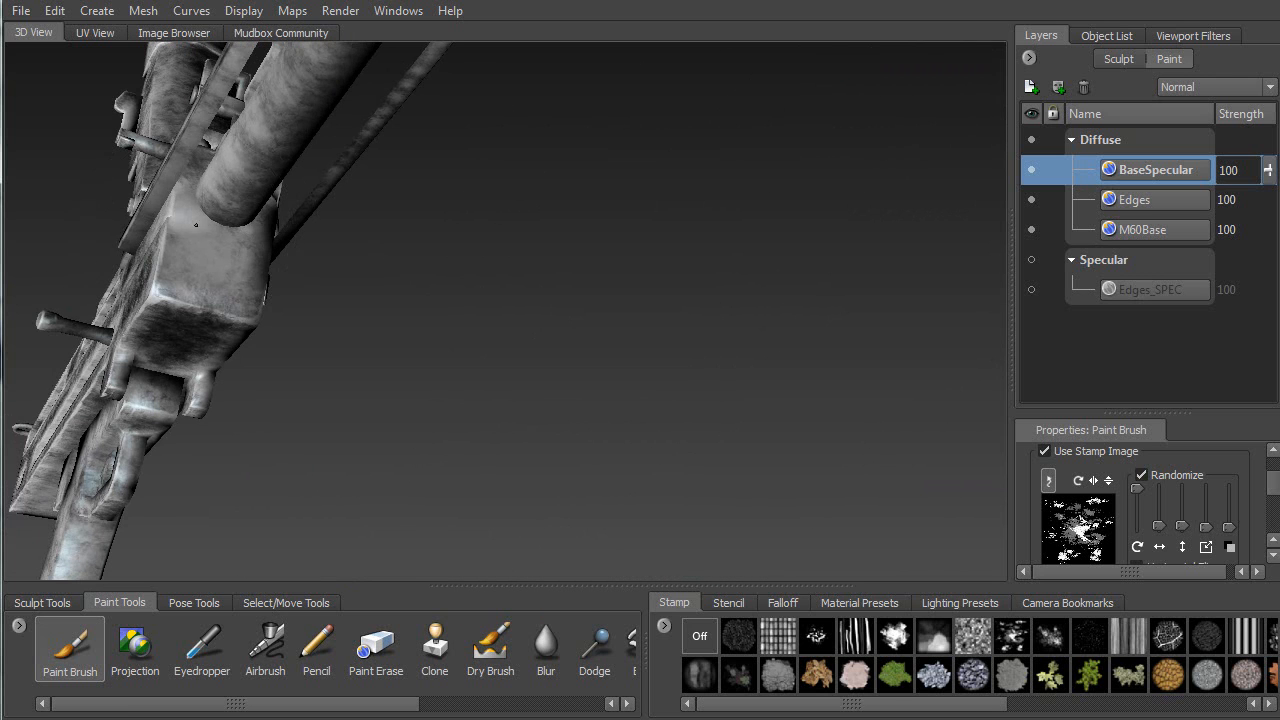
{"action": "mouse_move", "coordinate": [213, 248]}
{"action": "left_mouse_down"}
{"action": "mouse_move", "coordinate": [222, 262]}
{"action": "mouse_move", "coordinate": [195, 264]}
{"action": "mouse_move", "coordinate": [215, 272]}
{"action": "left_mouse_up"}
Touch up the strip above the cocking handle slot and the area around the receiver's rear oval recess
{"action": "mouse_move", "coordinate": [215, 272]}
{"action": "left_mouse_down", "text": "alt"}
{"action": "mouse_move", "coordinate": [411, 314]}
{"action": "mouse_move", "coordinate": [511, 362]}
{"action": "mouse_move", "coordinate": [377, 380]}
{"action": "mouse_move", "coordinate": [374, 340]}
{"action": "mouse_move", "coordinate": [557, 335]}
{"action": "left_mouse_up", "text": "alt"}
{"action": "middle_click_drag", "start_coordinate": [531, 300], "coordinate": [655, 292], "text": "alt"}
{"action": "mouse_move", "coordinate": [400, 234]}
{"action": "left_mouse_down"}
{"action": "mouse_move", "coordinate": [290, 236]}
{"action": "mouse_move", "coordinate": [262, 300]}
{"action": "mouse_move", "coordinate": [204, 252]}
{"action": "left_mouse_up"}
{"action": "left_click_drag", "start_coordinate": [166, 304], "coordinate": [168, 297]}
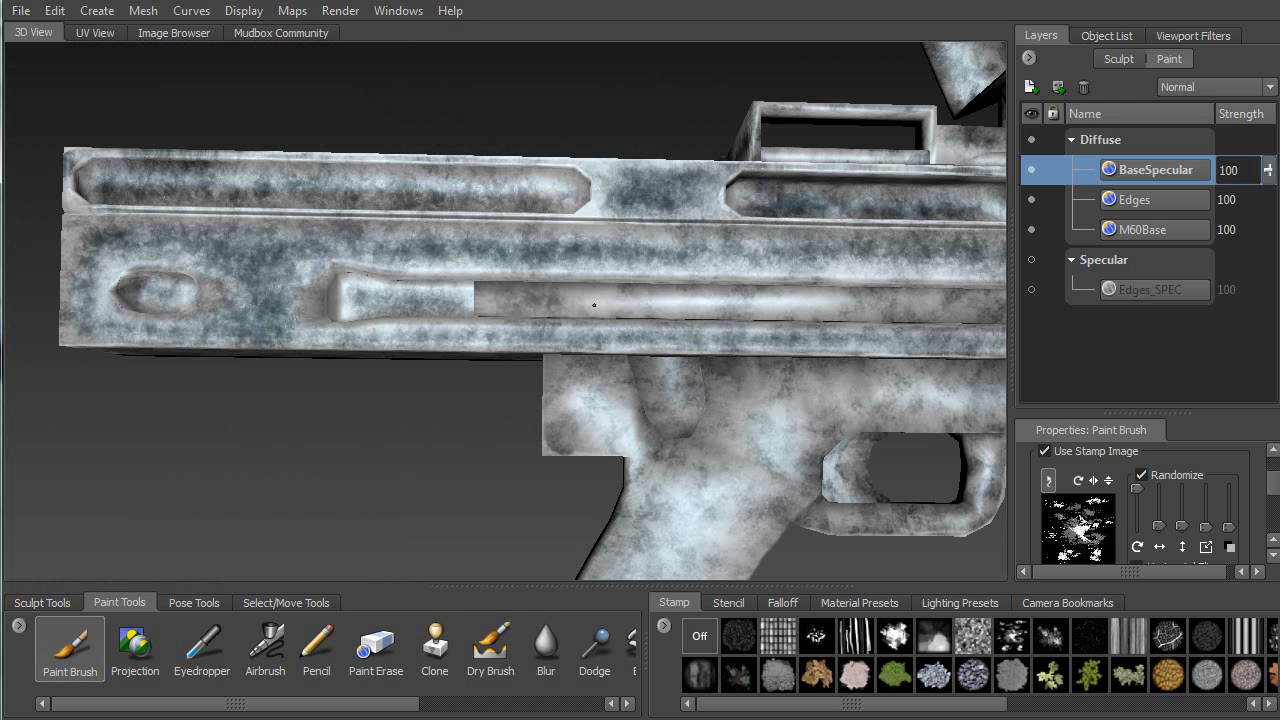
Paint dark mottling along the recessed cocking handle slot on the side of the receiver
{"action": "left_click_drag", "start_coordinate": [643, 304], "coordinate": [820, 307]}
{"action": "middle_click_drag", "start_coordinate": [643, 270], "coordinate": [357, 252], "text": "alt"}
{"action": "mouse_move", "coordinate": [586, 295]}
{"action": "left_mouse_down"}
{"action": "mouse_move", "coordinate": [535, 288]}
{"action": "mouse_move", "coordinate": [738, 294]}
{"action": "left_mouse_up"}
Add dark mottling to the trigger housing's rear block and the strip above the trigger guard
{"action": "mouse_move", "coordinate": [319, 348]}
{"action": "left_mouse_down"}
{"action": "mouse_move", "coordinate": [298, 398]}
{"action": "mouse_move", "coordinate": [308, 402]}
{"action": "left_mouse_up"}
{"action": "left_click_drag", "start_coordinate": [396, 397], "coordinate": [396, 392]}
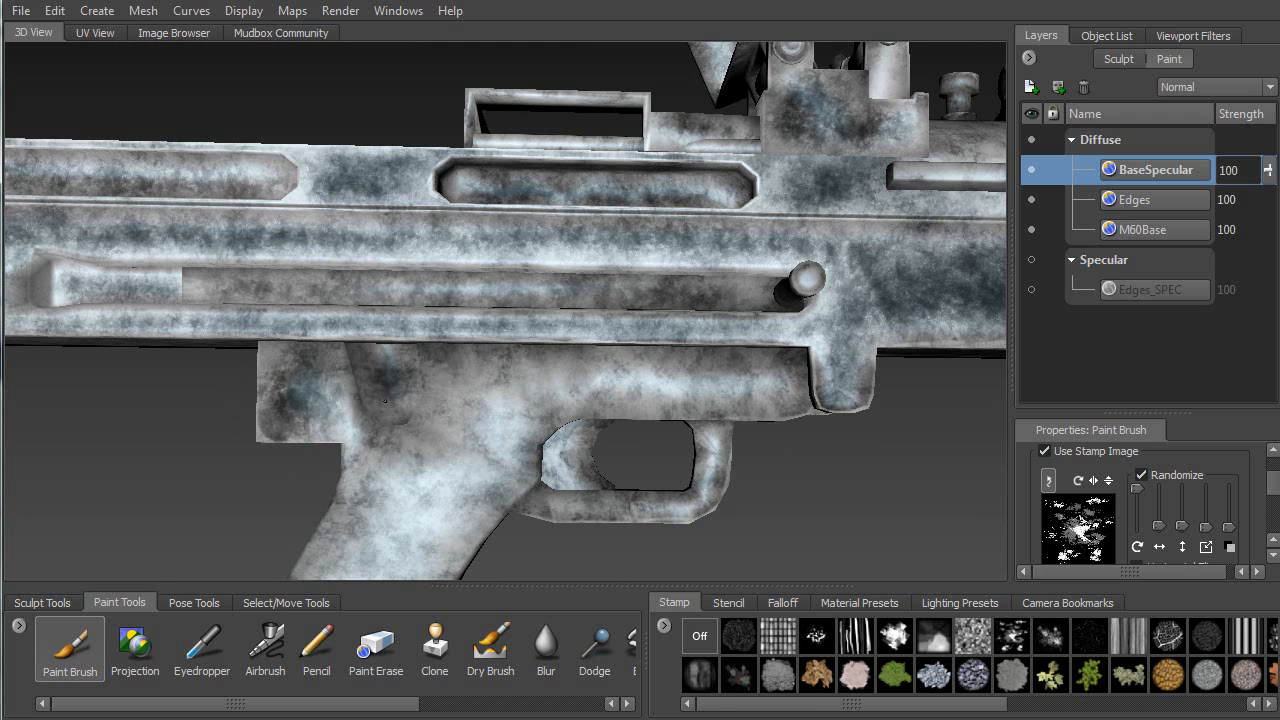
{"action": "mouse_move", "coordinate": [585, 380]}
{"action": "left_mouse_down"}
{"action": "mouse_move", "coordinate": [550, 376]}
{"action": "mouse_move", "coordinate": [700, 378]}
{"action": "mouse_move", "coordinate": [514, 371]}
{"action": "left_mouse_up"}
Paint dark mottling down the pistol grip and along the underside of the receiver behind it
{"action": "middle_click_drag", "start_coordinate": [514, 371], "coordinate": [651, 208], "text": "alt"}
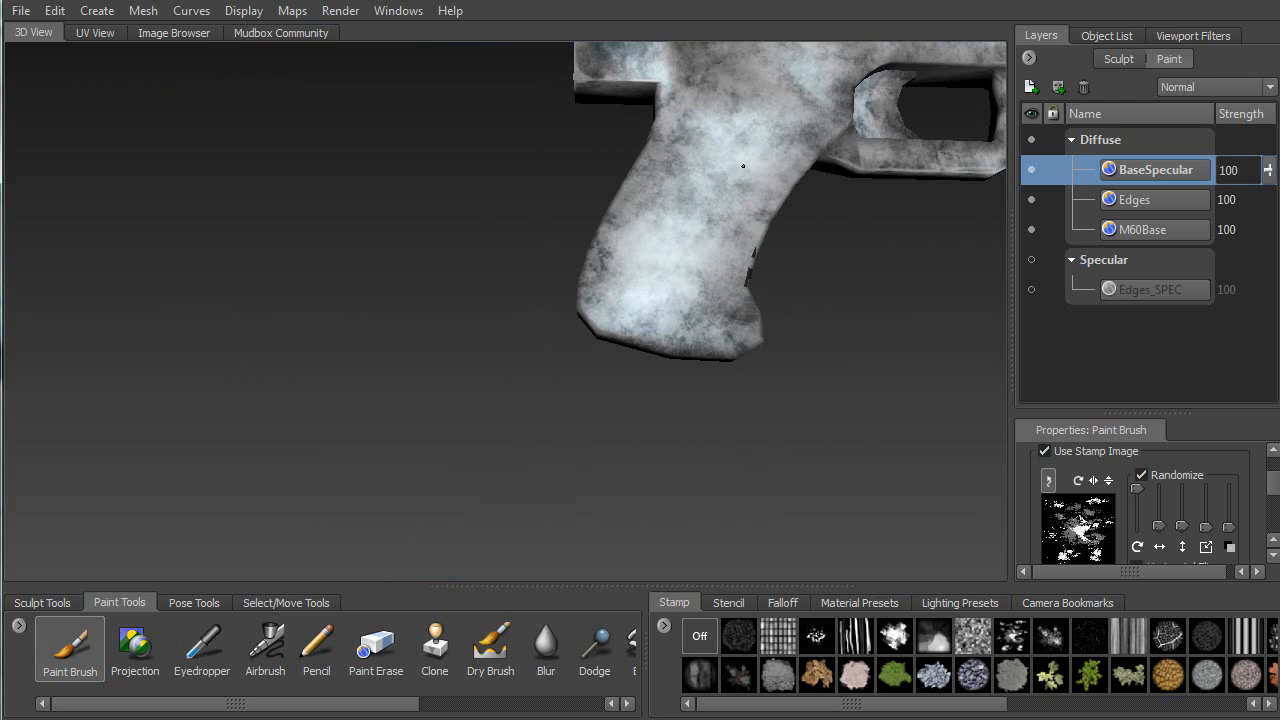
{"action": "mouse_move", "coordinate": [669, 190]}
{"action": "left_mouse_down", "text": "alt"}
{"action": "mouse_move", "coordinate": [365, 187]}
{"action": "mouse_move", "coordinate": [420, 180]}
{"action": "left_mouse_up", "text": "alt"}
{"action": "mouse_move", "coordinate": [422, 110]}
{"action": "left_mouse_down"}
{"action": "mouse_move", "coordinate": [420, 230]}
{"action": "mouse_move", "coordinate": [432, 200]}
{"action": "left_mouse_up"}
{"action": "mouse_move", "coordinate": [425, 290]}
{"action": "left_mouse_down", "text": "alt"}
{"action": "mouse_move", "coordinate": [444, 106]}
{"action": "mouse_move", "coordinate": [496, 215]}
{"action": "mouse_move", "coordinate": [502, 325]}
{"action": "mouse_move", "coordinate": [480, 120]}
{"action": "left_mouse_up", "text": "alt"}
{"action": "middle_click_drag", "start_coordinate": [467, 75], "coordinate": [392, 187], "text": "alt"}
{"action": "mouse_move", "coordinate": [407, 243]}
{"action": "left_mouse_down"}
{"action": "mouse_move", "coordinate": [405, 280]}
{"action": "mouse_move", "coordinate": [430, 175]}
{"action": "mouse_move", "coordinate": [420, 105]}
{"action": "mouse_move", "coordinate": [447, 113]}
{"action": "left_mouse_up"}
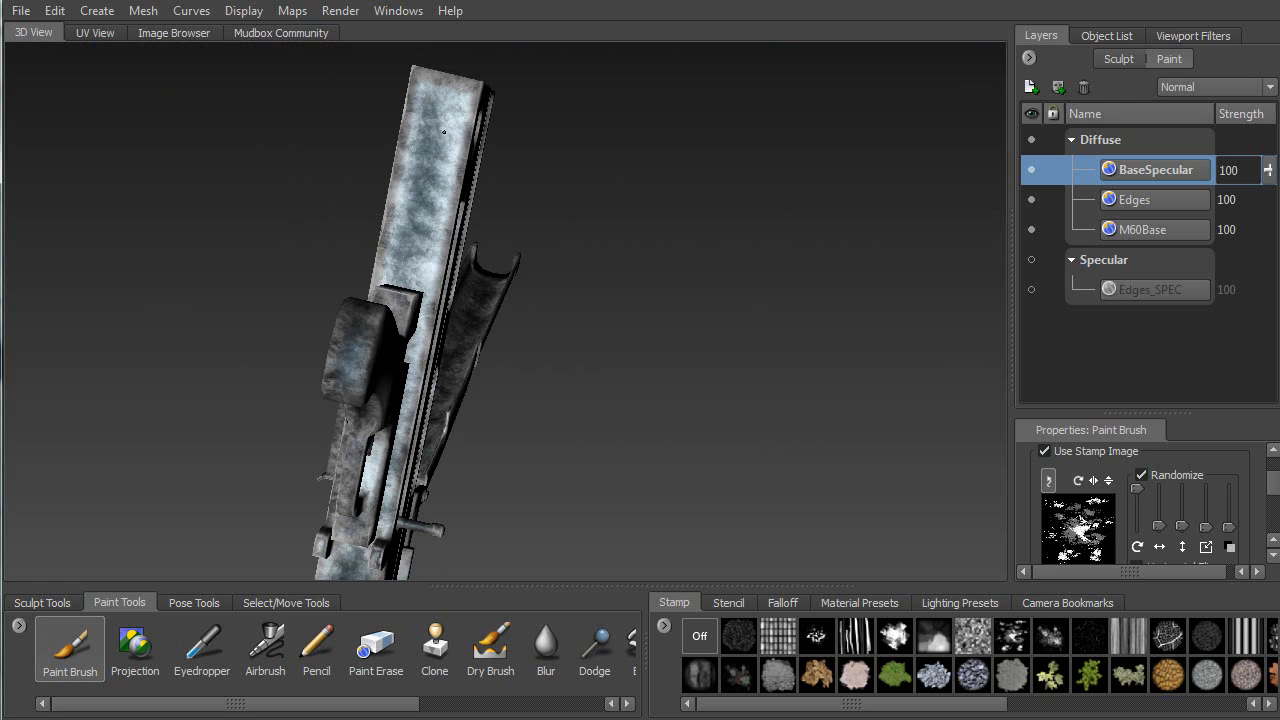
Paint dark mottling along the receiver side opposite the cocking handle, around its long upper groove
{"action": "left_click_drag", "start_coordinate": [382, 317], "coordinate": [444, 342], "text": "alt"}
{"action": "mouse_move", "coordinate": [302, 251]}
{"action": "left_mouse_down", "text": "alt"}
{"action": "mouse_move", "coordinate": [400, 272]}
{"action": "mouse_move", "coordinate": [400, 285]}
{"action": "mouse_move", "coordinate": [353, 266]}
{"action": "mouse_move", "coordinate": [404, 300]}
{"action": "mouse_move", "coordinate": [520, 275]}
{"action": "mouse_move", "coordinate": [843, 270]}
{"action": "left_mouse_up", "text": "alt"}
{"action": "middle_click_drag", "start_coordinate": [843, 270], "coordinate": [527, 233], "text": "alt"}
{"action": "left_click_drag", "start_coordinate": [527, 233], "coordinate": [691, 261]}
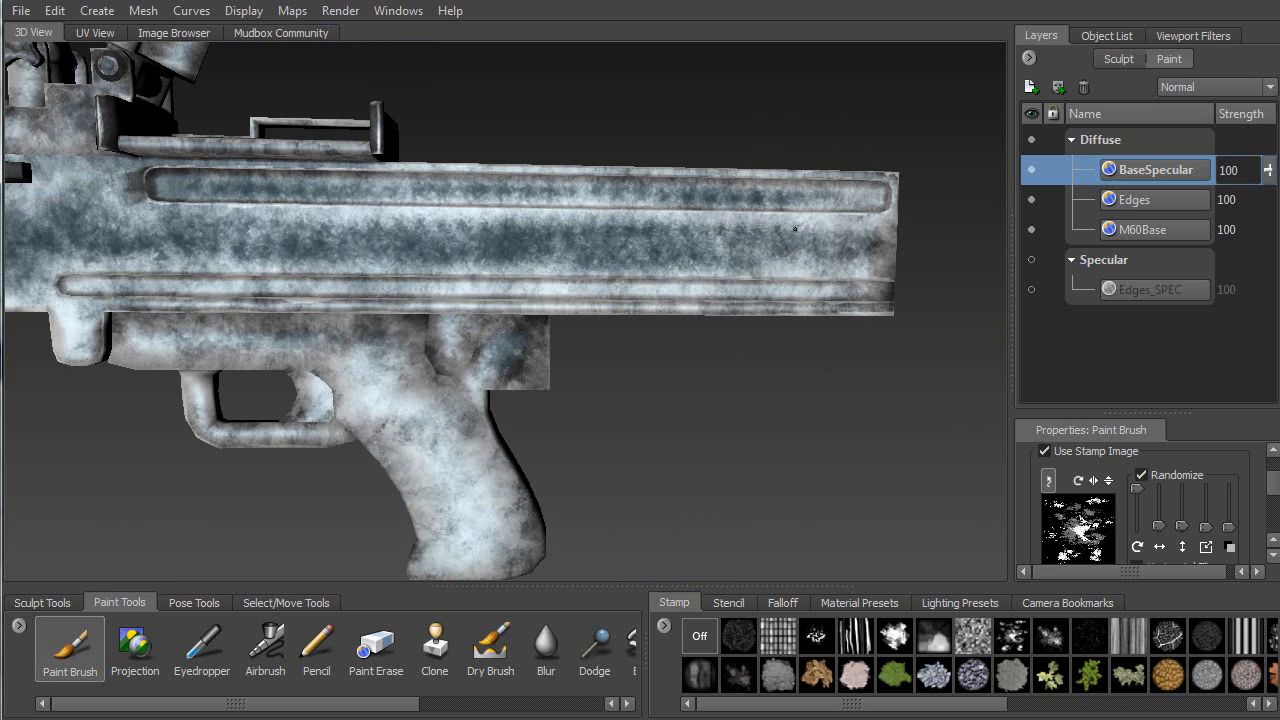
{"action": "mouse_move", "coordinate": [727, 212]}
{"action": "left_mouse_down"}
{"action": "mouse_move", "coordinate": [485, 197]}
{"action": "mouse_move", "coordinate": [194, 210]}
{"action": "left_mouse_up"}
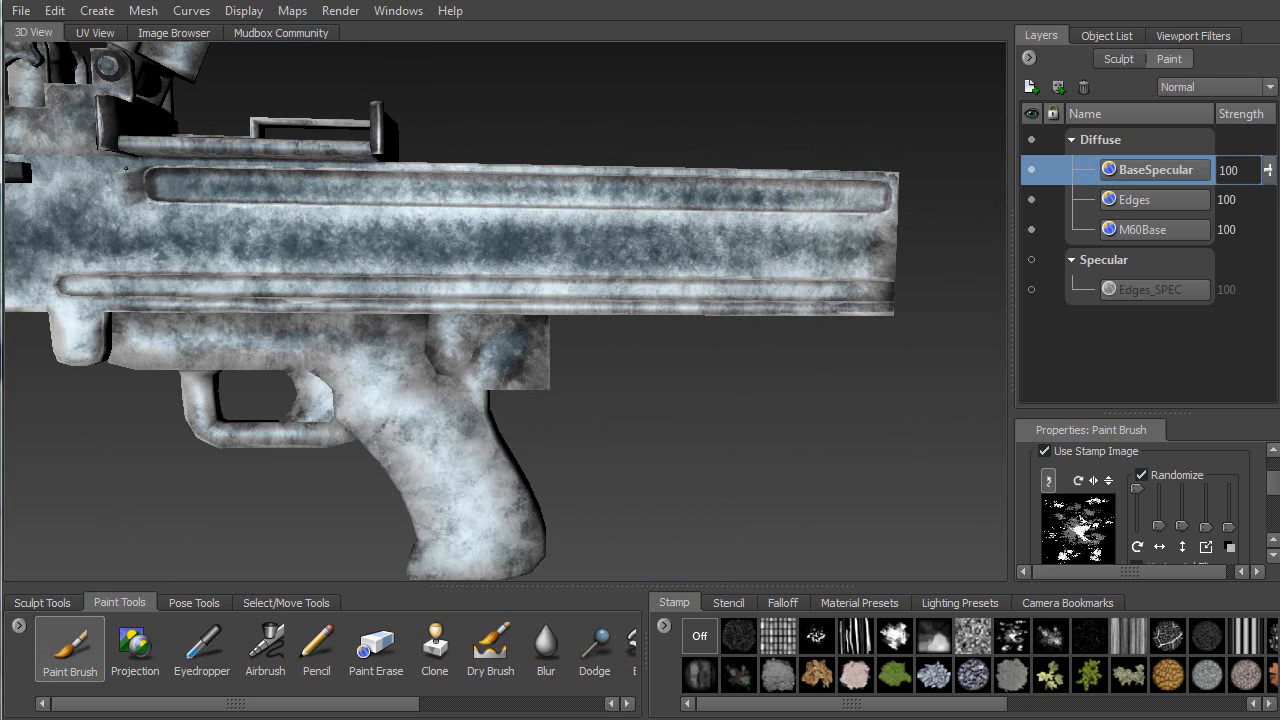
Add dark mottling across the raised feed cover's surface near the rear sight
{"action": "middle_click_drag", "start_coordinate": [259, 188], "coordinate": [558, 247], "text": "alt"}
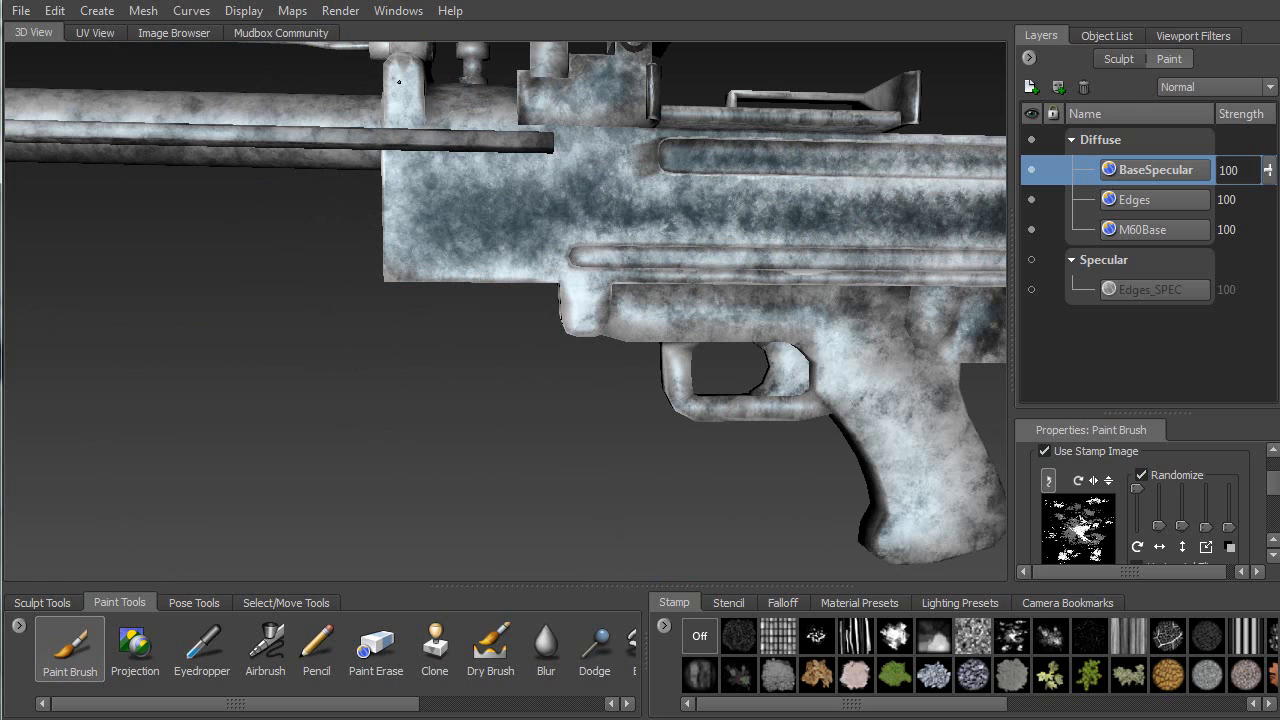
{"action": "left_click_drag", "start_coordinate": [394, 130], "coordinate": [433, 289], "text": "alt"}
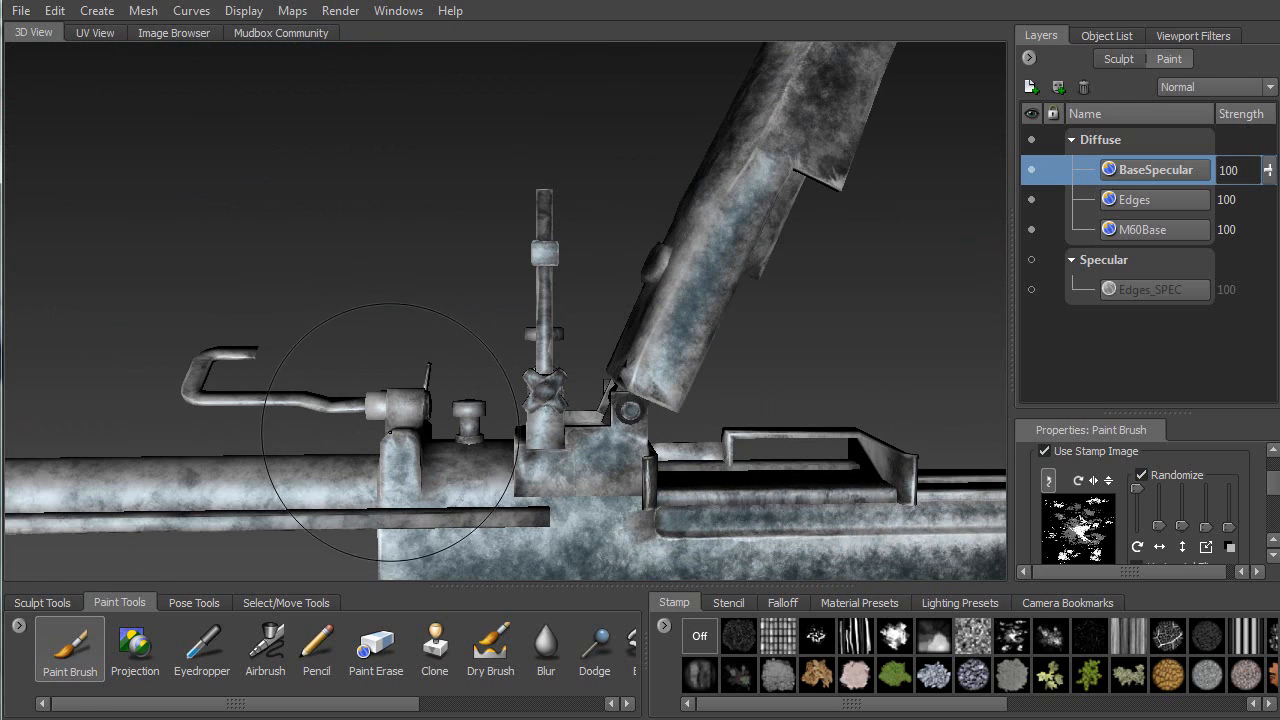
{"action": "right_click_drag", "start_coordinate": [391, 428], "coordinate": [243, 380], "text": "alt"}
{"action": "middle_click_drag", "start_coordinate": [243, 380], "coordinate": [443, 409], "text": "alt"}
{"action": "left_click_drag", "start_coordinate": [443, 409], "coordinate": [586, 440], "text": "alt"}
{"action": "right_click_drag", "start_coordinate": [586, 440], "coordinate": [570, 640], "text": "alt"}
{"action": "middle_click_drag", "start_coordinate": [770, 315], "coordinate": [491, 385], "text": "alt"}
{"action": "left_click_drag", "start_coordinate": [522, 303], "coordinate": [680, 250], "text": "alt"}
{"action": "mouse_move", "coordinate": [424, 400]}
{"action": "left_mouse_down"}
{"action": "mouse_move", "coordinate": [436, 398]}
{"action": "mouse_move", "coordinate": [429, 361]}
{"action": "mouse_move", "coordinate": [404, 402]}
{"action": "left_mouse_up"}
{"action": "left_click_drag", "start_coordinate": [394, 492], "coordinate": [731, 403]}
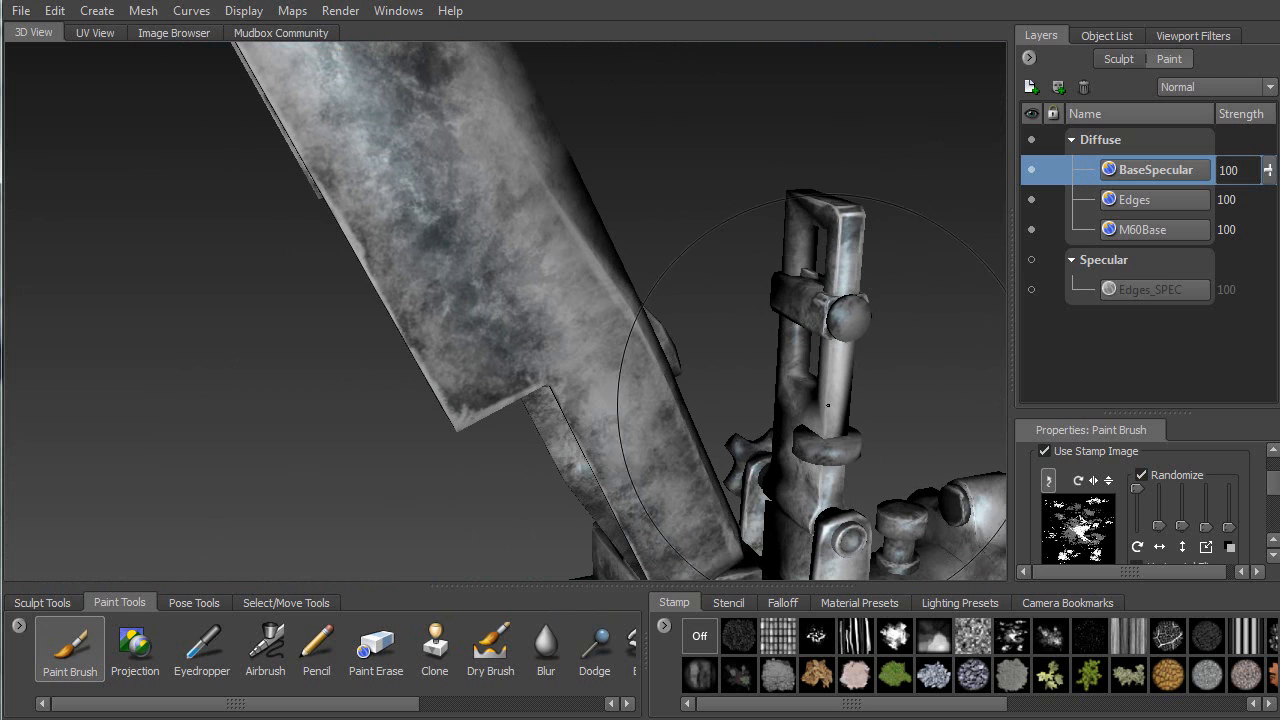
Paint dark mottling on the rear sight and the barrel section just ahead of the carrying handle
{"action": "mouse_move", "coordinate": [859, 284]}
{"action": "left_mouse_down", "text": "alt"}
{"action": "mouse_move", "coordinate": [525, 160]}
{"action": "mouse_move", "coordinate": [510, 215]}
{"action": "mouse_move", "coordinate": [522, 258]}
{"action": "left_mouse_up", "text": "alt"}
{"action": "middle_click_drag", "start_coordinate": [466, 200], "coordinate": [454, 334], "text": "alt"}
{"action": "mouse_move", "coordinate": [381, 335]}
{"action": "left_mouse_down"}
{"action": "mouse_move", "coordinate": [505, 505]}
{"action": "mouse_move", "coordinate": [400, 280]}
{"action": "mouse_move", "coordinate": [321, 193]}
{"action": "mouse_move", "coordinate": [238, 146]}
{"action": "mouse_move", "coordinate": [270, 210]}
{"action": "mouse_move", "coordinate": [420, 215]}
{"action": "mouse_move", "coordinate": [389, 202]}
{"action": "mouse_move", "coordinate": [412, 204]}
{"action": "left_mouse_up"}
{"action": "mouse_move", "coordinate": [526, 174]}
{"action": "left_mouse_down"}
{"action": "mouse_move", "coordinate": [590, 182]}
{"action": "mouse_move", "coordinate": [540, 186]}
{"action": "mouse_move", "coordinate": [530, 165]}
{"action": "left_mouse_up"}
{"action": "left_click_drag", "start_coordinate": [610, 152], "coordinate": [688, 152]}
{"action": "middle_click_drag", "start_coordinate": [692, 150], "coordinate": [382, 206], "text": "alt"}
{"action": "mouse_move", "coordinate": [382, 206]}
{"action": "left_mouse_down", "text": "alt"}
{"action": "mouse_move", "coordinate": [430, 261]}
{"action": "mouse_move", "coordinate": [442, 240]}
{"action": "mouse_move", "coordinate": [802, 226]}
{"action": "left_mouse_up", "text": "alt"}
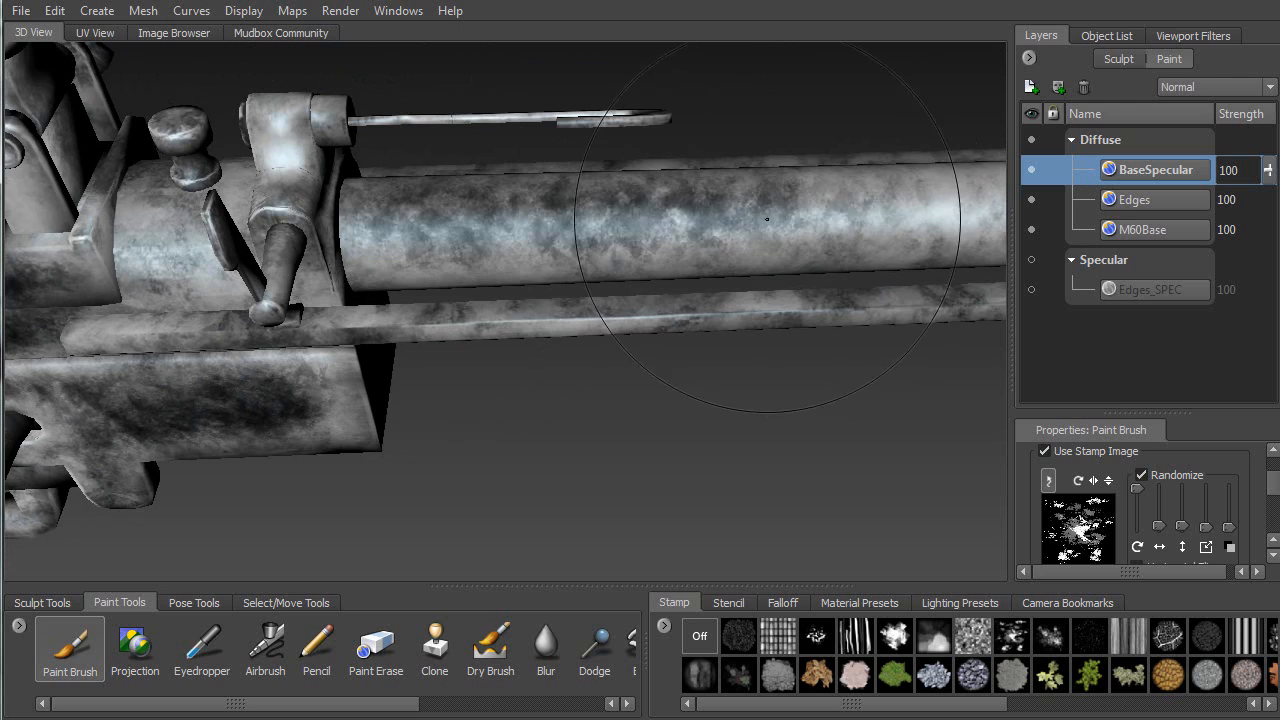
Paint dark mottling lengthwise along the middle section of the barrel
{"action": "middle_click_drag", "start_coordinate": [802, 226], "coordinate": [436, 186], "text": "alt"}
{"action": "left_click_drag", "start_coordinate": [290, 203], "coordinate": [845, 200]}
{"action": "left_click_drag", "start_coordinate": [560, 180], "coordinate": [350, 172]}
Extend the dark mottling around the barrel toward the two clamps that hold the gas cylinder
{"action": "mouse_move", "coordinate": [350, 172]}
{"action": "left_mouse_down", "text": "alt"}
{"action": "mouse_move", "coordinate": [252, 216]}
{"action": "mouse_move", "coordinate": [482, 265]}
{"action": "left_mouse_up", "text": "alt"}
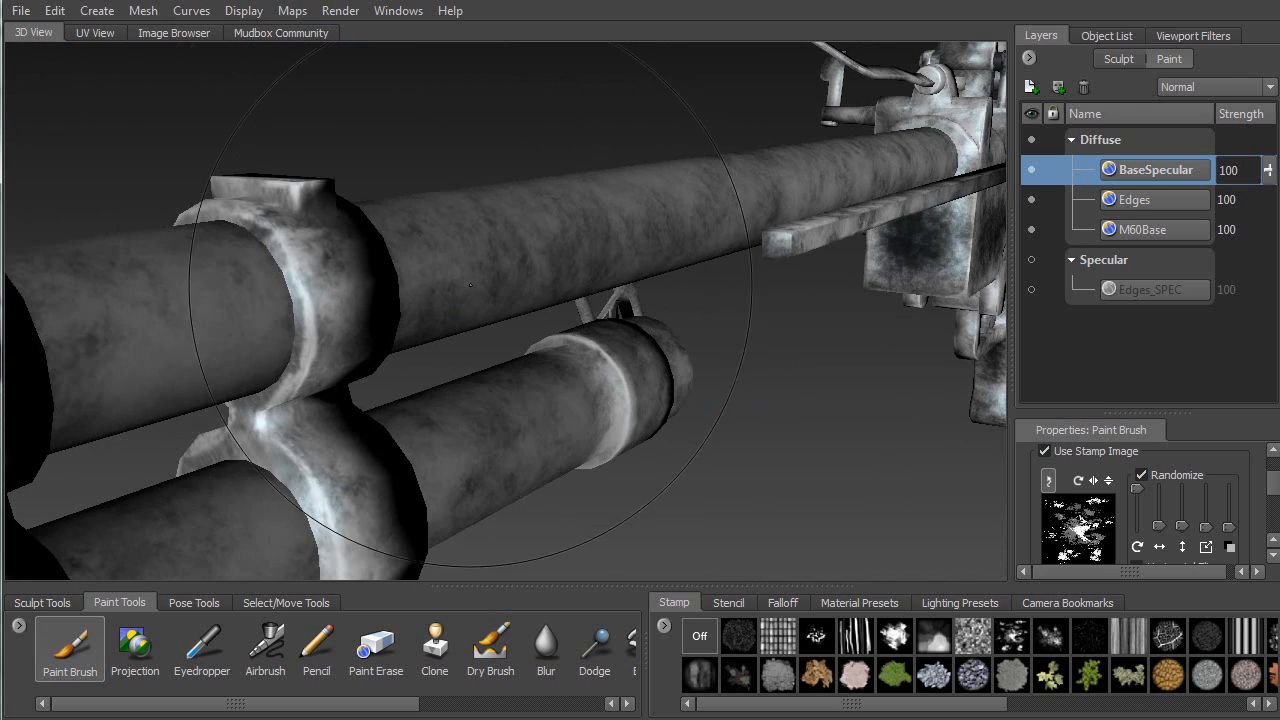
{"action": "left_click_drag", "start_coordinate": [634, 225], "coordinate": [356, 320], "text": "alt"}
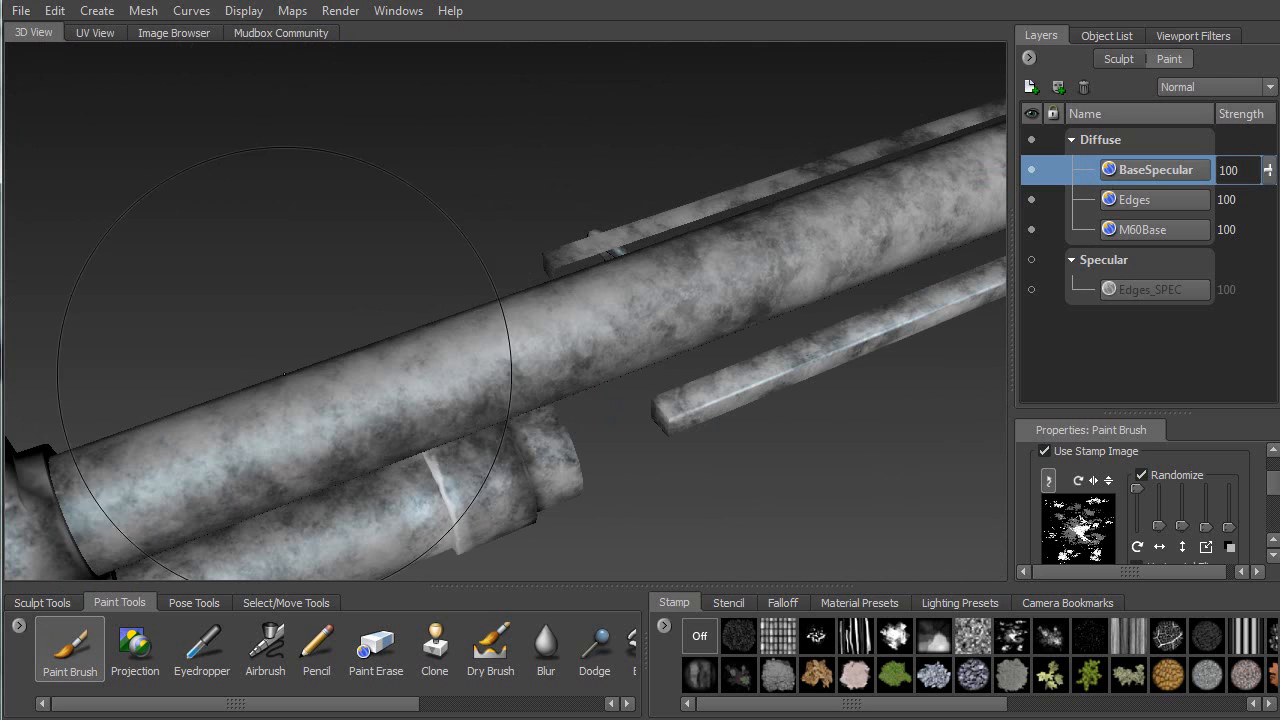
{"action": "left_click_drag", "start_coordinate": [125, 498], "coordinate": [210, 430]}
{"action": "mouse_move", "coordinate": [346, 406]}
{"action": "left_mouse_down"}
{"action": "mouse_move", "coordinate": [750, 245]}
{"action": "mouse_move", "coordinate": [890, 228]}
{"action": "mouse_move", "coordinate": [646, 220]}
{"action": "mouse_move", "coordinate": [420, 290]}
{"action": "mouse_move", "coordinate": [347, 237]}
{"action": "left_mouse_up"}
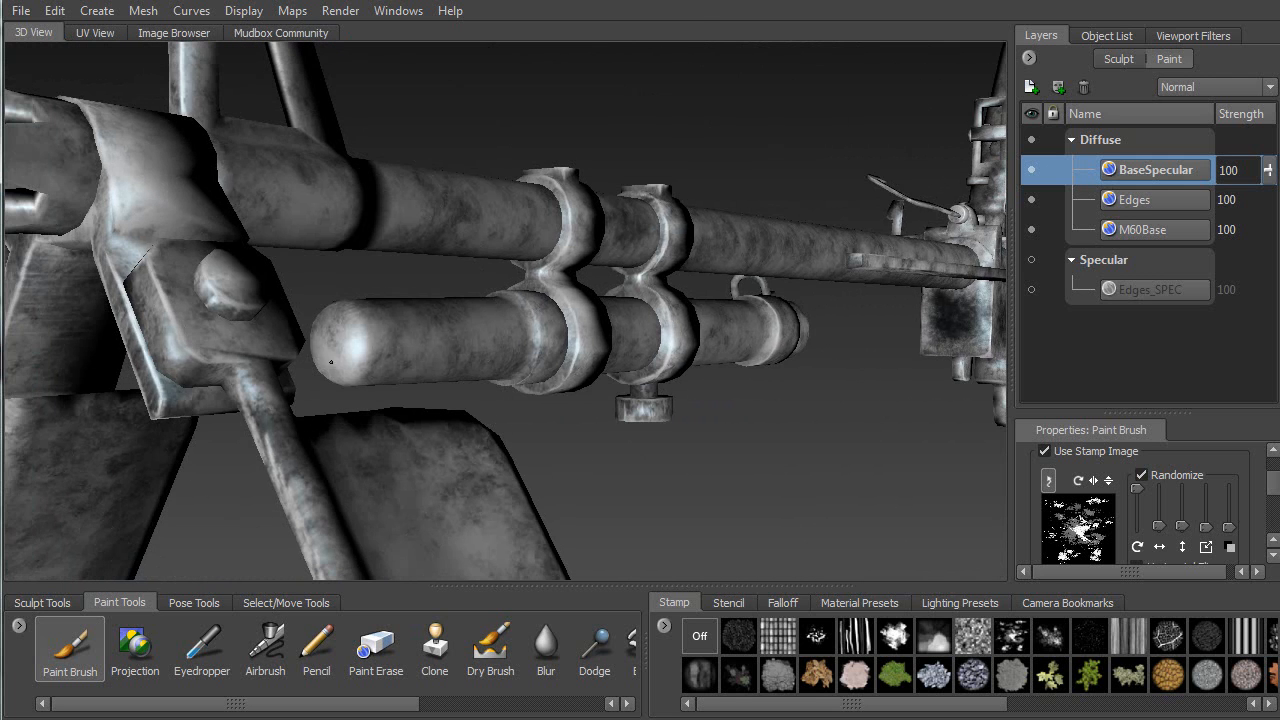
Paint dark mottling over the gas cylinder's rounded front end and its tapered front section
{"action": "left_click_drag", "start_coordinate": [352, 352], "coordinate": [314, 339], "text": "alt"}
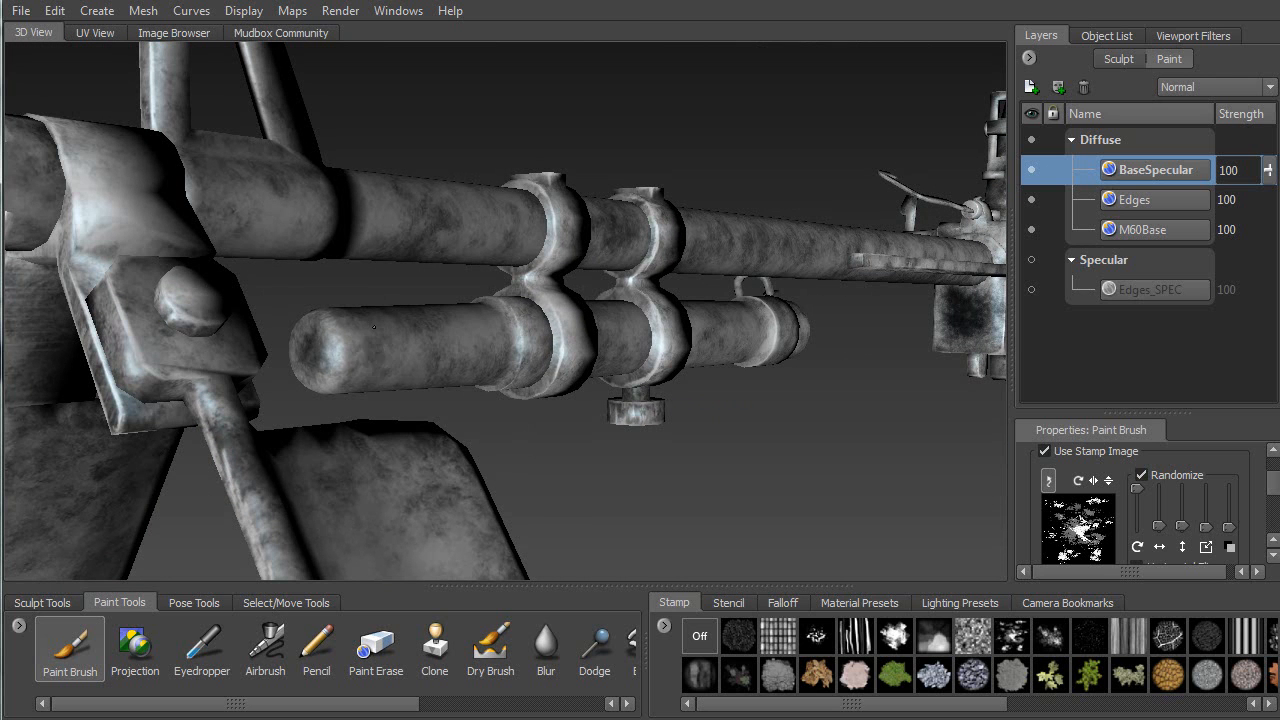
{"action": "left_click_drag", "start_coordinate": [415, 355], "coordinate": [498, 284], "text": "alt"}
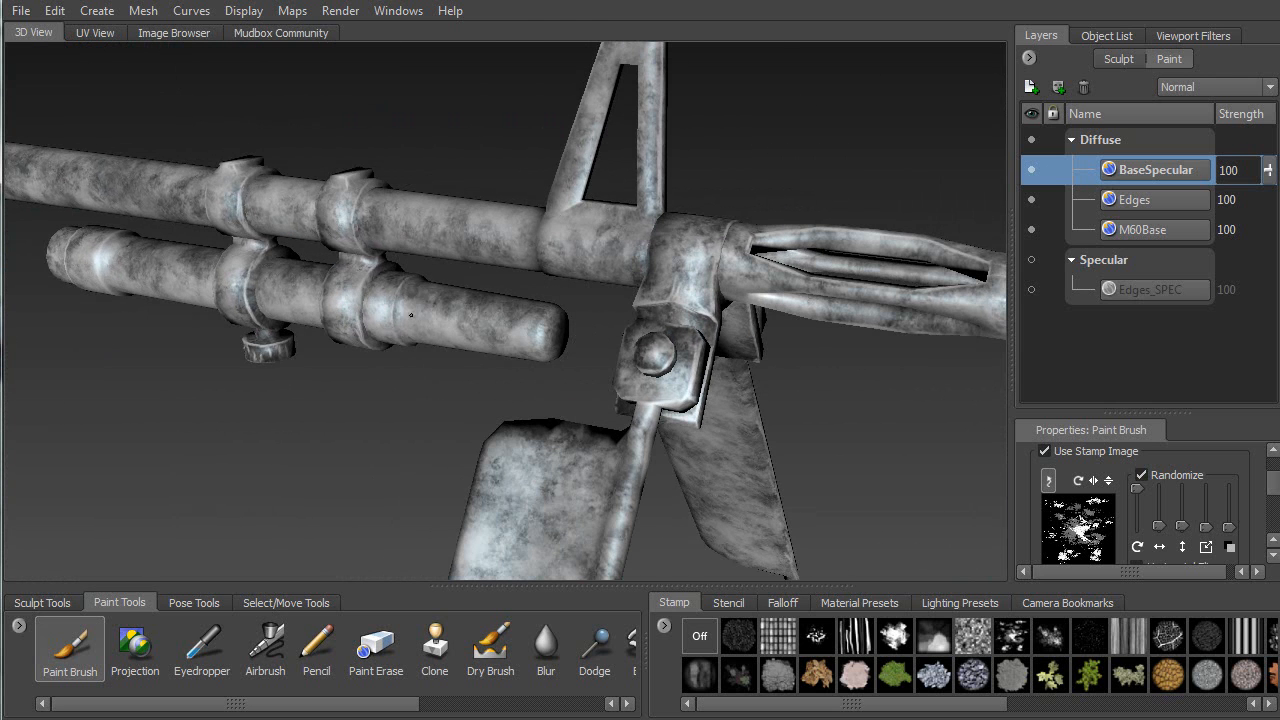
{"action": "right_click_drag", "start_coordinate": [555, 325], "coordinate": [536, 475], "text": "alt"}
{"action": "middle_click_drag", "start_coordinate": [536, 475], "coordinate": [427, 397], "text": "alt"}
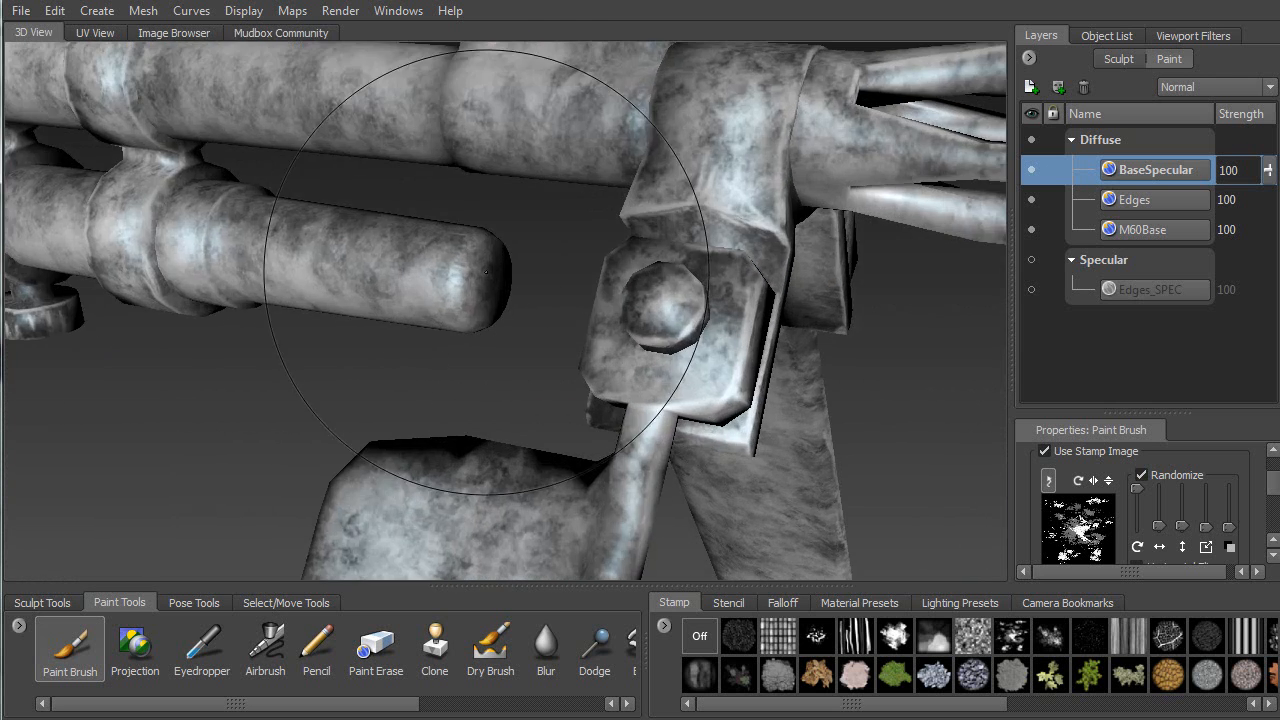
{"action": "mouse_move", "coordinate": [355, 251]}
{"action": "left_mouse_down"}
{"action": "mouse_move", "coordinate": [271, 267]}
{"action": "mouse_move", "coordinate": [370, 278]}
{"action": "mouse_move", "coordinate": [374, 293]}
{"action": "mouse_move", "coordinate": [465, 205]}
{"action": "mouse_move", "coordinate": [530, 115]}
{"action": "mouse_move", "coordinate": [522, 98]}
{"action": "left_mouse_up"}
{"action": "mouse_move", "coordinate": [421, 108]}
{"action": "left_mouse_down"}
{"action": "mouse_move", "coordinate": [384, 140]}
{"action": "mouse_move", "coordinate": [420, 112]}
{"action": "mouse_move", "coordinate": [538, 90]}
{"action": "mouse_move", "coordinate": [396, 60]}
{"action": "left_mouse_up"}
Add dark mottling around the front clamp joining the barrel and the gas cylinder
{"action": "mouse_move", "coordinate": [324, 46]}
{"action": "middle_mouse_down", "text": "alt"}
{"action": "mouse_move", "coordinate": [402, 238]}
{"action": "mouse_move", "coordinate": [476, 350]}
{"action": "middle_mouse_up", "text": "alt"}
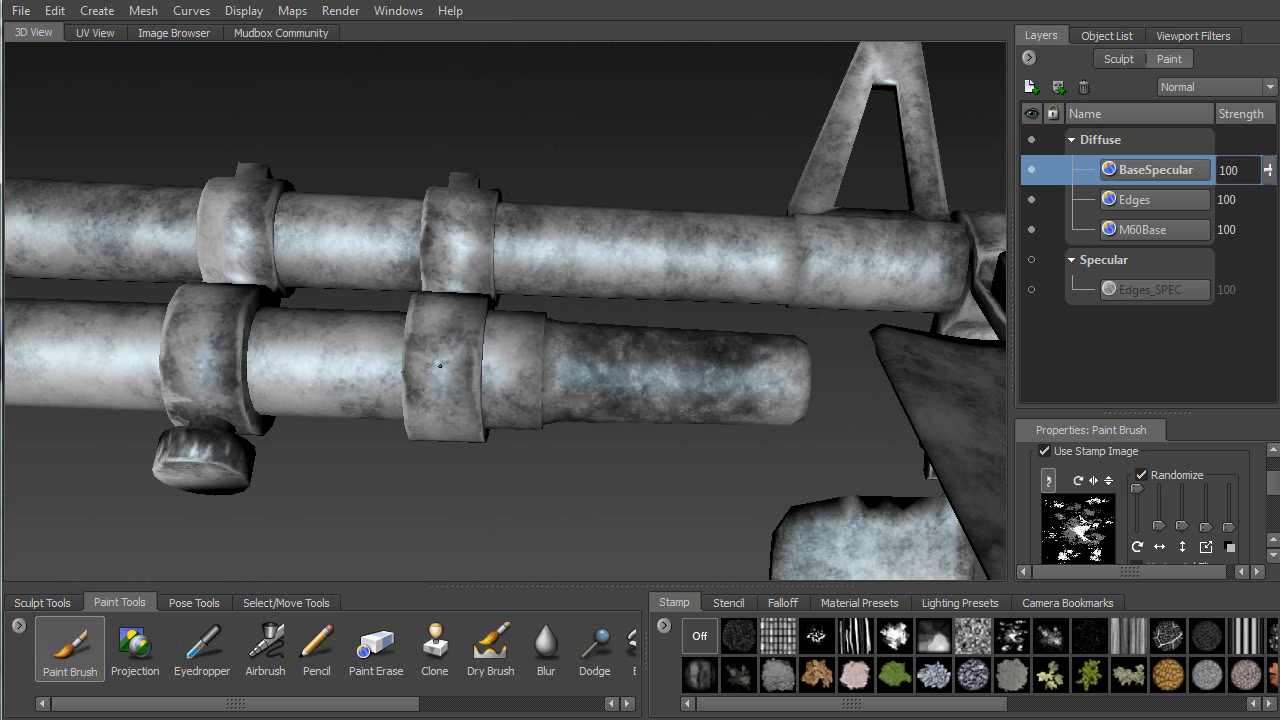
{"action": "mouse_move", "coordinate": [436, 350]}
{"action": "left_mouse_down", "text": "alt"}
{"action": "mouse_move", "coordinate": [522, 169]}
{"action": "mouse_move", "coordinate": [443, 326]}
{"action": "left_mouse_up", "text": "alt"}
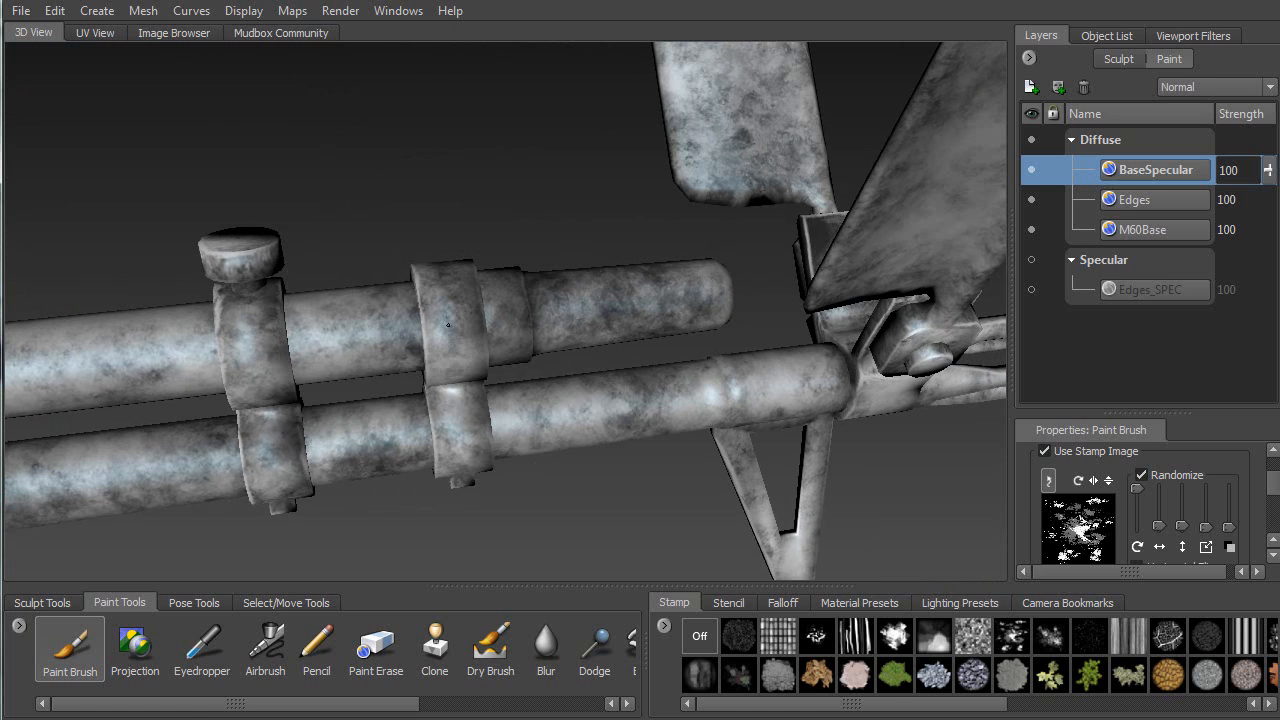
{"action": "left_click_drag", "start_coordinate": [458, 382], "coordinate": [433, 407], "text": "alt"}
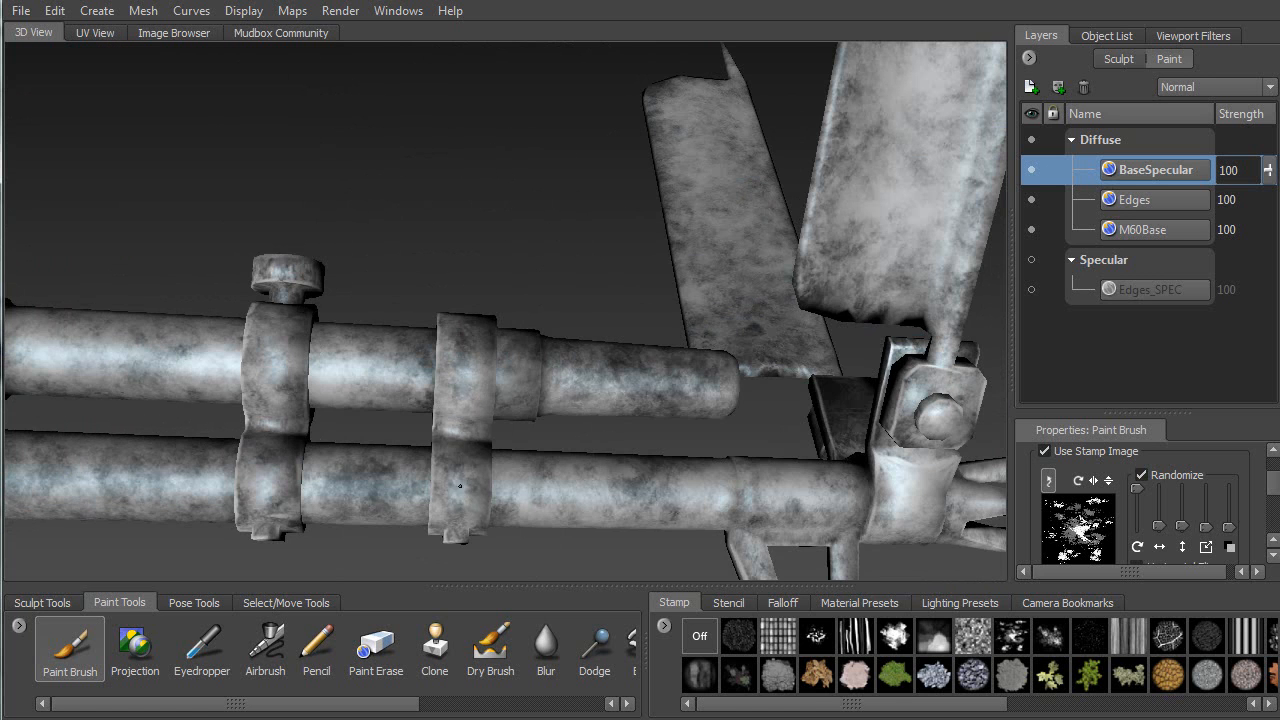
{"action": "left_click_drag", "start_coordinate": [459, 450], "coordinate": [484, 280], "text": "alt"}
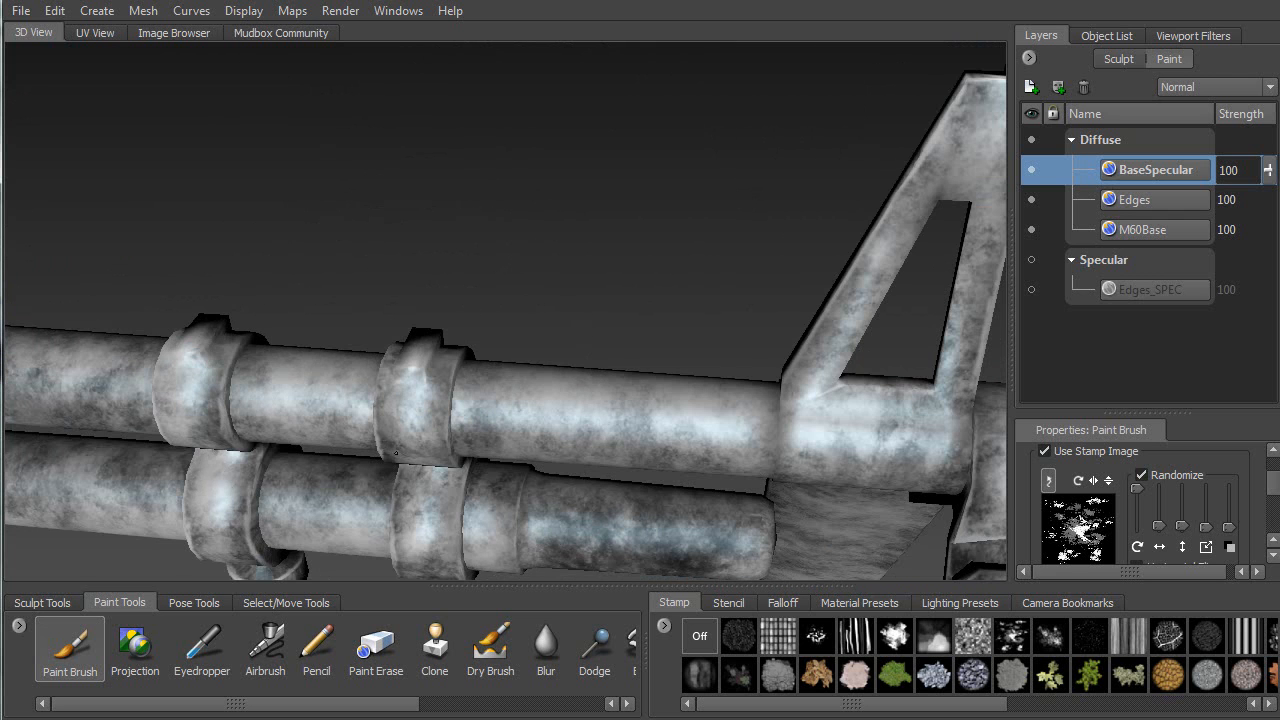
Paint dark mottling over the tops and far sides of both barrel clamps
{"action": "left_click_drag", "start_coordinate": [405, 410], "coordinate": [529, 290], "text": "alt"}
{"action": "mouse_move", "coordinate": [501, 243]}
{"action": "left_mouse_down"}
{"action": "mouse_move", "coordinate": [496, 372]}
{"action": "mouse_move", "coordinate": [502, 338]}
{"action": "mouse_move", "coordinate": [556, 351]}
{"action": "left_mouse_up"}
{"action": "mouse_move", "coordinate": [545, 405]}
{"action": "left_mouse_down", "text": "alt"}
{"action": "mouse_move", "coordinate": [650, 470]}
{"action": "mouse_move", "coordinate": [857, 429]}
{"action": "mouse_move", "coordinate": [772, 289]}
{"action": "mouse_move", "coordinate": [791, 243]}
{"action": "mouse_move", "coordinate": [779, 242]}
{"action": "left_mouse_up", "text": "alt"}
{"action": "mouse_move", "coordinate": [767, 290]}
{"action": "left_mouse_down", "text": "alt"}
{"action": "mouse_move", "coordinate": [753, 332]}
{"action": "mouse_move", "coordinate": [770, 394]}
{"action": "left_mouse_up", "text": "alt"}
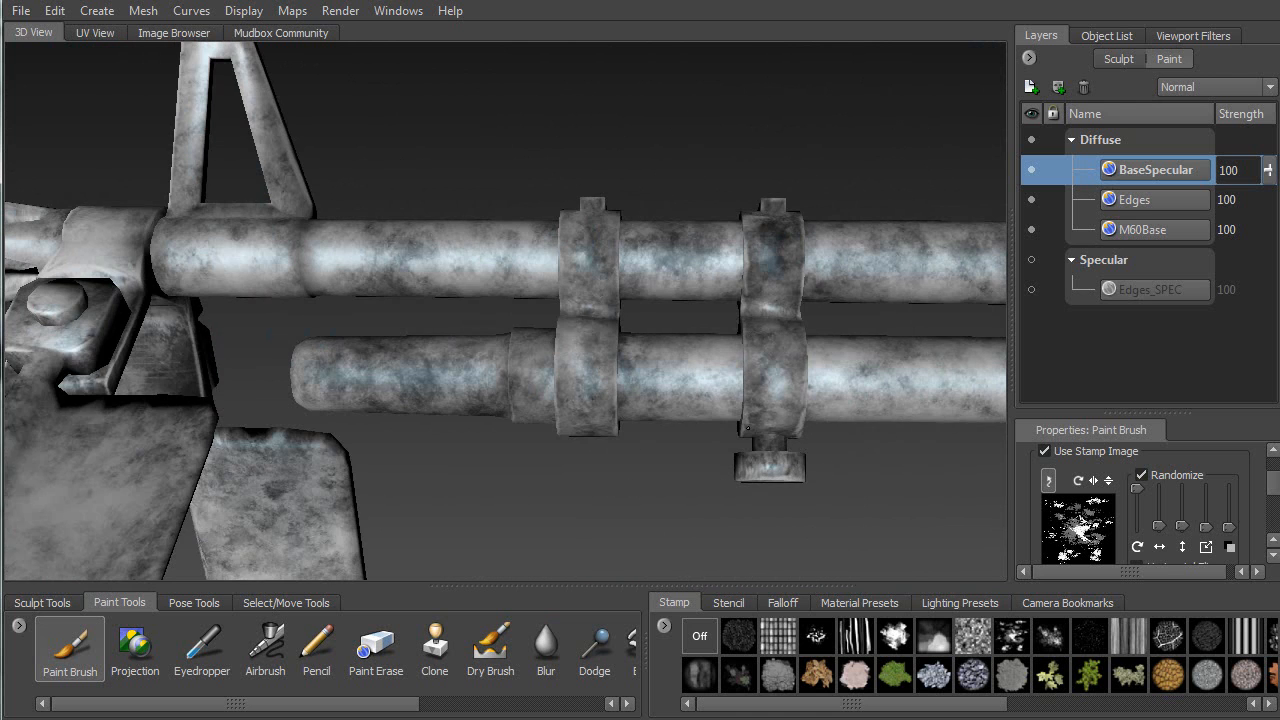
Paint dark mottling around the gas cylinder section between the two clamps and beside the thumbscrew
{"action": "left_click_drag", "start_coordinate": [597, 383], "coordinate": [600, 311], "text": "alt"}
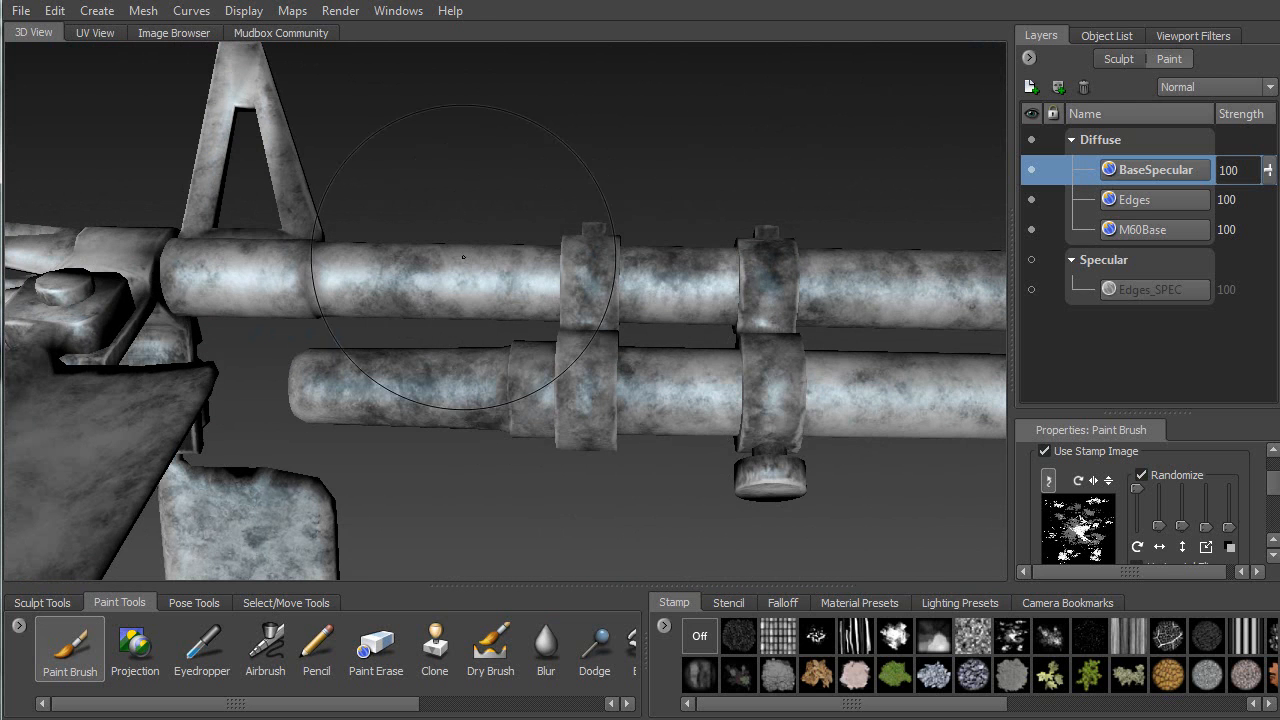
{"action": "mouse_move", "coordinate": [638, 433]}
{"action": "left_mouse_down"}
{"action": "mouse_move", "coordinate": [698, 402]}
{"action": "mouse_move", "coordinate": [668, 402]}
{"action": "left_mouse_up"}
{"action": "left_click_drag", "start_coordinate": [670, 400], "coordinate": [680, 240], "text": "alt"}
{"action": "mouse_move", "coordinate": [674, 466]}
{"action": "left_mouse_down"}
{"action": "mouse_move", "coordinate": [728, 450]}
{"action": "mouse_move", "coordinate": [619, 383]}
{"action": "mouse_move", "coordinate": [541, 439]}
{"action": "left_mouse_up"}
{"action": "mouse_move", "coordinate": [541, 386]}
{"action": "left_mouse_down", "text": "alt"}
{"action": "mouse_move", "coordinate": [491, 452]}
{"action": "mouse_move", "coordinate": [560, 445]}
{"action": "mouse_move", "coordinate": [590, 405]}
{"action": "mouse_move", "coordinate": [603, 409]}
{"action": "mouse_move", "coordinate": [585, 405]}
{"action": "left_mouse_up", "text": "alt"}
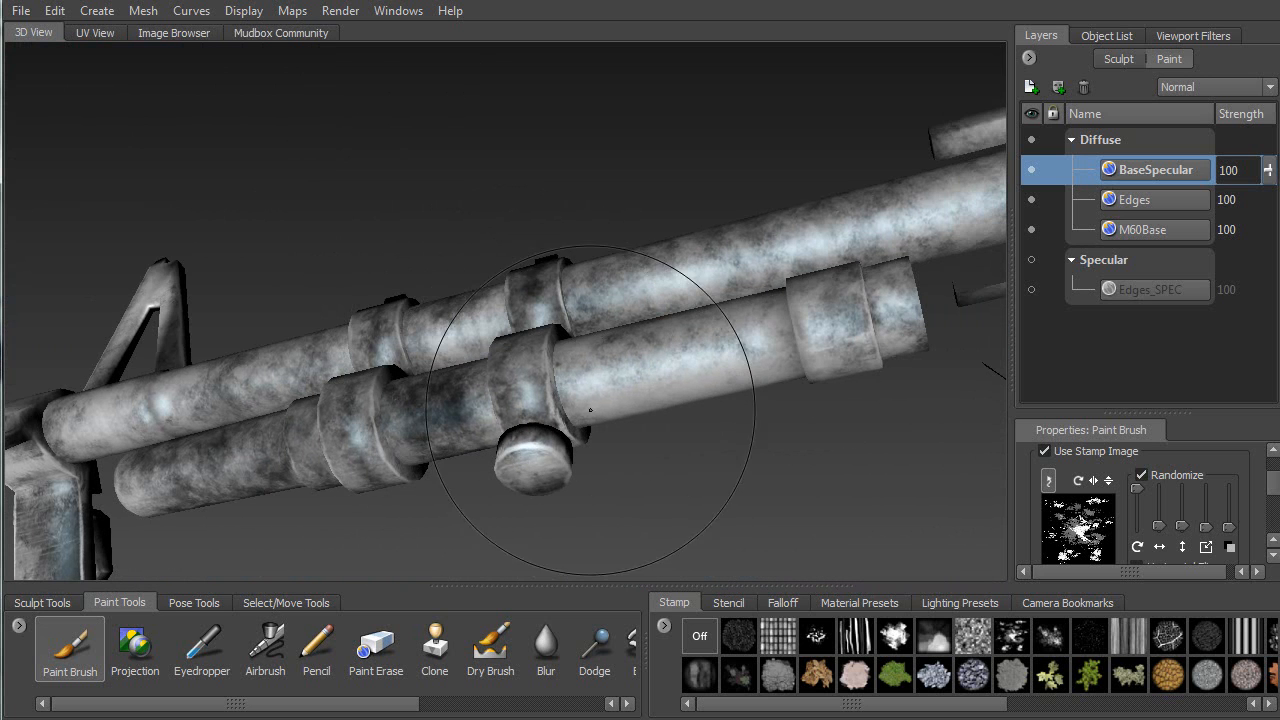
Paint dark mottling around the gas cylinder from the rear clamp to its end collar
{"action": "left_click_drag", "start_coordinate": [765, 340], "coordinate": [610, 415], "text": "alt"}
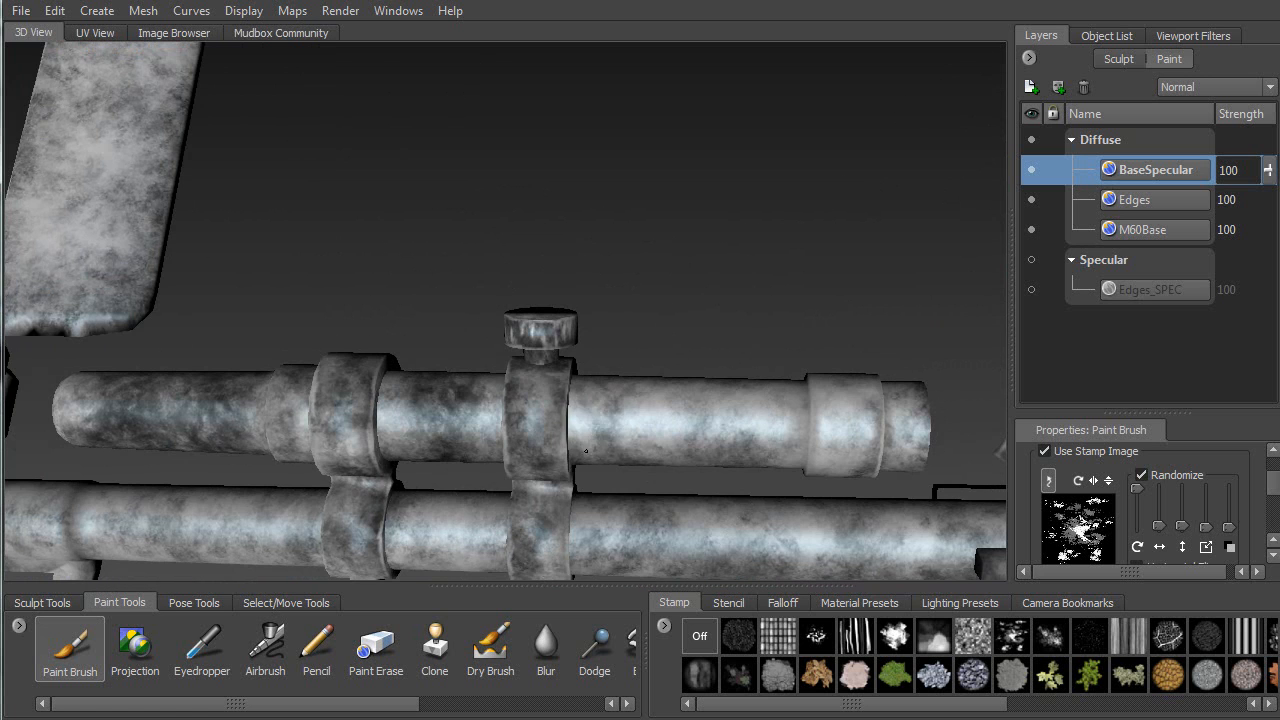
{"action": "left_click_drag", "start_coordinate": [760, 425], "coordinate": [653, 449], "text": "alt"}
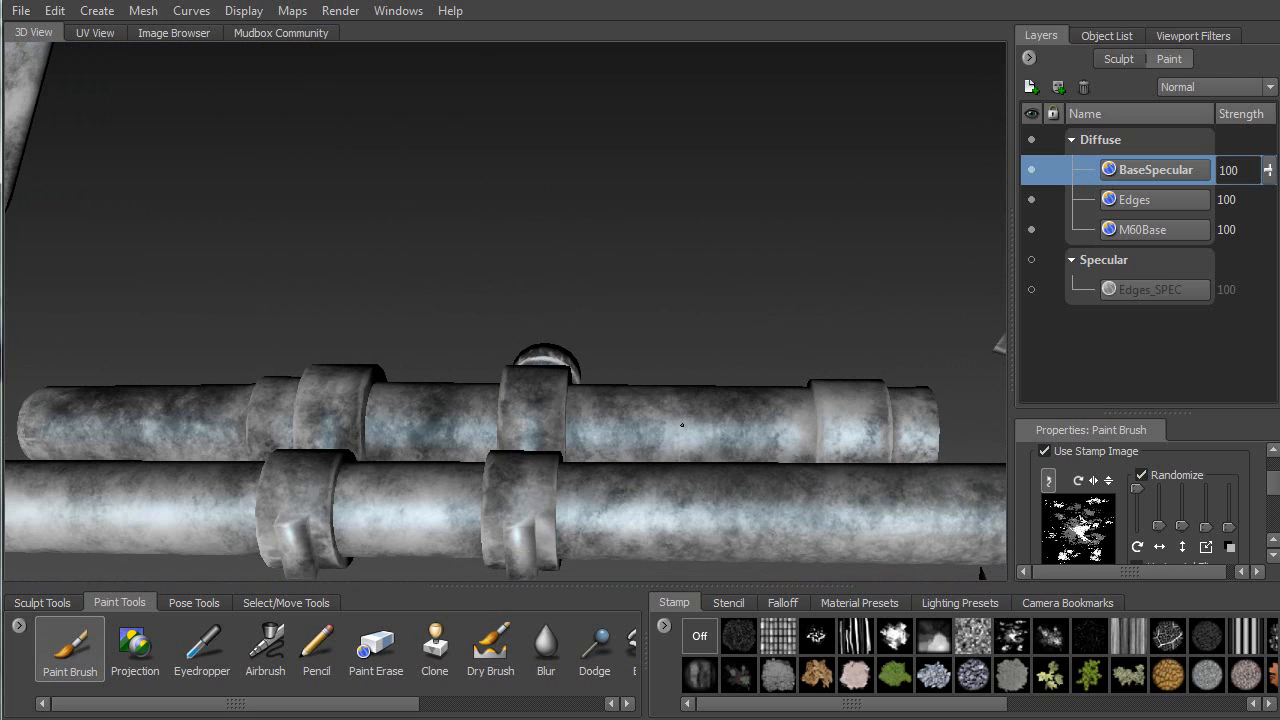
{"action": "mouse_move", "coordinate": [788, 434]}
{"action": "left_mouse_down", "text": "alt"}
{"action": "mouse_move", "coordinate": [865, 432]}
{"action": "mouse_move", "coordinate": [837, 454]}
{"action": "mouse_move", "coordinate": [862, 432]}
{"action": "mouse_move", "coordinate": [837, 428]}
{"action": "mouse_move", "coordinate": [841, 417]}
{"action": "left_mouse_up", "text": "alt"}
{"action": "mouse_move", "coordinate": [841, 417]}
{"action": "left_mouse_down", "text": "alt"}
{"action": "mouse_move", "coordinate": [846, 459]}
{"action": "mouse_move", "coordinate": [866, 388]}
{"action": "left_mouse_up", "text": "alt"}
{"action": "left_click_drag", "start_coordinate": [837, 440], "coordinate": [860, 412]}
{"action": "mouse_move", "coordinate": [878, 354]}
{"action": "left_mouse_down", "text": "alt"}
{"action": "mouse_move", "coordinate": [850, 410]}
{"action": "mouse_move", "coordinate": [853, 386]}
{"action": "mouse_move", "coordinate": [872, 398]}
{"action": "mouse_move", "coordinate": [910, 362]}
{"action": "mouse_move", "coordinate": [911, 341]}
{"action": "mouse_move", "coordinate": [888, 427]}
{"action": "mouse_move", "coordinate": [872, 416]}
{"action": "left_mouse_up", "text": "alt"}
{"action": "middle_click_drag", "start_coordinate": [872, 416], "coordinate": [729, 156], "text": "alt"}
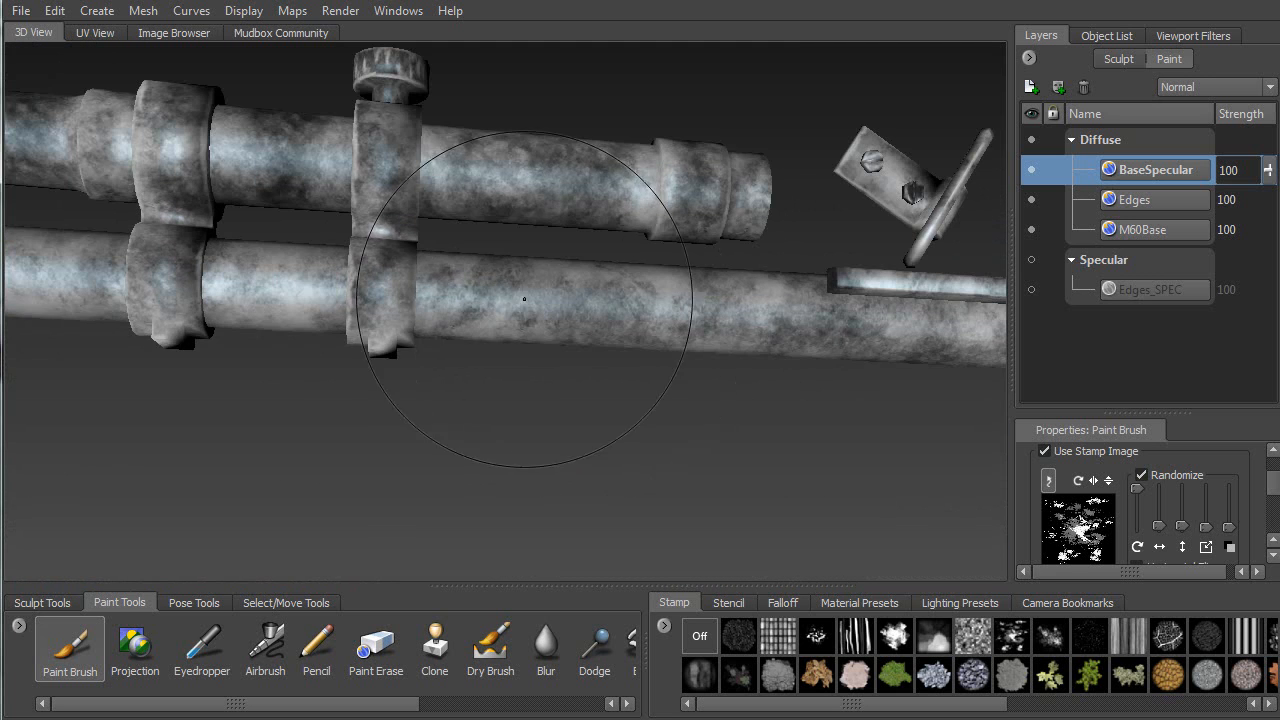
Add dark mottling all around the short barrel section between the two clamps
{"action": "left_click_drag", "start_coordinate": [580, 334], "coordinate": [431, 266], "text": "alt"}
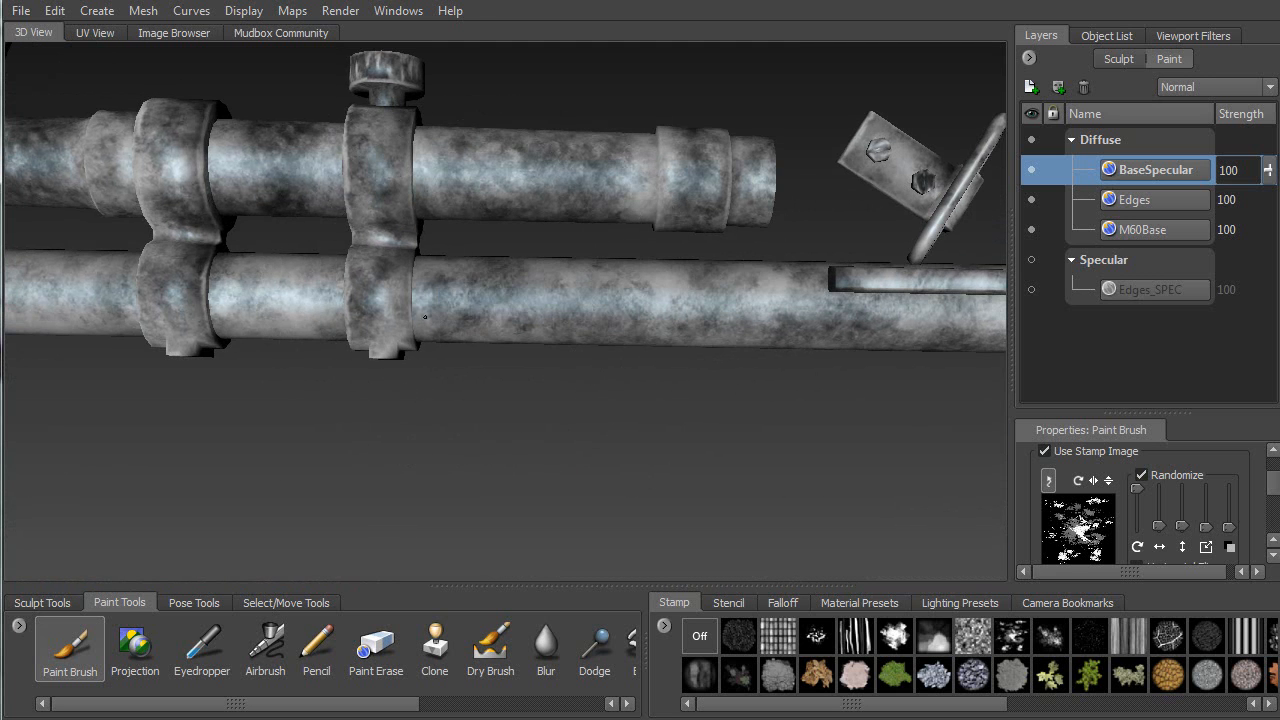
{"action": "left_click_drag", "start_coordinate": [431, 318], "coordinate": [392, 343], "text": "alt"}
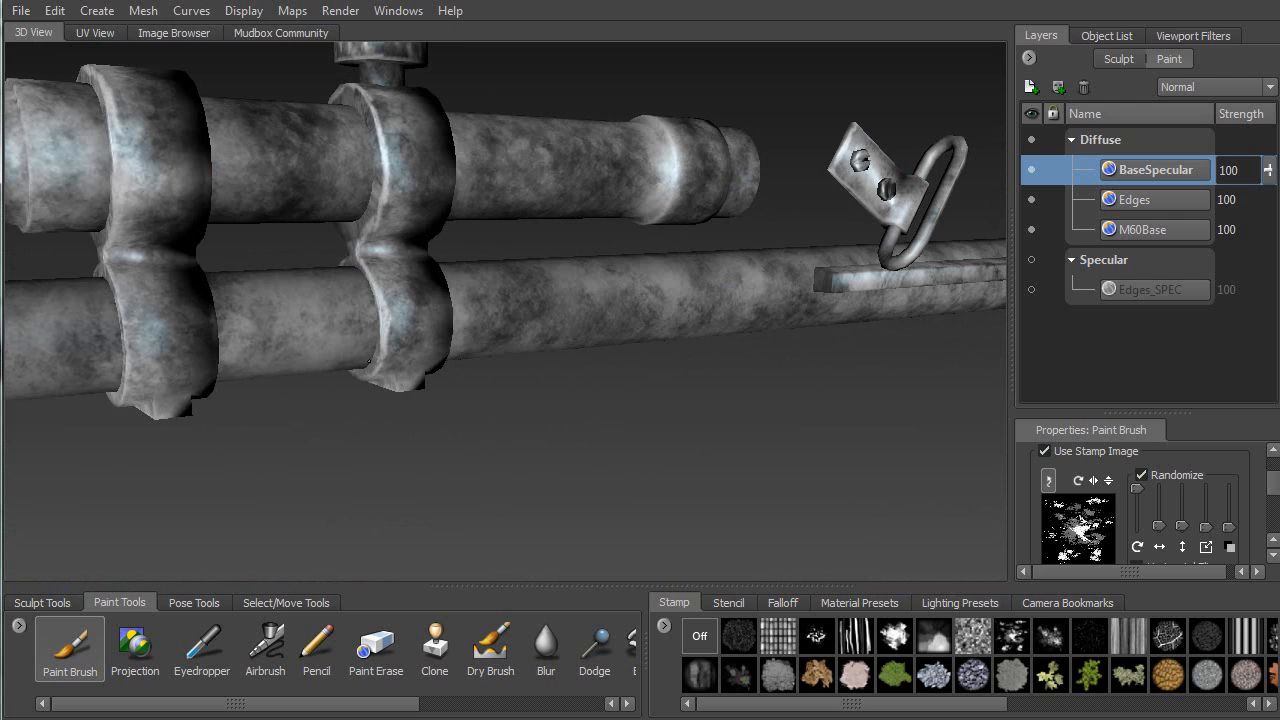
{"action": "left_click_drag", "start_coordinate": [327, 378], "coordinate": [314, 445], "text": "alt"}
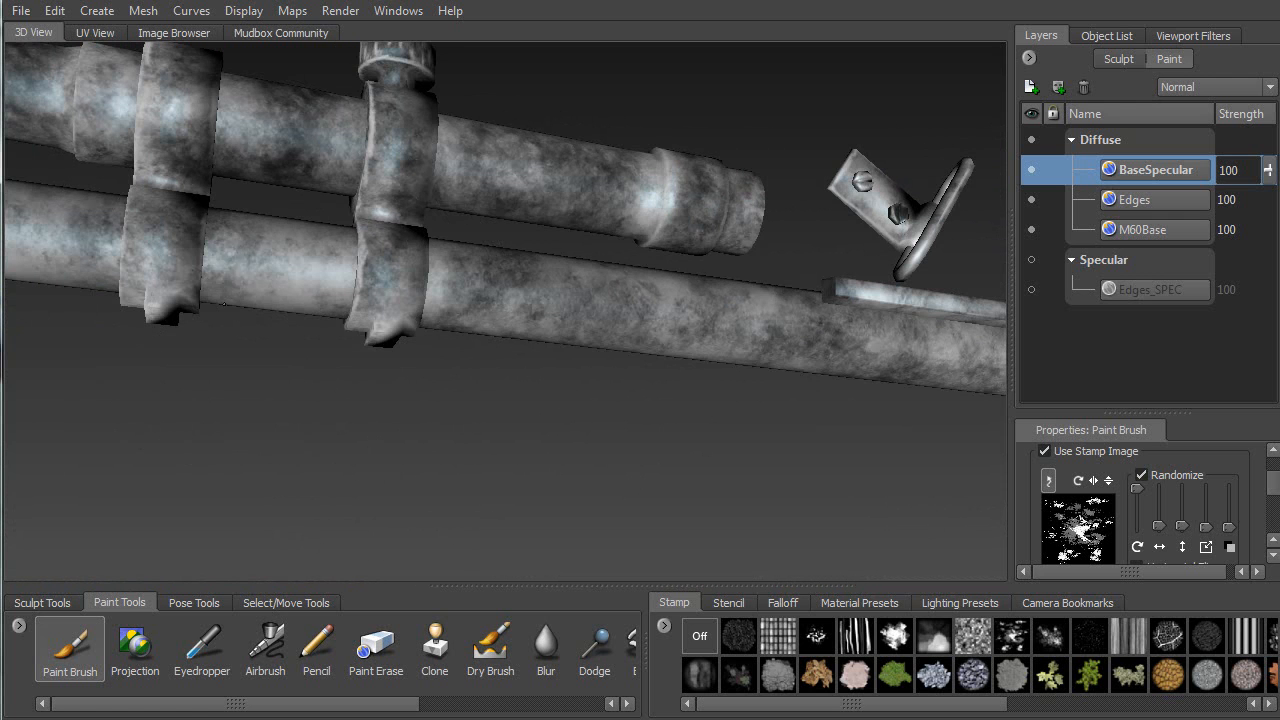
{"action": "mouse_move", "coordinate": [300, 268]}
{"action": "left_mouse_down", "text": "alt"}
{"action": "mouse_move", "coordinate": [236, 258]}
{"action": "mouse_move", "coordinate": [255, 365]}
{"action": "mouse_move", "coordinate": [292, 447]}
{"action": "left_mouse_up", "text": "alt"}
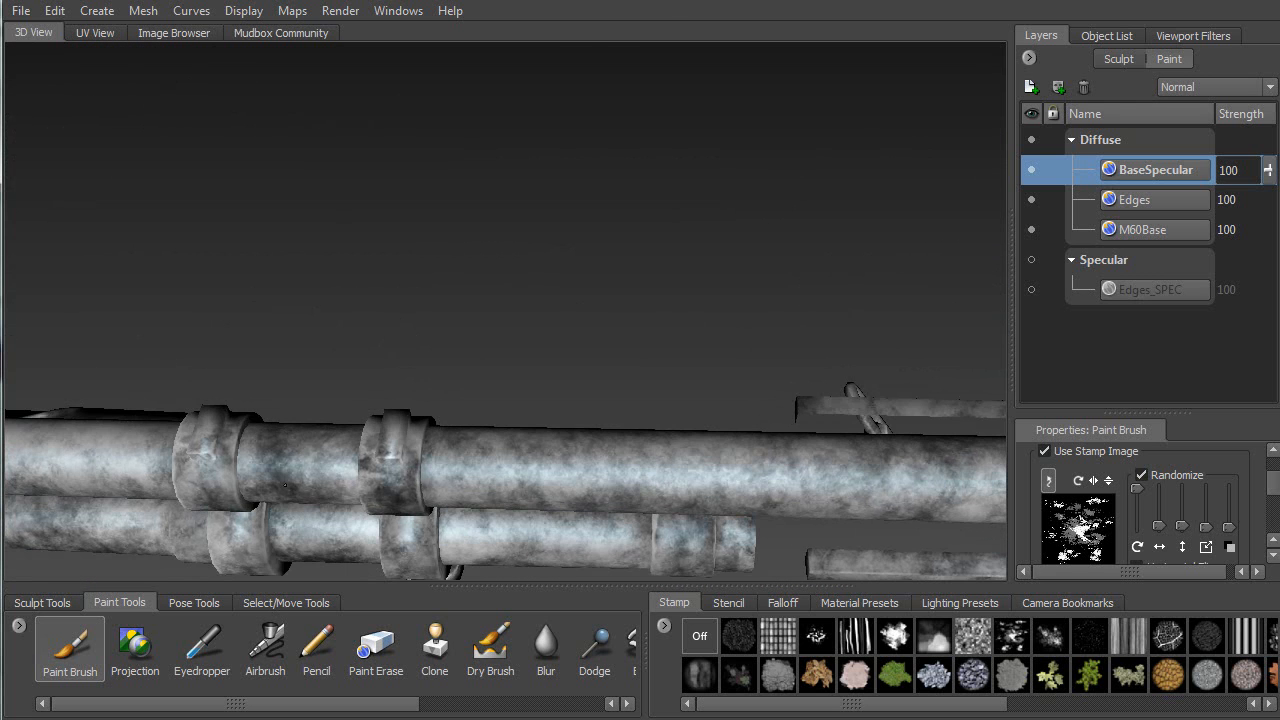
Paint dark mottling around the barrel from the front clamp to the base of the front sight
{"action": "middle_click_drag", "start_coordinate": [339, 409], "coordinate": [484, 371], "text": "alt"}
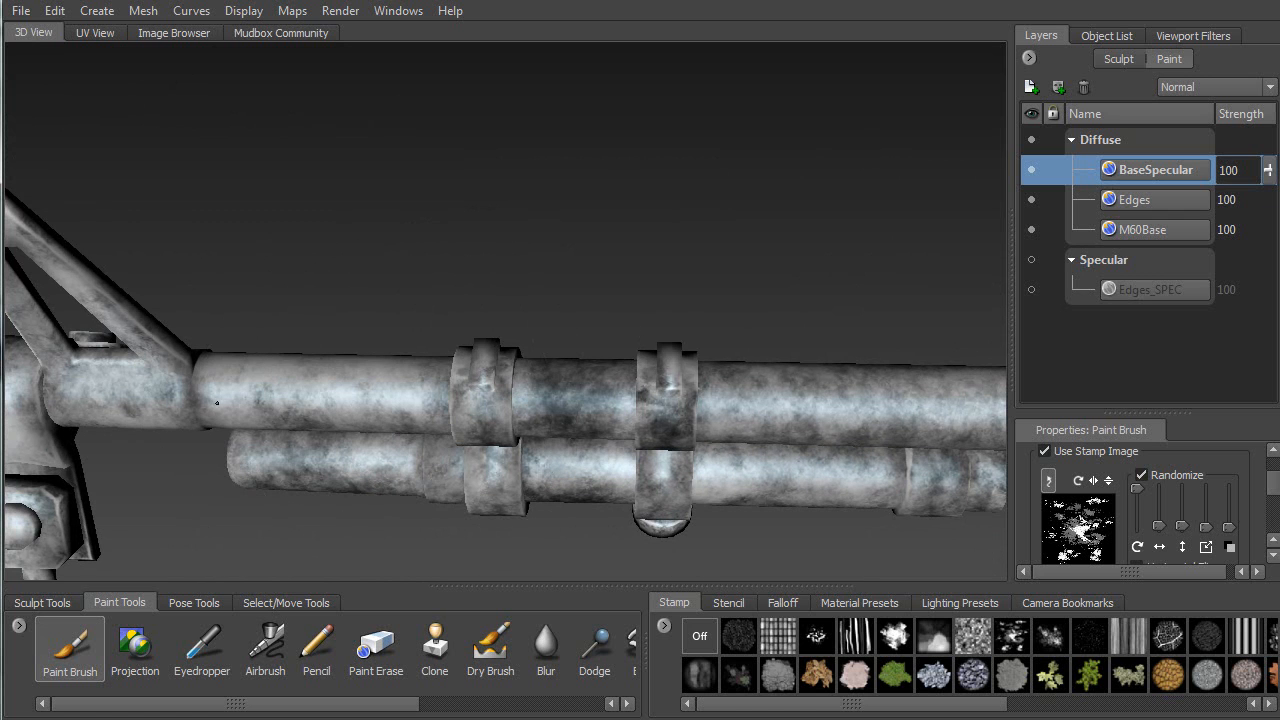
{"action": "mouse_move", "coordinate": [410, 395]}
{"action": "left_mouse_down", "text": "alt"}
{"action": "mouse_move", "coordinate": [532, 400]}
{"action": "mouse_move", "coordinate": [431, 511]}
{"action": "left_mouse_up", "text": "alt"}
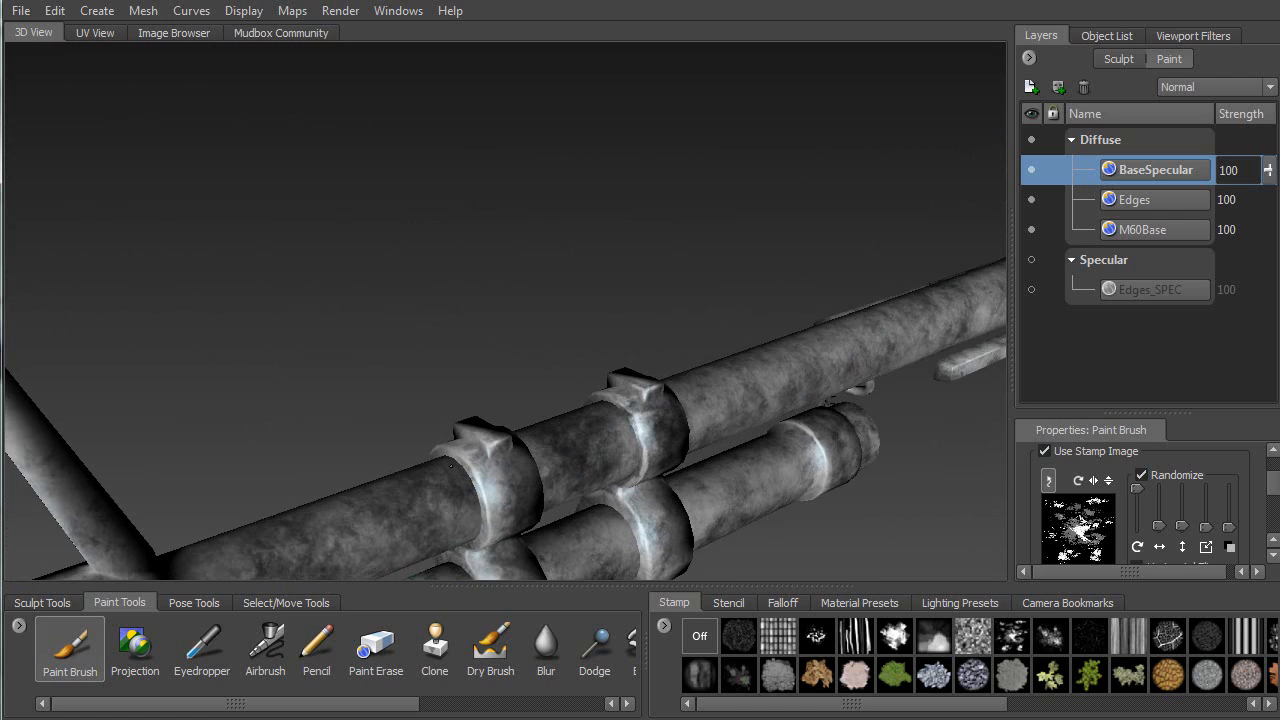
{"action": "mouse_move", "coordinate": [468, 454]}
{"action": "left_mouse_down", "text": "alt"}
{"action": "mouse_move", "coordinate": [776, 533]}
{"action": "mouse_move", "coordinate": [686, 423]}
{"action": "left_mouse_up", "text": "alt"}
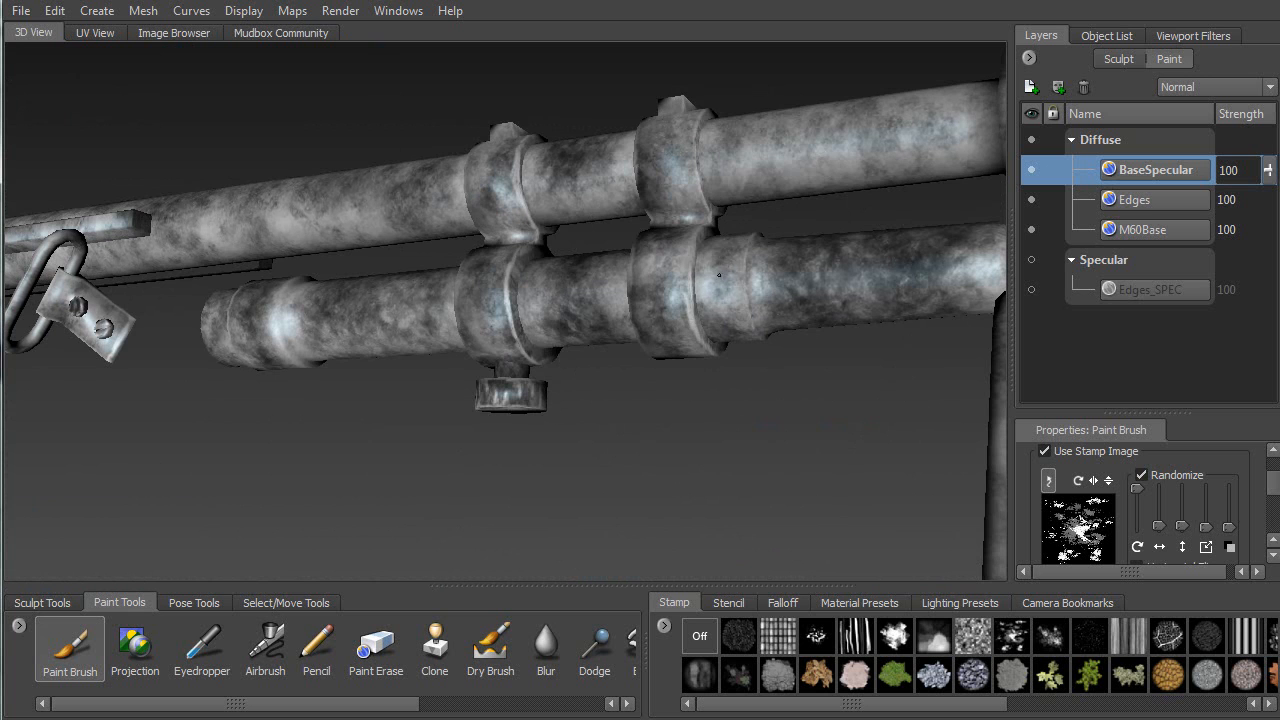
{"action": "mouse_move", "coordinate": [718, 318]}
{"action": "left_mouse_down", "text": "alt"}
{"action": "mouse_move", "coordinate": [695, 365]}
{"action": "mouse_move", "coordinate": [708, 378]}
{"action": "mouse_move", "coordinate": [528, 291]}
{"action": "left_mouse_up", "text": "alt"}
{"action": "mouse_move", "coordinate": [456, 242]}
{"action": "left_mouse_down"}
{"action": "mouse_move", "coordinate": [500, 278]}
{"action": "mouse_move", "coordinate": [671, 304]}
{"action": "mouse_move", "coordinate": [564, 207]}
{"action": "mouse_move", "coordinate": [616, 131]}
{"action": "left_mouse_up"}
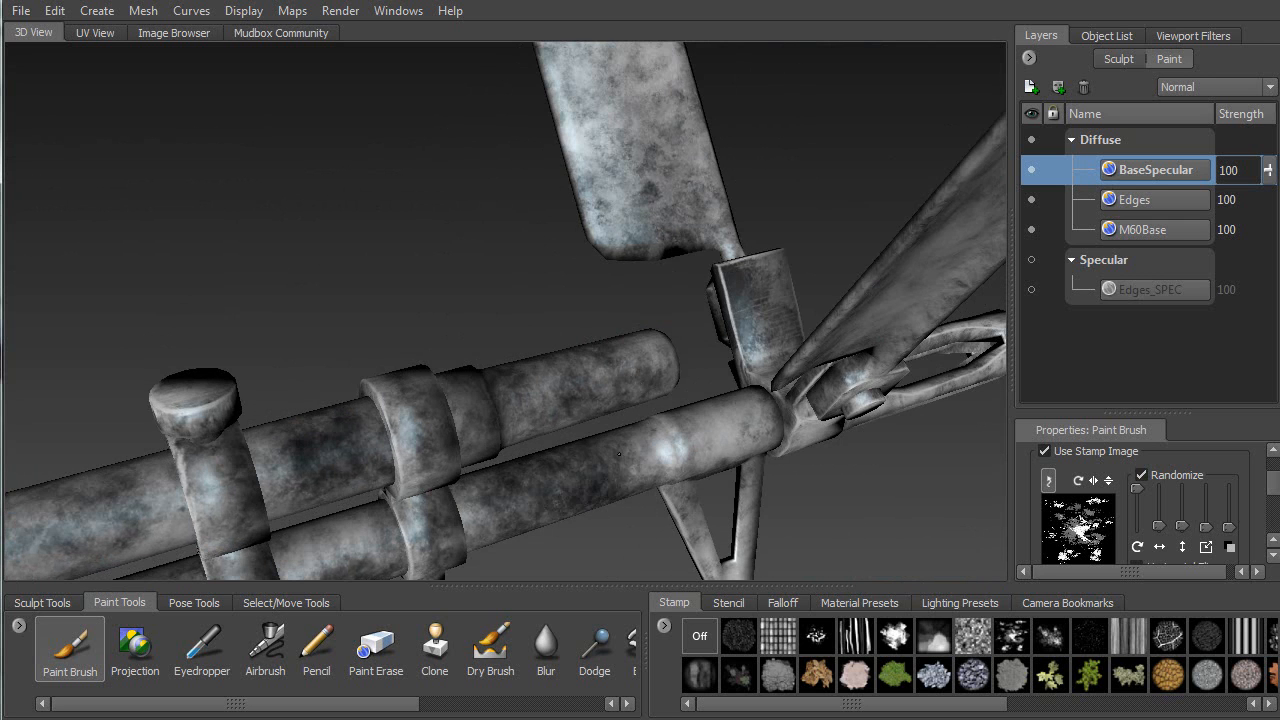
{"action": "left_click_drag", "start_coordinate": [628, 485], "coordinate": [590, 458], "text": "alt"}
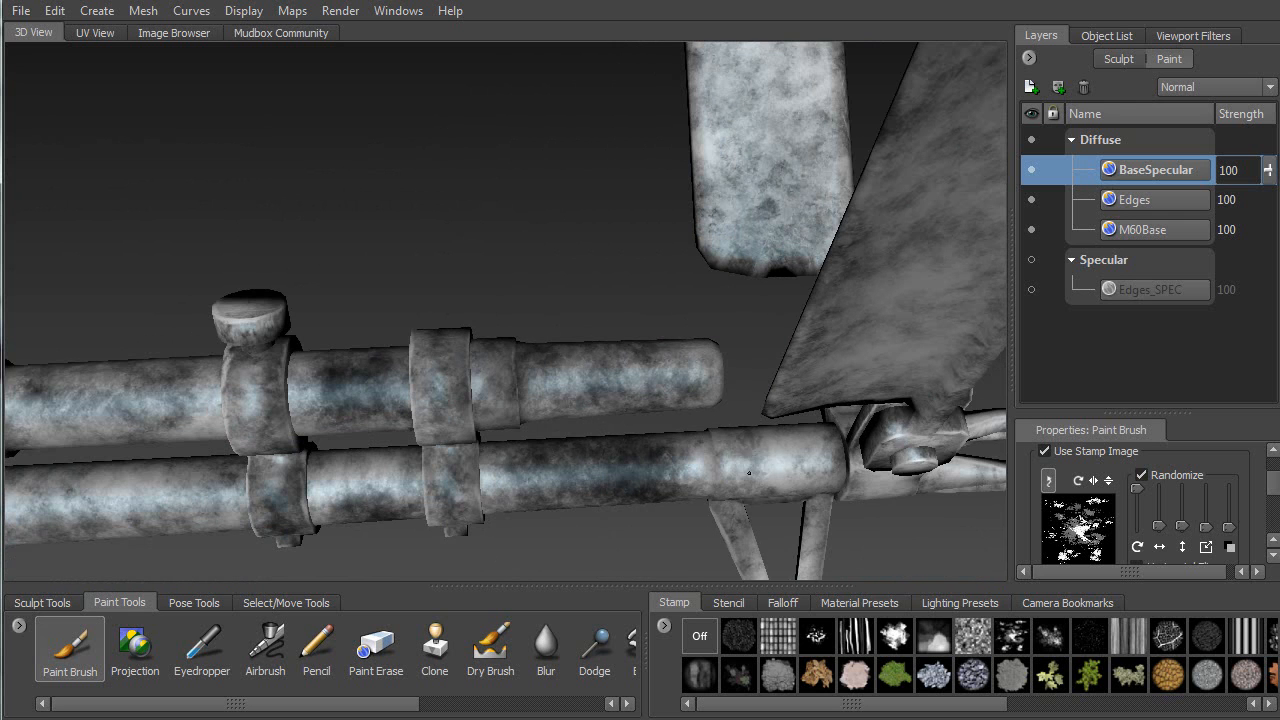
{"action": "mouse_move", "coordinate": [800, 462]}
{"action": "left_mouse_down", "text": "alt"}
{"action": "mouse_move", "coordinate": [787, 354]}
{"action": "mouse_move", "coordinate": [872, 214]}
{"action": "mouse_move", "coordinate": [856, 236]}
{"action": "mouse_move", "coordinate": [532, 237]}
{"action": "left_mouse_up", "text": "alt"}
{"action": "left_click_drag", "start_coordinate": [522, 285], "coordinate": [458, 285]}
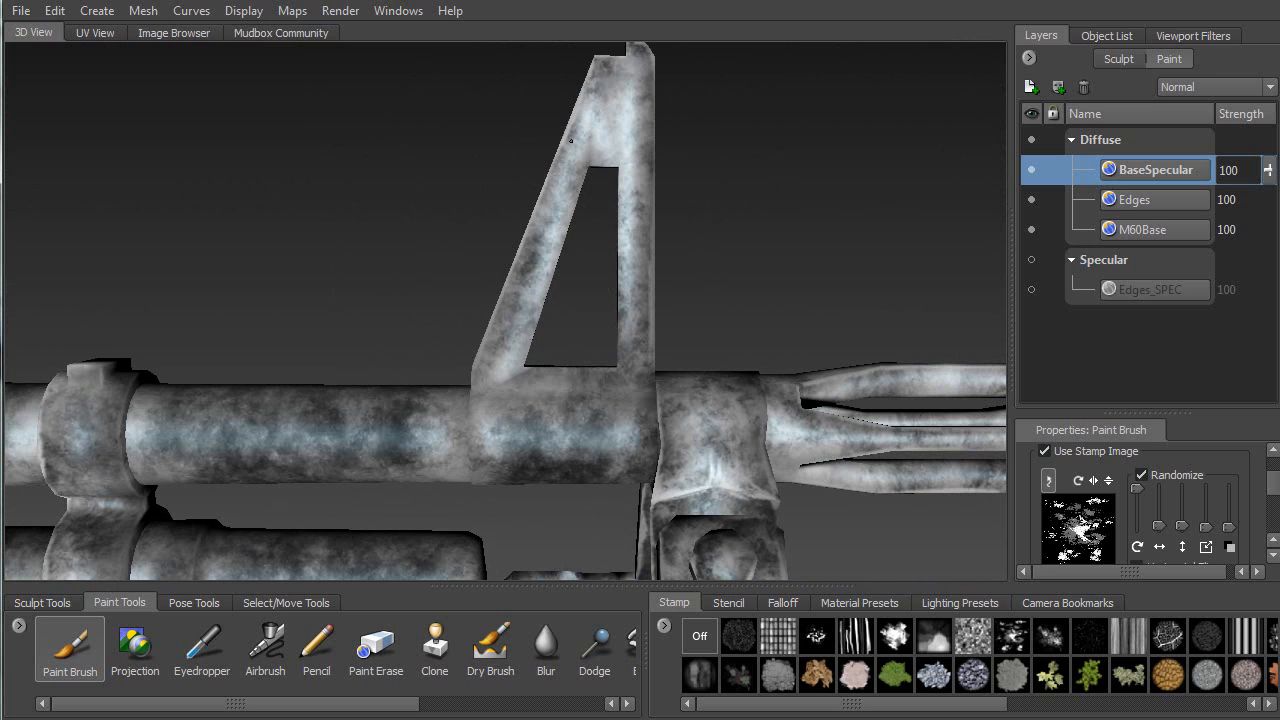
Paint dark mottling over both sides of the triangular front sight, including its sloped strut and vertical post
{"action": "mouse_move", "coordinate": [601, 118]}
{"action": "left_mouse_down"}
{"action": "mouse_move", "coordinate": [628, 105]}
{"action": "mouse_move", "coordinate": [625, 315]}
{"action": "left_mouse_up"}
{"action": "left_click_drag", "start_coordinate": [621, 243], "coordinate": [665, 264], "text": "alt"}
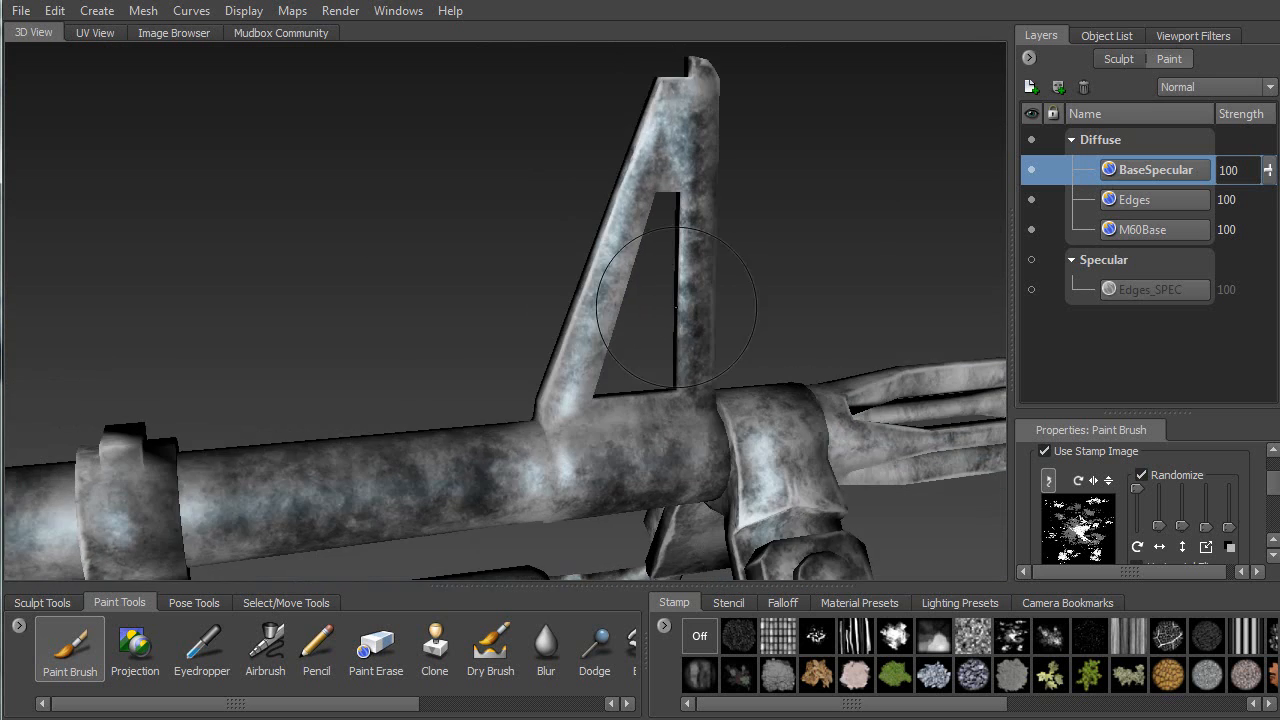
{"action": "left_click_drag", "start_coordinate": [687, 337], "coordinate": [677, 300], "text": "alt"}
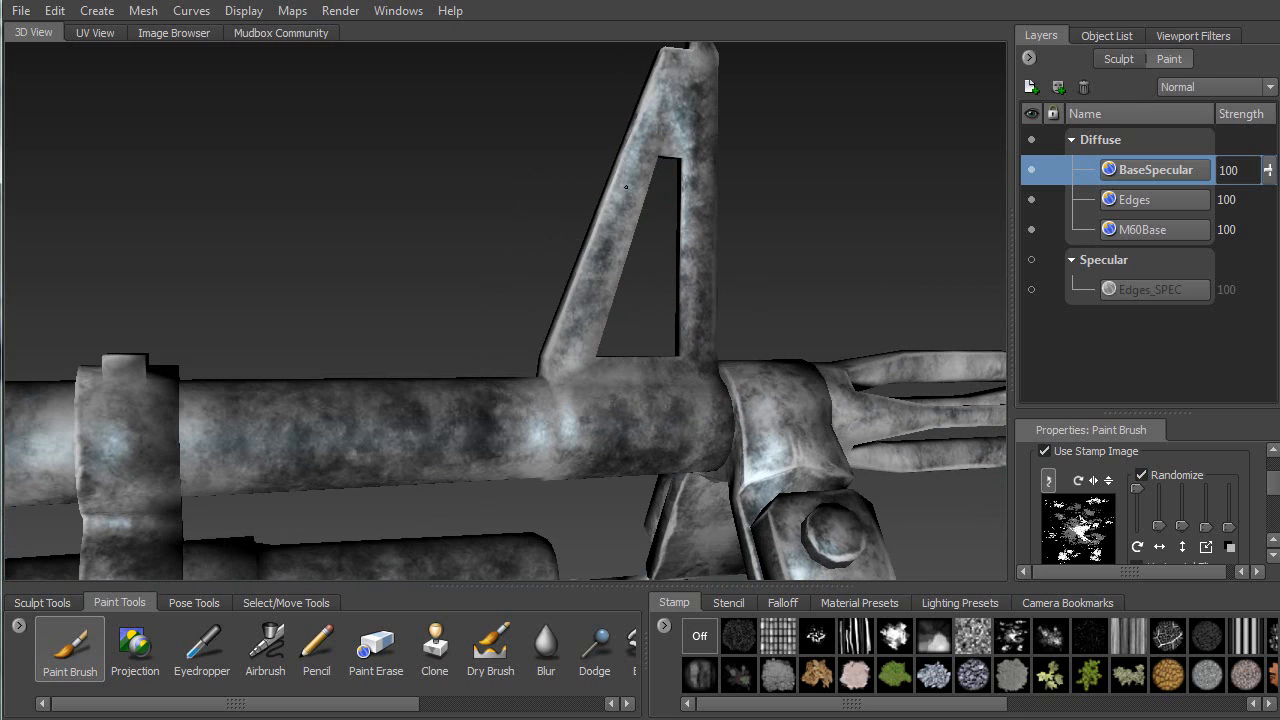
{"action": "left_click_drag", "start_coordinate": [667, 99], "coordinate": [692, 266], "text": "alt"}
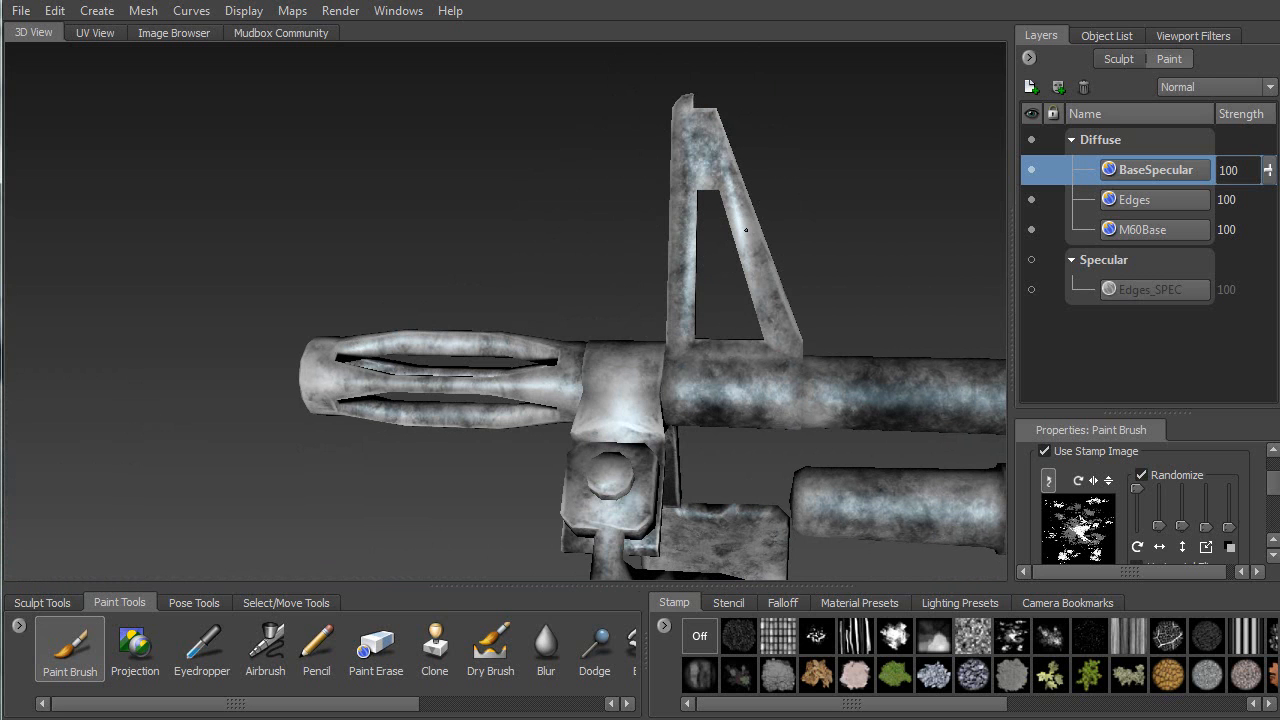
{"action": "left_click_drag", "start_coordinate": [683, 328], "coordinate": [704, 356], "text": "alt"}
Add dark mottling to the bipod collar and around the bolt on its hinge plate
{"action": "right_click_drag", "start_coordinate": [592, 332], "coordinate": [579, 480], "text": "alt"}
{"action": "mouse_move", "coordinate": [566, 312]}
{"action": "left_mouse_down"}
{"action": "mouse_move", "coordinate": [548, 325]}
{"action": "mouse_move", "coordinate": [610, 305]}
{"action": "mouse_move", "coordinate": [557, 236]}
{"action": "mouse_move", "coordinate": [576, 256]}
{"action": "mouse_move", "coordinate": [618, 256]}
{"action": "left_mouse_up"}
{"action": "left_click_drag", "start_coordinate": [612, 270], "coordinate": [608, 430], "text": "alt"}
{"action": "middle_click_drag", "start_coordinate": [645, 180], "coordinate": [640, 230], "text": "alt"}
{"action": "mouse_move", "coordinate": [588, 246]}
{"action": "left_mouse_down"}
{"action": "mouse_move", "coordinate": [530, 236]}
{"action": "mouse_move", "coordinate": [614, 238]}
{"action": "left_mouse_up"}
{"action": "right_click_drag", "start_coordinate": [552, 383], "coordinate": [578, 289], "text": "alt"}
{"action": "mouse_move", "coordinate": [577, 289]}
{"action": "left_mouse_down", "text": "alt"}
{"action": "mouse_move", "coordinate": [549, 451]}
{"action": "mouse_move", "coordinate": [570, 400]}
{"action": "mouse_move", "coordinate": [613, 396]}
{"action": "left_mouse_up", "text": "alt"}
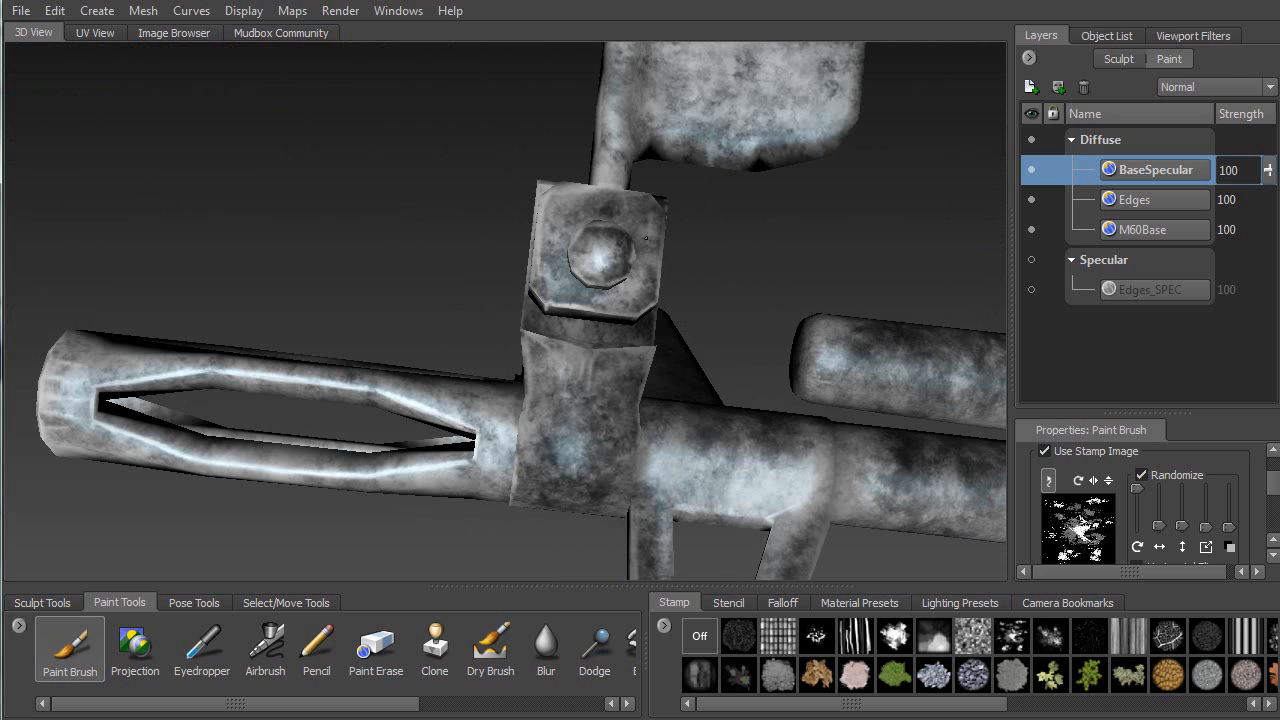
{"action": "left_click_drag", "start_coordinate": [591, 260], "coordinate": [614, 263]}
Paint dark mottling around the flash hider, covering its prongs from several sides
{"action": "left_click_drag", "start_coordinate": [546, 307], "coordinate": [566, 283], "text": "alt"}
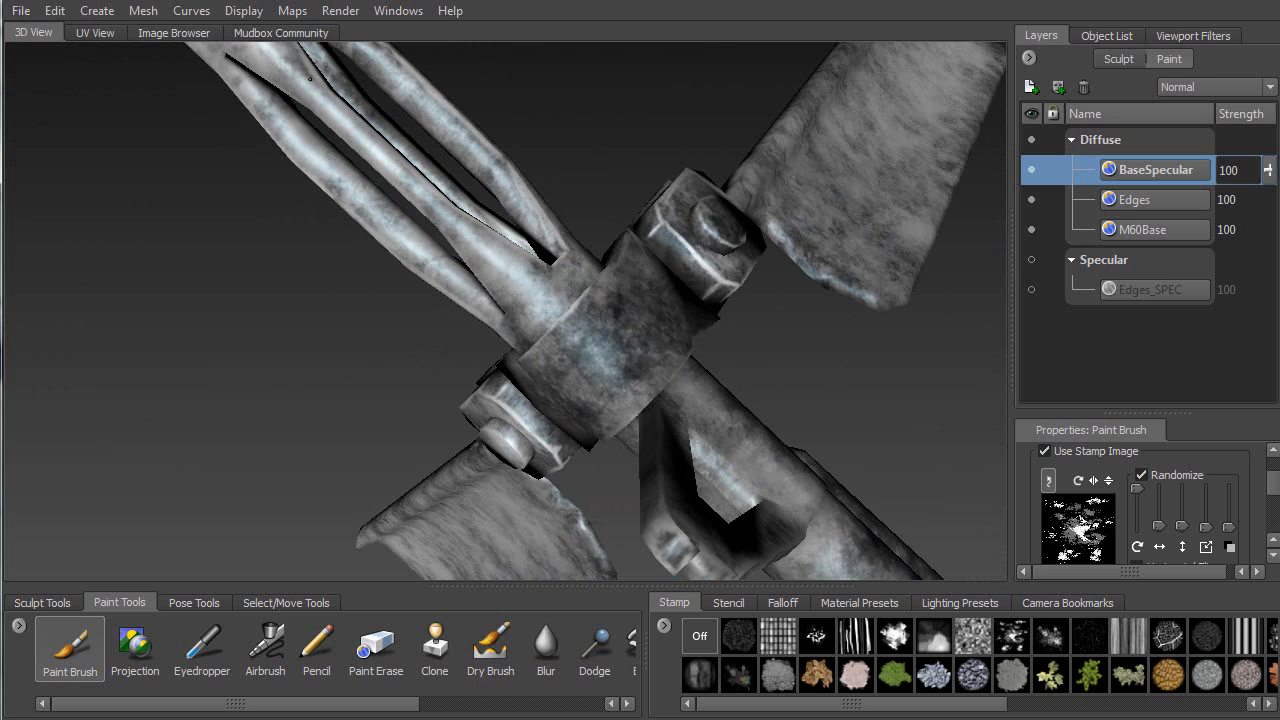
{"action": "mouse_move", "coordinate": [486, 251]}
{"action": "left_mouse_down", "text": "alt"}
{"action": "mouse_move", "coordinate": [446, 338]}
{"action": "mouse_move", "coordinate": [396, 358]}
{"action": "mouse_move", "coordinate": [600, 246]}
{"action": "mouse_move", "coordinate": [547, 286]}
{"action": "mouse_move", "coordinate": [580, 269]}
{"action": "left_mouse_up", "text": "alt"}
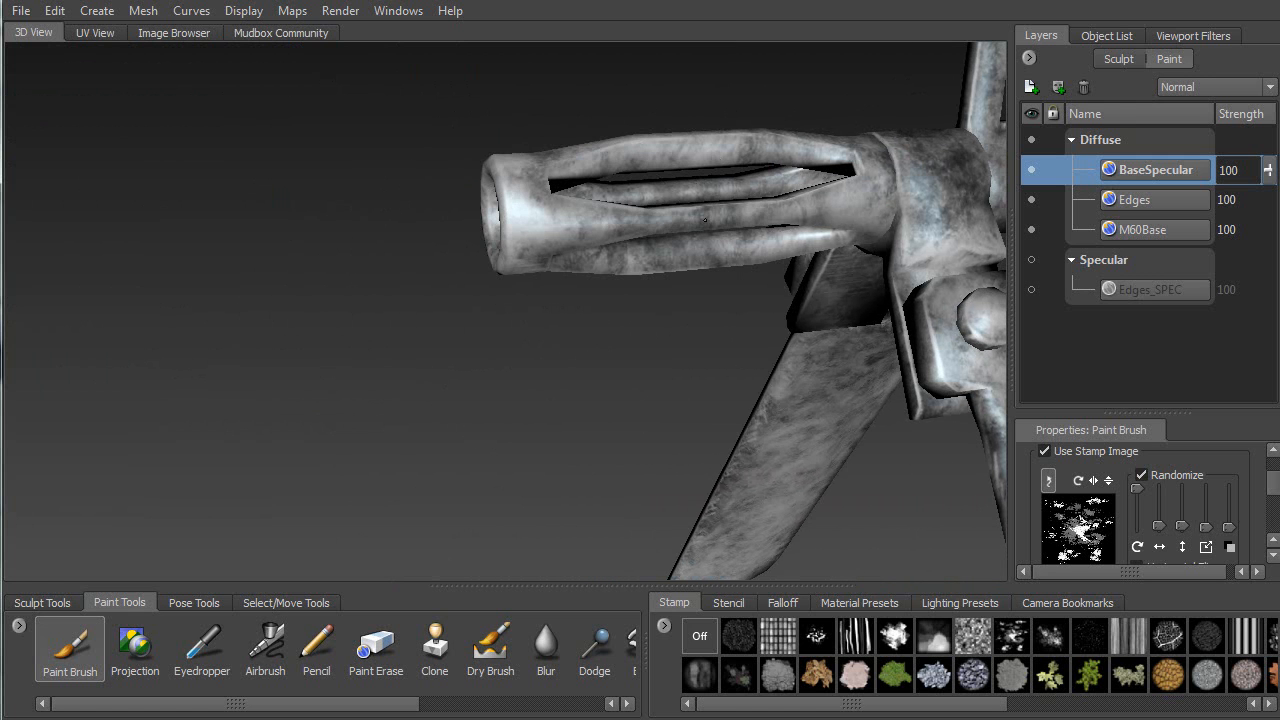
{"action": "mouse_move", "coordinate": [824, 229]}
{"action": "left_mouse_down", "text": "alt"}
{"action": "mouse_move", "coordinate": [600, 275]}
{"action": "mouse_move", "coordinate": [626, 264]}
{"action": "left_mouse_up", "text": "alt"}
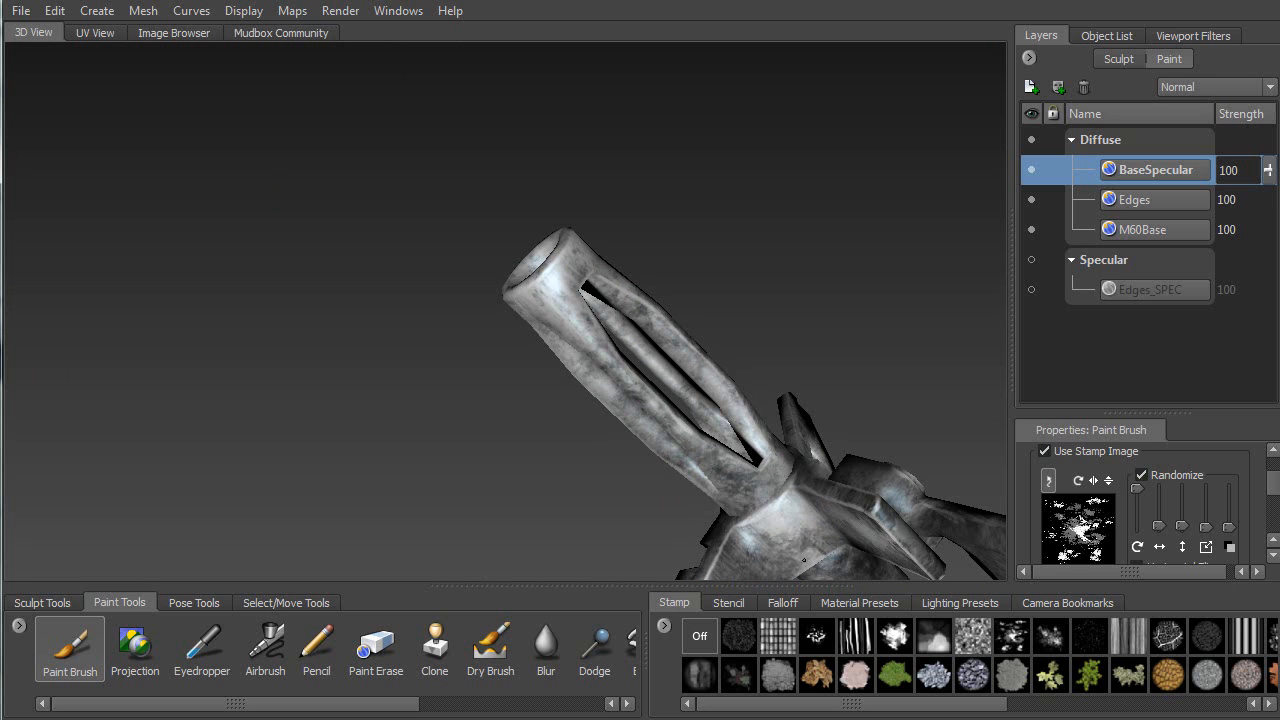
{"action": "left_click_drag", "start_coordinate": [806, 512], "coordinate": [737, 298], "text": "alt"}
Paint dark mottling over the rear of the bipod bracket and down the full length of the attached leg
{"action": "left_click_drag", "start_coordinate": [685, 386], "coordinate": [620, 340], "text": "alt"}
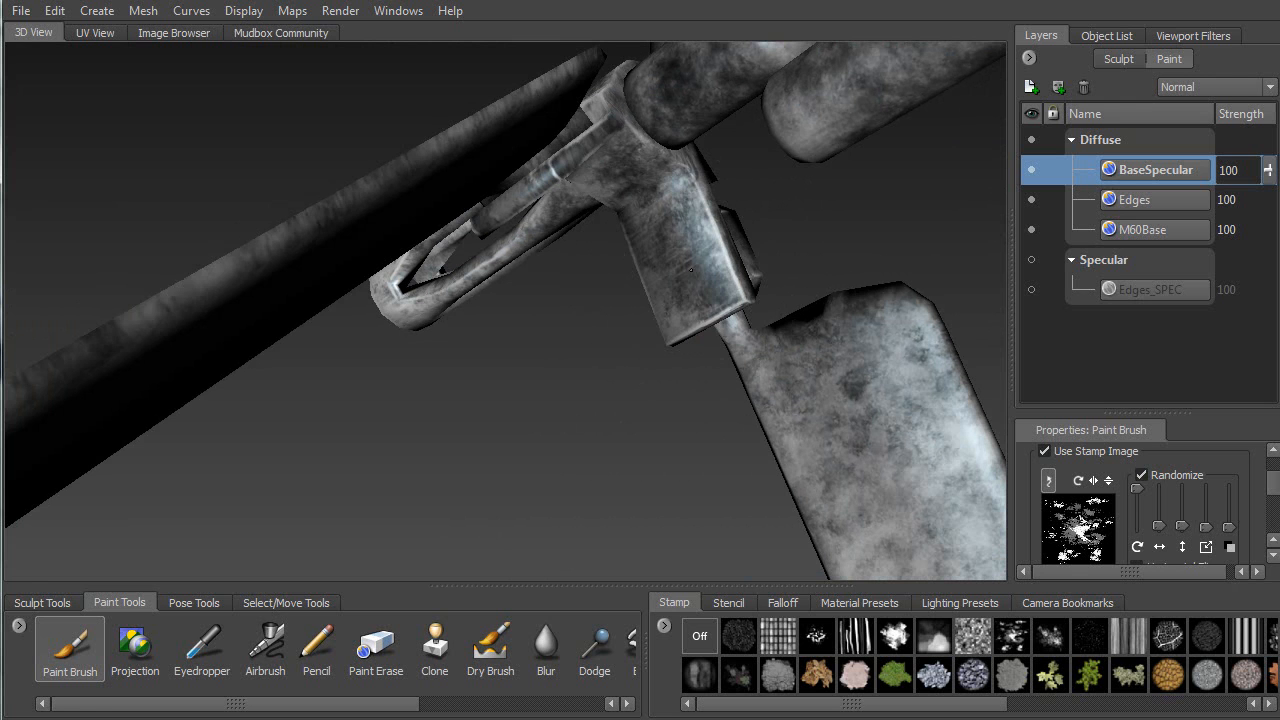
{"action": "mouse_move", "coordinate": [669, 248]}
{"action": "left_mouse_down", "text": "alt"}
{"action": "mouse_move", "coordinate": [614, 133]}
{"action": "mouse_move", "coordinate": [645, 200]}
{"action": "mouse_move", "coordinate": [625, 180]}
{"action": "mouse_move", "coordinate": [610, 220]}
{"action": "mouse_move", "coordinate": [663, 216]}
{"action": "mouse_move", "coordinate": [668, 323]}
{"action": "left_mouse_up", "text": "alt"}
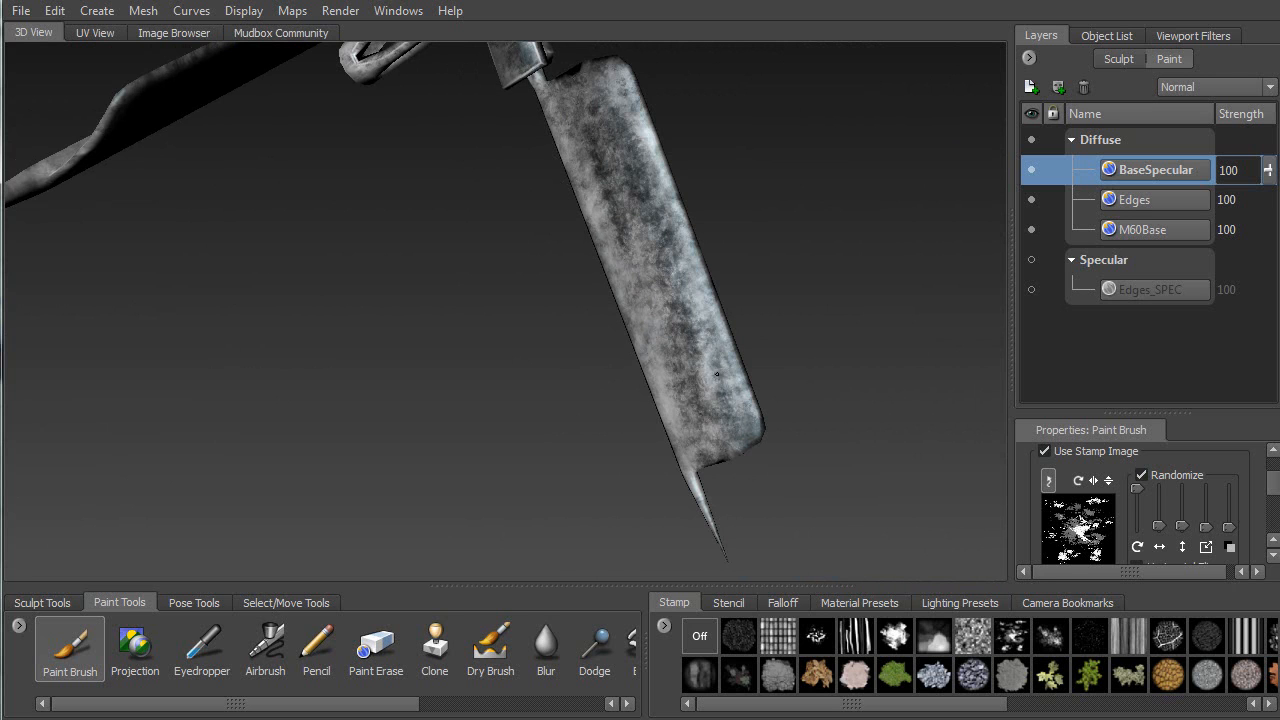
{"action": "mouse_move", "coordinate": [582, 121]}
{"action": "left_mouse_down"}
{"action": "mouse_move", "coordinate": [735, 440]}
{"action": "mouse_move", "coordinate": [684, 296]}
{"action": "mouse_move", "coordinate": [555, 90]}
{"action": "left_mouse_up"}
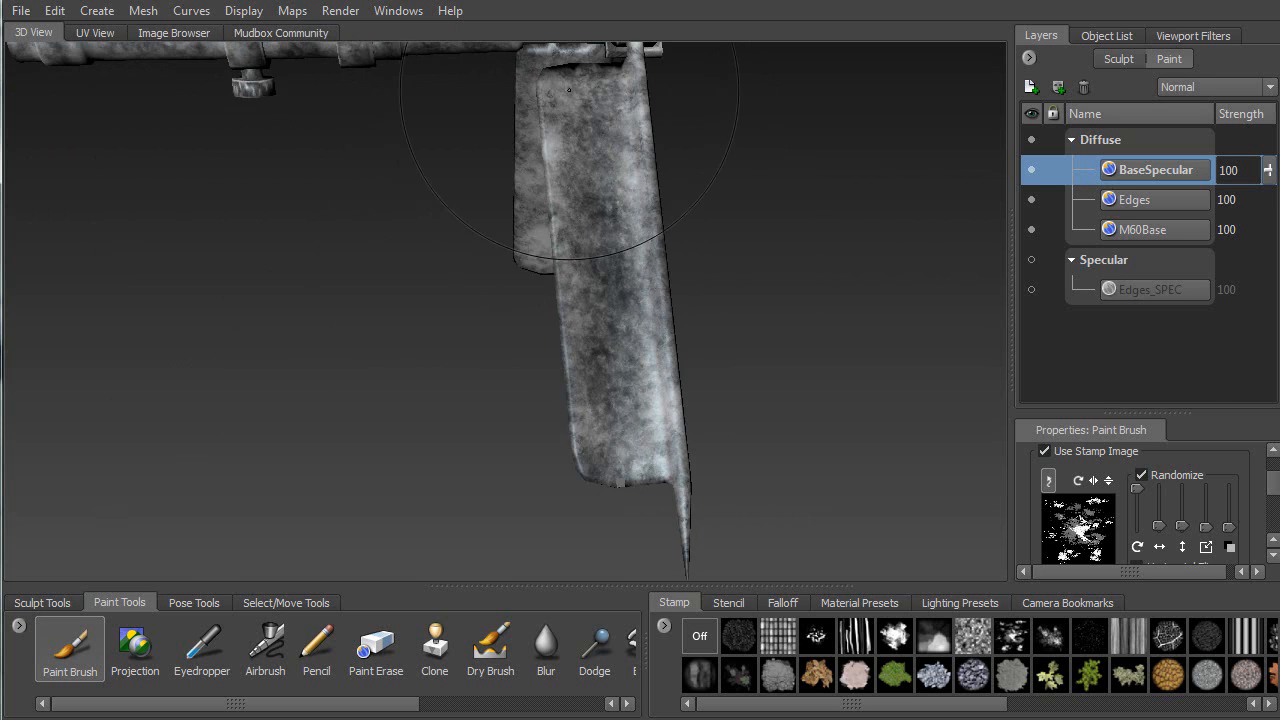
{"action": "left_click_drag", "start_coordinate": [590, 171], "coordinate": [612, 451]}
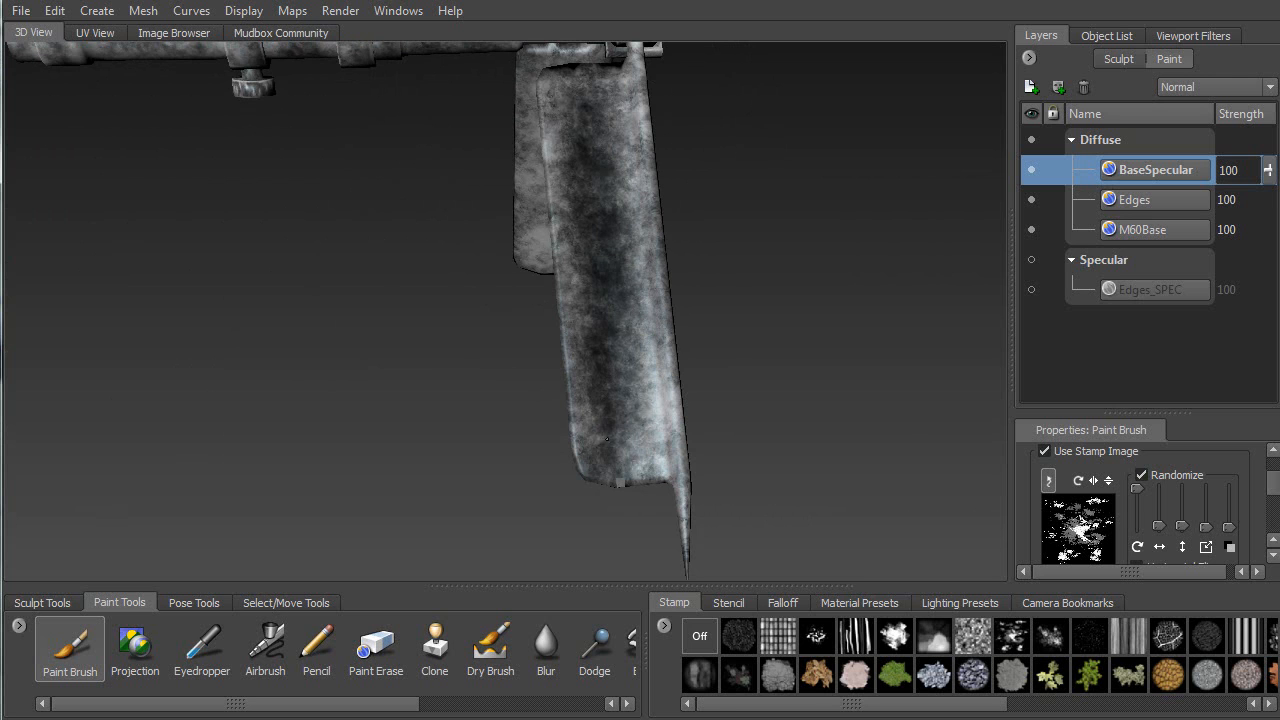
{"action": "mouse_move", "coordinate": [550, 254]}
{"action": "left_mouse_down"}
{"action": "mouse_move", "coordinate": [600, 440]}
{"action": "mouse_move", "coordinate": [632, 478]}
{"action": "left_mouse_up"}
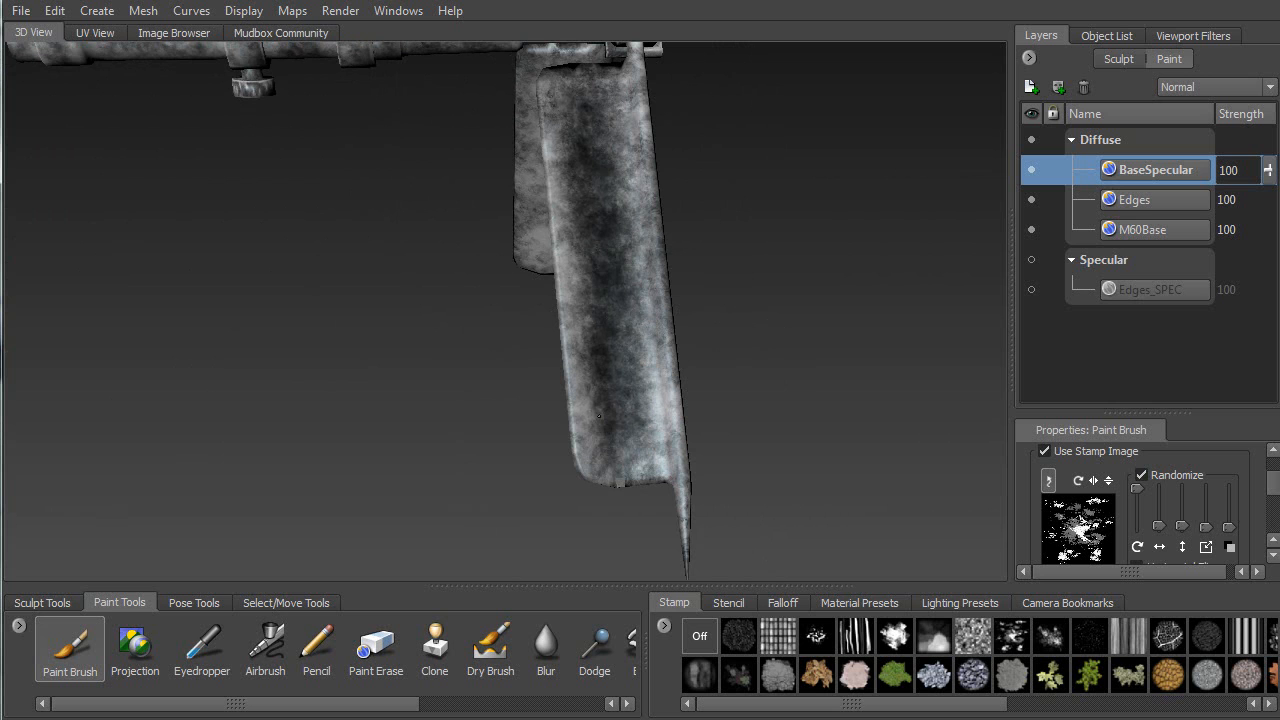
Darken the opposite face of the bipod leg with mottling, from its upper edge down to the lower end
{"action": "mouse_move", "coordinate": [585, 93]}
{"action": "left_mouse_down", "text": "alt"}
{"action": "mouse_move", "coordinate": [600, 37]}
{"action": "mouse_move", "coordinate": [492, 465]}
{"action": "mouse_move", "coordinate": [545, 245]}
{"action": "mouse_move", "coordinate": [482, 410]}
{"action": "mouse_move", "coordinate": [477, 477]}
{"action": "mouse_move", "coordinate": [566, 272]}
{"action": "left_mouse_up", "text": "alt"}
{"action": "mouse_move", "coordinate": [566, 272]}
{"action": "left_mouse_down", "text": "alt"}
{"action": "mouse_move", "coordinate": [660, 330]}
{"action": "mouse_move", "coordinate": [771, 369]}
{"action": "left_mouse_up", "text": "alt"}
{"action": "mouse_move", "coordinate": [716, 306]}
{"action": "left_mouse_down", "text": "alt"}
{"action": "mouse_move", "coordinate": [740, 266]}
{"action": "mouse_move", "coordinate": [700, 328]}
{"action": "mouse_move", "coordinate": [725, 215]}
{"action": "mouse_move", "coordinate": [657, 454]}
{"action": "left_mouse_up", "text": "alt"}
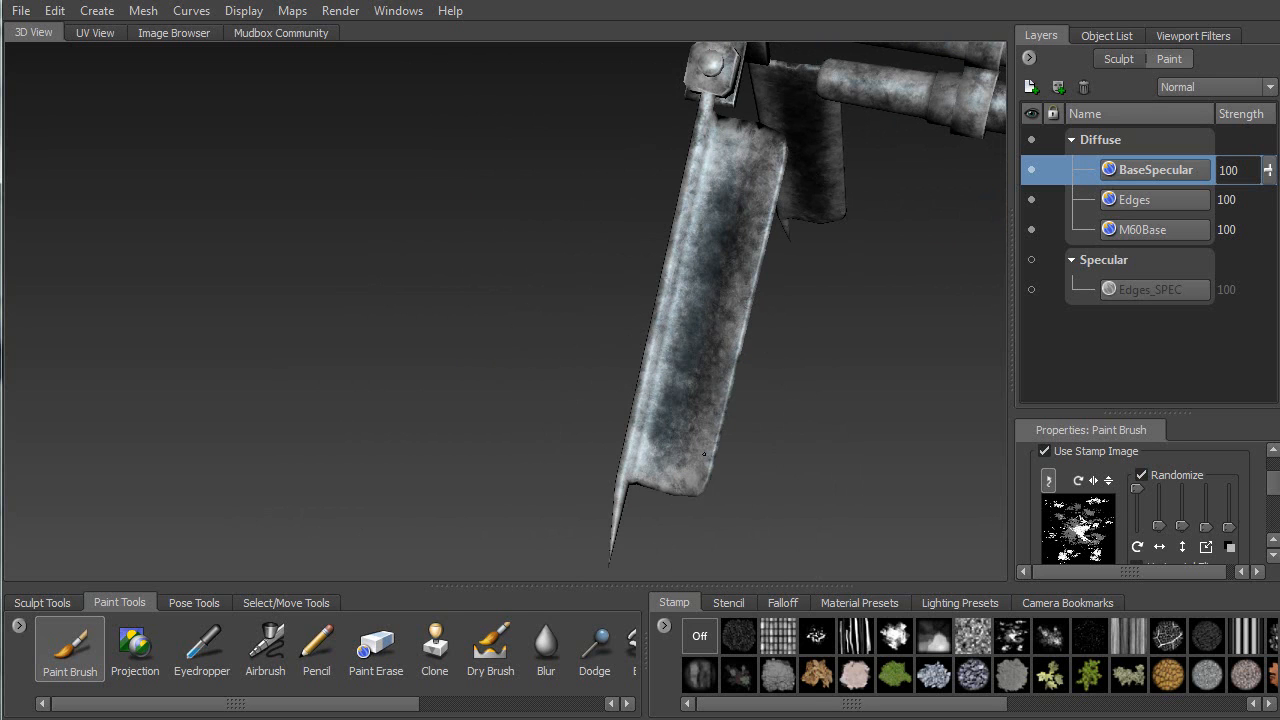
{"action": "left_click_drag", "start_coordinate": [762, 282], "coordinate": [749, 255]}
{"action": "mouse_move", "coordinate": [749, 155]}
{"action": "left_mouse_down"}
{"action": "mouse_move", "coordinate": [733, 182]}
{"action": "mouse_move", "coordinate": [740, 215]}
{"action": "left_mouse_up"}
{"action": "left_click_drag", "start_coordinate": [662, 422], "coordinate": [680, 453]}
{"action": "left_click_drag", "start_coordinate": [692, 370], "coordinate": [666, 448]}
Paint dark mottling over the bipod collar and hinge plates on both sides of the muzzle
{"action": "left_click_drag", "start_coordinate": [710, 270], "coordinate": [800, 295], "text": "alt"}
{"action": "right_click_drag", "start_coordinate": [732, 288], "coordinate": [797, 226], "text": "alt"}
{"action": "middle_click_drag", "start_coordinate": [797, 226], "coordinate": [645, 399], "text": "alt"}
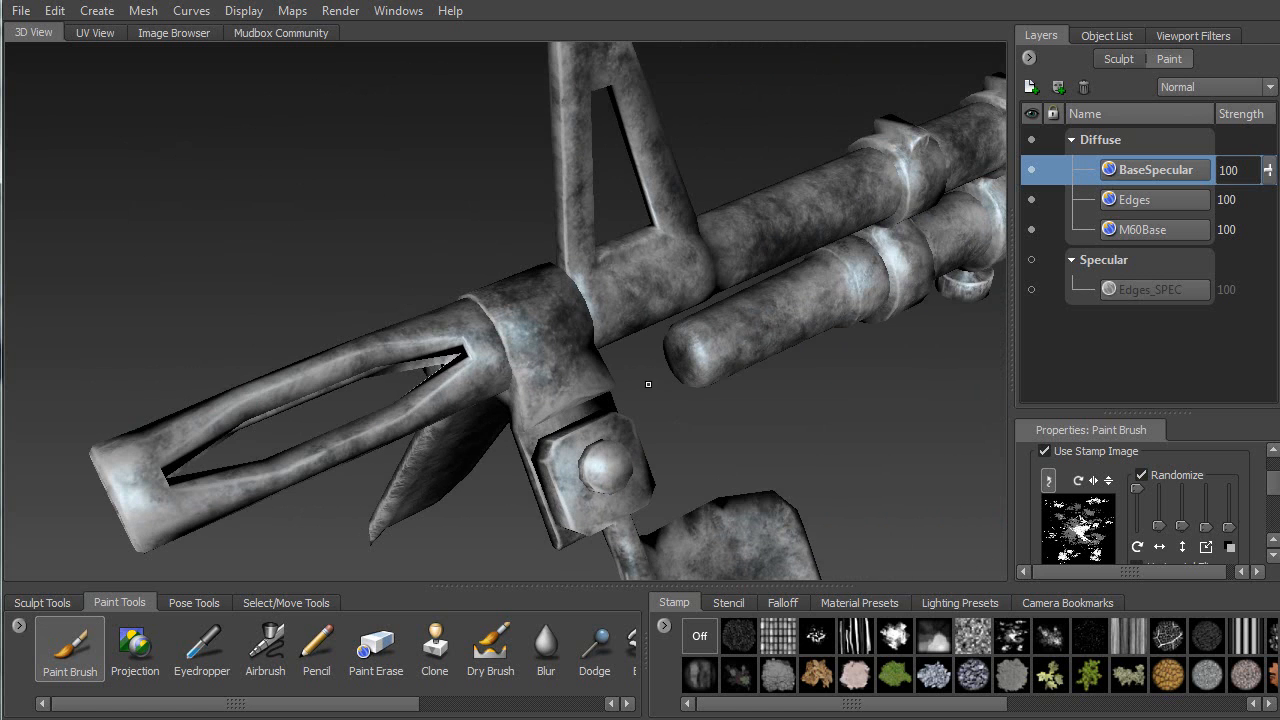
{"action": "mouse_move", "coordinate": [648, 384]}
{"action": "left_mouse_down", "text": "alt"}
{"action": "mouse_move", "coordinate": [462, 323]}
{"action": "mouse_move", "coordinate": [375, 324]}
{"action": "left_mouse_up", "text": "alt"}
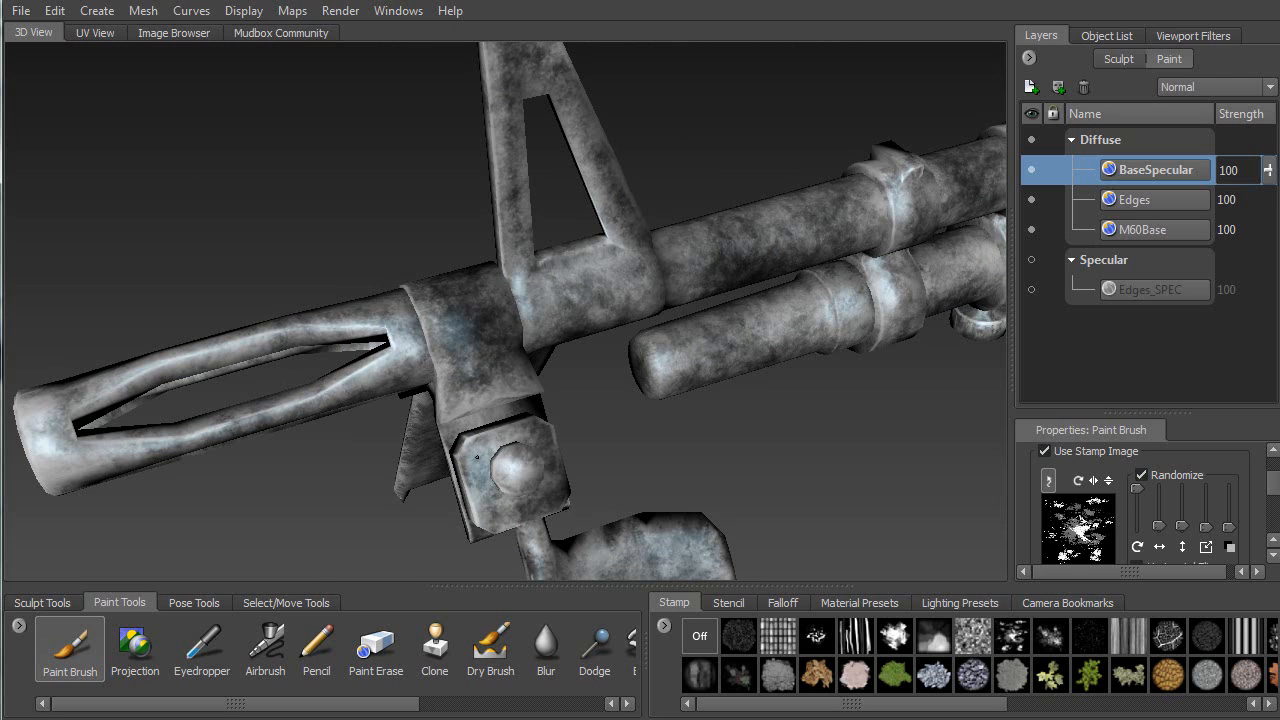
{"action": "mouse_move", "coordinate": [479, 469]}
{"action": "left_mouse_down", "text": "alt"}
{"action": "mouse_move", "coordinate": [682, 312]}
{"action": "mouse_move", "coordinate": [699, 274]}
{"action": "mouse_move", "coordinate": [540, 238]}
{"action": "left_mouse_up", "text": "alt"}
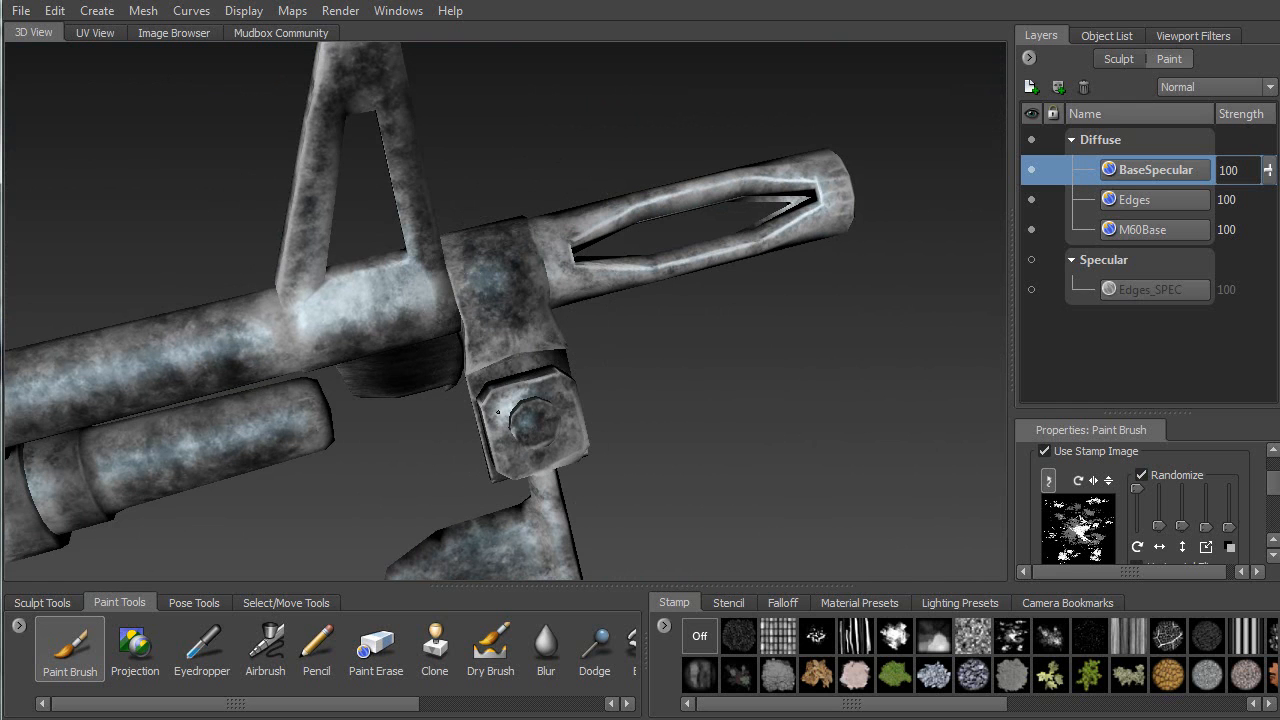
{"action": "mouse_move", "coordinate": [492, 360]}
{"action": "left_mouse_down", "text": "alt"}
{"action": "mouse_move", "coordinate": [489, 293]}
{"action": "mouse_move", "coordinate": [583, 288]}
{"action": "mouse_move", "coordinate": [544, 270]}
{"action": "left_mouse_up", "text": "alt"}
{"action": "mouse_move", "coordinate": [445, 275]}
{"action": "left_mouse_down", "text": "alt"}
{"action": "mouse_move", "coordinate": [224, 372]}
{"action": "mouse_move", "coordinate": [360, 333]}
{"action": "mouse_move", "coordinate": [332, 396]}
{"action": "mouse_move", "coordinate": [321, 340]}
{"action": "mouse_move", "coordinate": [208, 401]}
{"action": "mouse_move", "coordinate": [264, 332]}
{"action": "mouse_move", "coordinate": [241, 233]}
{"action": "left_mouse_up", "text": "alt"}
Deepen the dark mottling around the front end of the gas cylinder and its end collar
{"action": "left_click_drag", "start_coordinate": [344, 274], "coordinate": [346, 263]}
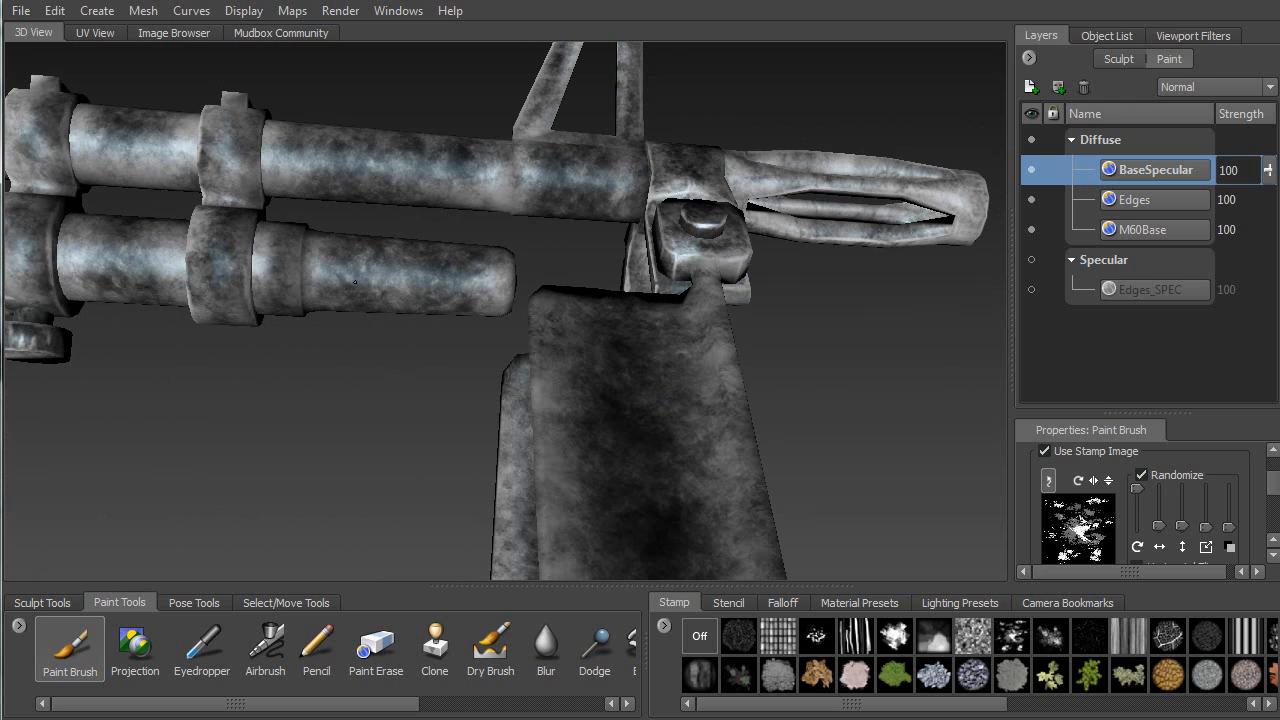
{"action": "left_click_drag", "start_coordinate": [466, 281], "coordinate": [393, 312], "text": "alt"}
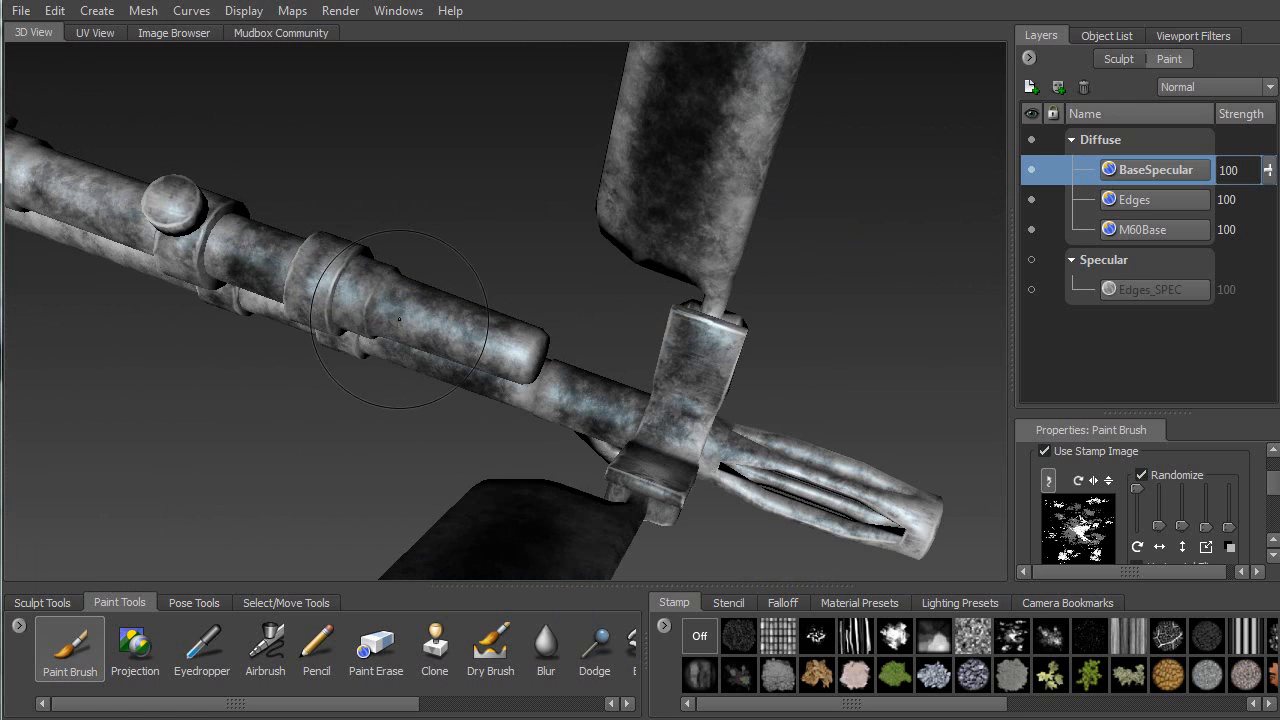
{"action": "mouse_move", "coordinate": [463, 289]}
{"action": "left_mouse_down"}
{"action": "mouse_move", "coordinate": [486, 339]}
{"action": "mouse_move", "coordinate": [401, 334]}
{"action": "left_mouse_up"}
{"action": "left_click_drag", "start_coordinate": [392, 274], "coordinate": [443, 94], "text": "alt"}
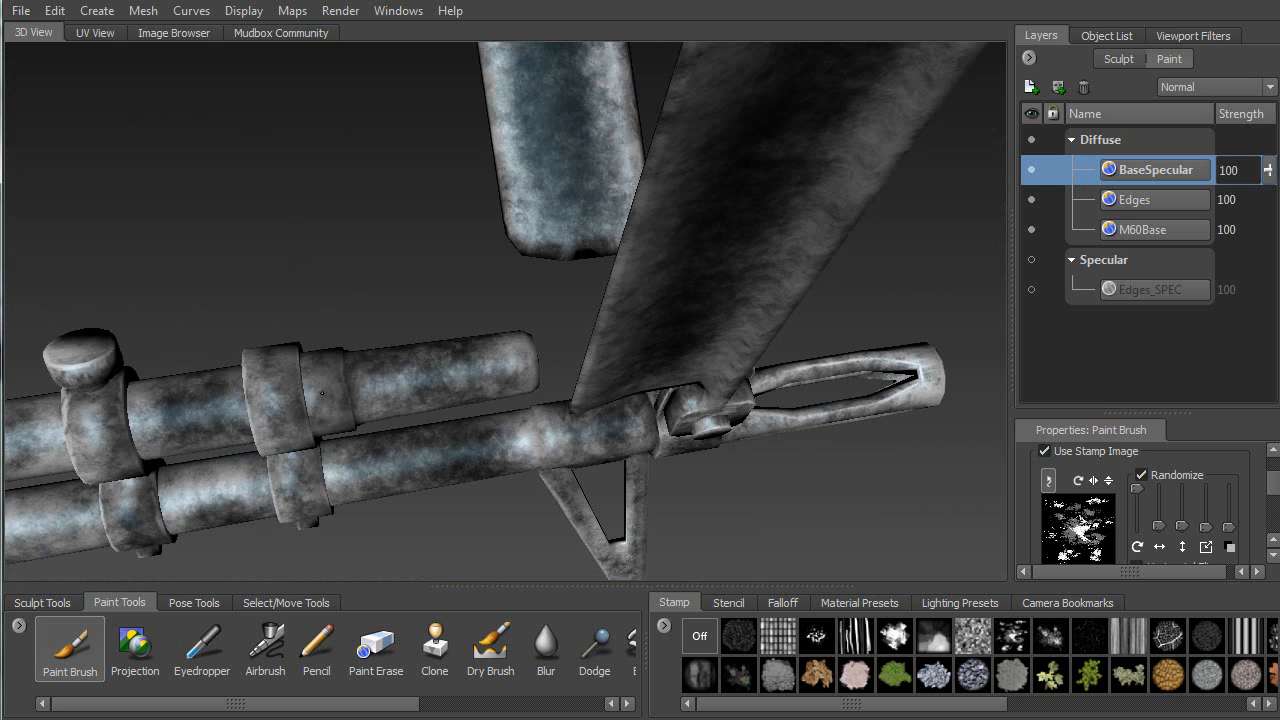
{"action": "left_click_drag", "start_coordinate": [326, 421], "coordinate": [428, 526], "text": "alt"}
{"action": "left_click_drag", "start_coordinate": [342, 428], "coordinate": [310, 440], "text": "alt"}
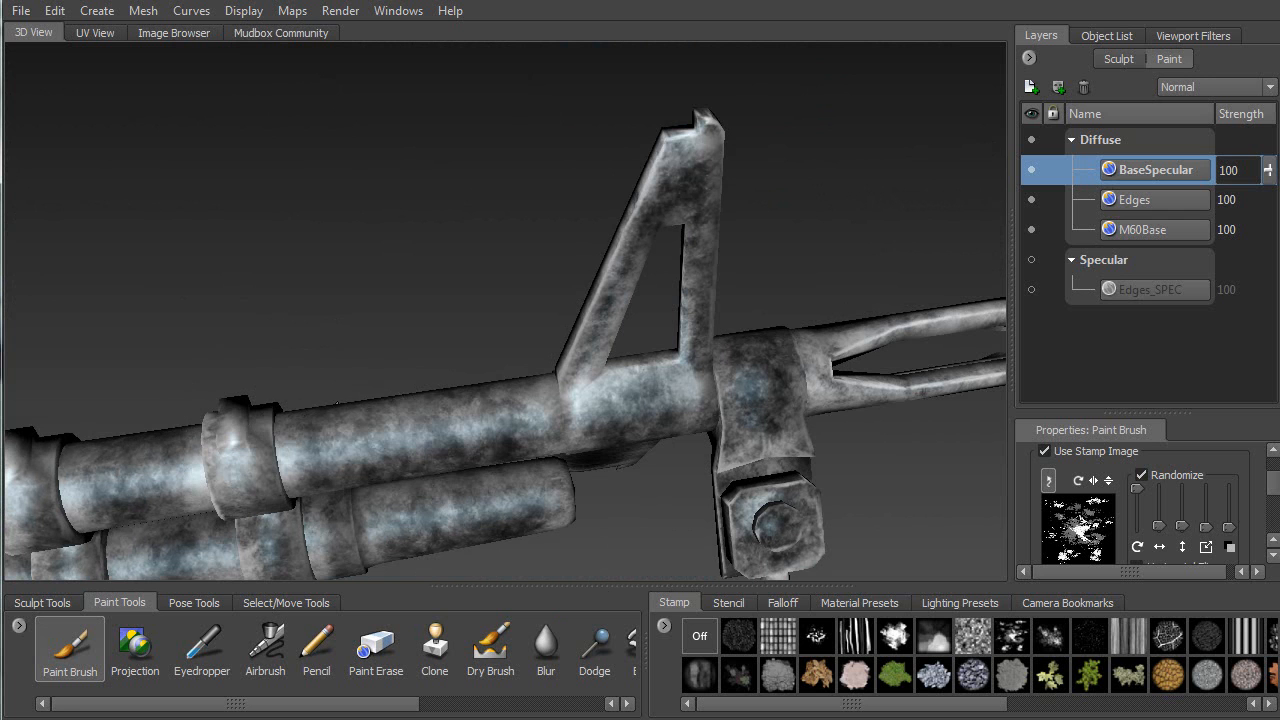
Add more dark mottling along the barrel beneath the front sight and back toward the front clamp
{"action": "mouse_move", "coordinate": [400, 438]}
{"action": "left_mouse_down"}
{"action": "mouse_move", "coordinate": [522, 414]}
{"action": "mouse_move", "coordinate": [489, 335]}
{"action": "mouse_move", "coordinate": [571, 329]}
{"action": "mouse_move", "coordinate": [488, 299]}
{"action": "mouse_move", "coordinate": [426, 203]}
{"action": "mouse_move", "coordinate": [432, 240]}
{"action": "mouse_move", "coordinate": [444, 188]}
{"action": "left_mouse_up"}
{"action": "left_click_drag", "start_coordinate": [214, 163], "coordinate": [200, 238]}
{"action": "left_click_drag", "start_coordinate": [770, 412], "coordinate": [162, 198], "text": "alt"}
{"action": "mouse_move", "coordinate": [290, 186]}
{"action": "left_mouse_down", "text": "alt"}
{"action": "mouse_move", "coordinate": [252, 216]}
{"action": "mouse_move", "coordinate": [314, 293]}
{"action": "left_mouse_up", "text": "alt"}
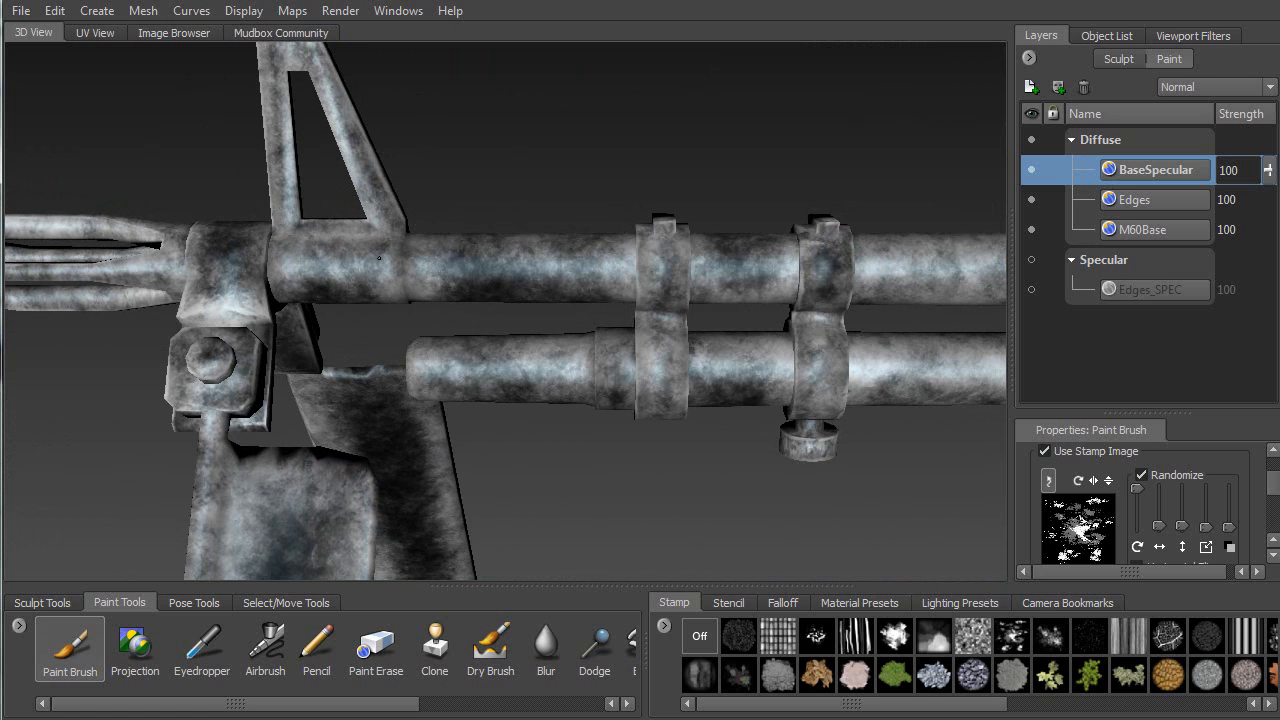
{"action": "left_click_drag", "start_coordinate": [455, 268], "coordinate": [430, 275], "text": "alt"}
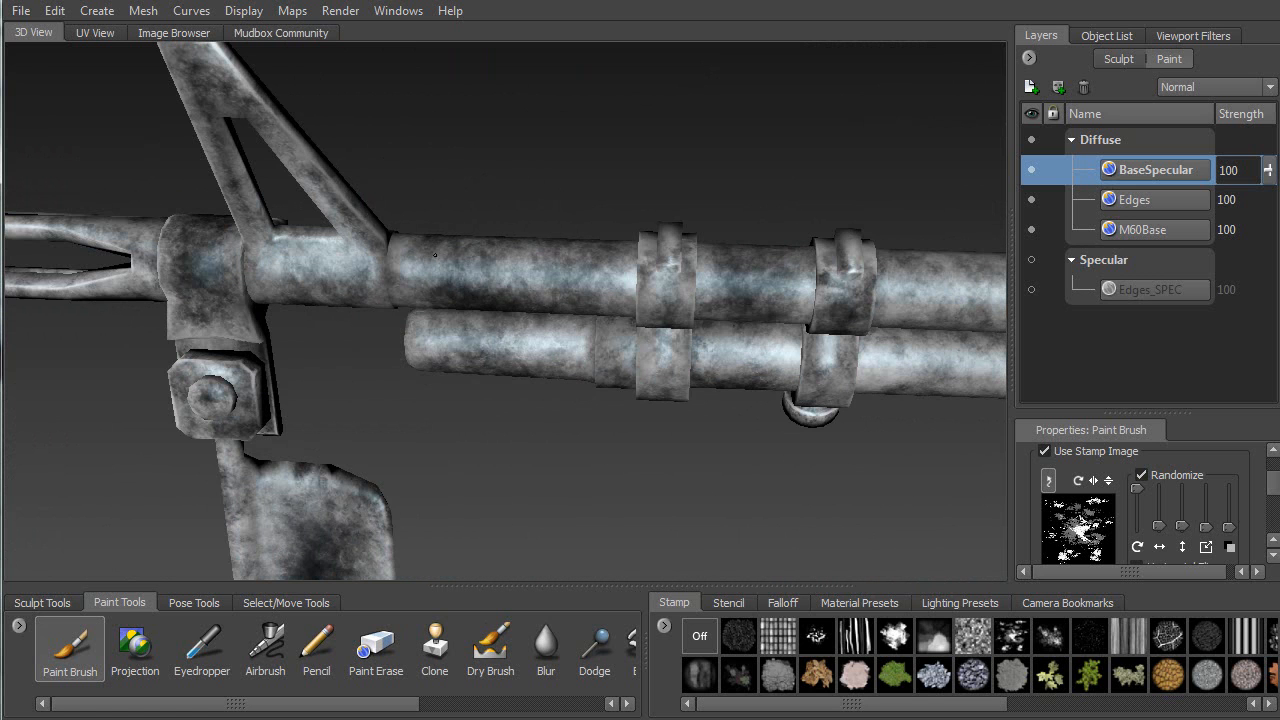
{"action": "mouse_move", "coordinate": [524, 257]}
{"action": "left_mouse_down"}
{"action": "mouse_move", "coordinate": [588, 247]}
{"action": "mouse_move", "coordinate": [544, 331]}
{"action": "mouse_move", "coordinate": [474, 380]}
{"action": "left_mouse_up"}
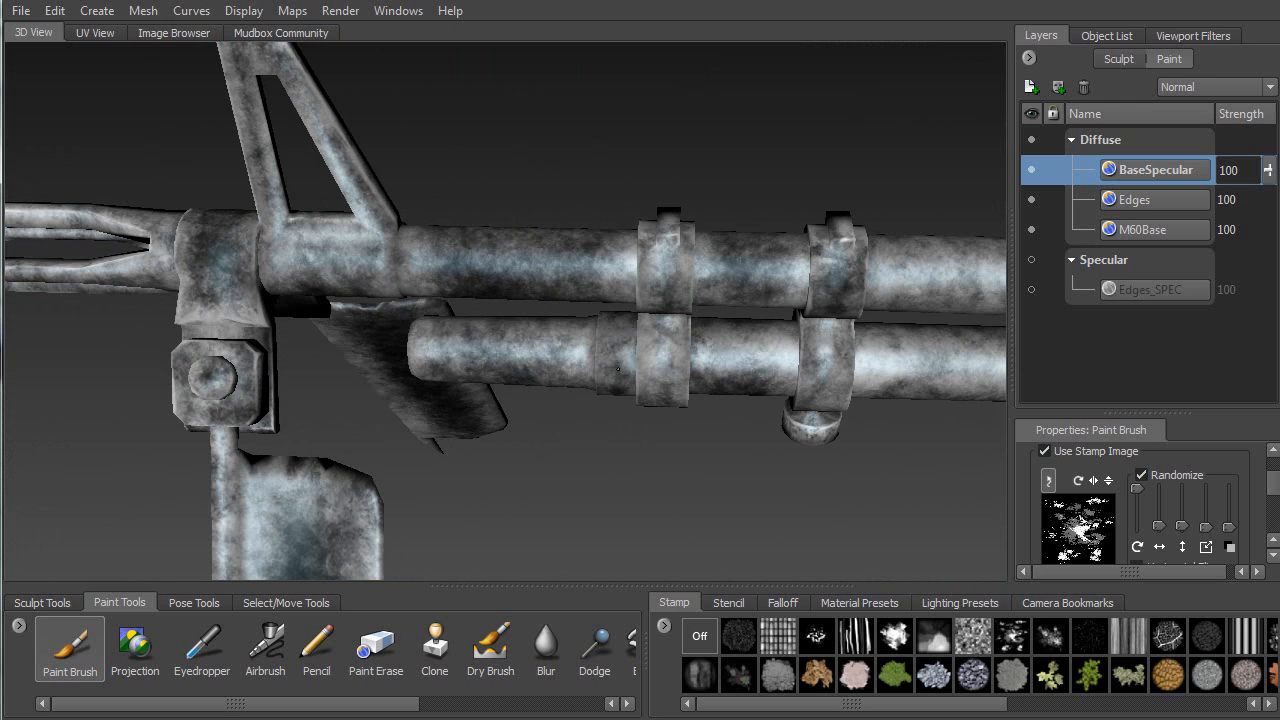
Paint dark mottling around the two barrel clamps and the thumbscrew from all sides
{"action": "mouse_move", "coordinate": [655, 378]}
{"action": "left_mouse_down"}
{"action": "mouse_move", "coordinate": [682, 291]}
{"action": "mouse_move", "coordinate": [650, 371]}
{"action": "mouse_move", "coordinate": [647, 451]}
{"action": "mouse_move", "coordinate": [662, 474]}
{"action": "left_mouse_up"}
{"action": "left_click_drag", "start_coordinate": [709, 540], "coordinate": [729, 349], "text": "alt"}
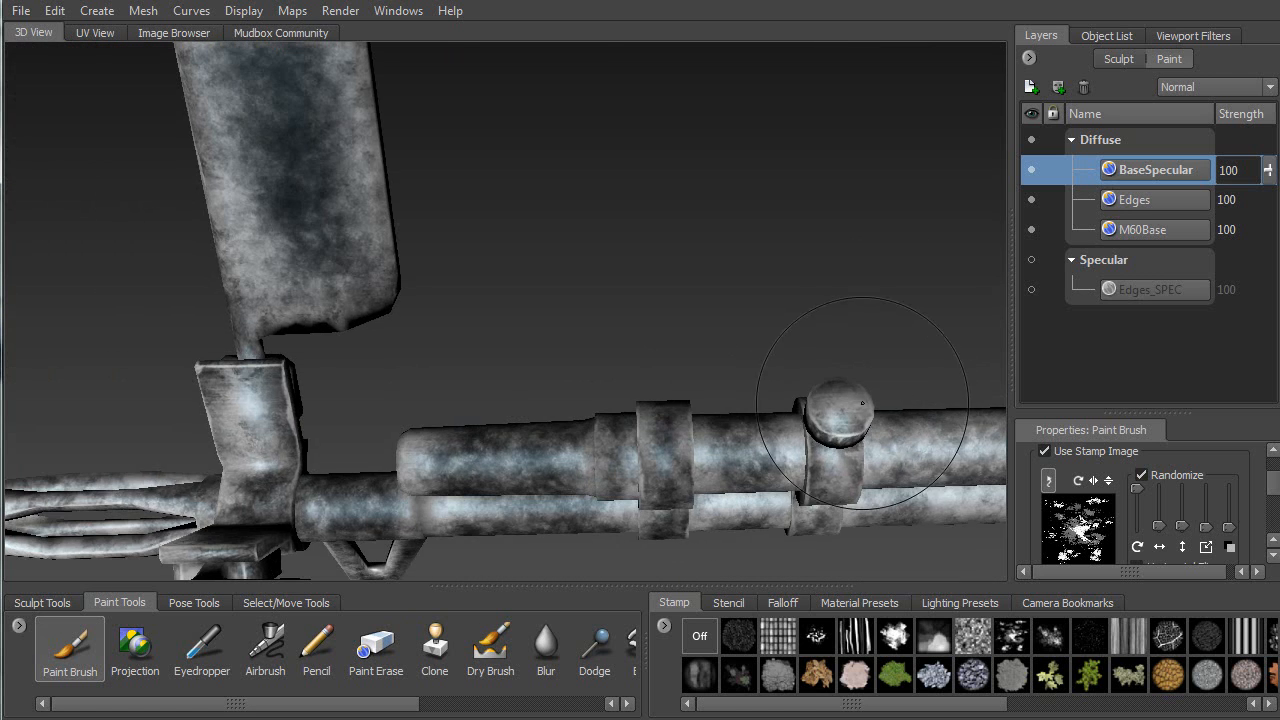
{"action": "left_click_drag", "start_coordinate": [821, 478], "coordinate": [838, 420], "text": "alt"}
{"action": "mouse_move", "coordinate": [838, 420]}
{"action": "left_mouse_down"}
{"action": "mouse_move", "coordinate": [836, 398]}
{"action": "mouse_move", "coordinate": [822, 512]}
{"action": "left_mouse_up"}
{"action": "middle_click_drag", "start_coordinate": [742, 488], "coordinate": [723, 337], "text": "alt"}
{"action": "mouse_move", "coordinate": [723, 337]}
{"action": "left_mouse_down", "text": "alt"}
{"action": "mouse_move", "coordinate": [707, 387]}
{"action": "mouse_move", "coordinate": [715, 410]}
{"action": "mouse_move", "coordinate": [812, 428]}
{"action": "left_mouse_up", "text": "alt"}
{"action": "left_click_drag", "start_coordinate": [800, 422], "coordinate": [655, 390], "text": "alt"}
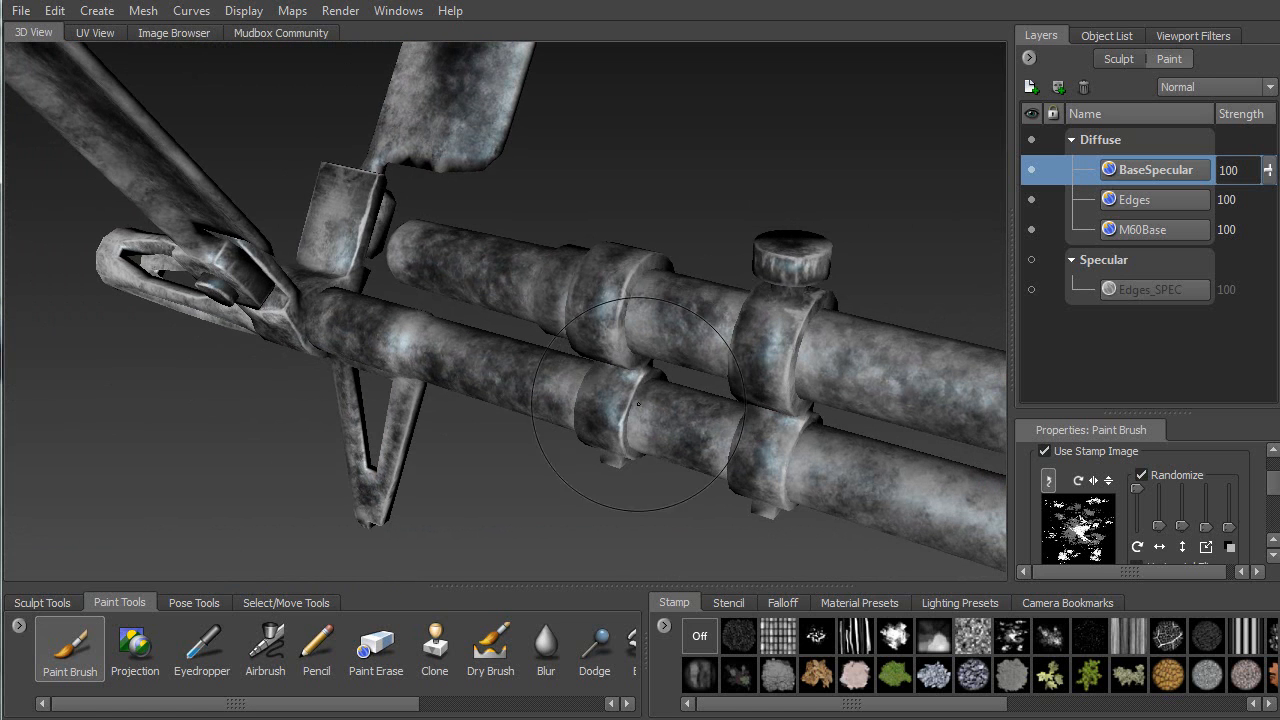
{"action": "left_click_drag", "start_coordinate": [609, 455], "coordinate": [831, 373], "text": "alt"}
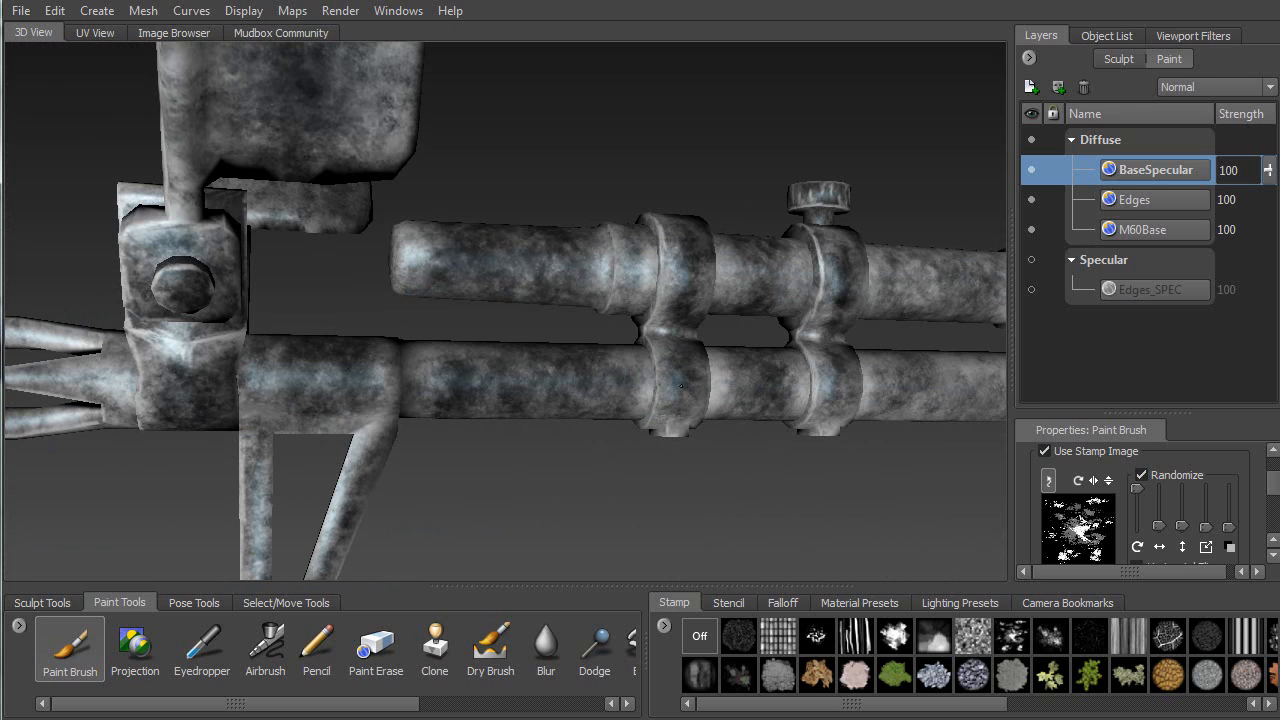
Darken the area where the bipod collar meets the barrel and the base of the flash hider with mottling
{"action": "left_click_drag", "start_coordinate": [238, 240], "coordinate": [194, 330], "text": "alt"}
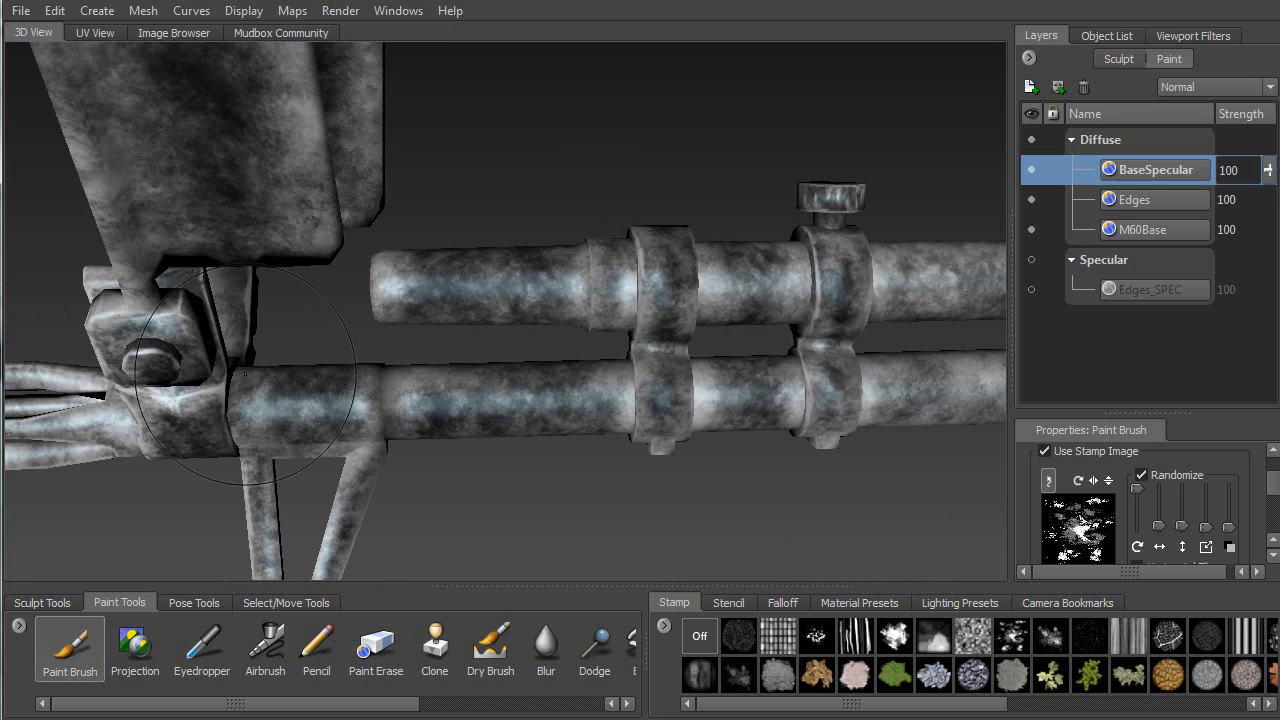
{"action": "mouse_move", "coordinate": [216, 178]}
{"action": "left_mouse_down", "text": "alt"}
{"action": "mouse_move", "coordinate": [258, 328]}
{"action": "mouse_move", "coordinate": [240, 245]}
{"action": "left_mouse_up", "text": "alt"}
{"action": "mouse_move", "coordinate": [240, 245]}
{"action": "left_mouse_down", "text": "alt"}
{"action": "mouse_move", "coordinate": [278, 440]}
{"action": "mouse_move", "coordinate": [262, 441]}
{"action": "mouse_move", "coordinate": [300, 382]}
{"action": "mouse_move", "coordinate": [405, 340]}
{"action": "left_mouse_up", "text": "alt"}
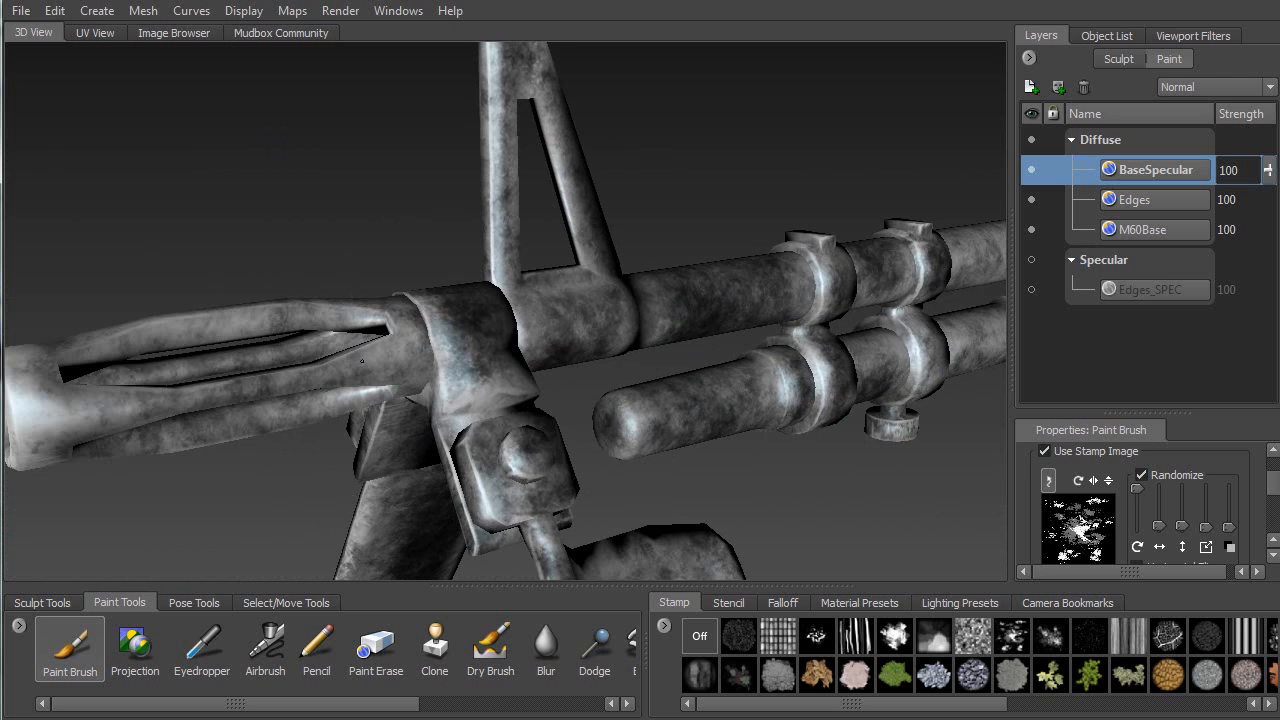
{"action": "mouse_move", "coordinate": [490, 460]}
{"action": "left_mouse_down", "text": "alt"}
{"action": "mouse_move", "coordinate": [560, 380]}
{"action": "mouse_move", "coordinate": [600, 290]}
{"action": "left_mouse_up", "text": "alt"}
{"action": "mouse_move", "coordinate": [492, 262]}
{"action": "left_mouse_down", "text": "alt"}
{"action": "mouse_move", "coordinate": [697, 352]}
{"action": "mouse_move", "coordinate": [582, 475]}
{"action": "mouse_move", "coordinate": [830, 263]}
{"action": "left_mouse_up", "text": "alt"}
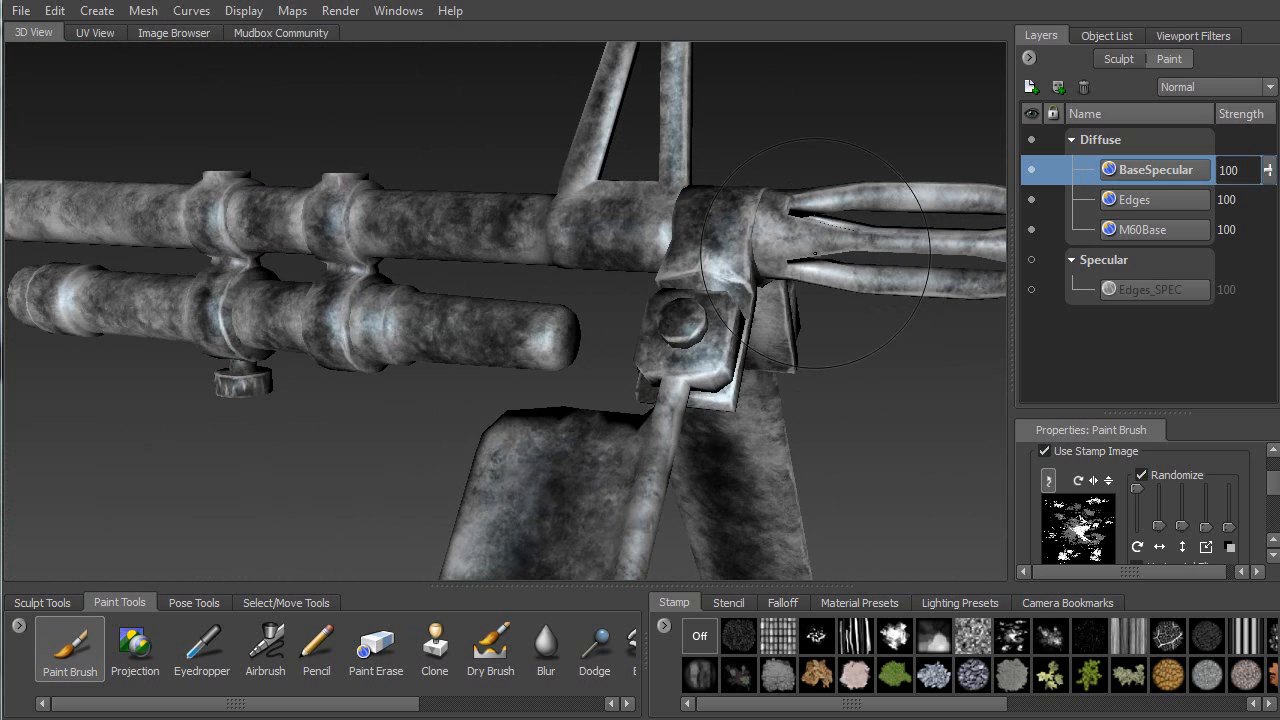
{"action": "left_click_drag", "start_coordinate": [650, 300], "coordinate": [555, 370], "text": "alt"}
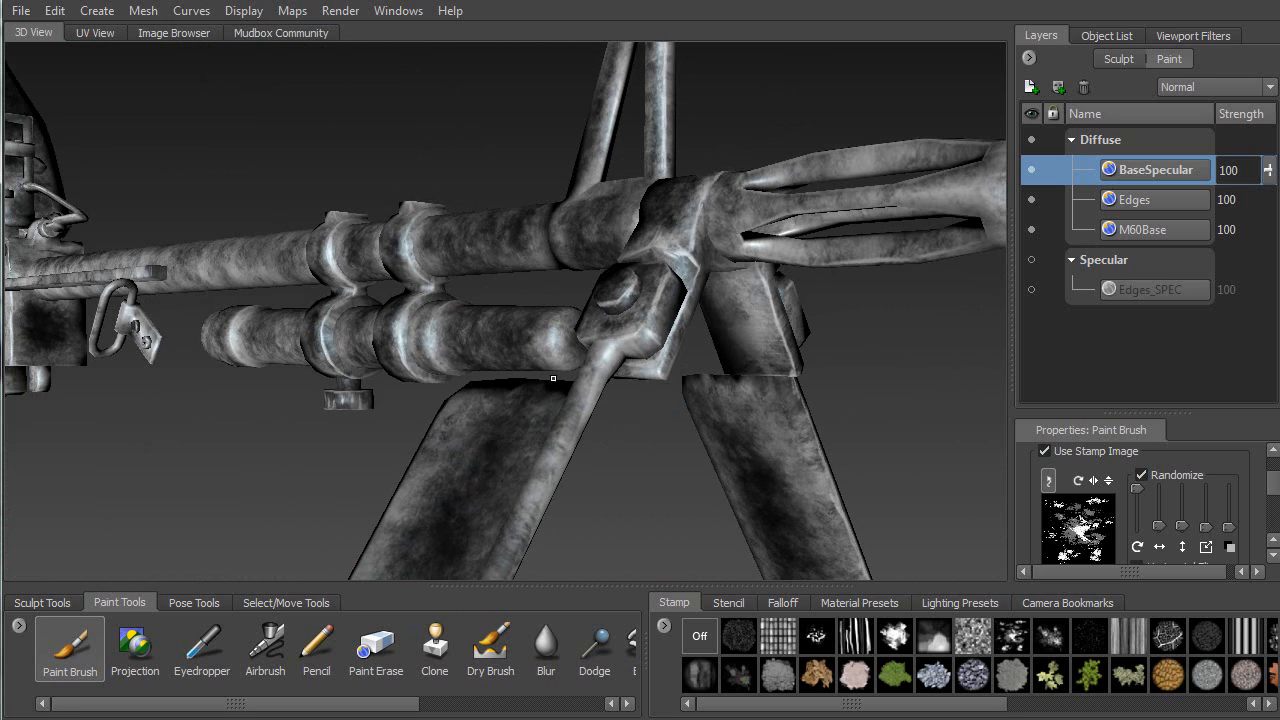
{"action": "left_click_drag", "start_coordinate": [540, 308], "coordinate": [450, 330], "text": "alt"}
Paint dark mottling along the long barrel section between the receiver and the rear clamp
{"action": "left_click_drag", "start_coordinate": [236, 246], "coordinate": [391, 308], "text": "alt"}
{"action": "right_click_drag", "start_coordinate": [391, 308], "coordinate": [447, 228], "text": "alt"}
{"action": "middle_click_drag", "start_coordinate": [447, 228], "coordinate": [752, 194], "text": "alt"}
{"action": "left_click_drag", "start_coordinate": [752, 194], "coordinate": [584, 154], "text": "alt"}
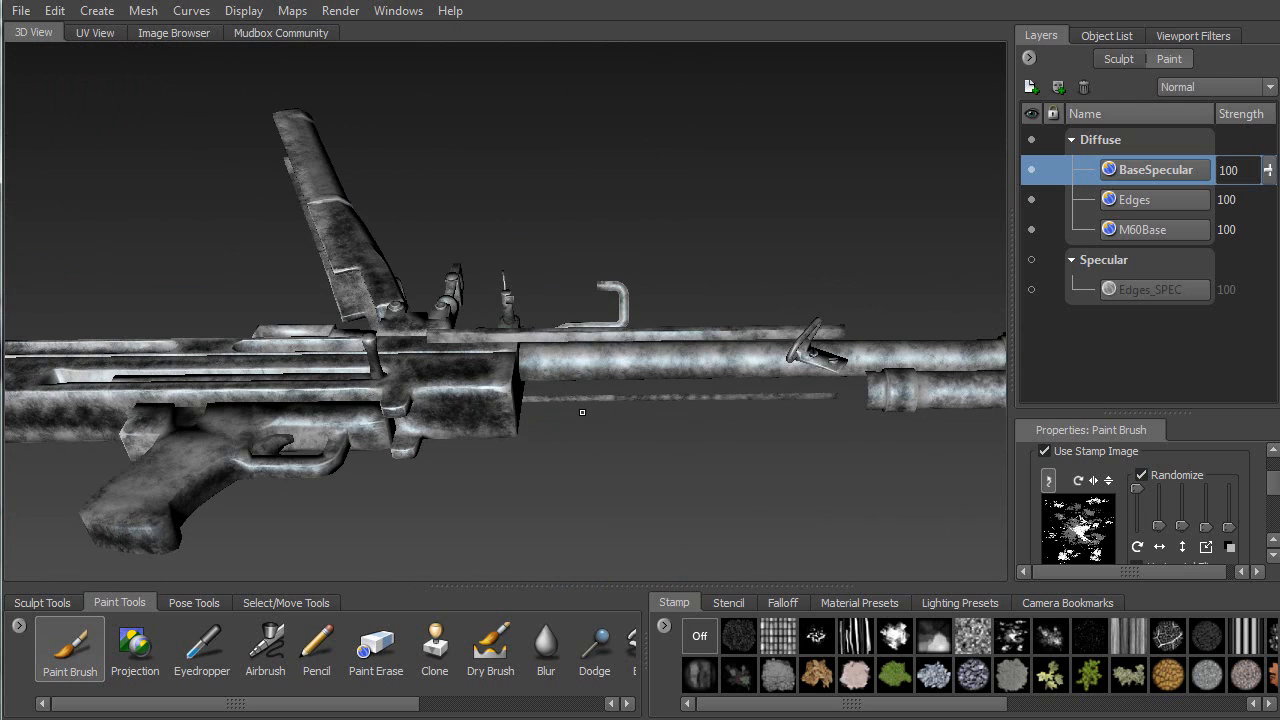
{"action": "left_click_drag", "start_coordinate": [613, 348], "coordinate": [725, 370]}
{"action": "middle_click_drag", "start_coordinate": [918, 366], "coordinate": [631, 330], "text": "alt"}
{"action": "left_click_drag", "start_coordinate": [643, 320], "coordinate": [688, 321]}
{"action": "left_click_drag", "start_coordinate": [613, 343], "coordinate": [594, 320], "text": "alt"}
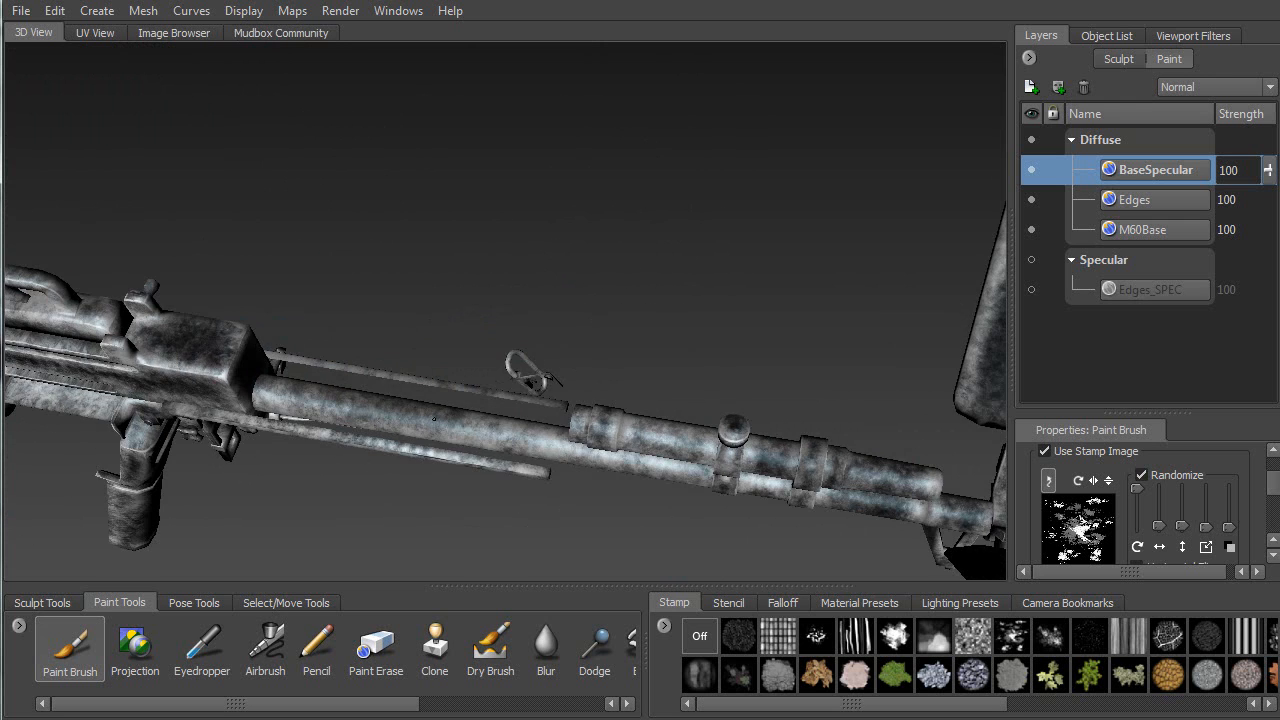
Examine the mottling on the receiver's front face and the adjoining barrel from above, below and both sides
{"action": "left_click_drag", "start_coordinate": [376, 387], "coordinate": [325, 207], "text": "alt"}
{"action": "right_click_drag", "start_coordinate": [595, 251], "coordinate": [570, 180], "text": "alt"}
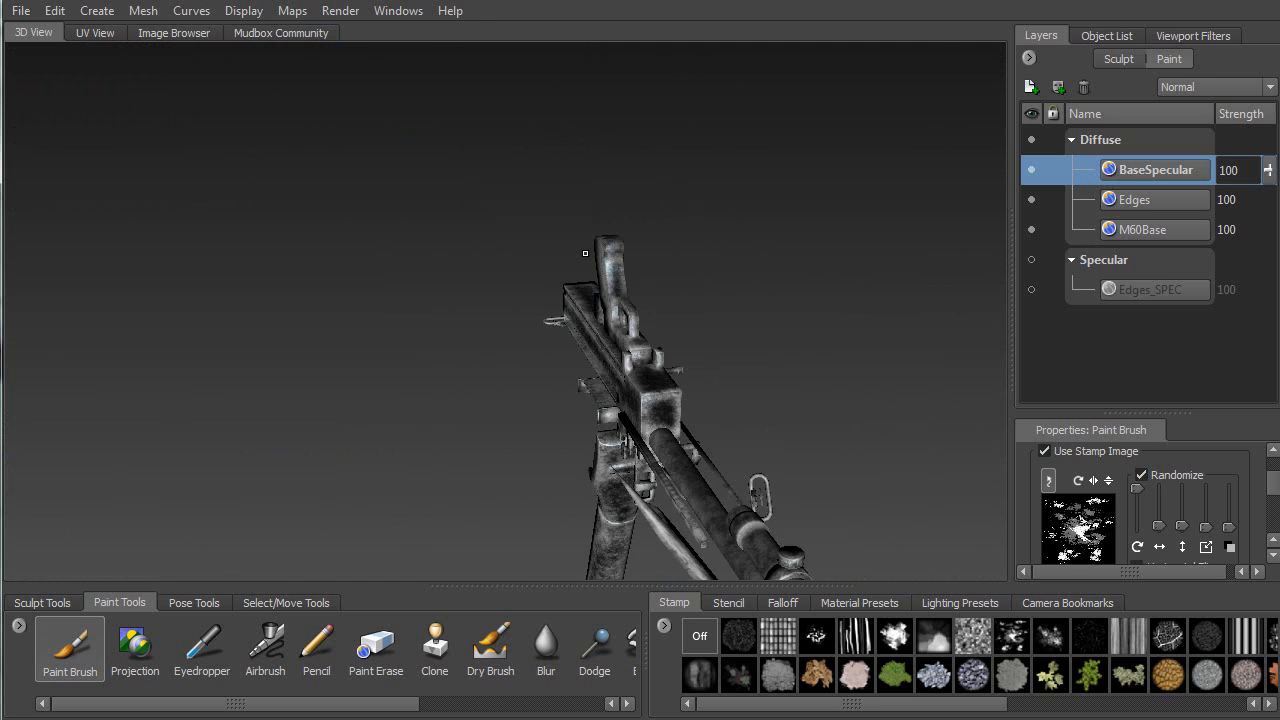
{"action": "left_click_drag", "start_coordinate": [570, 180], "coordinate": [590, 330], "text": "alt"}
{"action": "right_click_drag", "start_coordinate": [590, 330], "coordinate": [595, 645], "text": "alt"}
{"action": "mouse_move", "coordinate": [595, 645]}
{"action": "left_mouse_down", "text": "alt"}
{"action": "mouse_move", "coordinate": [472, 98]}
{"action": "mouse_move", "coordinate": [470, 243]}
{"action": "left_mouse_up", "text": "alt"}
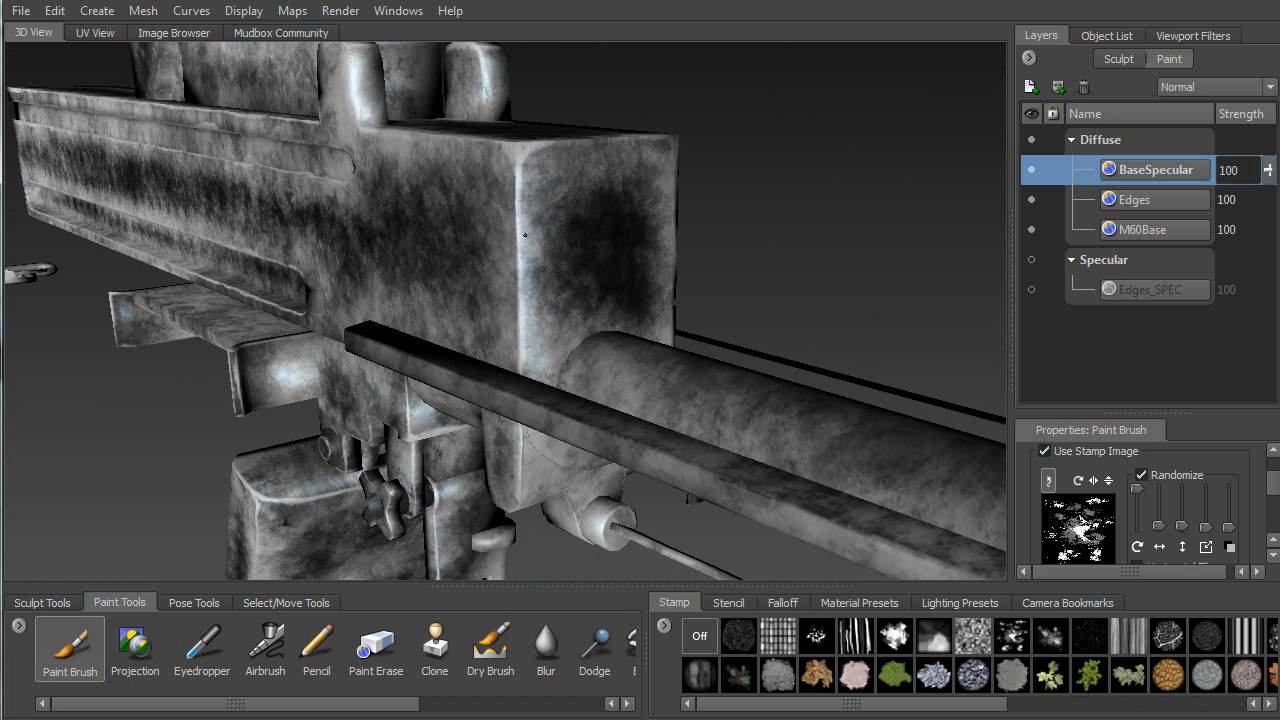
{"action": "left_click_drag", "start_coordinate": [521, 318], "coordinate": [523, 279], "text": "alt"}
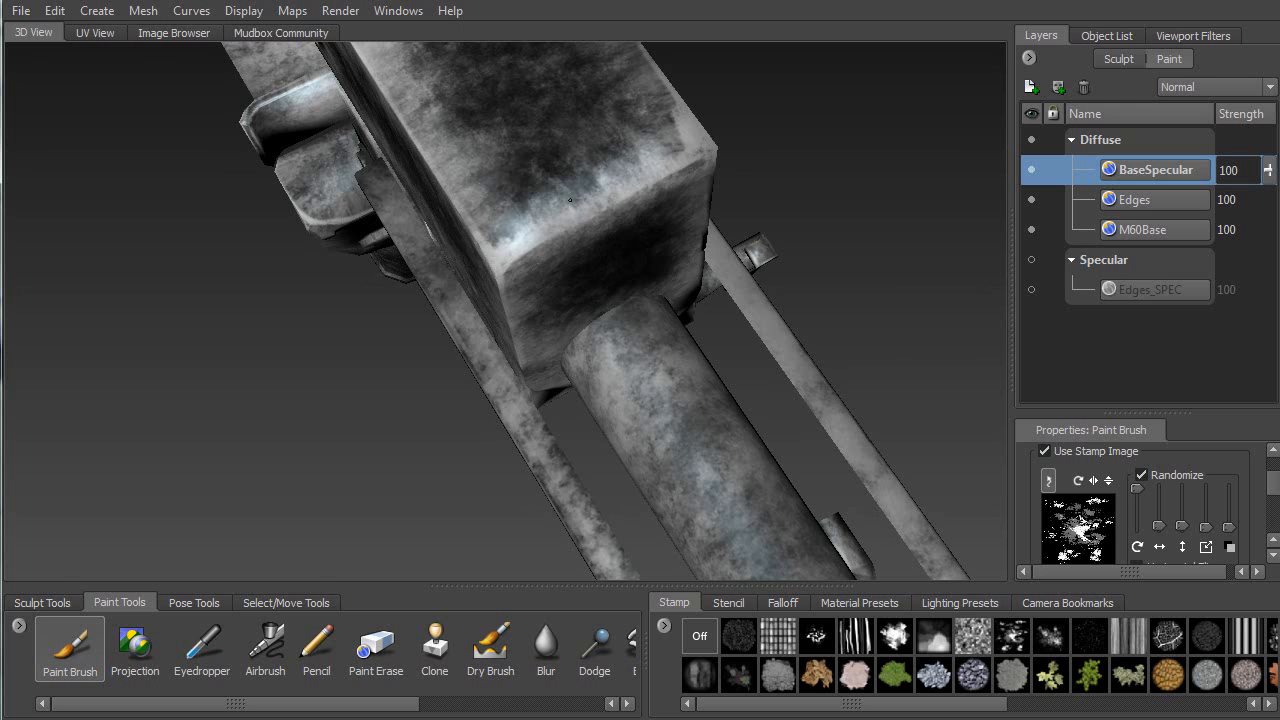
{"action": "left_click_drag", "start_coordinate": [659, 177], "coordinate": [470, 159], "text": "alt"}
{"action": "left_click_drag", "start_coordinate": [789, 360], "coordinate": [808, 305], "text": "alt"}
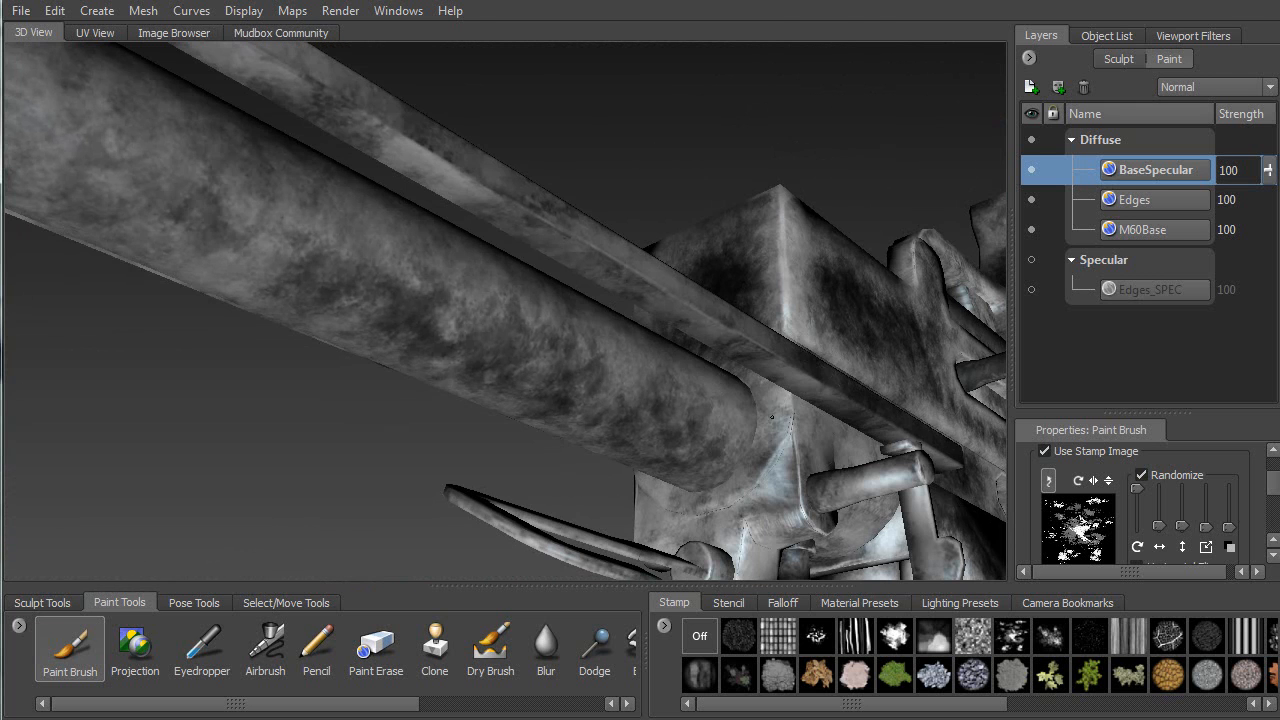
{"action": "left_click_drag", "start_coordinate": [766, 487], "coordinate": [570, 459], "text": "alt"}
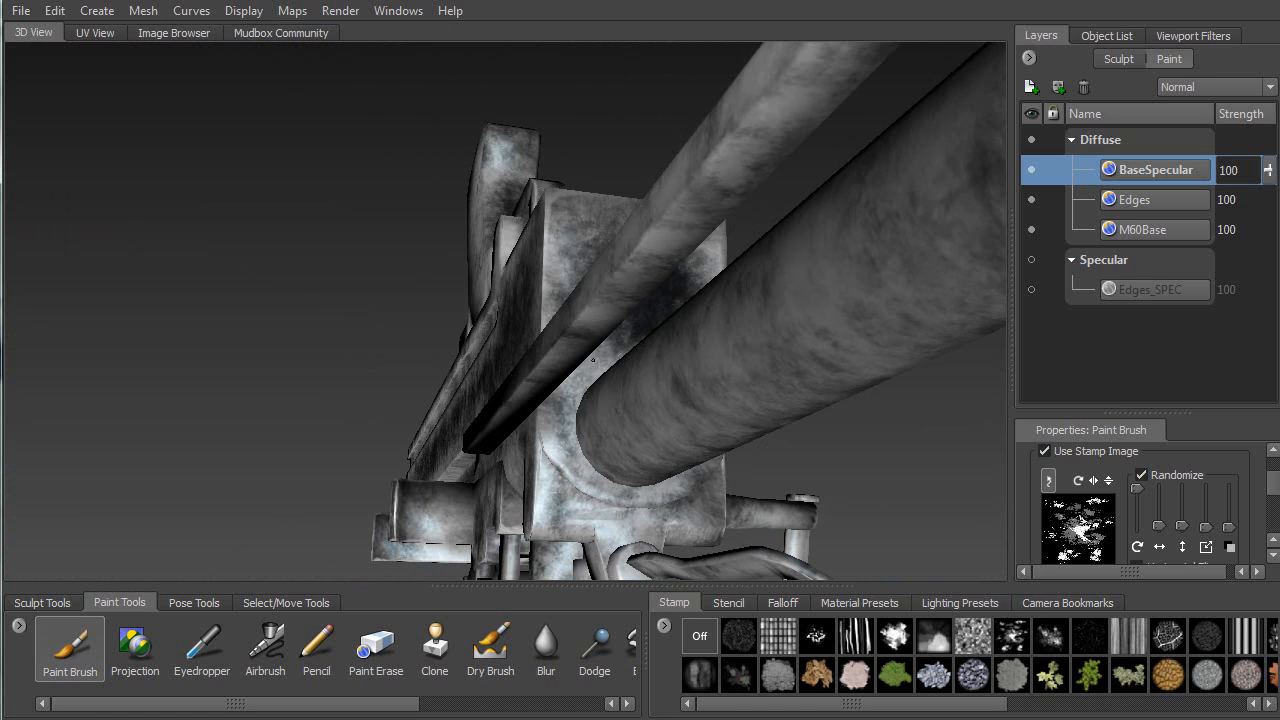
{"action": "mouse_move", "coordinate": [587, 382]}
{"action": "left_mouse_down", "text": "alt"}
{"action": "mouse_move", "coordinate": [577, 295]}
{"action": "mouse_move", "coordinate": [660, 260]}
{"action": "mouse_move", "coordinate": [591, 237]}
{"action": "left_mouse_up", "text": "alt"}
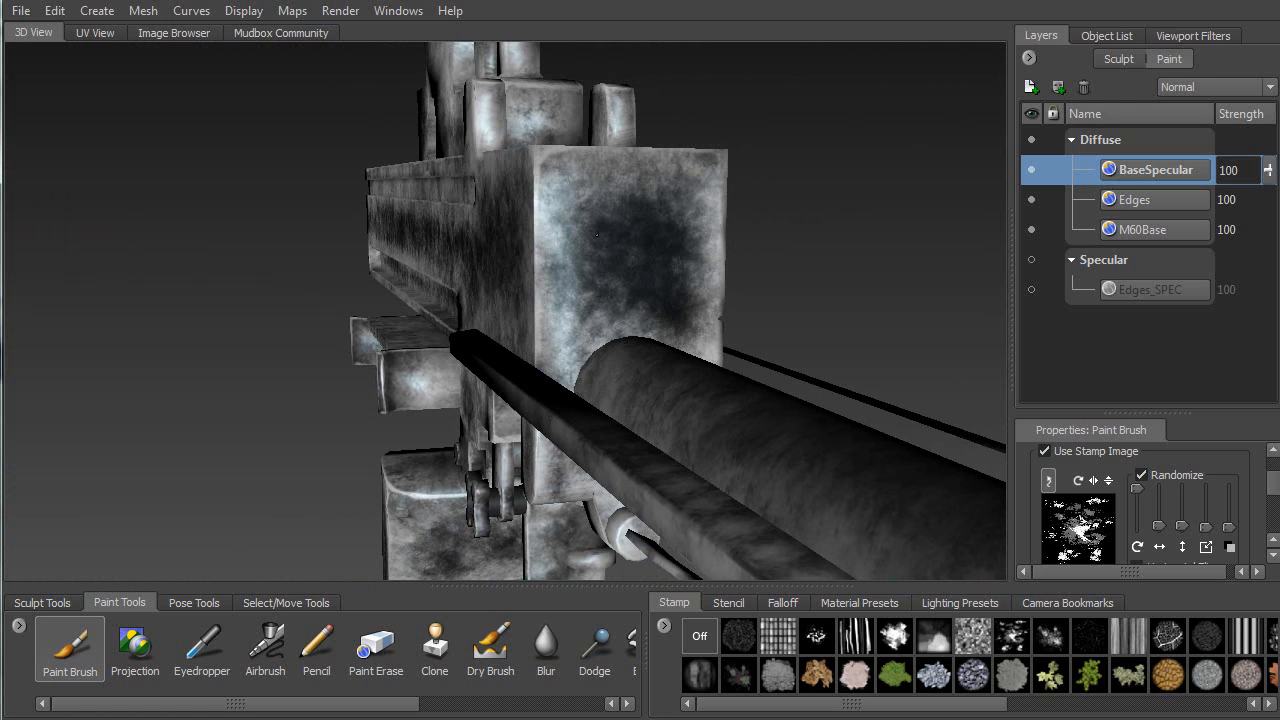
Paint dark mottling on the hinge block below the raised feed cover and the adjoining receiver side
{"action": "mouse_move", "coordinate": [673, 214]}
{"action": "left_mouse_down", "text": "alt"}
{"action": "mouse_move", "coordinate": [480, 440]}
{"action": "mouse_move", "coordinate": [352, 434]}
{"action": "mouse_move", "coordinate": [364, 426]}
{"action": "mouse_move", "coordinate": [438, 434]}
{"action": "mouse_move", "coordinate": [339, 449]}
{"action": "mouse_move", "coordinate": [373, 452]}
{"action": "mouse_move", "coordinate": [428, 420]}
{"action": "mouse_move", "coordinate": [358, 378]}
{"action": "mouse_move", "coordinate": [399, 403]}
{"action": "mouse_move", "coordinate": [412, 355]}
{"action": "mouse_move", "coordinate": [437, 333]}
{"action": "mouse_move", "coordinate": [510, 381]}
{"action": "left_mouse_up", "text": "alt"}
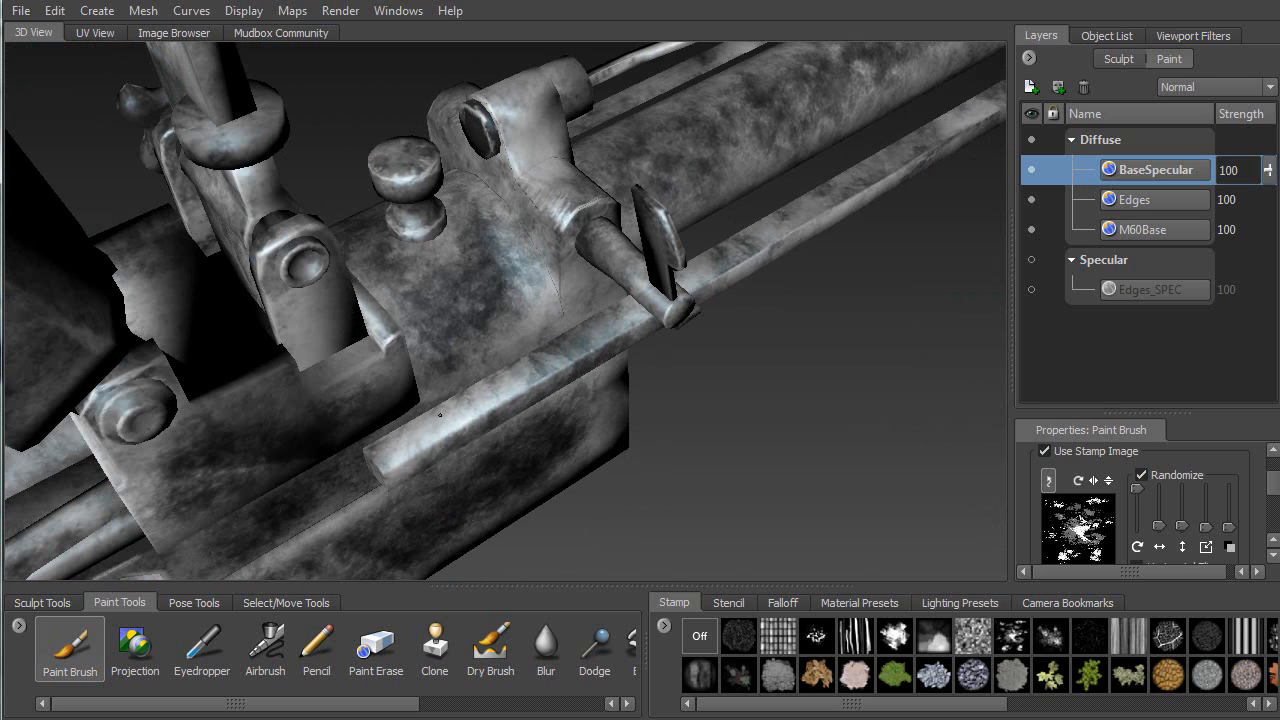
{"action": "mouse_move", "coordinate": [499, 383]}
{"action": "left_mouse_down", "text": "alt"}
{"action": "mouse_move", "coordinate": [404, 258]}
{"action": "mouse_move", "coordinate": [566, 274]}
{"action": "left_mouse_up", "text": "alt"}
{"action": "mouse_move", "coordinate": [164, 321]}
{"action": "left_mouse_down"}
{"action": "mouse_move", "coordinate": [207, 326]}
{"action": "mouse_move", "coordinate": [306, 296]}
{"action": "mouse_move", "coordinate": [506, 277]}
{"action": "left_mouse_up"}
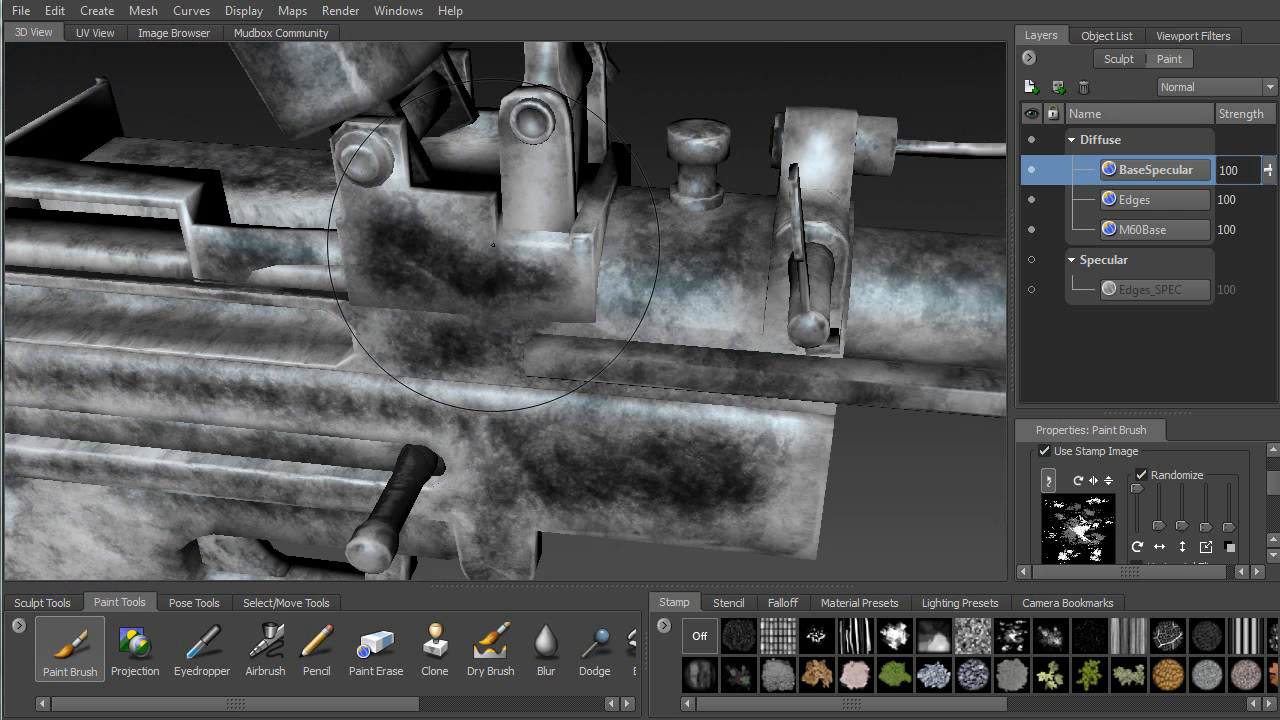
{"action": "mouse_move", "coordinate": [535, 168]}
{"action": "left_mouse_down"}
{"action": "mouse_move", "coordinate": [539, 211]}
{"action": "mouse_move", "coordinate": [537, 180]}
{"action": "left_mouse_up"}
Paint dark mottling along the trigger housing above the trigger guard, toward the top of the pistol grip
{"action": "mouse_move", "coordinate": [703, 220]}
{"action": "left_mouse_down", "text": "alt"}
{"action": "mouse_move", "coordinate": [465, 268]}
{"action": "mouse_move", "coordinate": [195, 248]}
{"action": "mouse_move", "coordinate": [784, 325]}
{"action": "mouse_move", "coordinate": [816, 318]}
{"action": "mouse_move", "coordinate": [817, 302]}
{"action": "left_mouse_up", "text": "alt"}
{"action": "middle_click_drag", "start_coordinate": [754, 310], "coordinate": [788, 72], "text": "alt"}
{"action": "mouse_move", "coordinate": [826, 376]}
{"action": "left_mouse_down", "text": "alt"}
{"action": "mouse_move", "coordinate": [850, 392]}
{"action": "mouse_move", "coordinate": [648, 313]}
{"action": "mouse_move", "coordinate": [626, 267]}
{"action": "mouse_move", "coordinate": [510, 160]}
{"action": "mouse_move", "coordinate": [384, 118]}
{"action": "left_mouse_up", "text": "alt"}
{"action": "right_click_drag", "start_coordinate": [740, 290], "coordinate": [580, 335], "text": "alt"}
{"action": "middle_click_drag", "start_coordinate": [580, 335], "coordinate": [292, 160], "text": "alt"}
{"action": "left_click_drag", "start_coordinate": [359, 241], "coordinate": [734, 300], "text": "alt"}
{"action": "right_click_drag", "start_coordinate": [734, 300], "coordinate": [830, 260], "text": "alt"}
{"action": "left_click_drag", "start_coordinate": [690, 250], "coordinate": [606, 309], "text": "alt"}
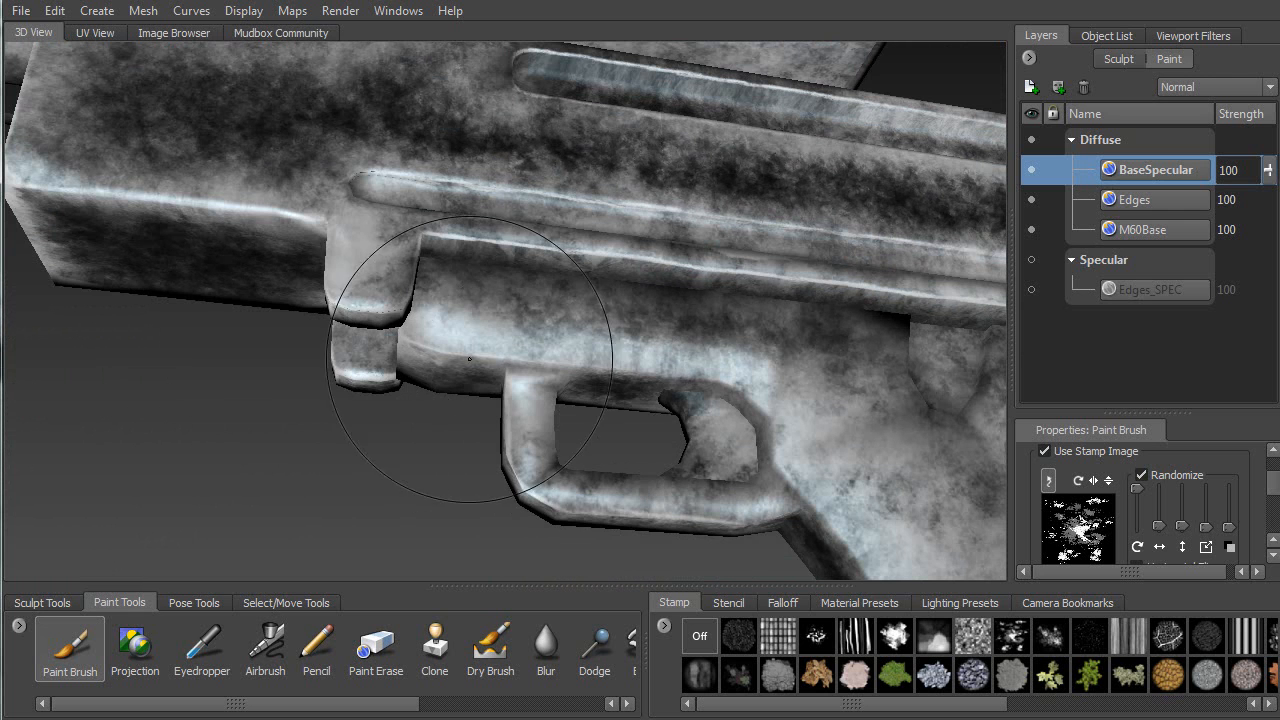
{"action": "mouse_move", "coordinate": [531, 289]}
{"action": "left_mouse_down"}
{"action": "mouse_move", "coordinate": [590, 320]}
{"action": "mouse_move", "coordinate": [830, 375]}
{"action": "mouse_move", "coordinate": [782, 323]}
{"action": "left_mouse_up"}
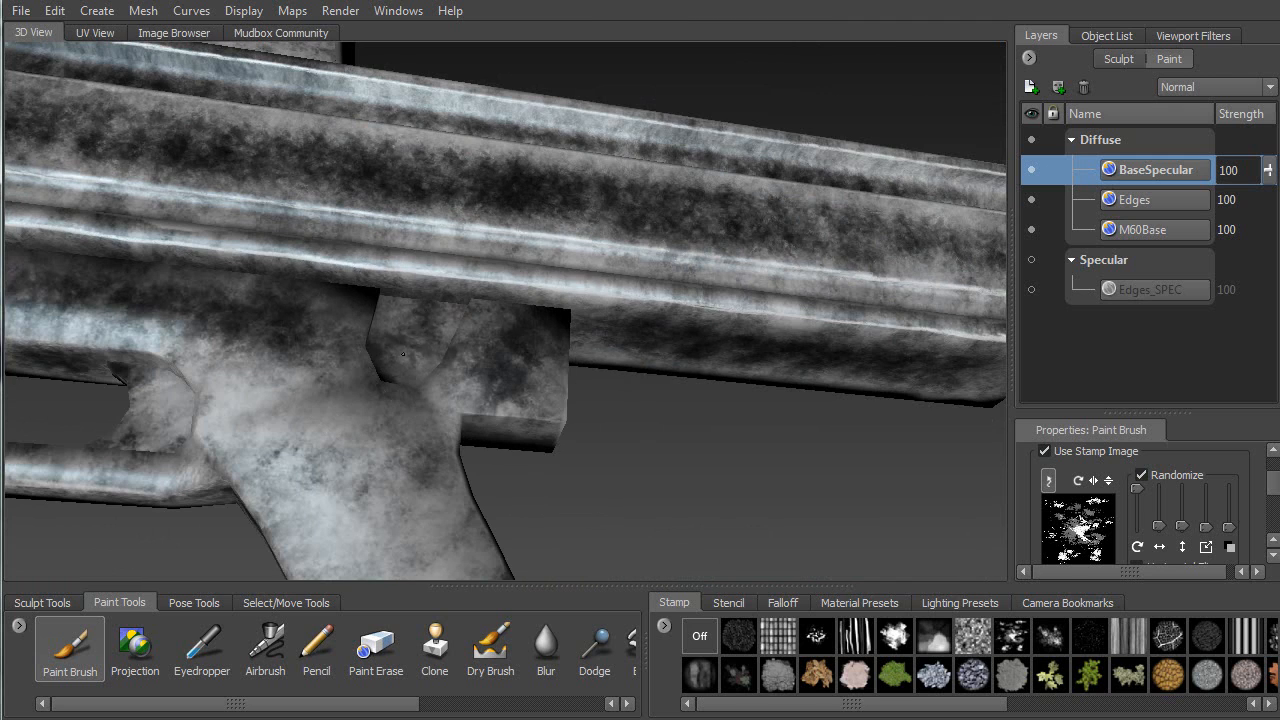
Paint dark mottling along the barrel and the thin side rails ahead of the receiver
{"action": "left_click_drag", "start_coordinate": [521, 379], "coordinate": [340, 330], "text": "alt"}
{"action": "left_click_drag", "start_coordinate": [685, 430], "coordinate": [842, 420], "text": "alt"}
{"action": "right_click_drag", "start_coordinate": [842, 420], "coordinate": [640, 300], "text": "alt"}
{"action": "middle_click_drag", "start_coordinate": [432, 166], "coordinate": [569, 270], "text": "alt"}
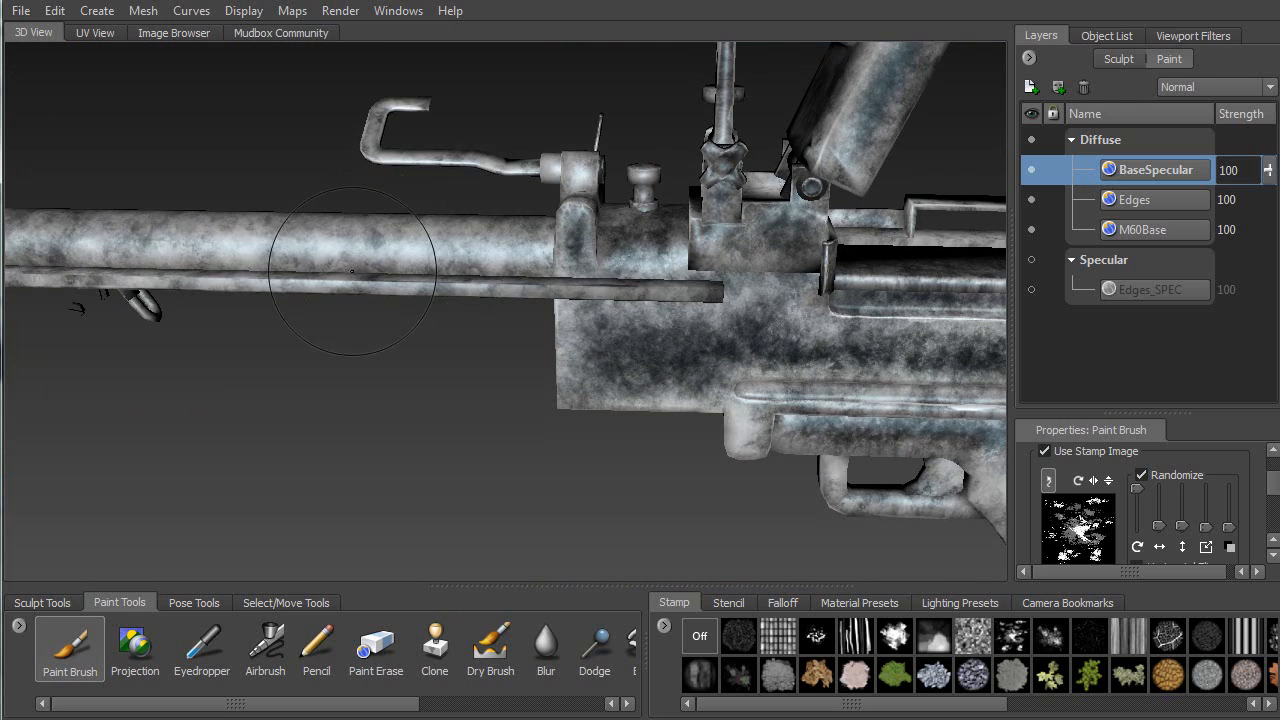
{"action": "left_click_drag", "start_coordinate": [352, 271], "coordinate": [274, 327], "text": "alt"}
{"action": "middle_click_drag", "start_coordinate": [276, 301], "coordinate": [556, 261], "text": "alt"}
{"action": "left_click_drag", "start_coordinate": [361, 363], "coordinate": [760, 262]}
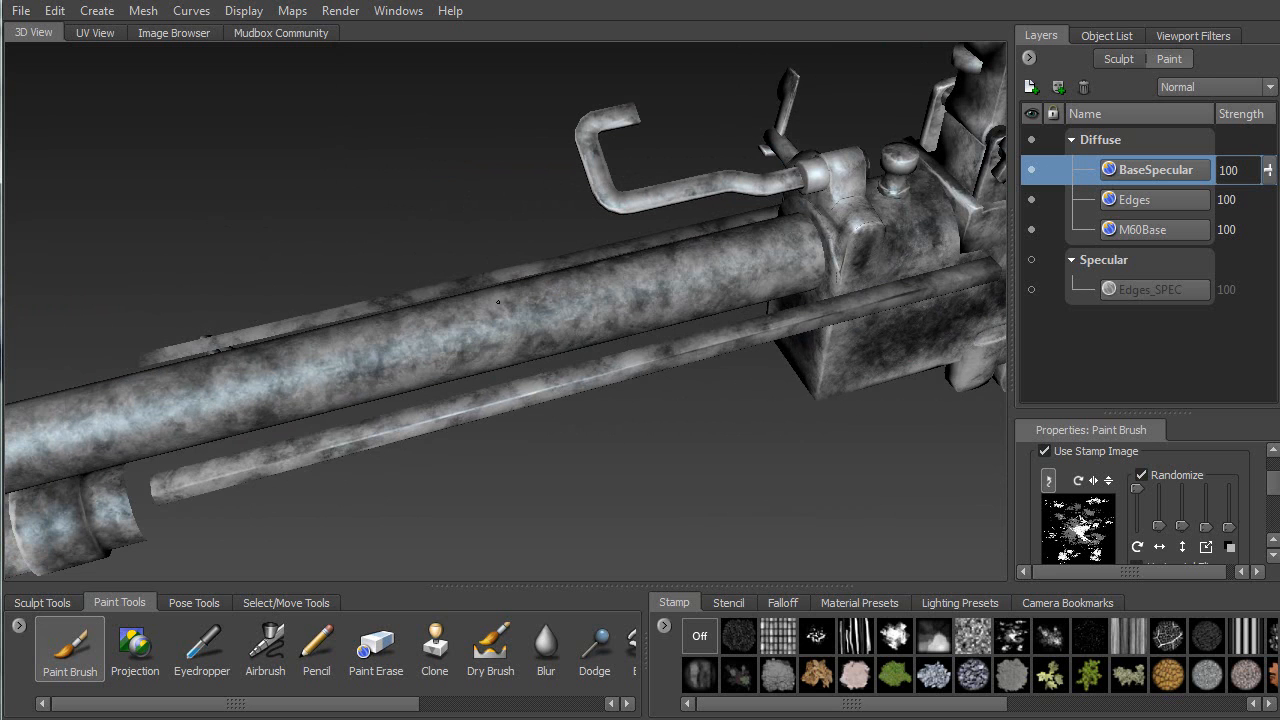
{"action": "mouse_move", "coordinate": [390, 356]}
{"action": "left_mouse_down", "text": "alt"}
{"action": "mouse_move", "coordinate": [560, 315]}
{"action": "mouse_move", "coordinate": [747, 245]}
{"action": "mouse_move", "coordinate": [600, 244]}
{"action": "mouse_move", "coordinate": [733, 241]}
{"action": "mouse_move", "coordinate": [670, 290]}
{"action": "mouse_move", "coordinate": [425, 355]}
{"action": "left_mouse_up", "text": "alt"}
{"action": "left_click_drag", "start_coordinate": [435, 281], "coordinate": [588, 336]}
{"action": "mouse_move", "coordinate": [714, 396]}
{"action": "left_mouse_down"}
{"action": "mouse_move", "coordinate": [813, 388]}
{"action": "mouse_move", "coordinate": [771, 371]}
{"action": "mouse_move", "coordinate": [829, 357]}
{"action": "mouse_move", "coordinate": [498, 305]}
{"action": "mouse_move", "coordinate": [541, 354]}
{"action": "left_mouse_up"}
{"action": "middle_click_drag", "start_coordinate": [651, 342], "coordinate": [240, 262], "text": "alt"}
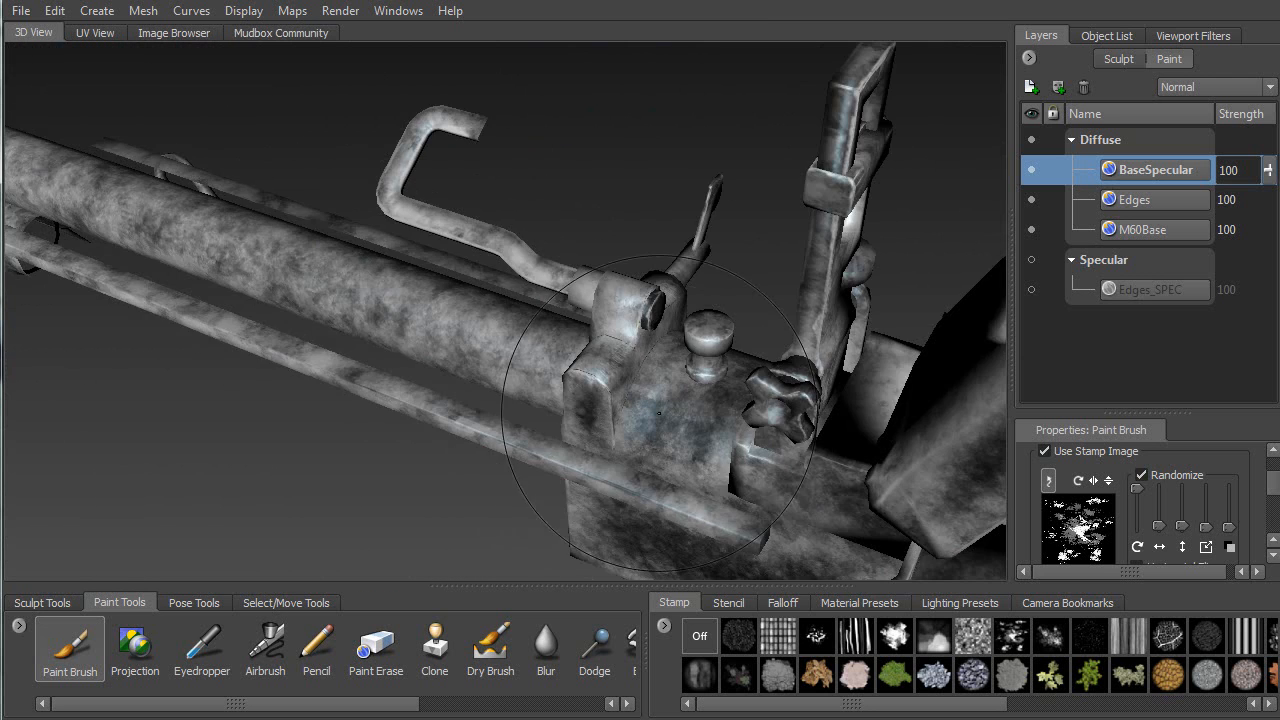
Examine the mottling coverage along the barrel, the trigger group and the full length of the receiver side
{"action": "middle_click_drag", "start_coordinate": [622, 396], "coordinate": [440, 180], "text": "alt"}
{"action": "right_click_drag", "start_coordinate": [700, 330], "coordinate": [586, 304], "text": "alt"}
{"action": "mouse_move", "coordinate": [585, 308]}
{"action": "left_mouse_down", "text": "alt"}
{"action": "mouse_move", "coordinate": [520, 370]}
{"action": "mouse_move", "coordinate": [657, 337]}
{"action": "mouse_move", "coordinate": [651, 284]}
{"action": "left_mouse_up", "text": "alt"}
{"action": "middle_click_drag", "start_coordinate": [398, 256], "coordinate": [586, 326], "text": "alt"}
{"action": "left_click_drag", "start_coordinate": [586, 326], "coordinate": [733, 314], "text": "alt"}
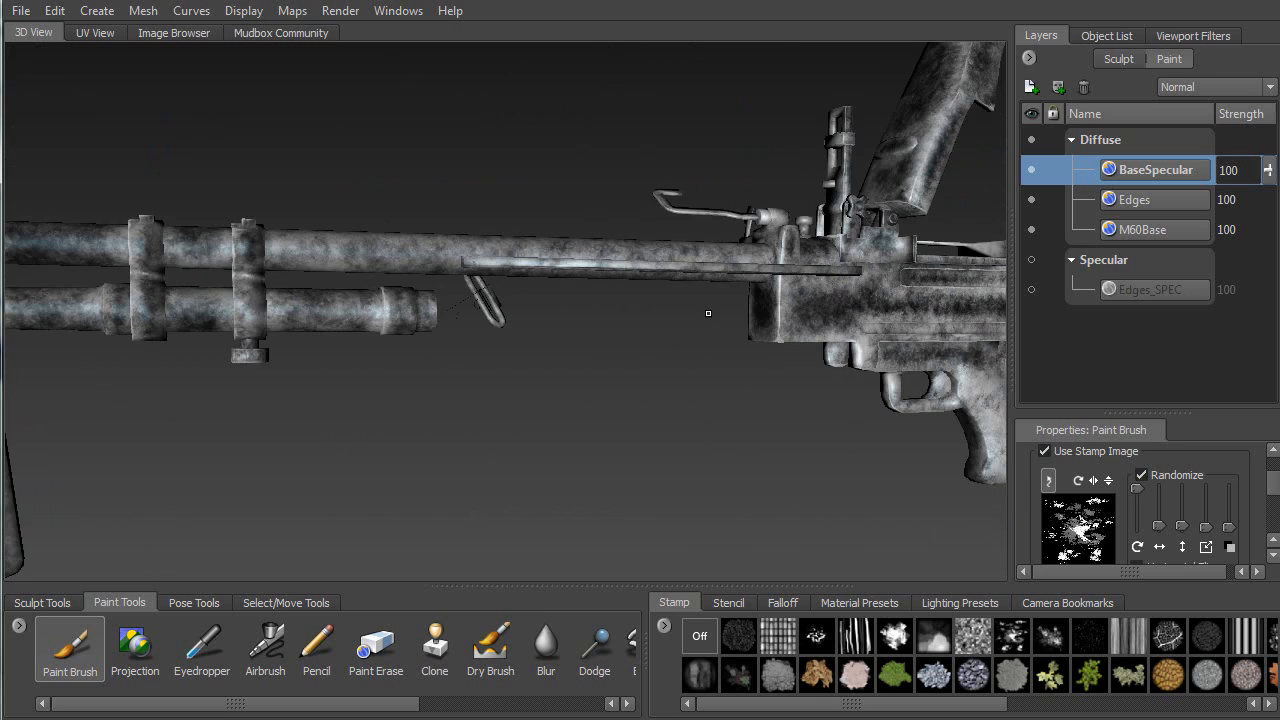
{"action": "right_click_drag", "start_coordinate": [574, 280], "coordinate": [506, 473], "text": "alt"}
{"action": "middle_click_drag", "start_coordinate": [550, 386], "coordinate": [314, 357], "text": "alt"}
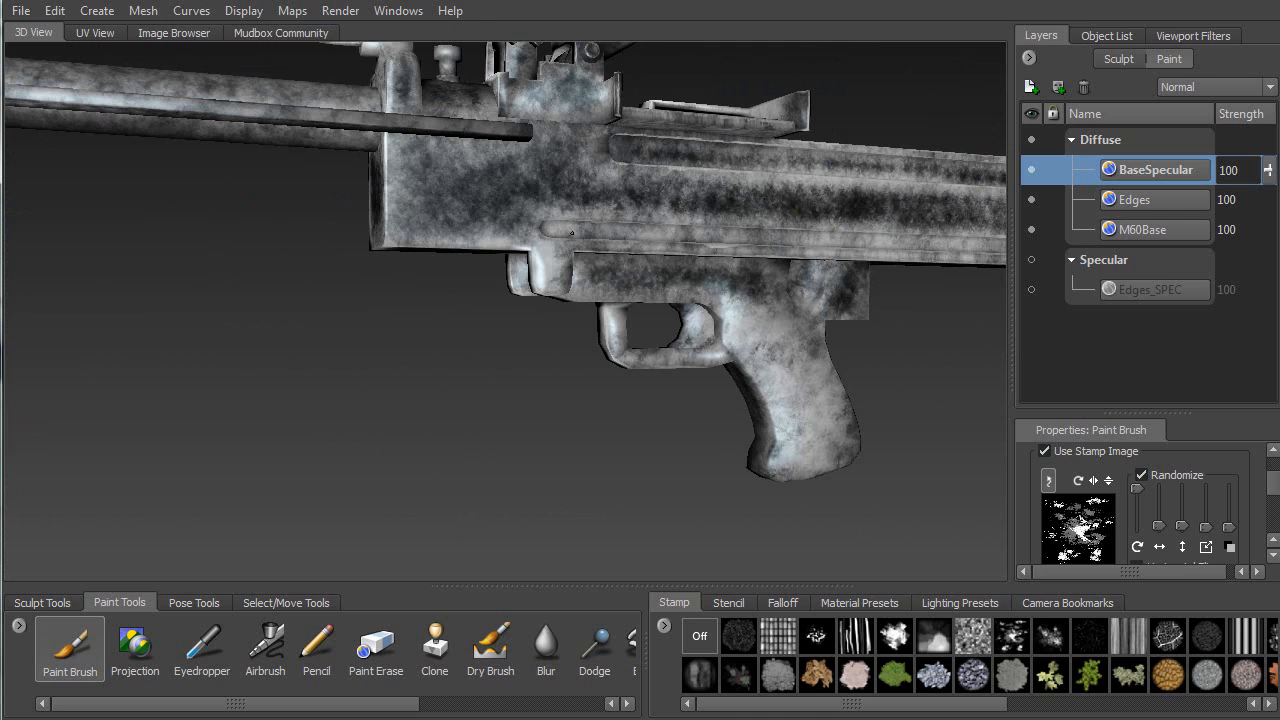
{"action": "left_click_drag", "start_coordinate": [582, 226], "coordinate": [658, 254], "text": "alt"}
{"action": "middle_click_drag", "start_coordinate": [658, 254], "coordinate": [428, 312], "text": "alt"}
{"action": "left_click_drag", "start_coordinate": [428, 312], "coordinate": [412, 288], "text": "alt"}
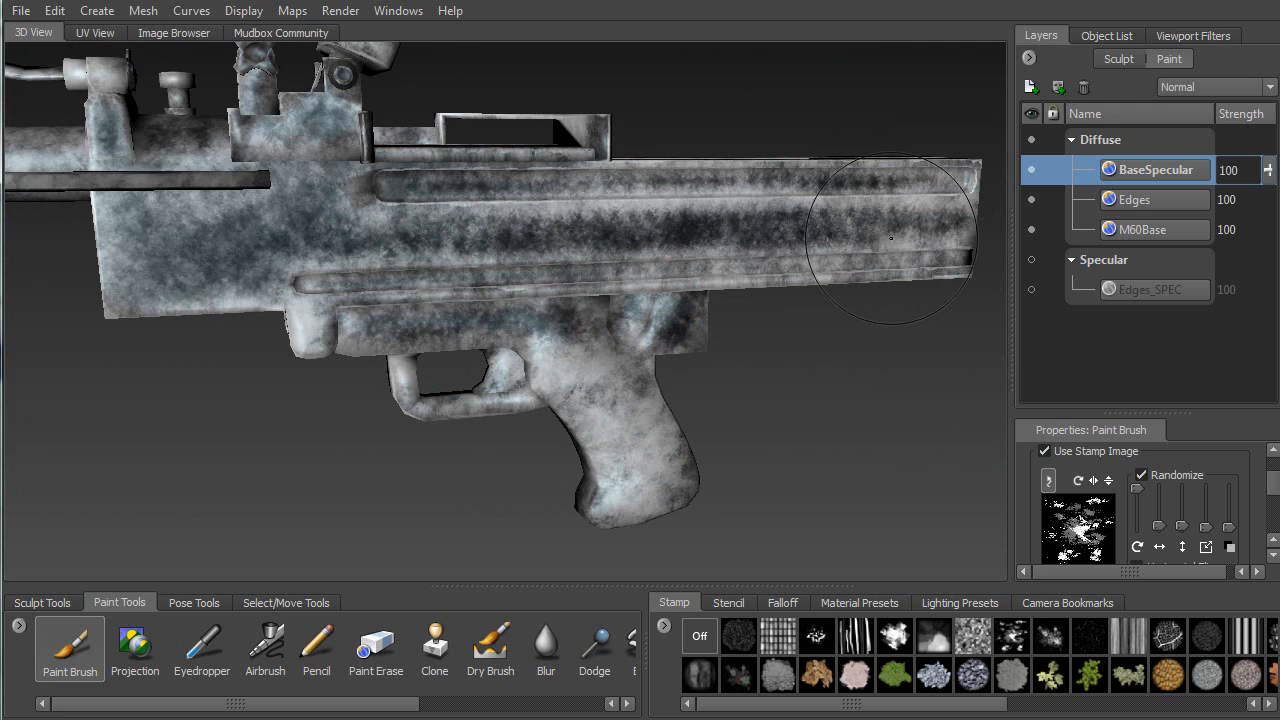
{"action": "middle_click_drag", "start_coordinate": [900, 238], "coordinate": [590, 250], "text": "alt"}
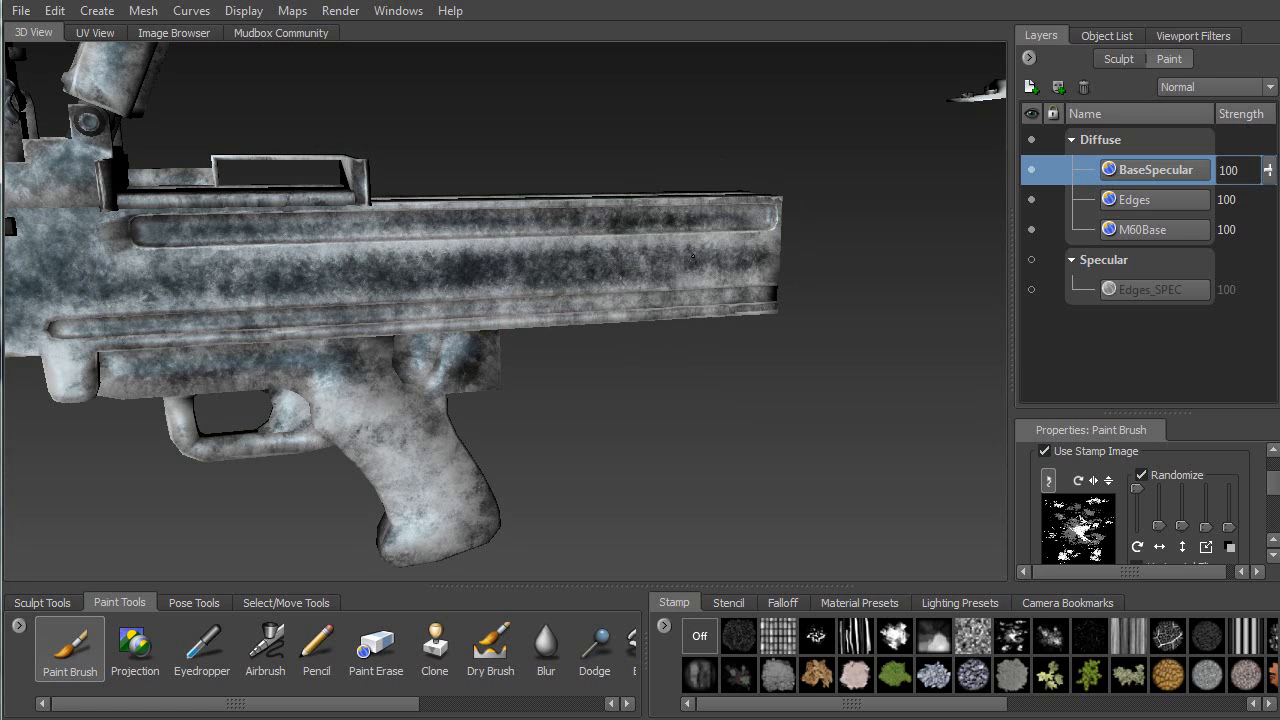
Paint dark mottling inside the raised feed cover near its free end
{"action": "mouse_move", "coordinate": [754, 265]}
{"action": "left_mouse_down", "text": "alt"}
{"action": "mouse_move", "coordinate": [294, 277]}
{"action": "mouse_move", "coordinate": [388, 230]}
{"action": "left_mouse_up", "text": "alt"}
{"action": "middle_click_drag", "start_coordinate": [400, 226], "coordinate": [350, 402], "text": "alt"}
{"action": "mouse_move", "coordinate": [350, 402]}
{"action": "left_mouse_down", "text": "alt"}
{"action": "mouse_move", "coordinate": [430, 330]}
{"action": "mouse_move", "coordinate": [545, 290]}
{"action": "left_mouse_up", "text": "alt"}
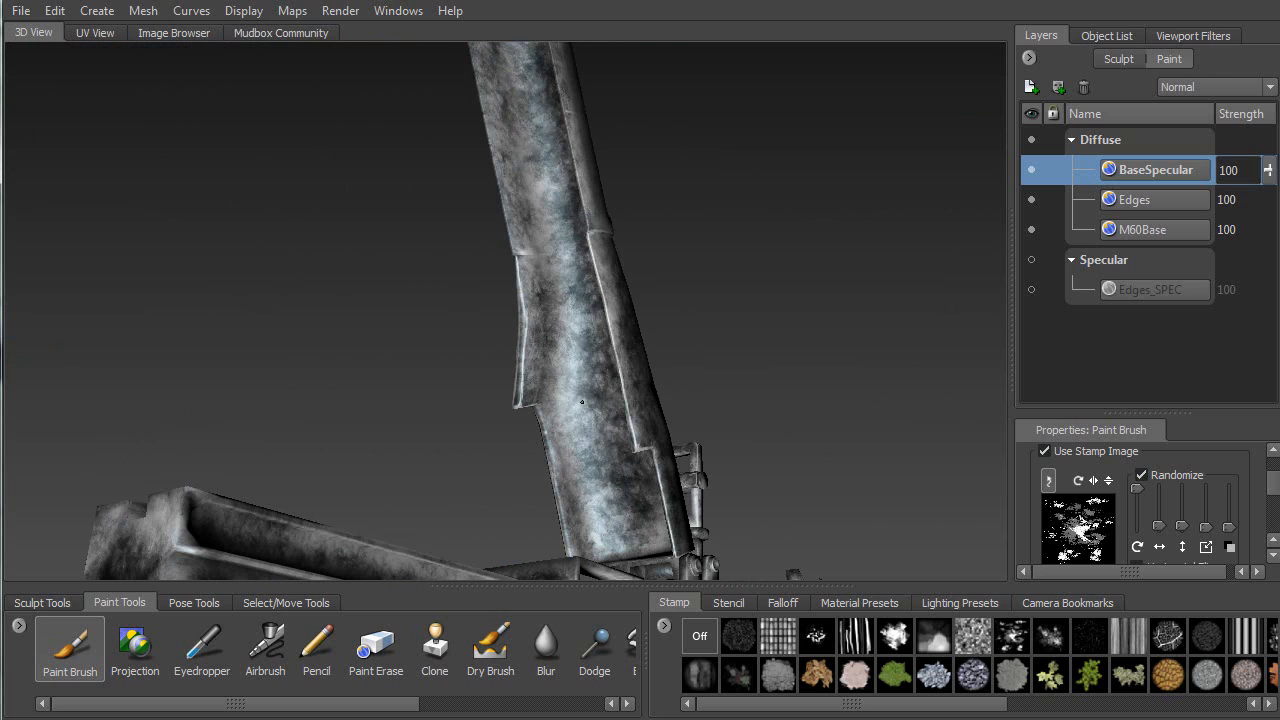
{"action": "middle_click_drag", "start_coordinate": [586, 240], "coordinate": [577, 364], "text": "alt"}
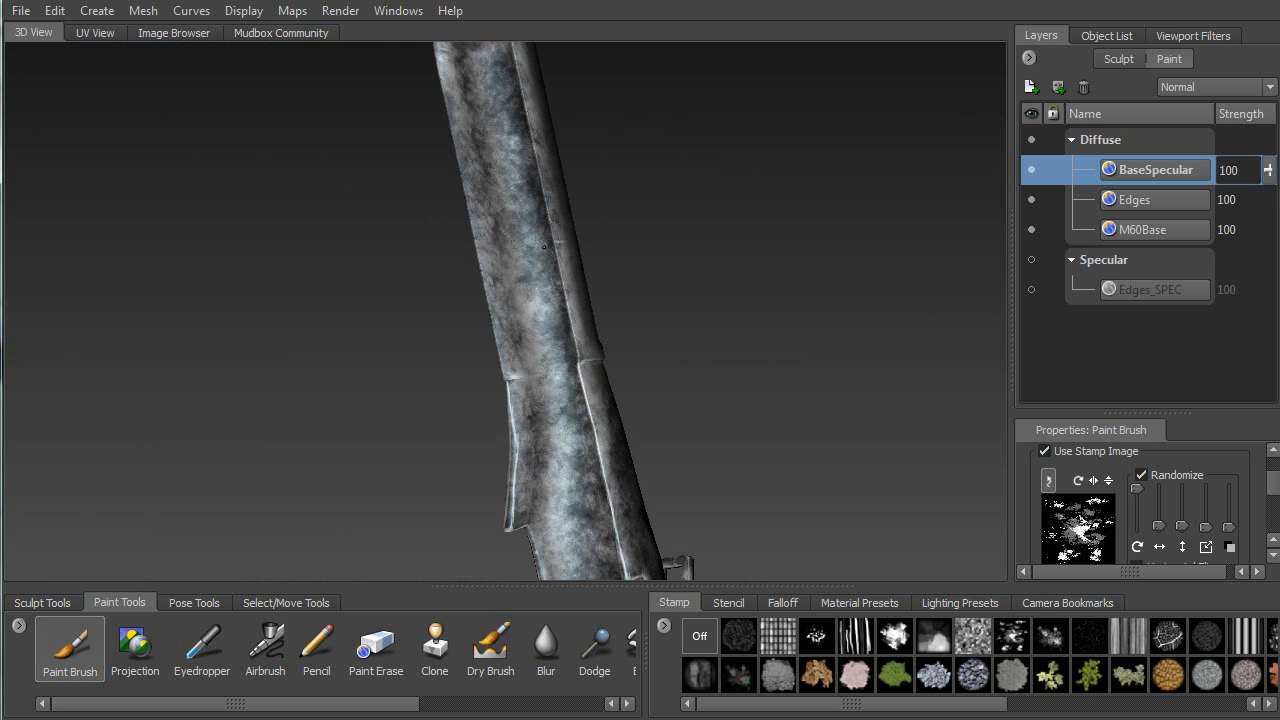
{"action": "left_click_drag", "start_coordinate": [510, 153], "coordinate": [458, 172], "text": "alt"}
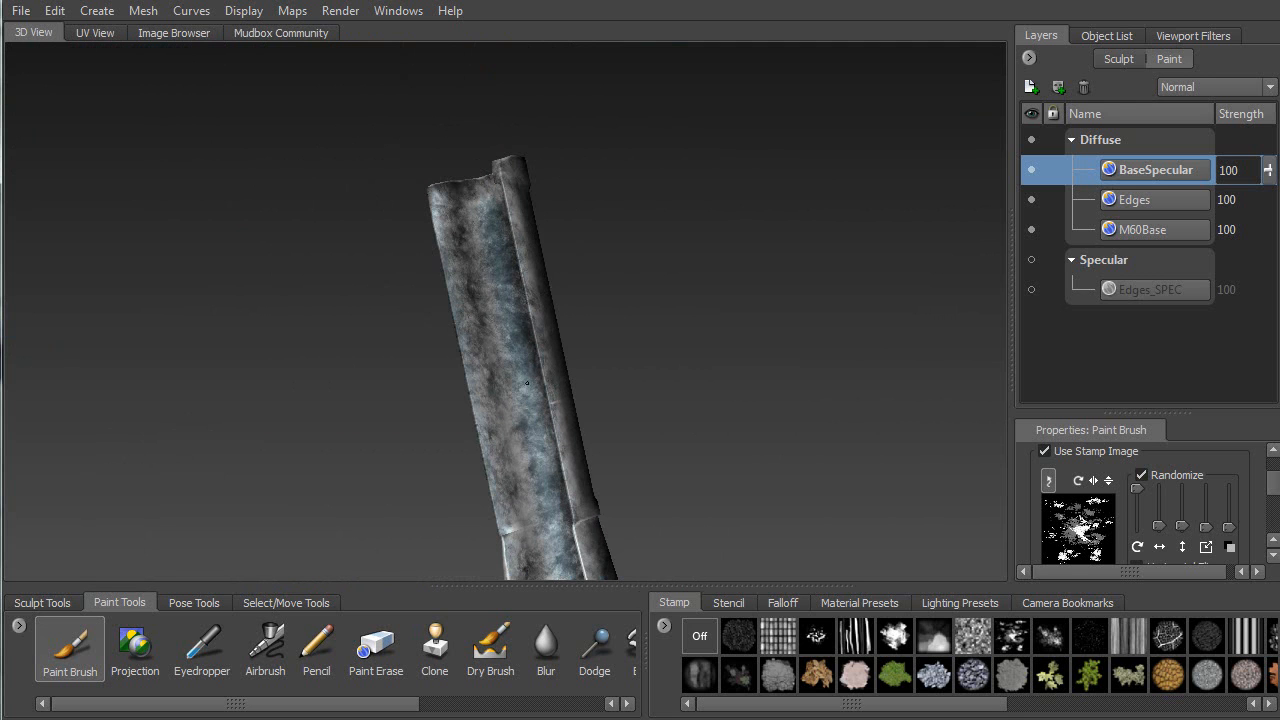
{"action": "left_click_drag", "start_coordinate": [472, 234], "coordinate": [480, 293]}
{"action": "mouse_move", "coordinate": [512, 438]}
{"action": "left_mouse_down", "text": "alt"}
{"action": "mouse_move", "coordinate": [640, 428]}
{"action": "mouse_move", "coordinate": [366, 222]}
{"action": "mouse_move", "coordinate": [374, 404]}
{"action": "mouse_move", "coordinate": [271, 337]}
{"action": "mouse_move", "coordinate": [260, 284]}
{"action": "left_mouse_up", "text": "alt"}
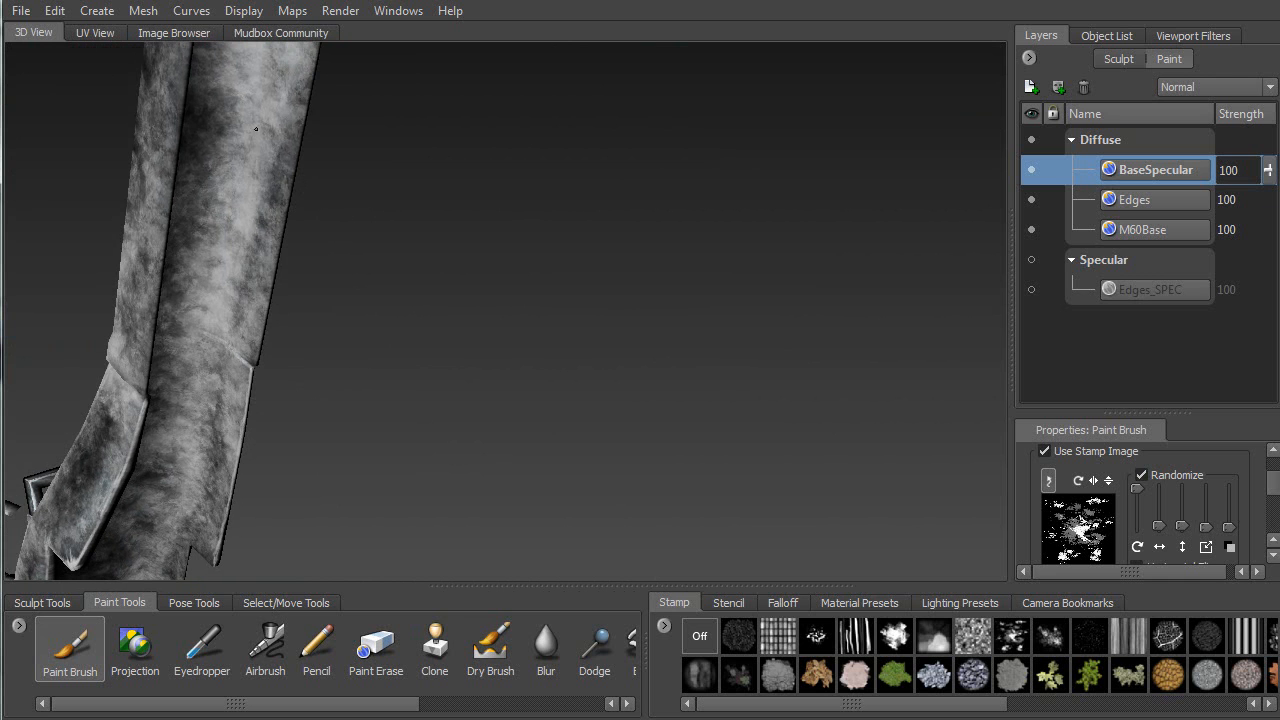
Paint dark mottling over the rounded outer surface of the raised feed cover and around its seam
{"action": "mouse_move", "coordinate": [253, 186]}
{"action": "left_mouse_down", "text": "alt"}
{"action": "mouse_move", "coordinate": [306, 243]}
{"action": "mouse_move", "coordinate": [595, 289]}
{"action": "left_mouse_up", "text": "alt"}
{"action": "mouse_move", "coordinate": [496, 203]}
{"action": "left_mouse_down", "text": "alt"}
{"action": "mouse_move", "coordinate": [463, 263]}
{"action": "mouse_move", "coordinate": [435, 399]}
{"action": "mouse_move", "coordinate": [445, 300]}
{"action": "mouse_move", "coordinate": [479, 232]}
{"action": "mouse_move", "coordinate": [630, 252]}
{"action": "mouse_move", "coordinate": [770, 250]}
{"action": "left_mouse_up", "text": "alt"}
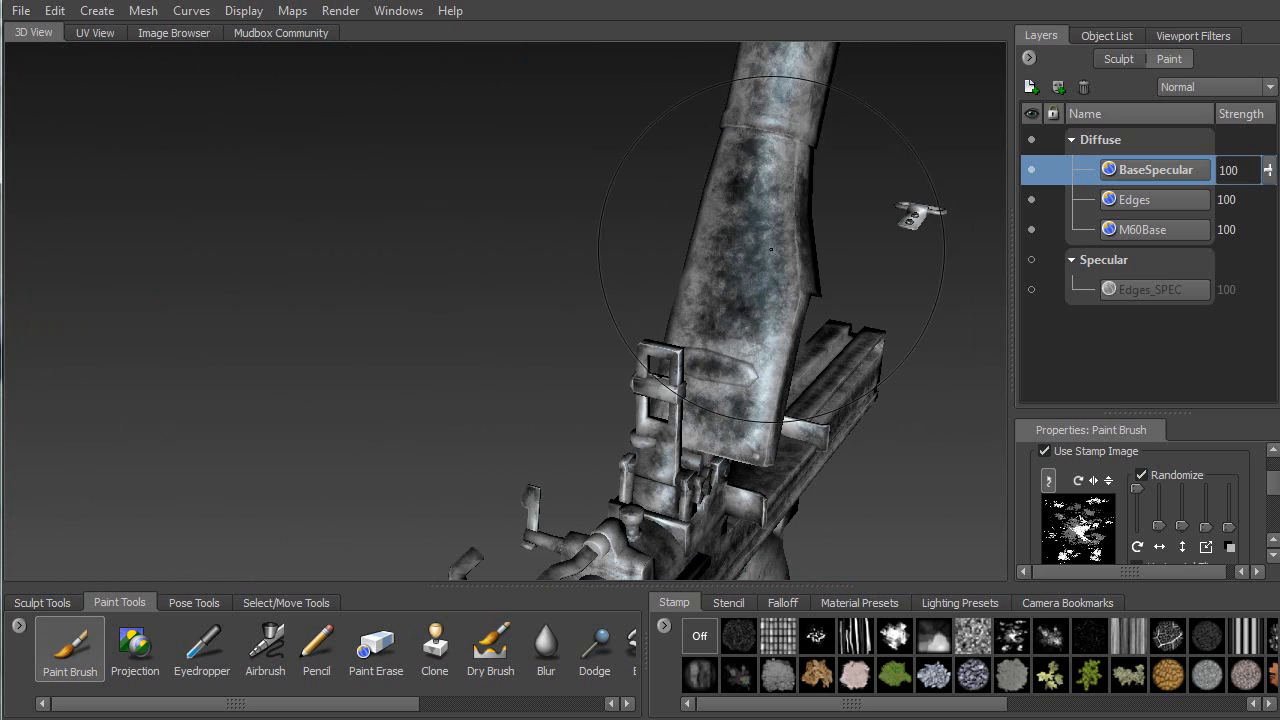
{"action": "left_click_drag", "start_coordinate": [697, 268], "coordinate": [856, 118], "text": "alt"}
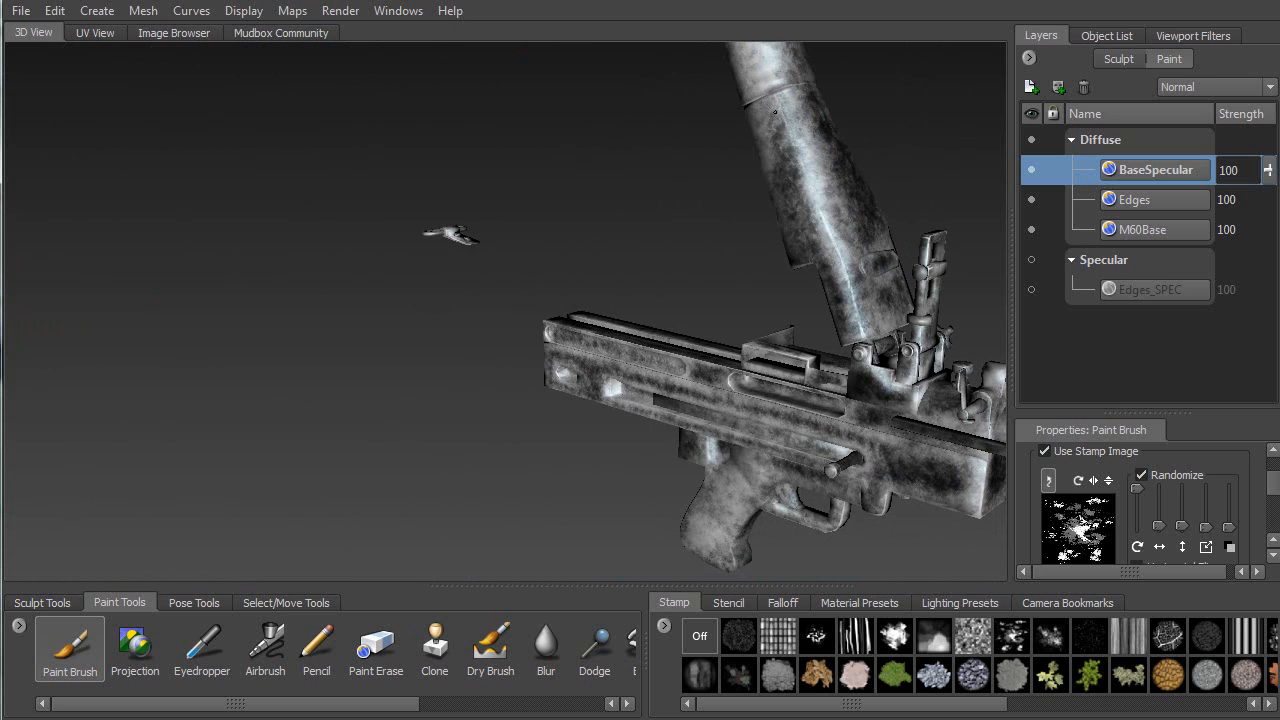
{"action": "left_click_drag", "start_coordinate": [757, 132], "coordinate": [645, 225], "text": "alt"}
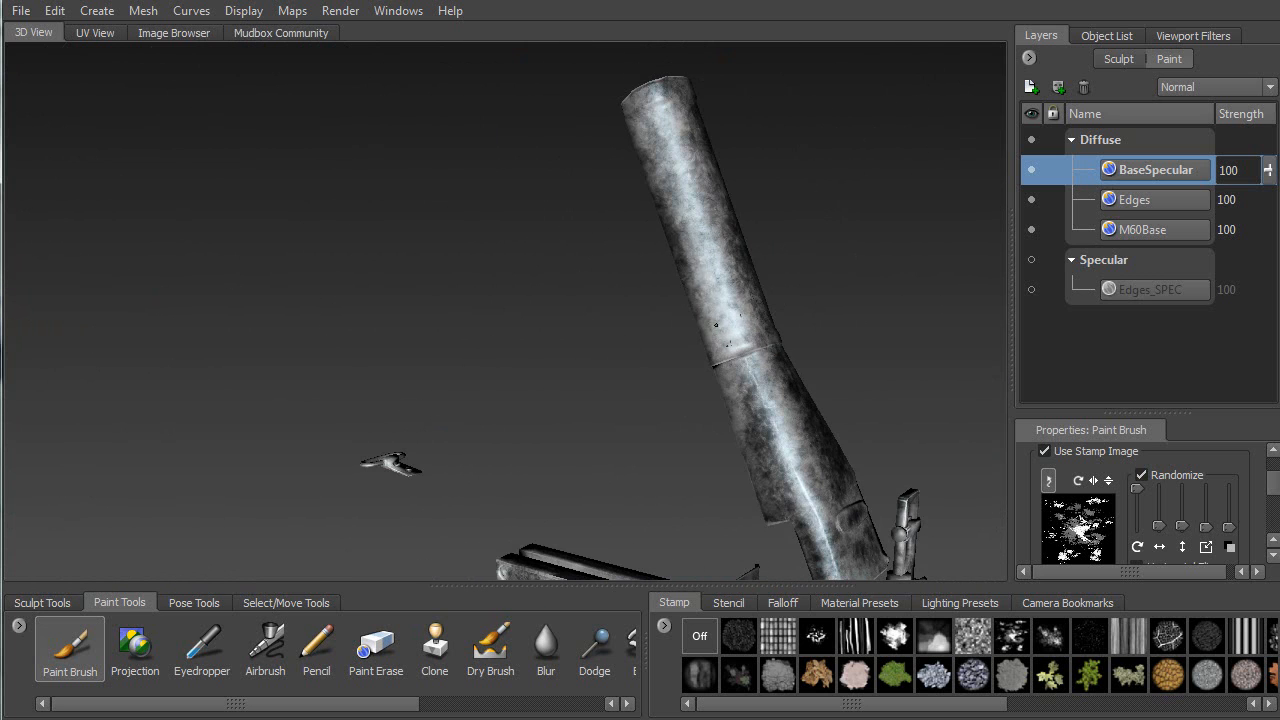
{"action": "left_click_drag", "start_coordinate": [655, 170], "coordinate": [663, 192]}
{"action": "mouse_move", "coordinate": [650, 180]}
{"action": "left_mouse_down", "text": "alt"}
{"action": "mouse_move", "coordinate": [705, 165]}
{"action": "mouse_move", "coordinate": [715, 321]}
{"action": "mouse_move", "coordinate": [722, 306]}
{"action": "left_mouse_up", "text": "alt"}
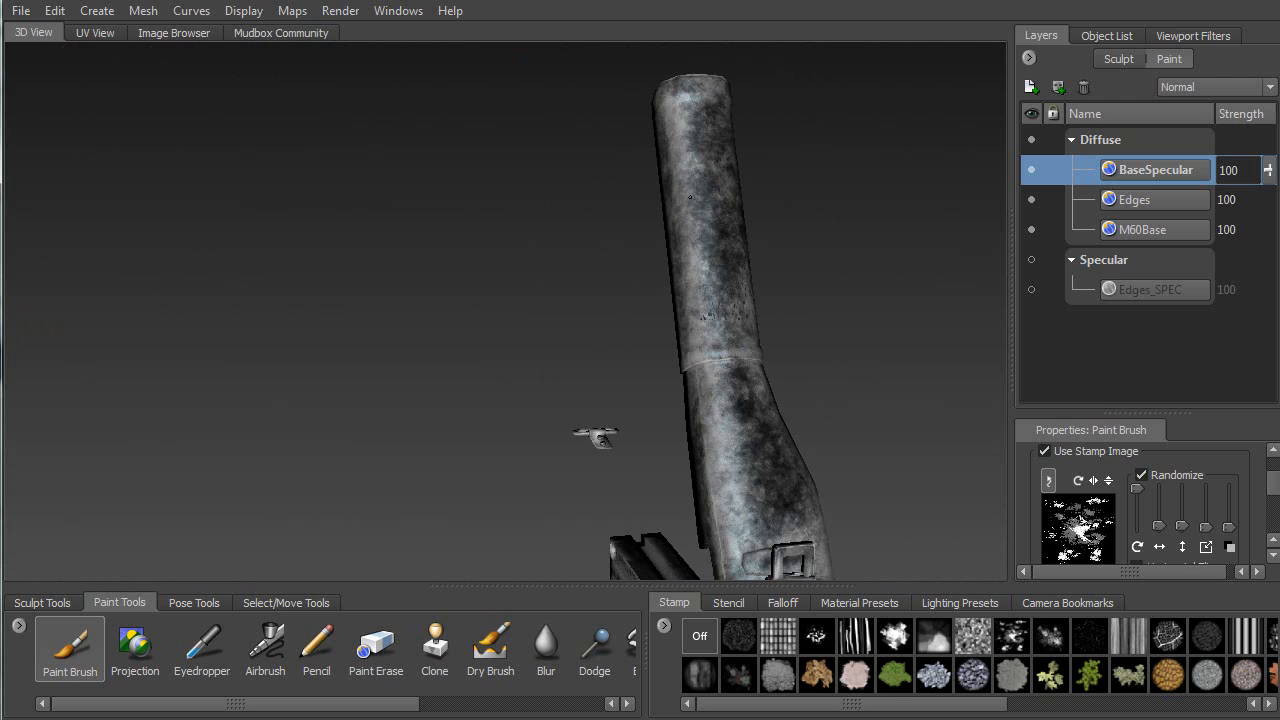
{"action": "left_click_drag", "start_coordinate": [700, 283], "coordinate": [613, 122], "text": "alt"}
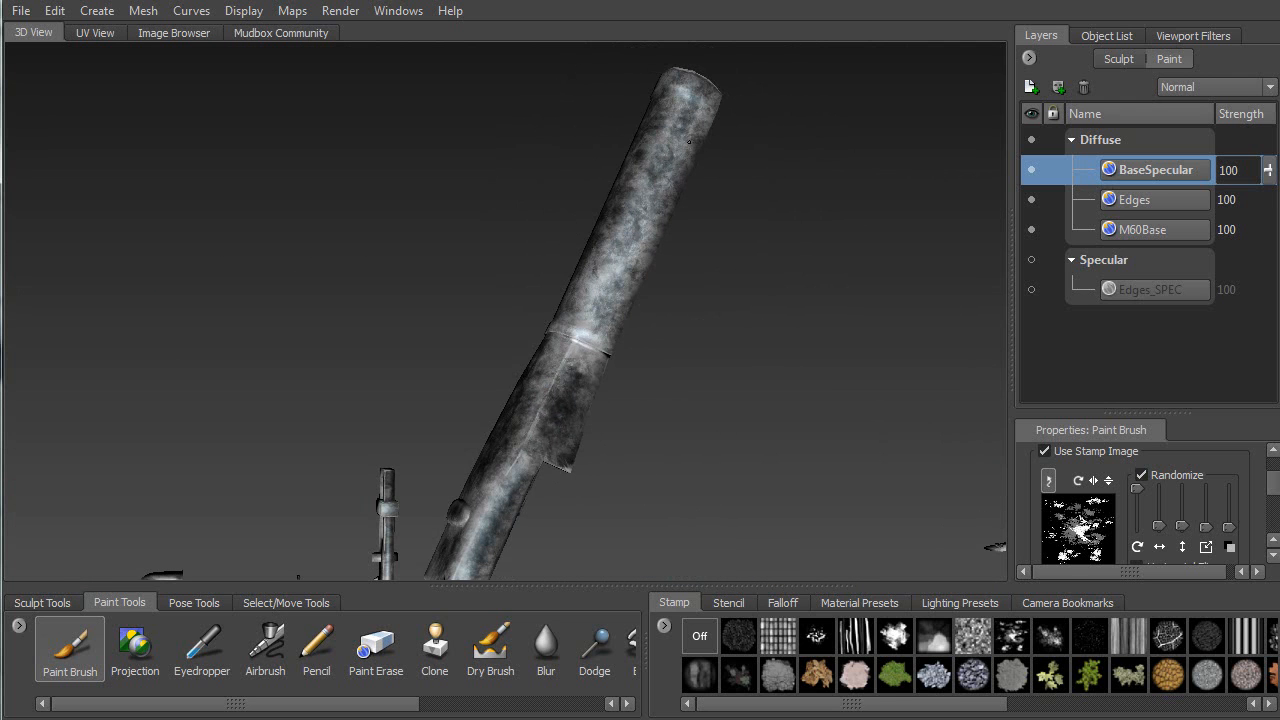
{"action": "left_click_drag", "start_coordinate": [643, 222], "coordinate": [709, 231], "text": "alt"}
{"action": "mouse_move", "coordinate": [656, 335]}
{"action": "left_mouse_down"}
{"action": "mouse_move", "coordinate": [662, 291]}
{"action": "mouse_move", "coordinate": [570, 310]}
{"action": "left_mouse_up"}
Inspect the mottled metal parts from several angles, ending on an overall side view of the gun
{"action": "right_click_drag", "start_coordinate": [570, 310], "coordinate": [533, 374], "text": "alt"}
{"action": "middle_click_drag", "start_coordinate": [533, 374], "coordinate": [468, 154], "text": "alt"}
{"action": "right_click_drag", "start_coordinate": [456, 192], "coordinate": [509, 329], "text": "alt"}
{"action": "middle_click_drag", "start_coordinate": [509, 329], "coordinate": [420, 400], "text": "alt"}
{"action": "left_click_drag", "start_coordinate": [420, 400], "coordinate": [200, 338], "text": "alt"}
{"action": "middle_click_drag", "start_coordinate": [238, 332], "coordinate": [177, 280], "text": "alt"}
{"action": "left_click_drag", "start_coordinate": [177, 280], "coordinate": [368, 356], "text": "alt"}
{"action": "mouse_move", "coordinate": [293, 404]}
{"action": "left_mouse_down", "text": "alt"}
{"action": "mouse_move", "coordinate": [440, 443]}
{"action": "mouse_move", "coordinate": [836, 409]}
{"action": "mouse_move", "coordinate": [708, 407]}
{"action": "mouse_move", "coordinate": [694, 390]}
{"action": "mouse_move", "coordinate": [712, 331]}
{"action": "mouse_move", "coordinate": [486, 356]}
{"action": "mouse_move", "coordinate": [474, 277]}
{"action": "mouse_move", "coordinate": [388, 282]}
{"action": "mouse_move", "coordinate": [525, 282]}
{"action": "left_mouse_up", "text": "alt"}
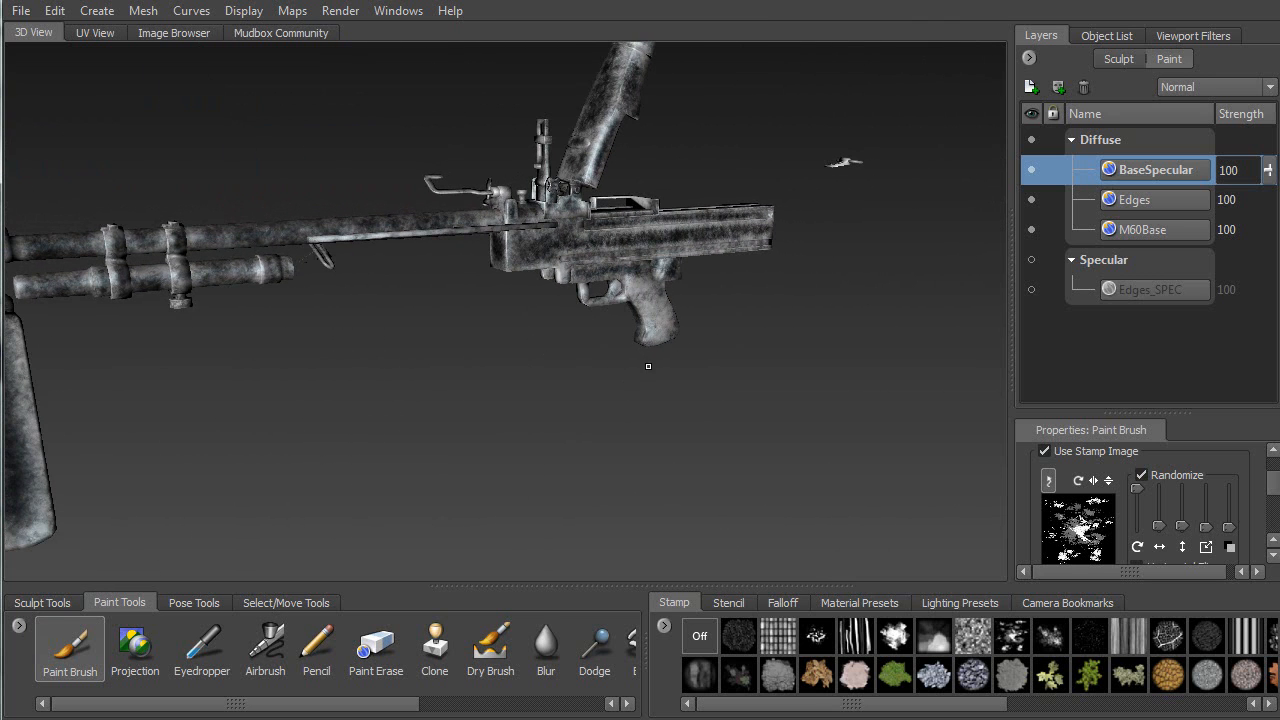
Show the hidden handguard, carry handle grip, ammo box and stock, and clear their selection
{"action": "key", "text": "shift+h"}
{"action": "left_click", "coordinate": [286, 602]}
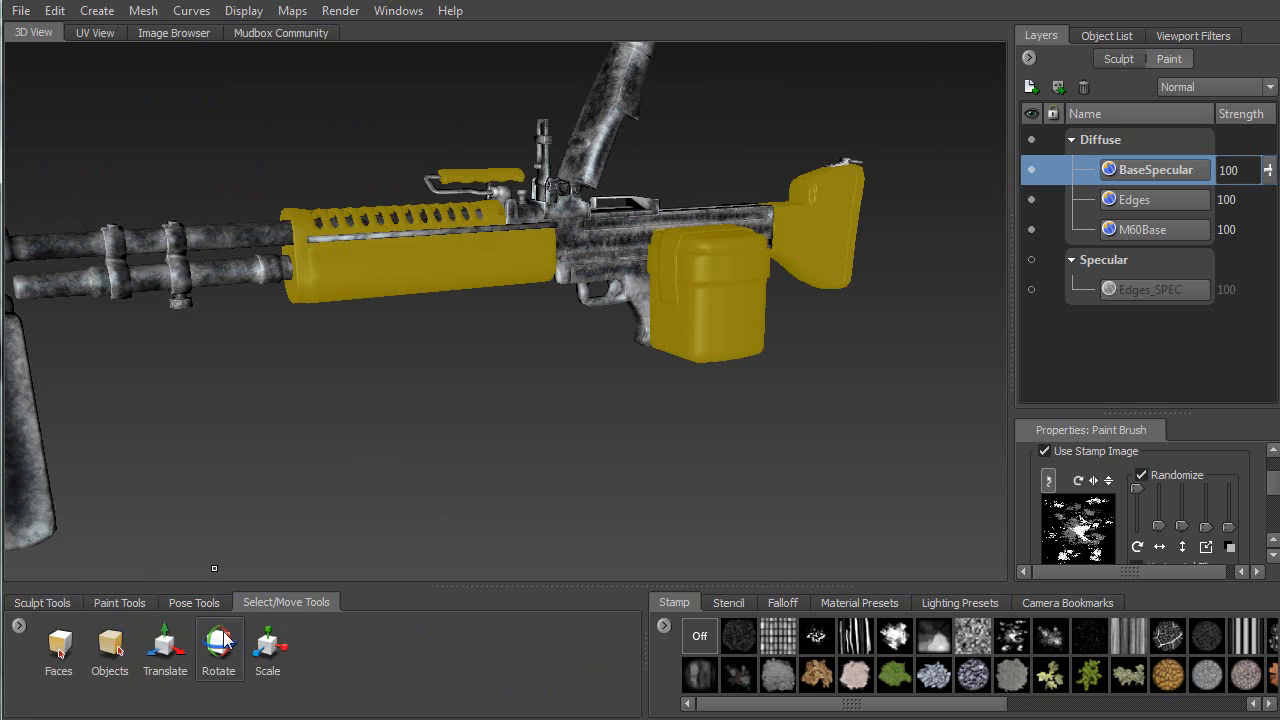
{"action": "left_click", "coordinate": [111, 645]}
{"action": "left_click", "coordinate": [550, 390]}
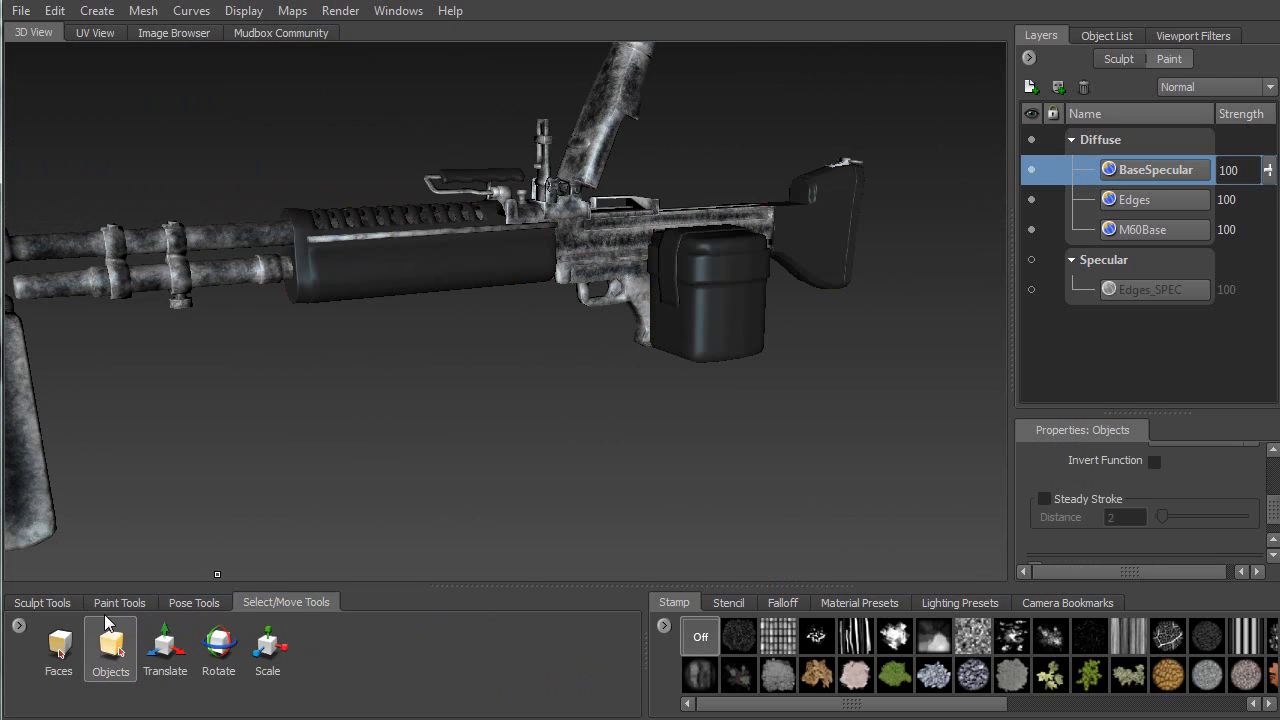
Move the BaseSpecular layer into the Specular group above Edges_SPEC and make the group's layers visible
{"action": "right_click_drag", "start_coordinate": [455, 320], "coordinate": [403, 471], "text": "alt"}
{"action": "middle_click_drag", "start_coordinate": [403, 300], "coordinate": [424, 585], "text": "alt"}
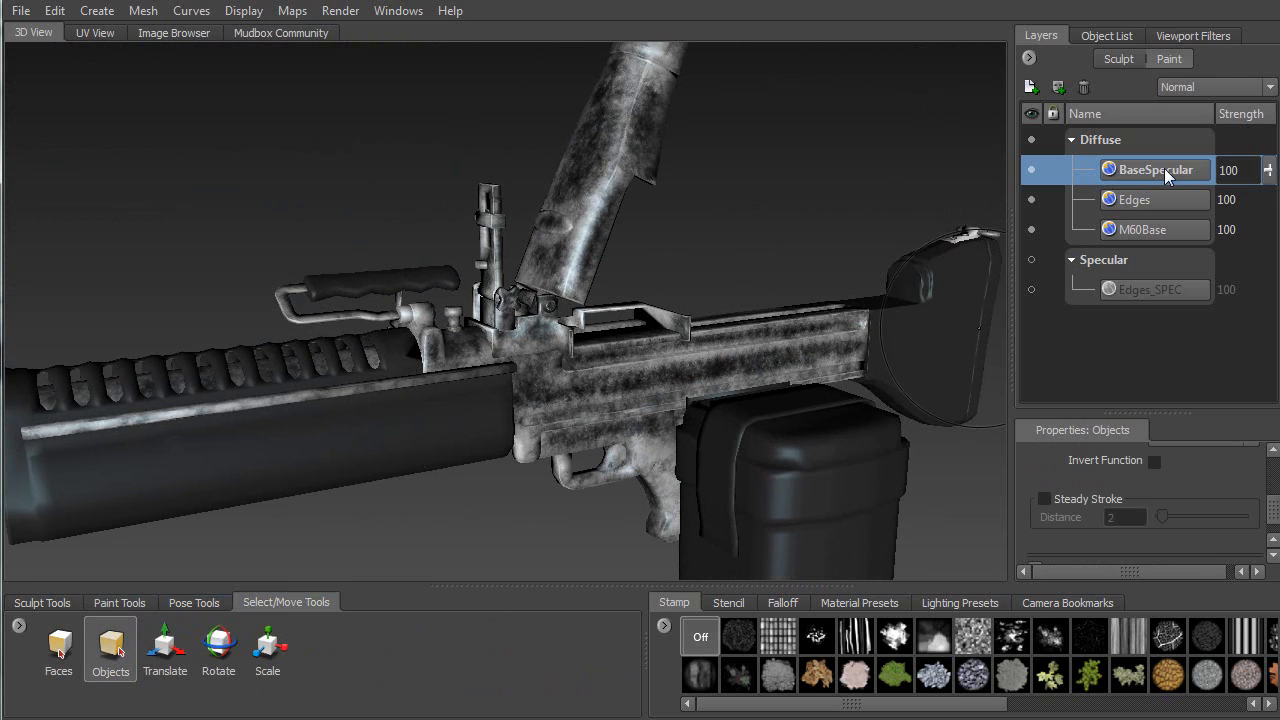
{"action": "left_click_drag", "start_coordinate": [1141, 264], "coordinate": [1130, 290]}
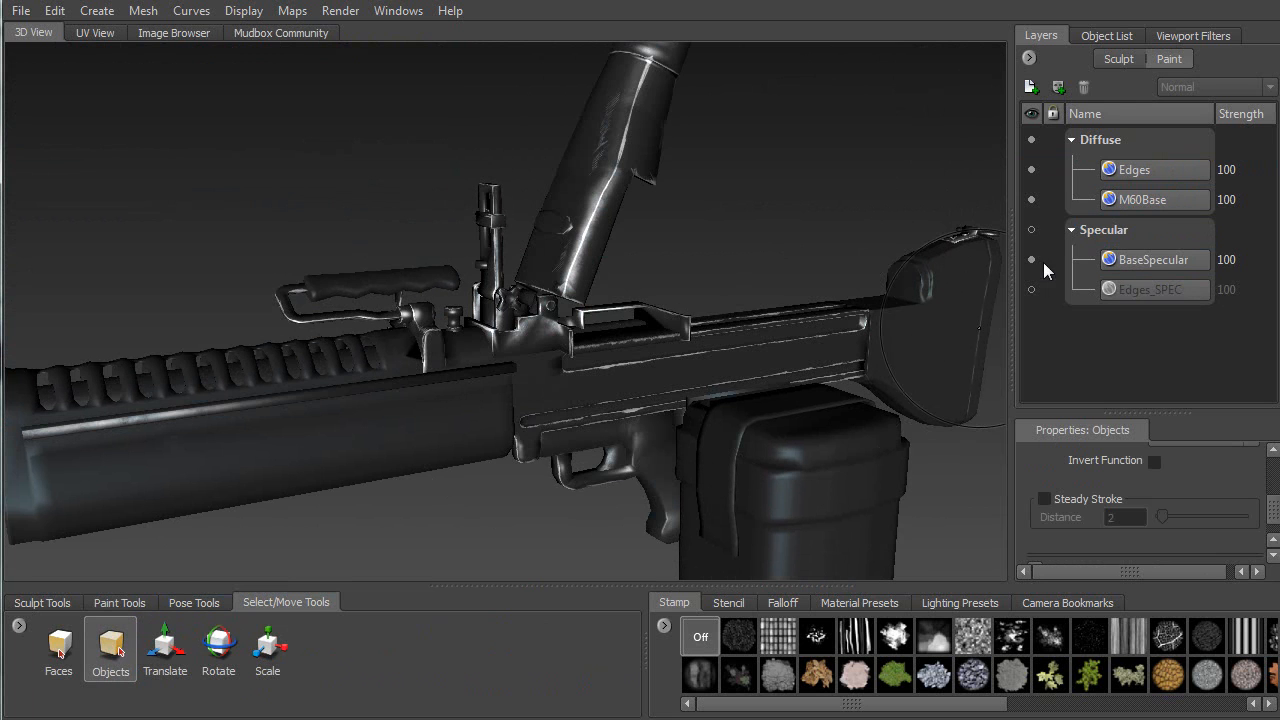
Examine the specular effect on the bipod leg and the surrounding front parts under changing view angles
{"action": "left_click_drag", "start_coordinate": [698, 266], "coordinate": [620, 252], "text": "alt"}
{"action": "right_click_drag", "start_coordinate": [620, 252], "coordinate": [704, 290], "text": "alt"}
{"action": "middle_click_drag", "start_coordinate": [704, 290], "coordinate": [537, 254], "text": "alt"}
{"action": "mouse_move", "coordinate": [537, 254]}
{"action": "left_mouse_down", "text": "alt"}
{"action": "mouse_move", "coordinate": [611, 229]}
{"action": "mouse_move", "coordinate": [566, 236]}
{"action": "mouse_move", "coordinate": [626, 241]}
{"action": "mouse_move", "coordinate": [508, 371]}
{"action": "mouse_move", "coordinate": [463, 389]}
{"action": "mouse_move", "coordinate": [587, 129]}
{"action": "mouse_move", "coordinate": [626, 273]}
{"action": "mouse_move", "coordinate": [438, 220]}
{"action": "mouse_move", "coordinate": [421, 168]}
{"action": "mouse_move", "coordinate": [480, 164]}
{"action": "mouse_move", "coordinate": [657, 229]}
{"action": "mouse_move", "coordinate": [699, 118]}
{"action": "mouse_move", "coordinate": [504, 241]}
{"action": "mouse_move", "coordinate": [443, 171]}
{"action": "mouse_move", "coordinate": [495, 160]}
{"action": "mouse_move", "coordinate": [469, 292]}
{"action": "left_mouse_up", "text": "alt"}
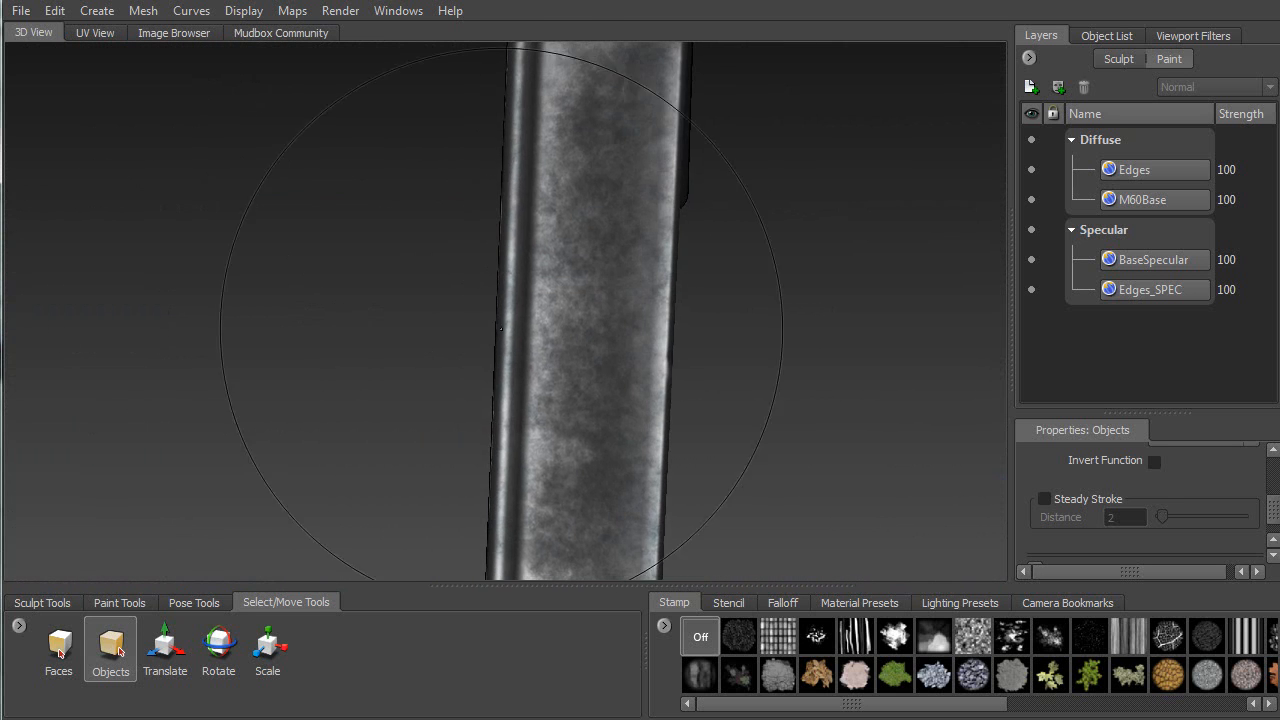
{"action": "right_click_drag", "start_coordinate": [468, 318], "coordinate": [609, 125], "text": "alt"}
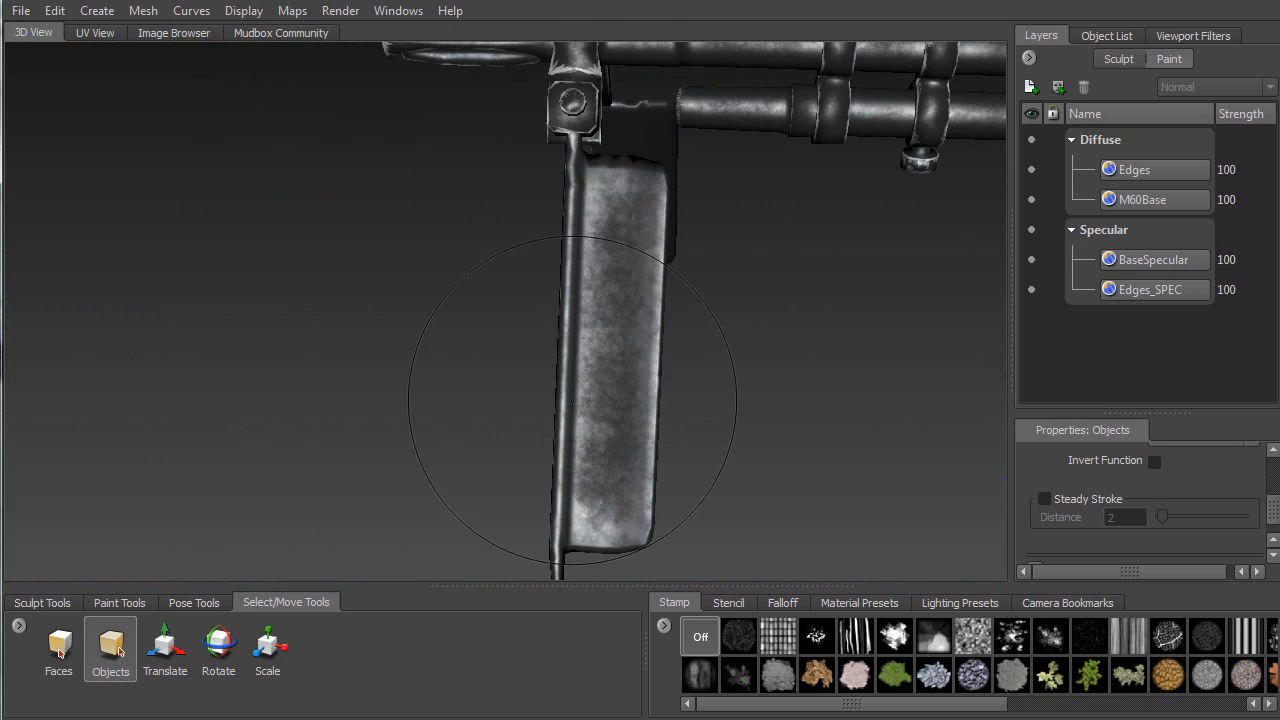
{"action": "left_click_drag", "start_coordinate": [612, 418], "coordinate": [700, 409], "text": "alt"}
{"action": "left_click_drag", "start_coordinate": [722, 295], "coordinate": [561, 330], "text": "alt"}
{"action": "left_click_drag", "start_coordinate": [446, 418], "coordinate": [672, 316], "text": "alt"}
Examine the specular effect up close on the pistol grip, trigger area and both sides of the receiver
{"action": "middle_click_drag", "start_coordinate": [686, 300], "coordinate": [306, 322], "text": "alt"}
{"action": "left_click_drag", "start_coordinate": [306, 322], "coordinate": [540, 265], "text": "alt"}
{"action": "right_click_drag", "start_coordinate": [641, 204], "coordinate": [553, 597], "text": "alt"}
{"action": "left_click_drag", "start_coordinate": [555, 262], "coordinate": [578, 221], "text": "alt"}
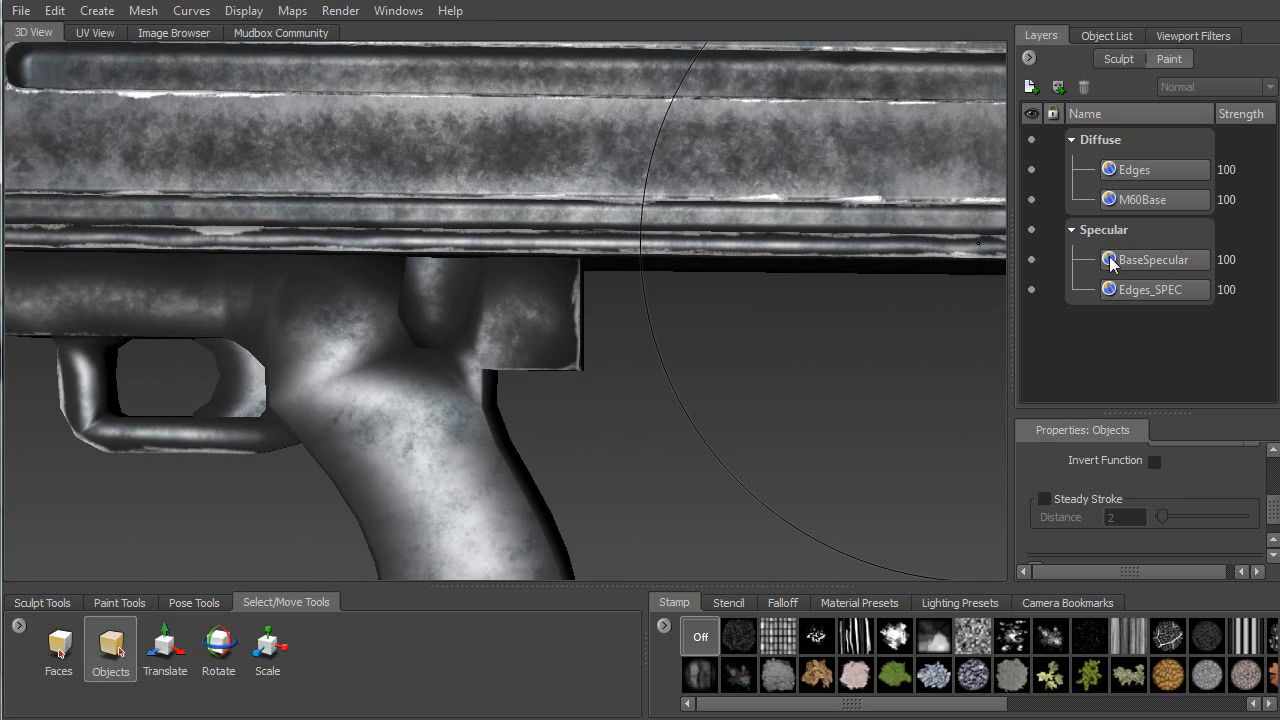
{"action": "middle_click_drag", "start_coordinate": [500, 270], "coordinate": [668, 387], "text": "alt"}
{"action": "left_click_drag", "start_coordinate": [668, 387], "coordinate": [215, 290], "text": "alt"}
{"action": "right_click_drag", "start_coordinate": [215, 290], "coordinate": [200, 250], "text": "alt"}
{"action": "mouse_move", "coordinate": [200, 250]}
{"action": "left_mouse_down", "text": "alt"}
{"action": "mouse_move", "coordinate": [264, 260]}
{"action": "mouse_move", "coordinate": [266, 240]}
{"action": "mouse_move", "coordinate": [358, 245]}
{"action": "mouse_move", "coordinate": [206, 243]}
{"action": "mouse_move", "coordinate": [390, 272]}
{"action": "mouse_move", "coordinate": [415, 260]}
{"action": "mouse_move", "coordinate": [320, 260]}
{"action": "left_mouse_up", "text": "alt"}
{"action": "key", "text": "b"}
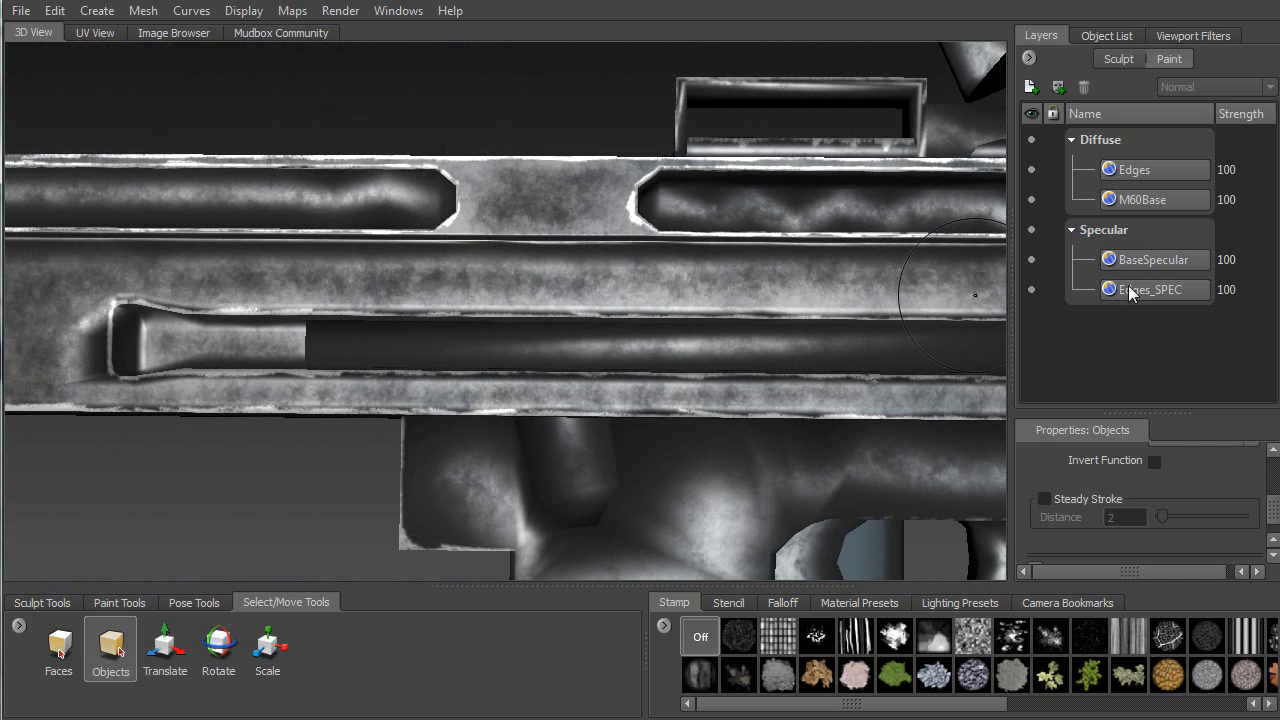
Activate the Paint Brush and make BaseSpecular the layer to paint on
{"action": "middle_click_drag", "start_coordinate": [143, 284], "coordinate": [397, 315], "text": "alt"}
{"action": "left_click_drag", "start_coordinate": [397, 315], "coordinate": [319, 306], "text": "alt"}
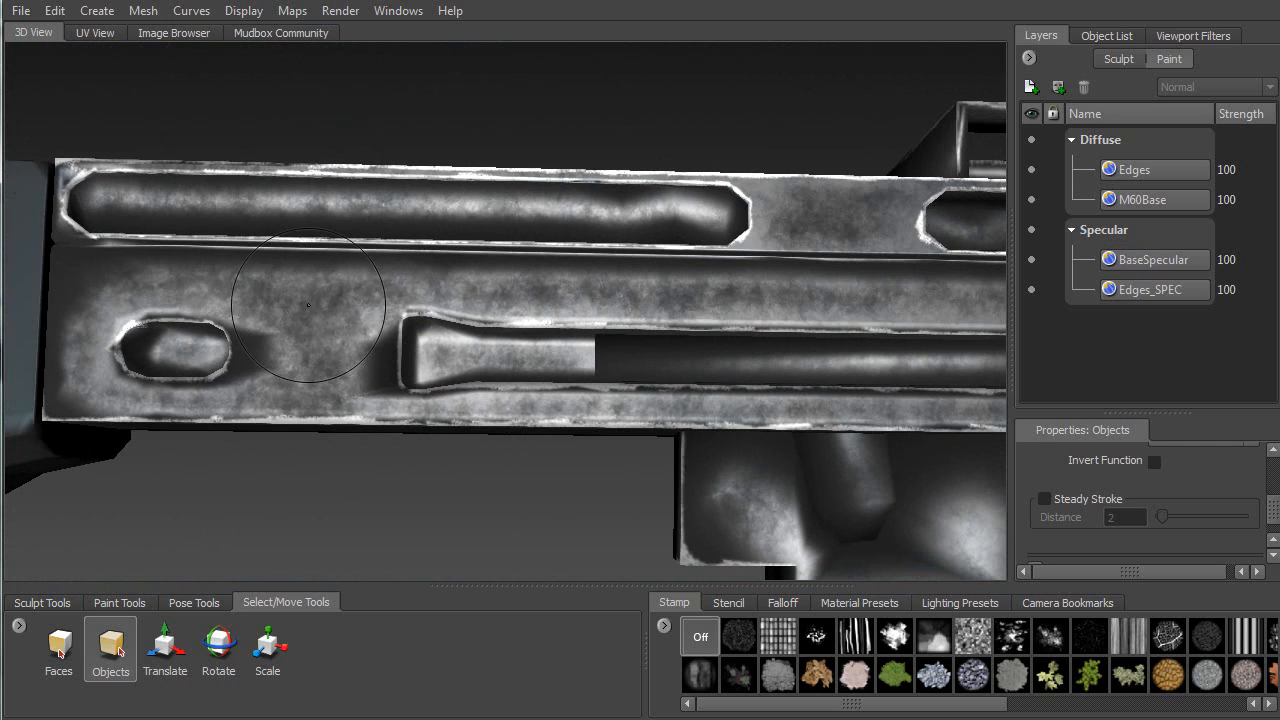
{"action": "left_click", "coordinate": [331, 315]}
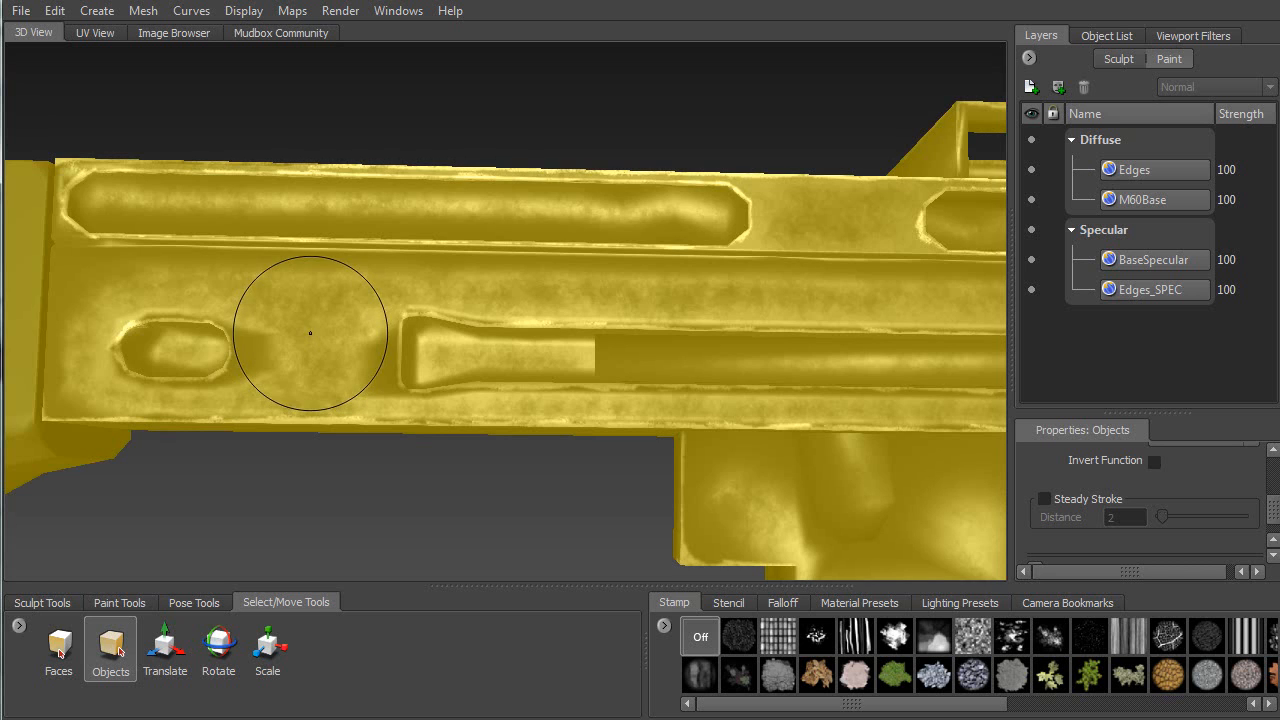
{"action": "left_click", "coordinate": [354, 528]}
{"action": "left_click", "coordinate": [120, 602]}
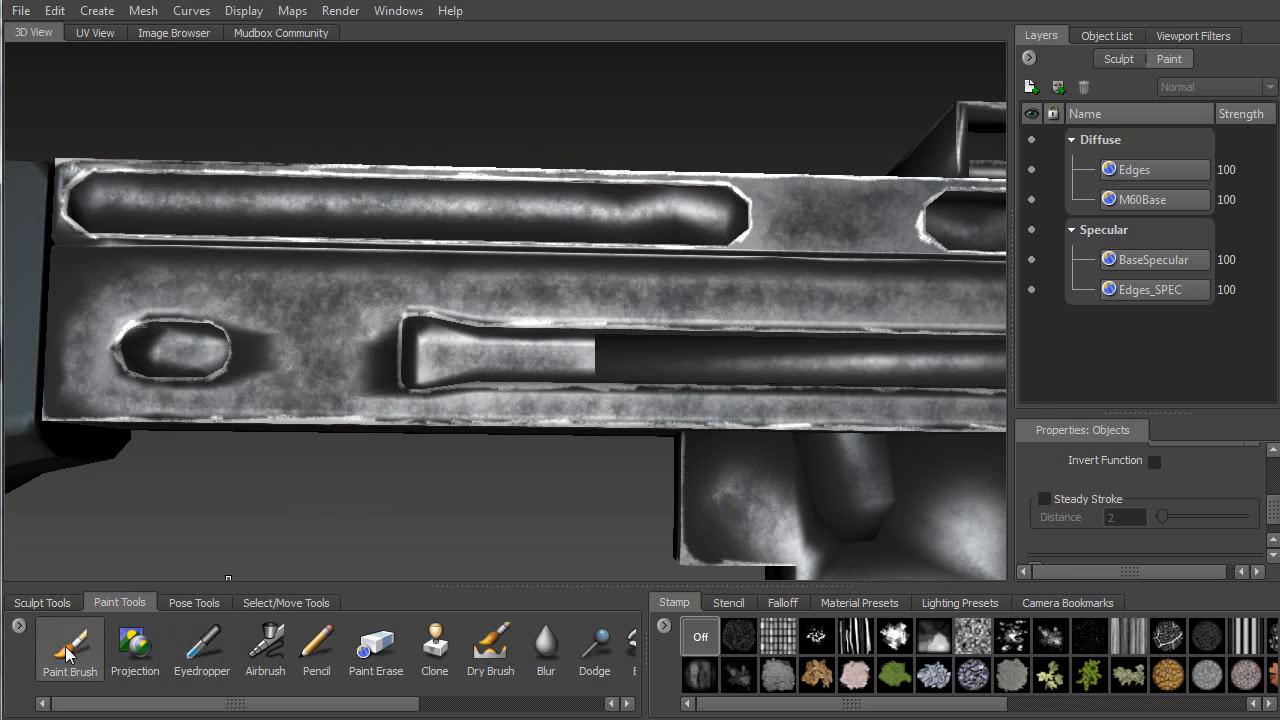
{"action": "left_click", "coordinate": [264, 293]}
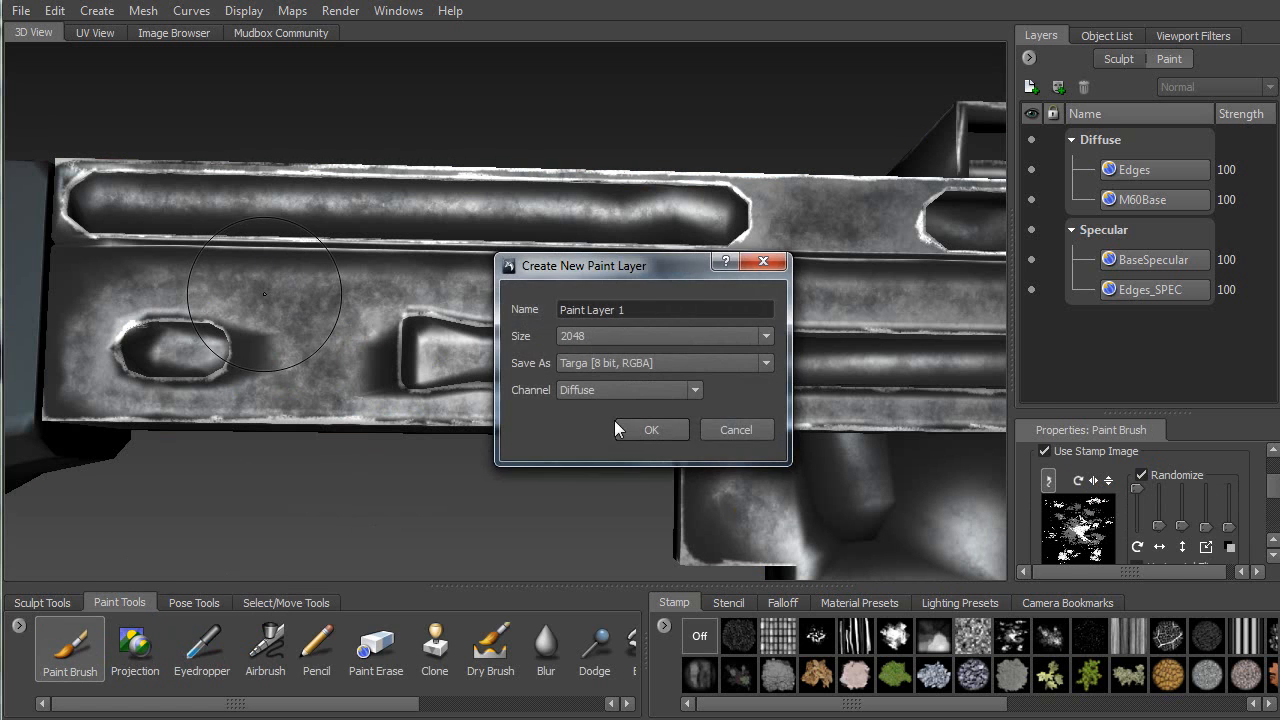
{"action": "left_click", "coordinate": [737, 431]}
{"action": "left_click", "coordinate": [1150, 262]}
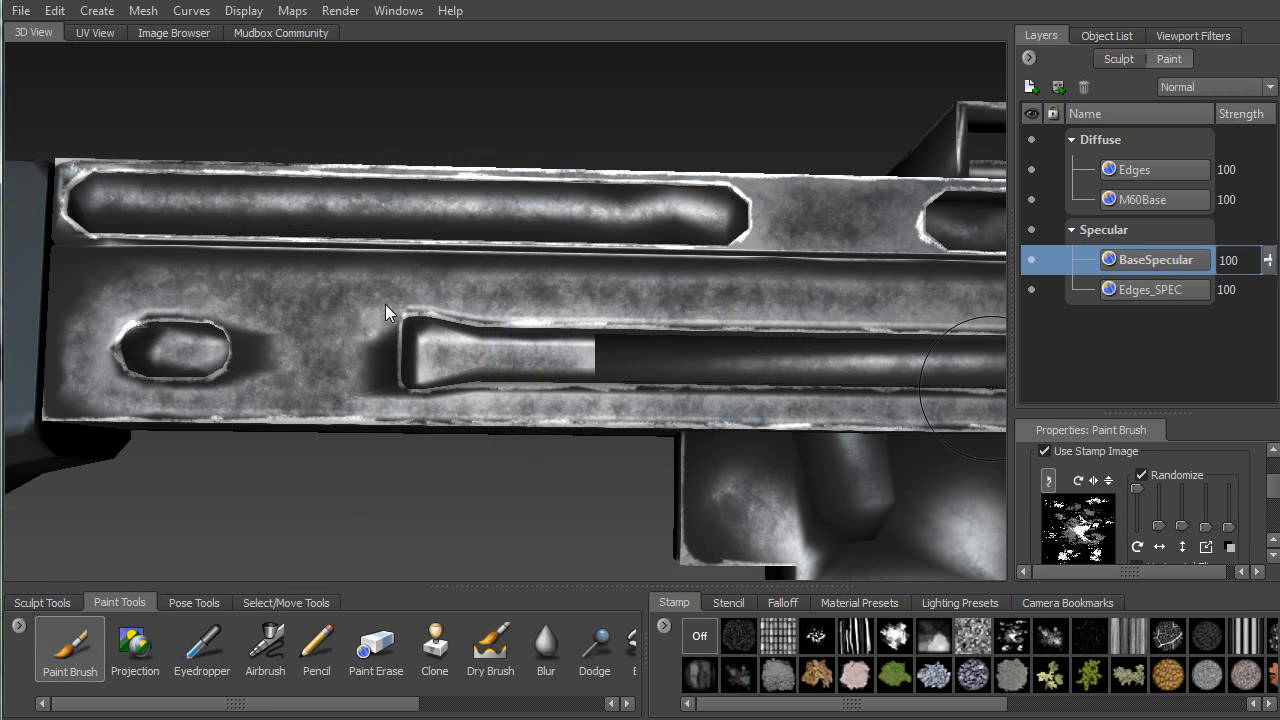
Paint dark mottled patches on BaseSpecular along the receiver's right side, from behind the long slot to the handguard end
{"action": "left_click_drag", "start_coordinate": [311, 298], "coordinate": [333, 342]}
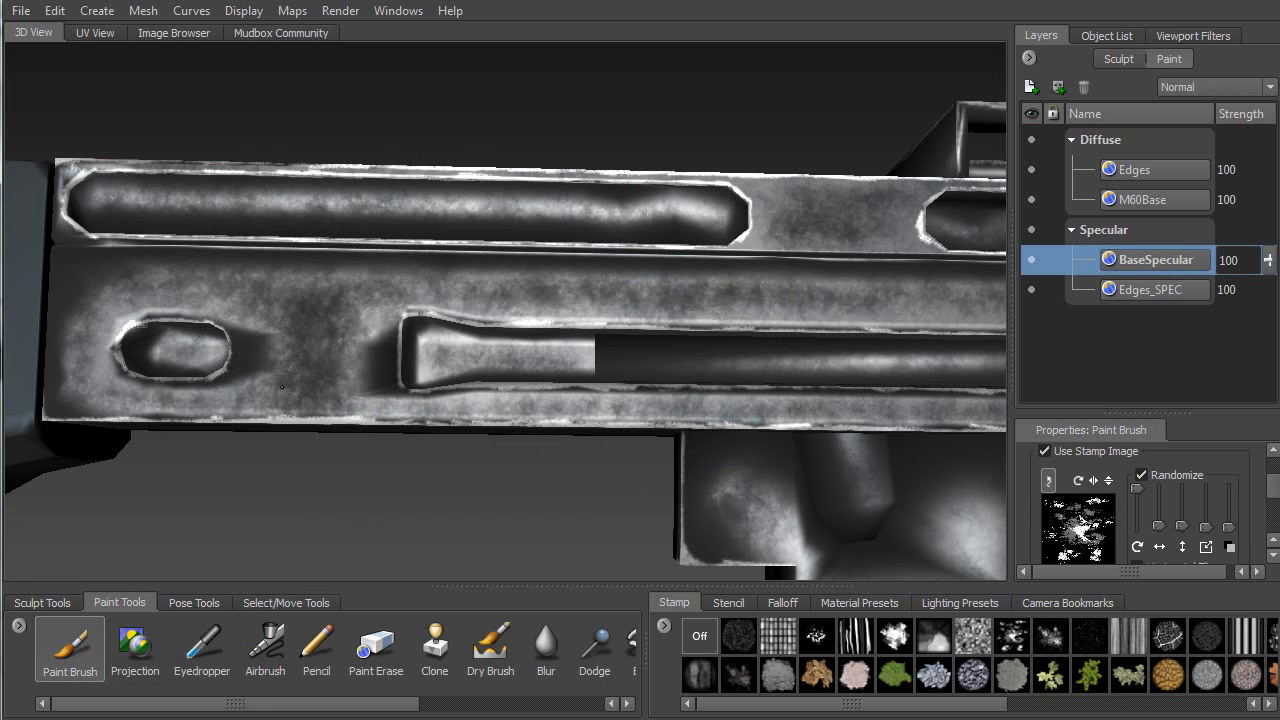
{"action": "middle_click_drag", "start_coordinate": [319, 333], "coordinate": [432, 300], "text": "alt"}
{"action": "mouse_move", "coordinate": [431, 367]}
{"action": "left_mouse_down"}
{"action": "mouse_move", "coordinate": [475, 342]}
{"action": "mouse_move", "coordinate": [620, 350]}
{"action": "mouse_move", "coordinate": [389, 354]}
{"action": "left_mouse_up"}
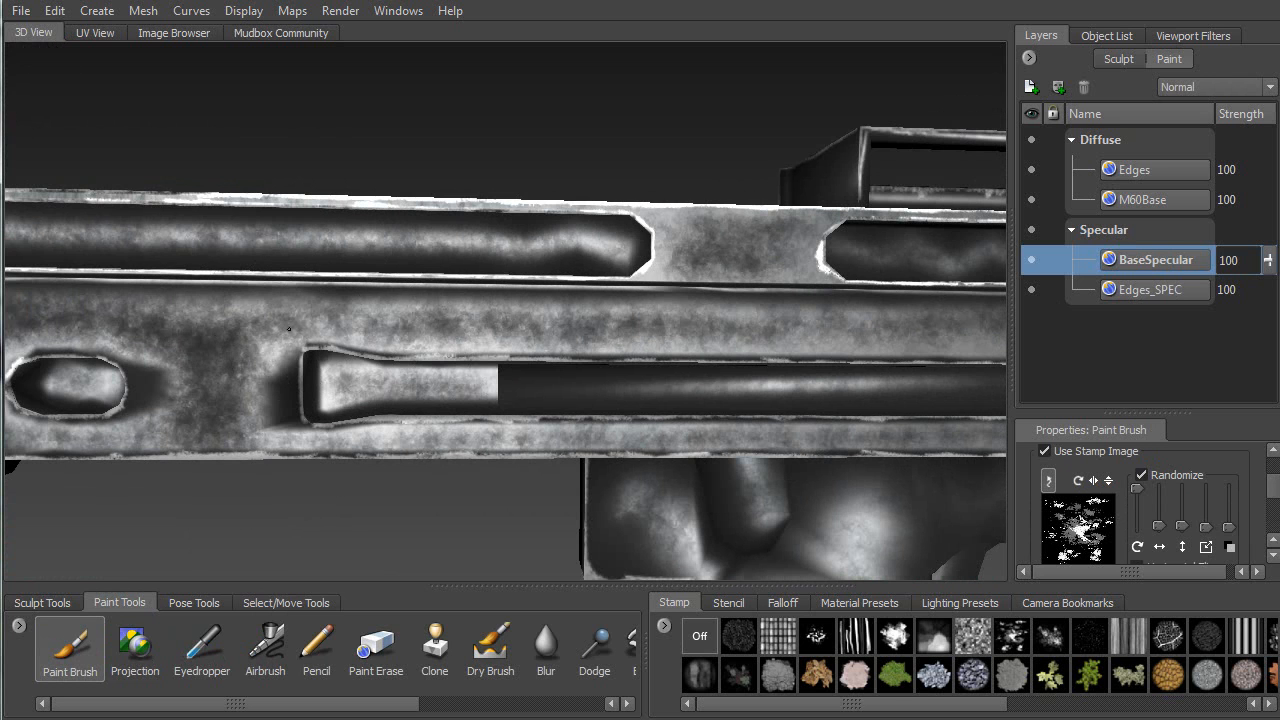
{"action": "left_click_drag", "start_coordinate": [289, 329], "coordinate": [810, 333]}
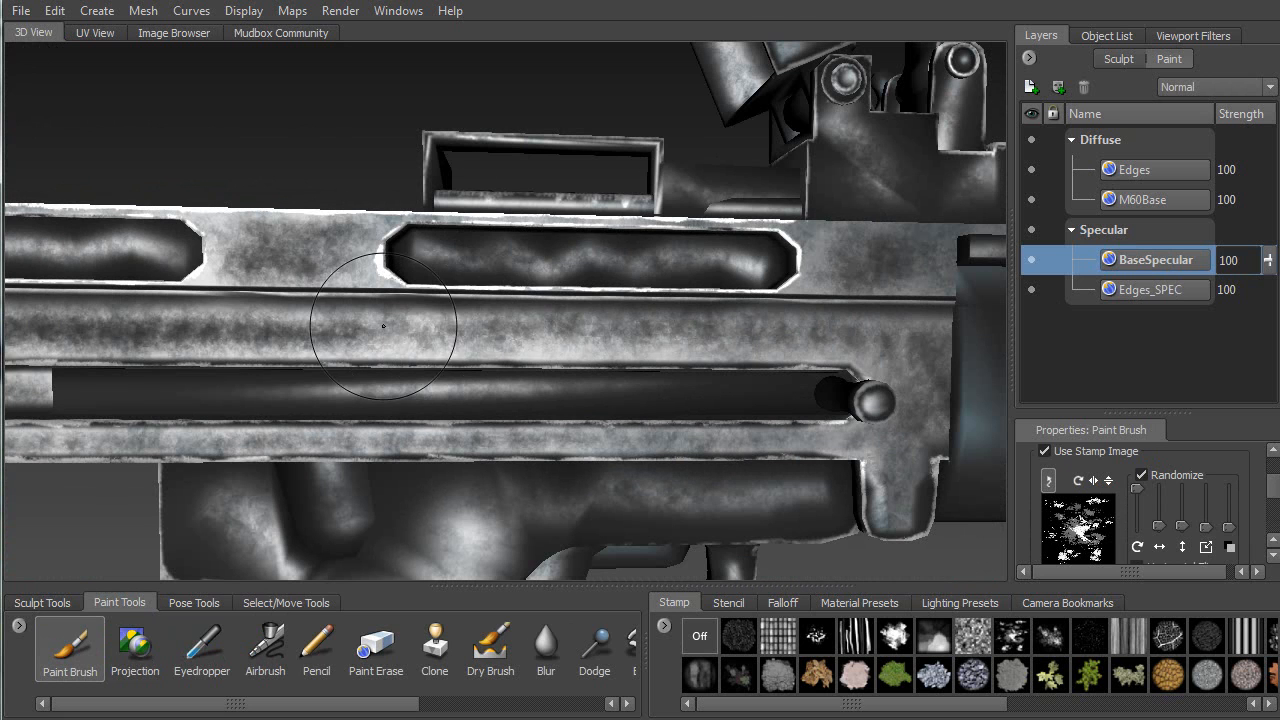
{"action": "mouse_move", "coordinate": [345, 338]}
{"action": "left_mouse_down"}
{"action": "mouse_move", "coordinate": [619, 323]}
{"action": "mouse_move", "coordinate": [690, 338]}
{"action": "mouse_move", "coordinate": [915, 340]}
{"action": "mouse_move", "coordinate": [927, 379]}
{"action": "left_mouse_up"}
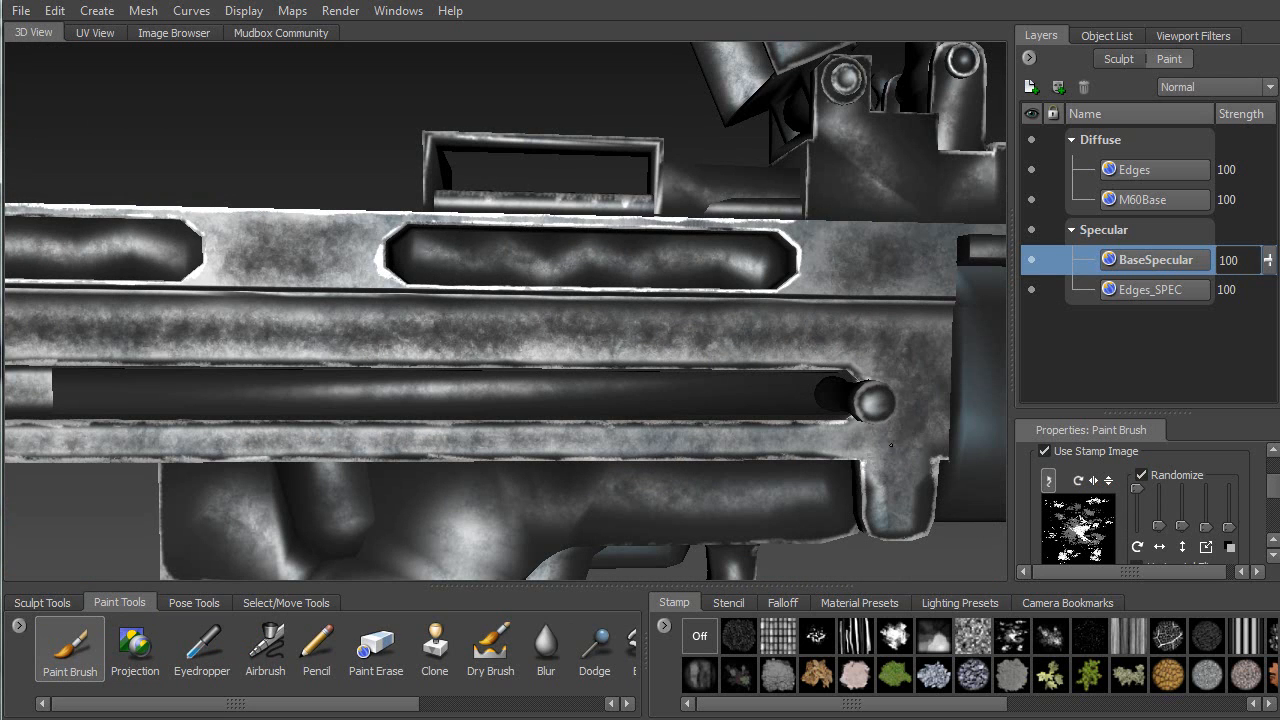
{"action": "mouse_move", "coordinate": [520, 441]}
{"action": "left_mouse_down"}
{"action": "mouse_move", "coordinate": [894, 438]}
{"action": "mouse_move", "coordinate": [767, 461]}
{"action": "left_mouse_up"}
{"action": "mouse_move", "coordinate": [815, 413]}
{"action": "left_mouse_down"}
{"action": "mouse_move", "coordinate": [818, 484]}
{"action": "mouse_move", "coordinate": [840, 464]}
{"action": "mouse_move", "coordinate": [845, 387]}
{"action": "left_mouse_up"}
Add dark mottled strokes to the upper panels between the recesses and the rear of the receiver's right side
{"action": "middle_click_drag", "start_coordinate": [728, 264], "coordinate": [758, 323], "text": "alt"}
{"action": "mouse_move", "coordinate": [820, 302]}
{"action": "left_mouse_down"}
{"action": "mouse_move", "coordinate": [790, 293]}
{"action": "mouse_move", "coordinate": [760, 312]}
{"action": "mouse_move", "coordinate": [852, 308]}
{"action": "left_mouse_up"}
{"action": "middle_click_drag", "start_coordinate": [362, 250], "coordinate": [783, 272], "text": "alt"}
{"action": "mouse_move", "coordinate": [676, 304]}
{"action": "left_mouse_down"}
{"action": "mouse_move", "coordinate": [664, 310]}
{"action": "mouse_move", "coordinate": [653, 293]}
{"action": "mouse_move", "coordinate": [680, 330]}
{"action": "mouse_move", "coordinate": [724, 328]}
{"action": "mouse_move", "coordinate": [708, 302]}
{"action": "left_mouse_up"}
{"action": "mouse_move", "coordinate": [51, 297]}
{"action": "middle_mouse_down", "text": "alt"}
{"action": "mouse_move", "coordinate": [133, 327]}
{"action": "mouse_move", "coordinate": [569, 374]}
{"action": "middle_mouse_up", "text": "alt"}
{"action": "mouse_move", "coordinate": [569, 374]}
{"action": "left_mouse_down"}
{"action": "mouse_move", "coordinate": [537, 452]}
{"action": "mouse_move", "coordinate": [588, 498]}
{"action": "left_mouse_up"}
{"action": "middle_click_drag", "start_coordinate": [620, 434], "coordinate": [530, 137], "text": "alt"}
Paint dark mottling over the raised top cover from several sides, including its tapered base and rounded upper section
{"action": "mouse_move", "coordinate": [674, 336]}
{"action": "left_mouse_down", "text": "alt"}
{"action": "mouse_move", "coordinate": [709, 226]}
{"action": "mouse_move", "coordinate": [640, 212]}
{"action": "mouse_move", "coordinate": [752, 218]}
{"action": "mouse_move", "coordinate": [900, 280]}
{"action": "mouse_move", "coordinate": [938, 265]}
{"action": "mouse_move", "coordinate": [808, 219]}
{"action": "left_mouse_up", "text": "alt"}
{"action": "left_click_drag", "start_coordinate": [740, 198], "coordinate": [352, 388], "text": "alt"}
{"action": "mouse_move", "coordinate": [352, 388]}
{"action": "right_mouse_down", "text": "alt"}
{"action": "mouse_move", "coordinate": [490, 302]}
{"action": "mouse_move", "coordinate": [465, 316]}
{"action": "right_mouse_up", "text": "alt"}
{"action": "mouse_move", "coordinate": [668, 296]}
{"action": "left_mouse_down", "text": "alt"}
{"action": "mouse_move", "coordinate": [560, 268]}
{"action": "mouse_move", "coordinate": [450, 262]}
{"action": "mouse_move", "coordinate": [417, 200]}
{"action": "mouse_move", "coordinate": [417, 237]}
{"action": "left_mouse_up", "text": "alt"}
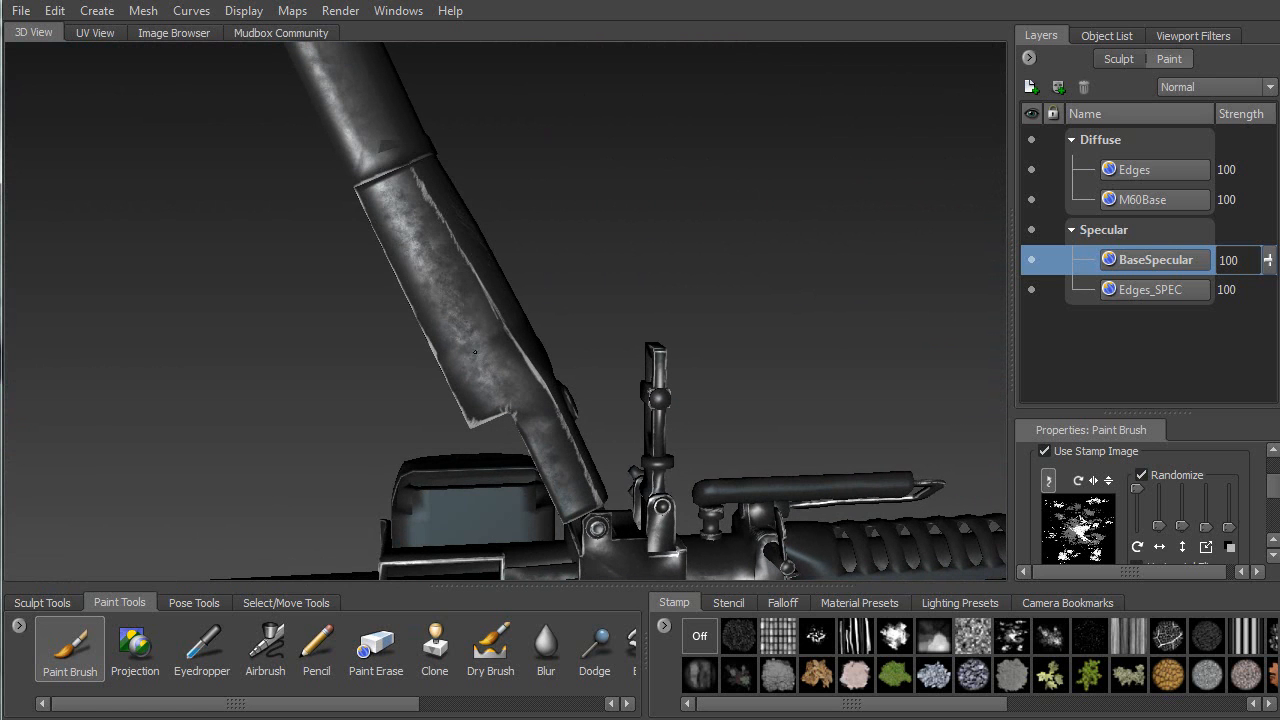
{"action": "middle_click_drag", "start_coordinate": [410, 195], "coordinate": [512, 500], "text": "alt"}
{"action": "left_click_drag", "start_coordinate": [370, 280], "coordinate": [340, 235], "text": "alt"}
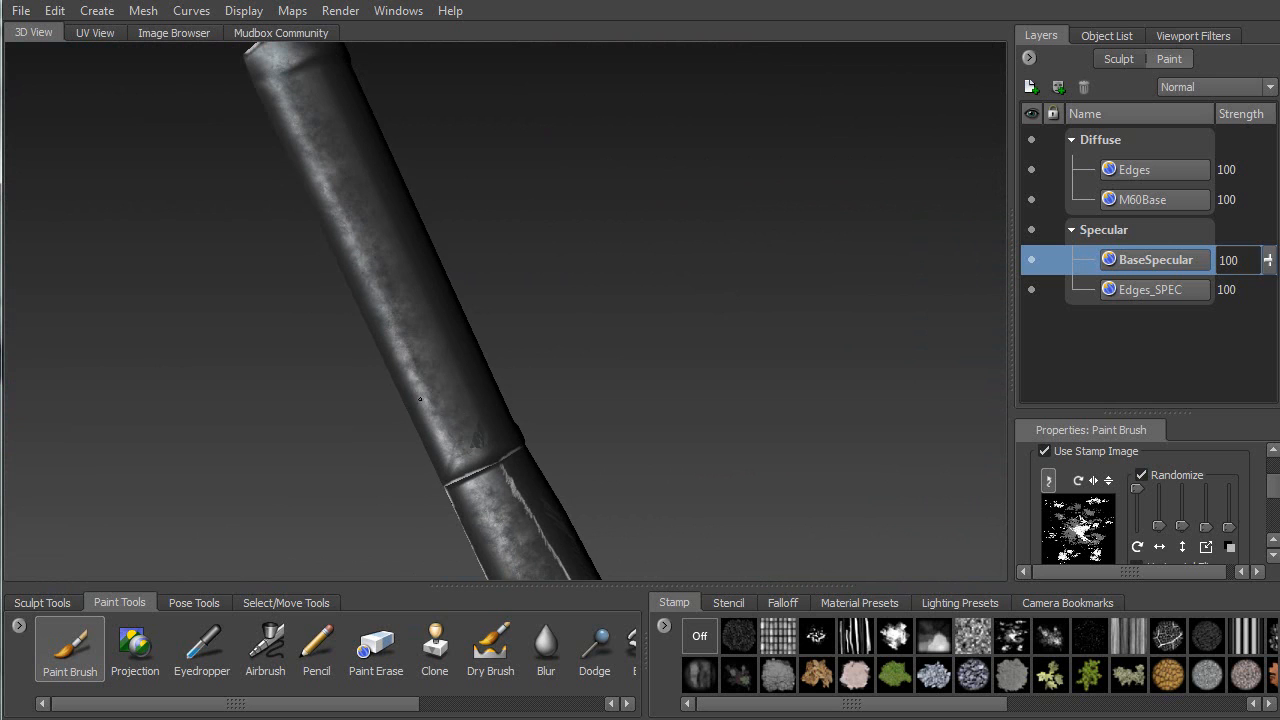
{"action": "left_click_drag", "start_coordinate": [314, 89], "coordinate": [363, 192], "text": "alt"}
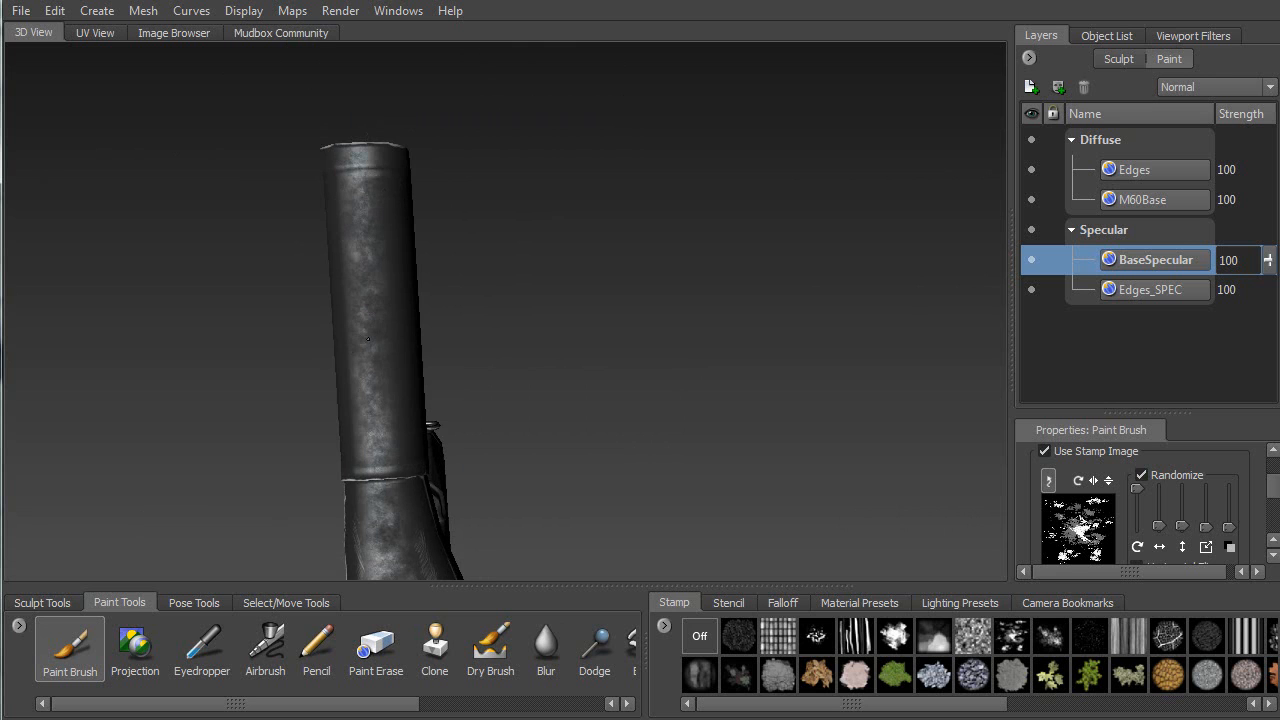
{"action": "middle_click_drag", "start_coordinate": [376, 454], "coordinate": [351, 263], "text": "alt"}
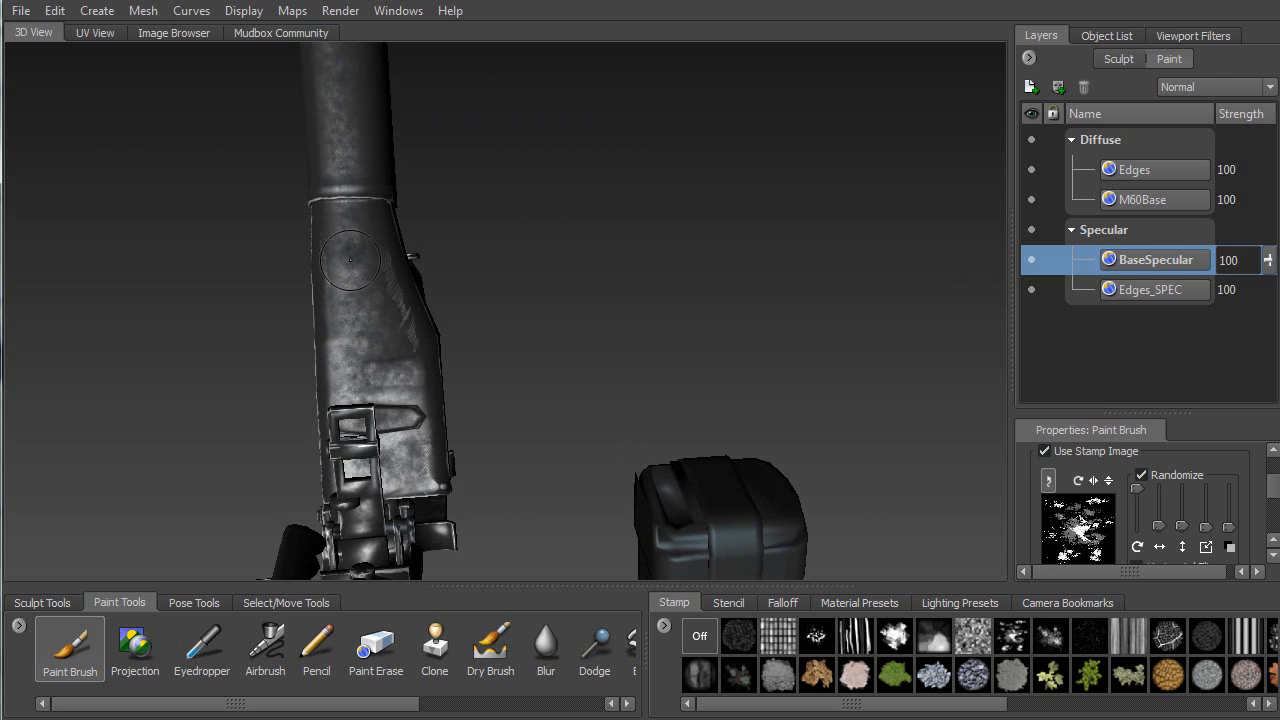
{"action": "left_click_drag", "start_coordinate": [448, 360], "coordinate": [408, 312], "text": "alt"}
{"action": "left_click_drag", "start_coordinate": [586, 268], "coordinate": [638, 274], "text": "alt"}
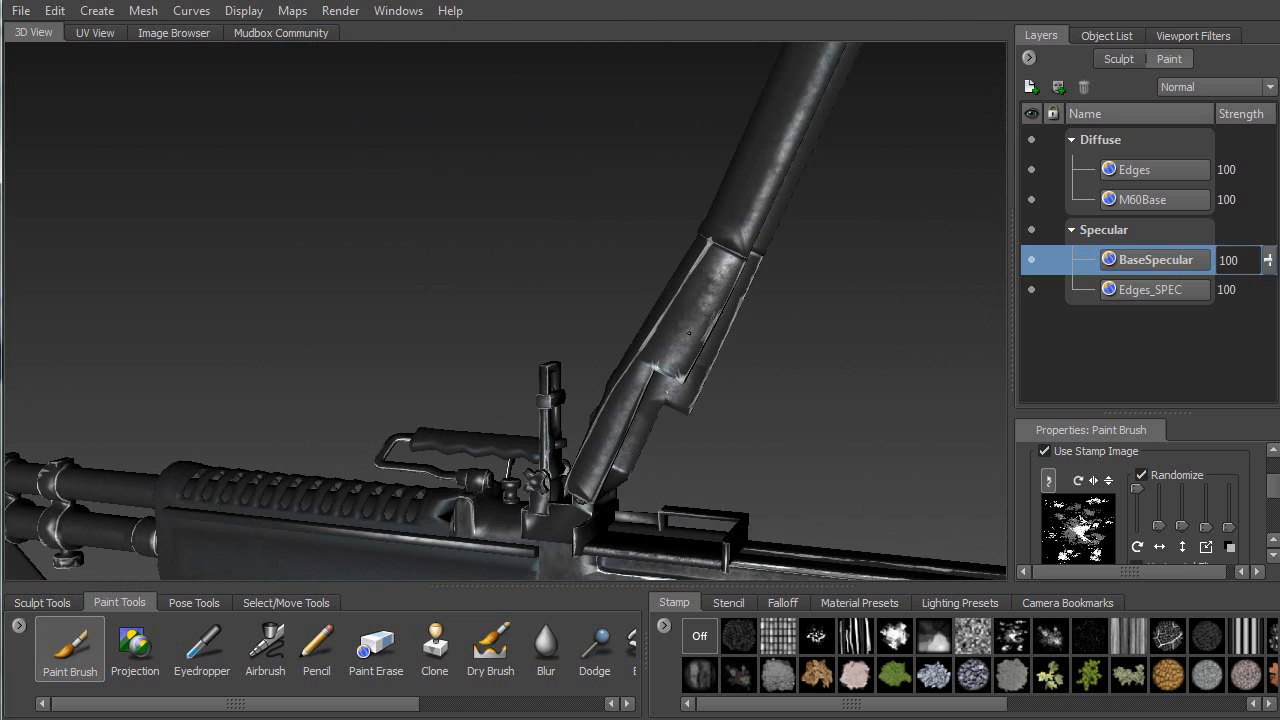
Darken the receiver's left side between the handguard and the ammo box with mottled strokes
{"action": "left_click_drag", "start_coordinate": [638, 305], "coordinate": [452, 344], "text": "alt"}
{"action": "right_click_drag", "start_coordinate": [453, 344], "coordinate": [486, 360], "text": "alt"}
{"action": "left_click_drag", "start_coordinate": [486, 360], "coordinate": [514, 352], "text": "alt"}
{"action": "middle_click_drag", "start_coordinate": [150, 190], "coordinate": [310, 253], "text": "alt"}
{"action": "left_click_drag", "start_coordinate": [310, 253], "coordinate": [296, 257], "text": "alt"}
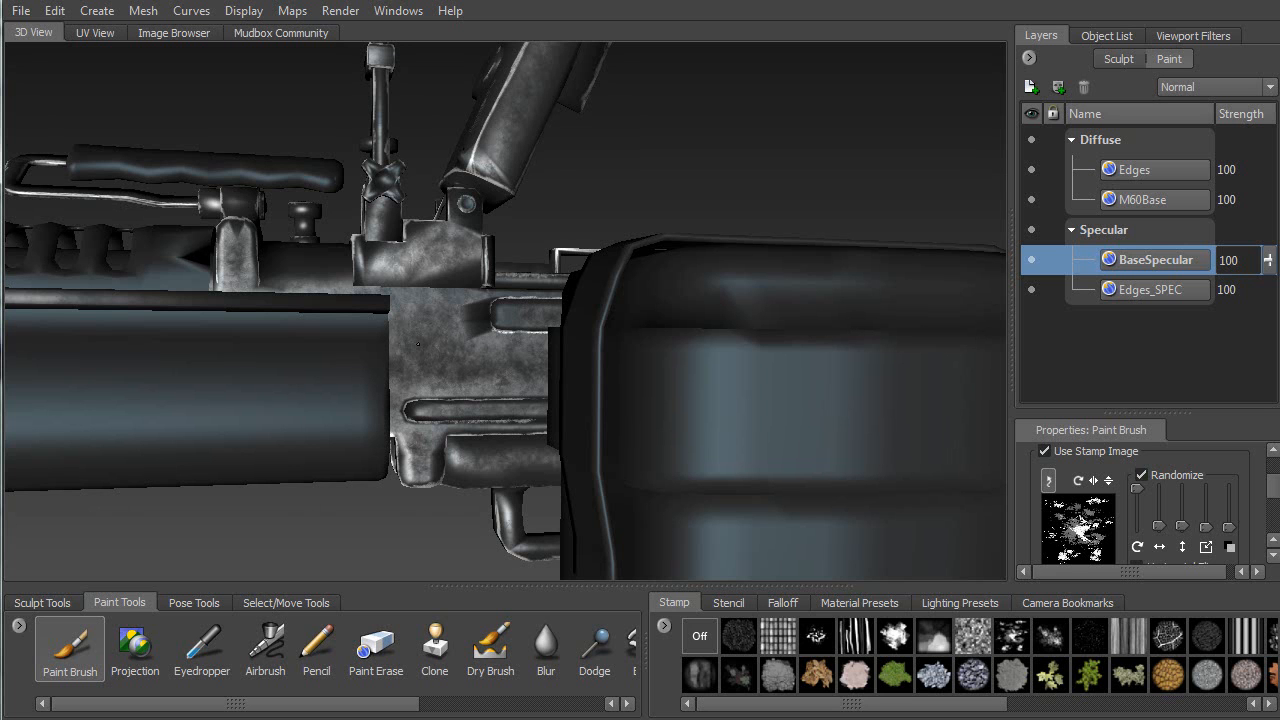
Paint mottled strokes on the barrel section between the carry handle bracket and the rear sight block
{"action": "middle_click_drag", "start_coordinate": [448, 322], "coordinate": [650, 269], "text": "alt"}
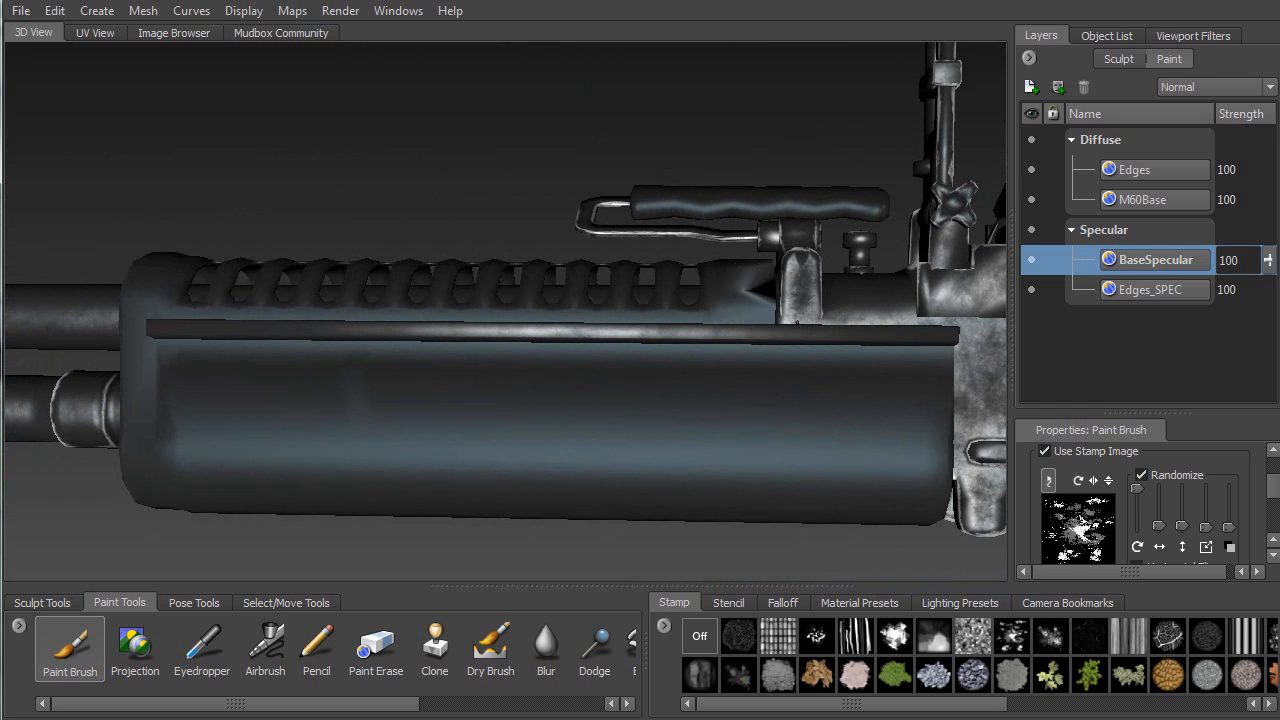
{"action": "left_click_drag", "start_coordinate": [843, 311], "coordinate": [800, 368], "text": "alt"}
{"action": "middle_click_drag", "start_coordinate": [835, 70], "coordinate": [531, 218], "text": "alt"}
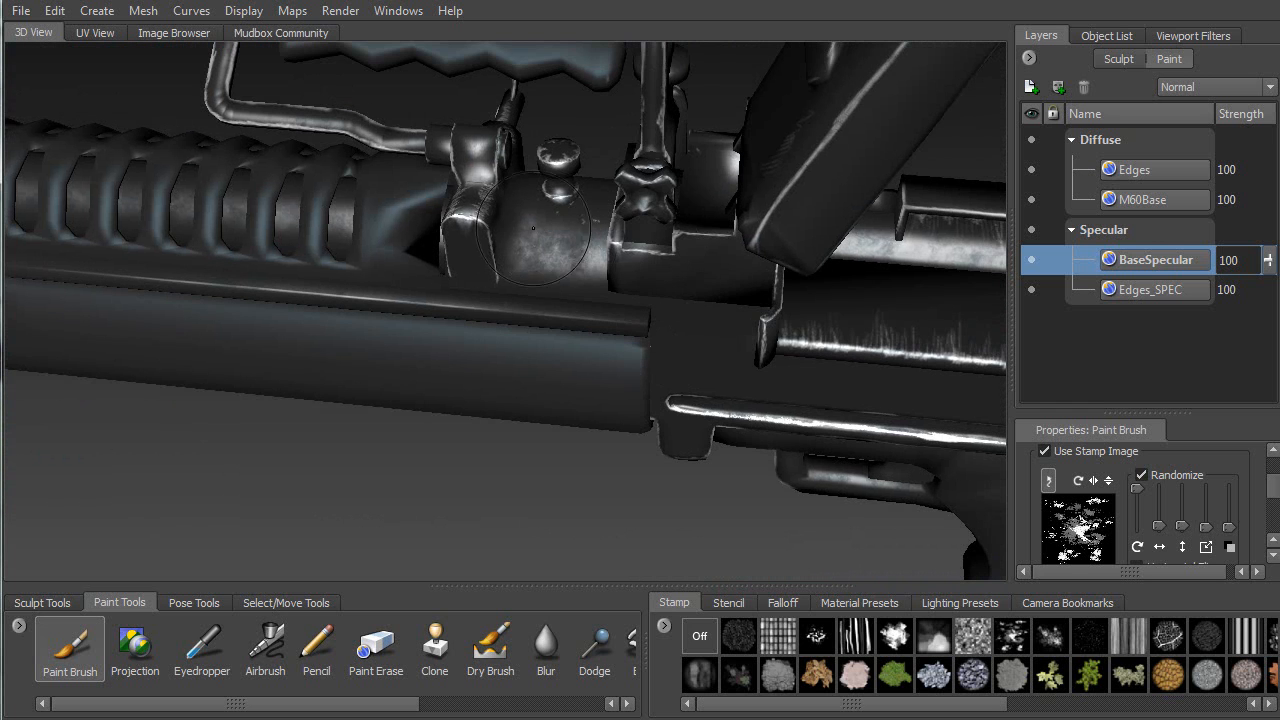
{"action": "mouse_move", "coordinate": [577, 245]}
{"action": "left_mouse_down"}
{"action": "mouse_move", "coordinate": [590, 243]}
{"action": "mouse_move", "coordinate": [565, 225]}
{"action": "mouse_move", "coordinate": [347, 198]}
{"action": "left_mouse_up"}
Mottle the right side of the carry handle bracket and the receiver's front panel and corner beside the handguard
{"action": "mouse_move", "coordinate": [368, 358]}
{"action": "left_mouse_down", "text": "alt"}
{"action": "mouse_move", "coordinate": [440, 340]}
{"action": "mouse_move", "coordinate": [416, 284]}
{"action": "mouse_move", "coordinate": [428, 325]}
{"action": "mouse_move", "coordinate": [378, 331]}
{"action": "mouse_move", "coordinate": [498, 216]}
{"action": "mouse_move", "coordinate": [607, 263]}
{"action": "left_mouse_up", "text": "alt"}
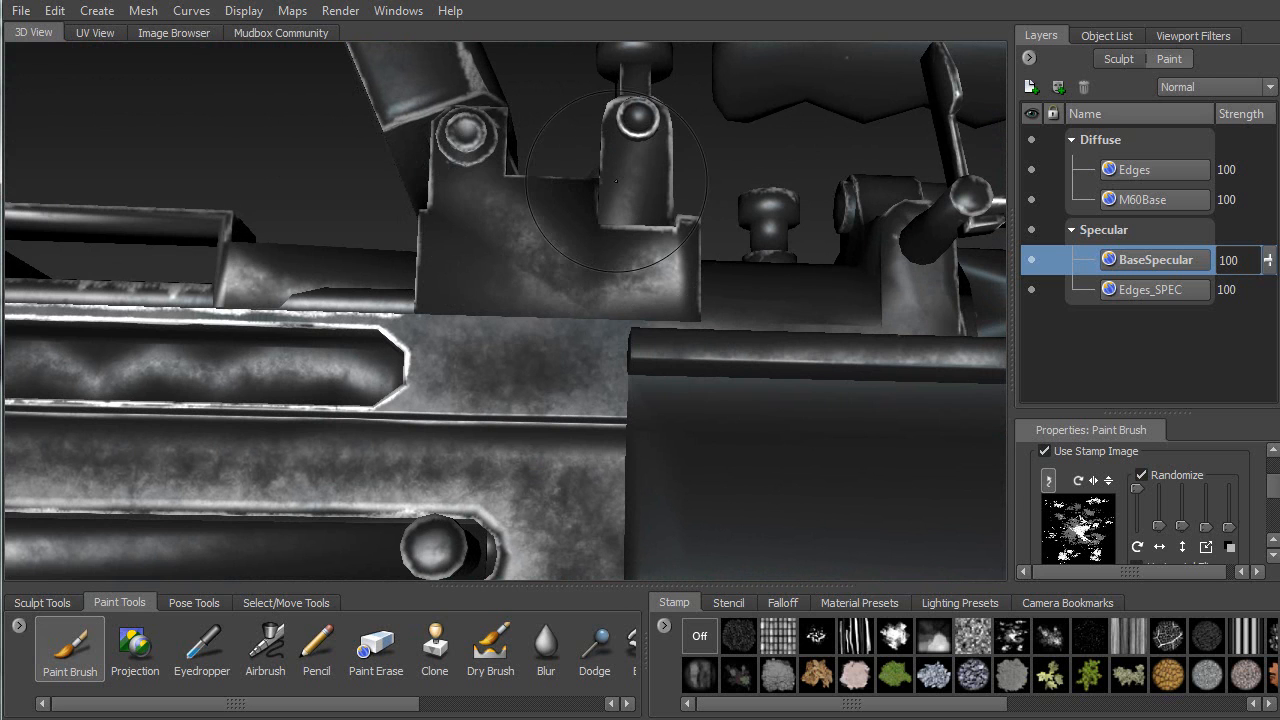
{"action": "middle_click_drag", "start_coordinate": [664, 251], "coordinate": [300, 276], "text": "alt"}
{"action": "left_click_drag", "start_coordinate": [300, 276], "coordinate": [361, 332], "text": "alt"}
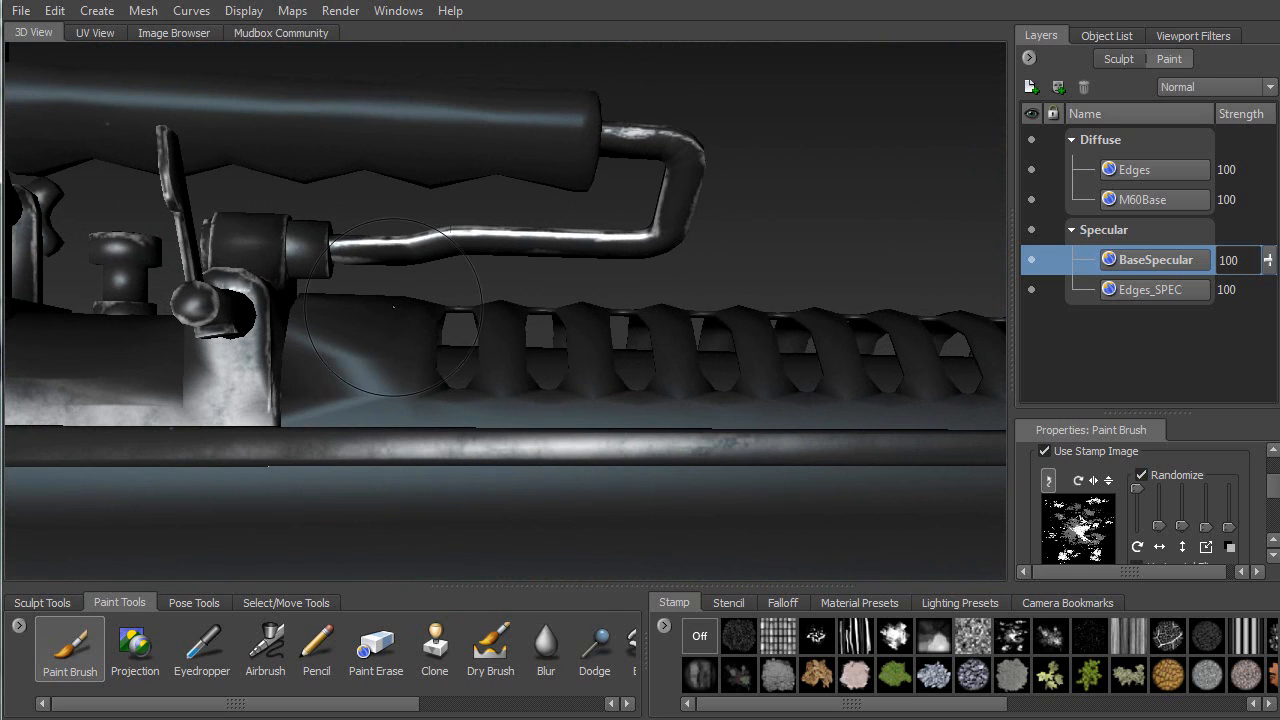
{"action": "mouse_move", "coordinate": [226, 392]}
{"action": "left_mouse_down"}
{"action": "mouse_move", "coordinate": [220, 366]}
{"action": "mouse_move", "coordinate": [220, 384]}
{"action": "mouse_move", "coordinate": [230, 378]}
{"action": "mouse_move", "coordinate": [205, 404]}
{"action": "left_mouse_up"}
{"action": "middle_click_drag", "start_coordinate": [170, 370], "coordinate": [382, 317], "text": "alt"}
{"action": "left_click_drag", "start_coordinate": [303, 383], "coordinate": [262, 362]}
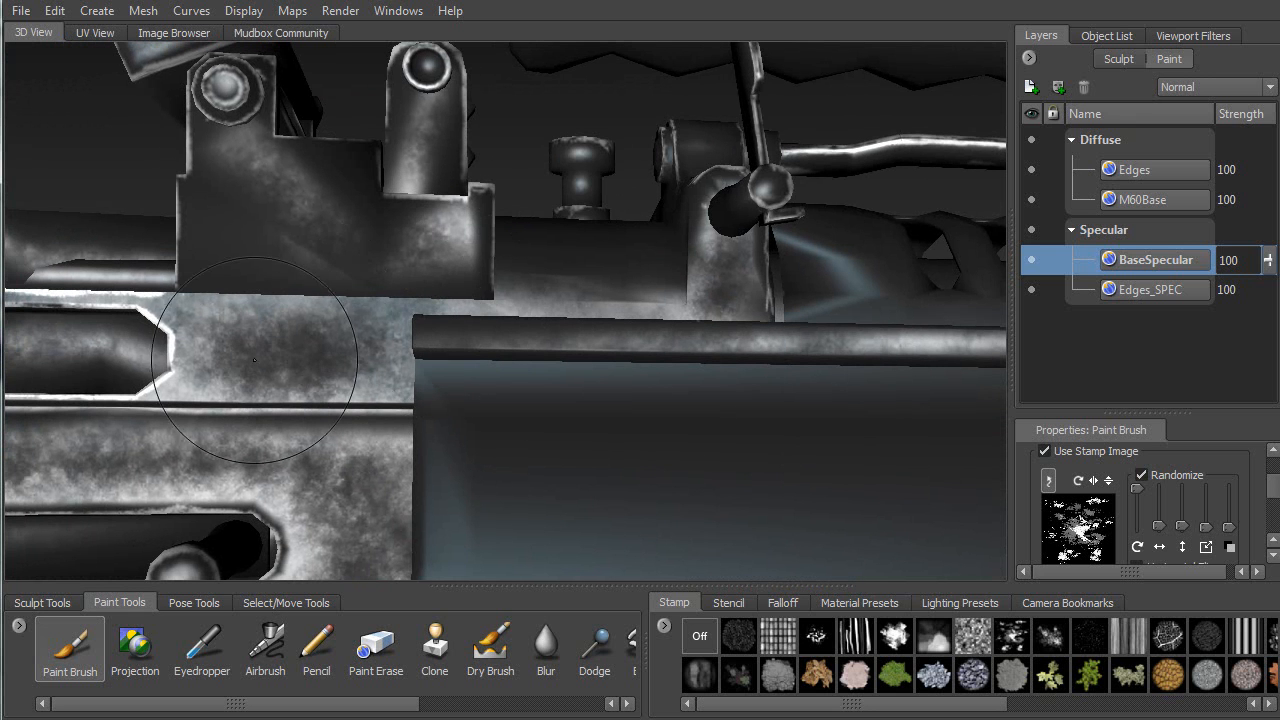
{"action": "mouse_move", "coordinate": [298, 468]}
{"action": "left_mouse_down"}
{"action": "mouse_move", "coordinate": [357, 479]}
{"action": "mouse_move", "coordinate": [350, 538]}
{"action": "left_mouse_up"}
Paint dark mottled strokes along both sides of the central groove on the receiver between stock and feed tray
{"action": "mouse_move", "coordinate": [360, 512]}
{"action": "middle_mouse_down", "text": "alt"}
{"action": "mouse_move", "coordinate": [748, 410]}
{"action": "mouse_move", "coordinate": [838, 420]}
{"action": "middle_mouse_up", "text": "alt"}
{"action": "mouse_move", "coordinate": [838, 420]}
{"action": "right_mouse_down", "text": "alt"}
{"action": "mouse_move", "coordinate": [400, 330]}
{"action": "mouse_move", "coordinate": [290, 290]}
{"action": "right_mouse_up", "text": "alt"}
{"action": "middle_click_drag", "start_coordinate": [190, 252], "coordinate": [542, 237], "text": "alt"}
{"action": "left_click_drag", "start_coordinate": [542, 237], "coordinate": [596, 470], "text": "alt"}
{"action": "middle_click_drag", "start_coordinate": [610, 480], "coordinate": [604, 216], "text": "alt"}
{"action": "left_click_drag", "start_coordinate": [604, 216], "coordinate": [632, 308], "text": "alt"}
{"action": "right_click_drag", "start_coordinate": [602, 342], "coordinate": [520, 390], "text": "alt"}
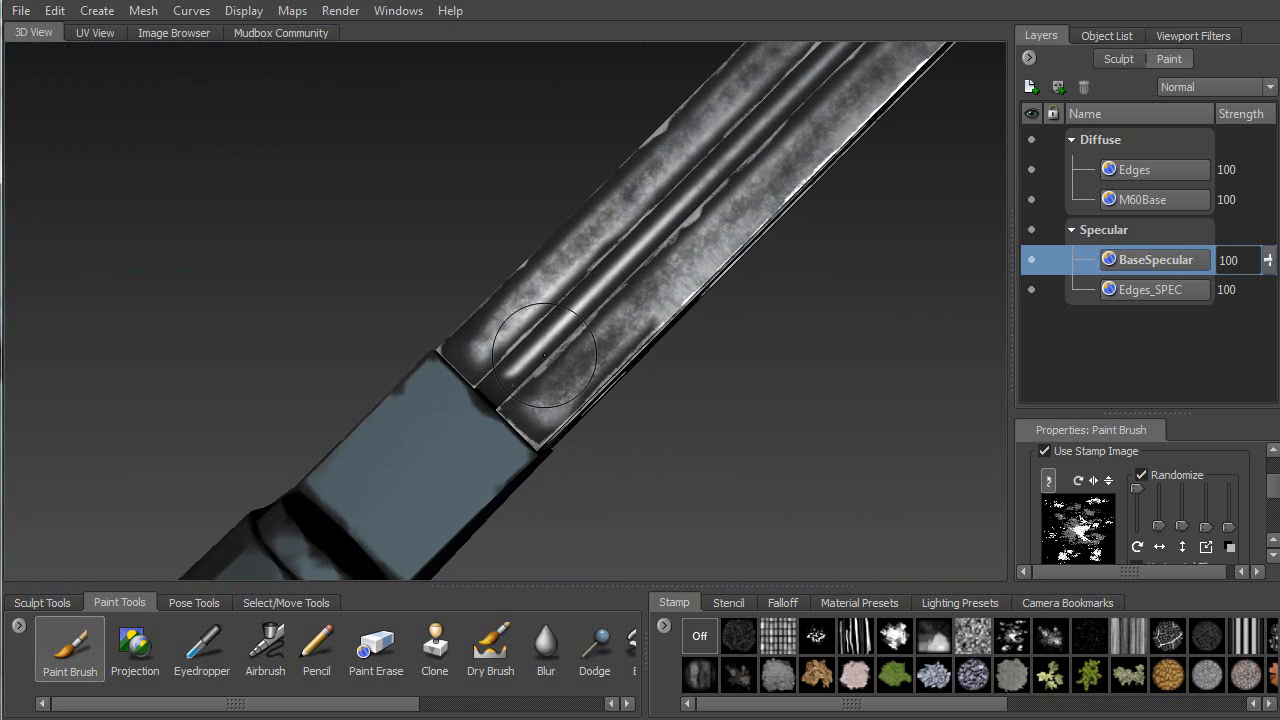
{"action": "mouse_move", "coordinate": [615, 353]}
{"action": "left_mouse_down"}
{"action": "mouse_move", "coordinate": [715, 262]}
{"action": "mouse_move", "coordinate": [618, 318]}
{"action": "mouse_move", "coordinate": [758, 196]}
{"action": "left_mouse_up"}
{"action": "middle_click_drag", "start_coordinate": [745, 120], "coordinate": [583, 195], "text": "alt"}
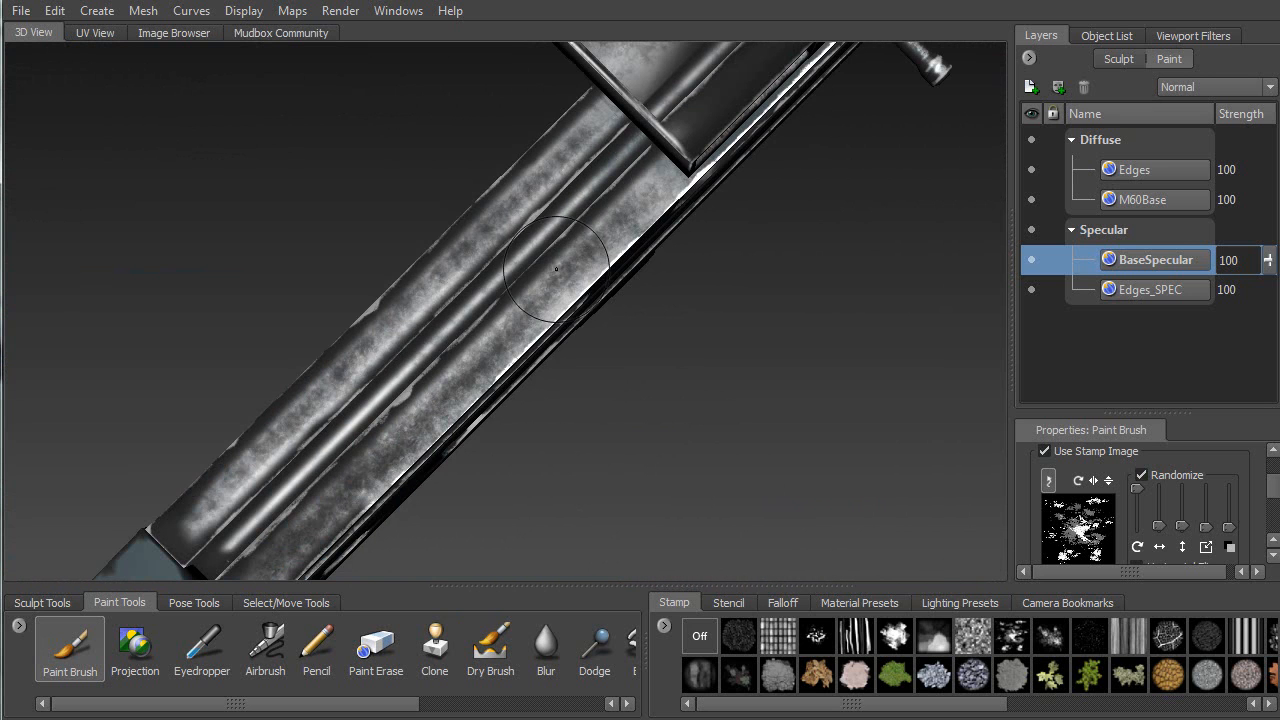
{"action": "mouse_move", "coordinate": [528, 320]}
{"action": "left_mouse_down"}
{"action": "mouse_move", "coordinate": [585, 258]}
{"action": "mouse_move", "coordinate": [615, 180]}
{"action": "left_mouse_up"}
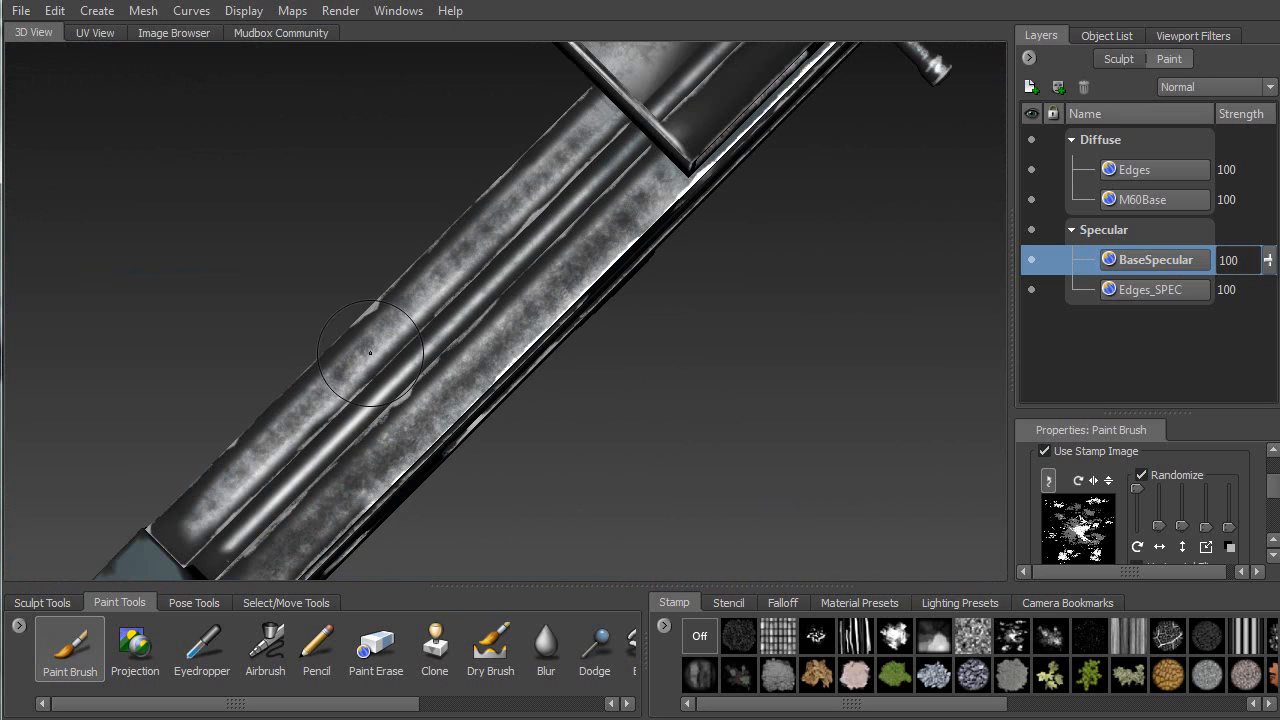
{"action": "left_click_drag", "start_coordinate": [368, 345], "coordinate": [434, 269]}
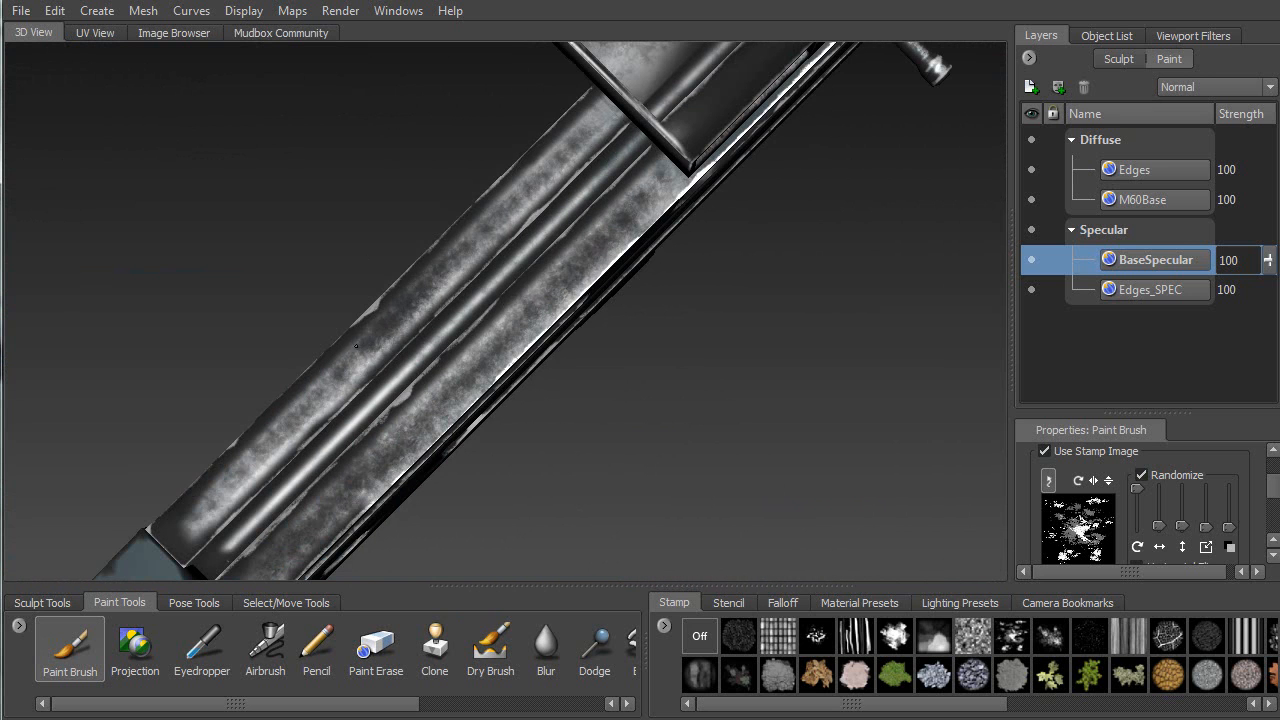
{"action": "mouse_move", "coordinate": [205, 518]}
{"action": "left_mouse_down"}
{"action": "mouse_move", "coordinate": [300, 408]}
{"action": "mouse_move", "coordinate": [704, 263]}
{"action": "left_mouse_up"}
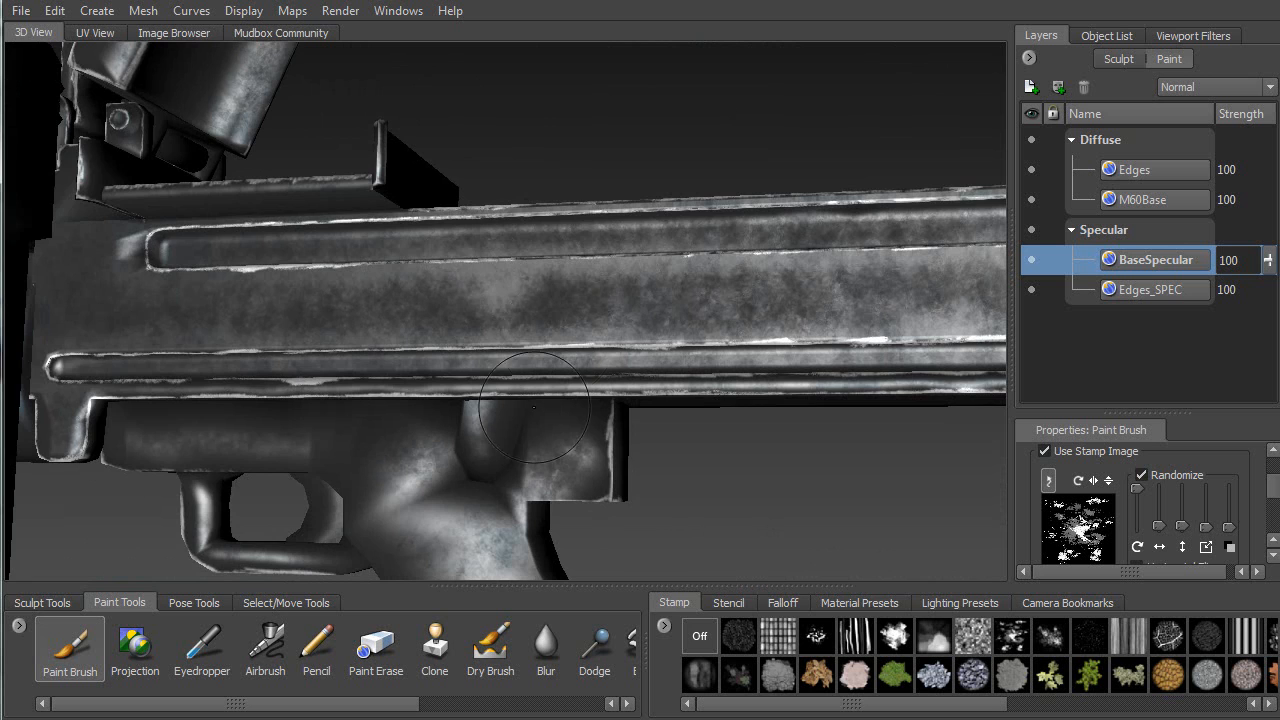
Add dark mottled patches to the wide middle panel on the receiver's left side above the pistol grip
{"action": "middle_click_drag", "start_coordinate": [557, 338], "coordinate": [218, 313], "text": "alt"}
{"action": "mouse_move", "coordinate": [467, 303]}
{"action": "left_mouse_down"}
{"action": "mouse_move", "coordinate": [482, 293]}
{"action": "mouse_move", "coordinate": [446, 294]}
{"action": "left_mouse_up"}
{"action": "middle_click_drag", "start_coordinate": [547, 308], "coordinate": [657, 290], "text": "alt"}
{"action": "mouse_move", "coordinate": [470, 292]}
{"action": "left_mouse_down", "text": "alt"}
{"action": "mouse_move", "coordinate": [580, 298]}
{"action": "mouse_move", "coordinate": [494, 300]}
{"action": "left_mouse_up", "text": "alt"}
{"action": "middle_click_drag", "start_coordinate": [402, 290], "coordinate": [572, 295], "text": "alt"}
{"action": "left_click_drag", "start_coordinate": [572, 295], "coordinate": [615, 286], "text": "alt"}
Mottle the front end of the receiver's left side and the rear sight block beside the handguard
{"action": "mouse_move", "coordinate": [532, 276]}
{"action": "left_mouse_down", "text": "alt"}
{"action": "mouse_move", "coordinate": [480, 281]}
{"action": "mouse_move", "coordinate": [468, 263]}
{"action": "mouse_move", "coordinate": [466, 295]}
{"action": "mouse_move", "coordinate": [464, 235]}
{"action": "left_mouse_up", "text": "alt"}
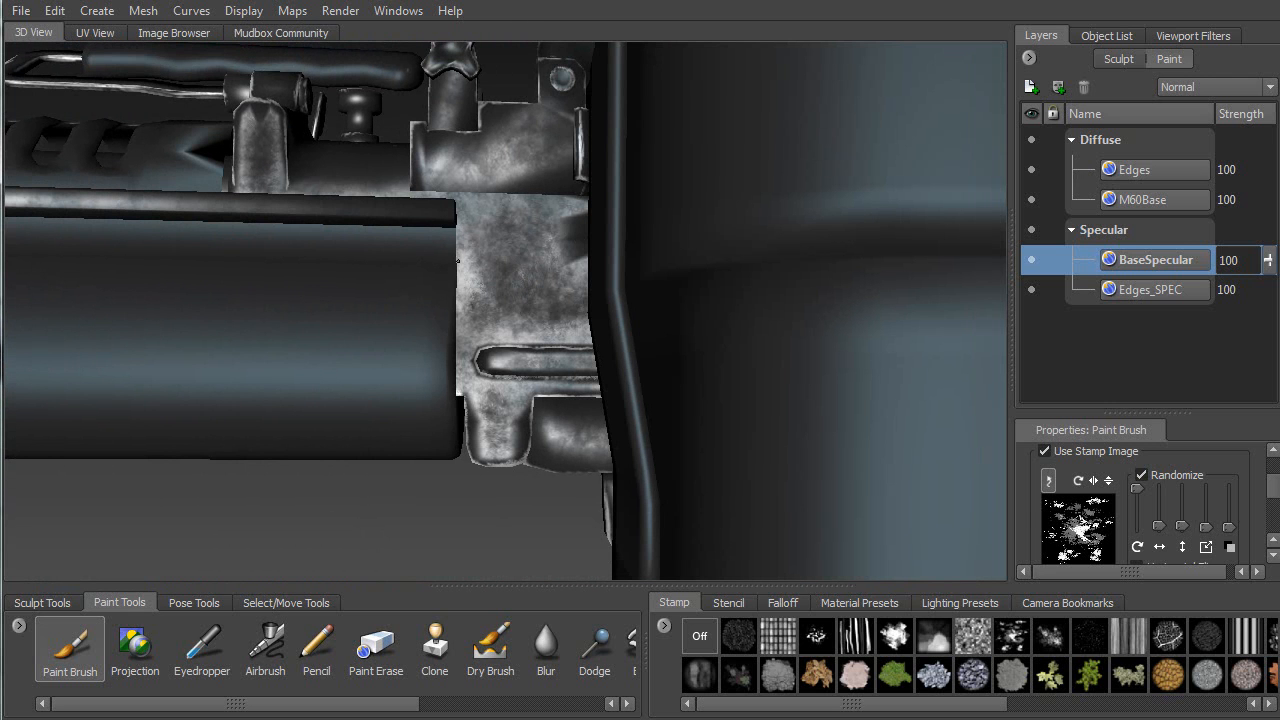
{"action": "mouse_move", "coordinate": [475, 397]}
{"action": "left_mouse_down"}
{"action": "mouse_move", "coordinate": [500, 432]}
{"action": "mouse_move", "coordinate": [473, 354]}
{"action": "left_mouse_up"}
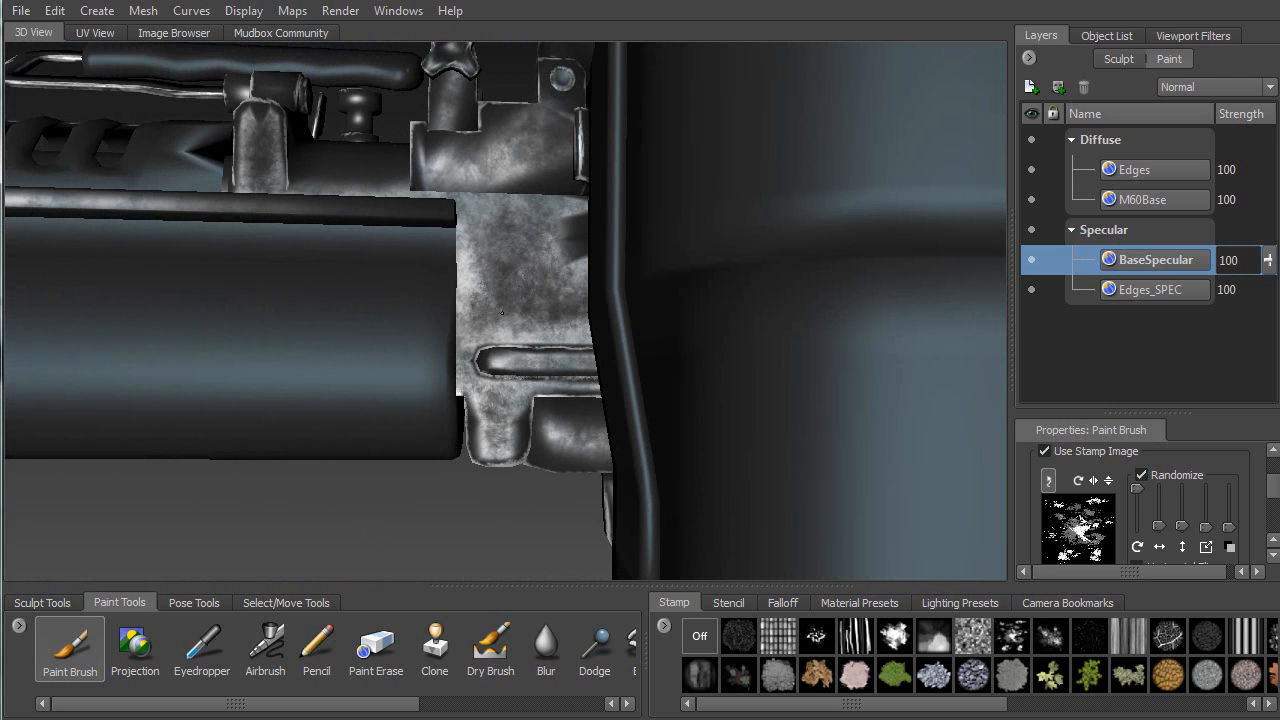
{"action": "mouse_move", "coordinate": [575, 312]}
{"action": "left_mouse_down", "text": "alt"}
{"action": "mouse_move", "coordinate": [485, 312]}
{"action": "mouse_move", "coordinate": [606, 334]}
{"action": "mouse_move", "coordinate": [567, 305]}
{"action": "left_mouse_up", "text": "alt"}
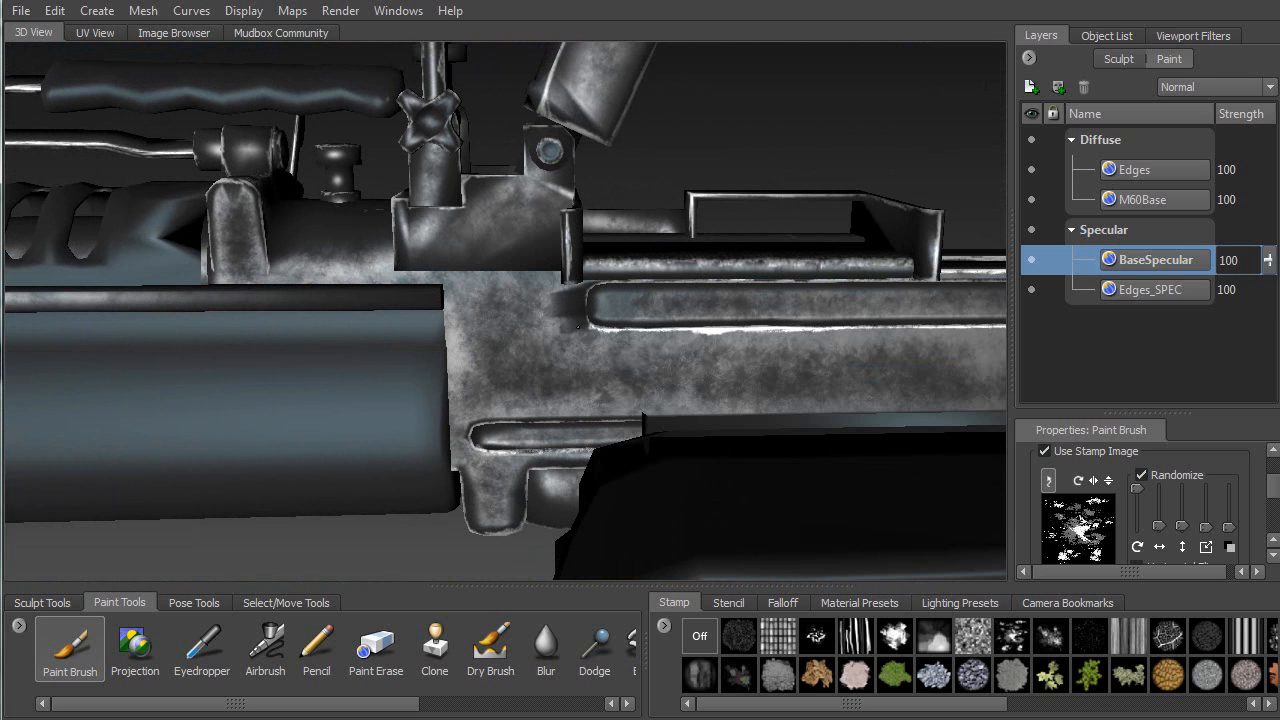
{"action": "left_click_drag", "start_coordinate": [679, 298], "coordinate": [567, 270], "text": "alt"}
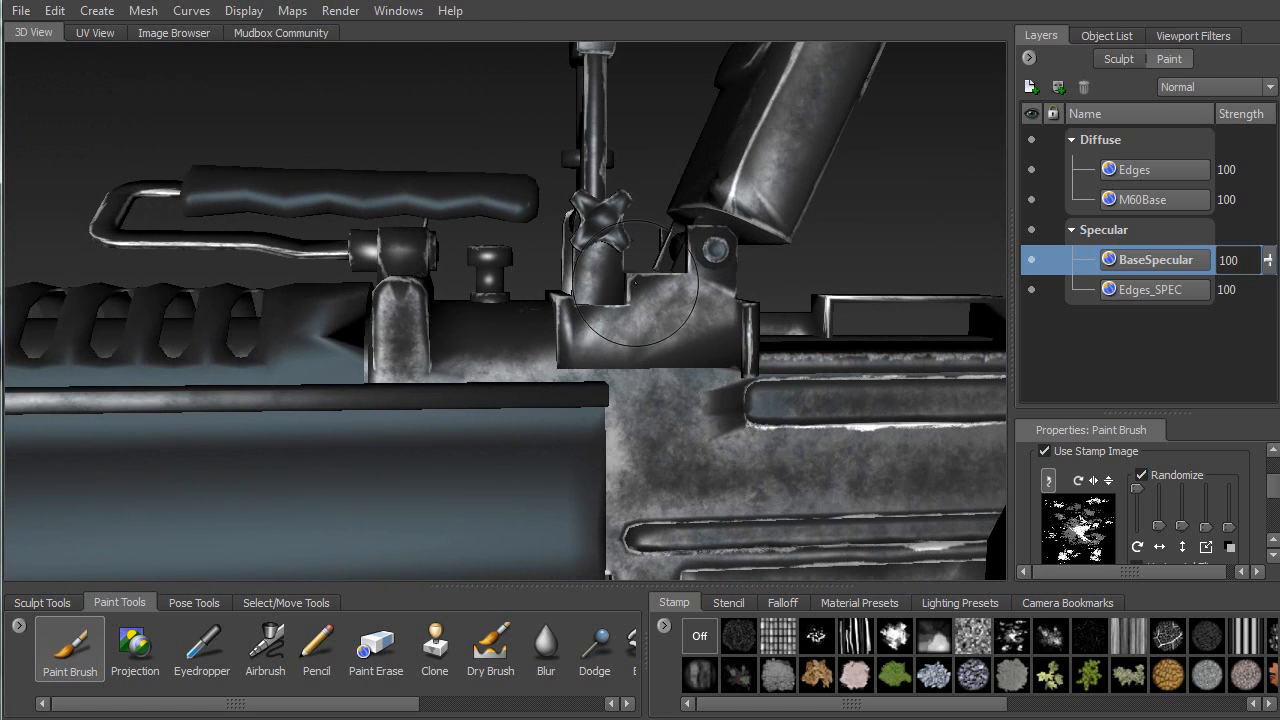
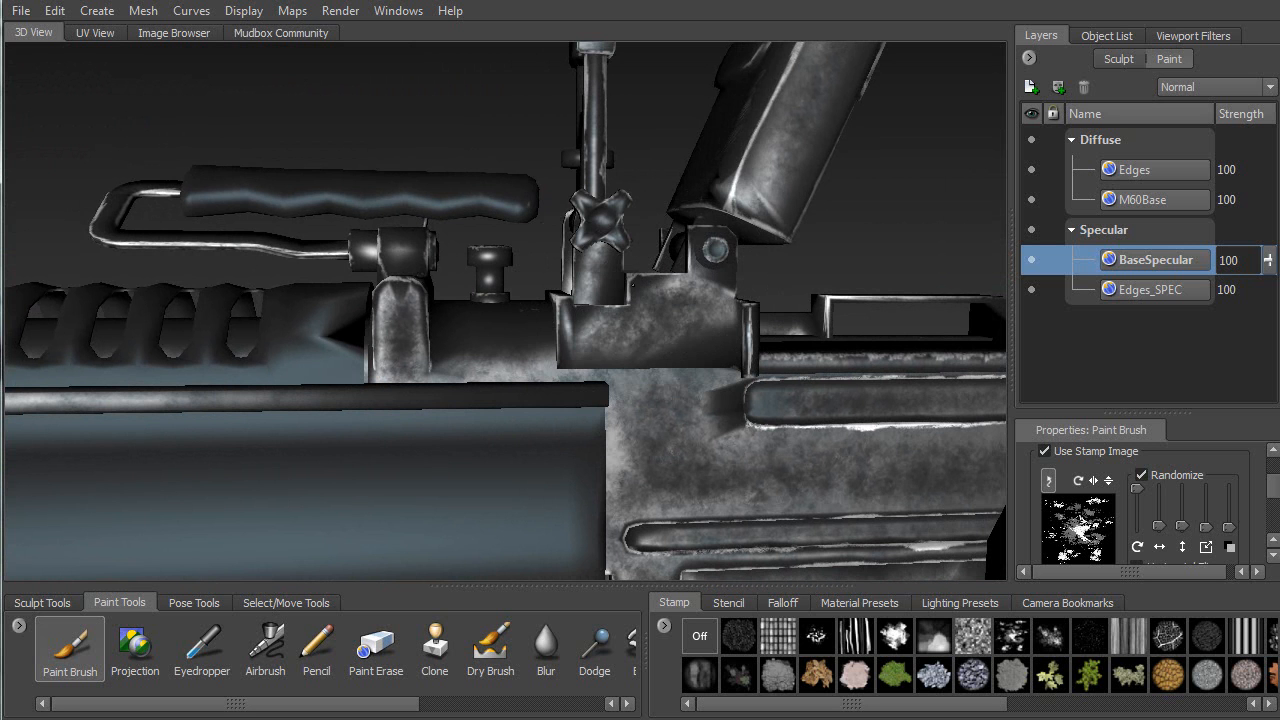
Set the Paint Brush color to white
{"action": "left_click_drag", "start_coordinate": [578, 312], "coordinate": [690, 365], "text": "alt"}
{"action": "right_click_drag", "start_coordinate": [690, 365], "coordinate": [586, 246], "text": "alt"}
{"action": "left_click_drag", "start_coordinate": [586, 246], "coordinate": [442, 296], "text": "alt"}
{"action": "right_click_drag", "start_coordinate": [442, 296], "coordinate": [620, 375], "text": "alt"}
{"action": "middle_click_drag", "start_coordinate": [620, 375], "coordinate": [509, 336], "text": "alt"}
{"action": "mouse_move", "coordinate": [509, 336]}
{"action": "left_mouse_down", "text": "alt"}
{"action": "mouse_move", "coordinate": [540, 378]}
{"action": "mouse_move", "coordinate": [519, 348]}
{"action": "left_mouse_up", "text": "alt"}
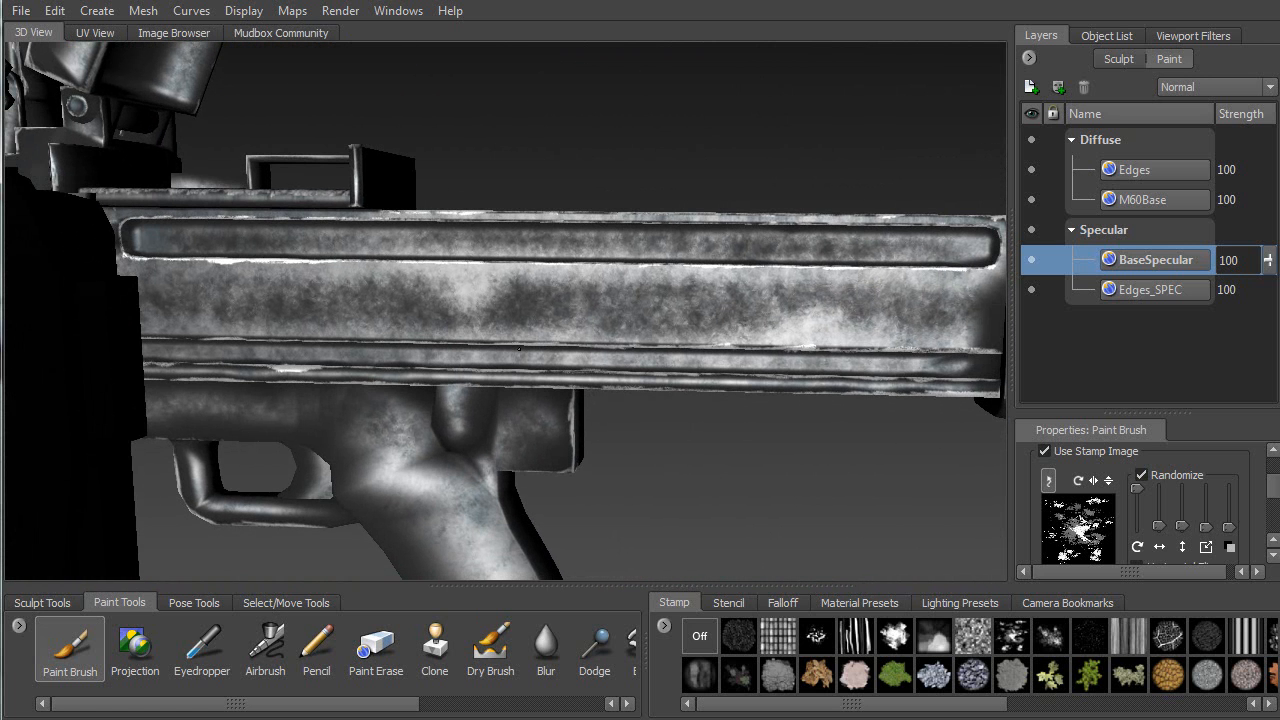
{"action": "key", "text": "b"}
{"action": "left_click_drag", "start_coordinate": [595, 311], "coordinate": [1151, 311]}
{"action": "left_click_drag", "start_coordinate": [1271, 489], "coordinate": [1271, 468]}
{"action": "left_click", "coordinate": [1187, 480]}
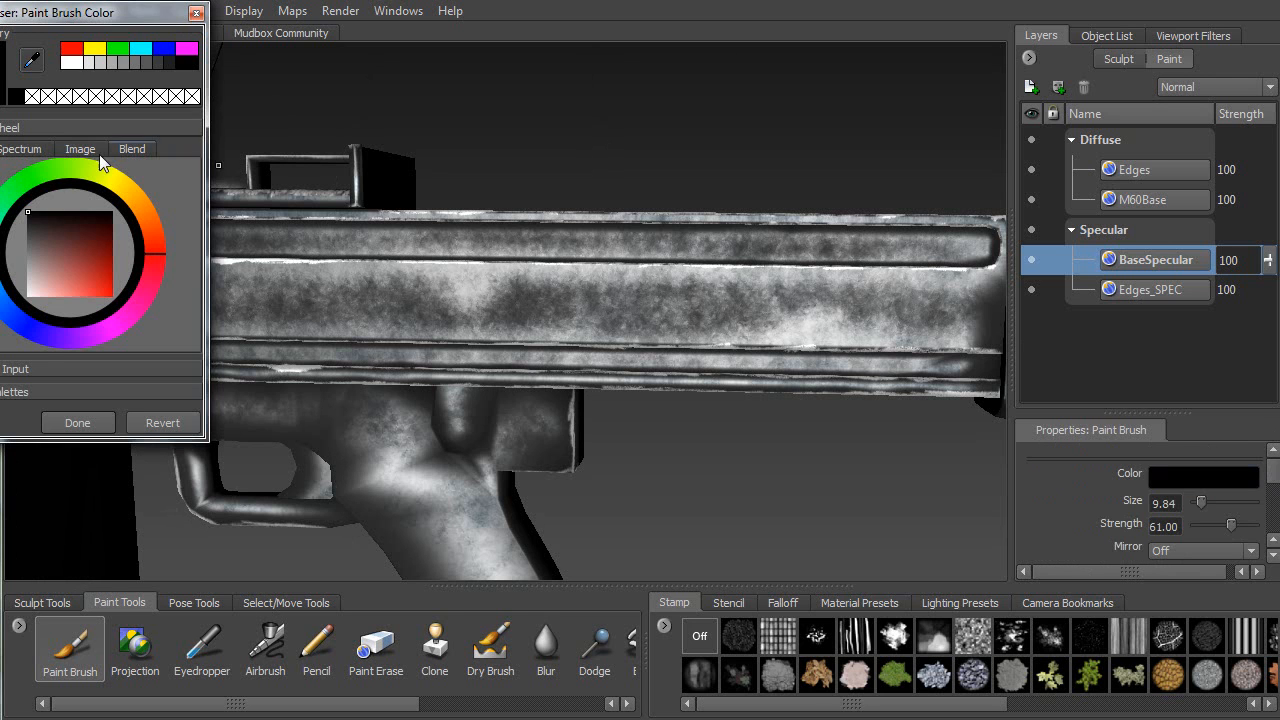
{"action": "left_click_drag", "start_coordinate": [53, 232], "coordinate": [27, 211]}
{"action": "left_click", "coordinate": [77, 422]}
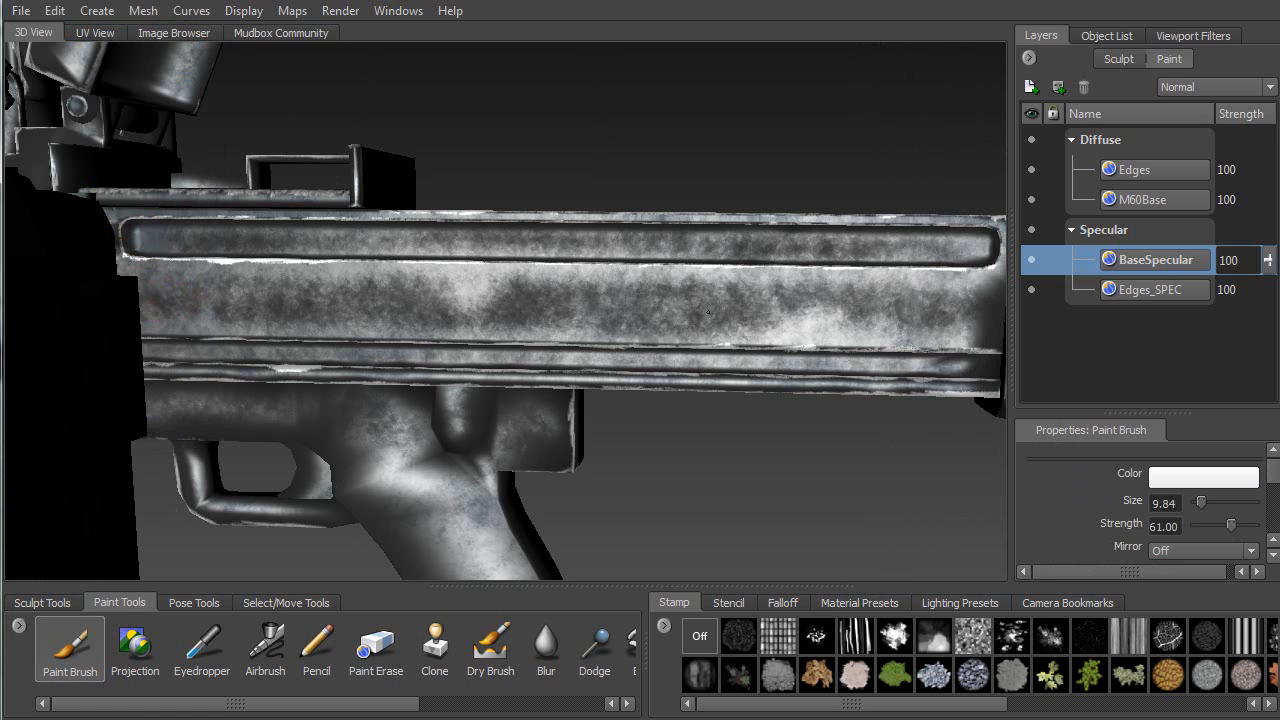
Paint light mottled strokes across the receiver's left panel and along the strip above the long slot on its right side
{"action": "mouse_move", "coordinate": [815, 309]}
{"action": "left_mouse_down"}
{"action": "mouse_move", "coordinate": [932, 305]}
{"action": "mouse_move", "coordinate": [385, 321]}
{"action": "mouse_move", "coordinate": [305, 341]}
{"action": "left_mouse_up"}
{"action": "right_click_drag", "start_coordinate": [305, 341], "coordinate": [268, 352], "text": "alt"}
{"action": "left_click_drag", "start_coordinate": [368, 362], "coordinate": [347, 350], "text": "alt"}
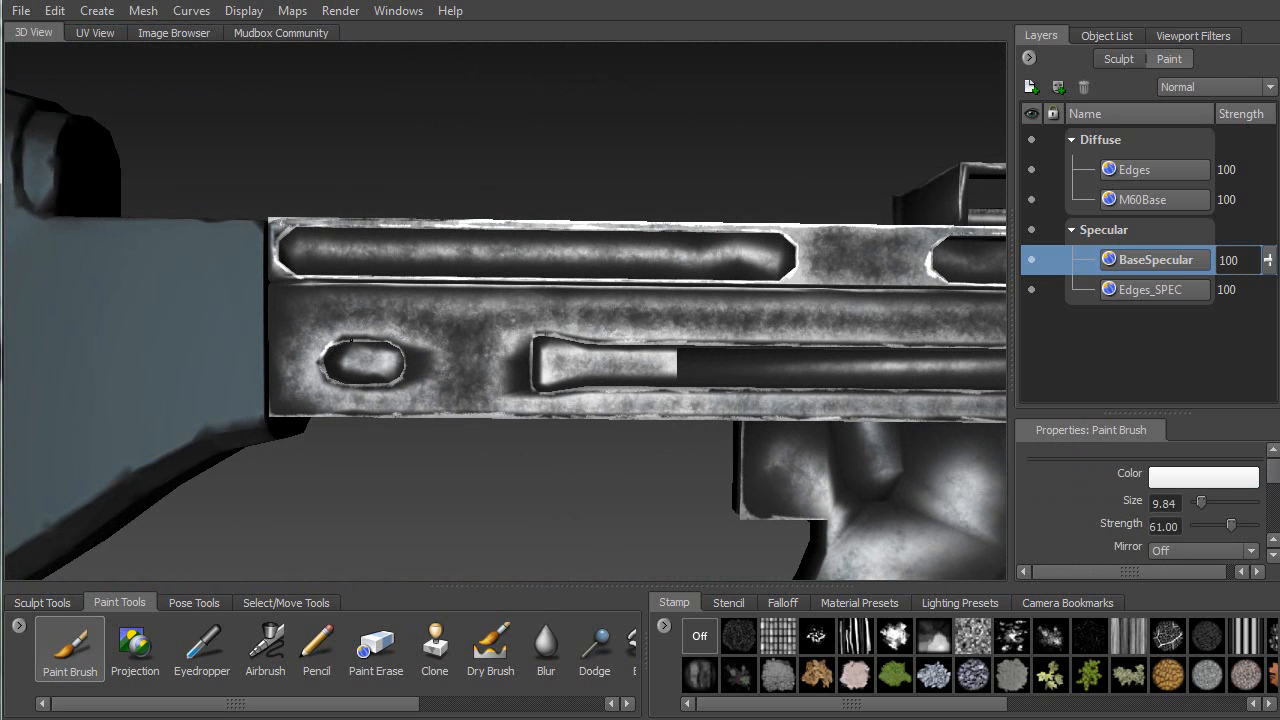
{"action": "left_click_drag", "start_coordinate": [413, 321], "coordinate": [573, 318]}
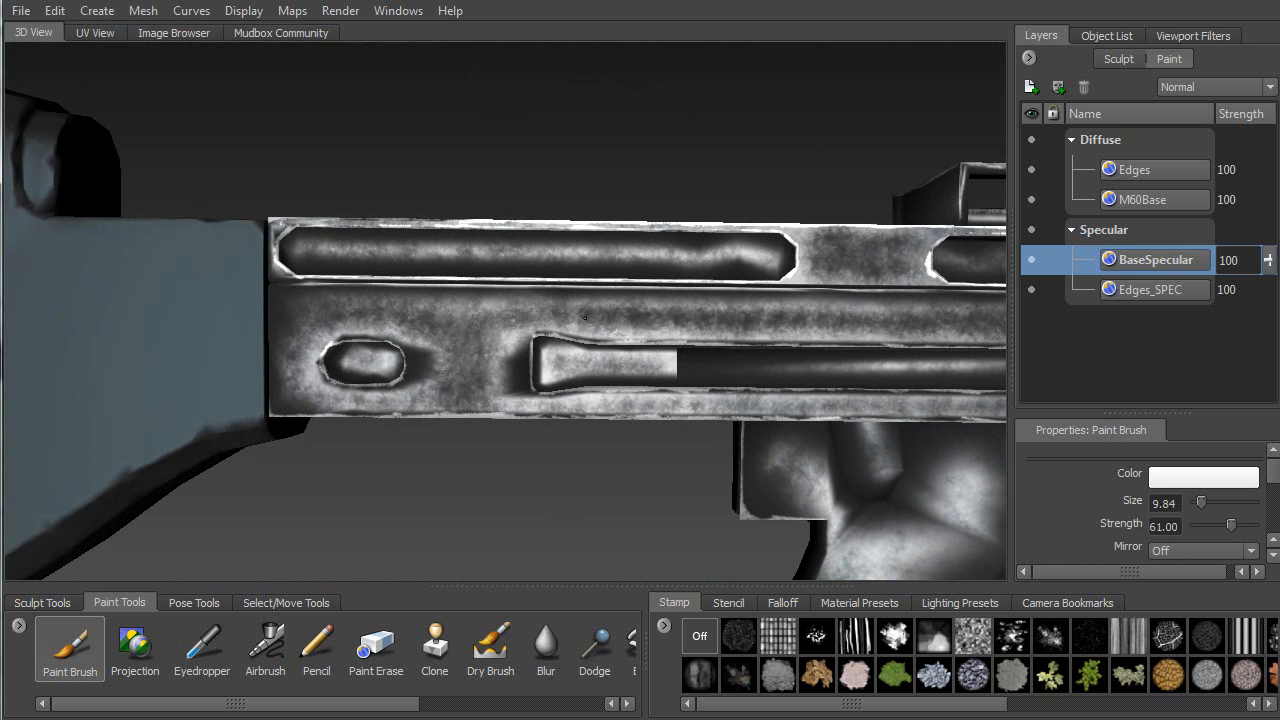
{"action": "left_click_drag", "start_coordinate": [736, 319], "coordinate": [757, 321]}
{"action": "middle_click_drag", "start_coordinate": [995, 317], "coordinate": [594, 298], "text": "alt"}
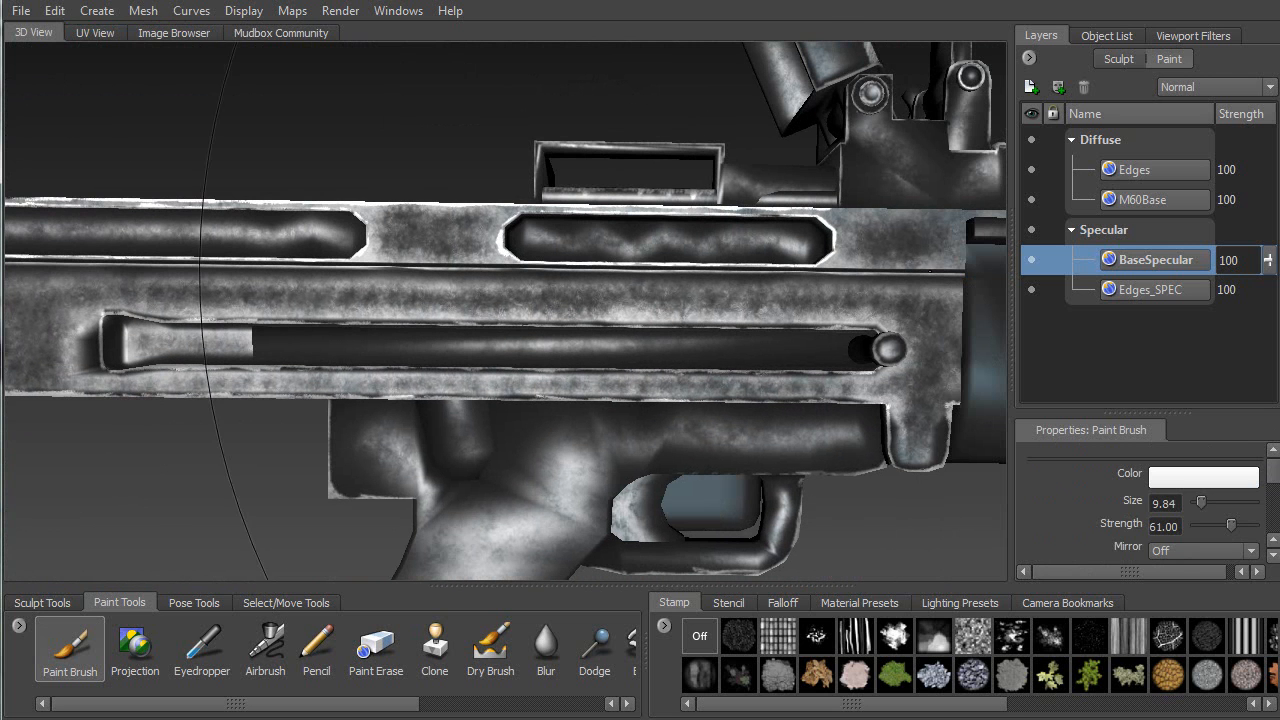
Examine the mottling along the barrel, its clamps and the flat bipod leg panel
{"action": "middle_click_drag", "start_coordinate": [690, 271], "coordinate": [330, 290], "text": "alt"}
{"action": "left_click_drag", "start_coordinate": [540, 290], "coordinate": [358, 342], "text": "alt"}
{"action": "middle_click_drag", "start_coordinate": [790, 450], "coordinate": [430, 270], "text": "alt"}
{"action": "left_click_drag", "start_coordinate": [430, 300], "coordinate": [522, 350], "text": "alt"}
{"action": "middle_click_drag", "start_coordinate": [633, 447], "coordinate": [516, 339], "text": "alt"}
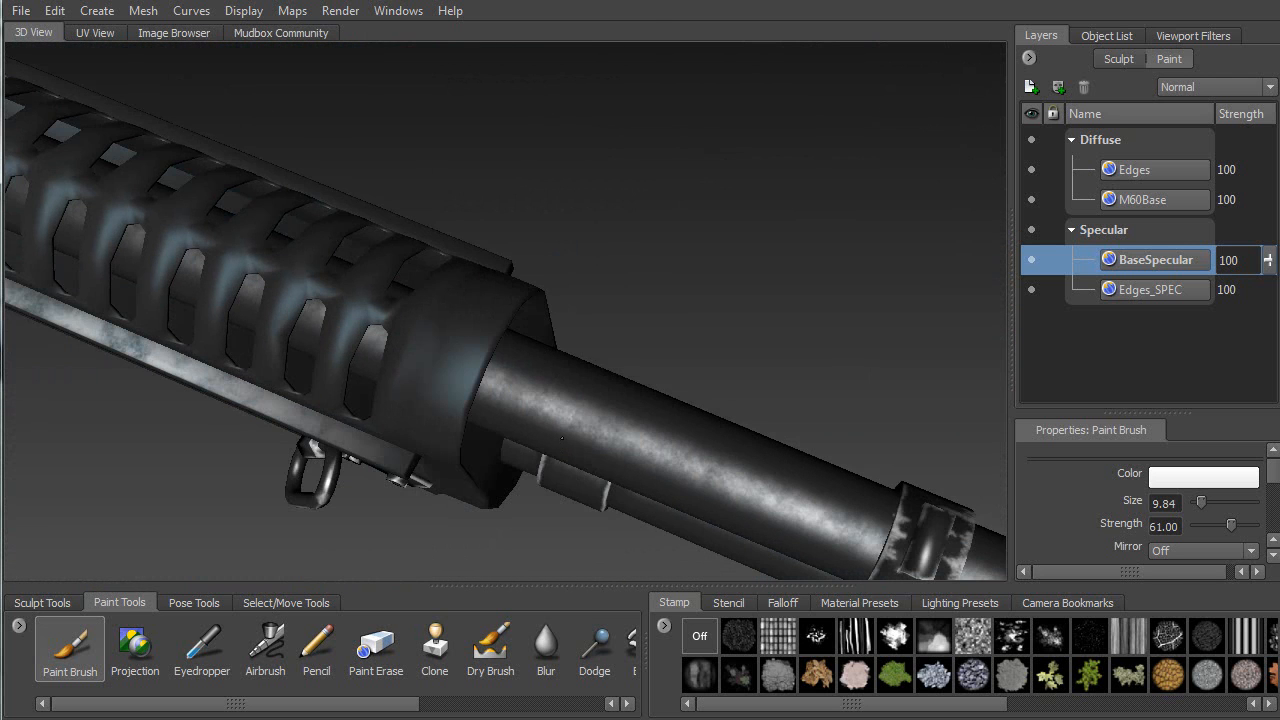
{"action": "middle_click_drag", "start_coordinate": [767, 490], "coordinate": [495, 361], "text": "alt"}
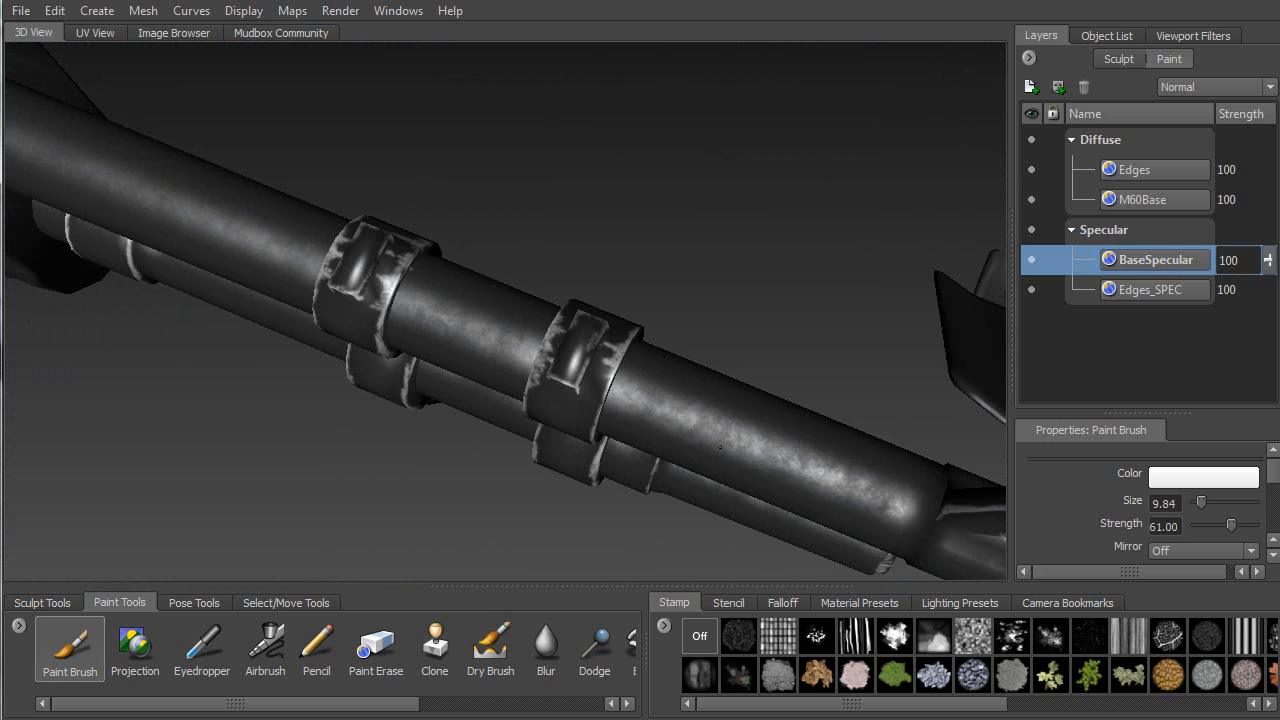
{"action": "left_click_drag", "start_coordinate": [815, 469], "coordinate": [825, 371], "text": "alt"}
{"action": "left_click_drag", "start_coordinate": [626, 358], "coordinate": [562, 288], "text": "alt"}
{"action": "middle_click_drag", "start_coordinate": [562, 288], "coordinate": [520, 214], "text": "alt"}
{"action": "mouse_move", "coordinate": [520, 214]}
{"action": "left_mouse_down", "text": "alt"}
{"action": "mouse_move", "coordinate": [630, 165]}
{"action": "mouse_move", "coordinate": [520, 210]}
{"action": "left_mouse_up", "text": "alt"}
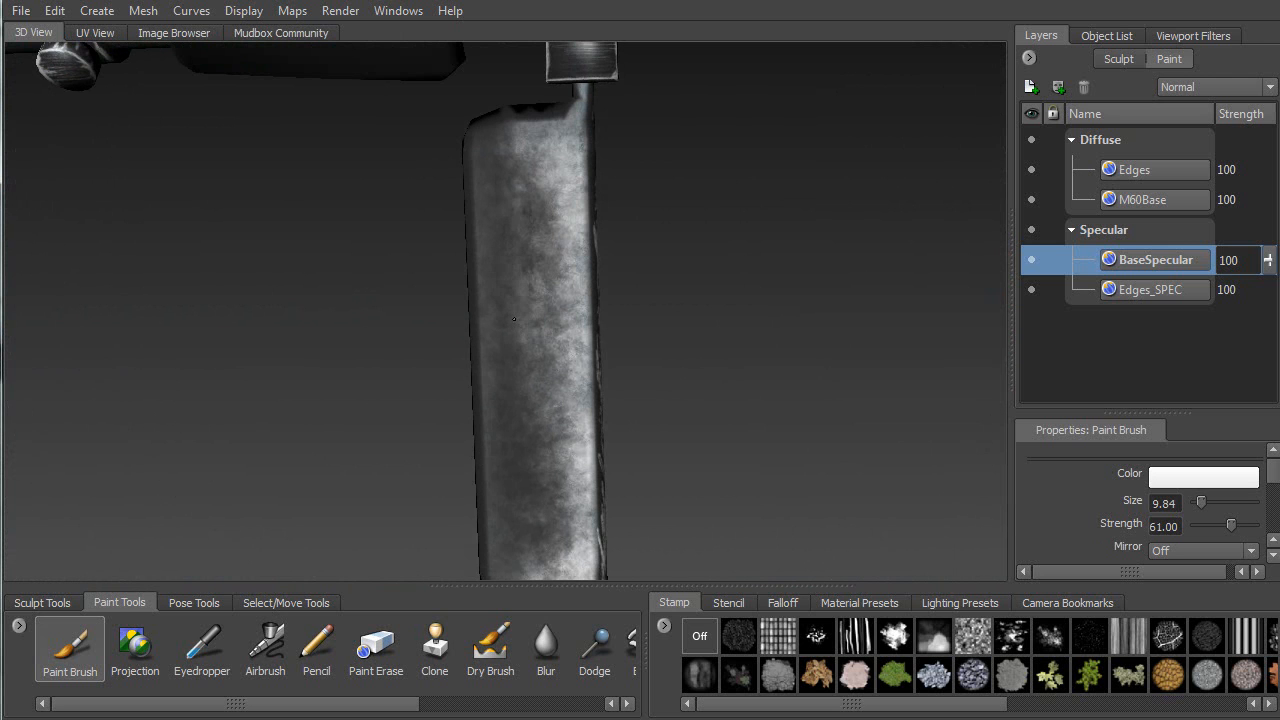
Brush light mottling down the length of the flat bipod leg panel
{"action": "middle_click_drag", "start_coordinate": [511, 438], "coordinate": [605, 279], "text": "alt"}
{"action": "mouse_move", "coordinate": [668, 386]}
{"action": "left_mouse_down", "text": "alt"}
{"action": "mouse_move", "coordinate": [769, 429]}
{"action": "mouse_move", "coordinate": [702, 431]}
{"action": "mouse_move", "coordinate": [606, 216]}
{"action": "mouse_move", "coordinate": [556, 412]}
{"action": "left_mouse_up", "text": "alt"}
{"action": "middle_click_drag", "start_coordinate": [544, 367], "coordinate": [396, 590], "text": "alt"}
{"action": "mouse_move", "coordinate": [480, 405]}
{"action": "left_mouse_down", "text": "alt"}
{"action": "mouse_move", "coordinate": [314, 386]}
{"action": "mouse_move", "coordinate": [569, 229]}
{"action": "left_mouse_up", "text": "alt"}
{"action": "left_click_drag", "start_coordinate": [785, 395], "coordinate": [883, 282], "text": "alt"}
{"action": "left_click_drag", "start_coordinate": [590, 306], "coordinate": [470, 250], "text": "alt"}
{"action": "left_click_drag", "start_coordinate": [546, 318], "coordinate": [526, 529]}
{"action": "left_click_drag", "start_coordinate": [438, 422], "coordinate": [850, 450], "text": "alt"}
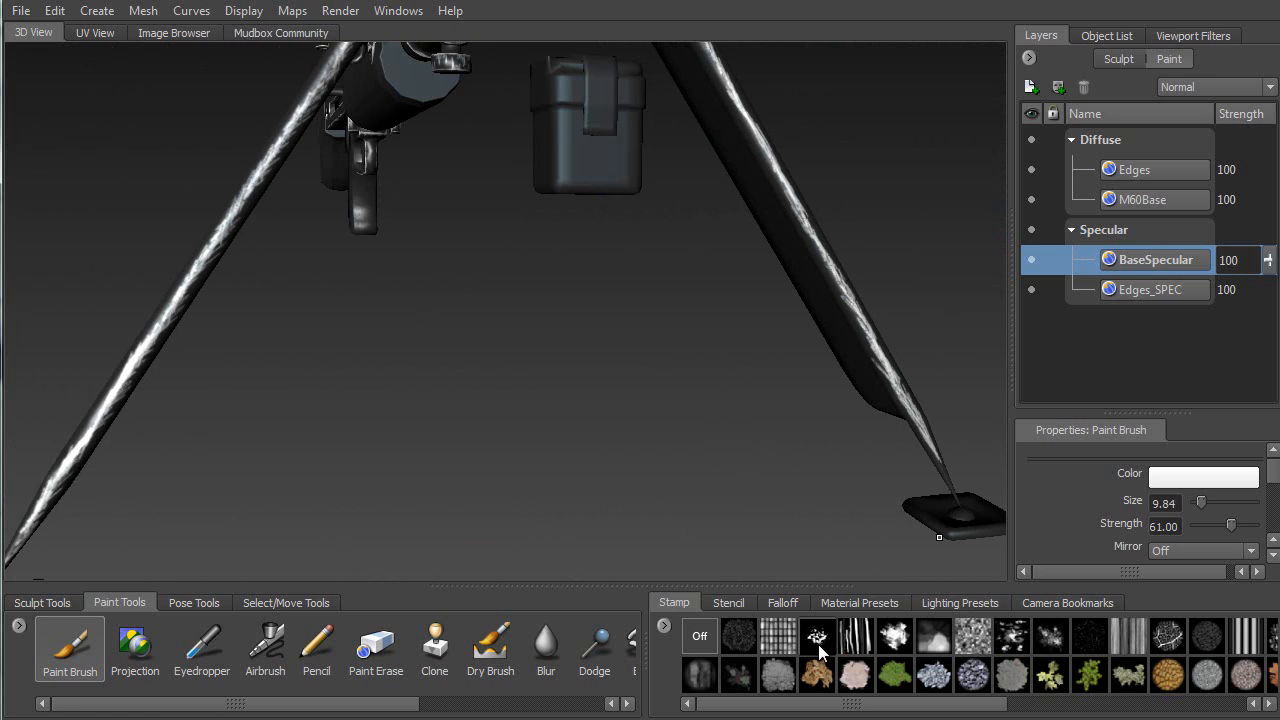
Mottle the other face of the bipod leg panel with the scattered-spots stamp
{"action": "mouse_move", "coordinate": [354, 219]}
{"action": "left_mouse_down", "text": "alt"}
{"action": "mouse_move", "coordinate": [526, 225]}
{"action": "mouse_move", "coordinate": [520, 388]}
{"action": "mouse_move", "coordinate": [509, 376]}
{"action": "mouse_move", "coordinate": [583, 338]}
{"action": "left_mouse_up", "text": "alt"}
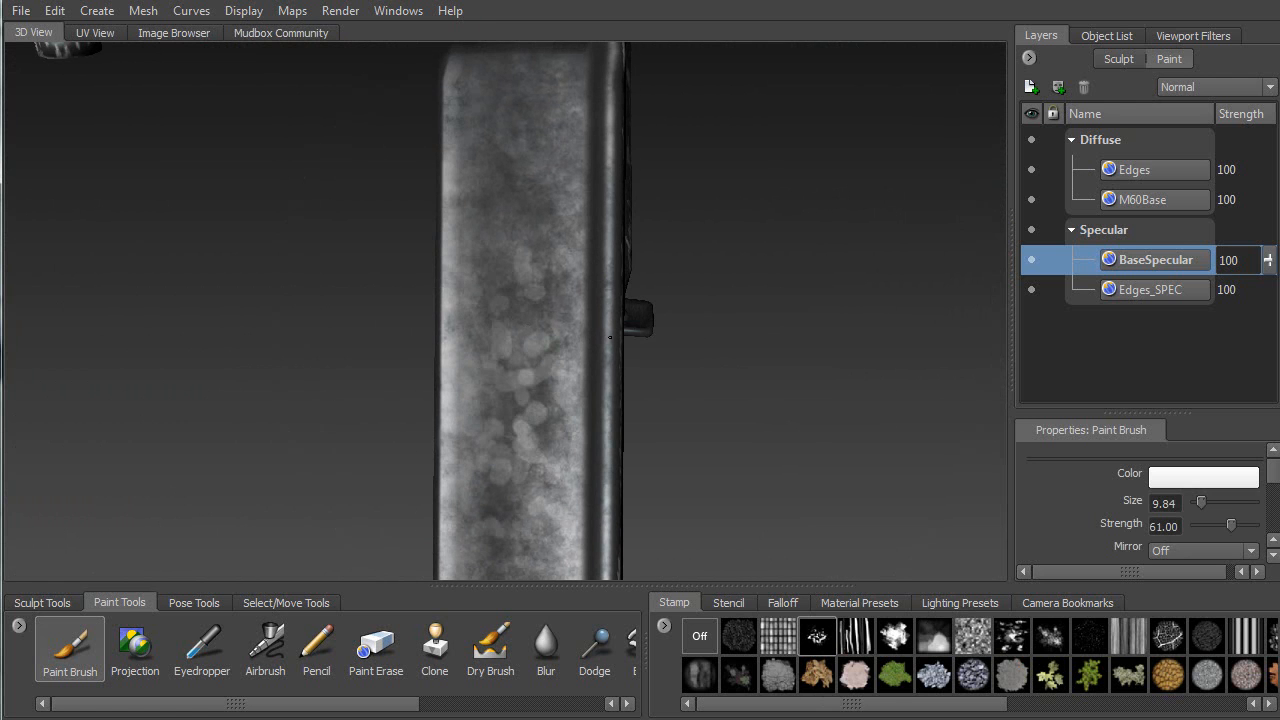
{"action": "right_click_drag", "start_coordinate": [634, 330], "coordinate": [602, 252], "text": "alt"}
{"action": "middle_click_drag", "start_coordinate": [611, 250], "coordinate": [552, 436], "text": "alt"}
{"action": "left_click_drag", "start_coordinate": [552, 436], "coordinate": [544, 283], "text": "alt"}
{"action": "right_click_drag", "start_coordinate": [544, 283], "coordinate": [538, 430], "text": "alt"}
{"action": "middle_click_drag", "start_coordinate": [538, 430], "coordinate": [632, 224], "text": "alt"}
{"action": "left_click_drag", "start_coordinate": [756, 352], "coordinate": [678, 363], "text": "alt"}
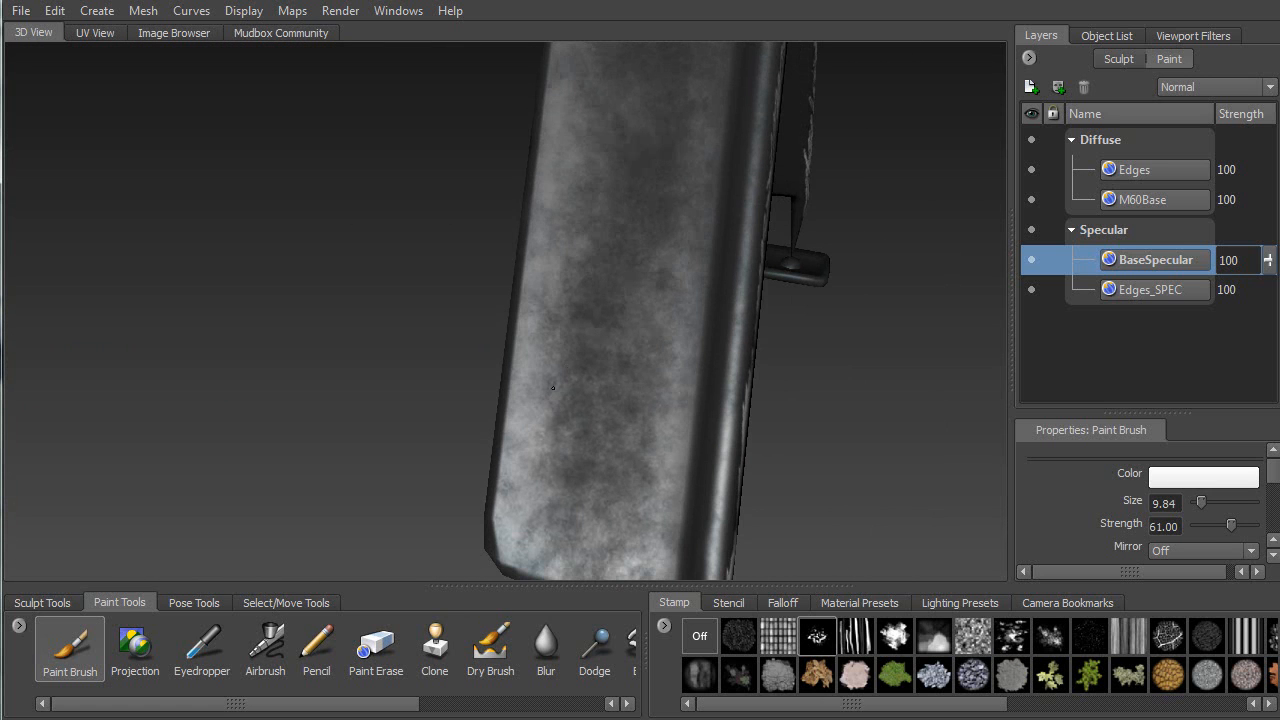
Examine the mottling on the receiver's right side, from the stock to the pistol grip
{"action": "right_click_drag", "start_coordinate": [676, 121], "coordinate": [420, 96], "text": "alt"}
{"action": "middle_click_drag", "start_coordinate": [420, 96], "coordinate": [668, 238], "text": "alt"}
{"action": "left_click_drag", "start_coordinate": [668, 238], "coordinate": [617, 264], "text": "alt"}
{"action": "middle_click_drag", "start_coordinate": [617, 264], "coordinate": [717, 357], "text": "alt"}
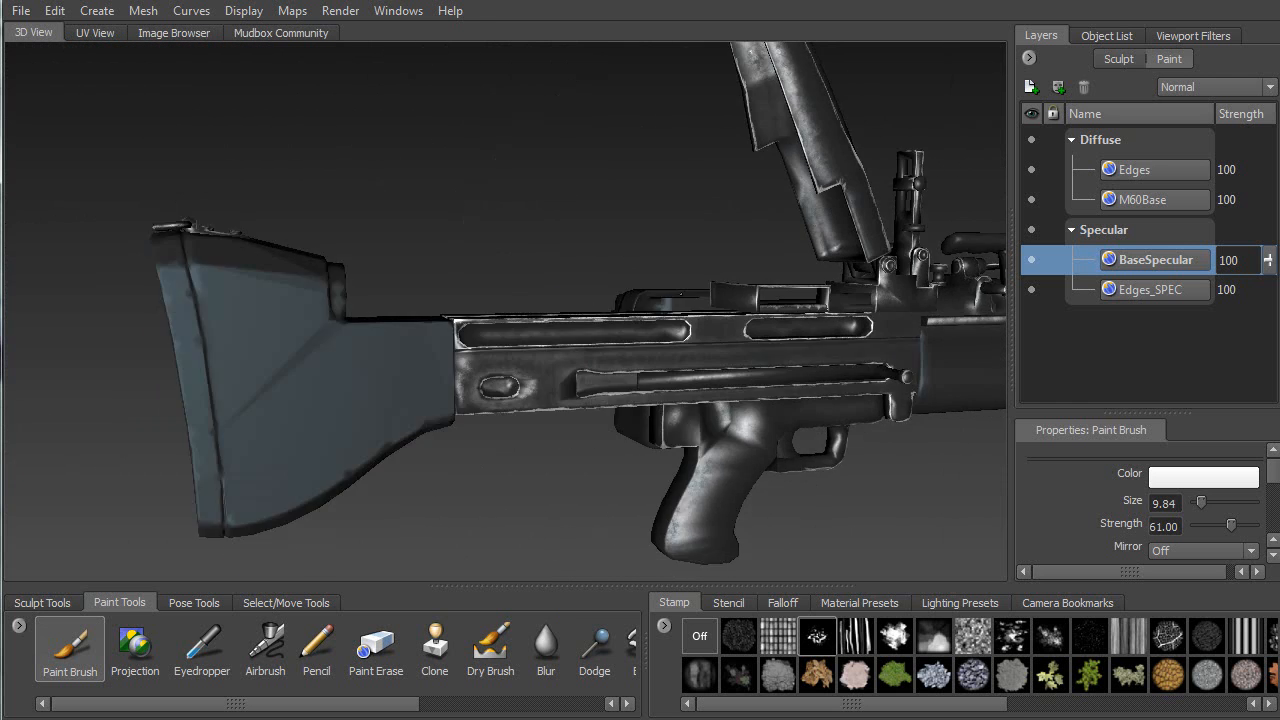
{"action": "left_click_drag", "start_coordinate": [717, 357], "coordinate": [600, 330], "text": "alt"}
{"action": "right_click_drag", "start_coordinate": [350, 275], "coordinate": [430, 280], "text": "alt"}
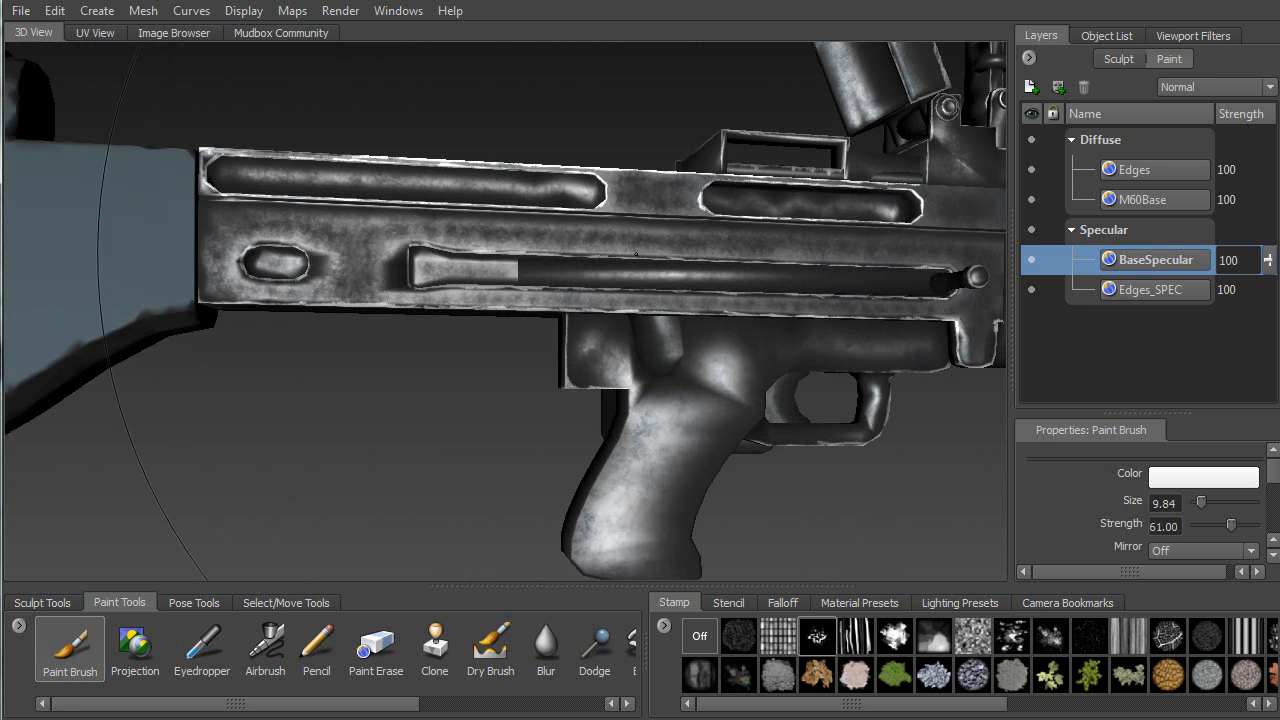
{"action": "left_click_drag", "start_coordinate": [581, 250], "coordinate": [661, 310], "text": "alt"}
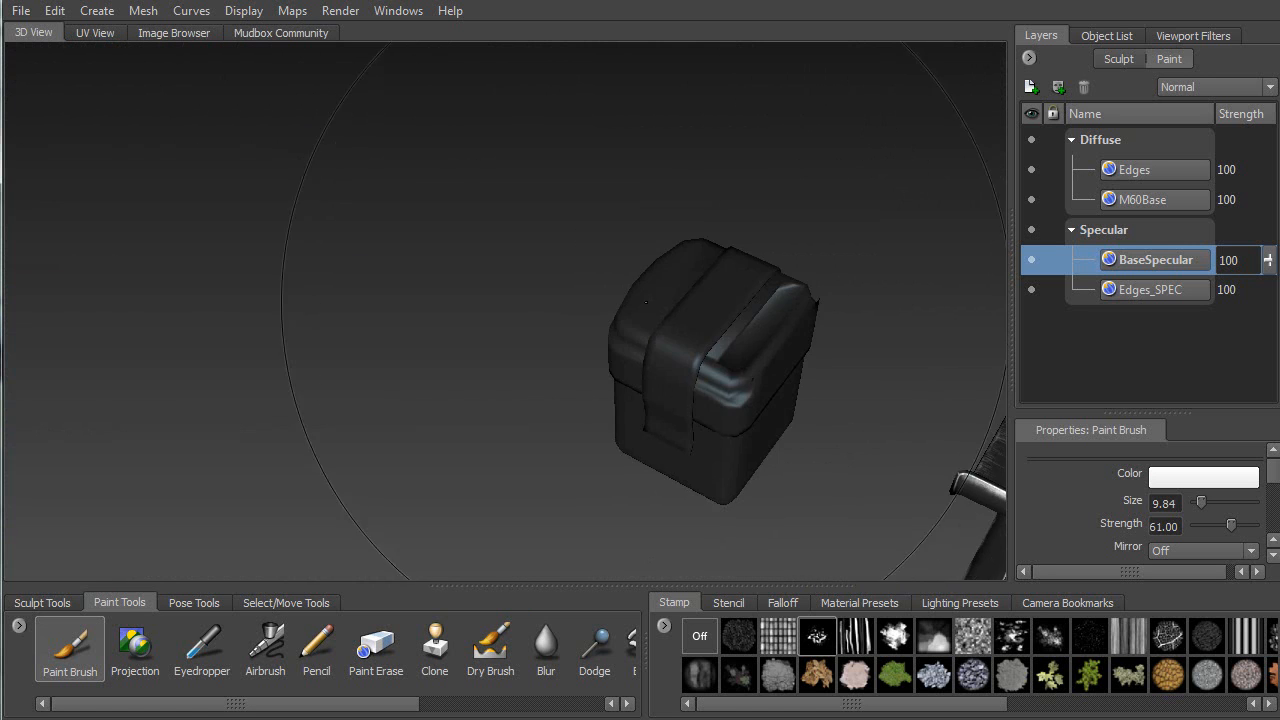
Set the brush size to 2.02 and refine the light mottling on both sides of the receiver's central groove
{"action": "middle_click_drag", "start_coordinate": [661, 310], "coordinate": [515, 145], "text": "alt"}
{"action": "left_click_drag", "start_coordinate": [515, 145], "coordinate": [660, 290], "text": "alt"}
{"action": "middle_click_drag", "start_coordinate": [660, 290], "coordinate": [528, 140], "text": "alt"}
{"action": "left_click_drag", "start_coordinate": [528, 140], "coordinate": [498, 200], "text": "alt"}
{"action": "right_click_drag", "start_coordinate": [498, 200], "coordinate": [546, 286], "text": "alt"}
{"action": "left_click_drag", "start_coordinate": [546, 286], "coordinate": [510, 190], "text": "alt"}
{"action": "middle_click_drag", "start_coordinate": [510, 190], "coordinate": [540, 285], "text": "alt"}
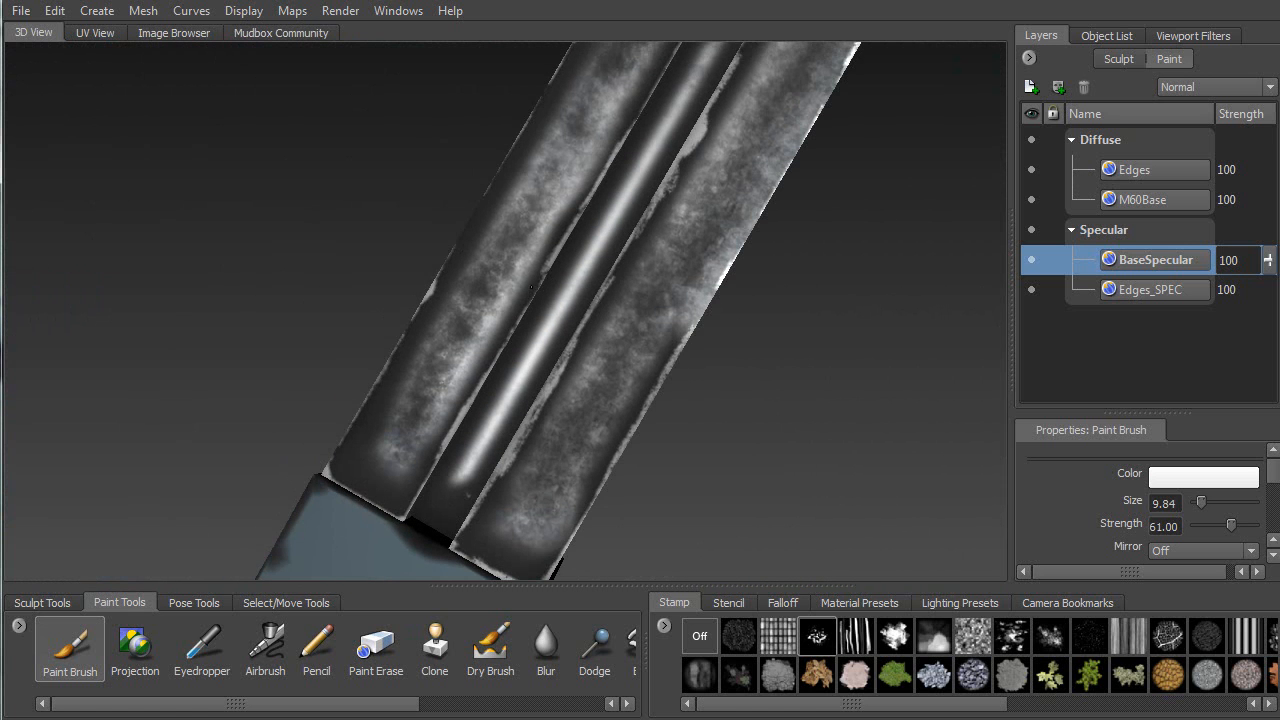
{"action": "left_click_drag", "start_coordinate": [506, 261], "coordinate": [520, 224]}
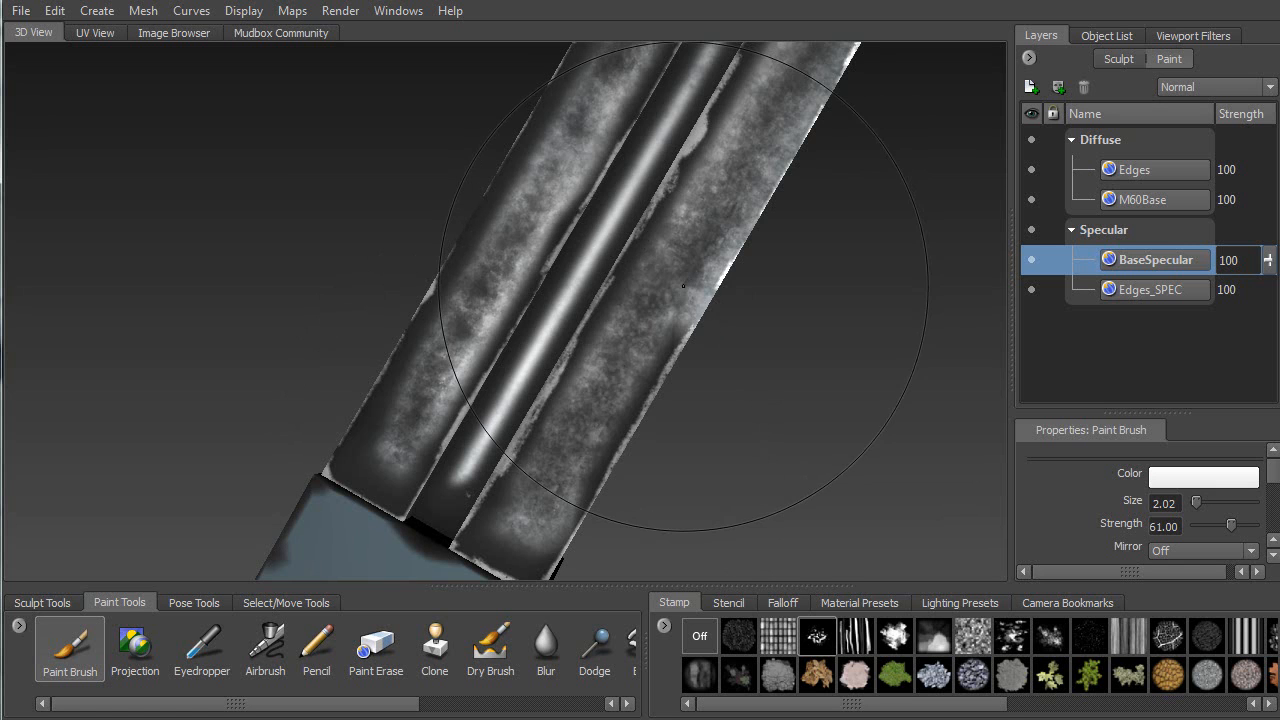
Examine the mottling on the receiver's left side between the stock and the pistol grip
{"action": "left_click_drag", "start_coordinate": [643, 316], "coordinate": [460, 190], "text": "alt"}
{"action": "middle_click_drag", "start_coordinate": [460, 190], "coordinate": [445, 482], "text": "alt"}
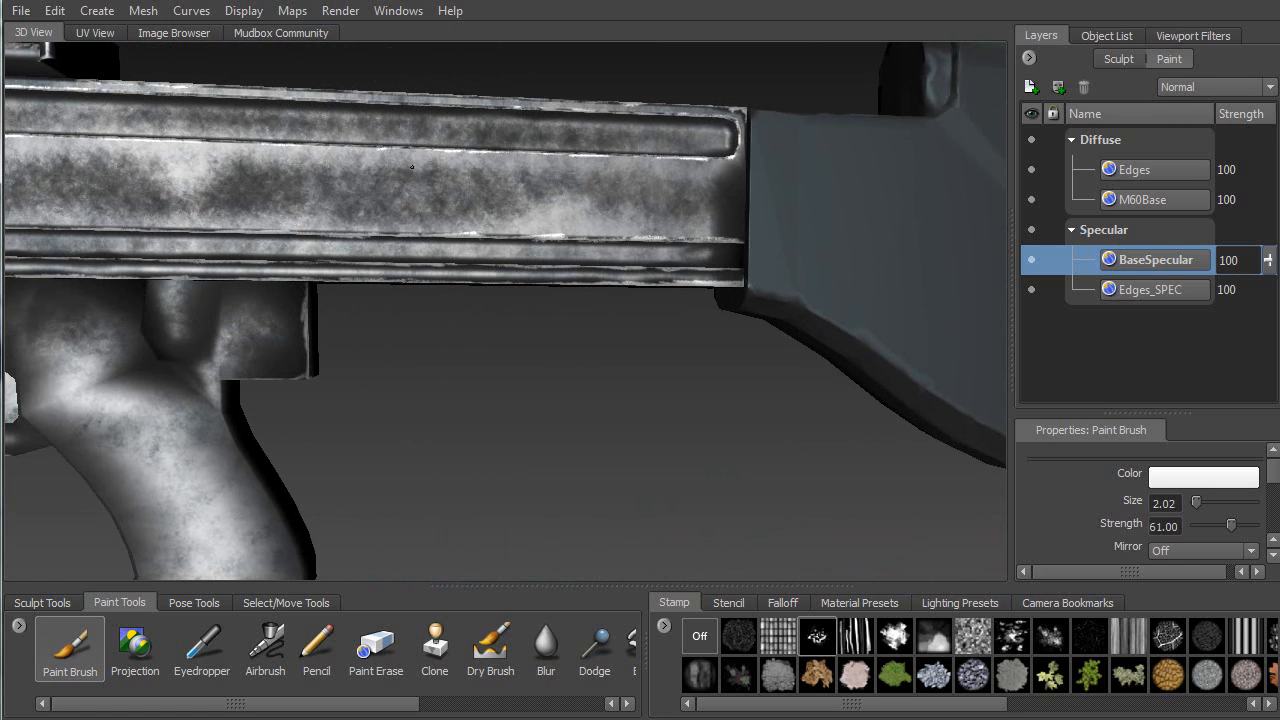
{"action": "right_click_drag", "start_coordinate": [297, 350], "coordinate": [411, 160], "text": "alt"}
{"action": "middle_click_drag", "start_coordinate": [402, 232], "coordinate": [600, 225], "text": "alt"}
{"action": "left_click_drag", "start_coordinate": [572, 165], "coordinate": [560, 296], "text": "alt"}
{"action": "middle_click_drag", "start_coordinate": [640, 170], "coordinate": [466, 349], "text": "alt"}
{"action": "right_click_drag", "start_coordinate": [466, 349], "coordinate": [520, 330], "text": "alt"}
{"action": "left_click_drag", "start_coordinate": [520, 330], "coordinate": [528, 301], "text": "alt"}
{"action": "right_click_drag", "start_coordinate": [528, 301], "coordinate": [551, 326], "text": "alt"}
{"action": "middle_click_drag", "start_coordinate": [551, 326], "coordinate": [585, 450], "text": "alt"}
Paint light mottled patches over the flared section and tubular end of the long part rising above the receiver
{"action": "left_click_drag", "start_coordinate": [585, 400], "coordinate": [630, 410], "text": "alt"}
{"action": "right_click_drag", "start_coordinate": [620, 300], "coordinate": [581, 258], "text": "alt"}
{"action": "left_click_drag", "start_coordinate": [581, 258], "coordinate": [690, 290], "text": "alt"}
{"action": "middle_click_drag", "start_coordinate": [690, 290], "coordinate": [450, 300], "text": "alt"}
{"action": "left_click_drag", "start_coordinate": [450, 300], "coordinate": [498, 356], "text": "alt"}
{"action": "right_click_drag", "start_coordinate": [498, 356], "coordinate": [490, 180], "text": "alt"}
{"action": "middle_click_drag", "start_coordinate": [490, 180], "coordinate": [542, 220], "text": "alt"}
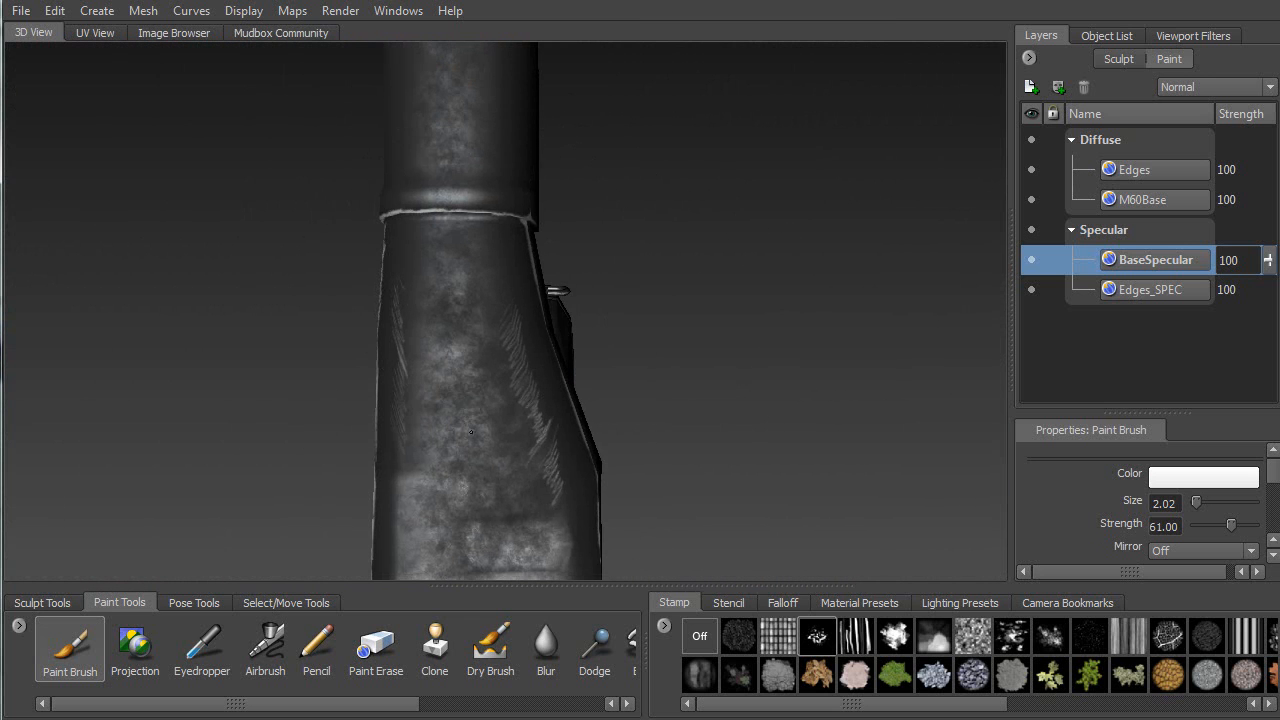
{"action": "left_click_drag", "start_coordinate": [488, 461], "coordinate": [438, 308], "text": "alt"}
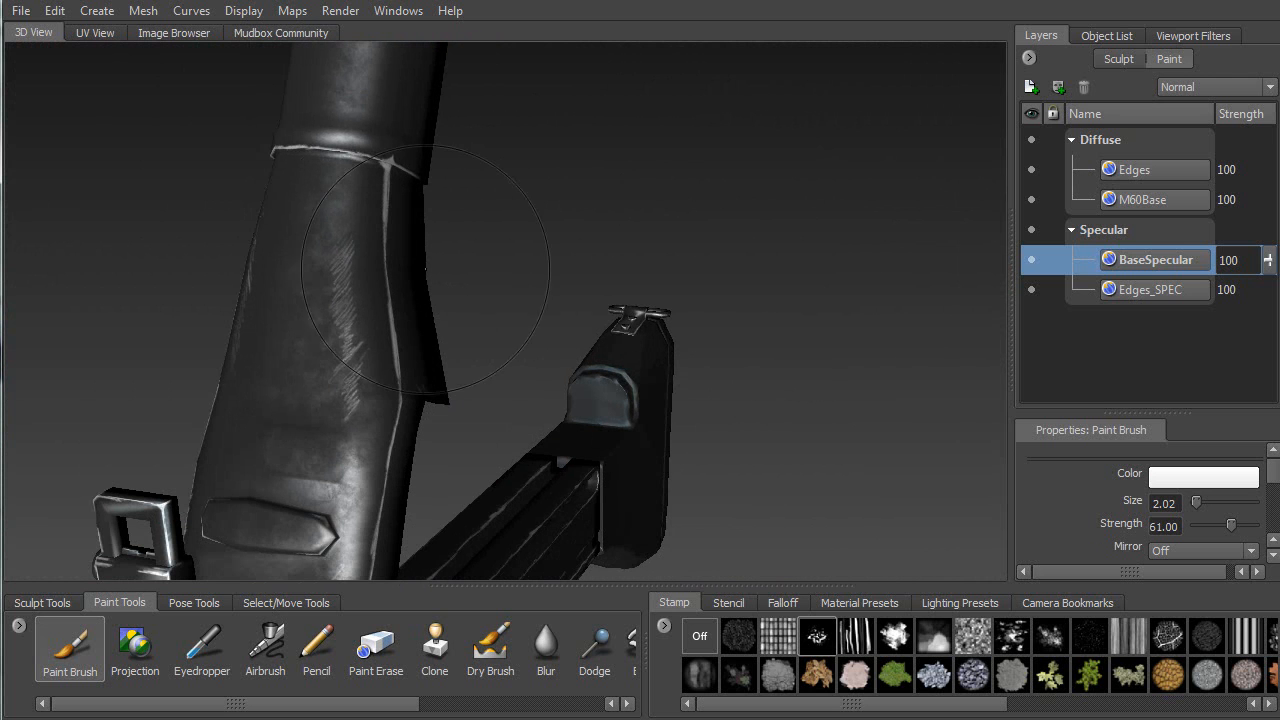
{"action": "left_click_drag", "start_coordinate": [363, 466], "coordinate": [354, 131], "text": "alt"}
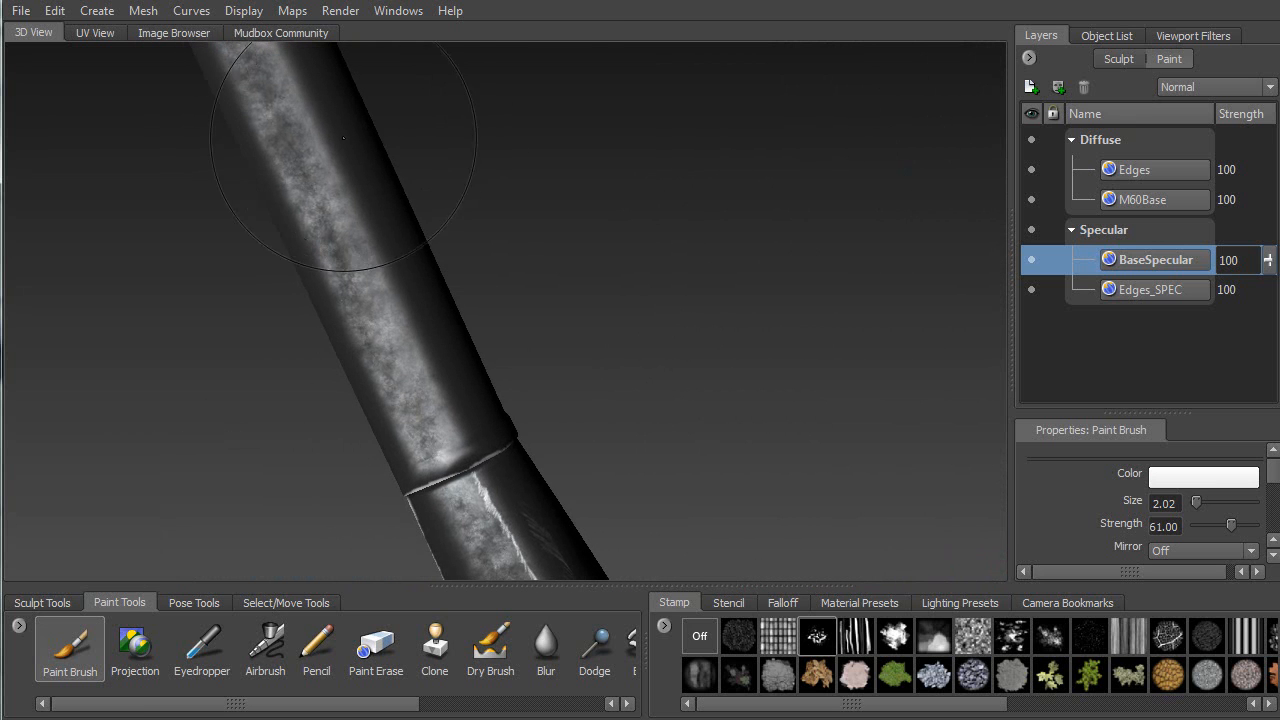
{"action": "left_click_drag", "start_coordinate": [512, 312], "coordinate": [267, 219], "text": "alt"}
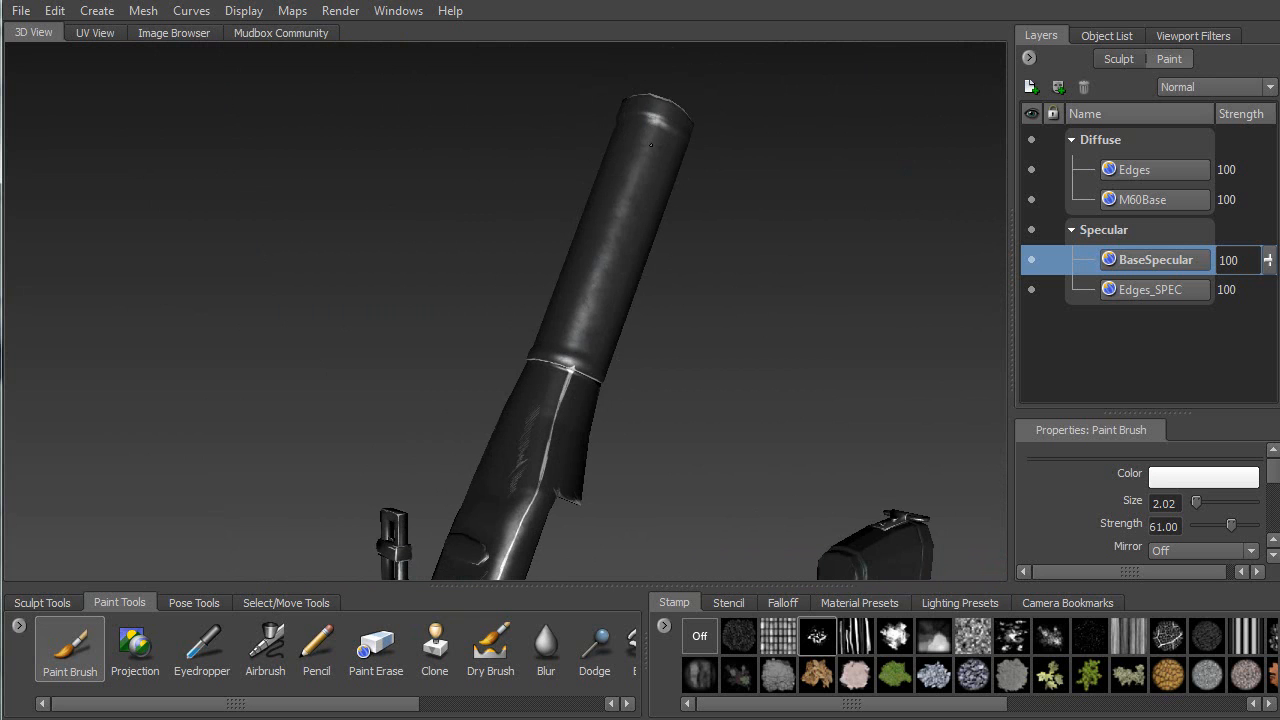
Examine the flat bipod leg panel and the front half of the gun
{"action": "left_click_drag", "start_coordinate": [448, 403], "coordinate": [600, 337], "text": "alt"}
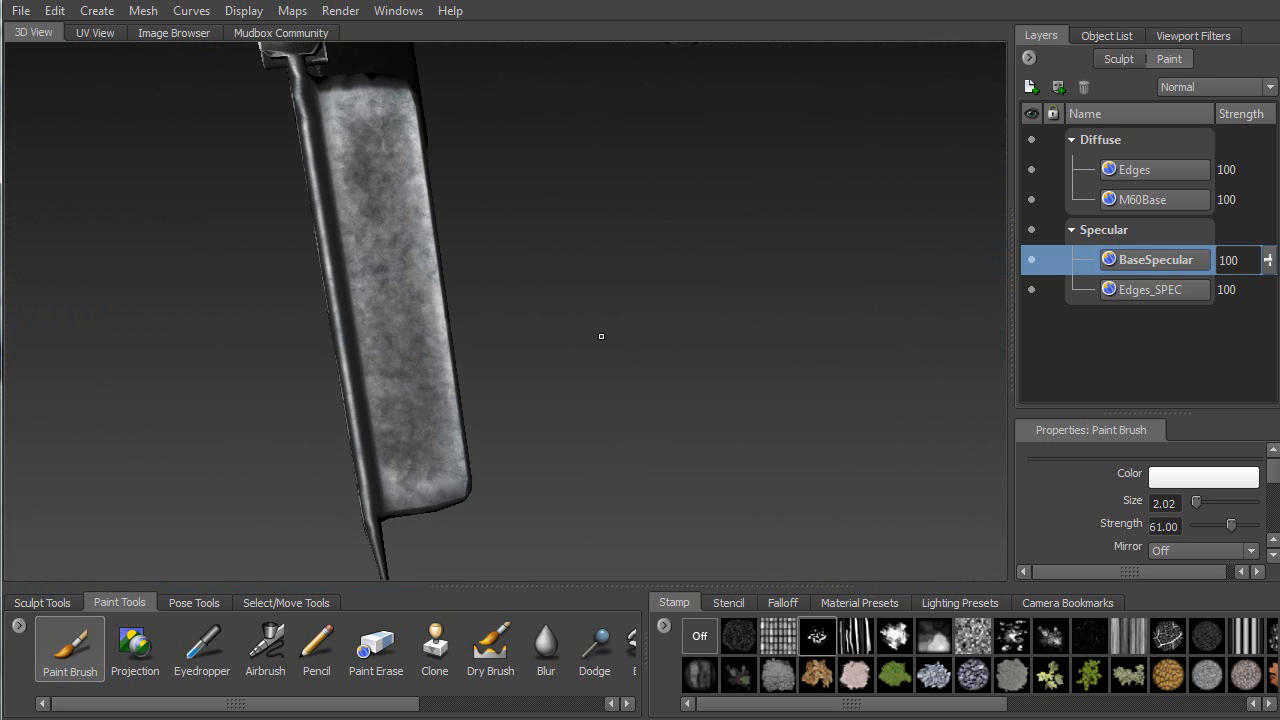
{"action": "middle_click_drag", "start_coordinate": [384, 54], "coordinate": [404, 161], "text": "alt"}
{"action": "mouse_move", "coordinate": [401, 224]}
{"action": "left_mouse_down", "text": "alt"}
{"action": "mouse_move", "coordinate": [290, 253]}
{"action": "mouse_move", "coordinate": [110, 232]}
{"action": "left_mouse_up", "text": "alt"}
{"action": "right_click_drag", "start_coordinate": [41, 225], "coordinate": [236, 240], "text": "alt"}
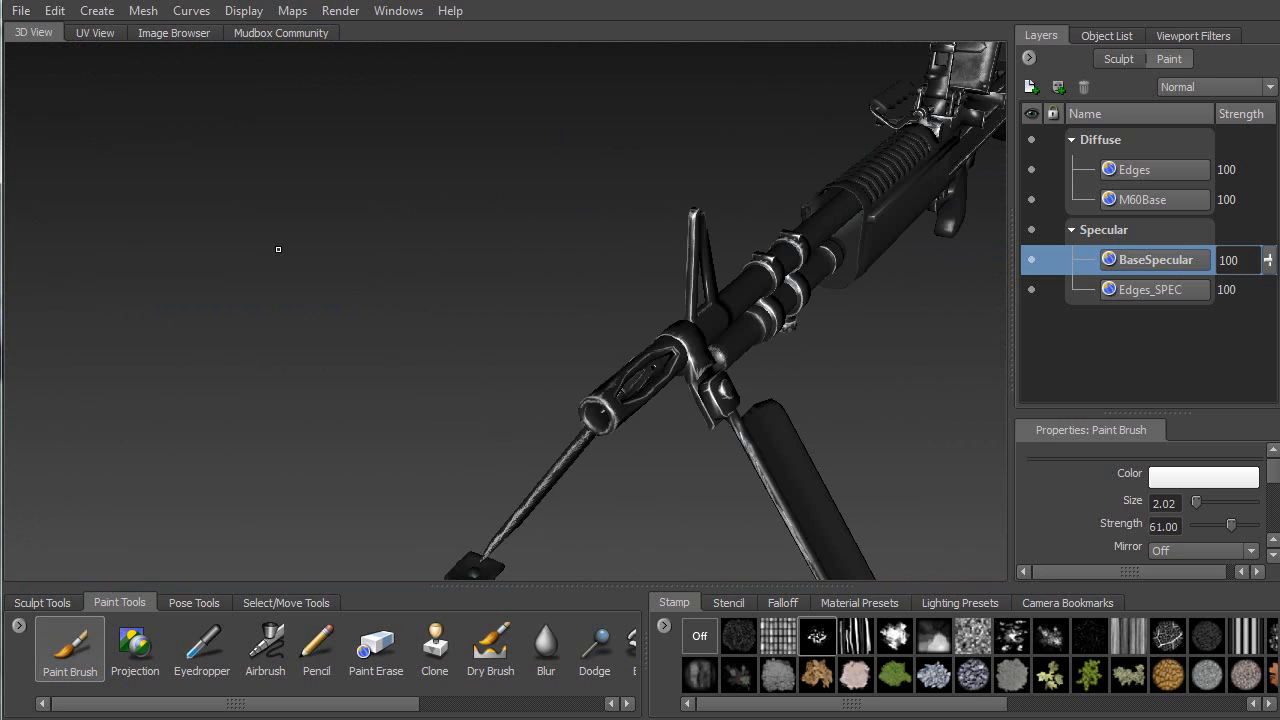
{"action": "left_click_drag", "start_coordinate": [236, 240], "coordinate": [264, 244], "text": "alt"}
Paint light mottling on the front ring and ribs of the slotted flash hider
{"action": "right_click_drag", "start_coordinate": [434, 320], "coordinate": [537, 676], "text": "alt"}
{"action": "middle_click_drag", "start_coordinate": [594, 348], "coordinate": [587, 262], "text": "alt"}
{"action": "mouse_move", "coordinate": [587, 262]}
{"action": "left_mouse_down", "text": "alt"}
{"action": "mouse_move", "coordinate": [505, 307]}
{"action": "mouse_move", "coordinate": [493, 267]}
{"action": "left_mouse_up", "text": "alt"}
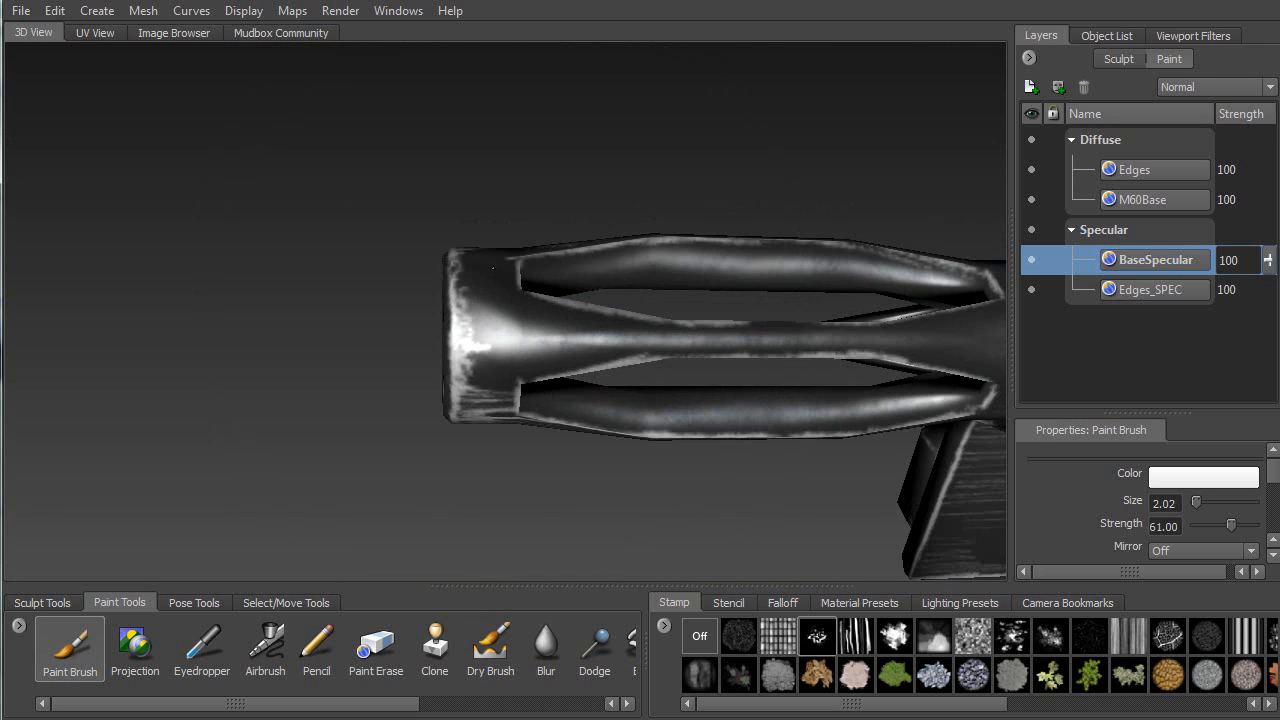
{"action": "mouse_move", "coordinate": [493, 366]}
{"action": "left_mouse_down", "text": "alt"}
{"action": "mouse_move", "coordinate": [556, 377]}
{"action": "mouse_move", "coordinate": [783, 296]}
{"action": "left_mouse_up", "text": "alt"}
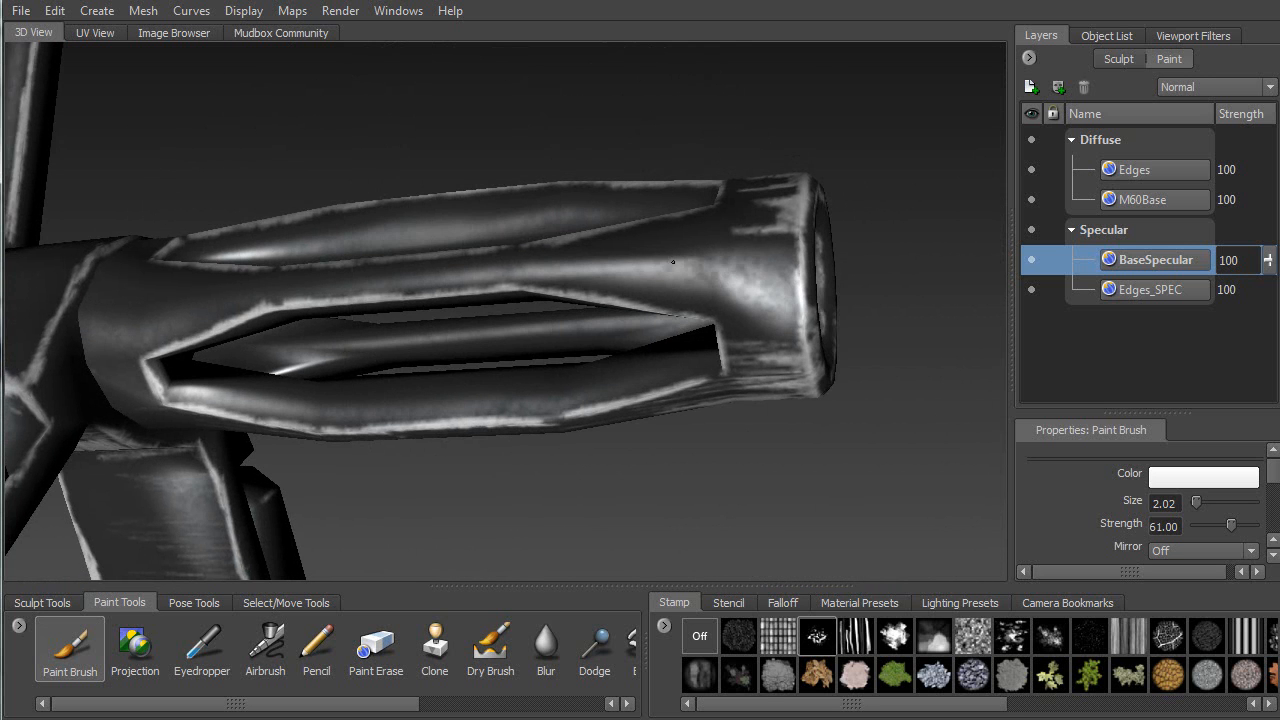
{"action": "left_click_drag", "start_coordinate": [618, 268], "coordinate": [660, 403], "text": "alt"}
Add light mottled patches to the rear of the flash hider and the bipod collar behind it
{"action": "left_click_drag", "start_coordinate": [458, 400], "coordinate": [646, 366], "text": "alt"}
{"action": "middle_click_drag", "start_coordinate": [530, 440], "coordinate": [694, 149], "text": "alt"}
{"action": "left_click_drag", "start_coordinate": [694, 149], "coordinate": [303, 350], "text": "alt"}
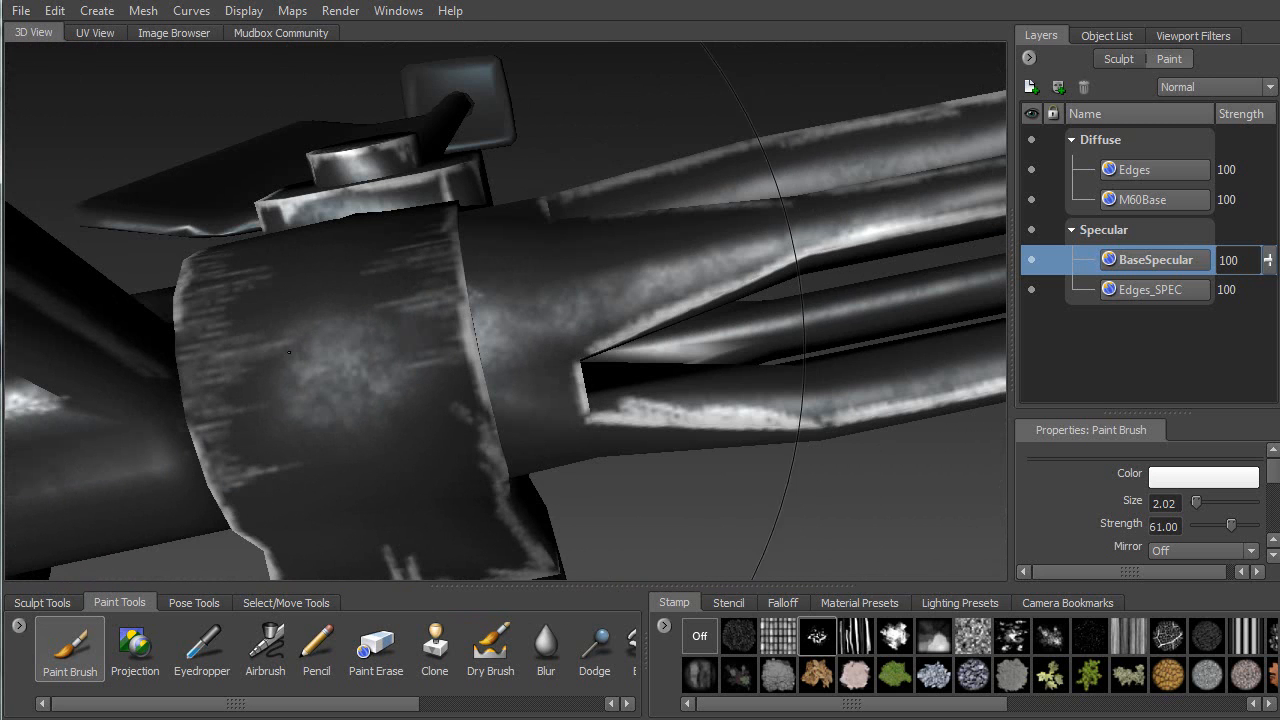
{"action": "mouse_move", "coordinate": [342, 444]}
{"action": "left_mouse_down"}
{"action": "mouse_move", "coordinate": [384, 362]}
{"action": "mouse_move", "coordinate": [370, 336]}
{"action": "left_mouse_up"}
Paint a light mottled band along the barrel behind the bipod collar
{"action": "middle_click_drag", "start_coordinate": [370, 336], "coordinate": [900, 310], "text": "alt"}
{"action": "middle_click_drag", "start_coordinate": [385, 240], "coordinate": [780, 210], "text": "alt"}
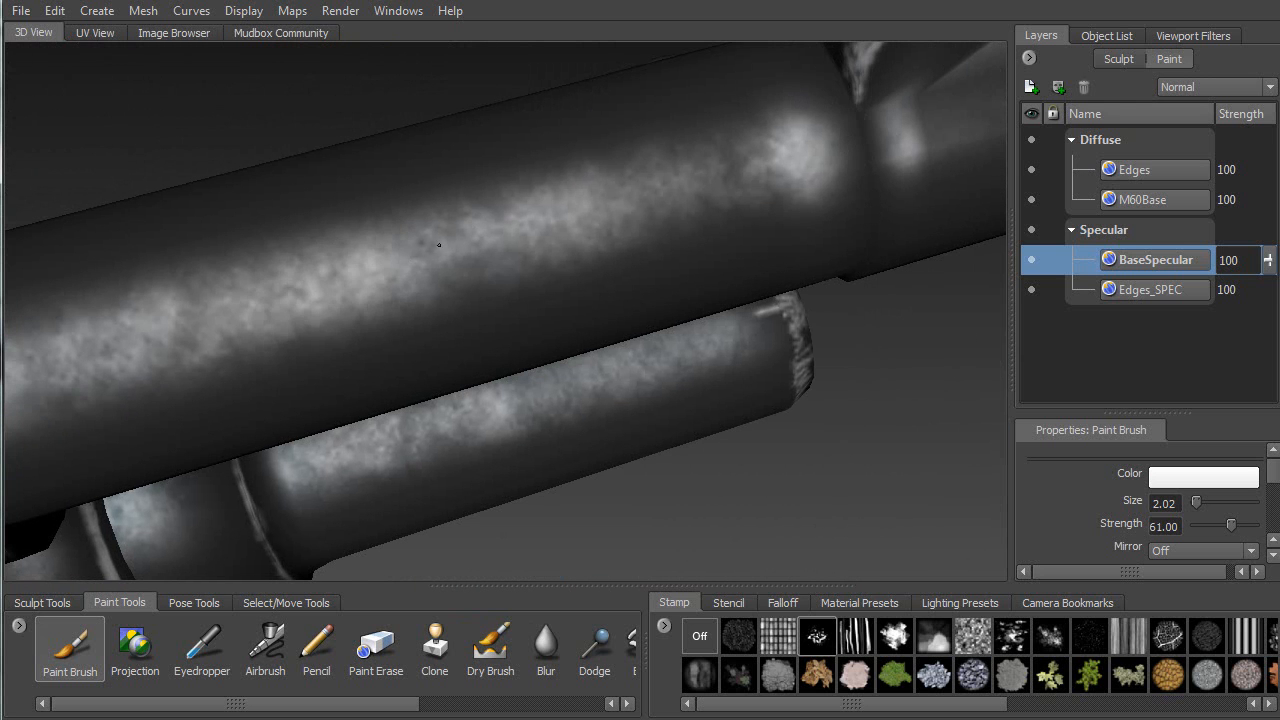
{"action": "left_click_drag", "start_coordinate": [580, 210], "coordinate": [258, 307]}
{"action": "left_click_drag", "start_coordinate": [392, 270], "coordinate": [530, 275], "text": "alt"}
{"action": "left_click_drag", "start_coordinate": [428, 386], "coordinate": [436, 362], "text": "alt"}
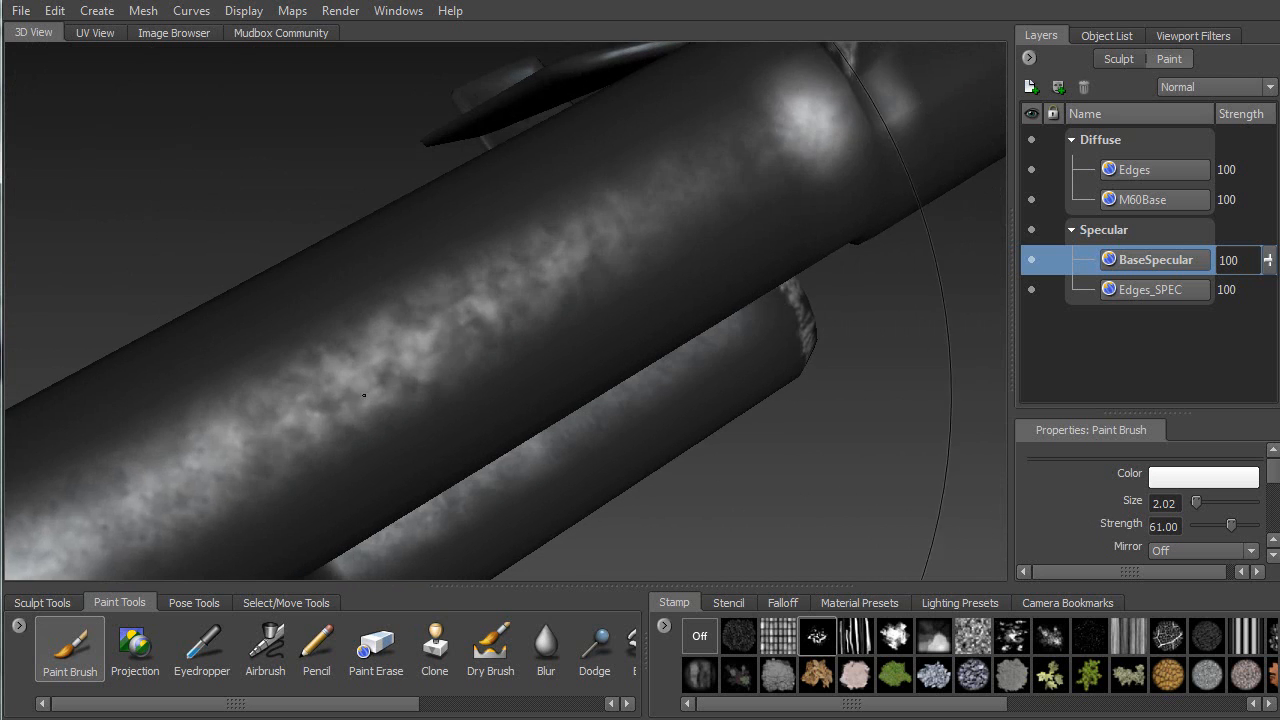
Examine the mottling along the rest of the barrel and the receiver's left side
{"action": "right_click_drag", "start_coordinate": [436, 362], "coordinate": [404, 284], "text": "alt"}
{"action": "left_click_drag", "start_coordinate": [404, 284], "coordinate": [520, 286], "text": "alt"}
{"action": "middle_click_drag", "start_coordinate": [520, 286], "coordinate": [210, 349], "text": "alt"}
{"action": "left_click_drag", "start_coordinate": [210, 349], "coordinate": [413, 280], "text": "alt"}
{"action": "middle_click_drag", "start_coordinate": [684, 359], "coordinate": [104, 284], "text": "alt"}
{"action": "left_click_drag", "start_coordinate": [104, 284], "coordinate": [345, 315], "text": "alt"}
{"action": "middle_click_drag", "start_coordinate": [345, 315], "coordinate": [42, 358], "text": "alt"}
{"action": "left_click_drag", "start_coordinate": [42, 358], "coordinate": [210, 345], "text": "alt"}
{"action": "right_click_drag", "start_coordinate": [210, 345], "coordinate": [474, 331], "text": "alt"}
{"action": "middle_click_drag", "start_coordinate": [474, 331], "coordinate": [486, 263], "text": "alt"}
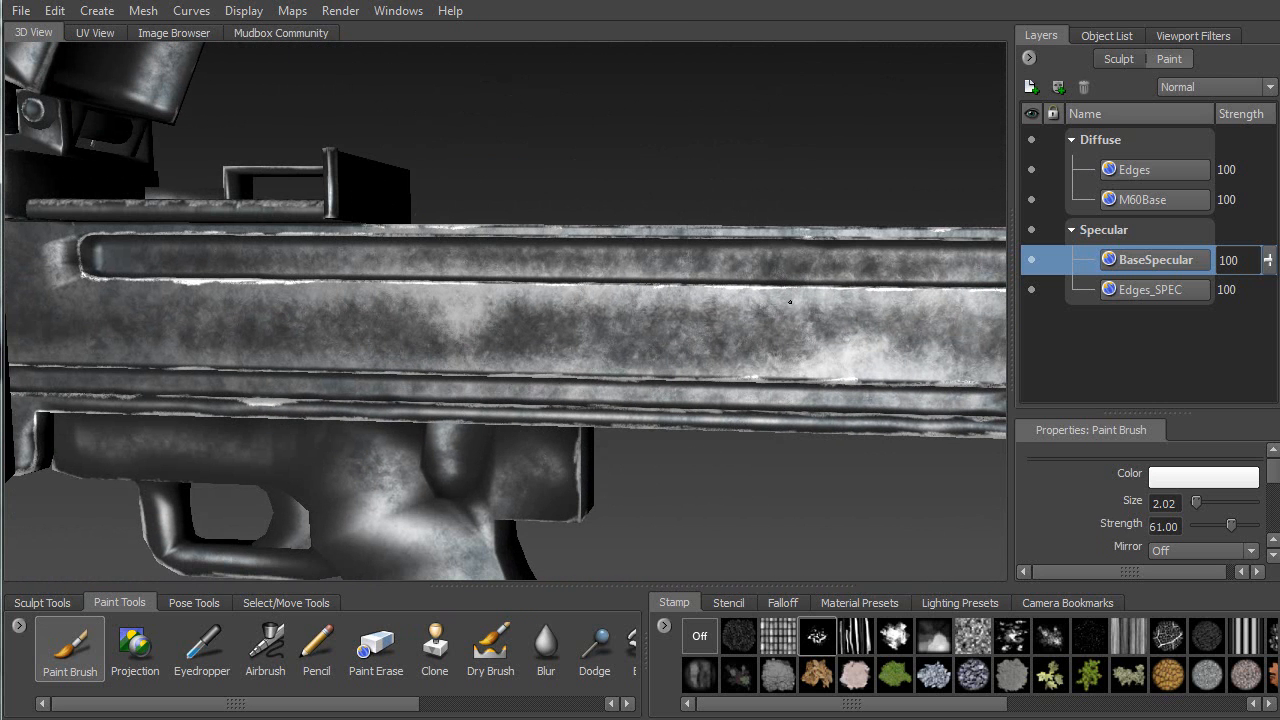
Touch up the mottling at the front of the receiver's left side and set the brush size to 6.49
{"action": "middle_click_drag", "start_coordinate": [347, 279], "coordinate": [591, 276], "text": "alt"}
{"action": "left_click_drag", "start_coordinate": [591, 276], "coordinate": [645, 190], "text": "alt"}
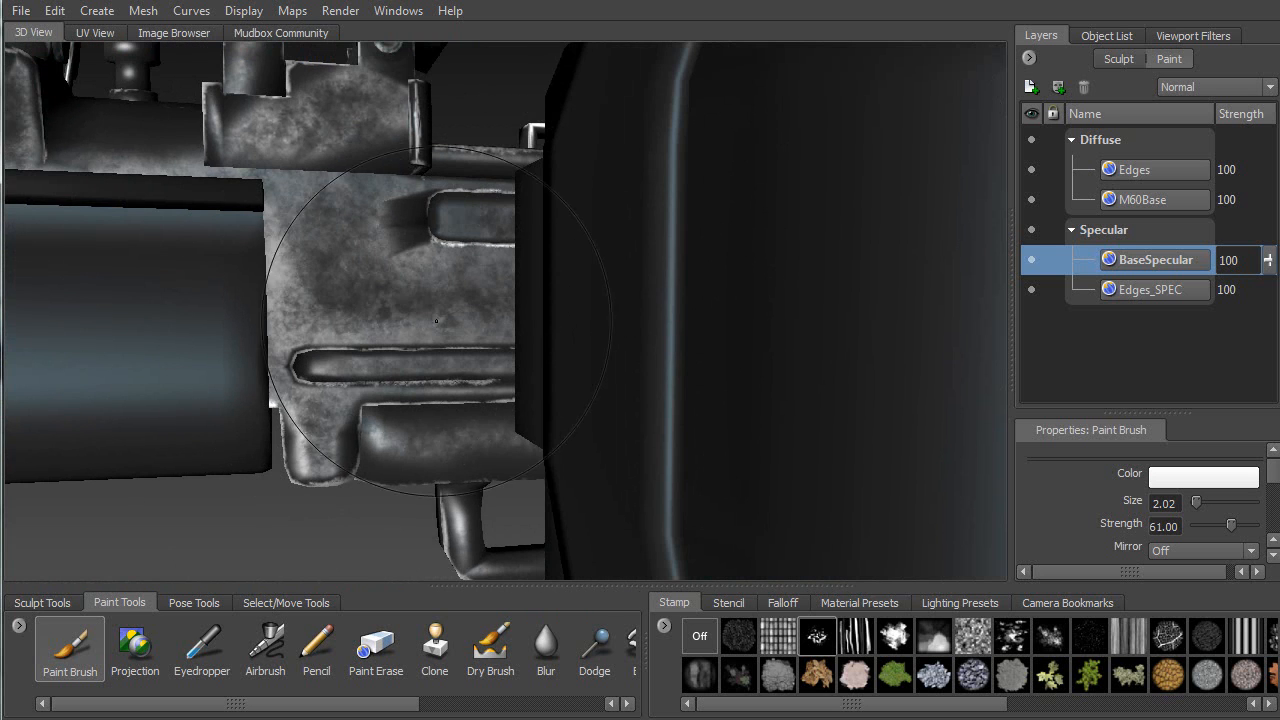
{"action": "left_click_drag", "start_coordinate": [352, 286], "coordinate": [356, 235]}
{"action": "mouse_move", "coordinate": [450, 288]}
{"action": "left_mouse_down", "text": "alt"}
{"action": "mouse_move", "coordinate": [545, 312]}
{"action": "mouse_move", "coordinate": [622, 352]}
{"action": "mouse_move", "coordinate": [662, 344]}
{"action": "left_mouse_up", "text": "alt"}
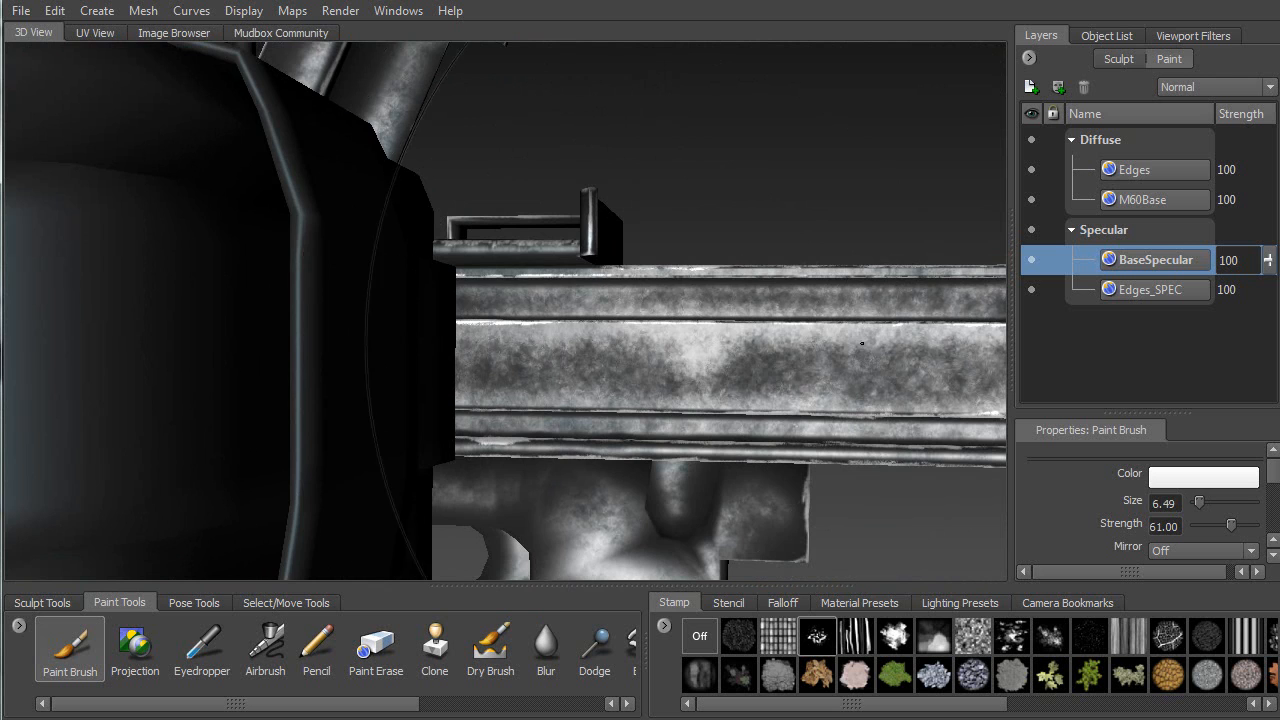
{"action": "left_click_drag", "start_coordinate": [753, 366], "coordinate": [625, 320], "text": "alt"}
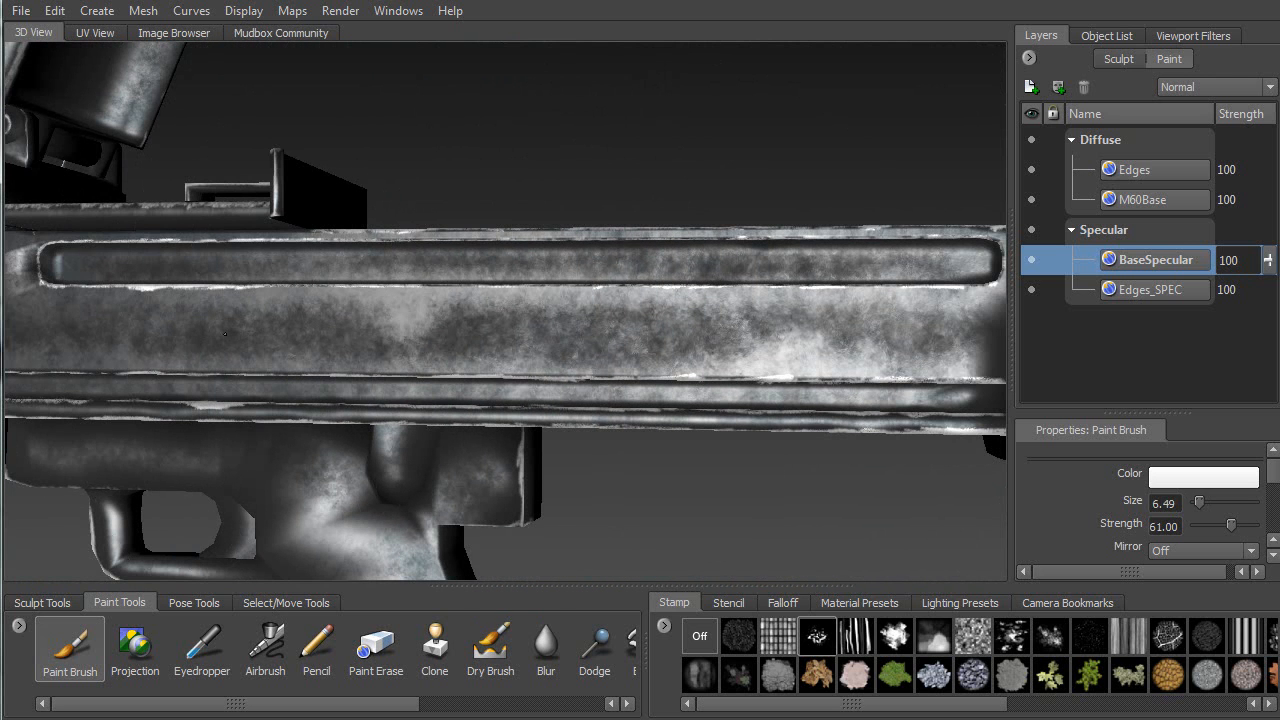
{"action": "left_click_drag", "start_coordinate": [131, 333], "coordinate": [450, 95], "text": "alt"}
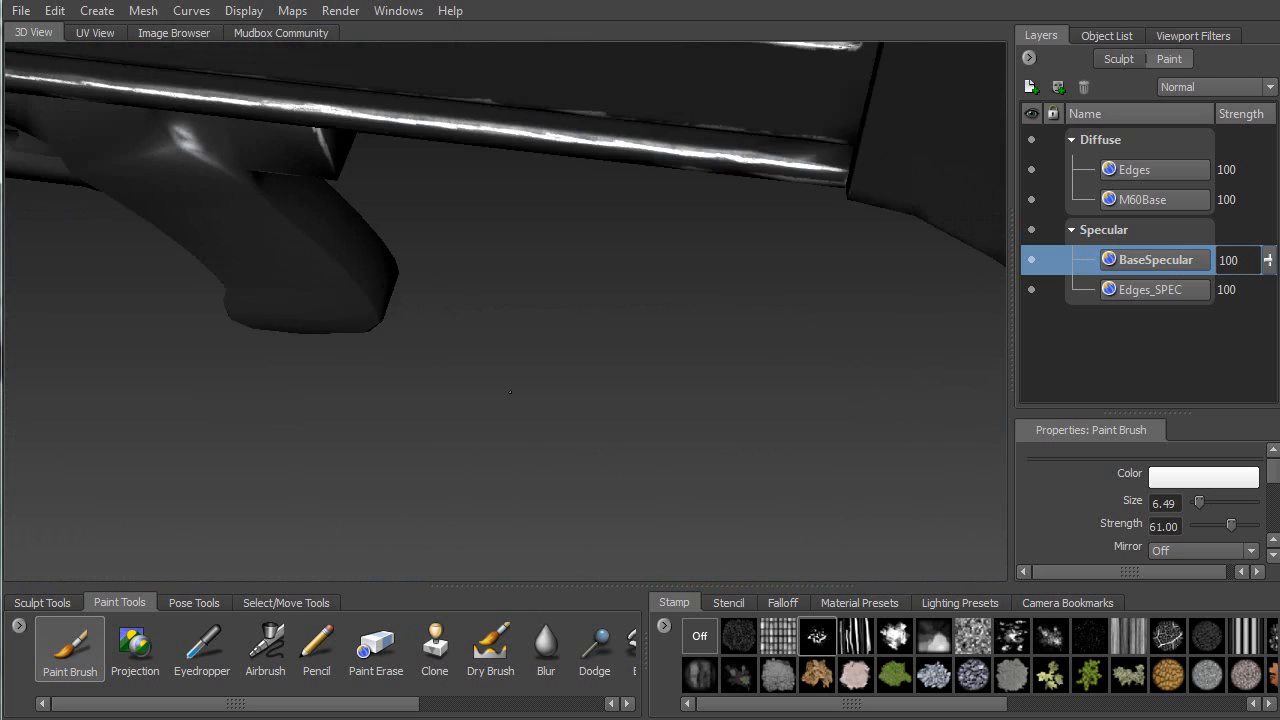
Set the brush size to 2.70 and paint light mottling along the receiver's central groove and the strips beside it
{"action": "middle_click_drag", "start_coordinate": [455, 92], "coordinate": [475, 360], "text": "alt"}
{"action": "left_click_drag", "start_coordinate": [440, 80], "coordinate": [355, 243], "text": "alt"}
{"action": "key", "text": "b"}
{"action": "left_click_drag", "start_coordinate": [260, 227], "coordinate": [200, 252]}
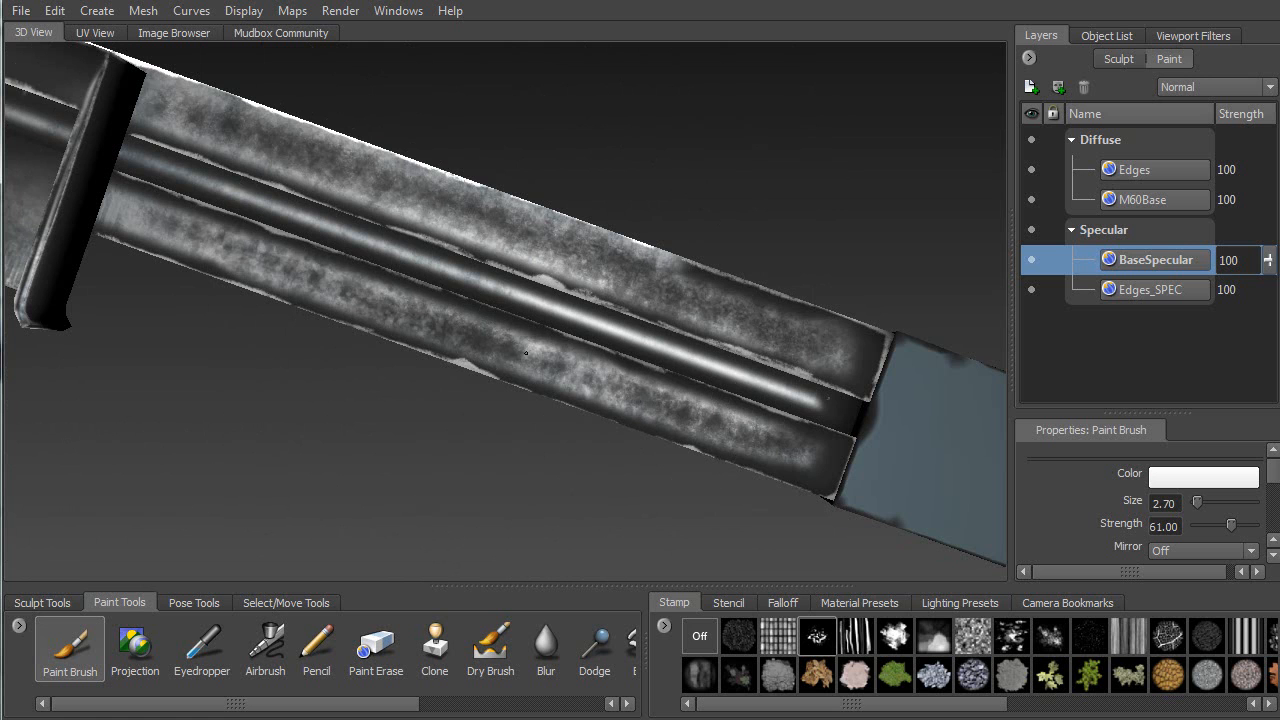
{"action": "left_click_drag", "start_coordinate": [515, 349], "coordinate": [565, 222], "text": "alt"}
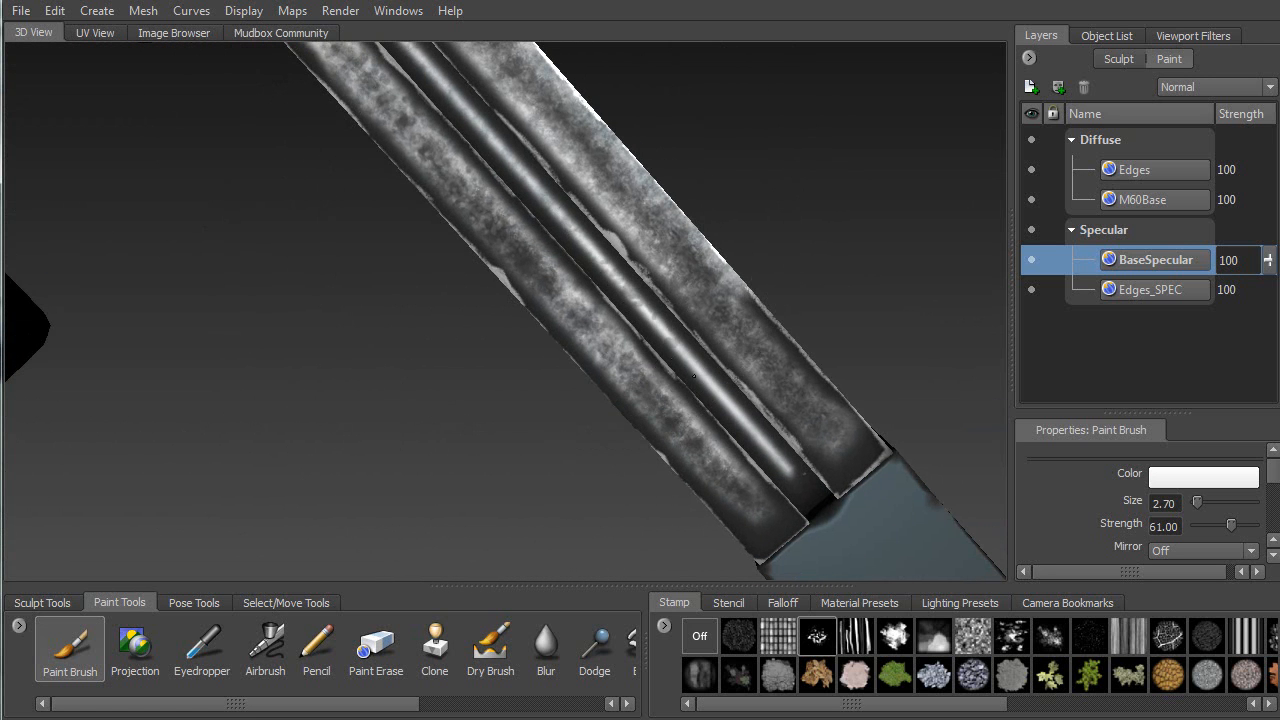
{"action": "middle_click_drag", "start_coordinate": [551, 233], "coordinate": [614, 406], "text": "alt"}
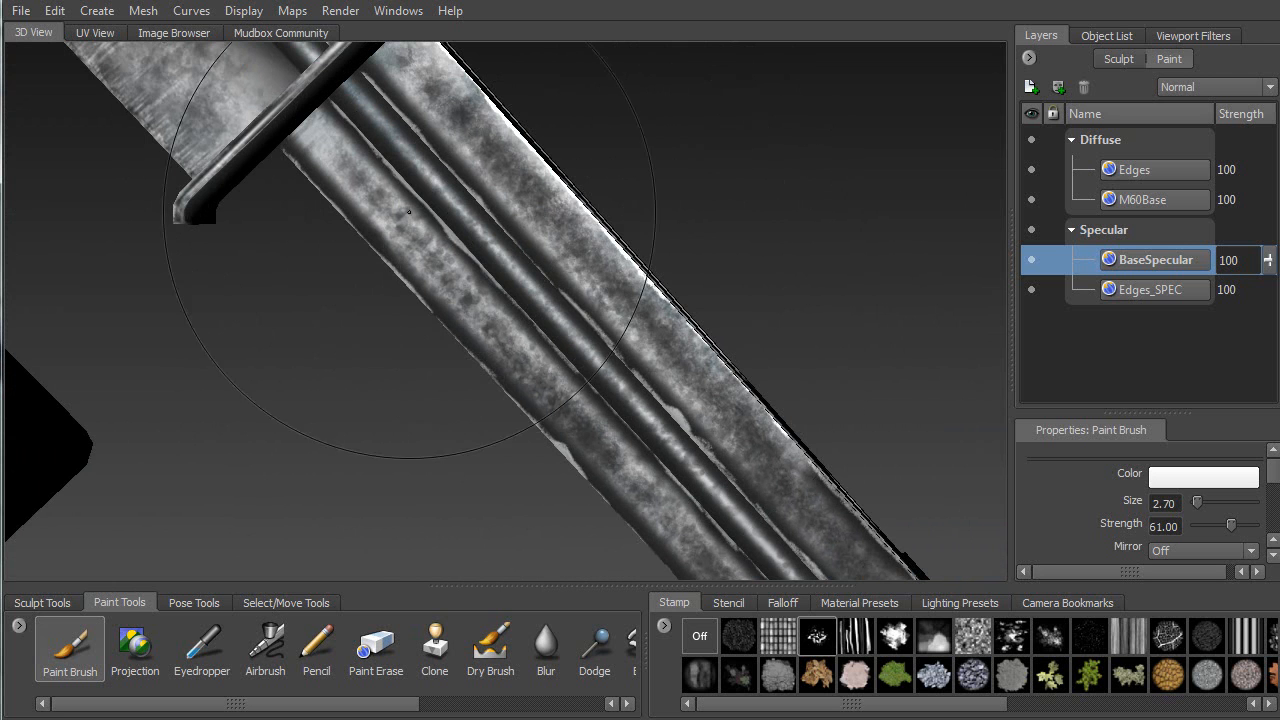
Add light mottling to the wide plate beside the receiver's bracket and the cylindrical section near the carrying handle clamp
{"action": "mouse_move", "coordinate": [564, 290]}
{"action": "left_mouse_down", "text": "alt"}
{"action": "mouse_move", "coordinate": [700, 357]}
{"action": "mouse_move", "coordinate": [686, 366]}
{"action": "mouse_move", "coordinate": [509, 237]}
{"action": "mouse_move", "coordinate": [365, 257]}
{"action": "mouse_move", "coordinate": [505, 101]}
{"action": "left_mouse_up", "text": "alt"}
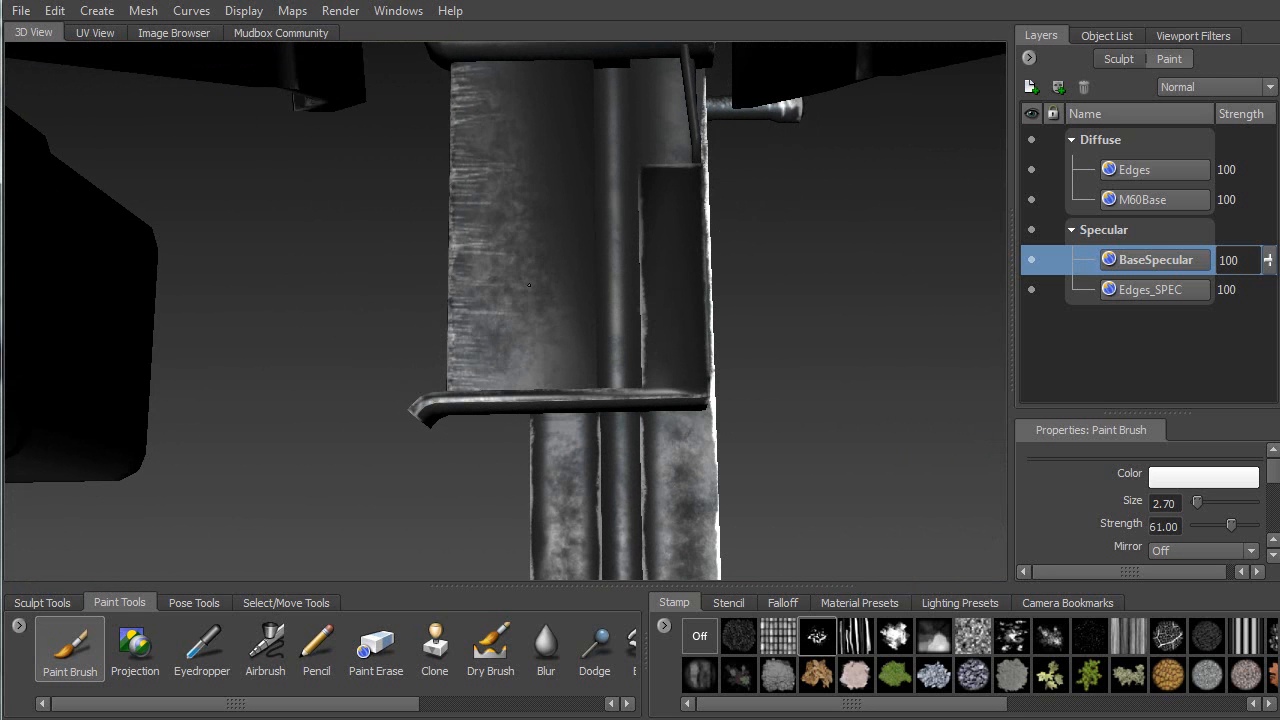
{"action": "mouse_move", "coordinate": [508, 347]}
{"action": "left_mouse_down", "text": "alt"}
{"action": "mouse_move", "coordinate": [320, 211]}
{"action": "mouse_move", "coordinate": [421, 259]}
{"action": "mouse_move", "coordinate": [395, 349]}
{"action": "mouse_move", "coordinate": [480, 341]}
{"action": "left_mouse_up", "text": "alt"}
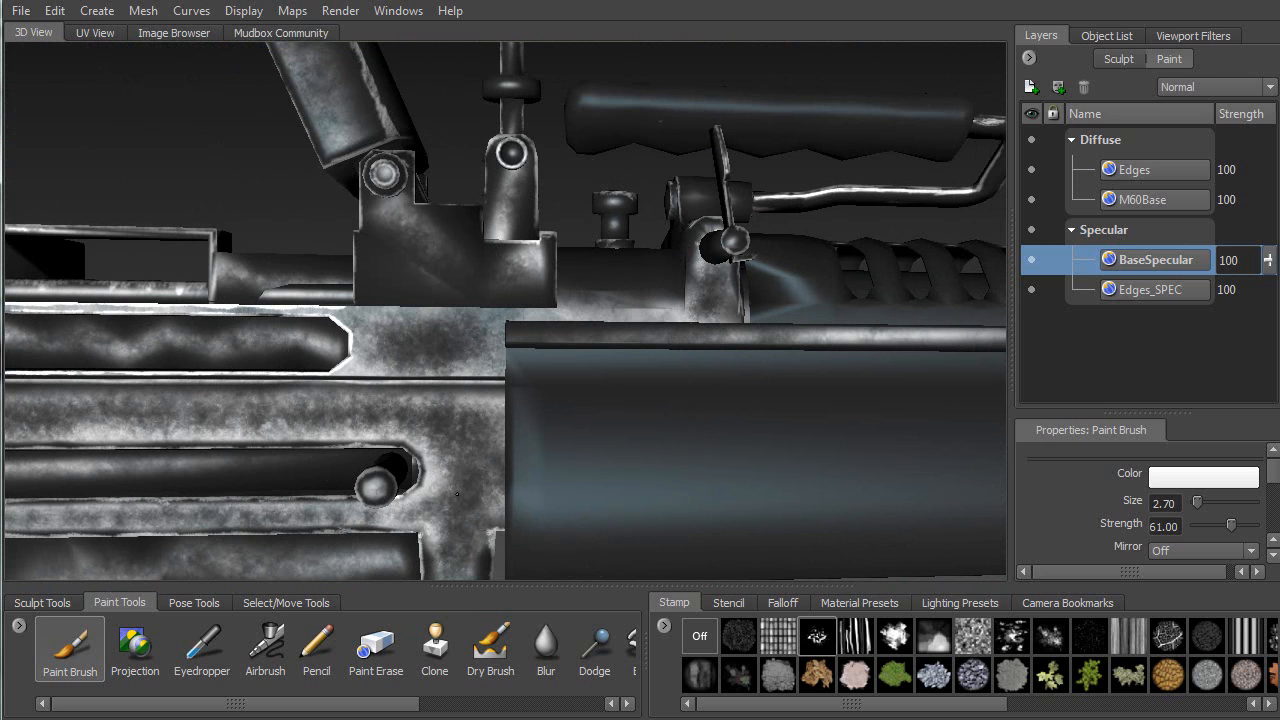
{"action": "mouse_move", "coordinate": [439, 410]}
{"action": "left_mouse_down", "text": "alt"}
{"action": "mouse_move", "coordinate": [361, 168]}
{"action": "mouse_move", "coordinate": [349, 214]}
{"action": "mouse_move", "coordinate": [271, 232]}
{"action": "mouse_move", "coordinate": [643, 349]}
{"action": "mouse_move", "coordinate": [585, 290]}
{"action": "mouse_move", "coordinate": [583, 231]}
{"action": "left_mouse_up", "text": "alt"}
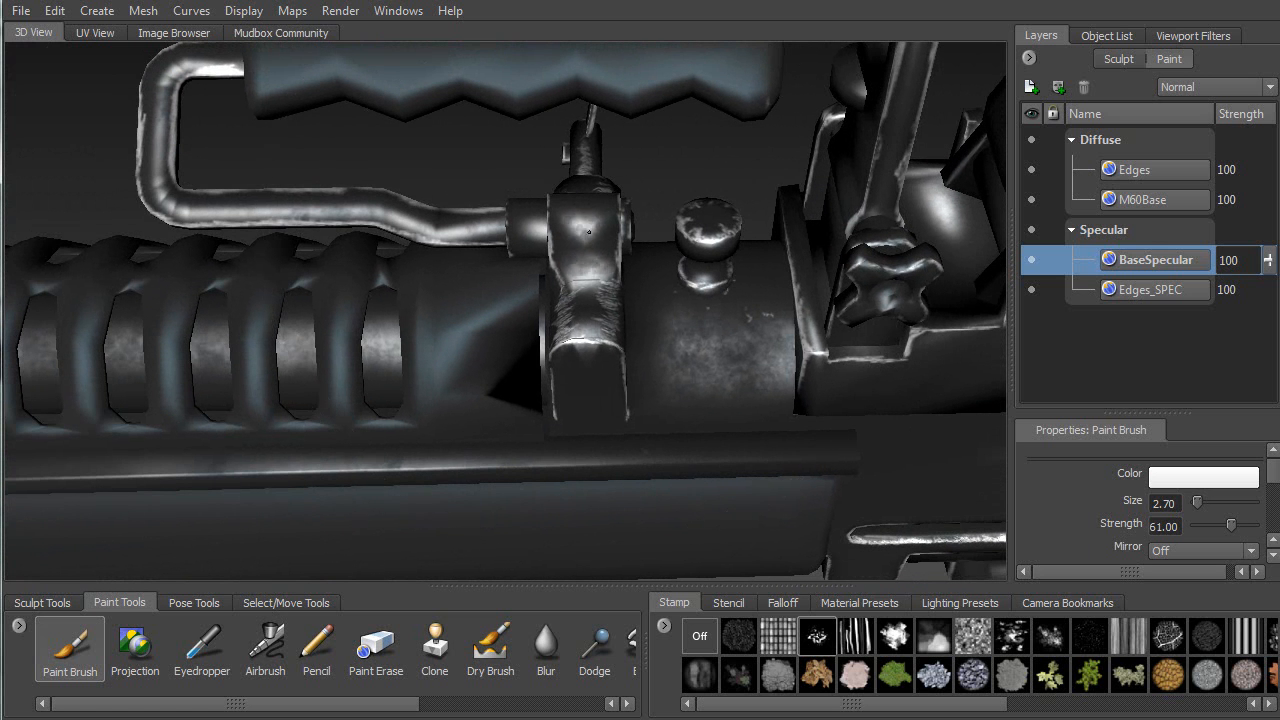
Examine the specular wear at the front of the receiver and switch the paint brush to a different speckled stamp
{"action": "left_click_drag", "start_coordinate": [593, 266], "coordinate": [575, 296], "text": "alt"}
{"action": "middle_click_drag", "start_coordinate": [575, 296], "coordinate": [205, 230], "text": "alt"}
{"action": "left_click_drag", "start_coordinate": [205, 230], "coordinate": [538, 172], "text": "alt"}
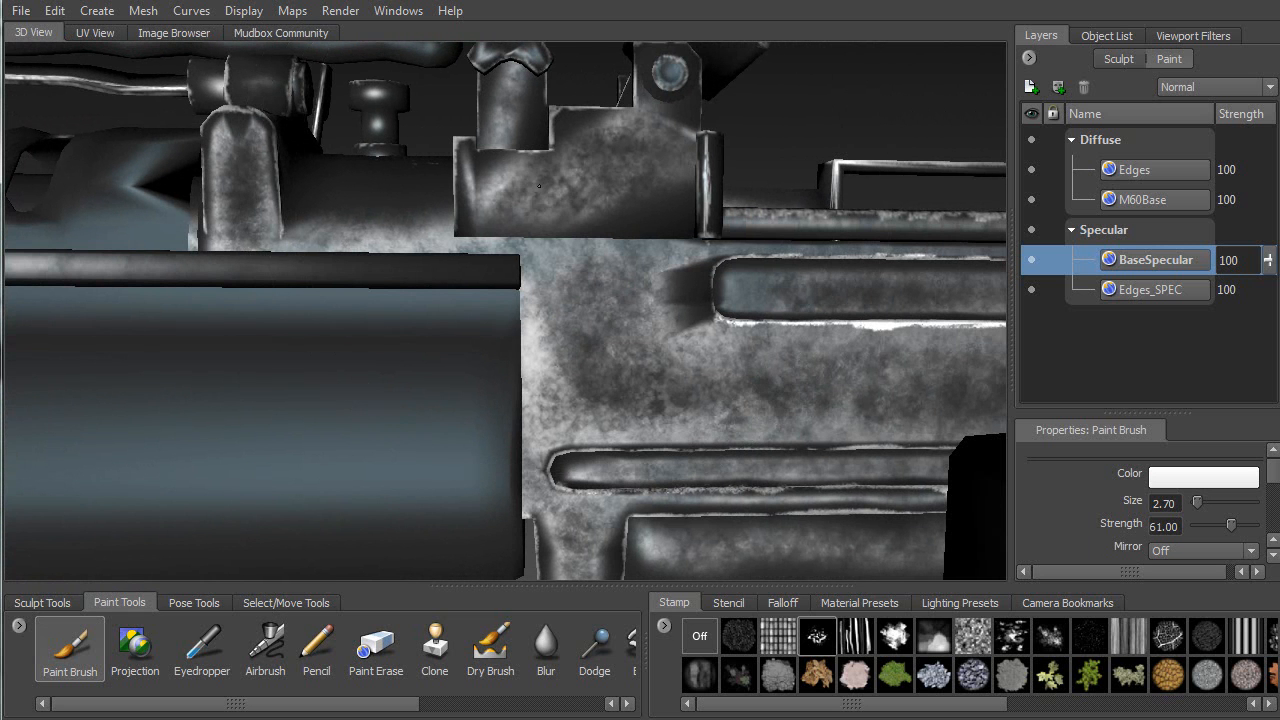
{"action": "middle_click_drag", "start_coordinate": [570, 212], "coordinate": [492, 128], "text": "alt"}
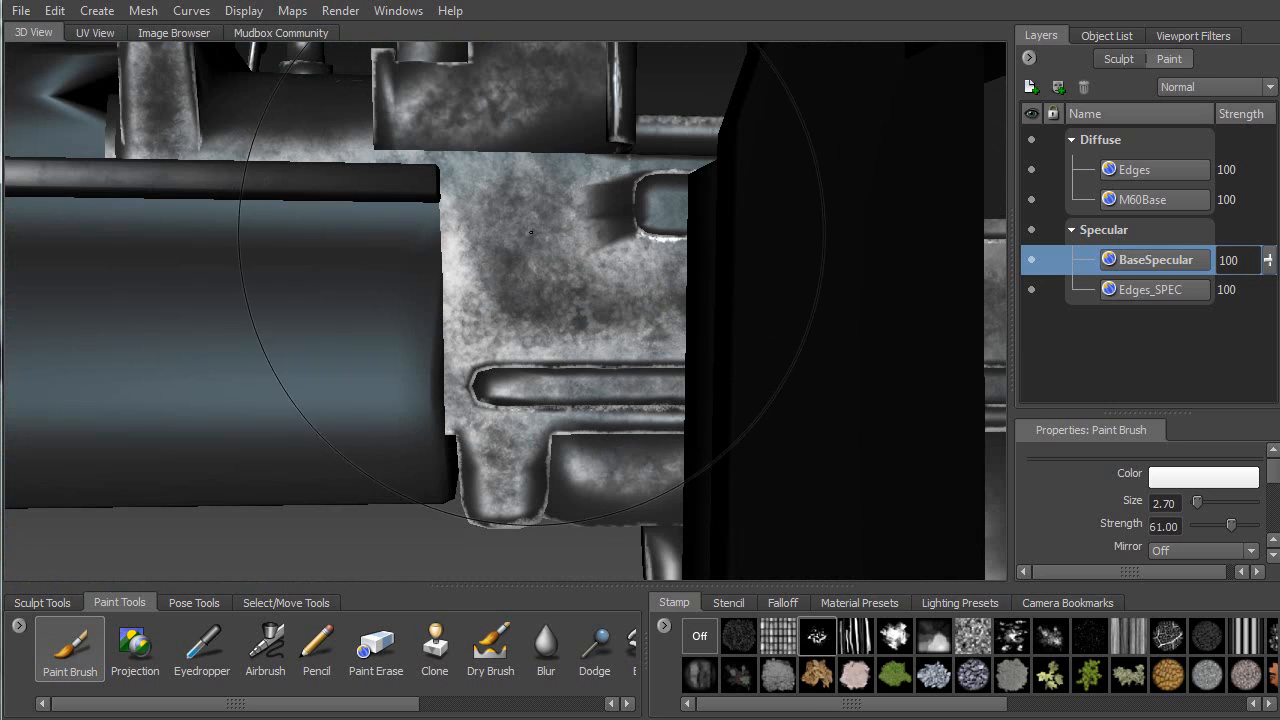
{"action": "left_click_drag", "start_coordinate": [452, 152], "coordinate": [601, 170]}
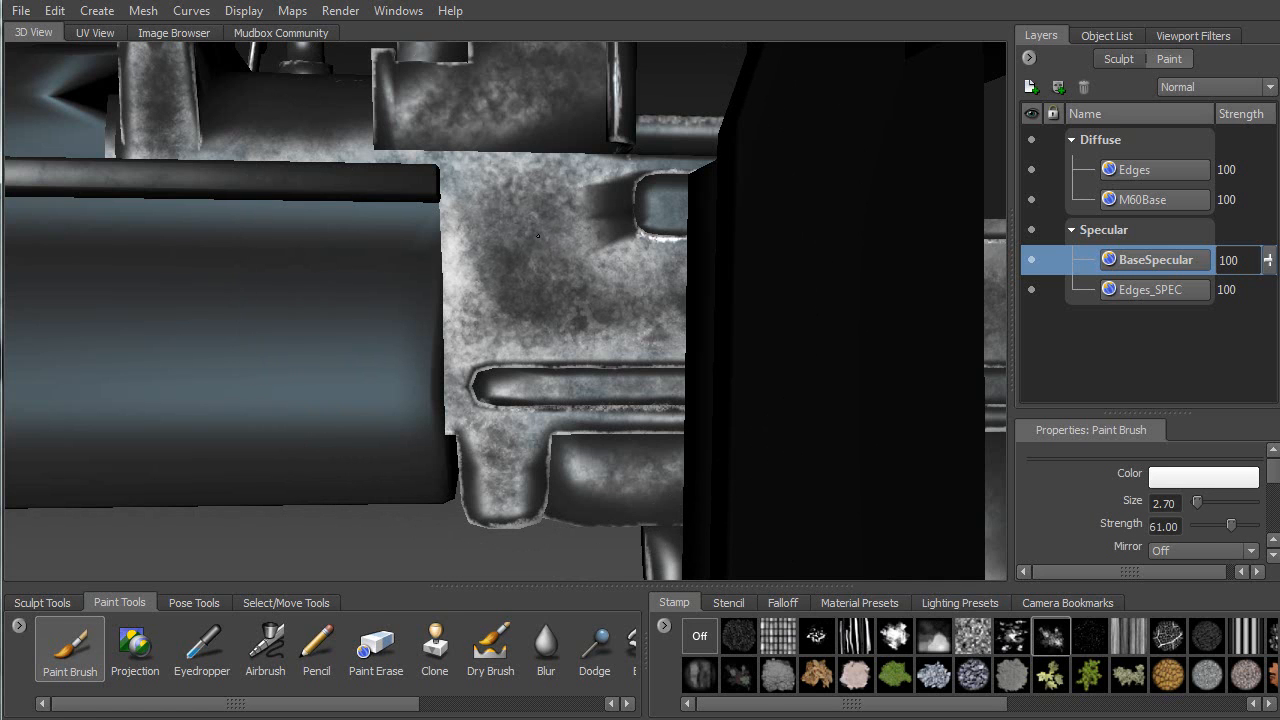
Examine the specular texture along both sides of the receiver, from the front block back to the stock and grip
{"action": "left_click_drag", "start_coordinate": [516, 212], "coordinate": [430, 220], "text": "alt"}
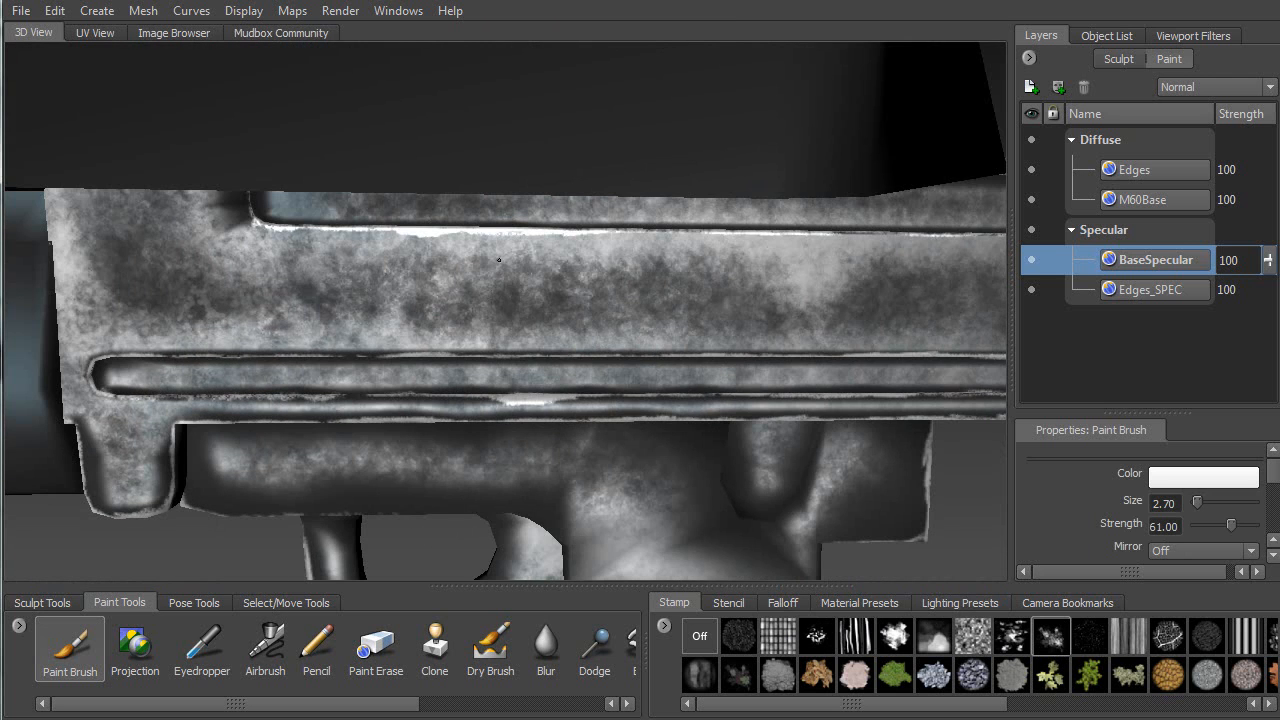
{"action": "right_click_drag", "start_coordinate": [531, 256], "coordinate": [531, 174], "text": "alt"}
{"action": "left_click_drag", "start_coordinate": [620, 220], "coordinate": [521, 300], "text": "alt"}
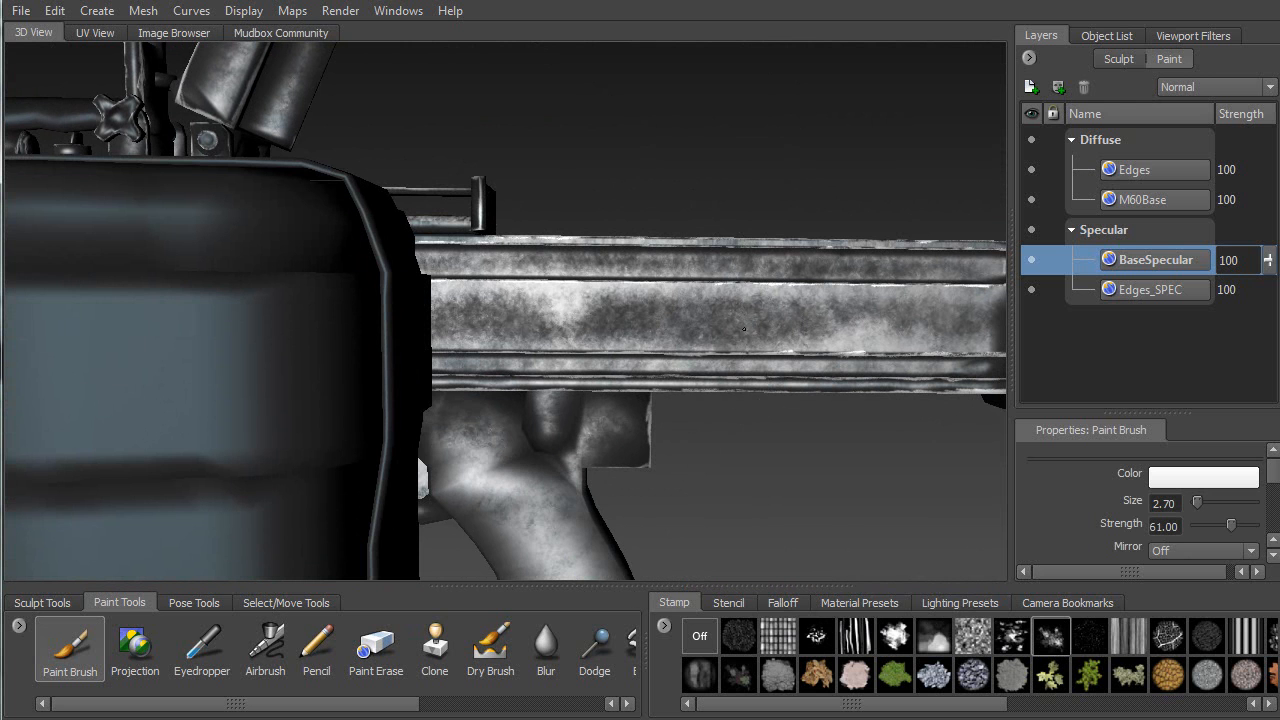
{"action": "left_click_drag", "start_coordinate": [881, 320], "coordinate": [424, 311], "text": "alt"}
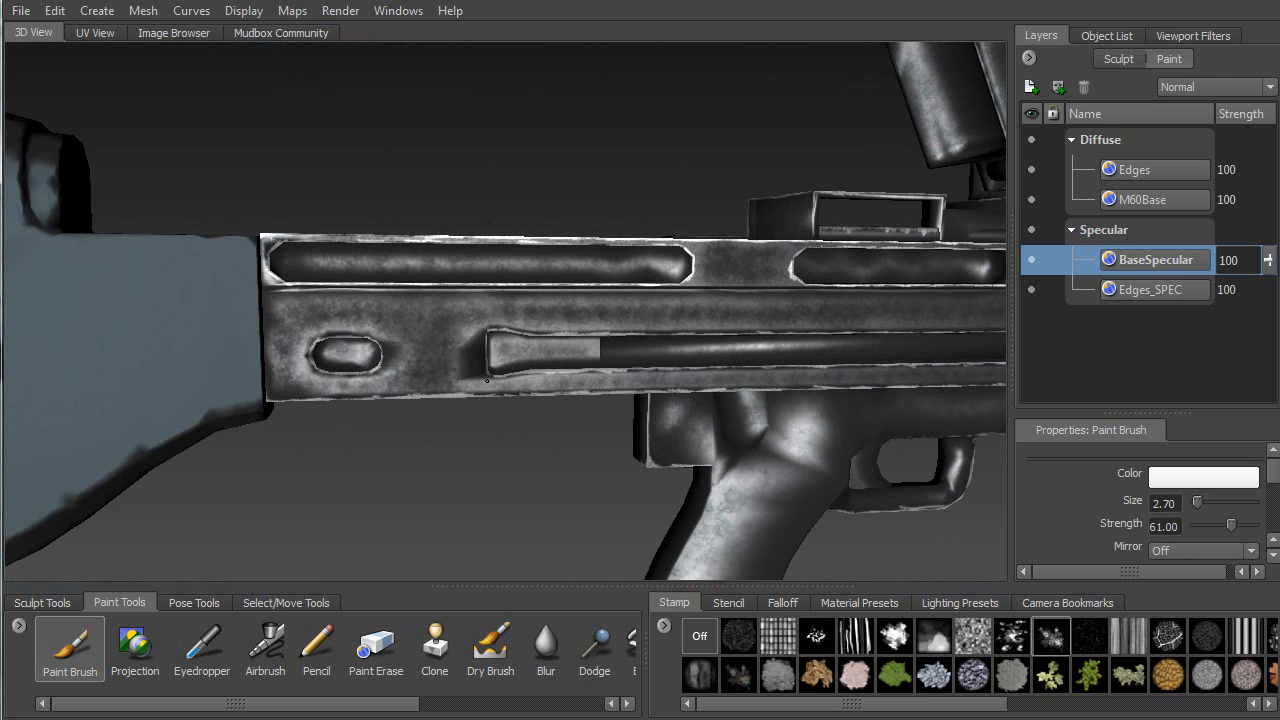
{"action": "left_click_drag", "start_coordinate": [371, 451], "coordinate": [428, 432], "text": "alt"}
{"action": "right_click_drag", "start_coordinate": [447, 443], "coordinate": [528, 418]}
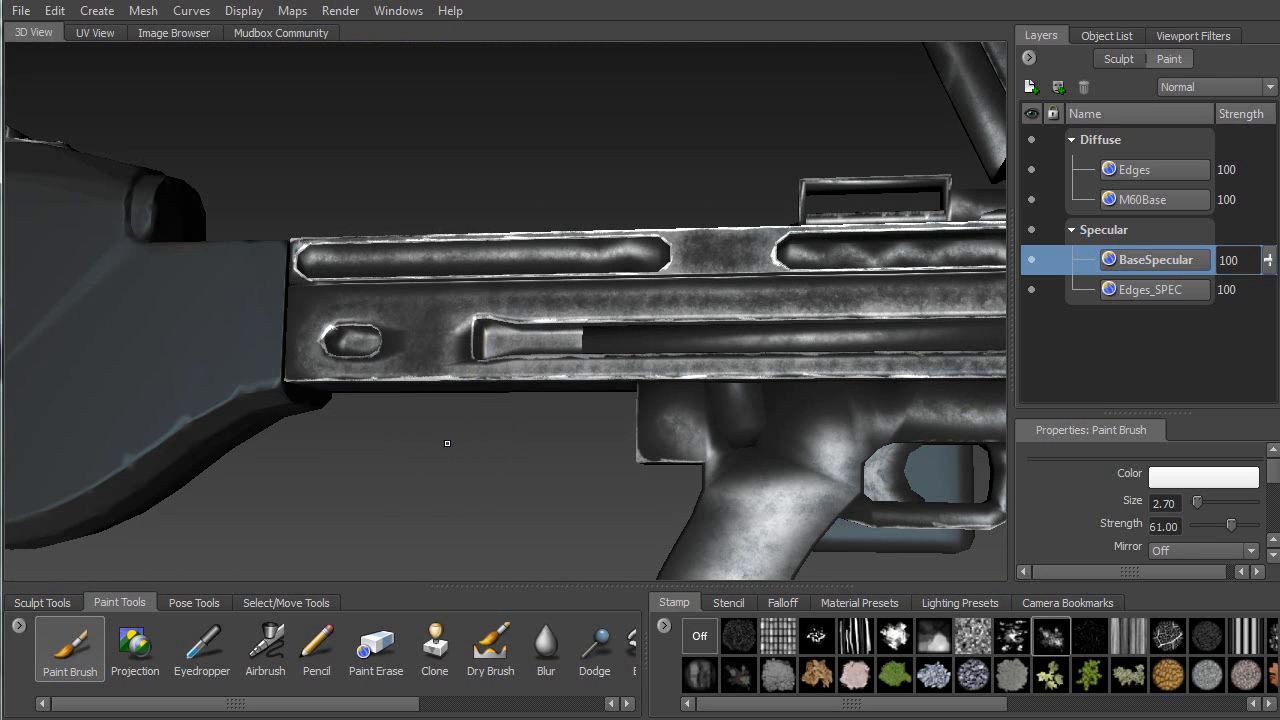
{"action": "mouse_move", "coordinate": [525, 365]}
{"action": "left_mouse_down", "text": "alt"}
{"action": "mouse_move", "coordinate": [472, 358]}
{"action": "mouse_move", "coordinate": [498, 345]}
{"action": "mouse_move", "coordinate": [672, 392]}
{"action": "mouse_move", "coordinate": [826, 312]}
{"action": "left_mouse_up", "text": "alt"}
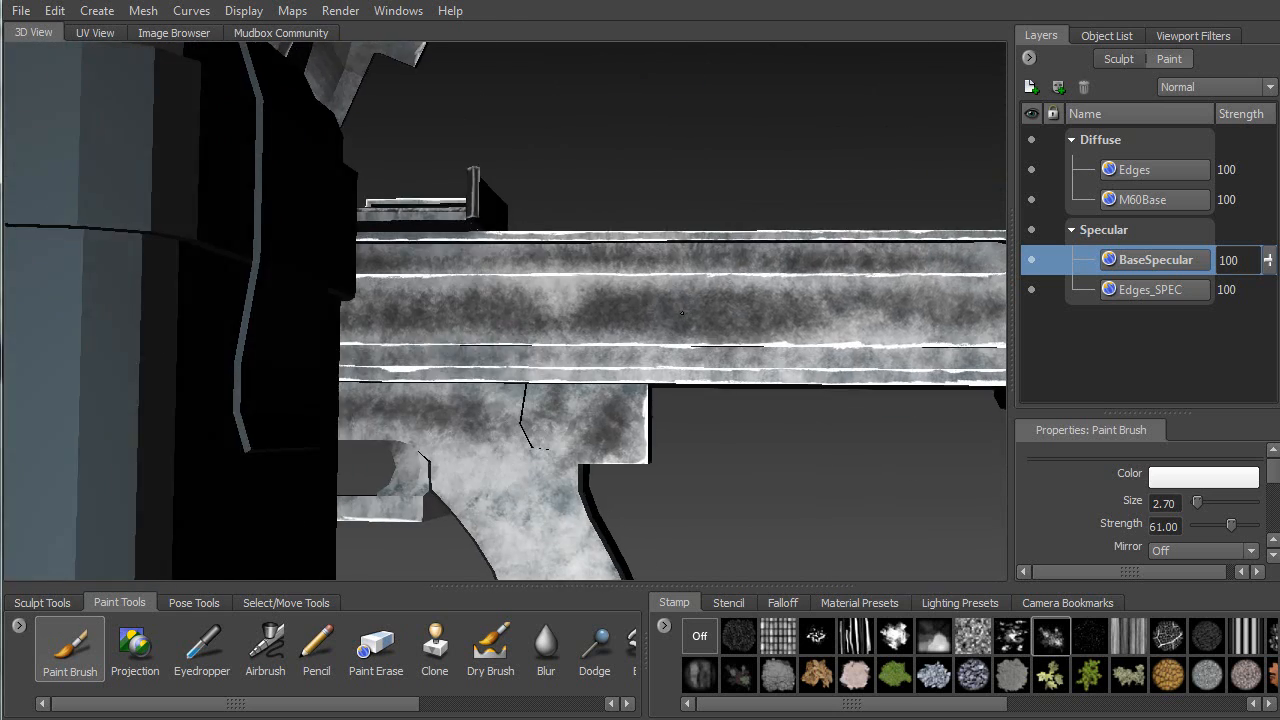
{"action": "middle_click_drag", "start_coordinate": [574, 295], "coordinate": [340, 275], "text": "alt"}
{"action": "mouse_move", "coordinate": [340, 275]}
{"action": "left_mouse_down", "text": "alt"}
{"action": "mouse_move", "coordinate": [390, 243]}
{"action": "mouse_move", "coordinate": [377, 300]}
{"action": "left_mouse_up", "text": "alt"}
{"action": "middle_click_drag", "start_coordinate": [397, 283], "coordinate": [526, 274], "text": "alt"}
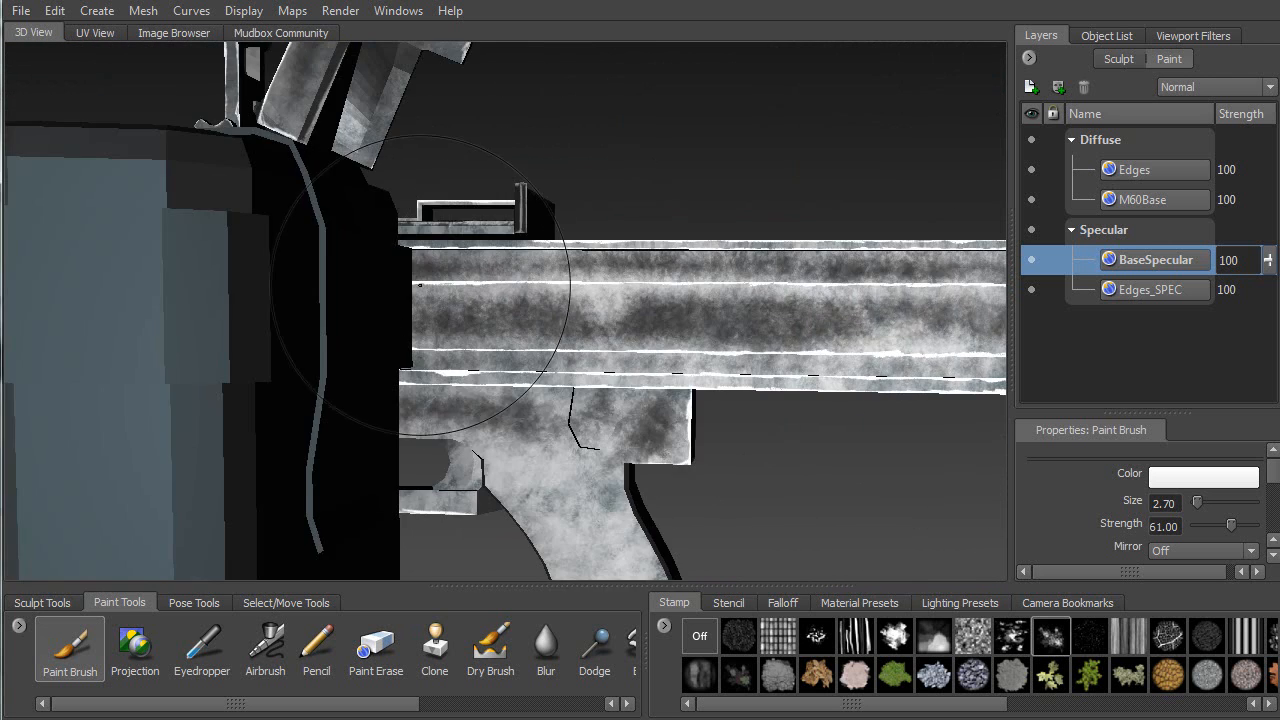
Examine the specular texture on the handguard, the barrels and their clamps, and the receiver around the trigger guard
{"action": "left_click_drag", "start_coordinate": [526, 274], "coordinate": [474, 308], "text": "alt"}
{"action": "middle_click_drag", "start_coordinate": [474, 308], "coordinate": [590, 300], "text": "alt"}
{"action": "left_click_drag", "start_coordinate": [446, 292], "coordinate": [415, 291], "text": "alt"}
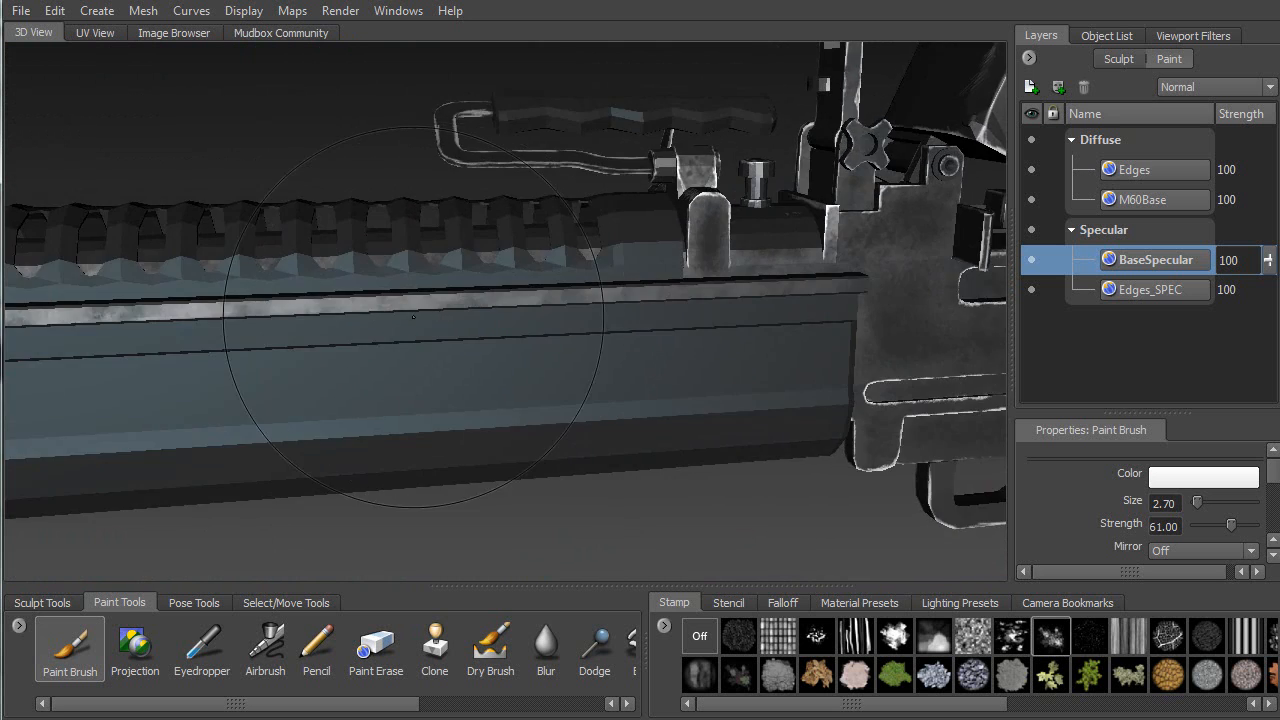
{"action": "middle_click_drag", "start_coordinate": [415, 291], "coordinate": [643, 323], "text": "alt"}
{"action": "left_click_drag", "start_coordinate": [643, 323], "coordinate": [603, 330], "text": "alt"}
{"action": "middle_click_drag", "start_coordinate": [603, 330], "coordinate": [880, 285], "text": "alt"}
{"action": "left_click_drag", "start_coordinate": [404, 360], "coordinate": [377, 340], "text": "alt"}
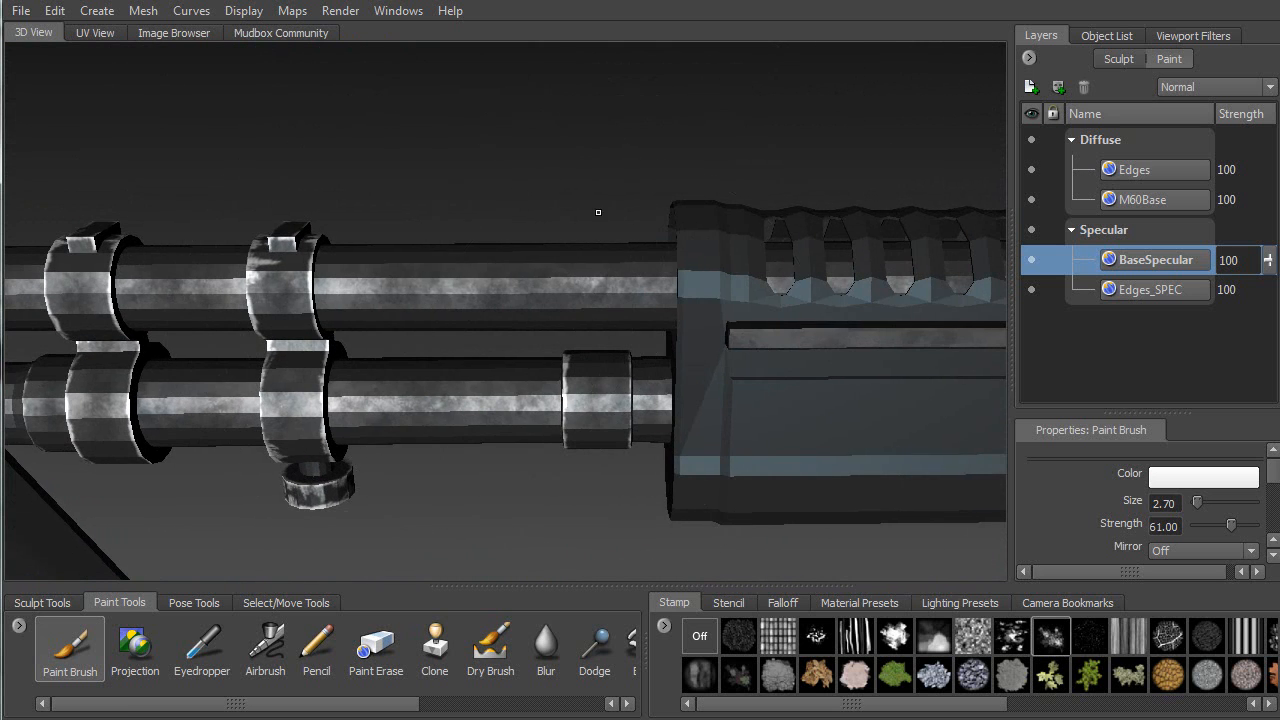
{"action": "middle_click_drag", "start_coordinate": [680, 168], "coordinate": [198, 168], "text": "alt"}
{"action": "middle_click_drag", "start_coordinate": [640, 195], "coordinate": [210, 170], "text": "alt"}
{"action": "mouse_move", "coordinate": [560, 300]}
{"action": "left_mouse_down", "text": "alt"}
{"action": "mouse_move", "coordinate": [400, 262]}
{"action": "mouse_move", "coordinate": [483, 289]}
{"action": "mouse_move", "coordinate": [530, 362]}
{"action": "mouse_move", "coordinate": [588, 278]}
{"action": "left_mouse_up", "text": "alt"}
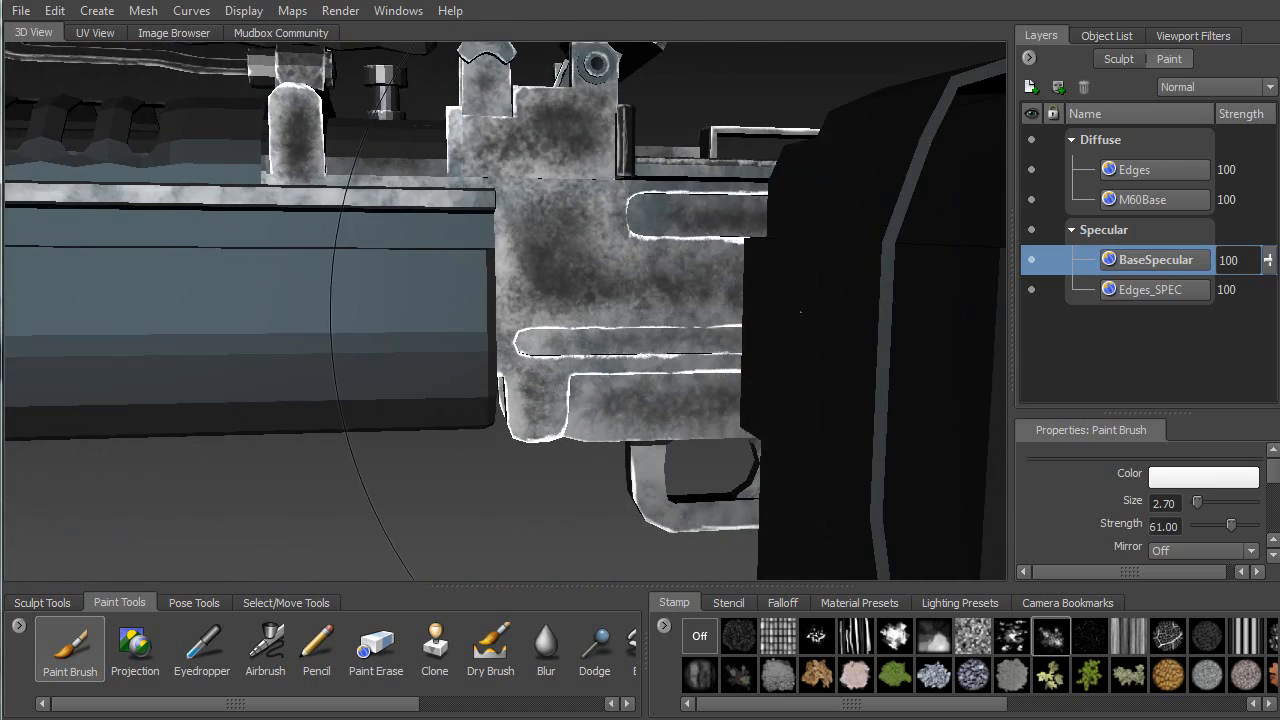
{"action": "left_click_drag", "start_coordinate": [717, 325], "coordinate": [177, 247], "text": "alt"}
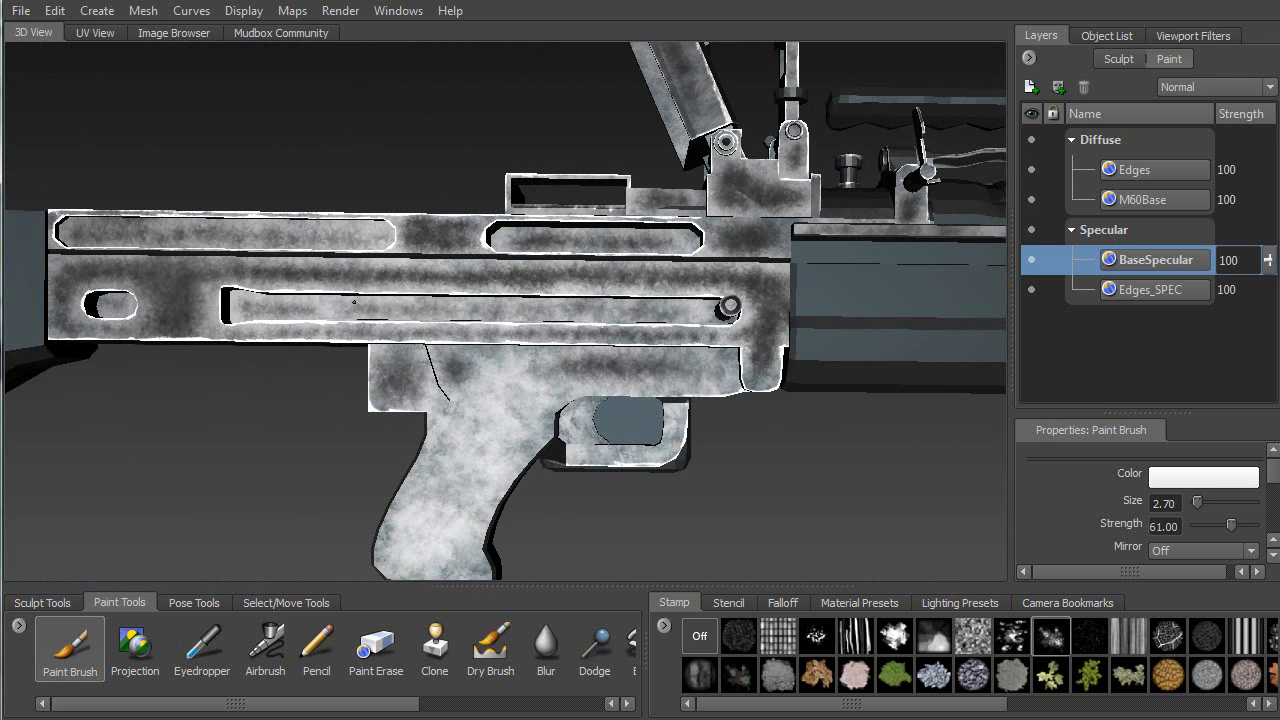
Inspect the base specular detail around the receiver's side slots and grooves up close
{"action": "left_click_drag", "start_coordinate": [287, 306], "coordinate": [631, 312]}
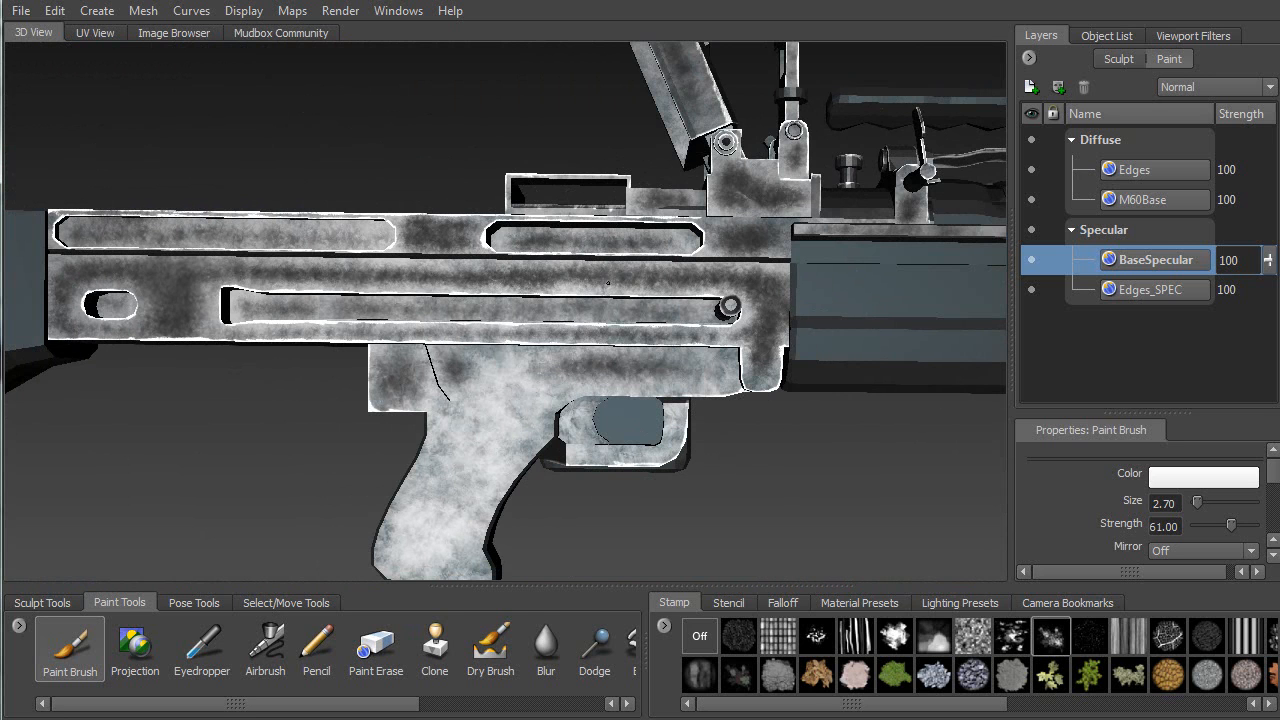
{"action": "mouse_move", "coordinate": [429, 271]}
{"action": "left_mouse_down"}
{"action": "mouse_move", "coordinate": [510, 274]}
{"action": "mouse_move", "coordinate": [235, 273]}
{"action": "mouse_move", "coordinate": [246, 295]}
{"action": "left_mouse_up"}
{"action": "middle_click_drag", "start_coordinate": [215, 264], "coordinate": [425, 338], "text": "alt"}
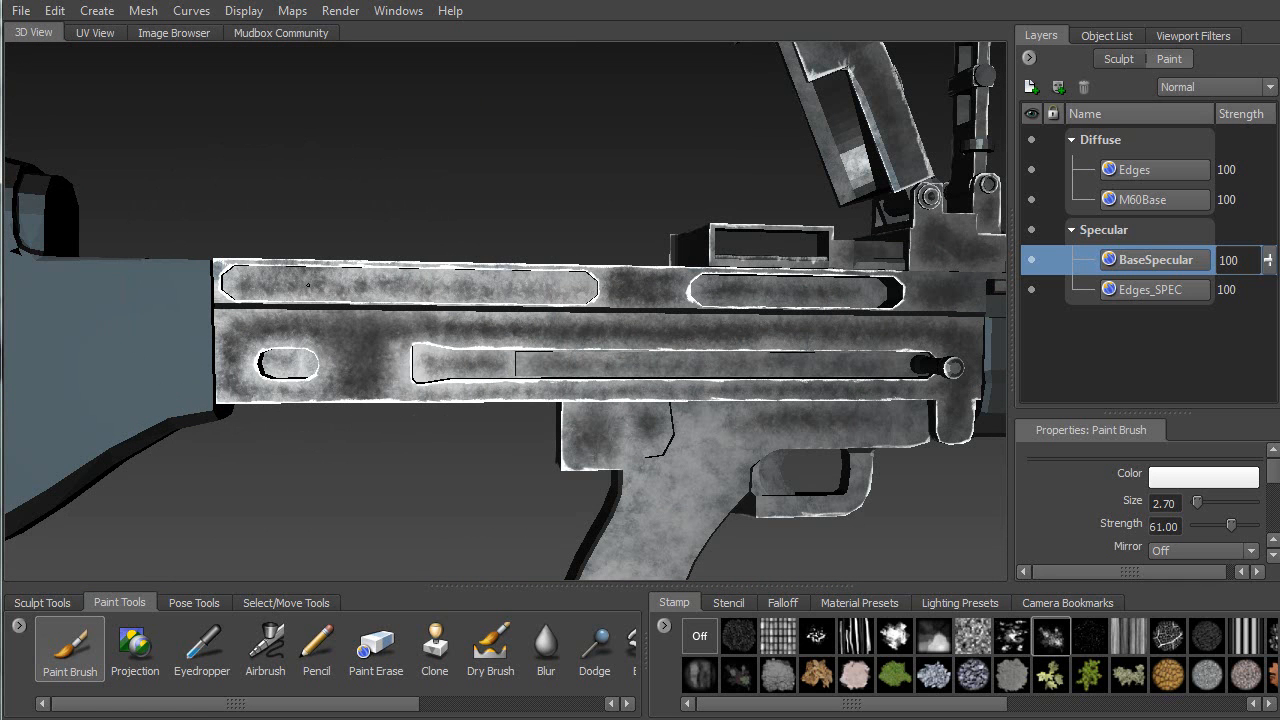
{"action": "left_click_drag", "start_coordinate": [394, 285], "coordinate": [560, 287]}
{"action": "mouse_move", "coordinate": [747, 296]}
{"action": "middle_mouse_down", "text": "alt"}
{"action": "mouse_move", "coordinate": [692, 313]}
{"action": "mouse_move", "coordinate": [402, 329]}
{"action": "mouse_move", "coordinate": [572, 209]}
{"action": "middle_mouse_up", "text": "alt"}
{"action": "right_click_drag", "start_coordinate": [572, 209], "coordinate": [347, 257], "text": "alt"}
{"action": "middle_click_drag", "start_coordinate": [347, 257], "coordinate": [427, 335], "text": "alt"}
{"action": "left_click_drag", "start_coordinate": [402, 328], "coordinate": [383, 317], "text": "alt"}
Shrink the paint brush to size 0.14, review its stamp and spacing options, and raise its strength
{"action": "key", "text": "b"}
{"action": "mouse_move", "coordinate": [511, 241]}
{"action": "left_mouse_down"}
{"action": "mouse_move", "coordinate": [410, 241]}
{"action": "mouse_move", "coordinate": [470, 241]}
{"action": "mouse_move", "coordinate": [440, 241]}
{"action": "left_mouse_up"}
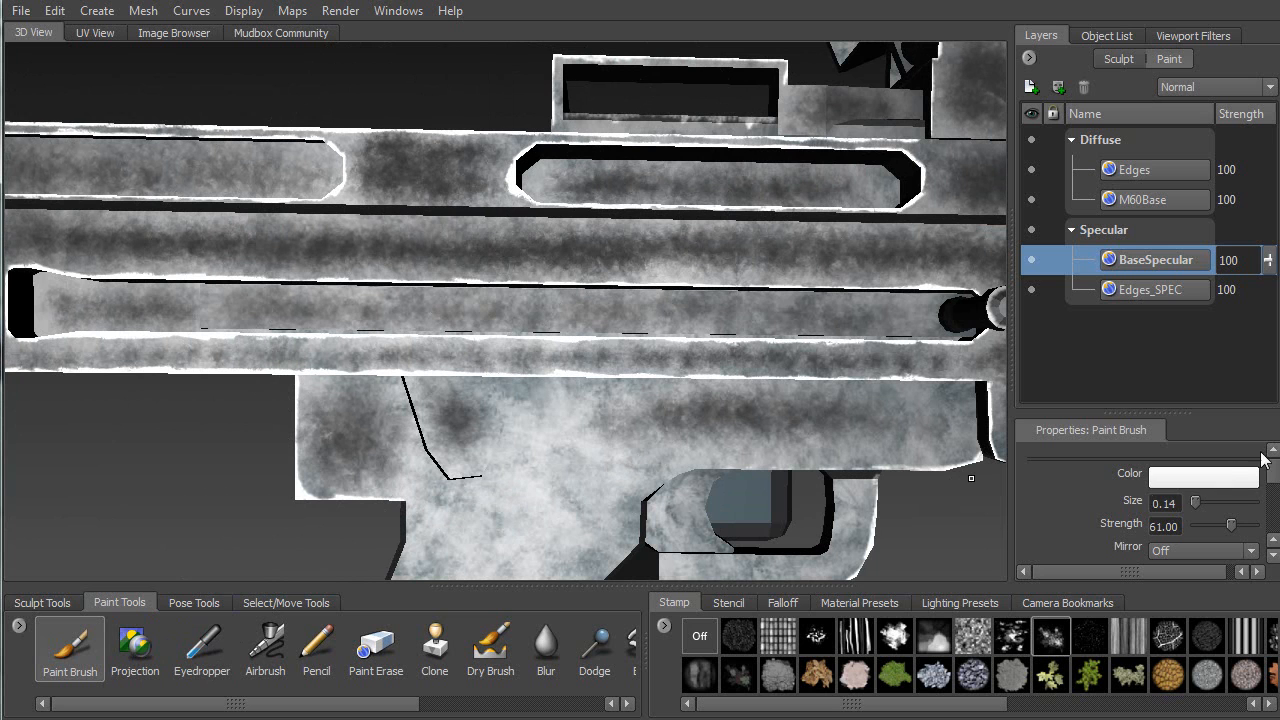
{"action": "scroll", "coordinate": [1200, 490], "scroll_direction": "down", "scroll_amount": 5}
{"action": "scroll", "coordinate": [1160, 510], "scroll_direction": "up", "scroll_amount": 2}
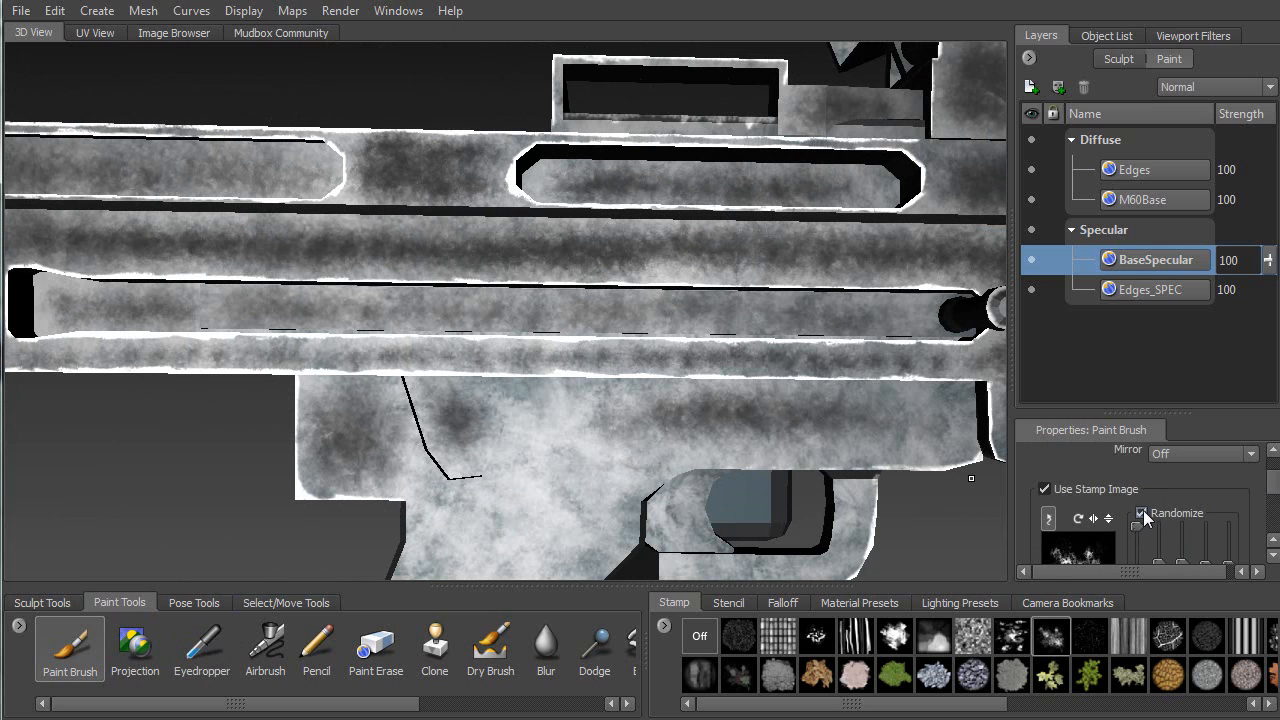
{"action": "scroll", "coordinate": [1150, 505], "scroll_direction": "down", "scroll_amount": 5}
{"action": "scroll", "coordinate": [1150, 500], "scroll_direction": "up", "scroll_amount": 3}
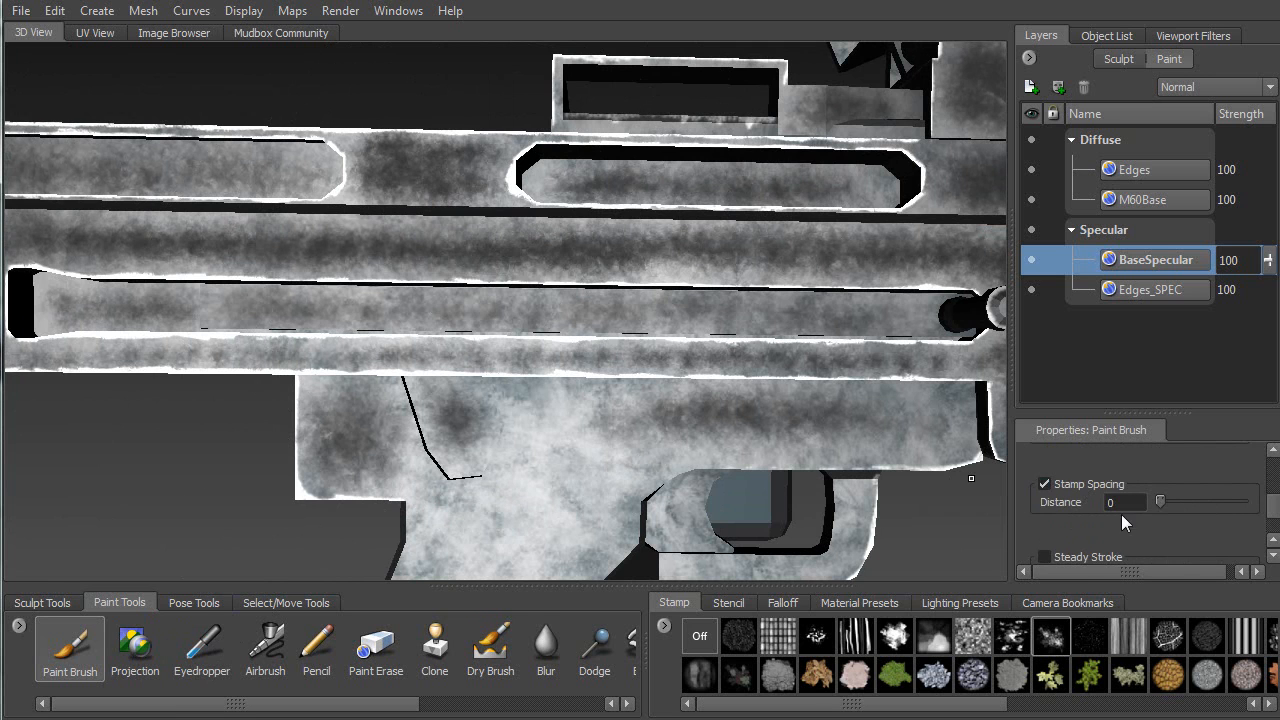
{"action": "scroll", "coordinate": [1274, 515], "scroll_direction": "up", "scroll_amount": 2}
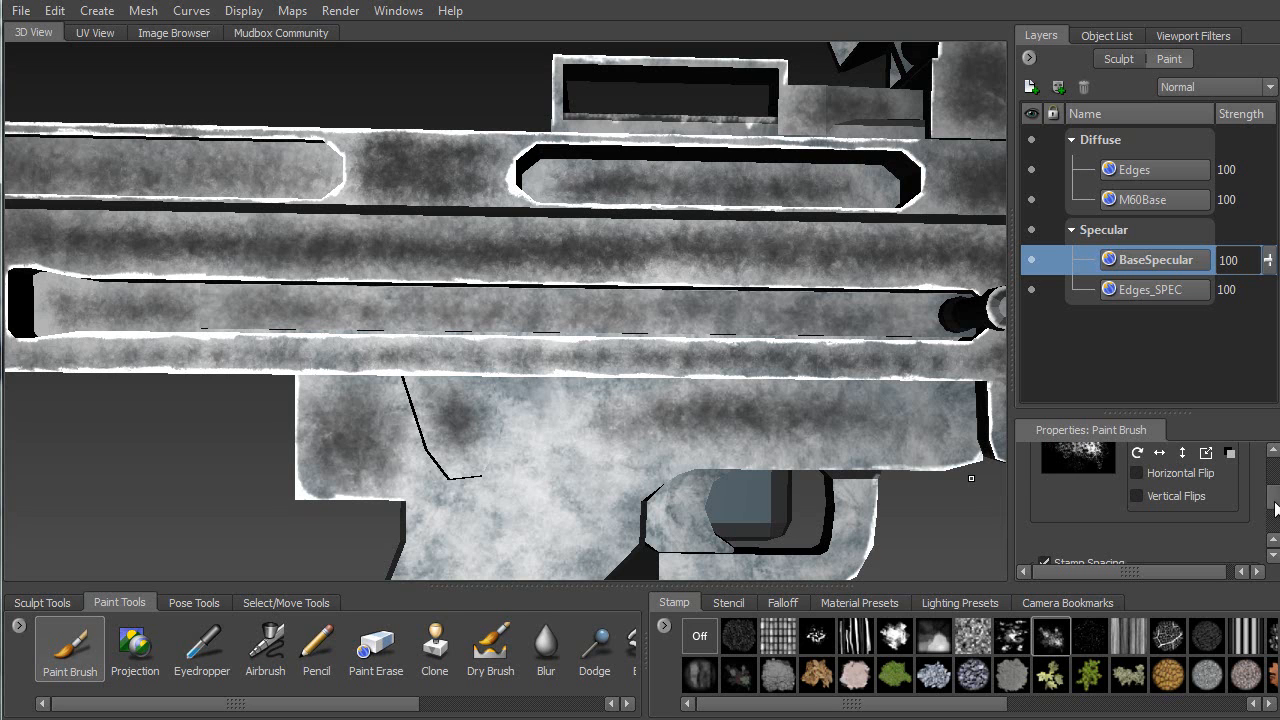
{"action": "scroll", "coordinate": [1274, 505], "scroll_direction": "up", "scroll_amount": 3}
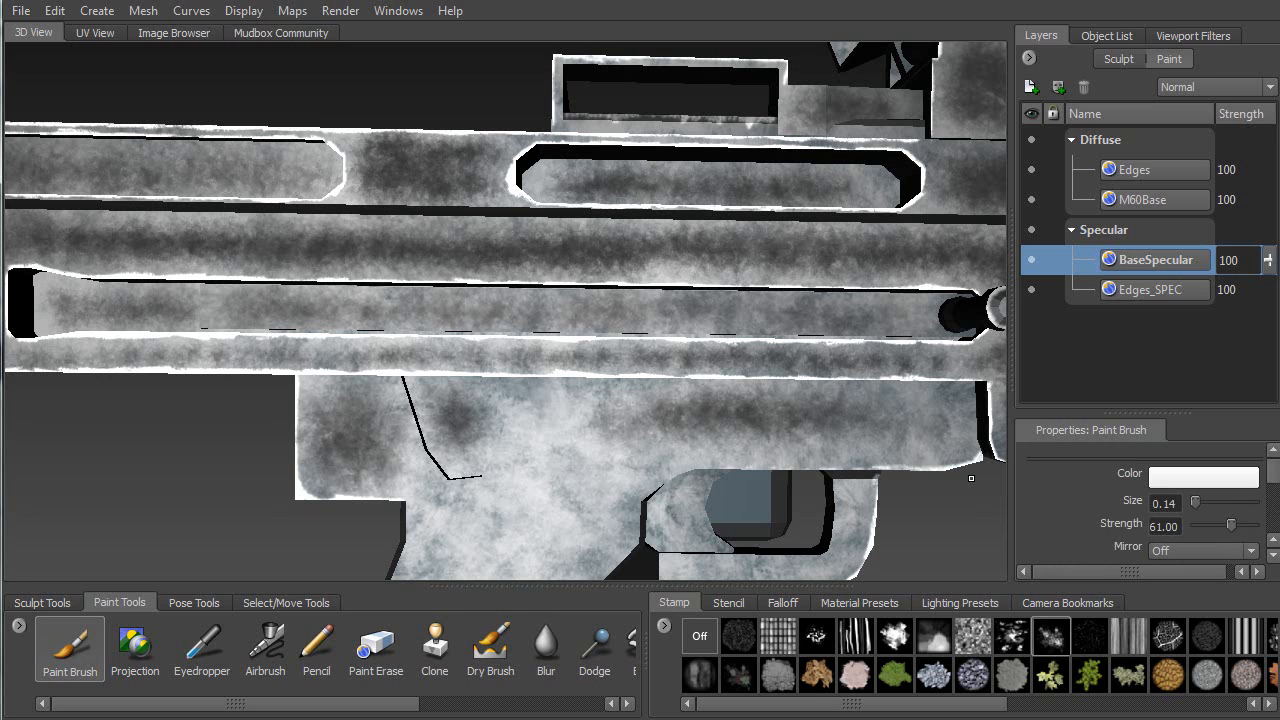
{"action": "left_click_drag", "start_coordinate": [1233, 527], "coordinate": [1256, 526]}
{"action": "scroll", "coordinate": [1150, 506], "scroll_direction": "down", "scroll_amount": 4}
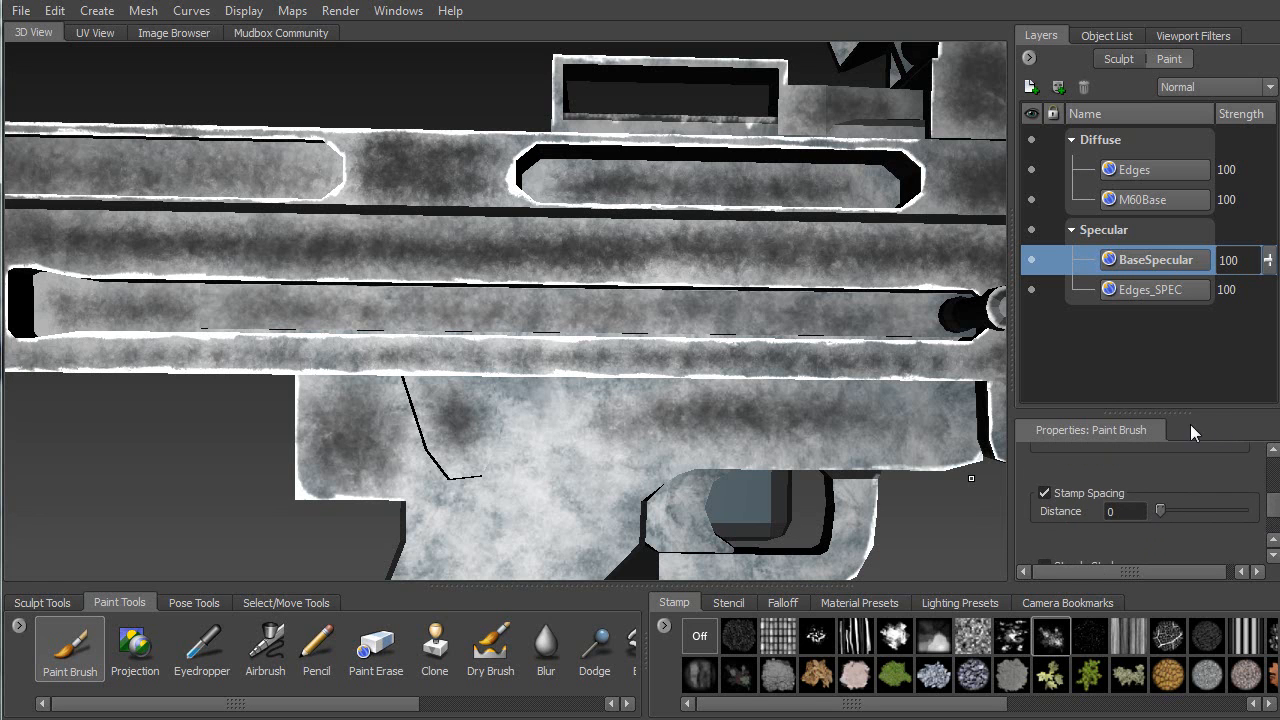
Create a 2048 Specular paint layer named Scratches and paint a few thin scratches across the receiver's side
{"action": "left_click_drag", "start_coordinate": [574, 409], "coordinate": [579, 409]}
{"action": "left_click", "coordinate": [1030, 87]}
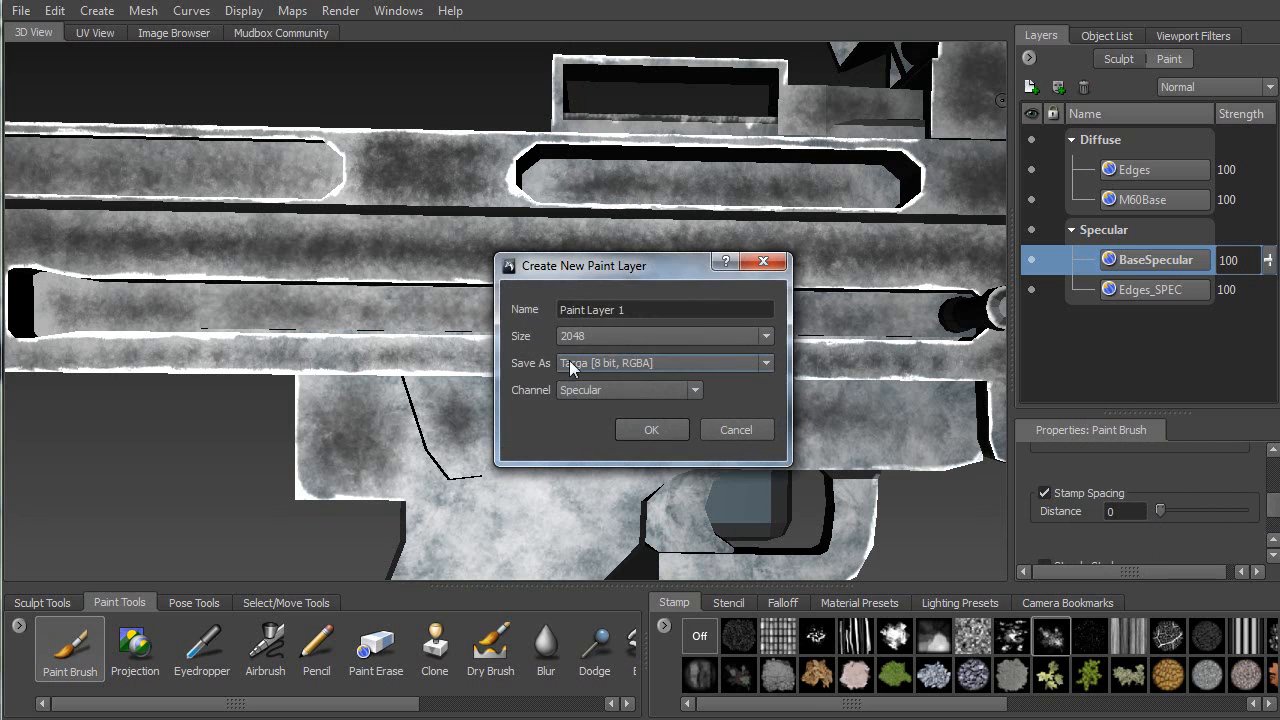
{"action": "type", "text": "S"}
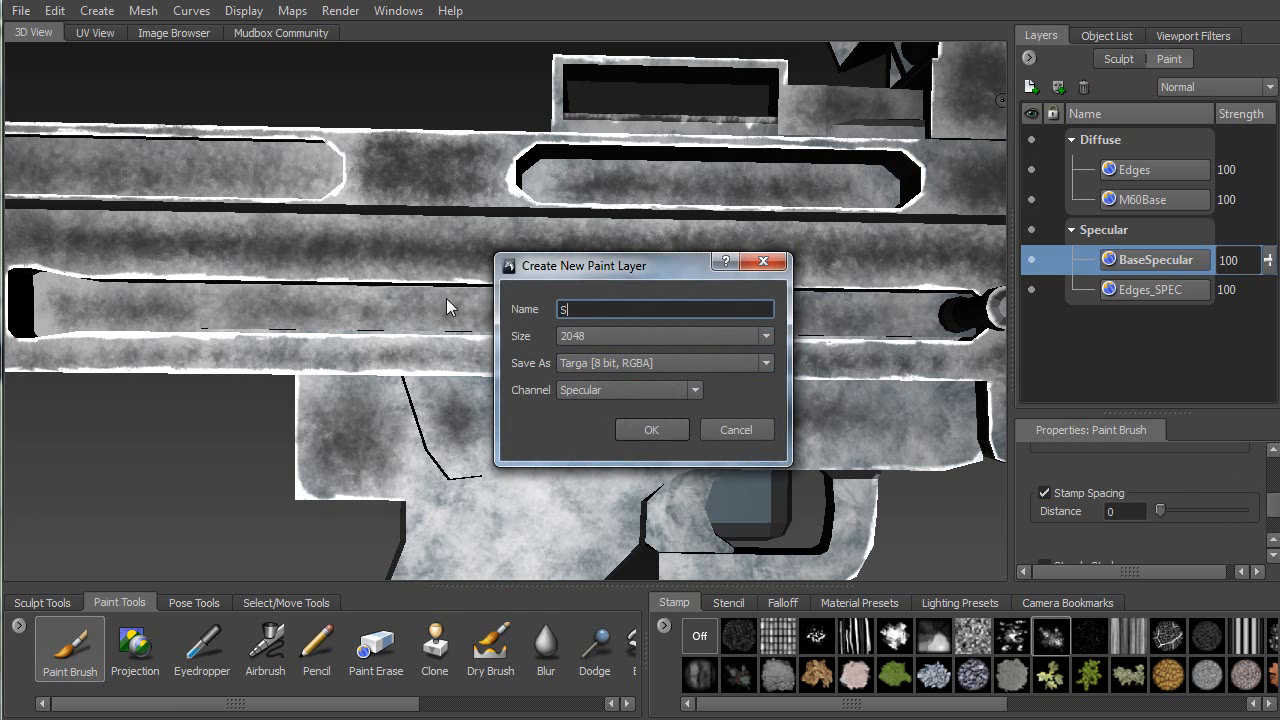
{"action": "type", "text": "cratches"}
{"action": "key", "text": "Return"}
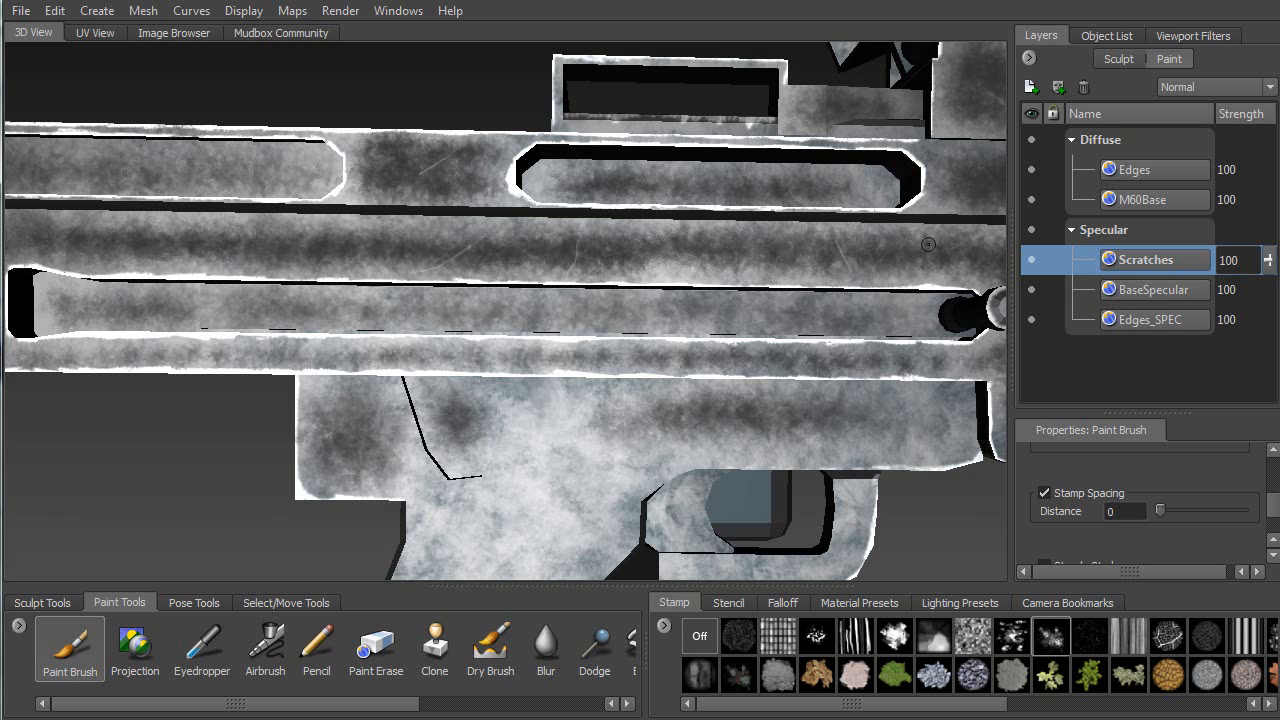
Paint thin diagonal scratches along the receiver's long narrow strip that ends at the stock
{"action": "middle_click_drag", "start_coordinate": [854, 245], "coordinate": [560, 232], "text": "alt"}
{"action": "left_click_drag", "start_coordinate": [560, 232], "coordinate": [440, 270], "text": "alt"}
{"action": "middle_click_drag", "start_coordinate": [440, 270], "coordinate": [720, 380], "text": "alt"}
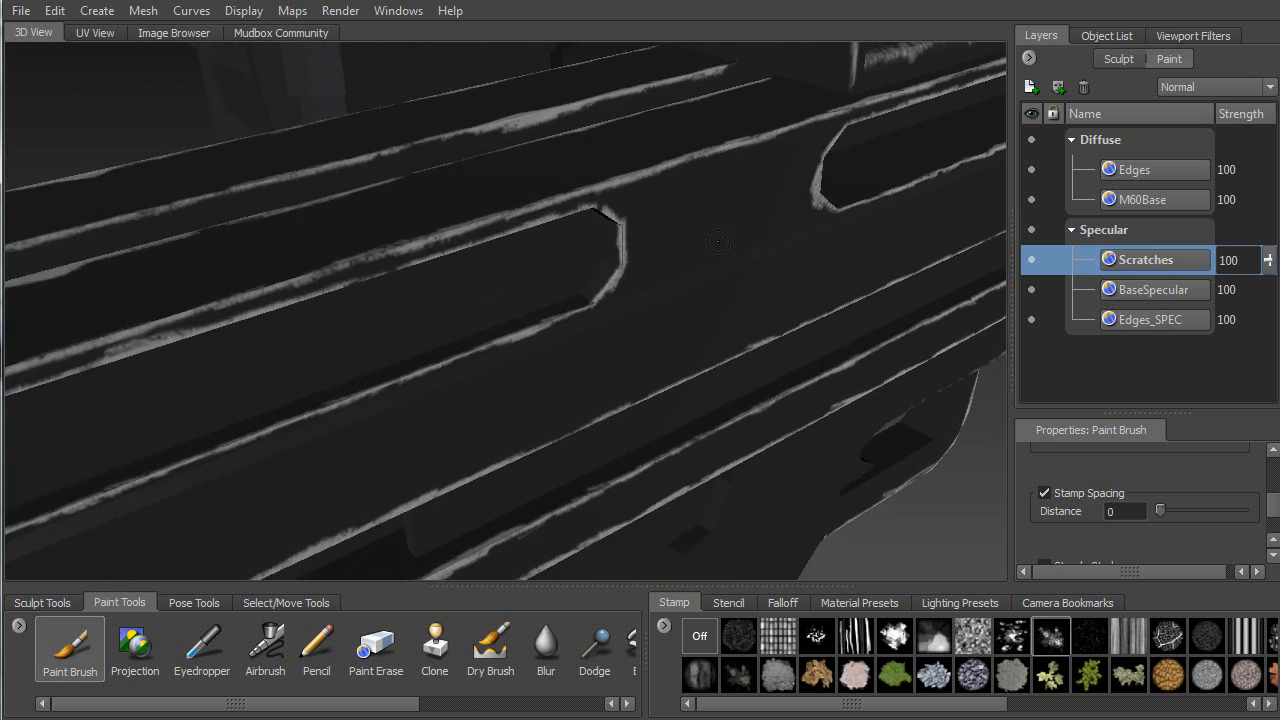
{"action": "left_click_drag", "start_coordinate": [720, 380], "coordinate": [679, 350], "text": "alt"}
{"action": "middle_click_drag", "start_coordinate": [679, 350], "coordinate": [900, 110], "text": "alt"}
{"action": "left_click_drag", "start_coordinate": [640, 290], "coordinate": [619, 255], "text": "alt"}
{"action": "left_click_drag", "start_coordinate": [538, 360], "coordinate": [609, 282]}
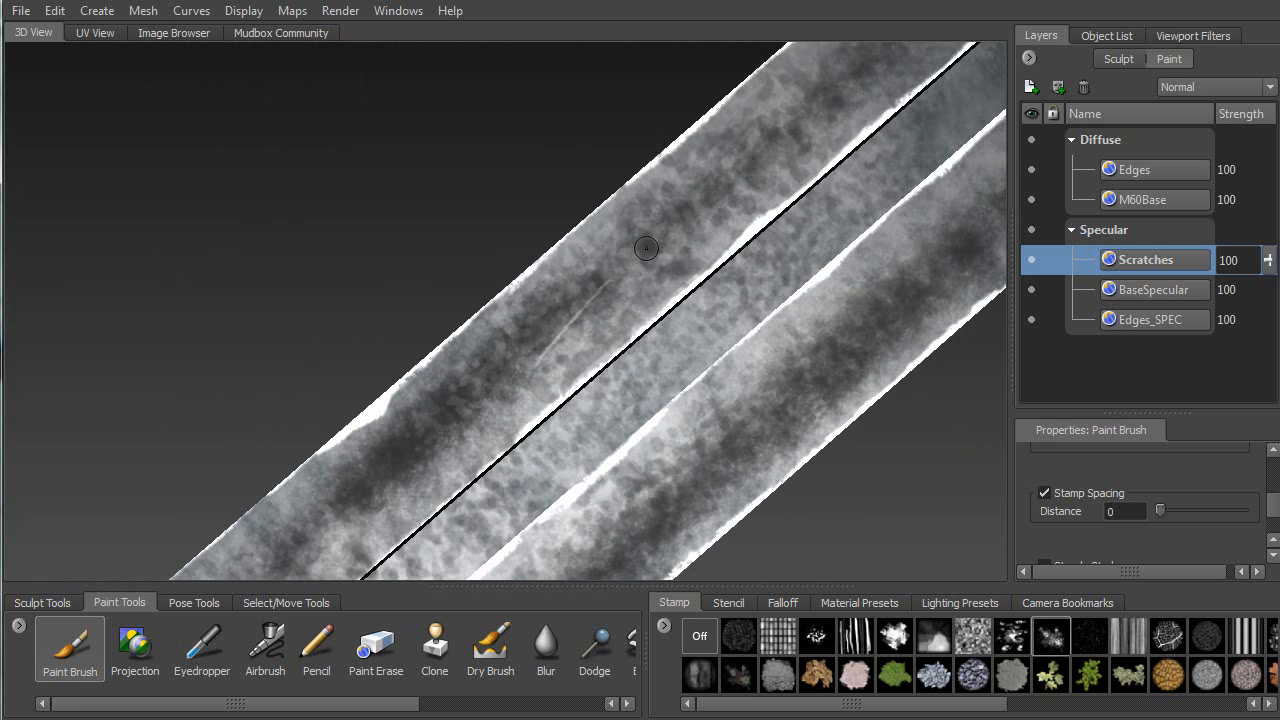
{"action": "left_click_drag", "start_coordinate": [733, 204], "coordinate": [742, 202]}
{"action": "mouse_move", "coordinate": [391, 468]}
{"action": "left_mouse_down"}
{"action": "mouse_move", "coordinate": [428, 398]}
{"action": "mouse_move", "coordinate": [462, 383]}
{"action": "mouse_move", "coordinate": [464, 362]}
{"action": "left_mouse_up"}
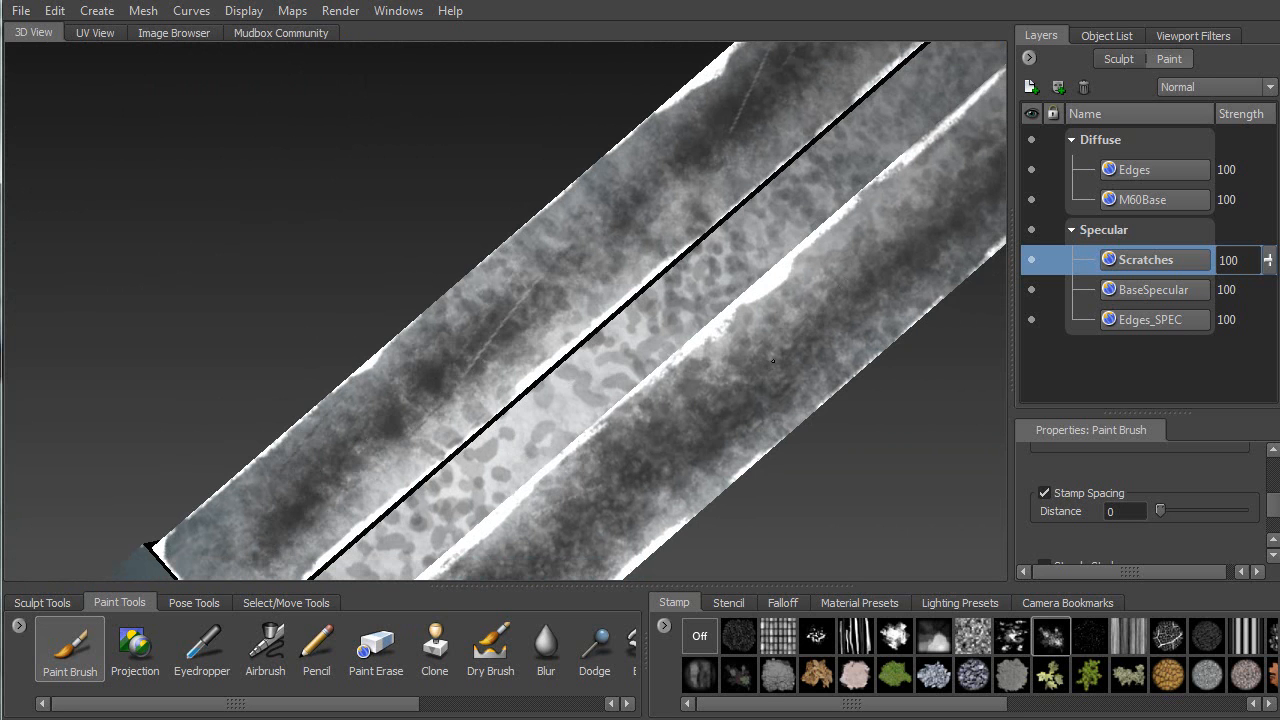
Paint a curved scratch between the short oval slot and the long slot, and a small hooked nick above the long slot
{"action": "left_click_drag", "start_coordinate": [698, 254], "coordinate": [560, 227], "text": "alt"}
{"action": "left_click_drag", "start_coordinate": [480, 235], "coordinate": [321, 135], "text": "alt"}
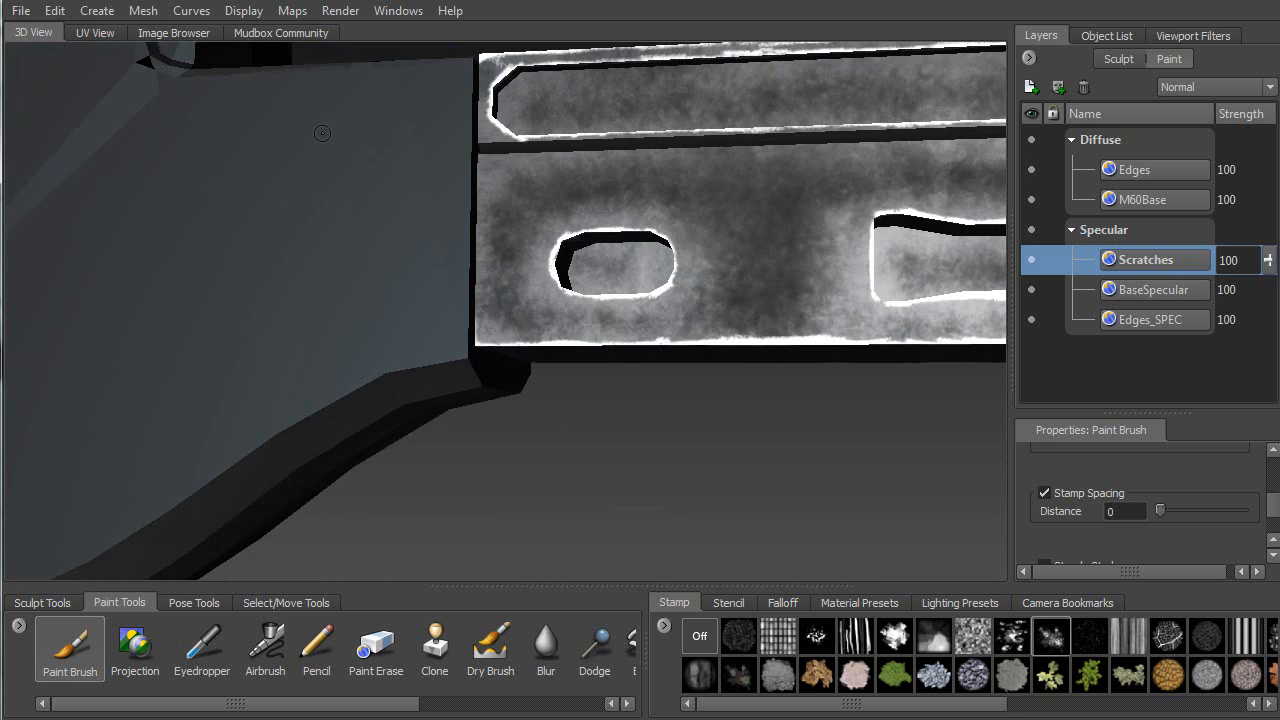
{"action": "middle_click_drag", "start_coordinate": [380, 174], "coordinate": [282, 205], "text": "alt"}
{"action": "right_click_drag", "start_coordinate": [282, 205], "coordinate": [551, 194], "text": "alt"}
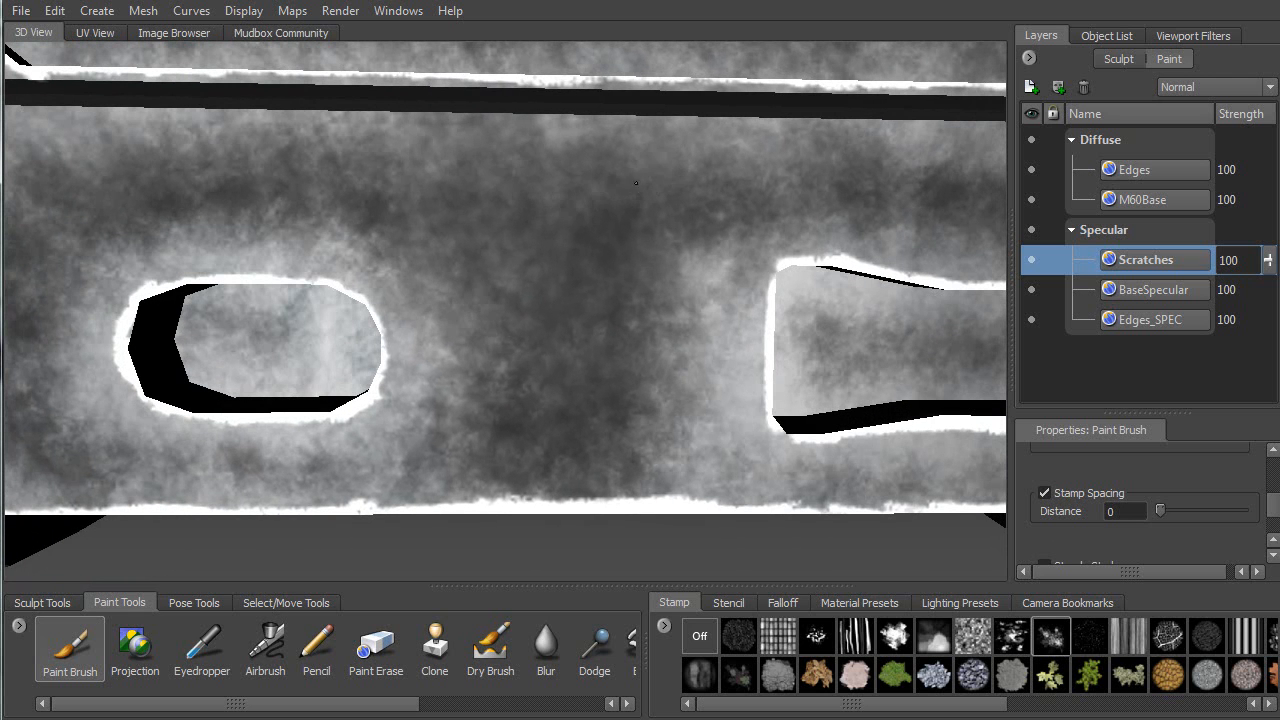
{"action": "left_click_drag", "start_coordinate": [535, 241], "coordinate": [538, 237]}
{"action": "left_click_drag", "start_coordinate": [567, 205], "coordinate": [530, 242]}
{"action": "middle_click_drag", "start_coordinate": [767, 128], "coordinate": [591, 240], "text": "alt"}
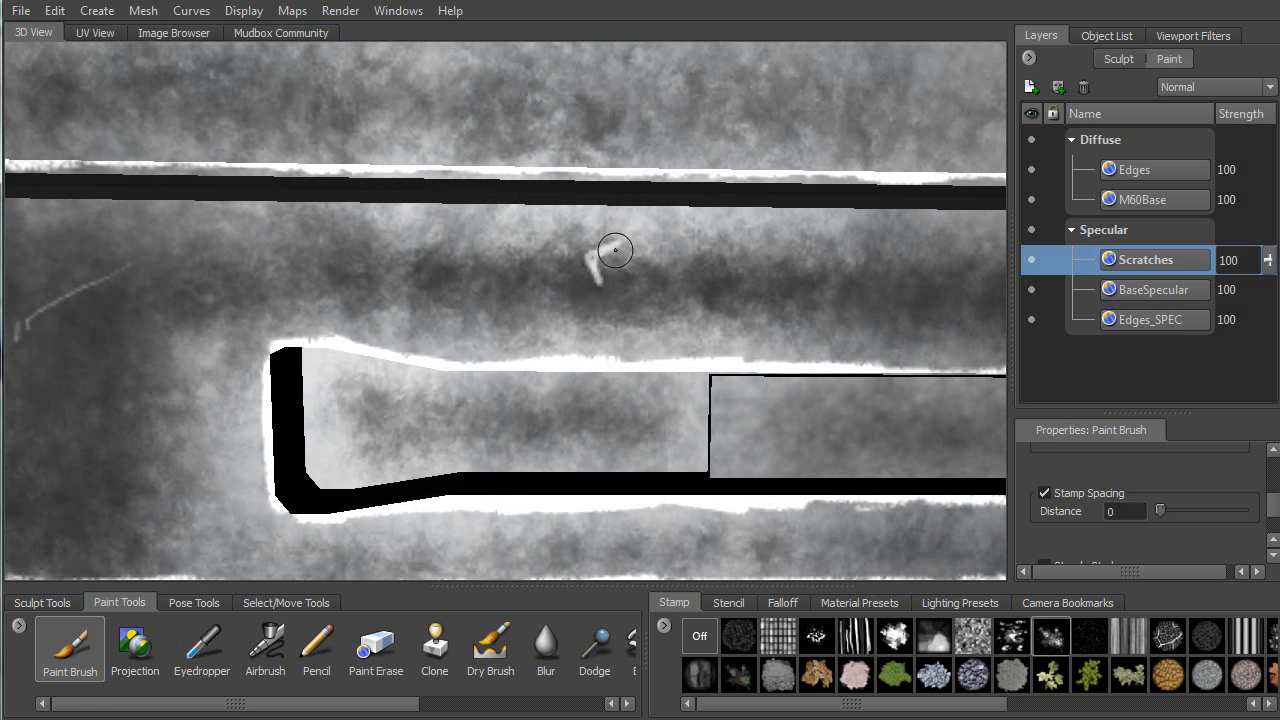
{"action": "mouse_move", "coordinate": [600, 275]}
{"action": "left_mouse_down"}
{"action": "mouse_move", "coordinate": [590, 262]}
{"action": "mouse_move", "coordinate": [613, 284]}
{"action": "left_mouse_up"}
Paint three roughly parallel diagonal scratches on the dark band above the receiver's long slot
{"action": "middle_click_drag", "start_coordinate": [696, 282], "coordinate": [563, 226], "text": "alt"}
{"action": "middle_click_drag", "start_coordinate": [657, 220], "coordinate": [550, 268], "text": "alt"}
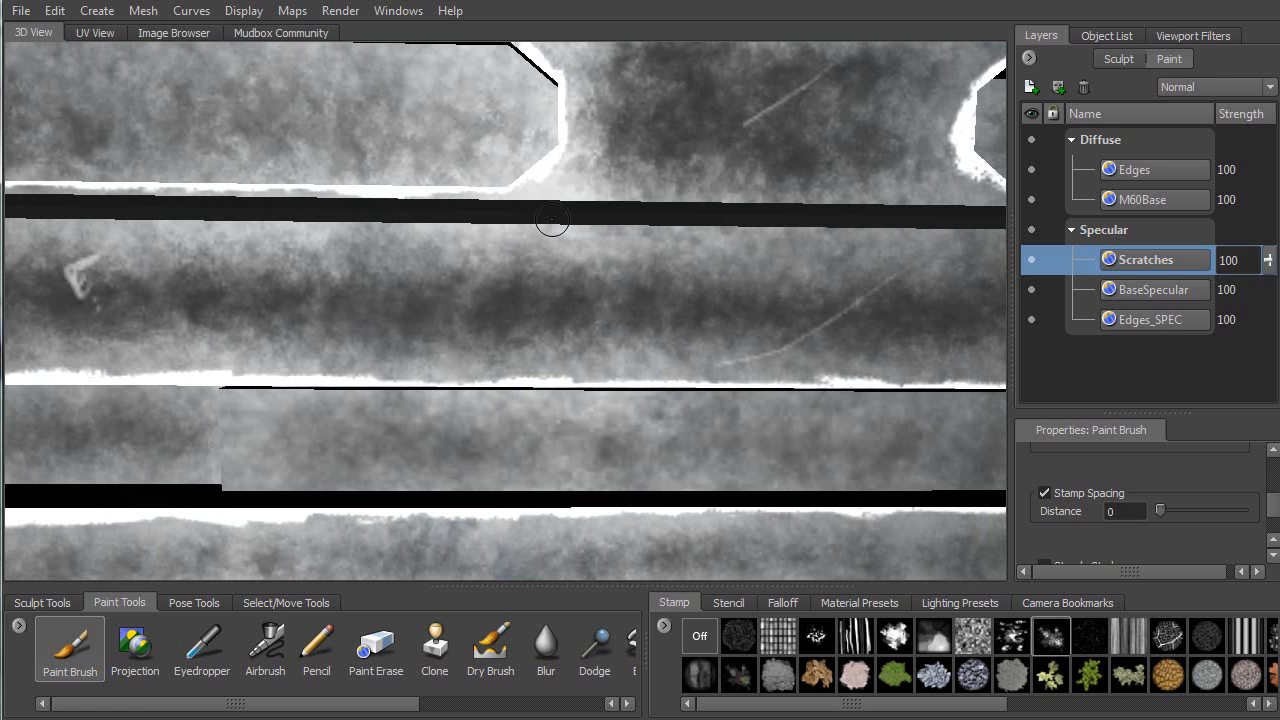
{"action": "left_click_drag", "start_coordinate": [411, 292], "coordinate": [396, 306]}
{"action": "left_click_drag", "start_coordinate": [533, 252], "coordinate": [452, 312]}
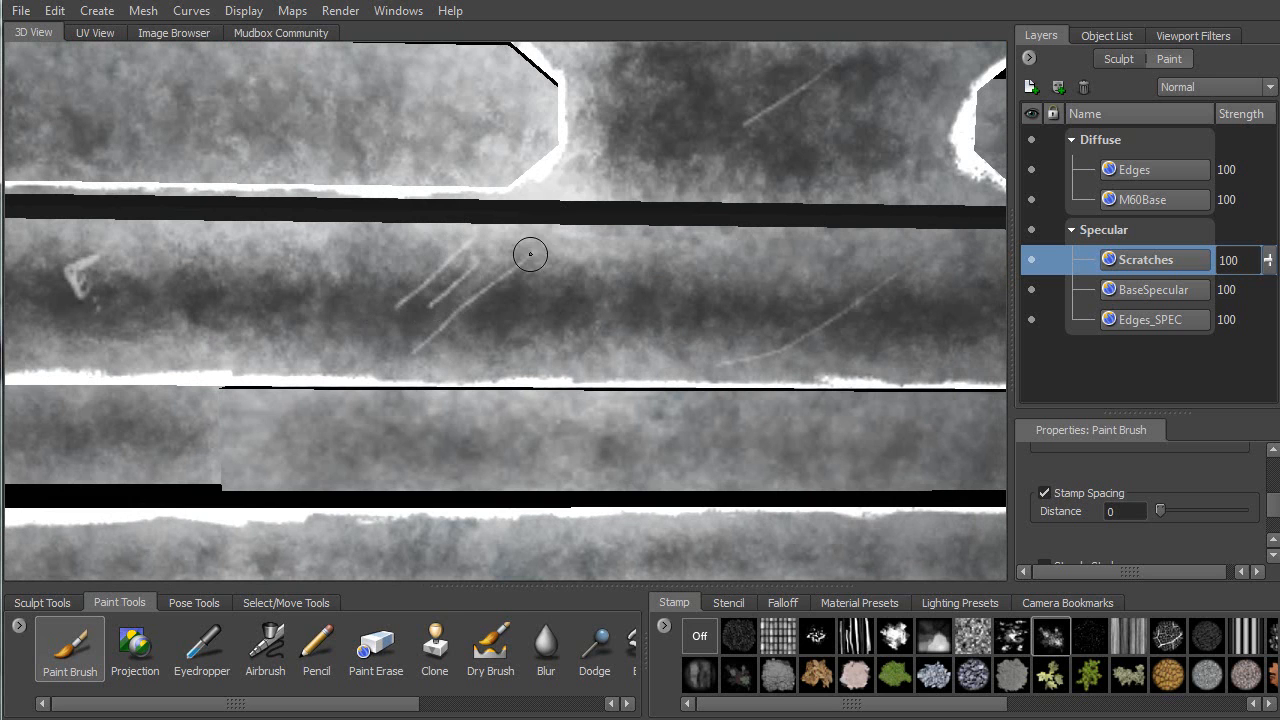
Paint three curved, roughly parallel scratches on the recessed bar inside the receiver's long slot
{"action": "middle_click_drag", "start_coordinate": [323, 293], "coordinate": [309, 331], "text": "alt"}
{"action": "middle_click_drag", "start_coordinate": [435, 318], "coordinate": [268, 212], "text": "alt"}
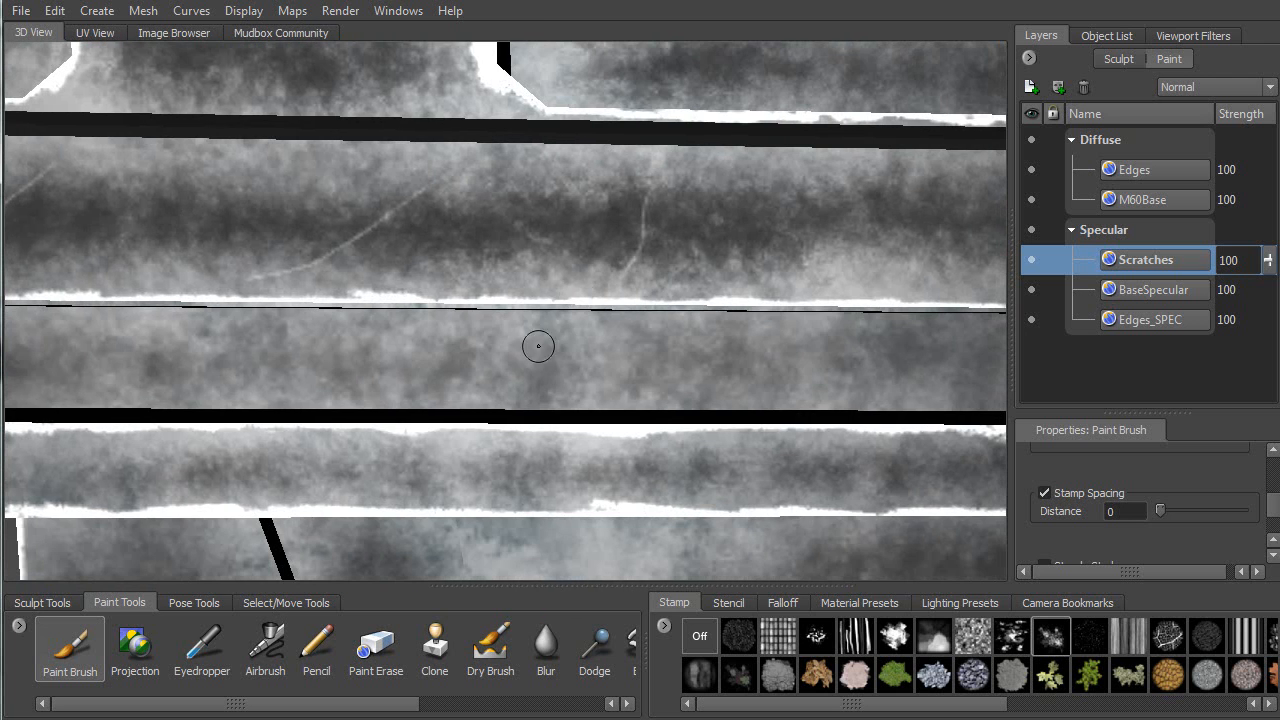
{"action": "middle_click_drag", "start_coordinate": [526, 308], "coordinate": [365, 268], "text": "alt"}
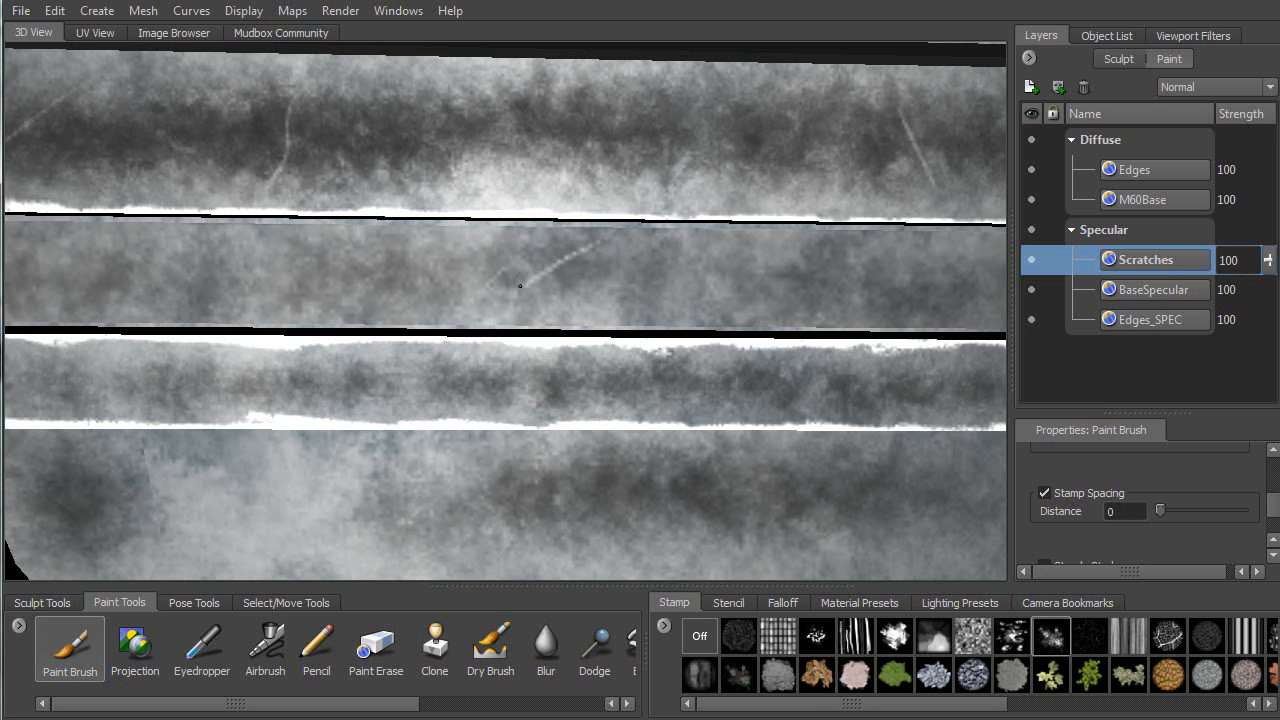
{"action": "left_click_drag", "start_coordinate": [619, 270], "coordinate": [565, 292]}
{"action": "left_click_drag", "start_coordinate": [531, 243], "coordinate": [492, 276]}
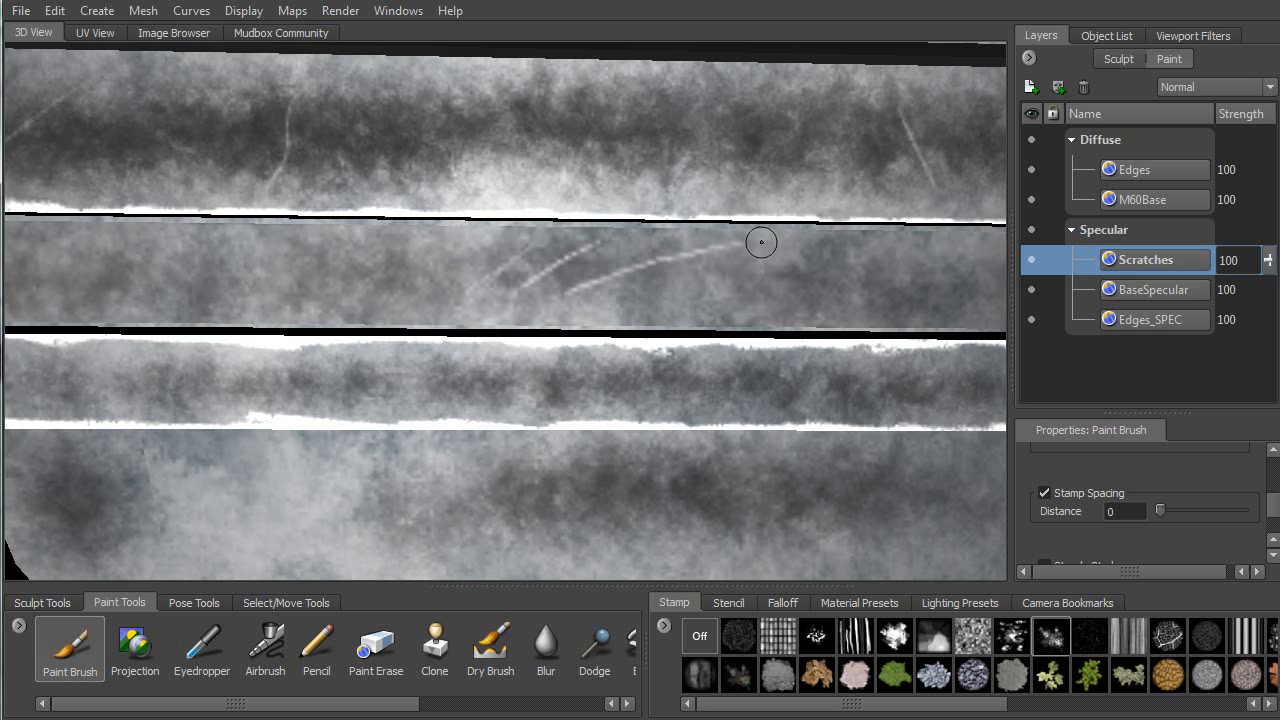
Paint short diagonal scratches, small nicks and a longer nearly horizontal scratch across the dark patches above the trigger guard
{"action": "middle_click_drag", "start_coordinate": [494, 464], "coordinate": [490, 245], "text": "alt"}
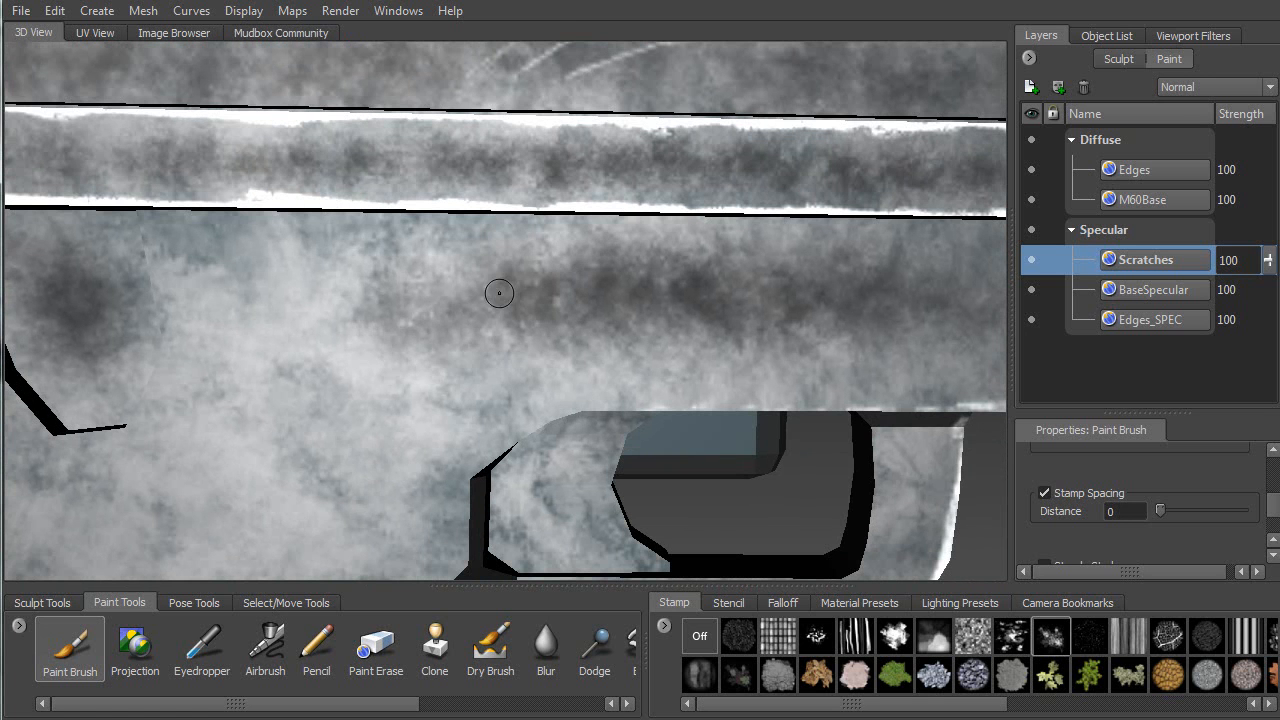
{"action": "left_click_drag", "start_coordinate": [420, 328], "coordinate": [510, 285]}
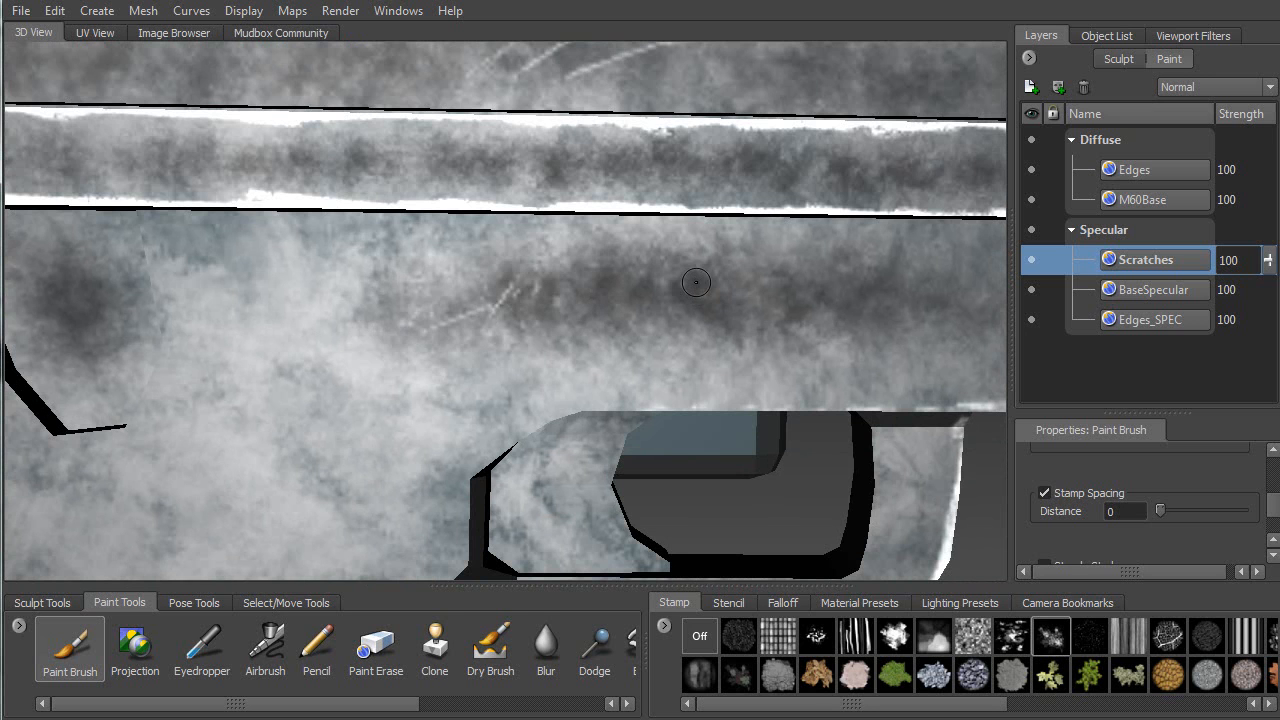
{"action": "left_click_drag", "start_coordinate": [718, 274], "coordinate": [716, 280]}
{"action": "left_click_drag", "start_coordinate": [774, 244], "coordinate": [738, 288]}
{"action": "left_click_drag", "start_coordinate": [875, 251], "coordinate": [766, 269]}
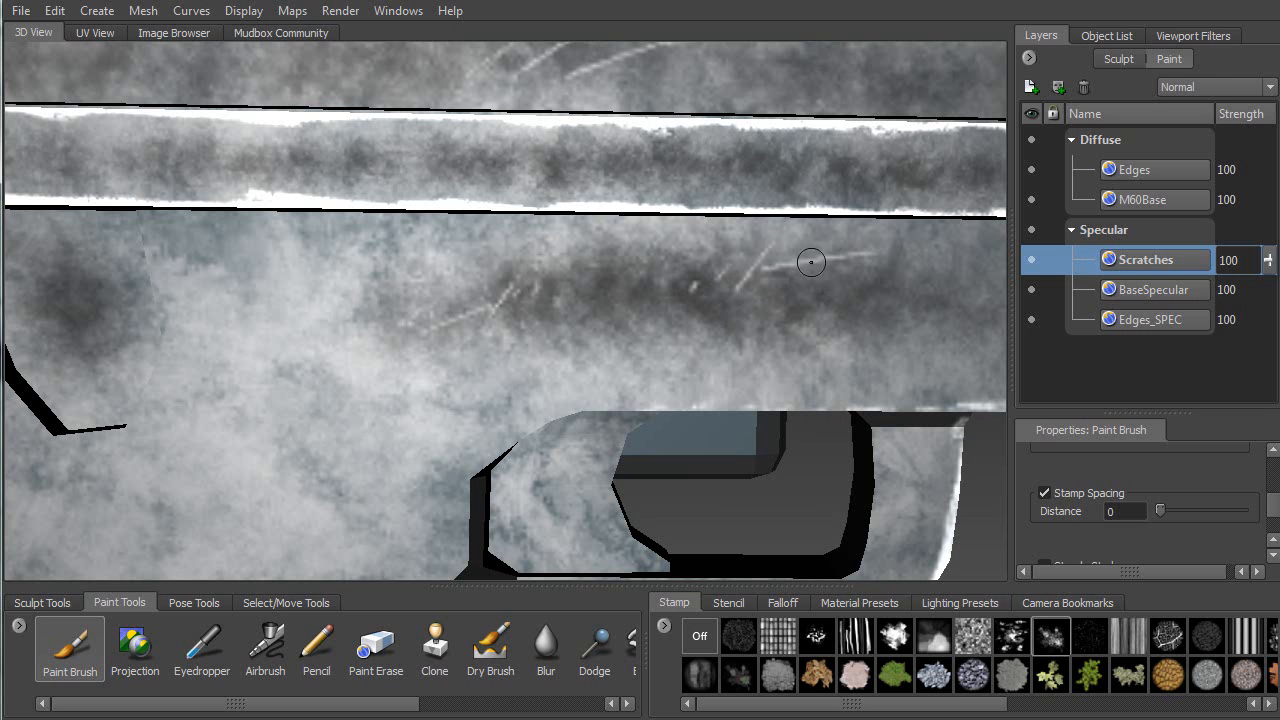
Examine the painted scratches along the receiver's side, from the trigger guard and front pin back to the two slots
{"action": "middle_click_drag", "start_coordinate": [374, 339], "coordinate": [452, 291], "text": "alt"}
{"action": "right_click_drag", "start_coordinate": [452, 291], "coordinate": [534, 320], "text": "alt"}
{"action": "mouse_move", "coordinate": [534, 320]}
{"action": "middle_mouse_down", "text": "alt"}
{"action": "mouse_move", "coordinate": [422, 292]}
{"action": "mouse_move", "coordinate": [298, 336]}
{"action": "middle_mouse_up", "text": "alt"}
{"action": "right_click_drag", "start_coordinate": [389, 337], "coordinate": [616, 374], "text": "alt"}
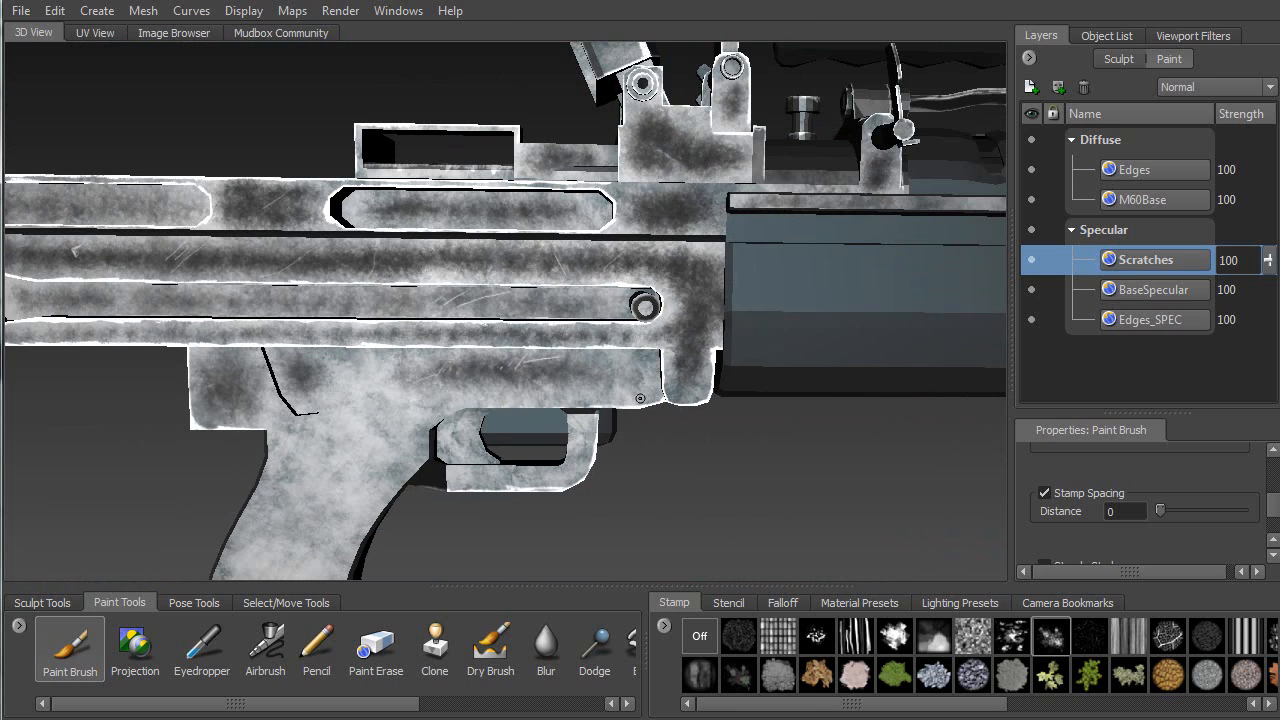
{"action": "middle_click_drag", "start_coordinate": [640, 398], "coordinate": [947, 352], "text": "alt"}
{"action": "right_click_drag", "start_coordinate": [947, 352], "coordinate": [550, 569], "text": "alt"}
{"action": "middle_click_drag", "start_coordinate": [550, 569], "coordinate": [394, 467], "text": "alt"}
{"action": "mouse_move", "coordinate": [410, 300]}
{"action": "middle_mouse_down", "text": "alt"}
{"action": "mouse_move", "coordinate": [520, 303]}
{"action": "mouse_move", "coordinate": [622, 344]}
{"action": "middle_mouse_up", "text": "alt"}
{"action": "right_click_drag", "start_coordinate": [555, 277], "coordinate": [411, 269], "text": "alt"}
{"action": "middle_click_drag", "start_coordinate": [411, 269], "coordinate": [451, 299], "text": "alt"}
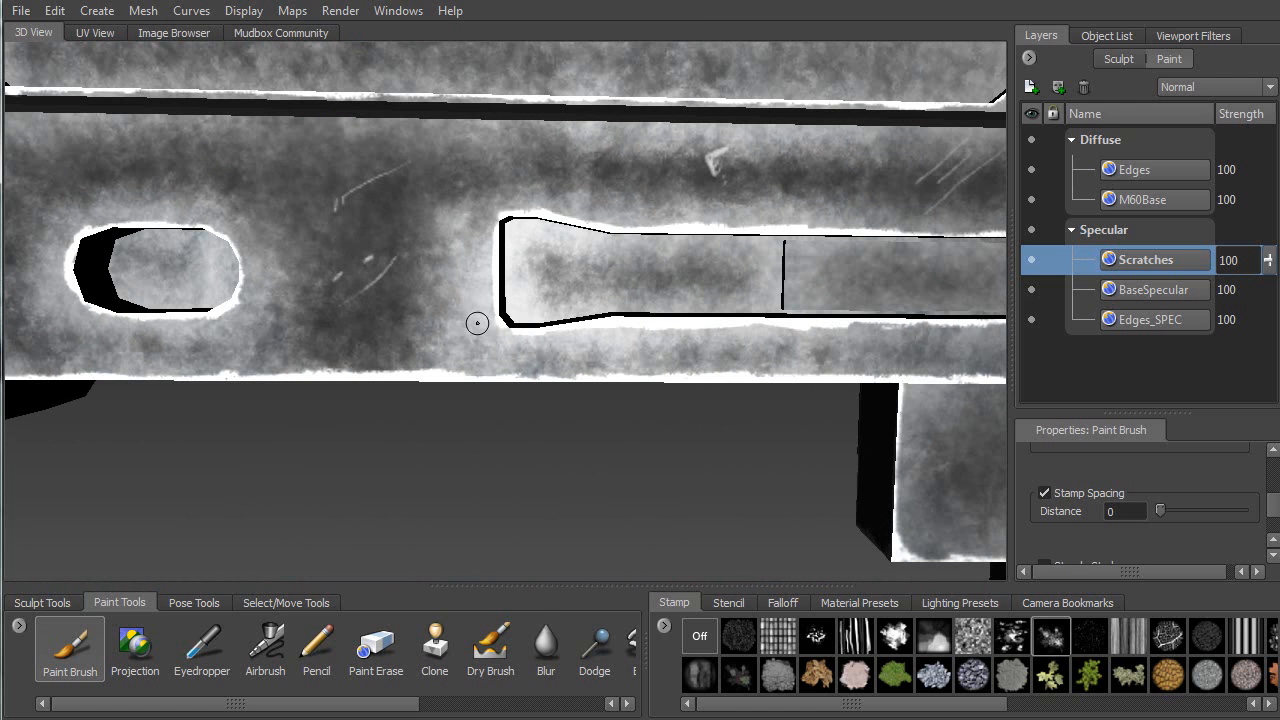
{"action": "mouse_move", "coordinate": [389, 169]}
{"action": "middle_mouse_down", "text": "alt"}
{"action": "mouse_move", "coordinate": [246, 322]}
{"action": "mouse_move", "coordinate": [183, 338]}
{"action": "mouse_move", "coordinate": [99, 335]}
{"action": "middle_mouse_up", "text": "alt"}
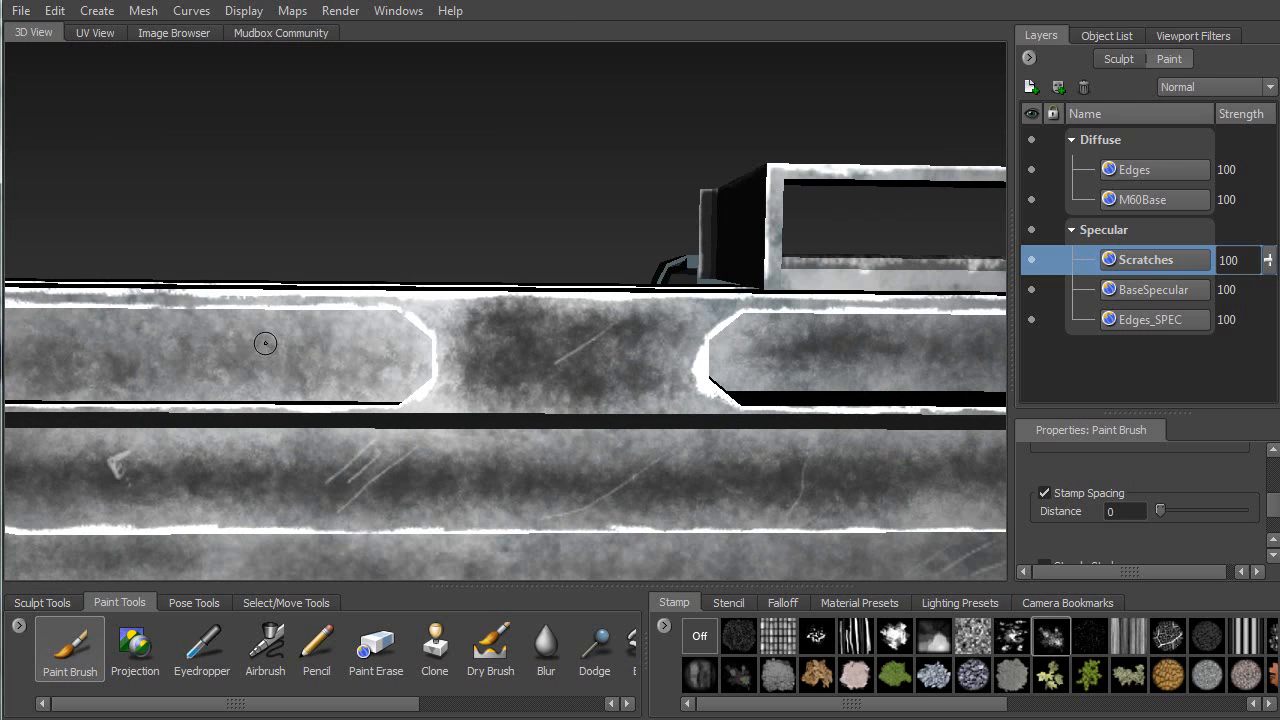
{"action": "middle_click_drag", "start_coordinate": [422, 169], "coordinate": [682, 75], "text": "alt"}
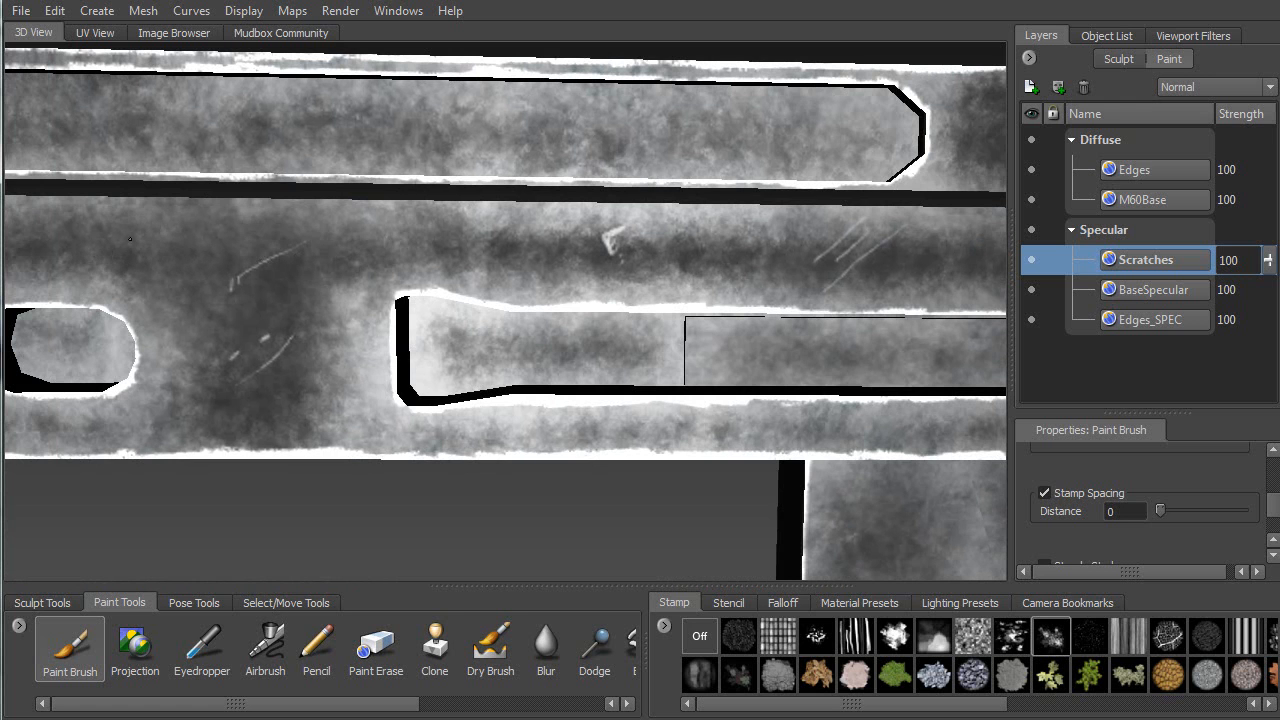
Paint faint parallel diagonal scratches above the curved scratch and a thin diagonal one beside the short oval slot
{"action": "mouse_move", "coordinate": [100, 264]}
{"action": "middle_mouse_down", "text": "alt"}
{"action": "mouse_move", "coordinate": [152, 230]}
{"action": "mouse_move", "coordinate": [543, 161]}
{"action": "middle_mouse_up", "text": "alt"}
{"action": "right_click_drag", "start_coordinate": [571, 108], "coordinate": [680, 222], "text": "alt"}
{"action": "middle_click_drag", "start_coordinate": [680, 222], "coordinate": [398, 287], "text": "alt"}
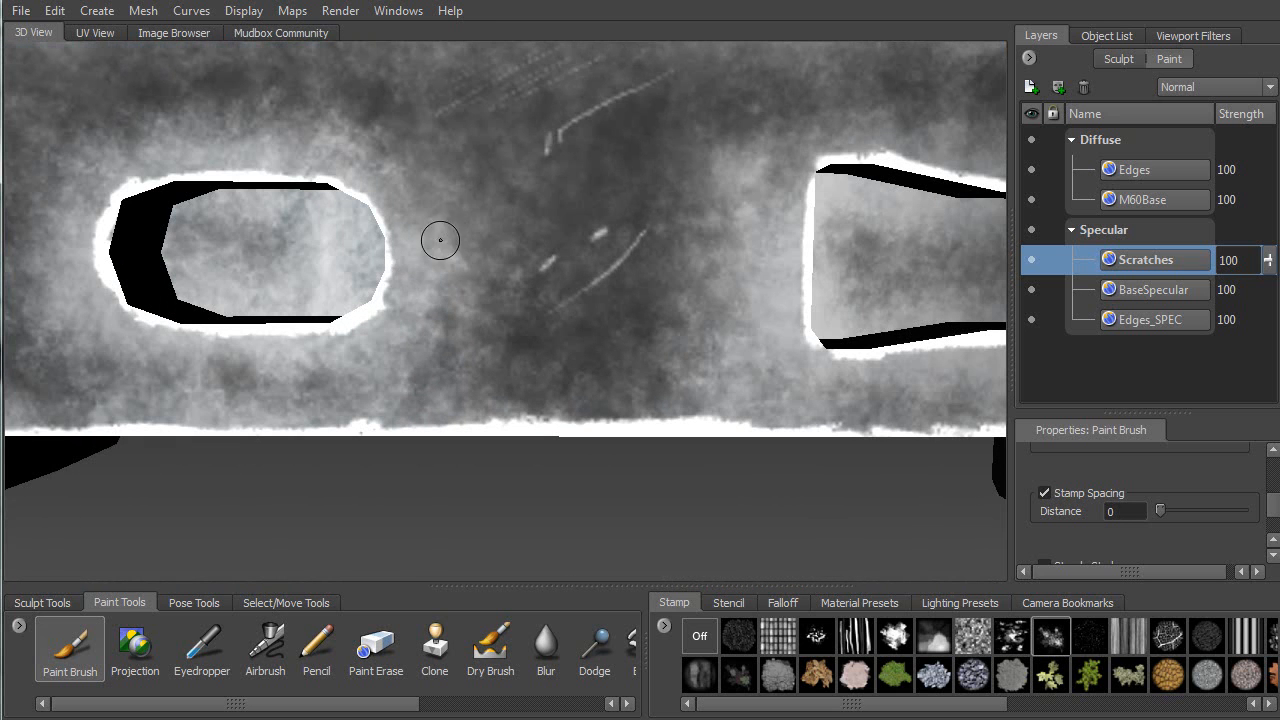
{"action": "left_click_drag", "start_coordinate": [475, 181], "coordinate": [438, 211]}
{"action": "mouse_move", "coordinate": [453, 227]}
{"action": "left_mouse_down"}
{"action": "mouse_move", "coordinate": [515, 212]}
{"action": "mouse_move", "coordinate": [495, 262]}
{"action": "mouse_move", "coordinate": [585, 228]}
{"action": "mouse_move", "coordinate": [576, 240]}
{"action": "mouse_move", "coordinate": [615, 268]}
{"action": "mouse_move", "coordinate": [625, 305]}
{"action": "mouse_move", "coordinate": [730, 260]}
{"action": "mouse_move", "coordinate": [690, 340]}
{"action": "mouse_move", "coordinate": [785, 300]}
{"action": "mouse_move", "coordinate": [740, 375]}
{"action": "left_mouse_up"}
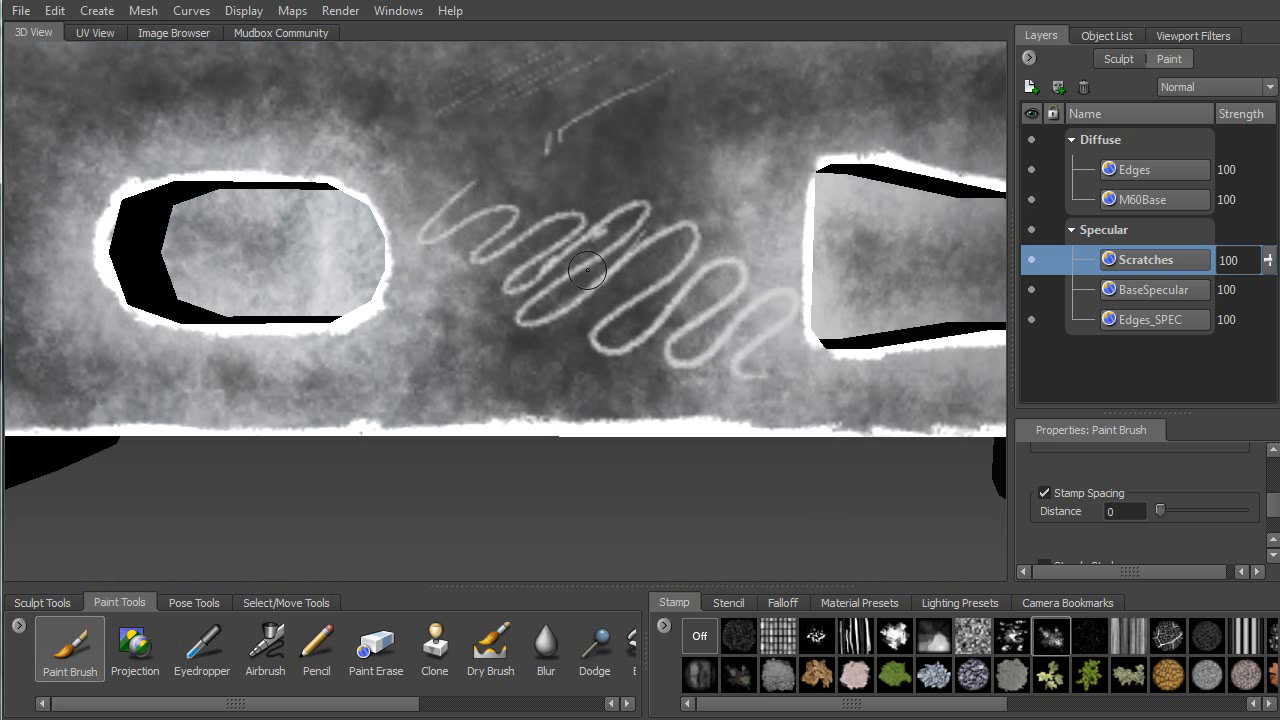
{"action": "scroll", "coordinate": [610, 248], "scroll_direction": "down", "scroll_amount": 8}
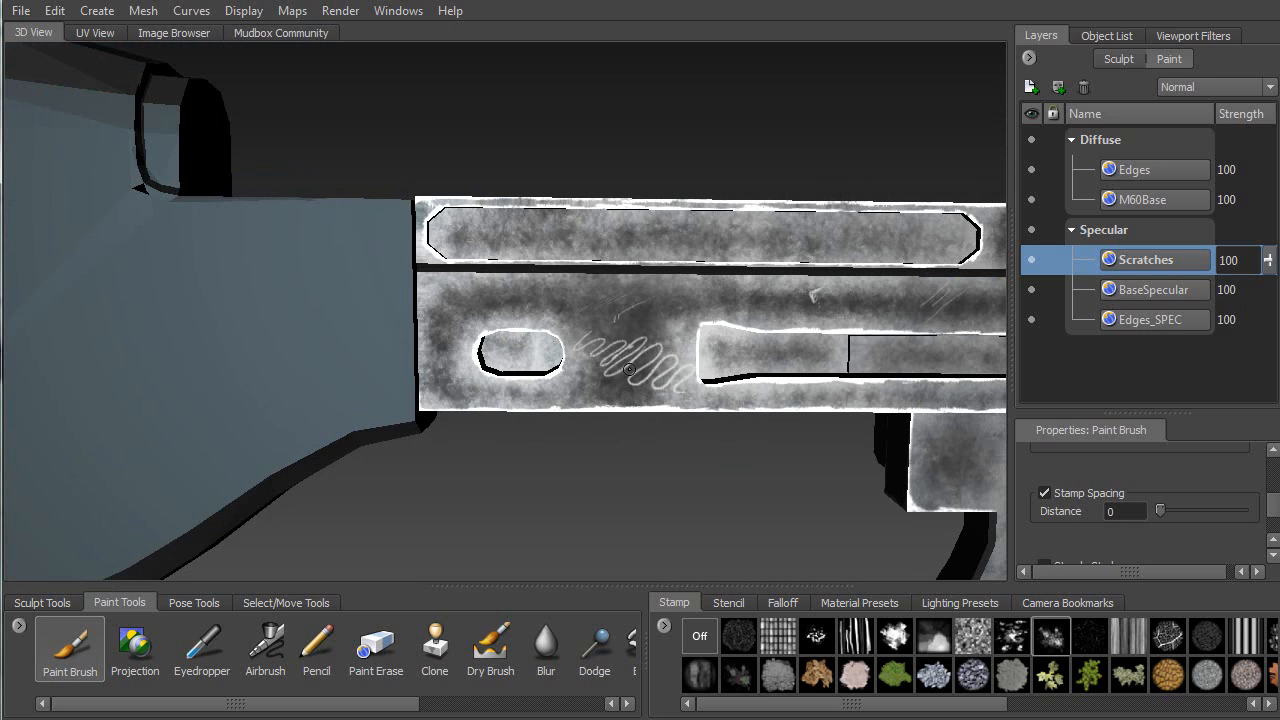
{"action": "scroll", "coordinate": [634, 370], "scroll_direction": "up", "scroll_amount": 8}
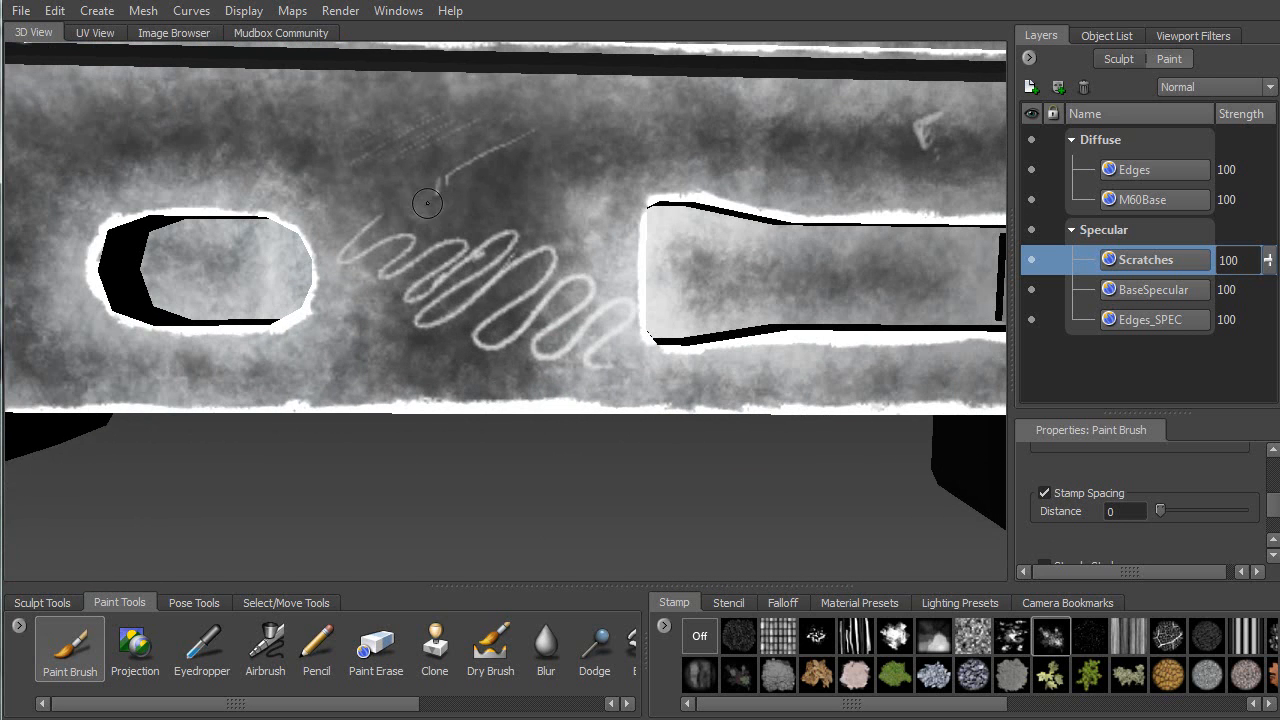
{"action": "key", "text": "ctrl+z"}
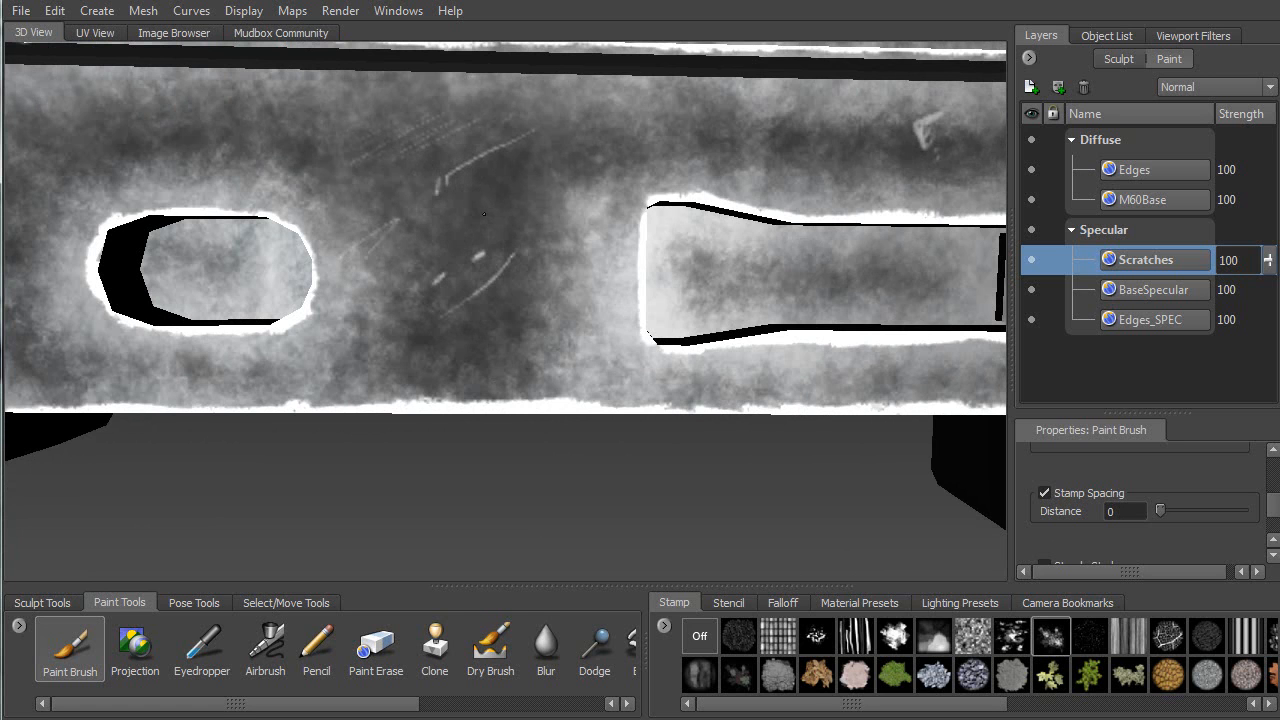
Paint a cluster of short, roughly parallel diagonal scratches on the dark area between the oval slot and the long slot
{"action": "left_click_drag", "start_coordinate": [458, 303], "coordinate": [412, 353]}
{"action": "mouse_move", "coordinate": [513, 288]}
{"action": "left_mouse_down"}
{"action": "mouse_move", "coordinate": [443, 335]}
{"action": "mouse_move", "coordinate": [488, 313]}
{"action": "left_mouse_up"}
{"action": "left_click_drag", "start_coordinate": [564, 284], "coordinate": [514, 315]}
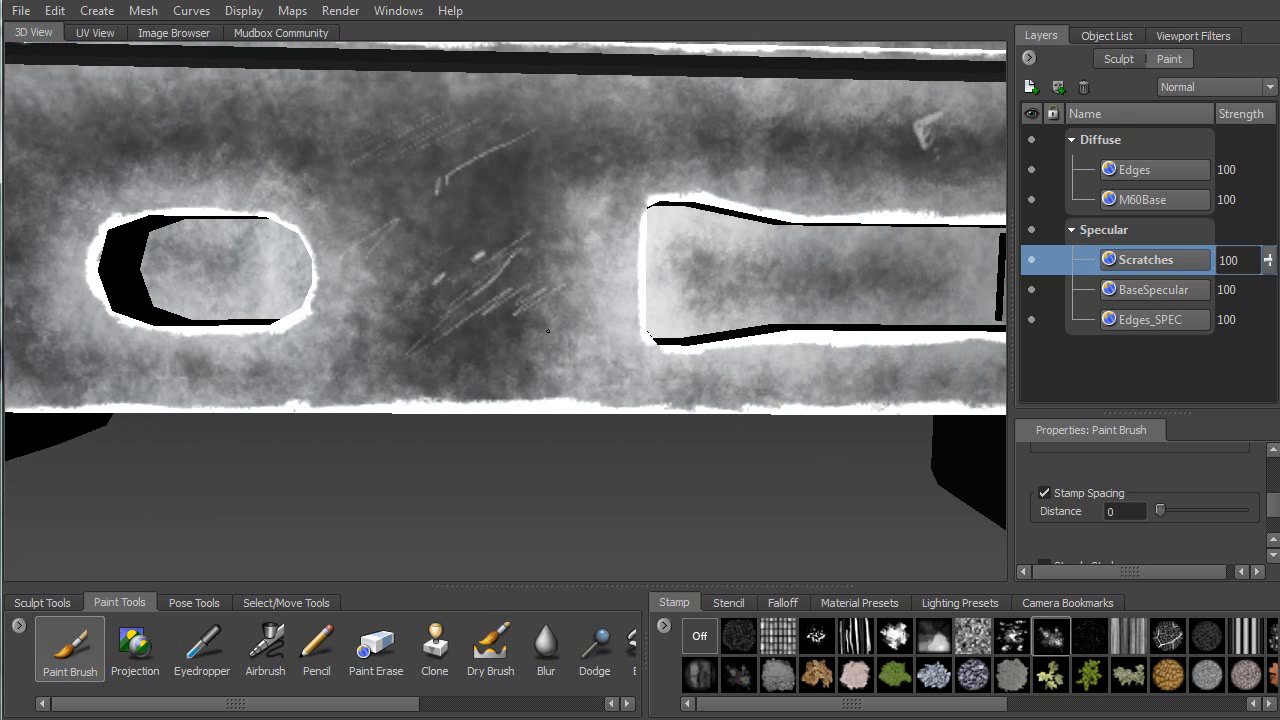
Paint small nicks above the short oval slot and beside the three parallel diagonal scratches over the long slot
{"action": "right_click_drag", "start_coordinate": [550, 286], "coordinate": [625, 98], "text": "alt"}
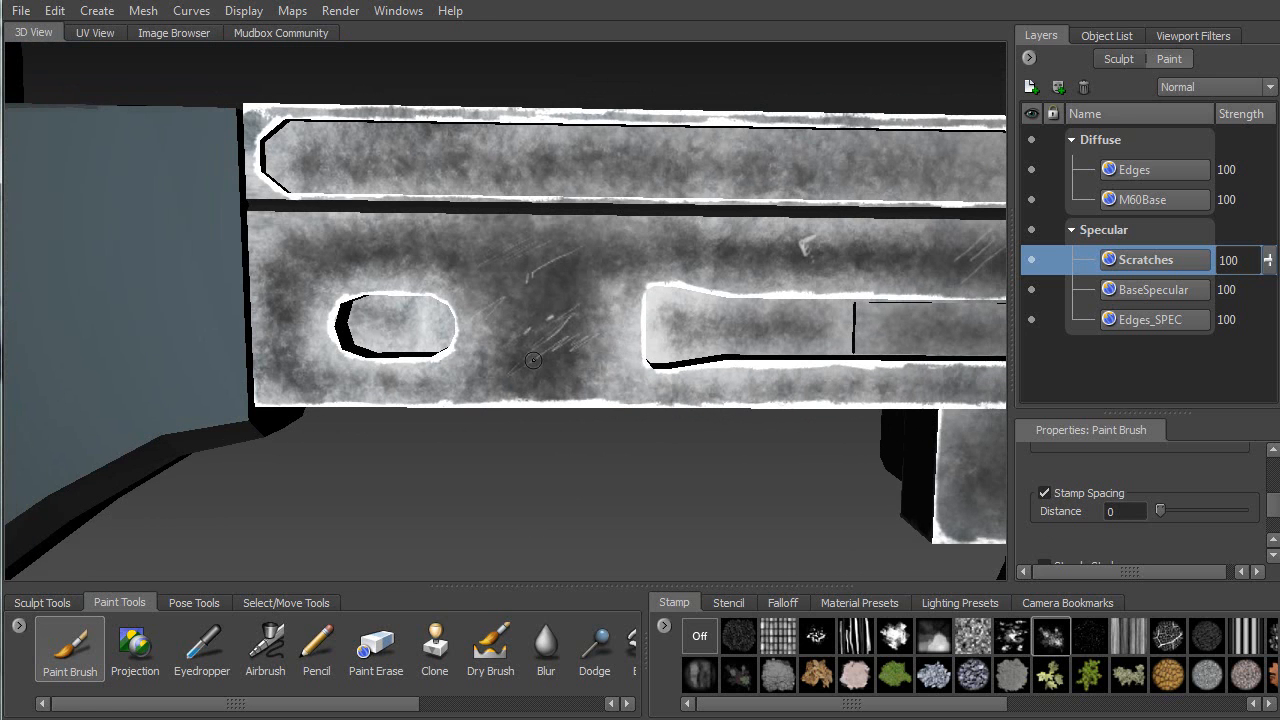
{"action": "right_click_drag", "start_coordinate": [594, 325], "coordinate": [660, 380], "text": "alt"}
{"action": "middle_click_drag", "start_coordinate": [583, 62], "coordinate": [418, 314], "text": "alt"}
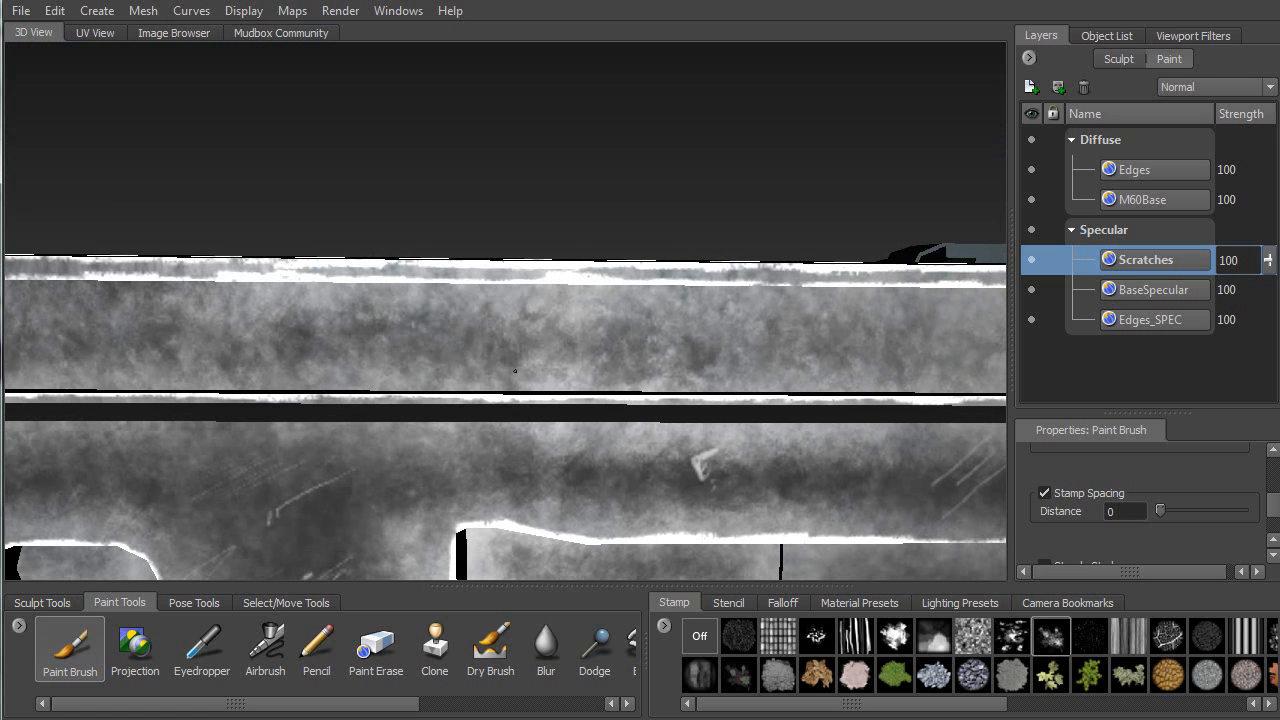
{"action": "mouse_move", "coordinate": [661, 340]}
{"action": "left_mouse_down", "text": "alt"}
{"action": "mouse_move", "coordinate": [500, 290]}
{"action": "mouse_move", "coordinate": [471, 333]}
{"action": "left_mouse_up", "text": "alt"}
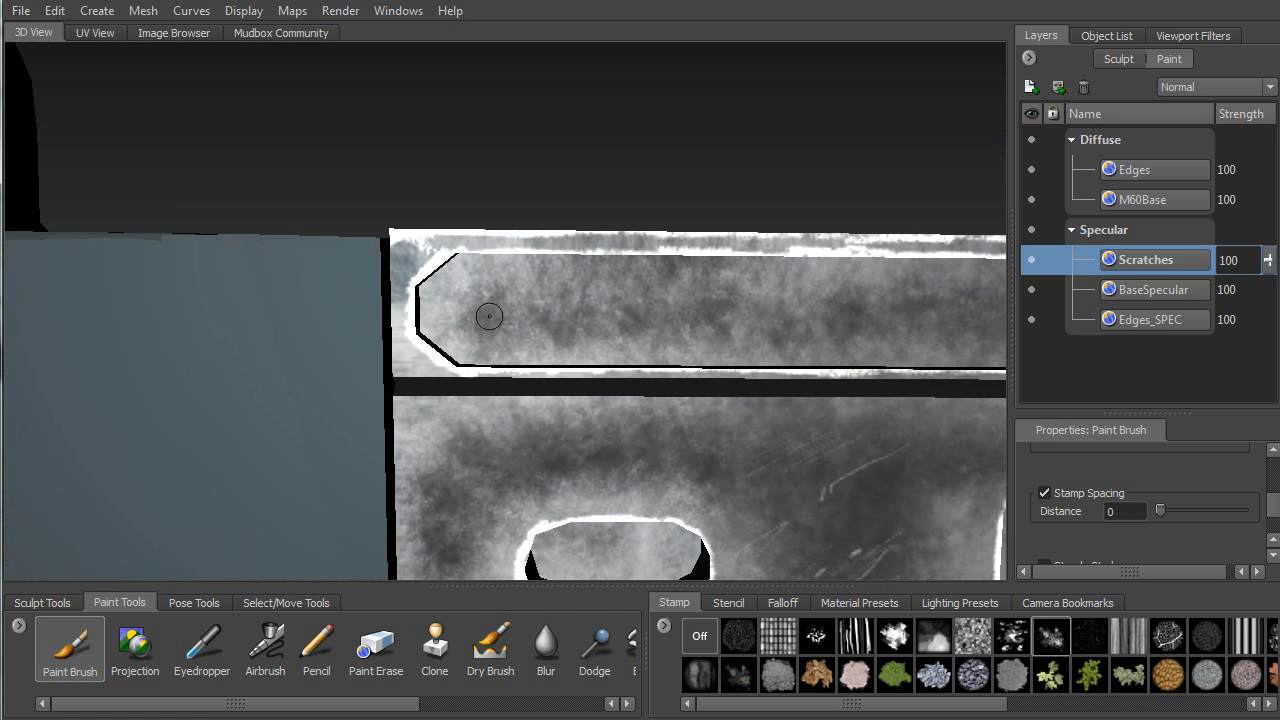
{"action": "middle_click_drag", "start_coordinate": [543, 284], "coordinate": [716, 70], "text": "alt"}
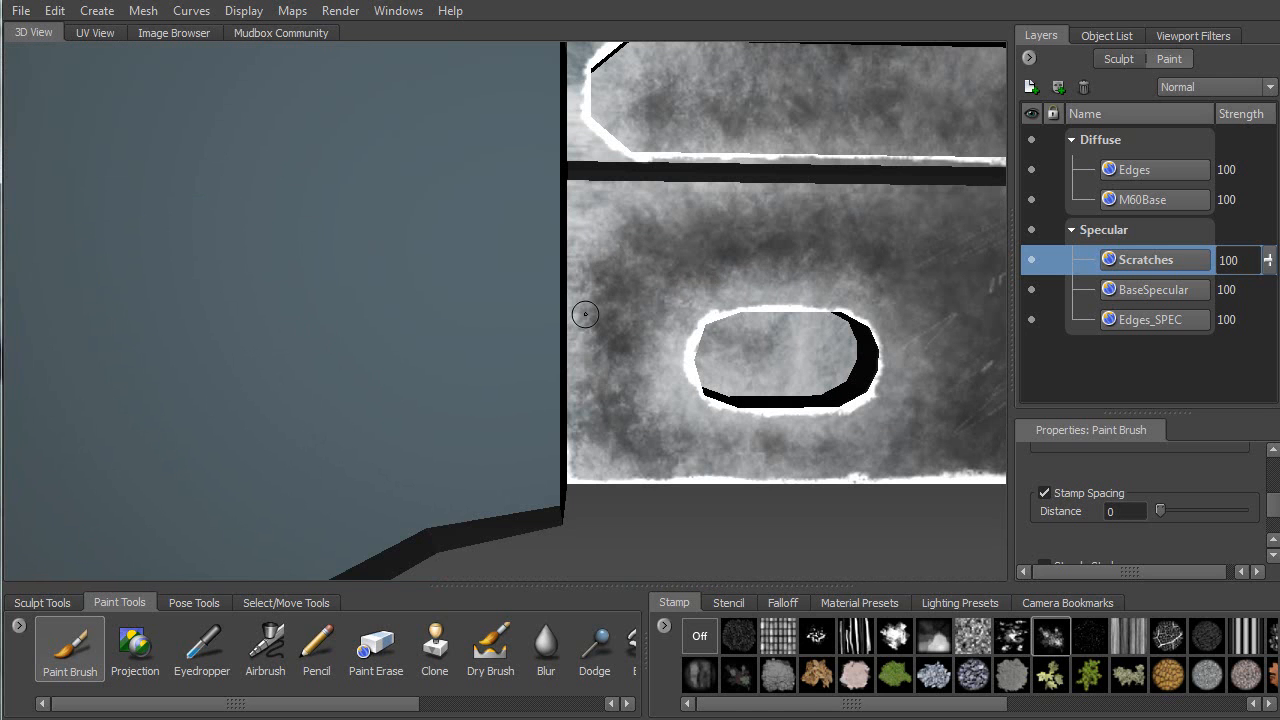
{"action": "left_click", "coordinate": [708, 276]}
{"action": "middle_click_drag", "start_coordinate": [654, 353], "coordinate": [480, 405], "text": "alt"}
{"action": "mouse_move", "coordinate": [674, 363]}
{"action": "left_mouse_down", "text": "alt"}
{"action": "mouse_move", "coordinate": [563, 374]}
{"action": "mouse_move", "coordinate": [735, 385]}
{"action": "mouse_move", "coordinate": [714, 362]}
{"action": "mouse_move", "coordinate": [717, 334]}
{"action": "left_mouse_up", "text": "alt"}
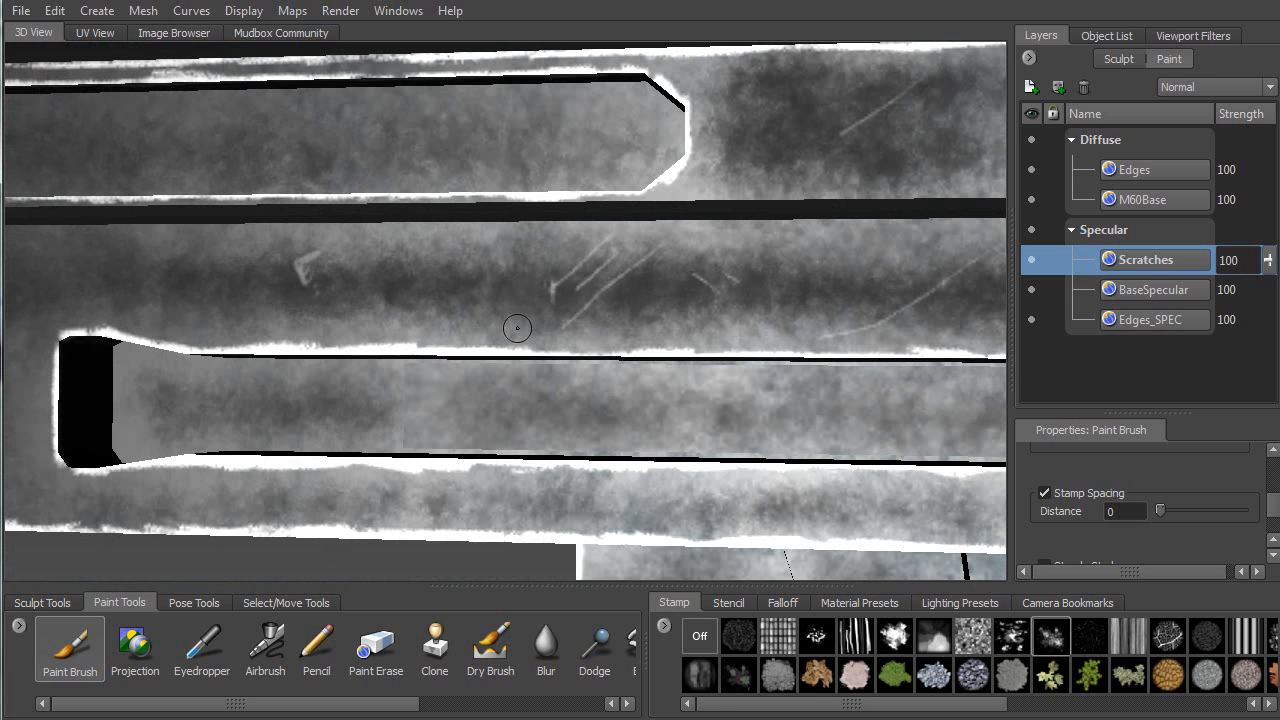
Paint a diagonal scratch inside the stock-side end of the long slot and fine scratches on the dark block behind the grip
{"action": "middle_click_drag", "start_coordinate": [292, 370], "coordinate": [467, 181], "text": "alt"}
{"action": "middle_click_drag", "start_coordinate": [361, 179], "coordinate": [377, 243], "text": "alt"}
{"action": "left_click_drag", "start_coordinate": [377, 243], "coordinate": [450, 226], "text": "alt"}
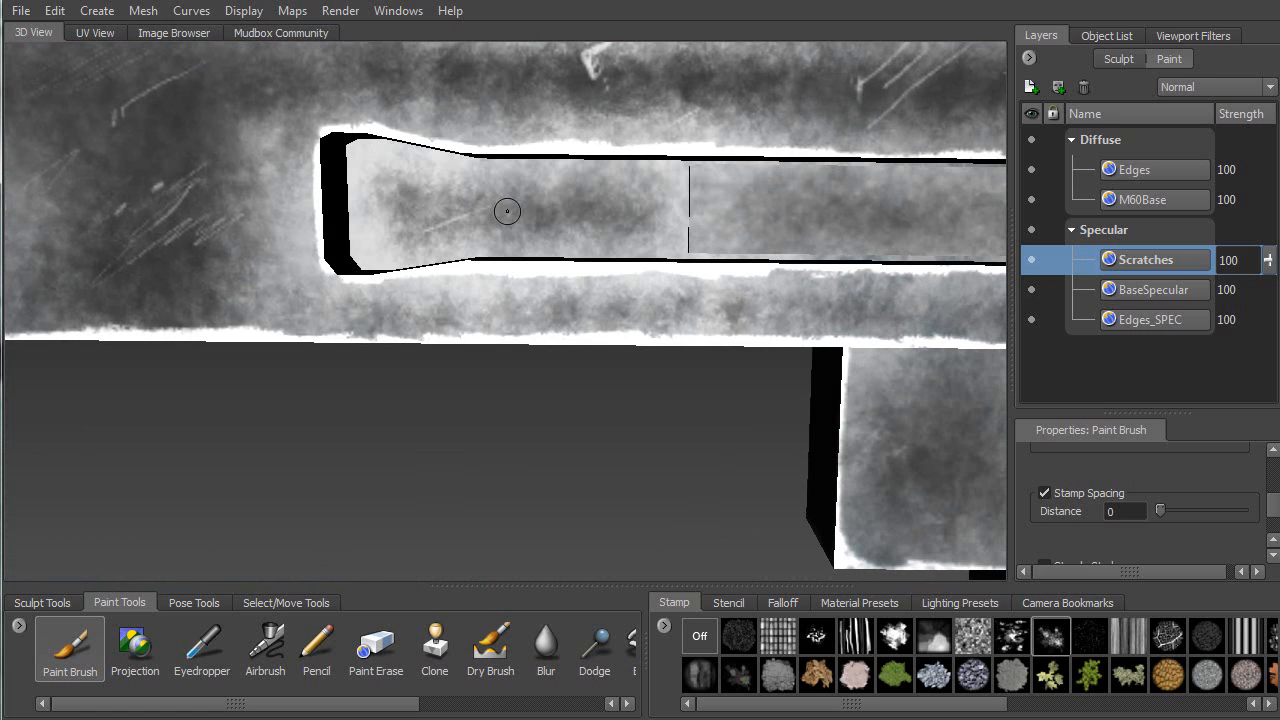
{"action": "middle_click_drag", "start_coordinate": [544, 350], "coordinate": [434, 330], "text": "alt"}
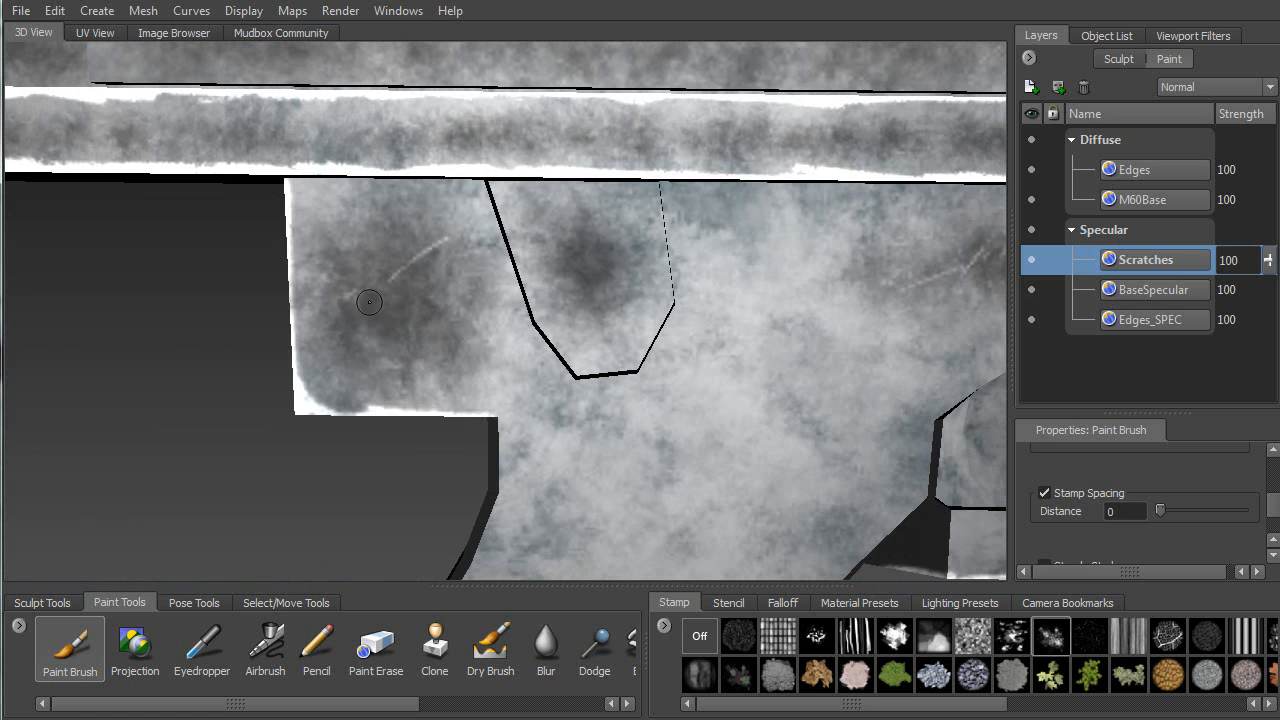
{"action": "left_click_drag", "start_coordinate": [459, 319], "coordinate": [458, 338]}
Paint short angled scratches on the lower receiver panel toward its front end, just ahead of the trigger guard
{"action": "mouse_move", "coordinate": [985, 380]}
{"action": "middle_mouse_down", "text": "alt"}
{"action": "mouse_move", "coordinate": [951, 364]}
{"action": "mouse_move", "coordinate": [403, 383]}
{"action": "middle_mouse_up", "text": "alt"}
{"action": "left_click_drag", "start_coordinate": [871, 224], "coordinate": [899, 269]}
{"action": "left_click_drag", "start_coordinate": [720, 287], "coordinate": [729, 272]}
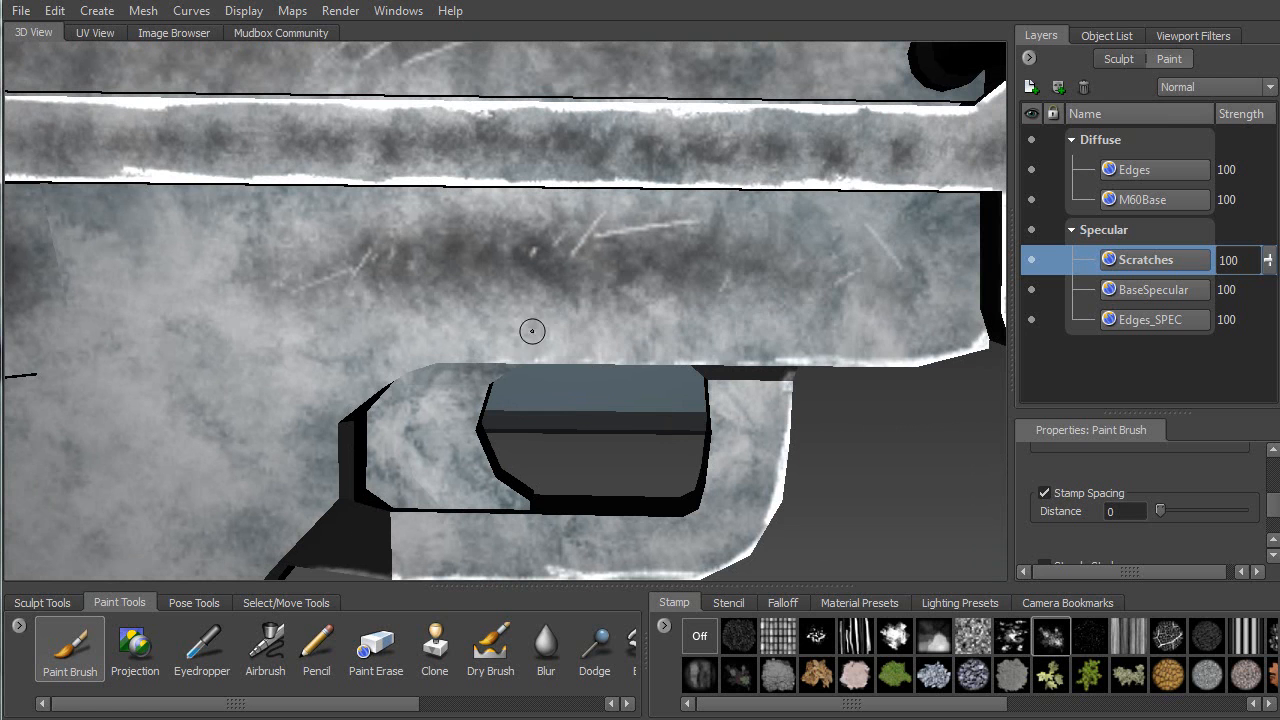
Paint angled scratches on the receiver's dark front end and thin diagonal scratches across the mounting block above it
{"action": "middle_click_drag", "start_coordinate": [715, 500], "coordinate": [594, 244], "text": "alt"}
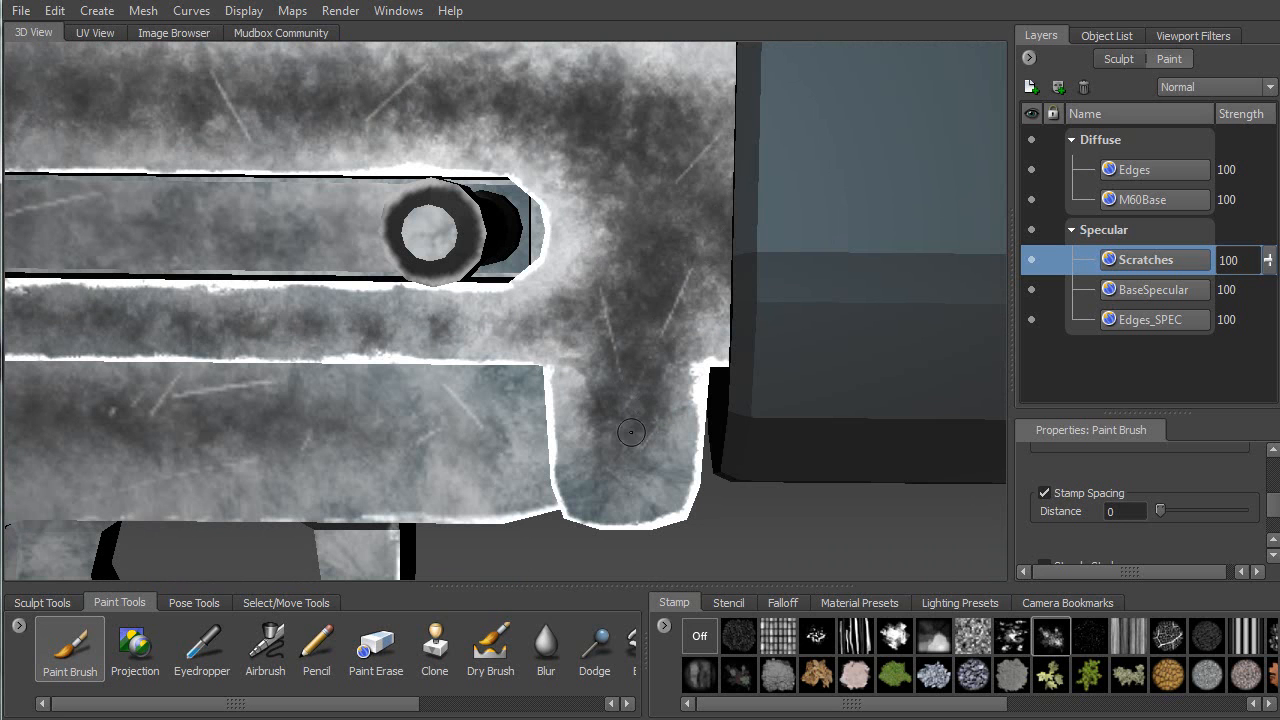
{"action": "middle_click_drag", "start_coordinate": [584, 241], "coordinate": [616, 272], "text": "alt"}
{"action": "left_click_drag", "start_coordinate": [529, 306], "coordinate": [668, 245]}
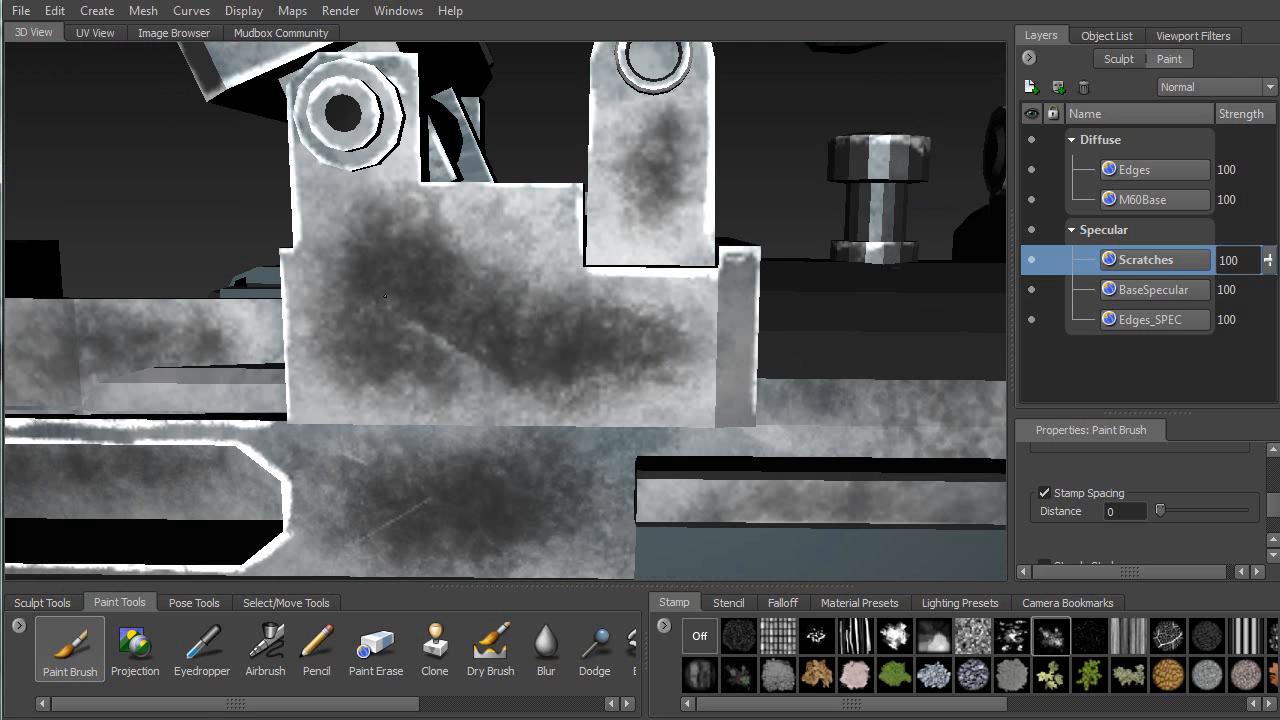
{"action": "left_click_drag", "start_coordinate": [384, 294], "coordinate": [478, 257]}
{"action": "left_click_drag", "start_coordinate": [437, 364], "coordinate": [470, 383]}
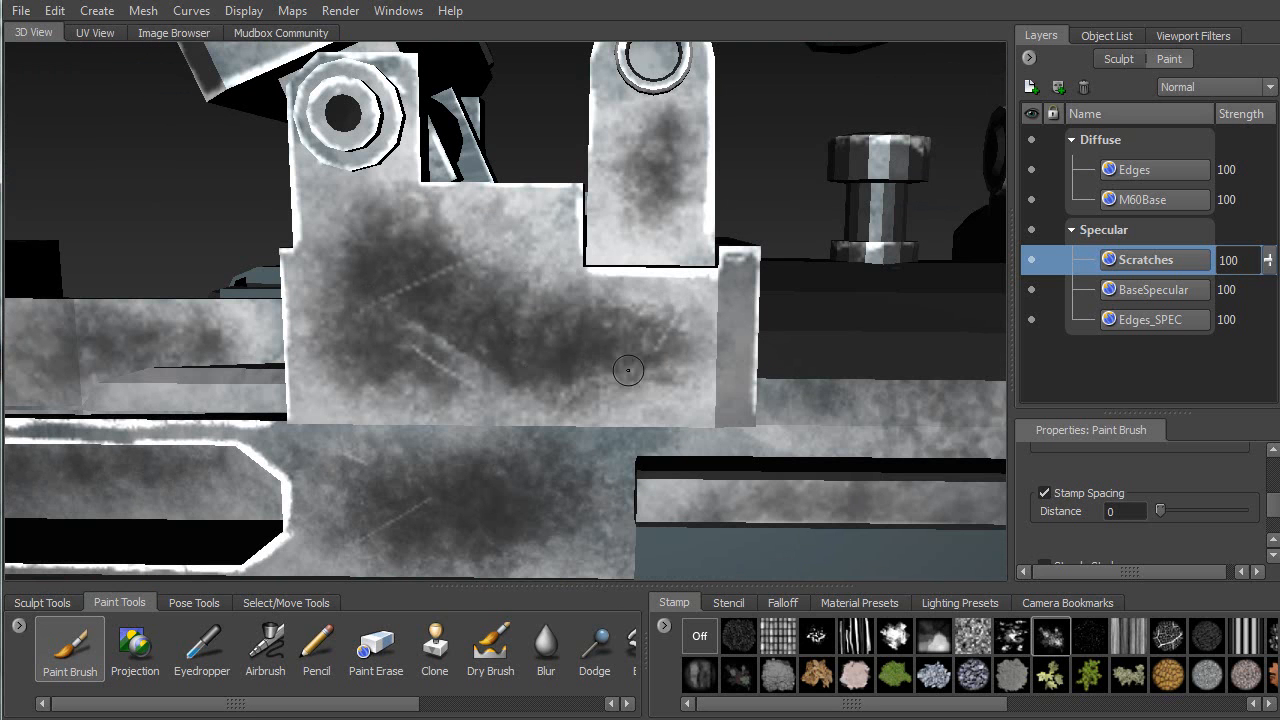
Switch to the Projection tool and load the fine scratches-and-specks image as its stencil
{"action": "left_click", "coordinate": [135, 645]}
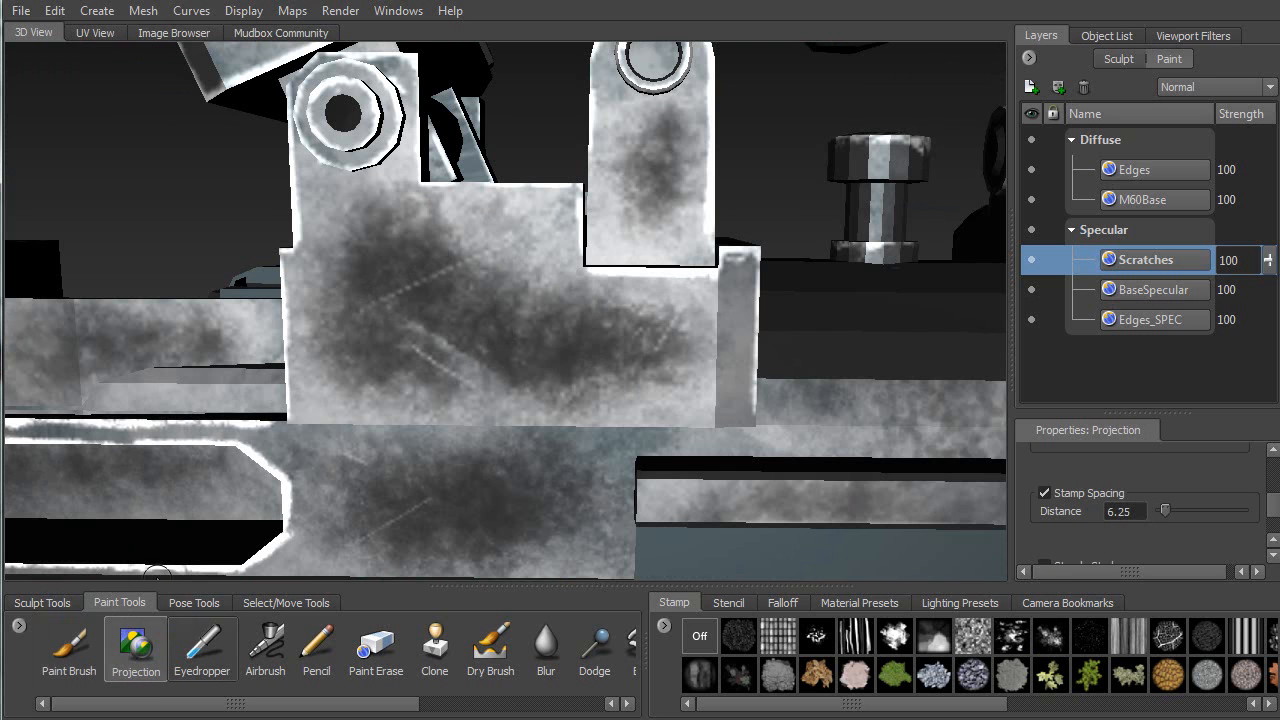
{"action": "left_click_drag", "start_coordinate": [863, 704], "coordinate": [911, 703]}
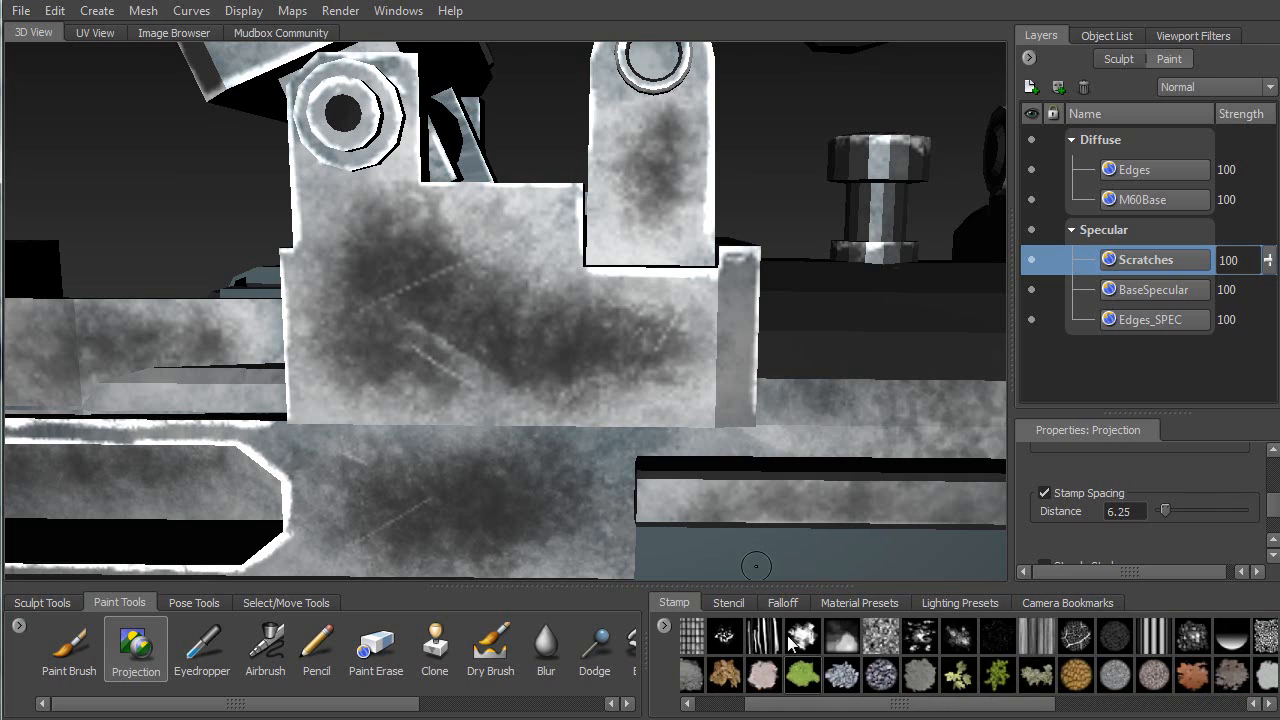
{"action": "left_click", "coordinate": [728, 603]}
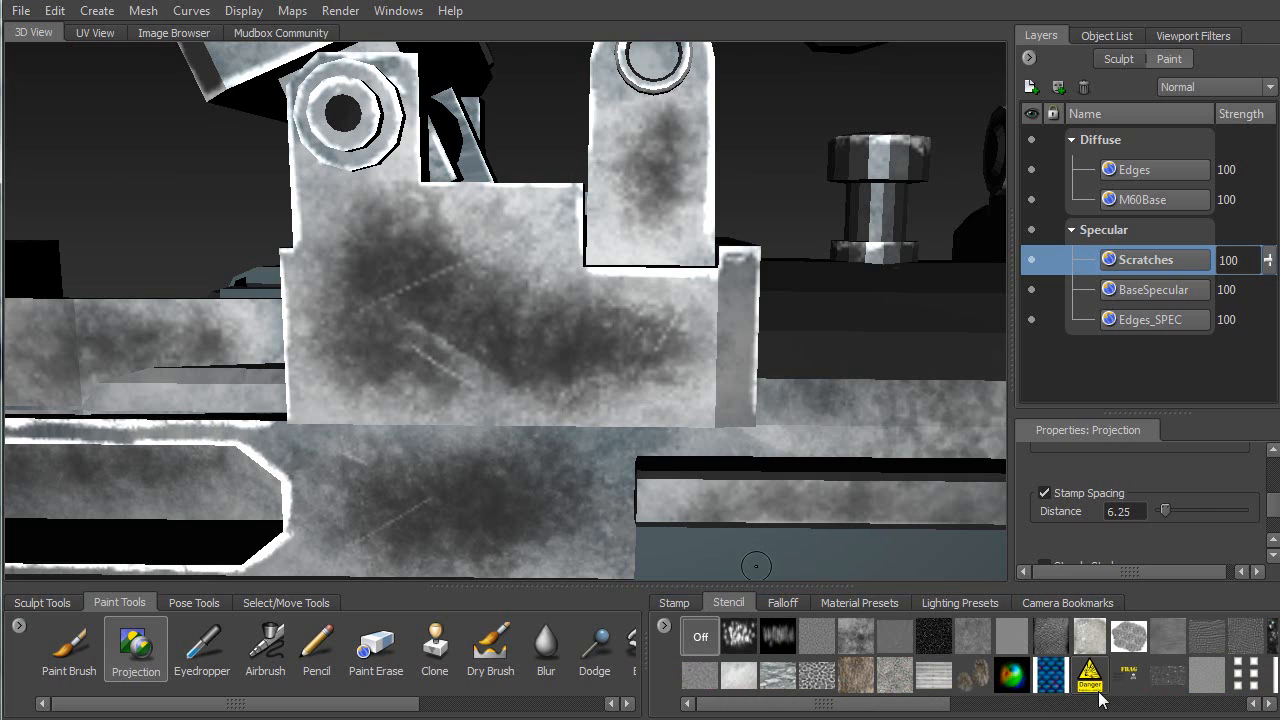
{"action": "left_click", "coordinate": [1166, 676]}
Move and scale the stencil over the empty background to examine its scratch pattern up close
{"action": "middle_click_drag", "start_coordinate": [671, 314], "coordinate": [641, 500], "text": "alt"}
{"action": "right_click_drag", "start_coordinate": [641, 500], "coordinate": [628, 400], "text": "alt"}
{"action": "left_click_drag", "start_coordinate": [628, 400], "coordinate": [658, 346], "text": "alt"}
{"action": "middle_click_drag", "start_coordinate": [643, 301], "coordinate": [598, 294]}
{"action": "right_click_drag", "start_coordinate": [596, 318], "coordinate": [594, 370]}
{"action": "middle_click_drag", "start_coordinate": [594, 370], "coordinate": [666, 313]}
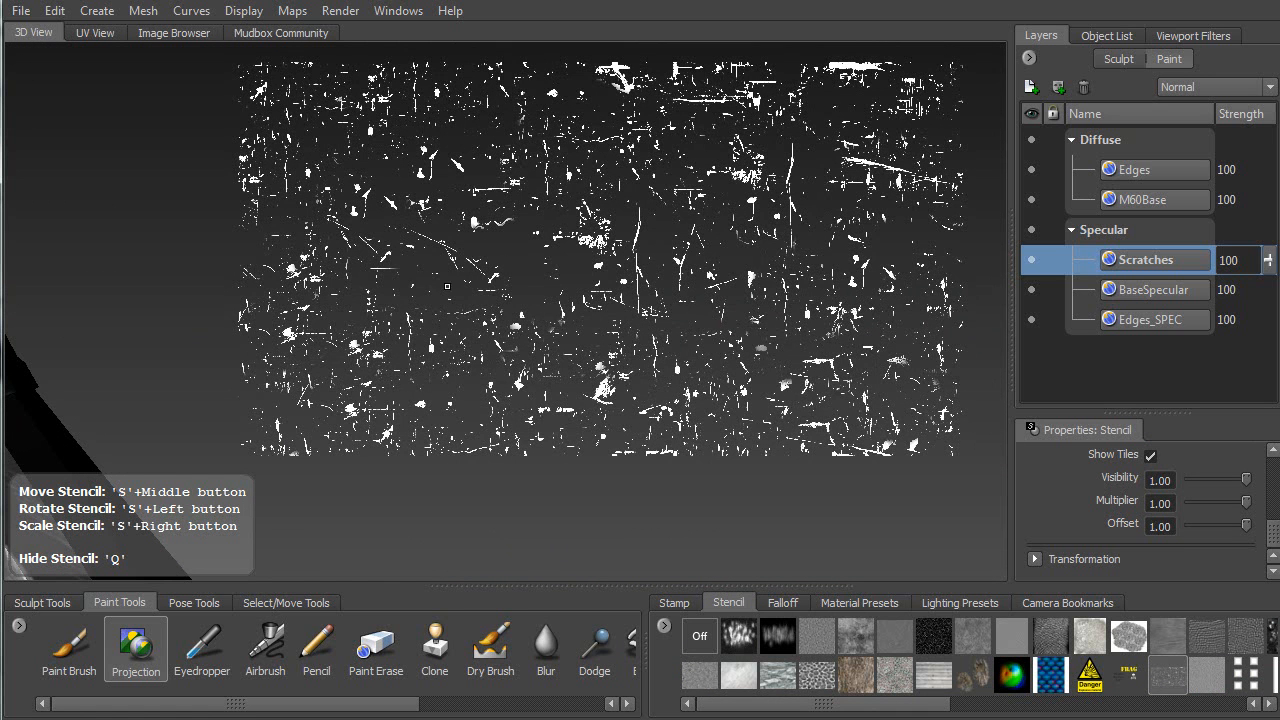
{"action": "middle_click_drag", "start_coordinate": [558, 308], "coordinate": [533, 360]}
{"action": "right_click_drag", "start_coordinate": [532, 360], "coordinate": [432, 672]}
{"action": "middle_click_drag", "start_coordinate": [184, 200], "coordinate": [604, 404]}
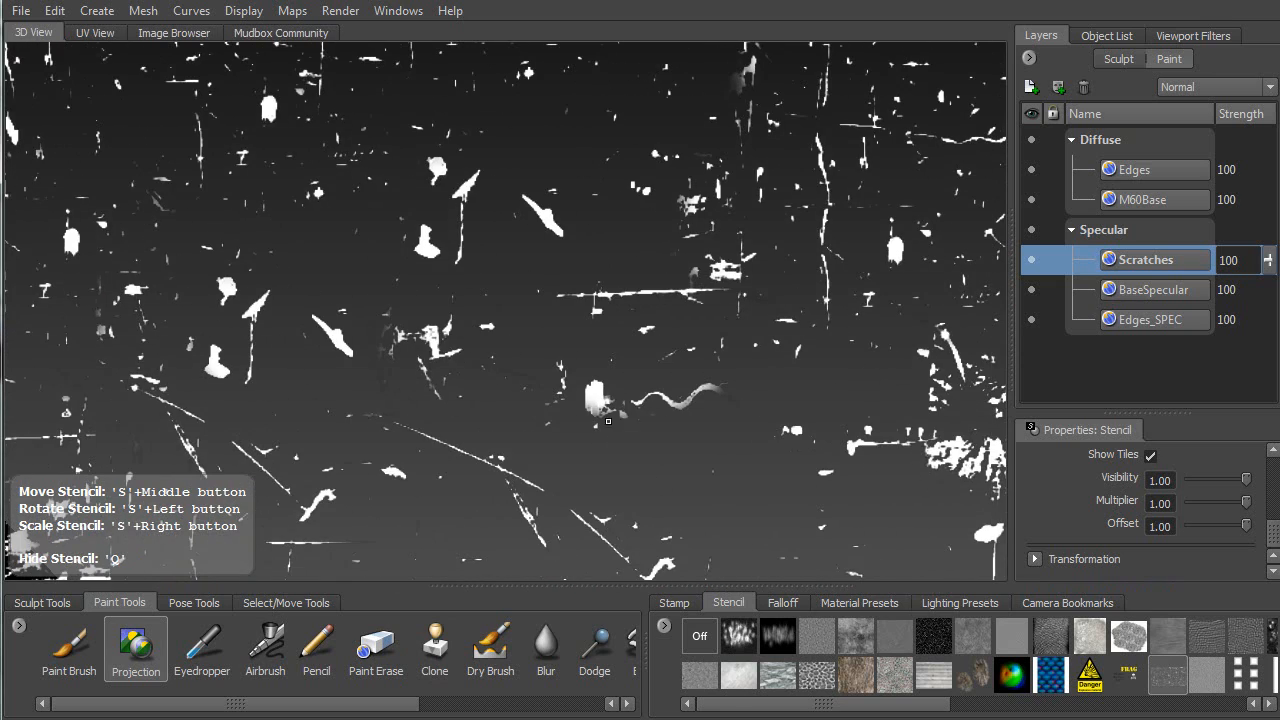
{"action": "right_click_drag", "start_coordinate": [507, 448], "coordinate": [569, 271]}
{"action": "middle_click_drag", "start_coordinate": [569, 271], "coordinate": [134, 69]}
{"action": "middle_click_drag", "start_coordinate": [155, 177], "coordinate": [108, 157]}
Frame the stock end of the receiver, then scale and position the scratch stencil to cover it
{"action": "middle_click_drag", "start_coordinate": [367, 354], "coordinate": [531, 46], "text": "alt"}
{"action": "right_click_drag", "start_coordinate": [531, 46], "coordinate": [472, 130], "text": "alt"}
{"action": "middle_click_drag", "start_coordinate": [472, 130], "coordinate": [496, 60], "text": "alt"}
{"action": "middle_click_drag", "start_coordinate": [250, 371], "coordinate": [423, 220], "text": "alt"}
{"action": "middle_click_drag", "start_coordinate": [56, 201], "coordinate": [405, 221], "text": "alt"}
{"action": "left_click_drag", "start_coordinate": [405, 221], "coordinate": [450, 239], "text": "alt"}
{"action": "right_click_drag", "start_coordinate": [447, 251], "coordinate": [379, 234]}
{"action": "middle_click_drag", "start_coordinate": [379, 234], "coordinate": [380, 215]}
Project the stencil's scratches onto the stock end of the receiver's side and hide the stencil to check the surface
{"action": "mouse_move", "coordinate": [338, 295]}
{"action": "left_mouse_down"}
{"action": "mouse_move", "coordinate": [400, 290]}
{"action": "mouse_move", "coordinate": [384, 286]}
{"action": "left_mouse_up"}
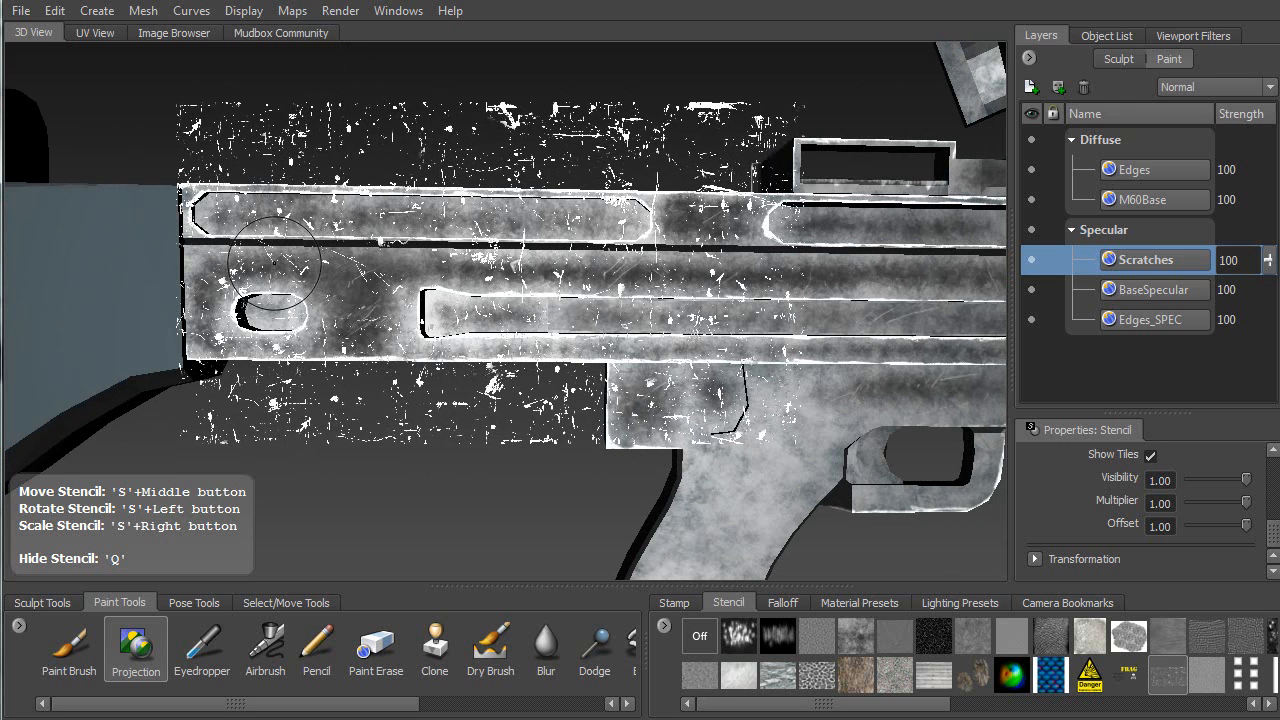
{"action": "left_click_drag", "start_coordinate": [293, 218], "coordinate": [284, 245], "text": "alt"}
{"action": "left_click_drag", "start_coordinate": [322, 182], "coordinate": [338, 188], "text": "alt"}
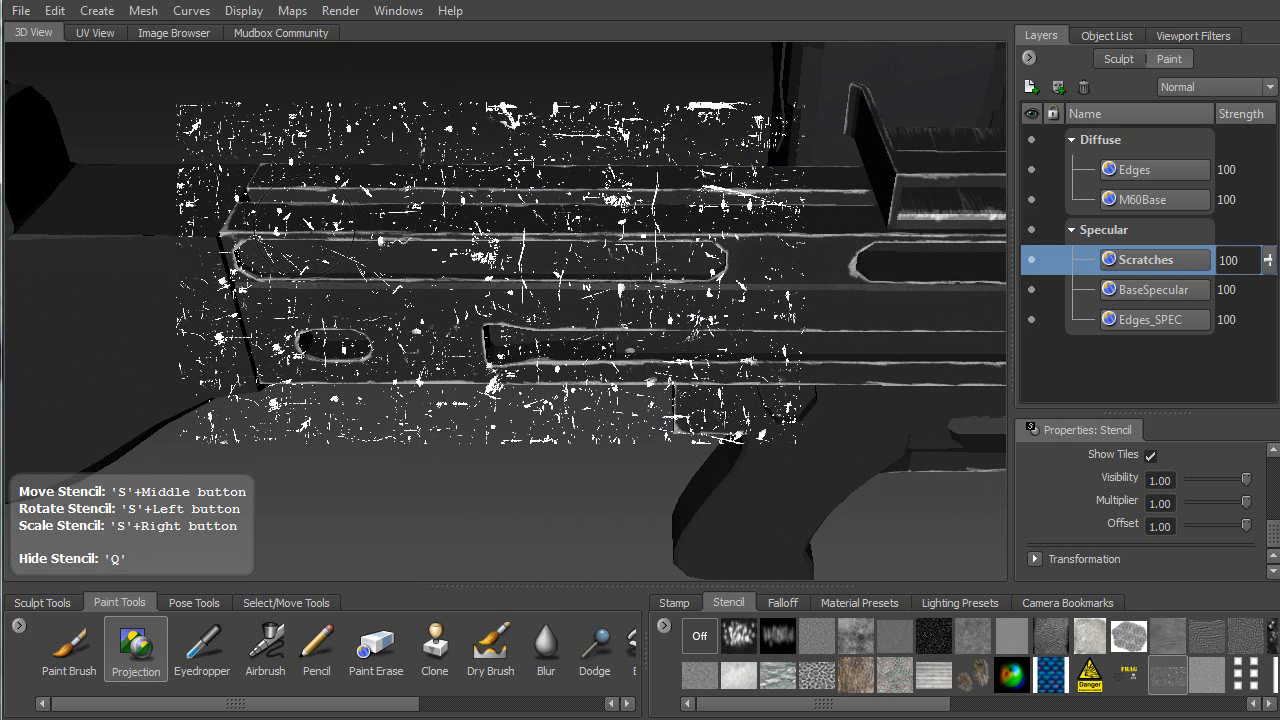
{"action": "key", "text": "q"}
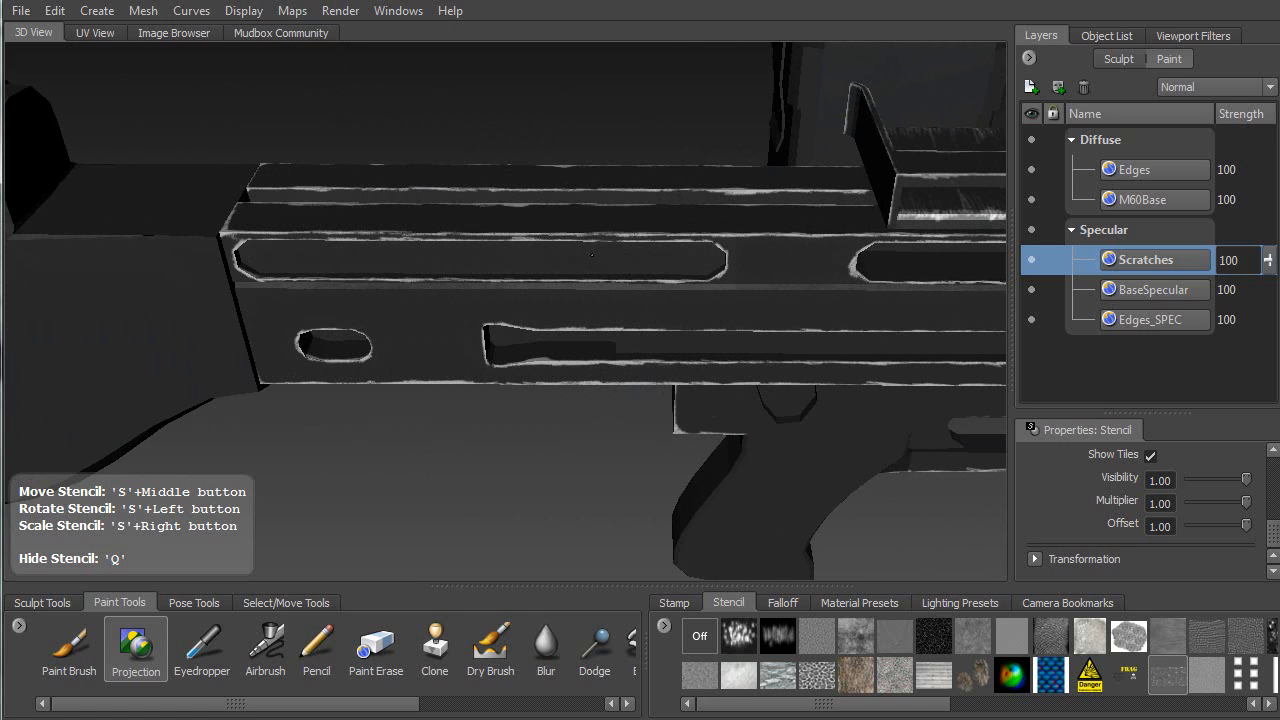
Project more stencil scratches farther forward along the receiver's side, around the upper slots and the long slot, then hide the stencil
{"action": "key", "text": "q"}
{"action": "left_click_drag", "start_coordinate": [682, 238], "coordinate": [468, 274], "text": "alt"}
{"action": "key", "text": "q"}
{"action": "left_click_drag", "start_coordinate": [698, 251], "coordinate": [459, 258], "text": "alt"}
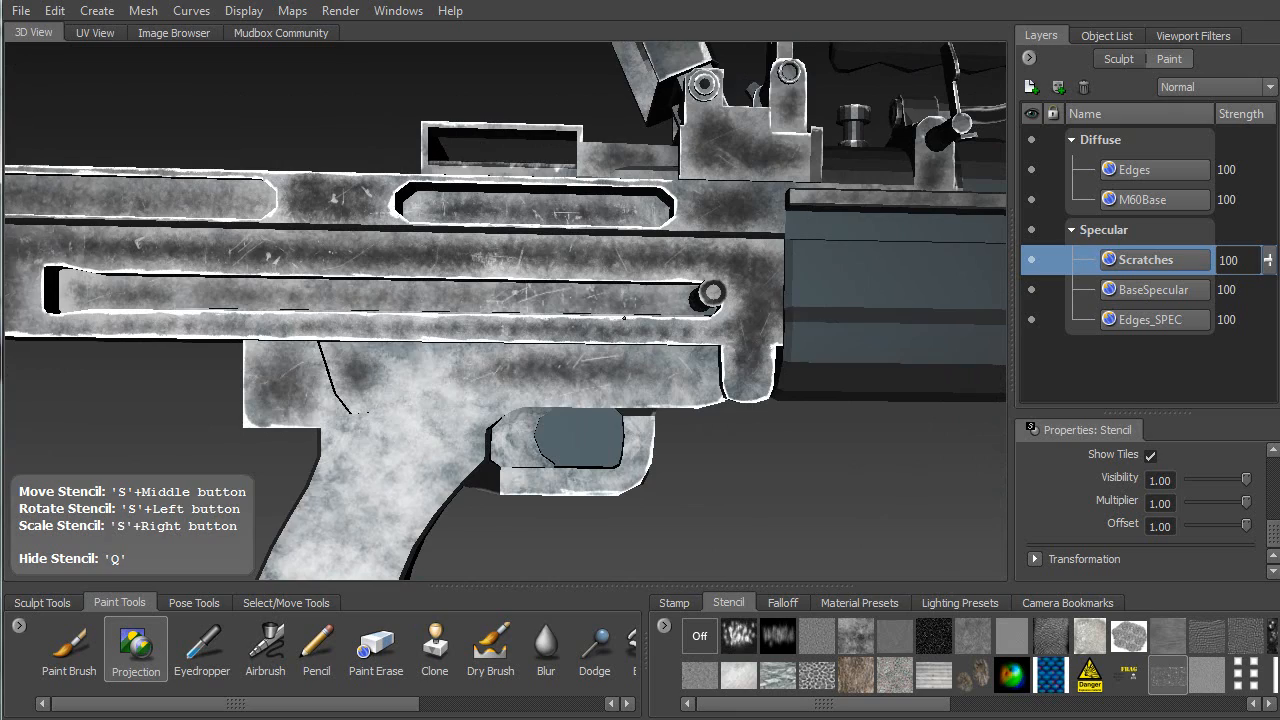
Project the stencil's scratches onto the receiver's top rails, from the stock end toward the raised sight
{"action": "left_click_drag", "start_coordinate": [640, 293], "coordinate": [390, 245], "text": "alt"}
{"action": "key", "text": "q"}
{"action": "key", "text": "q"}
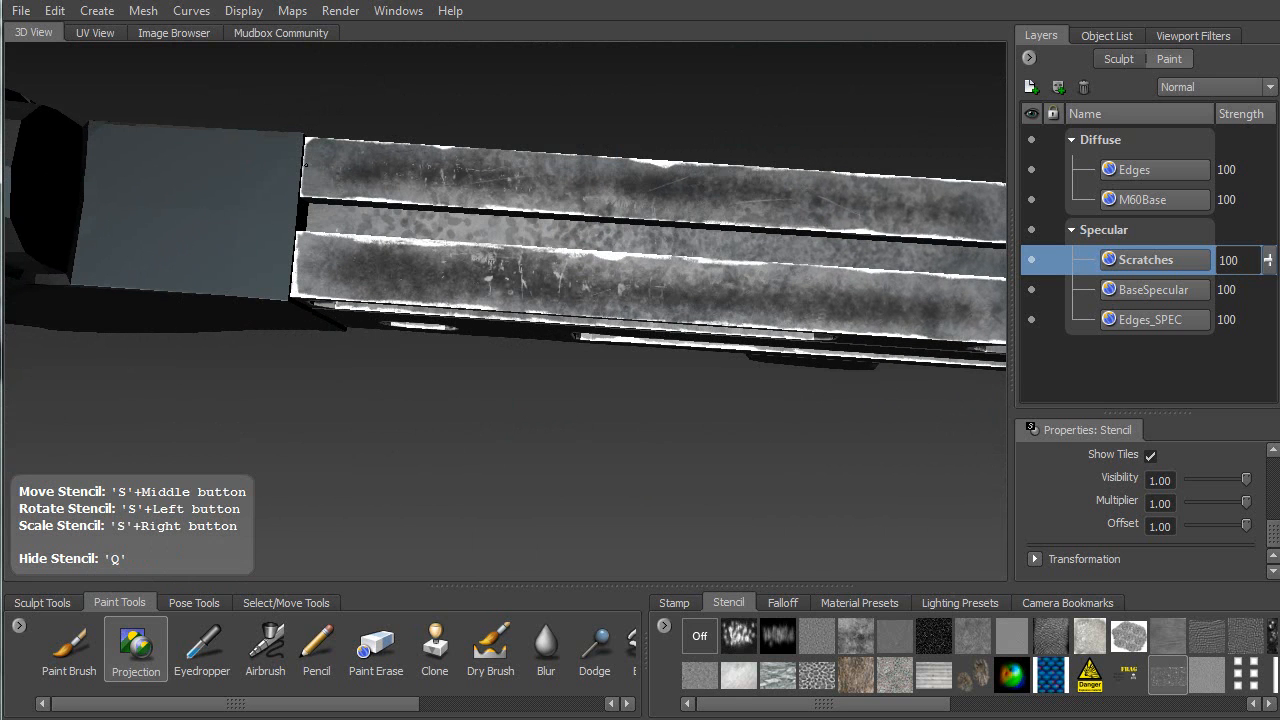
{"action": "left_click_drag", "start_coordinate": [698, 289], "coordinate": [728, 288]}
{"action": "middle_click_drag", "start_coordinate": [728, 280], "coordinate": [471, 283], "text": "alt"}
{"action": "left_click_drag", "start_coordinate": [466, 208], "coordinate": [473, 212]}
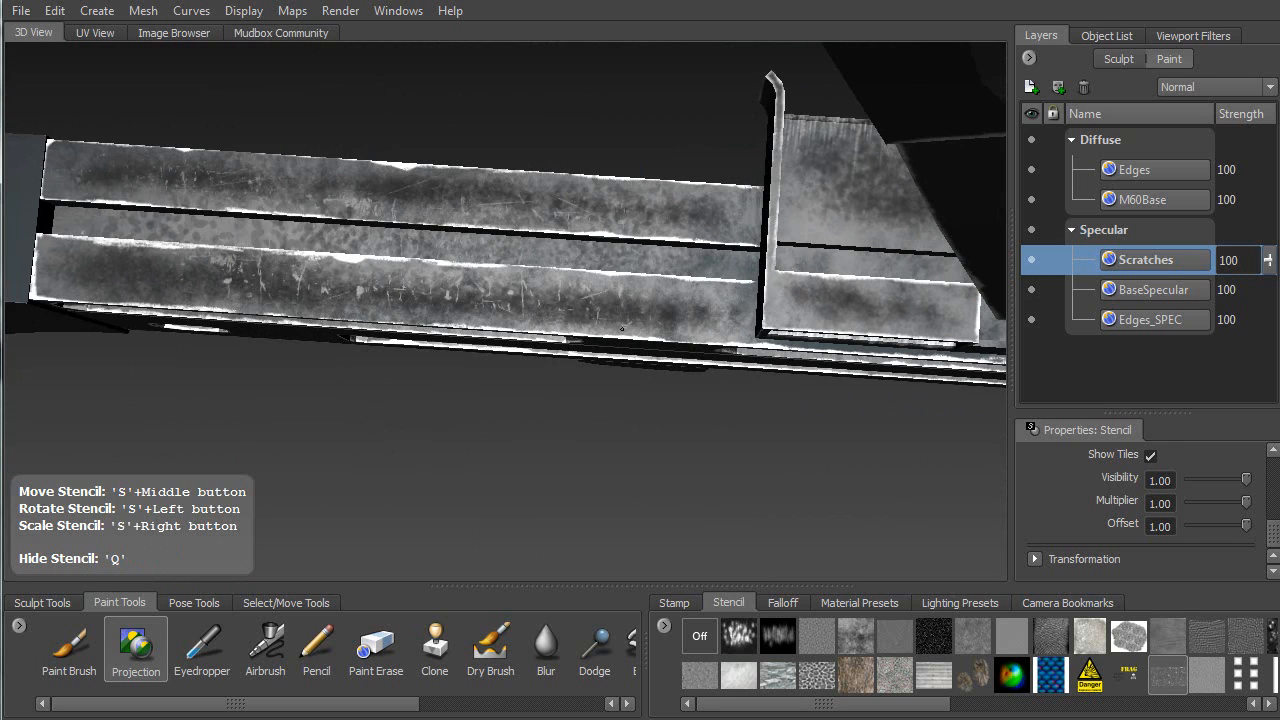
Project the stencil's scratches onto the stock end of the receiver's opposite side, along the upper groove and the wide panel
{"action": "left_click_drag", "start_coordinate": [585, 196], "coordinate": [290, 242], "text": "alt"}
{"action": "middle_click_drag", "start_coordinate": [485, 248], "coordinate": [240, 244], "text": "alt"}
{"action": "middle_click_drag", "start_coordinate": [464, 210], "coordinate": [322, 237], "text": "alt"}
{"action": "left_click_drag", "start_coordinate": [322, 237], "coordinate": [342, 235], "text": "alt"}
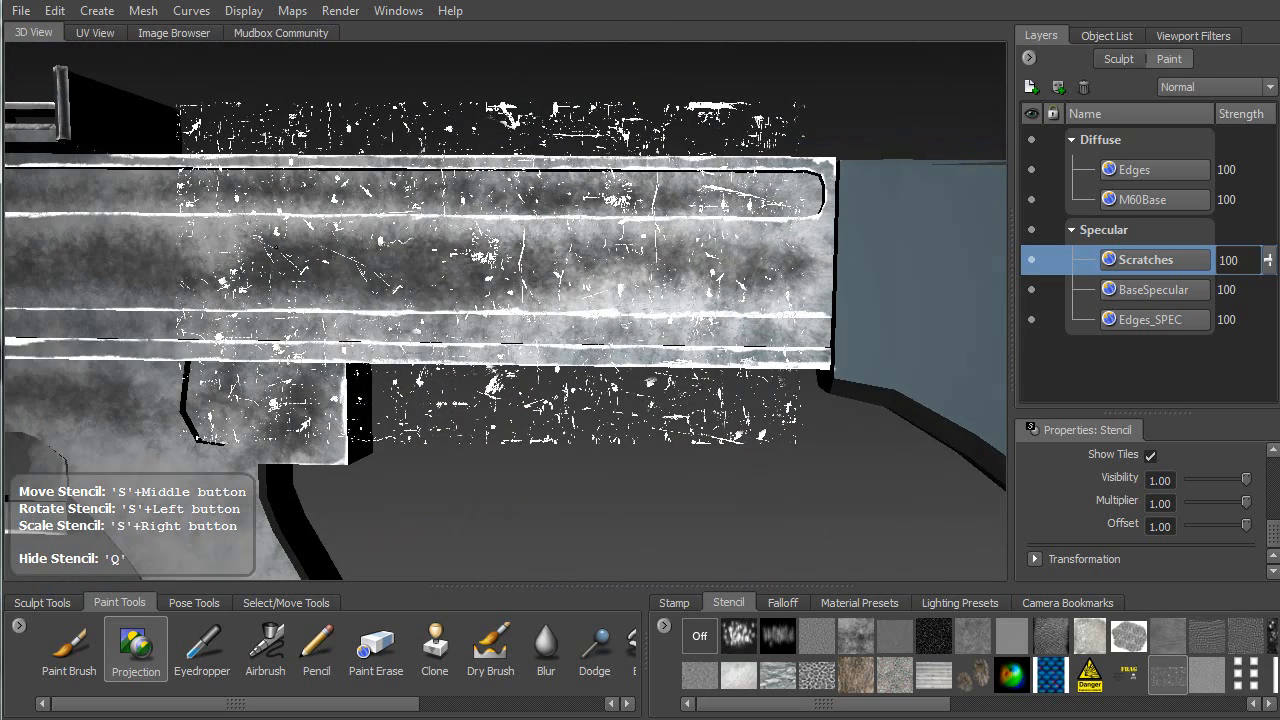
{"action": "left_click_drag", "start_coordinate": [640, 249], "coordinate": [588, 236]}
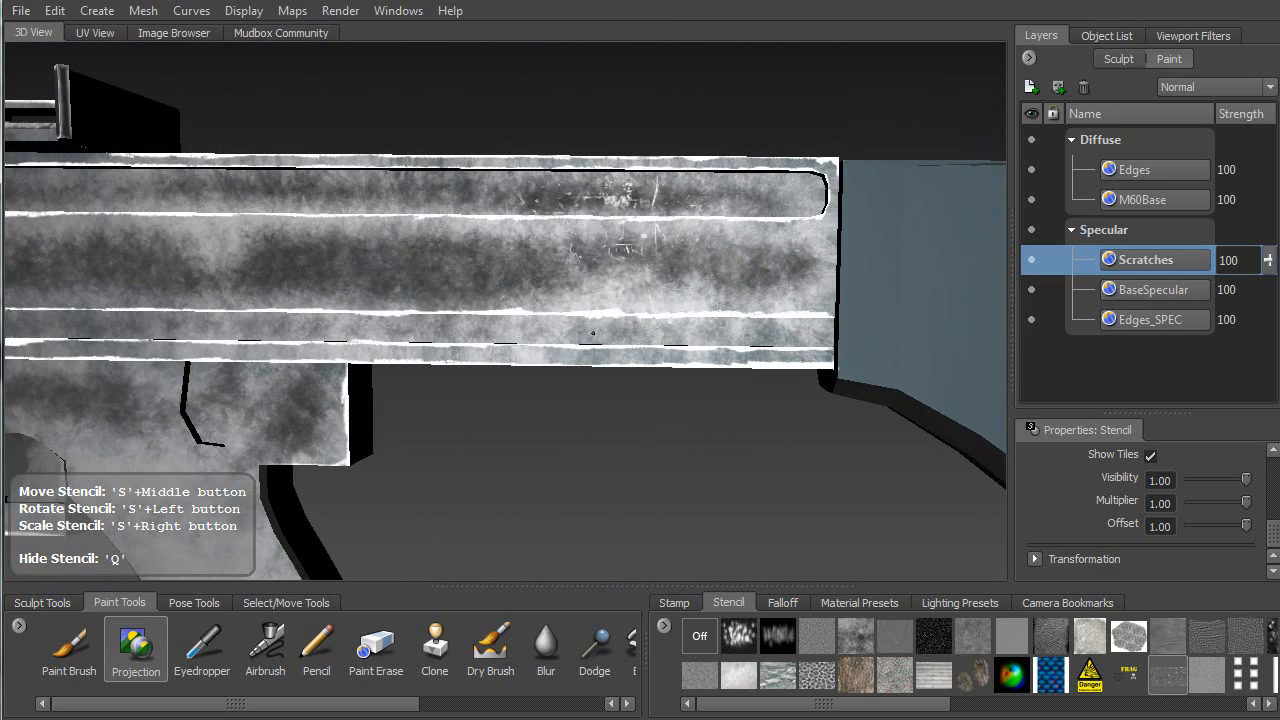
{"action": "left_click_drag", "start_coordinate": [417, 290], "coordinate": [317, 251]}
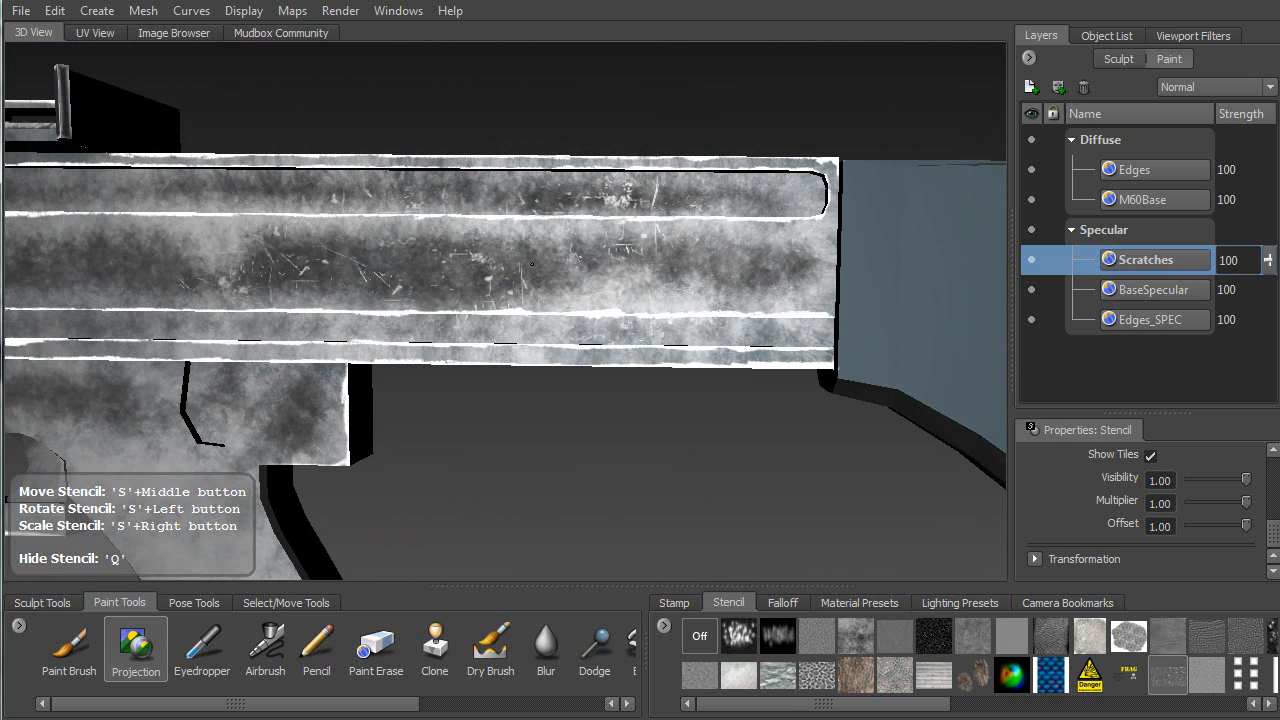
{"action": "left_click_drag", "start_coordinate": [596, 189], "coordinate": [600, 198]}
{"action": "mouse_move", "coordinate": [608, 266]}
{"action": "left_mouse_down", "text": "alt"}
{"action": "mouse_move", "coordinate": [630, 270]}
{"action": "mouse_move", "coordinate": [572, 255]}
{"action": "mouse_move", "coordinate": [590, 240]}
{"action": "left_mouse_up", "text": "alt"}
{"action": "left_click_drag", "start_coordinate": [735, 190], "coordinate": [723, 185]}
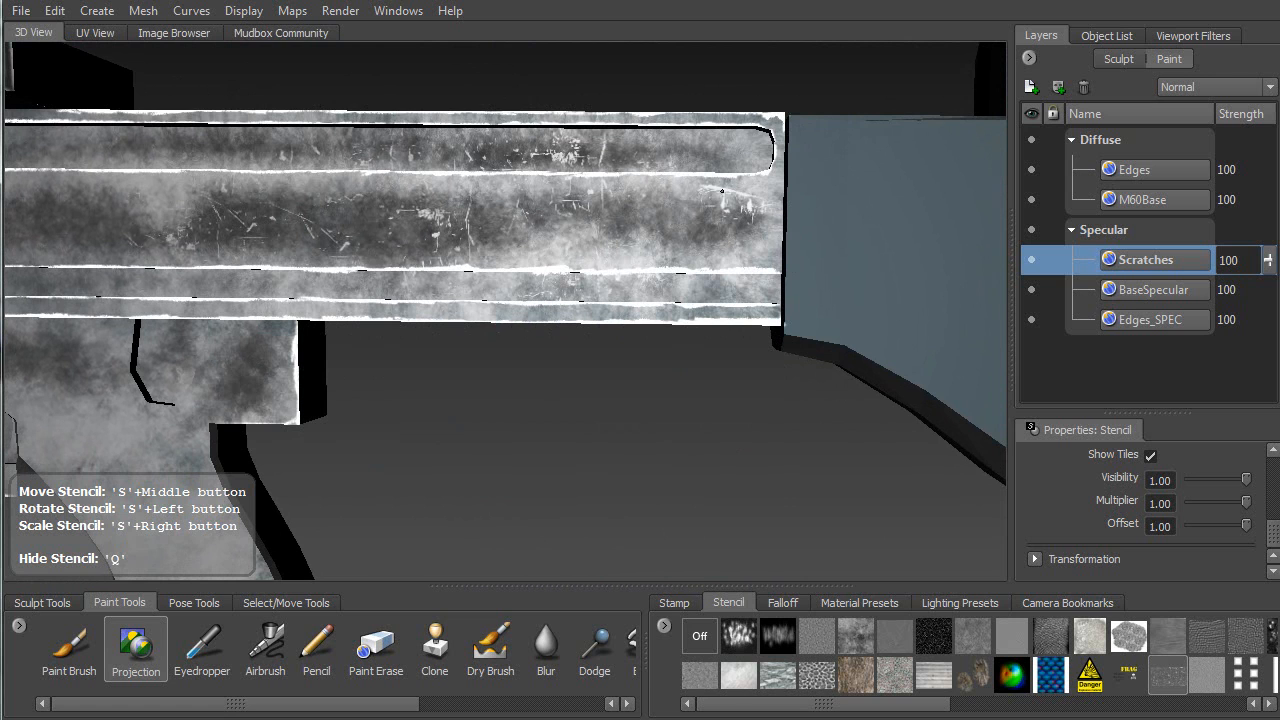
{"action": "left_click_drag", "start_coordinate": [691, 182], "coordinate": [672, 182]}
Reposition and rescale the scratch stencil, then project scratches onto the receiver's lower rails above the rear of the grip housing
{"action": "mouse_move", "coordinate": [320, 270]}
{"action": "middle_mouse_down", "text": "alt"}
{"action": "mouse_move", "coordinate": [376, 270]}
{"action": "mouse_move", "coordinate": [636, 170]}
{"action": "middle_mouse_up", "text": "alt"}
{"action": "mouse_move", "coordinate": [636, 170]}
{"action": "left_mouse_down", "text": "alt"}
{"action": "mouse_move", "coordinate": [598, 165]}
{"action": "mouse_move", "coordinate": [578, 203]}
{"action": "left_mouse_up", "text": "alt"}
{"action": "middle_click_drag", "start_coordinate": [612, 216], "coordinate": [579, 154]}
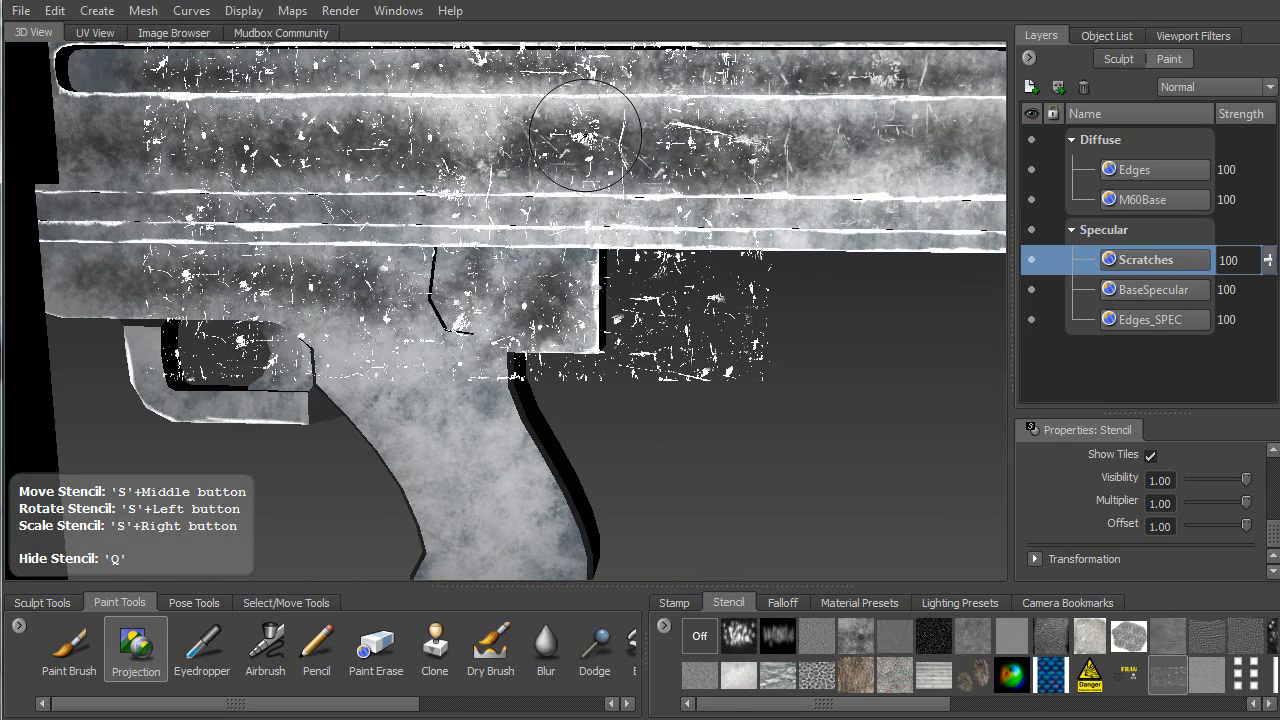
{"action": "right_click_drag", "start_coordinate": [592, 113], "coordinate": [645, 122], "text": "alt"}
{"action": "middle_click_drag", "start_coordinate": [471, 93], "coordinate": [431, 345], "text": "alt"}
{"action": "middle_click_drag", "start_coordinate": [510, 206], "coordinate": [497, 253]}
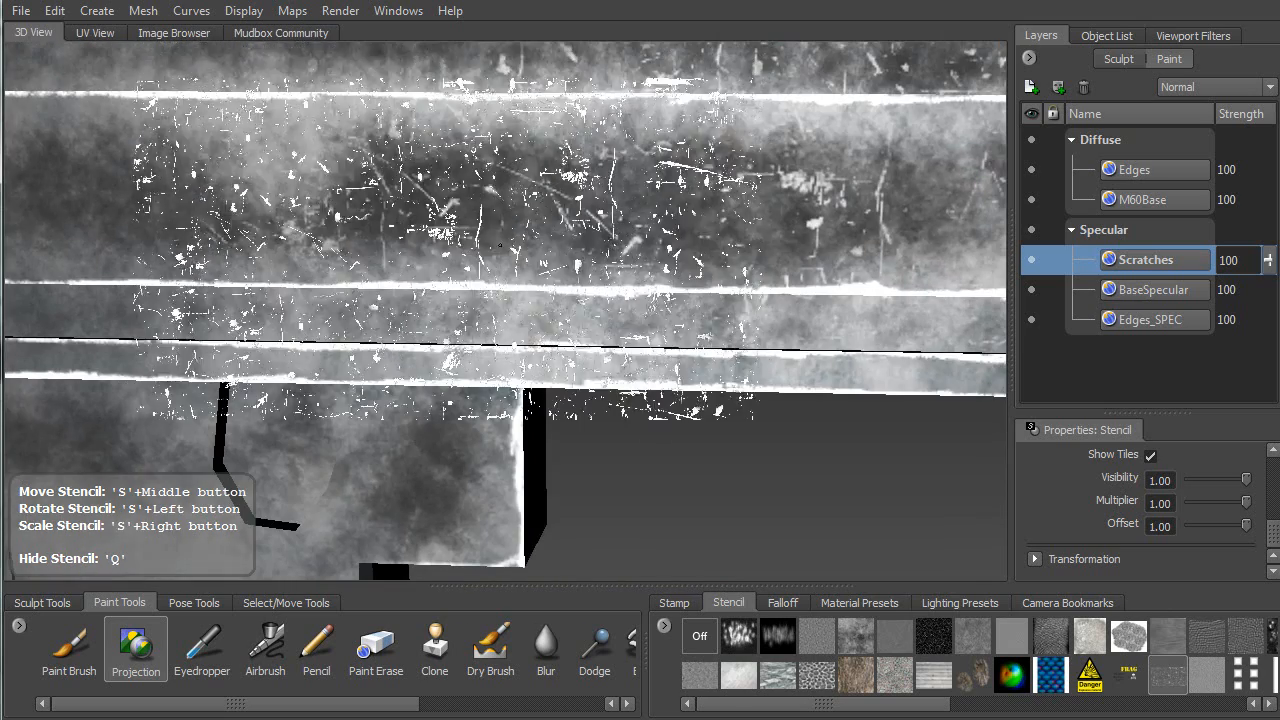
{"action": "right_click_drag", "start_coordinate": [516, 243], "coordinate": [585, 230], "text": "alt"}
{"action": "right_click_drag", "start_coordinate": [585, 230], "coordinate": [472, 530]}
{"action": "mouse_move", "coordinate": [484, 220]}
{"action": "middle_mouse_down"}
{"action": "mouse_move", "coordinate": [490, 236]}
{"action": "mouse_move", "coordinate": [561, 251]}
{"action": "mouse_move", "coordinate": [572, 232]}
{"action": "mouse_move", "coordinate": [609, 257]}
{"action": "mouse_move", "coordinate": [560, 285]}
{"action": "mouse_move", "coordinate": [516, 358]}
{"action": "middle_mouse_up"}
{"action": "key", "text": "q"}
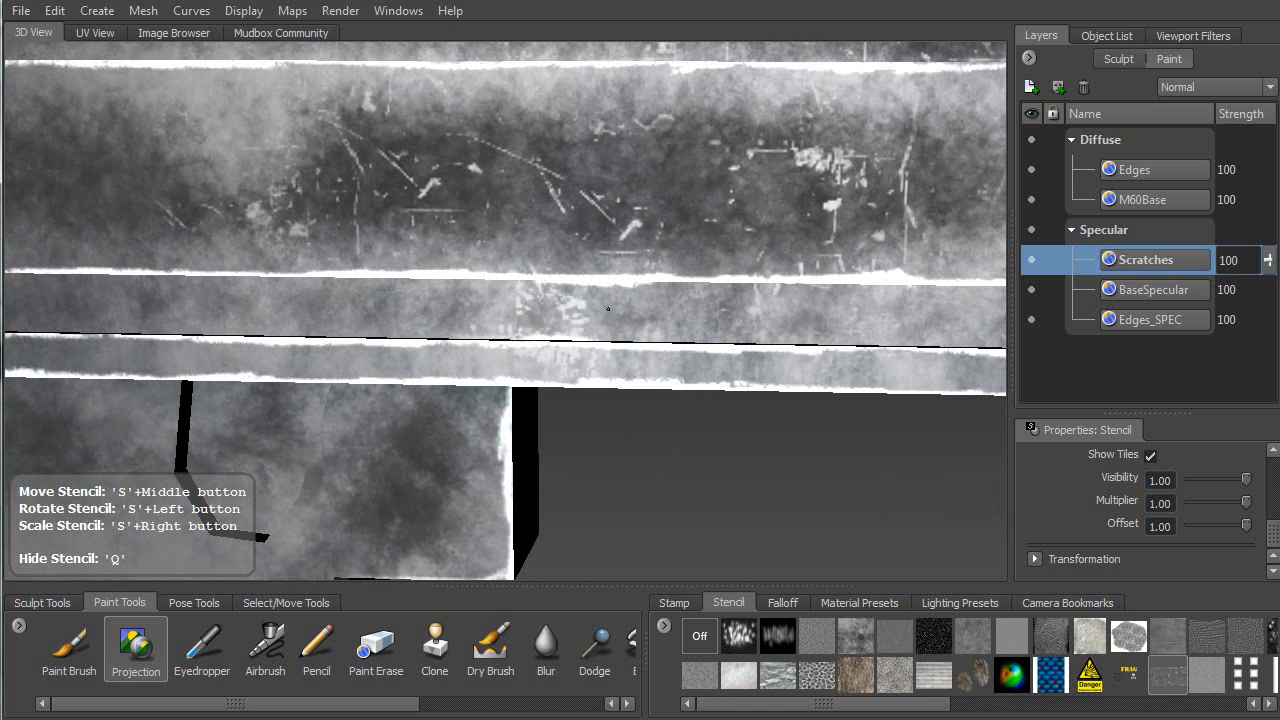
{"action": "key", "text": "q"}
{"action": "key", "text": "q"}
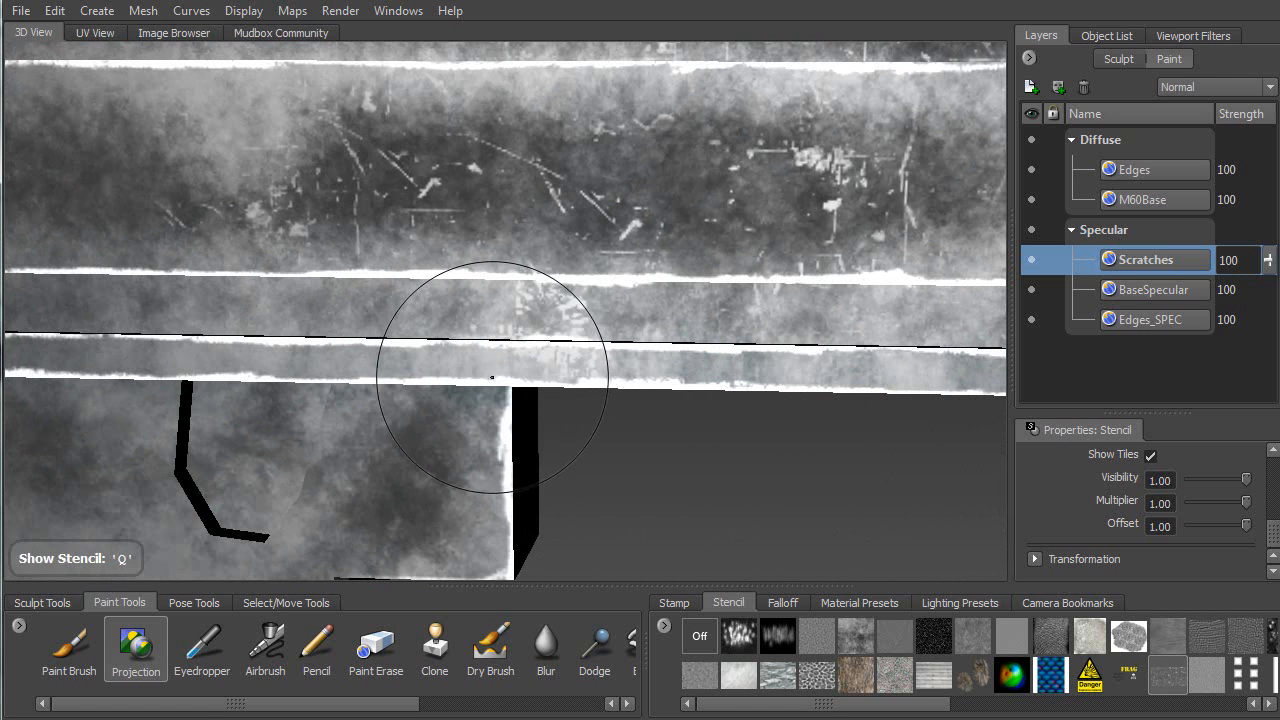
Project the stencil's scratches onto the front end of the receiver's side and the block above it
{"action": "scroll", "coordinate": [515, 320], "scroll_direction": "down", "scroll_amount": 5}
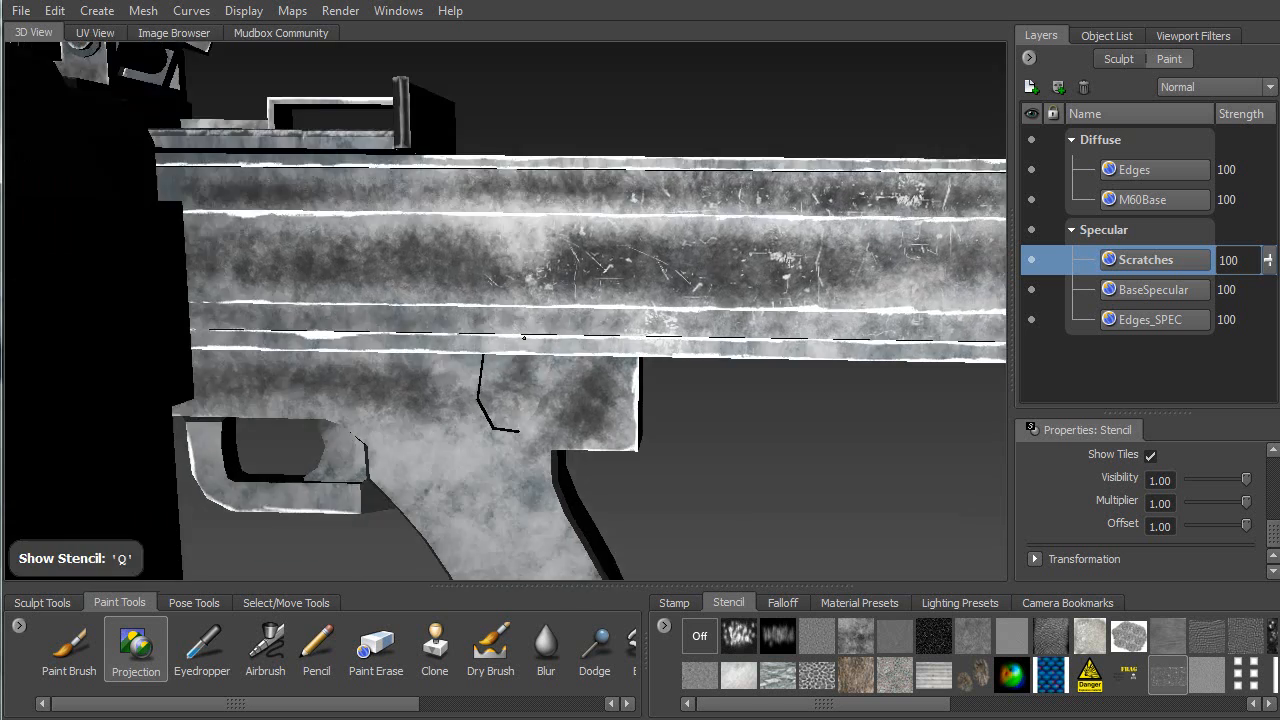
{"action": "middle_click_drag", "start_coordinate": [524, 338], "coordinate": [469, 388], "text": "alt"}
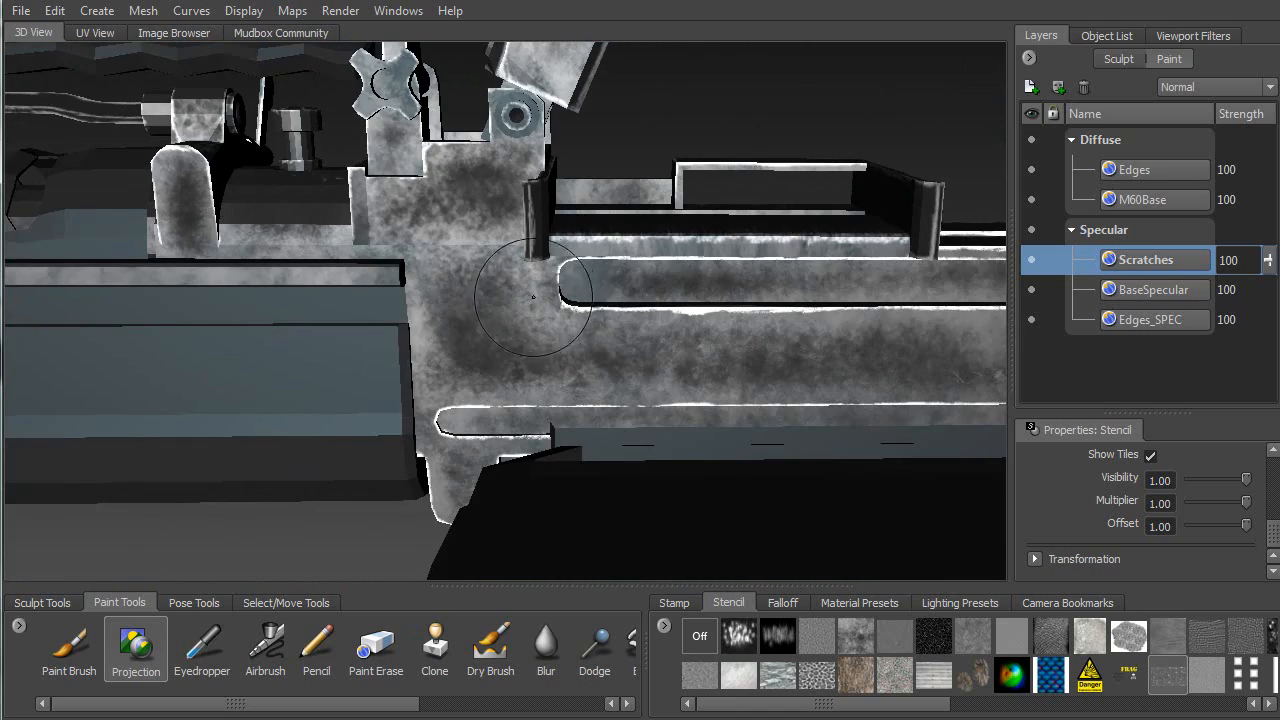
{"action": "key", "text": "q"}
{"action": "right_click_drag", "start_coordinate": [498, 288], "coordinate": [573, 243]}
{"action": "middle_click_drag", "start_coordinate": [573, 243], "coordinate": [663, 202]}
{"action": "key", "text": "q"}
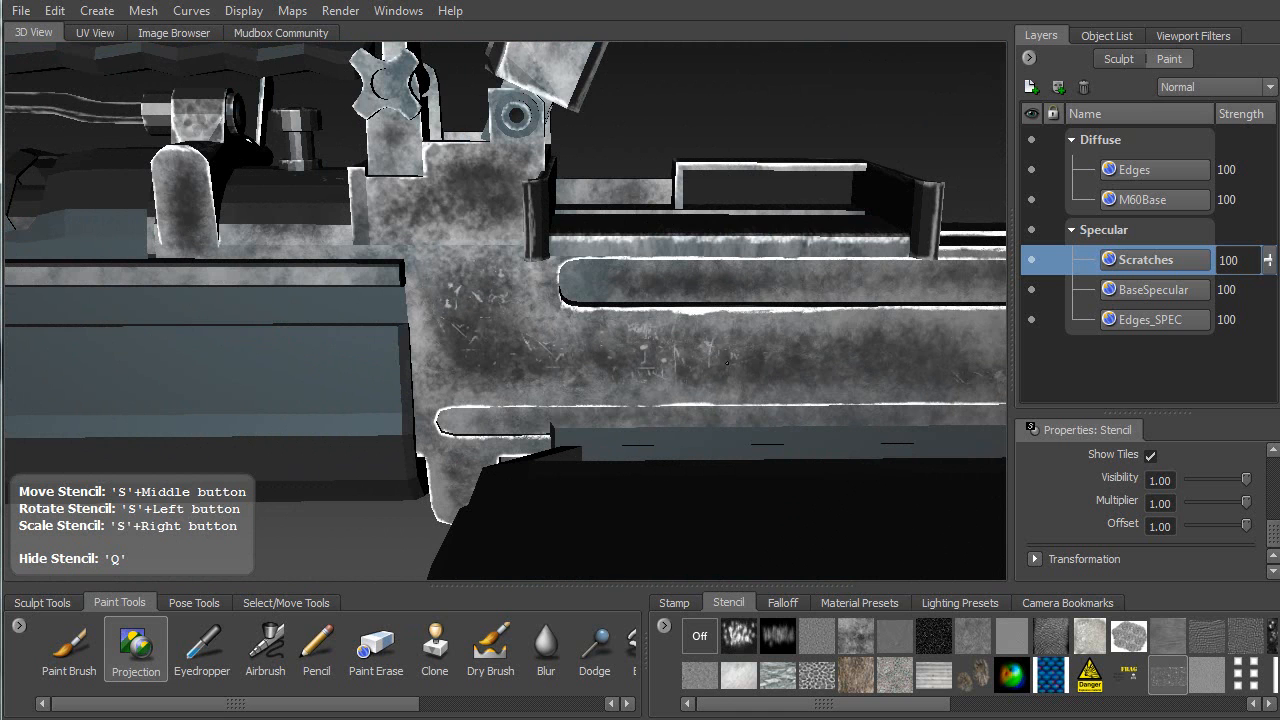
{"action": "left_click_drag", "start_coordinate": [926, 357], "coordinate": [896, 363]}
{"action": "left_click_drag", "start_coordinate": [480, 212], "coordinate": [389, 199]}
Enable Use Tiles and disable Show Tiles for the stencil, then project more scratches along the receiver's front side
{"action": "scroll", "coordinate": [1208, 486], "scroll_direction": "up", "scroll_amount": 3}
{"action": "left_click", "coordinate": [1150, 497]}
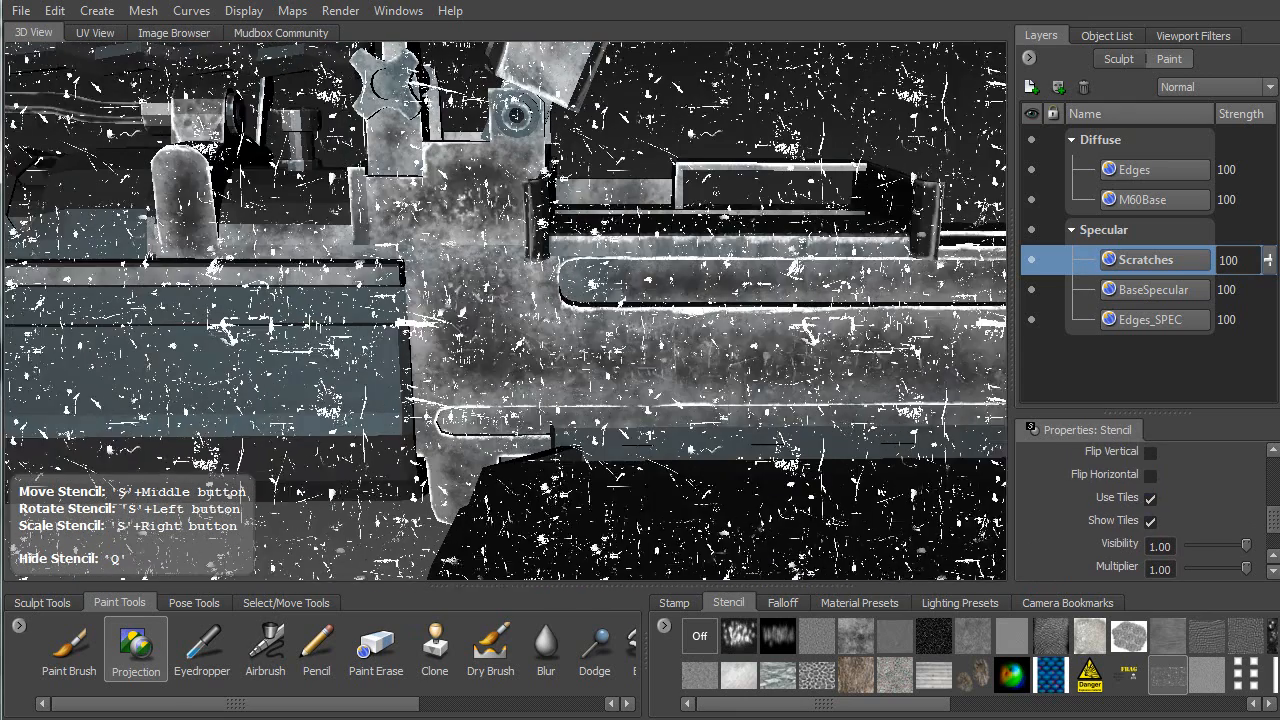
{"action": "left_click", "coordinate": [1150, 521]}
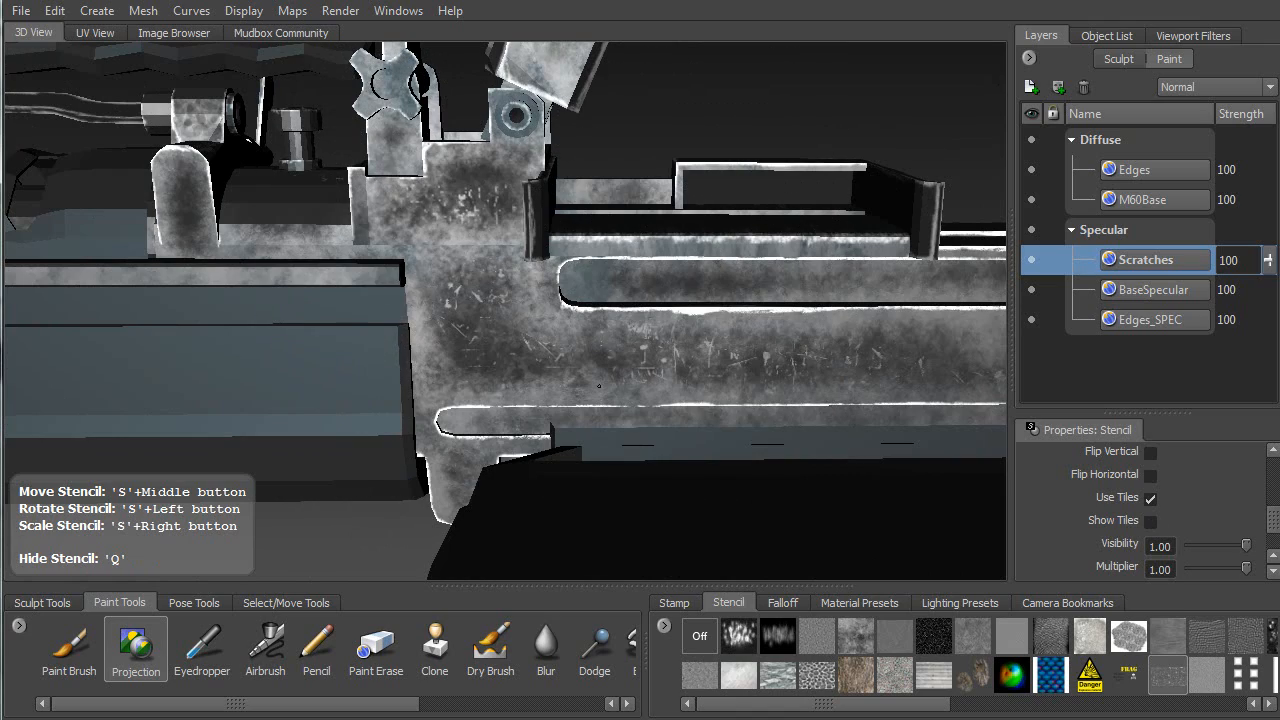
{"action": "mouse_move", "coordinate": [810, 408]}
{"action": "left_mouse_down"}
{"action": "mouse_move", "coordinate": [700, 380]}
{"action": "mouse_move", "coordinate": [640, 260]}
{"action": "mouse_move", "coordinate": [700, 380]}
{"action": "mouse_move", "coordinate": [657, 276]}
{"action": "mouse_move", "coordinate": [690, 350]}
{"action": "mouse_move", "coordinate": [725, 335]}
{"action": "mouse_move", "coordinate": [695, 289]}
{"action": "left_mouse_up"}
Position the stencil over the receiver's slotted side, move the Scratches layer into the Diffuse channel and select it
{"action": "left_click_drag", "start_coordinate": [1144, 266], "coordinate": [1031, 272]}
{"action": "mouse_move", "coordinate": [679, 266]}
{"action": "left_mouse_down", "text": "alt"}
{"action": "mouse_move", "coordinate": [605, 340]}
{"action": "mouse_move", "coordinate": [590, 425]}
{"action": "mouse_move", "coordinate": [669, 352]}
{"action": "mouse_move", "coordinate": [620, 300]}
{"action": "mouse_move", "coordinate": [700, 340]}
{"action": "mouse_move", "coordinate": [680, 360]}
{"action": "mouse_move", "coordinate": [640, 320]}
{"action": "mouse_move", "coordinate": [480, 280]}
{"action": "left_mouse_up", "text": "alt"}
{"action": "key", "text": "q"}
{"action": "key", "text": "q"}
{"action": "middle_click_drag", "start_coordinate": [398, 303], "coordinate": [430, 271]}
{"action": "left_click", "coordinate": [570, 317]}
{"action": "left_click_drag", "start_coordinate": [640, 312], "coordinate": [537, 351]}
{"action": "left_click", "coordinate": [722, 428]}
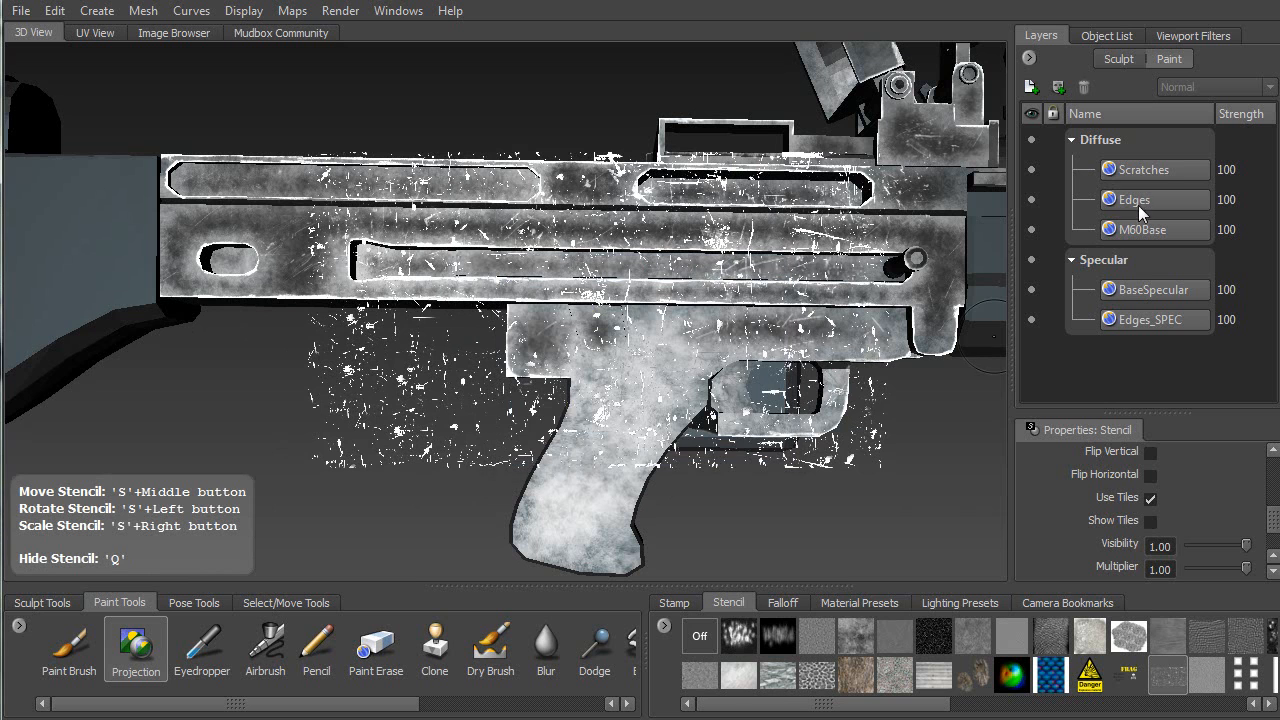
{"action": "left_click", "coordinate": [1153, 180]}
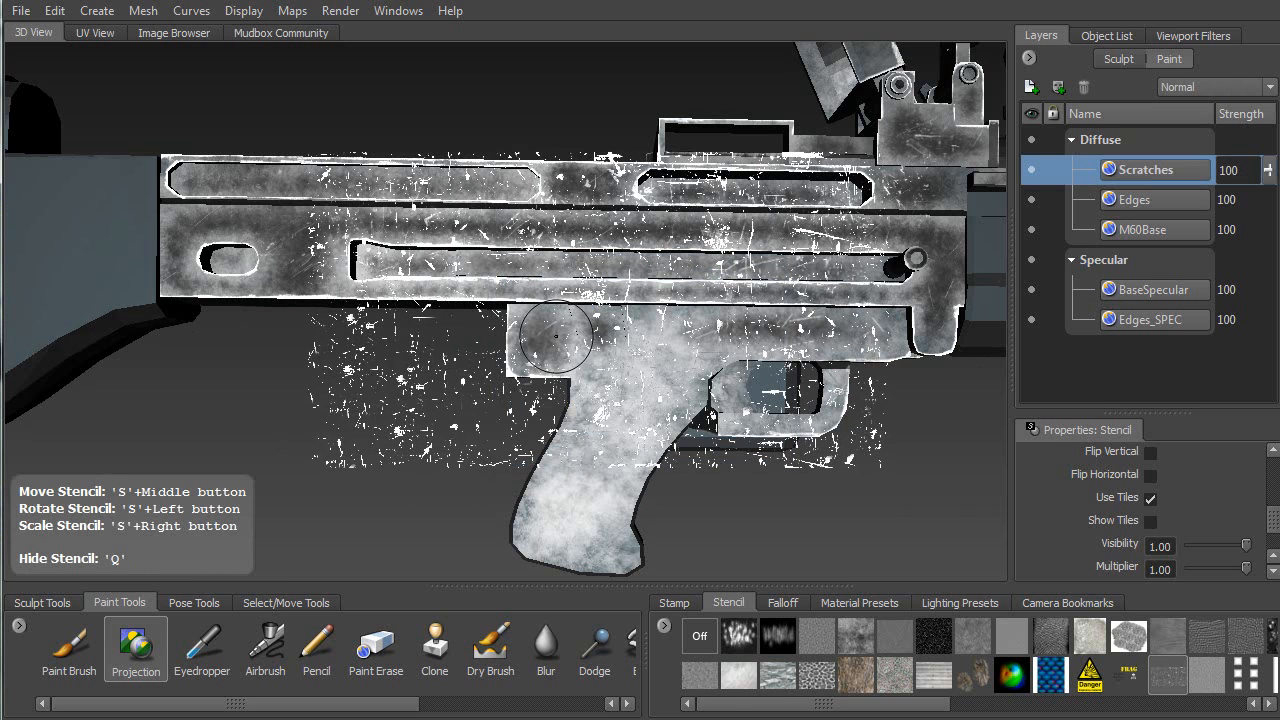
Project scratches onto the grip housing and along the receiver's slotted side, from the oval slot to the long slot
{"action": "key", "text": "q"}
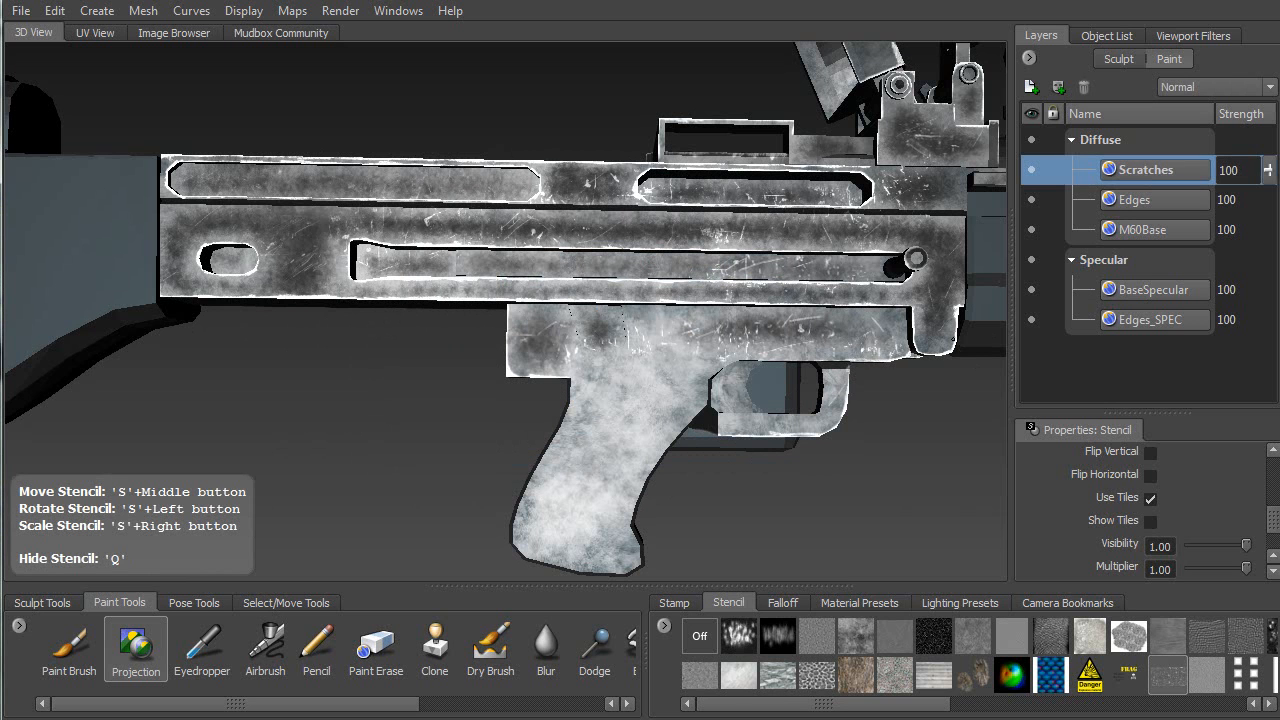
{"action": "left_click_drag", "start_coordinate": [610, 393], "coordinate": [598, 350]}
{"action": "mouse_move", "coordinate": [584, 315]}
{"action": "middle_mouse_down"}
{"action": "mouse_move", "coordinate": [580, 302]}
{"action": "mouse_move", "coordinate": [258, 205]}
{"action": "middle_mouse_up"}
{"action": "left_click_drag", "start_coordinate": [190, 236], "coordinate": [183, 241]}
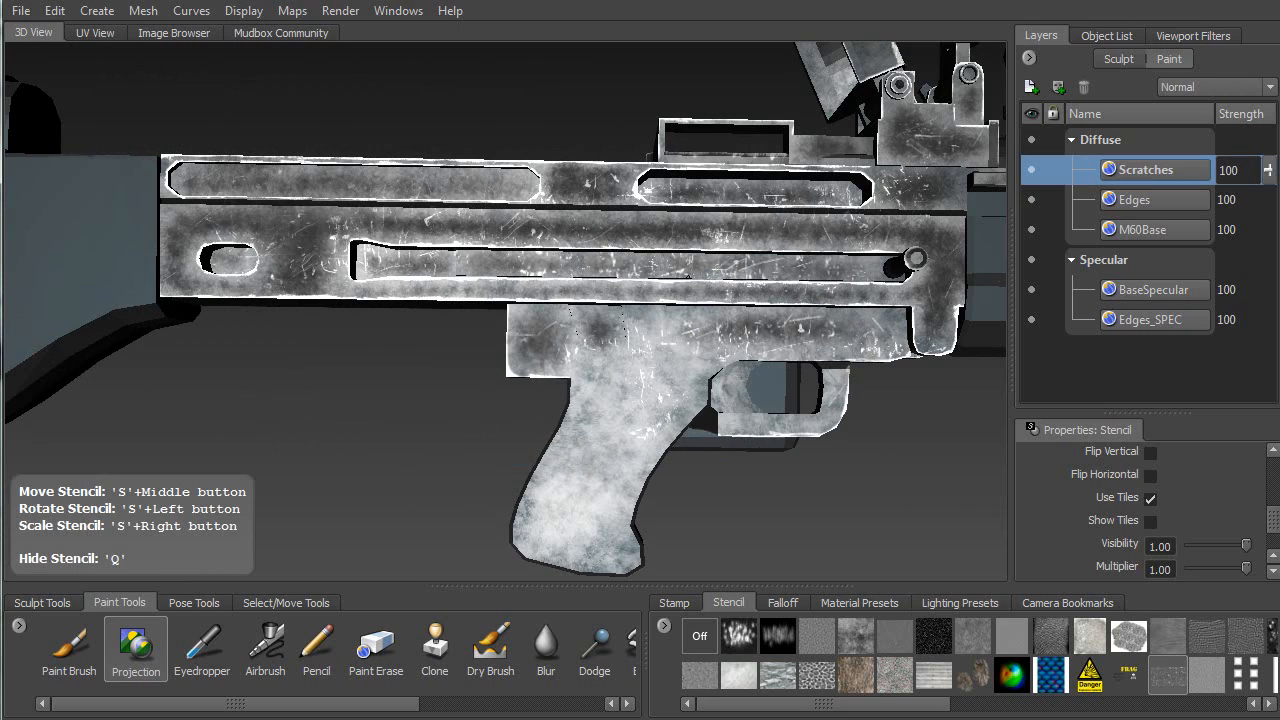
{"action": "left_click_drag", "start_coordinate": [773, 271], "coordinate": [745, 271]}
{"action": "mouse_move", "coordinate": [631, 266]}
{"action": "middle_mouse_down", "text": "alt"}
{"action": "mouse_move", "coordinate": [504, 280]}
{"action": "mouse_move", "coordinate": [441, 306]}
{"action": "middle_mouse_up", "text": "alt"}
{"action": "left_click_drag", "start_coordinate": [499, 295], "coordinate": [512, 284]}
Project the stencil's scratches onto the lower end of the raised top cover, working from both sides
{"action": "middle_click_drag", "start_coordinate": [482, 302], "coordinate": [564, 250]}
{"action": "mouse_move", "coordinate": [564, 250]}
{"action": "left_mouse_down", "text": "alt"}
{"action": "mouse_move", "coordinate": [410, 390]}
{"action": "mouse_move", "coordinate": [311, 534]}
{"action": "mouse_move", "coordinate": [245, 440]}
{"action": "left_mouse_up", "text": "alt"}
{"action": "middle_click_drag", "start_coordinate": [245, 440], "coordinate": [440, 558]}
{"action": "left_click_drag", "start_coordinate": [440, 558], "coordinate": [368, 500], "text": "alt"}
{"action": "middle_click_drag", "start_coordinate": [609, 494], "coordinate": [574, 481], "text": "alt"}
{"action": "left_click_drag", "start_coordinate": [585, 340], "coordinate": [581, 305]}
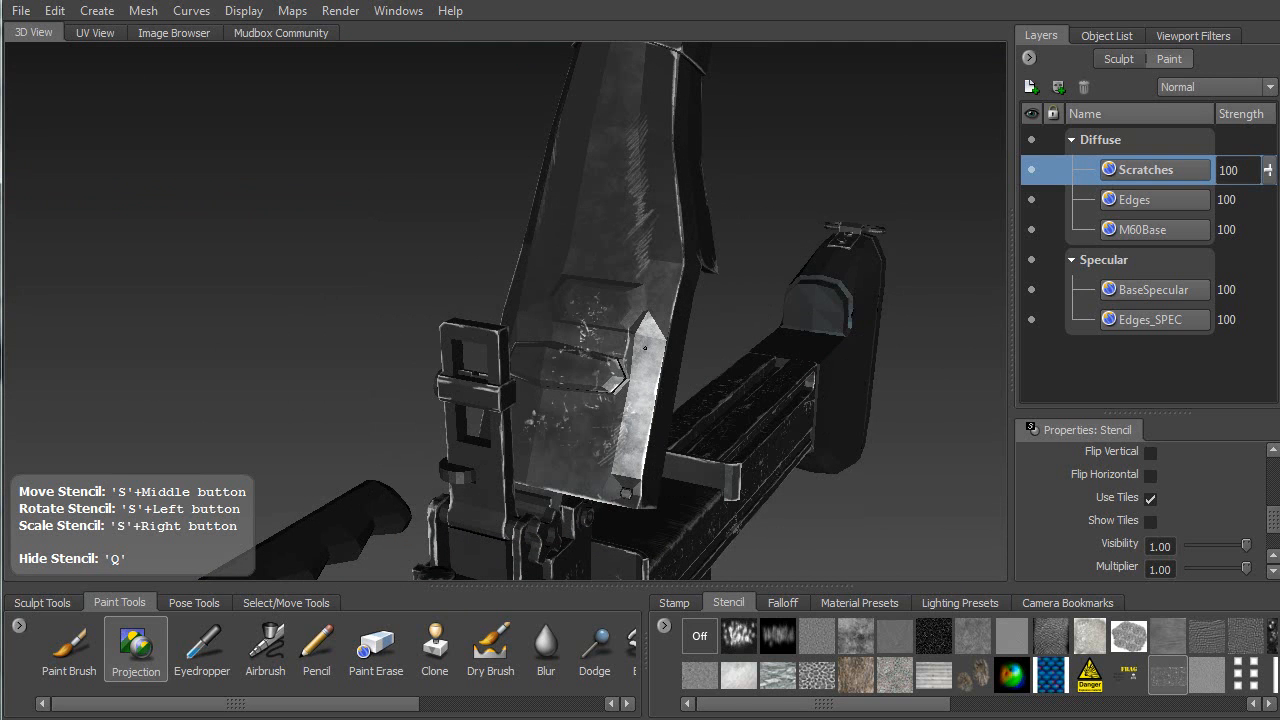
{"action": "left_click_drag", "start_coordinate": [610, 431], "coordinate": [740, 435], "text": "alt"}
{"action": "left_click_drag", "start_coordinate": [515, 240], "coordinate": [505, 299]}
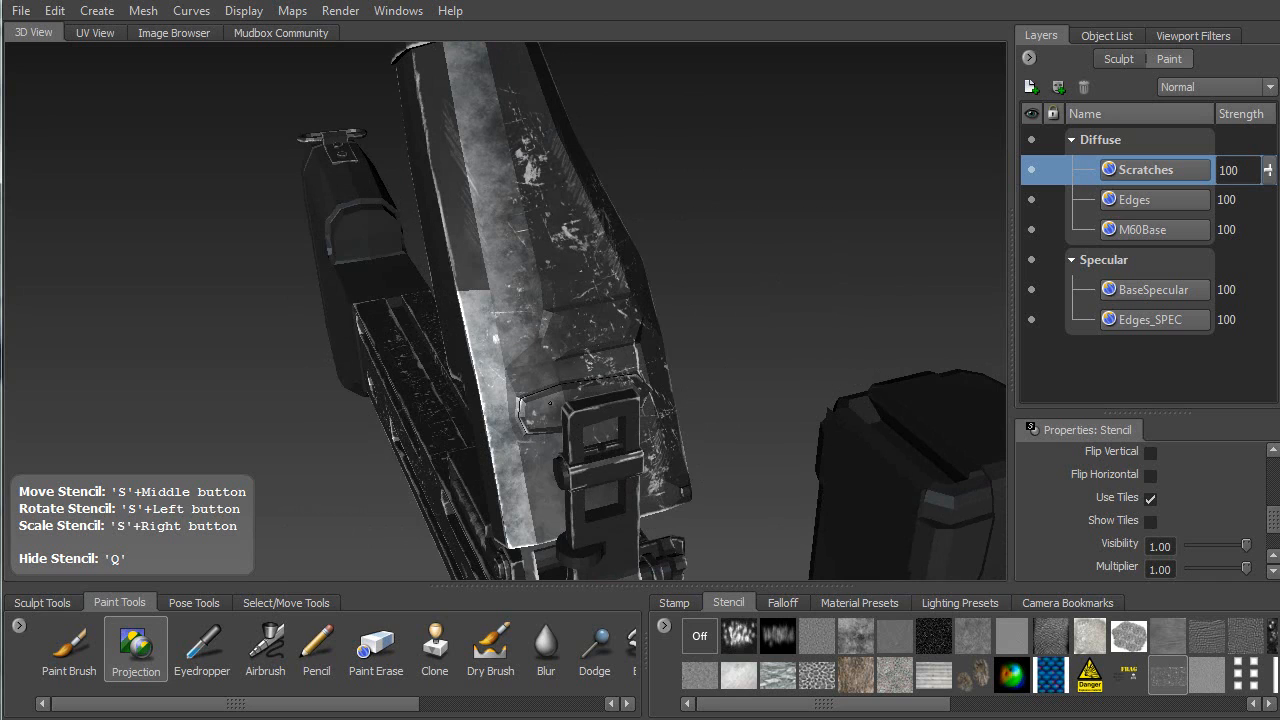
{"action": "left_click_drag", "start_coordinate": [543, 496], "coordinate": [545, 485]}
Project scratches farther up the raised top cover, across the seam where its narrow section begins
{"action": "mouse_move", "coordinate": [545, 485]}
{"action": "middle_mouse_down"}
{"action": "mouse_move", "coordinate": [558, 474]}
{"action": "mouse_move", "coordinate": [506, 386]}
{"action": "middle_mouse_up"}
{"action": "mouse_move", "coordinate": [506, 386]}
{"action": "middle_mouse_down", "text": "alt"}
{"action": "mouse_move", "coordinate": [548, 565]}
{"action": "mouse_move", "coordinate": [532, 412]}
{"action": "middle_mouse_up", "text": "alt"}
{"action": "left_click_drag", "start_coordinate": [490, 205], "coordinate": [505, 273]}
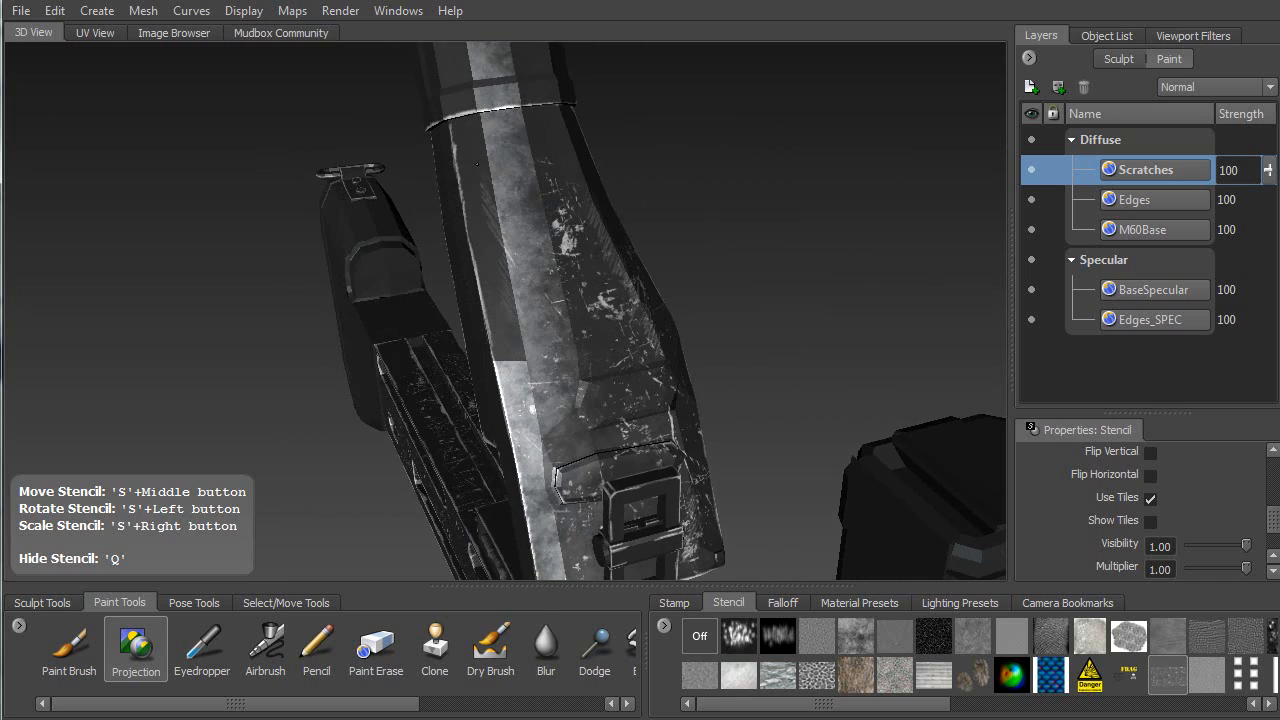
{"action": "left_click_drag", "start_coordinate": [579, 361], "coordinate": [580, 366]}
{"action": "middle_click_drag", "start_coordinate": [580, 366], "coordinate": [605, 563], "text": "alt"}
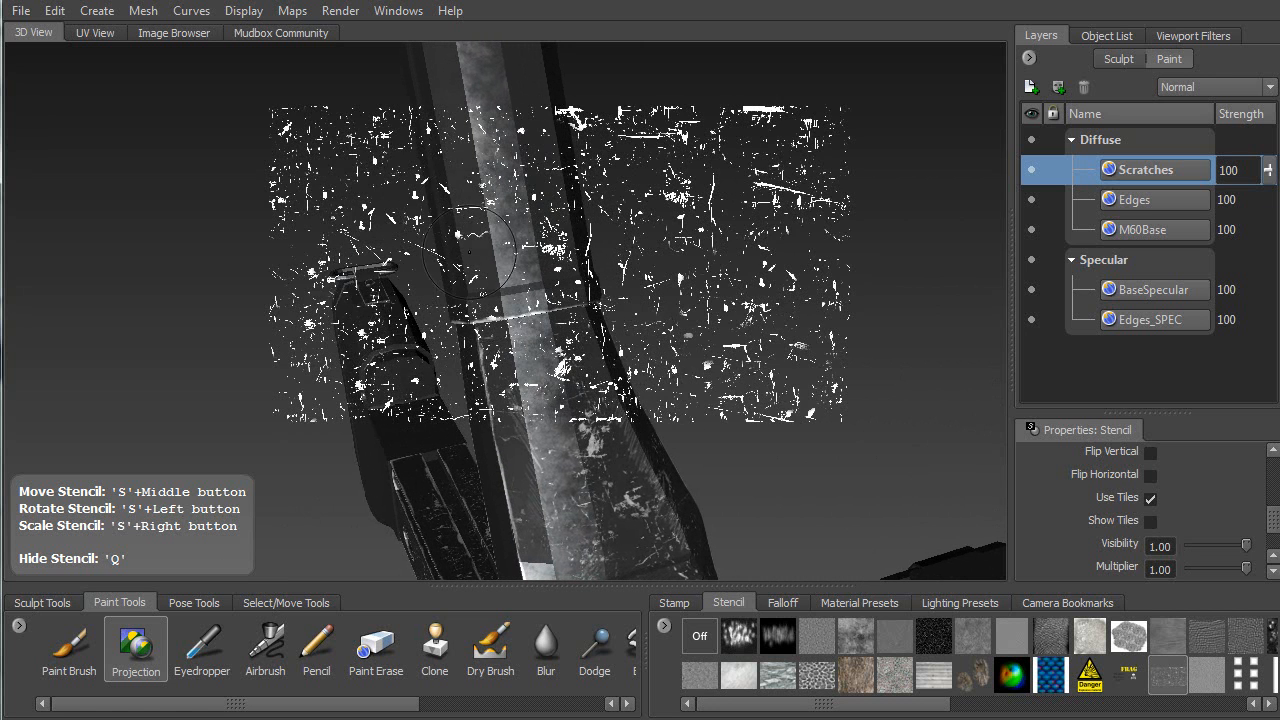
{"action": "left_click_drag", "start_coordinate": [473, 225], "coordinate": [461, 170]}
{"action": "mouse_move", "coordinate": [537, 271]}
{"action": "left_mouse_down"}
{"action": "mouse_move", "coordinate": [540, 290]}
{"action": "mouse_move", "coordinate": [680, 268]}
{"action": "left_mouse_up"}
Project scratches onto the other side faces of the raised cover, from the seam down to its hinge end
{"action": "left_click_drag", "start_coordinate": [668, 165], "coordinate": [675, 195]}
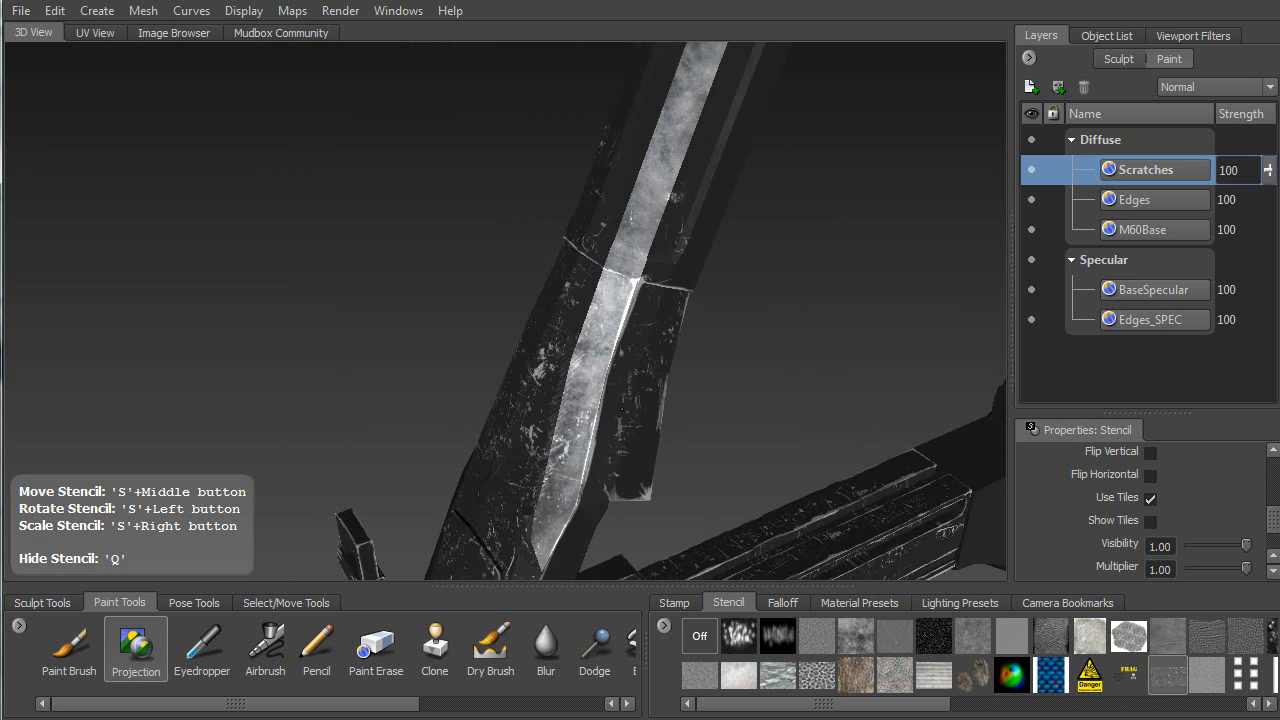
{"action": "left_click_drag", "start_coordinate": [564, 470], "coordinate": [565, 474]}
{"action": "middle_click_drag", "start_coordinate": [564, 470], "coordinate": [577, 206], "text": "alt"}
{"action": "left_click_drag", "start_coordinate": [505, 335], "coordinate": [508, 365]}
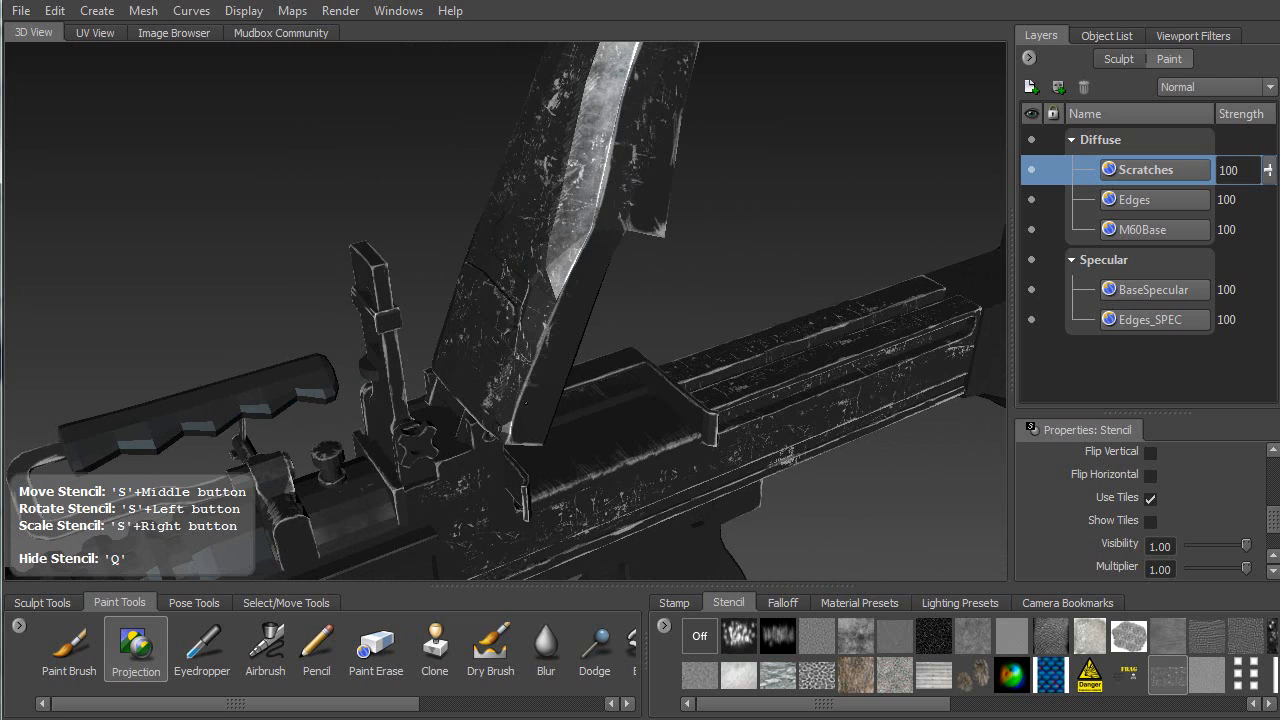
{"action": "left_click_drag", "start_coordinate": [519, 287], "coordinate": [520, 291]}
Project the stencil's scratches along the faces of the raised cover's long narrow upper section
{"action": "mouse_move", "coordinate": [520, 291]}
{"action": "middle_mouse_down", "text": "alt"}
{"action": "mouse_move", "coordinate": [455, 510]}
{"action": "mouse_move", "coordinate": [350, 645]}
{"action": "middle_mouse_up", "text": "alt"}
{"action": "left_click_drag", "start_coordinate": [460, 235], "coordinate": [423, 330]}
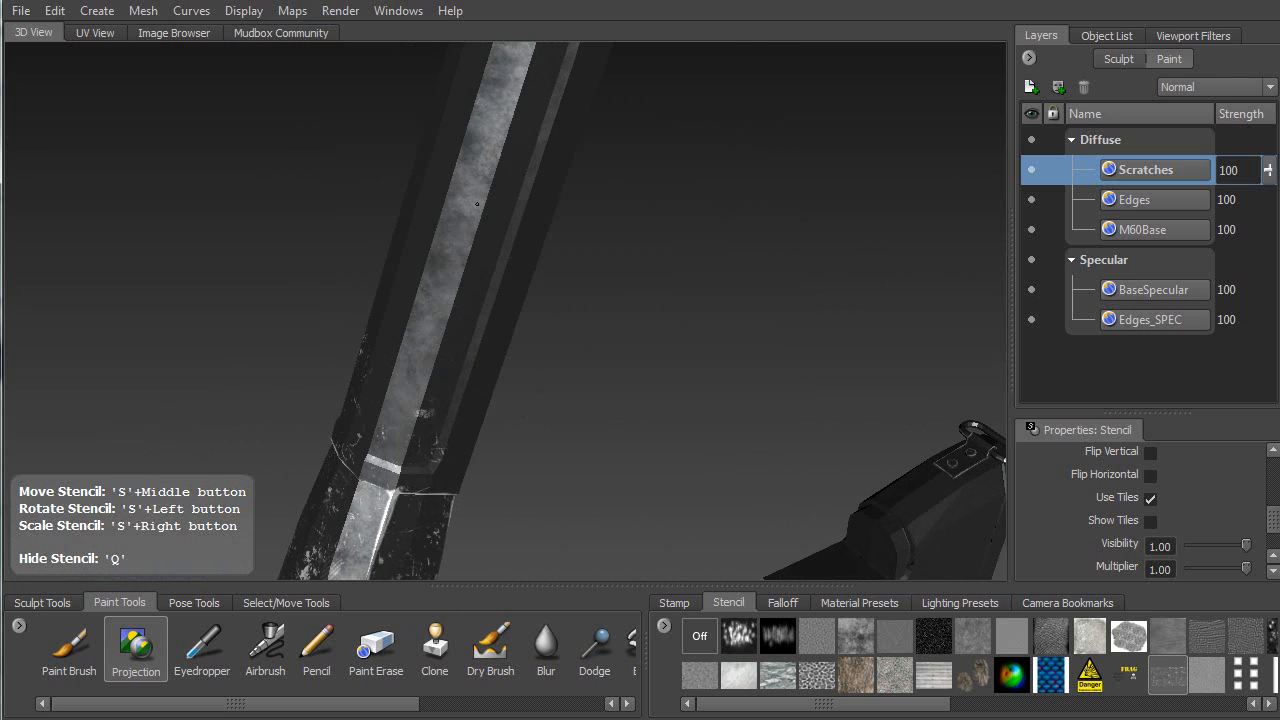
{"action": "mouse_move", "coordinate": [482, 246]}
{"action": "left_mouse_down"}
{"action": "mouse_move", "coordinate": [497, 147]}
{"action": "mouse_move", "coordinate": [640, 260]}
{"action": "mouse_move", "coordinate": [639, 430]}
{"action": "mouse_move", "coordinate": [645, 305]}
{"action": "left_mouse_up"}
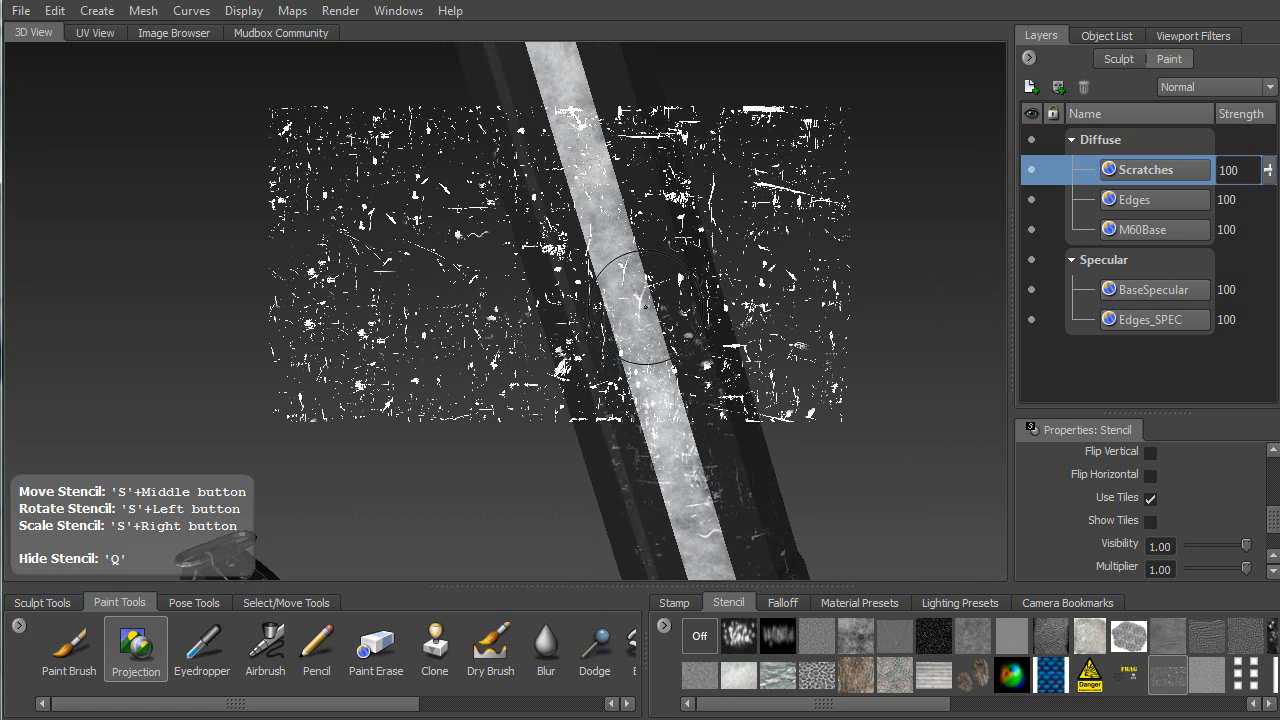
{"action": "right_click_drag", "start_coordinate": [609, 346], "coordinate": [585, 268], "text": "alt"}
{"action": "middle_click_drag", "start_coordinate": [585, 268], "coordinate": [590, 292], "text": "alt"}
{"action": "mouse_move", "coordinate": [592, 290]}
{"action": "left_mouse_down"}
{"action": "mouse_move", "coordinate": [610, 333]}
{"action": "mouse_move", "coordinate": [556, 304]}
{"action": "mouse_move", "coordinate": [532, 197]}
{"action": "left_mouse_up"}
{"action": "left_click_drag", "start_coordinate": [543, 271], "coordinate": [541, 292]}
Project scratches onto the remaining outer faces and the inner strip of the raised cover's narrow section
{"action": "mouse_move", "coordinate": [630, 250]}
{"action": "left_mouse_down", "text": "alt"}
{"action": "mouse_move", "coordinate": [593, 212]}
{"action": "mouse_move", "coordinate": [574, 267]}
{"action": "left_mouse_up", "text": "alt"}
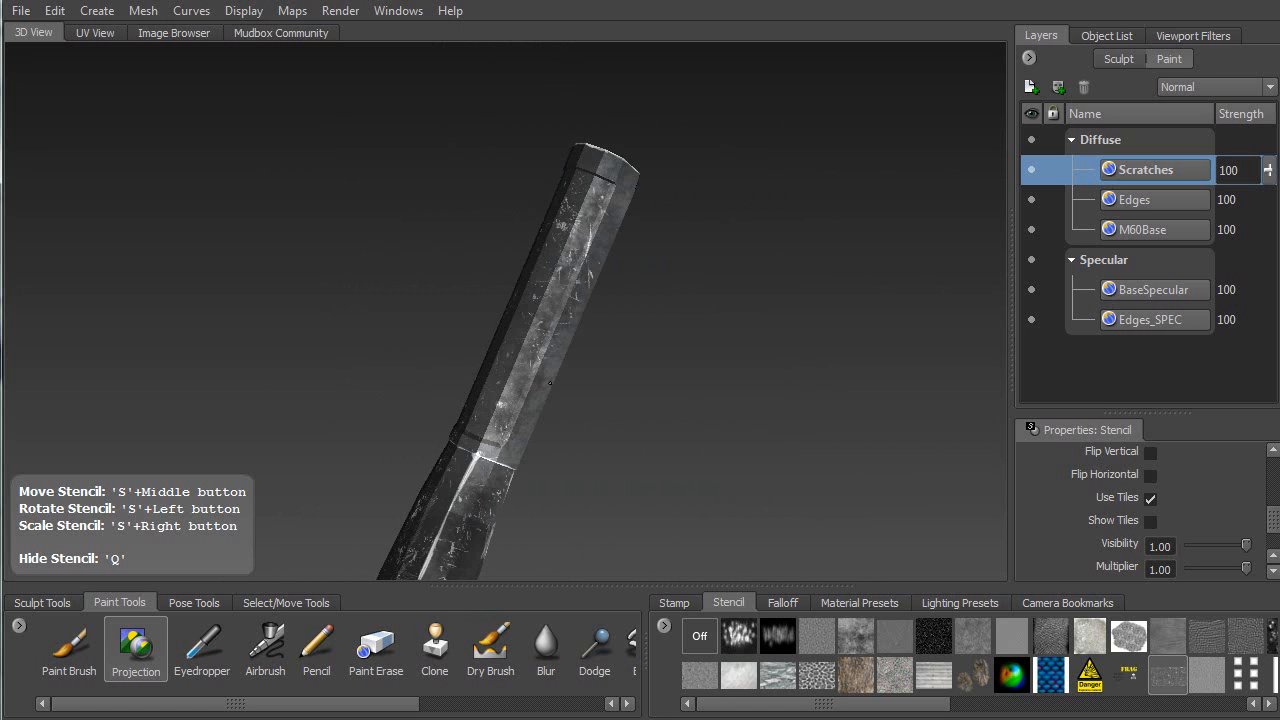
{"action": "mouse_move", "coordinate": [571, 316]}
{"action": "left_mouse_down"}
{"action": "mouse_move", "coordinate": [562, 338]}
{"action": "mouse_move", "coordinate": [684, 290]}
{"action": "mouse_move", "coordinate": [566, 260]}
{"action": "left_mouse_up"}
{"action": "left_click_drag", "start_coordinate": [562, 162], "coordinate": [558, 262]}
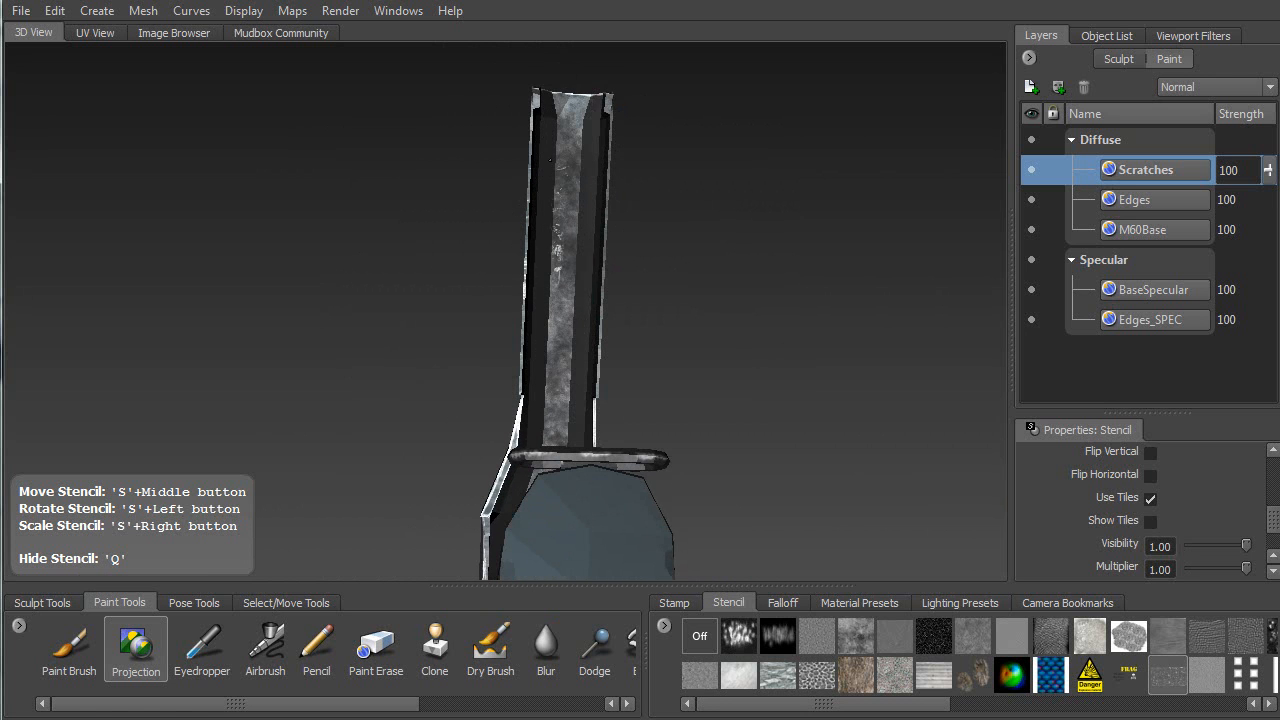
{"action": "left_click_drag", "start_coordinate": [540, 341], "coordinate": [542, 350]}
Go to the bipod under the muzzle and project the stencil's scratches along the wide plate of its leg
{"action": "mouse_move", "coordinate": [560, 340]}
{"action": "left_mouse_down", "text": "alt"}
{"action": "mouse_move", "coordinate": [650, 385]}
{"action": "mouse_move", "coordinate": [598, 426]}
{"action": "mouse_move", "coordinate": [604, 396]}
{"action": "mouse_move", "coordinate": [540, 358]}
{"action": "mouse_move", "coordinate": [495, 392]}
{"action": "mouse_move", "coordinate": [419, 392]}
{"action": "left_mouse_up", "text": "alt"}
{"action": "middle_click_drag", "start_coordinate": [574, 402], "coordinate": [388, 240], "text": "alt"}
{"action": "key", "text": "q"}
{"action": "middle_click_drag", "start_coordinate": [547, 328], "coordinate": [287, 249], "text": "alt"}
{"action": "left_click_drag", "start_coordinate": [287, 249], "coordinate": [420, 334], "text": "alt"}
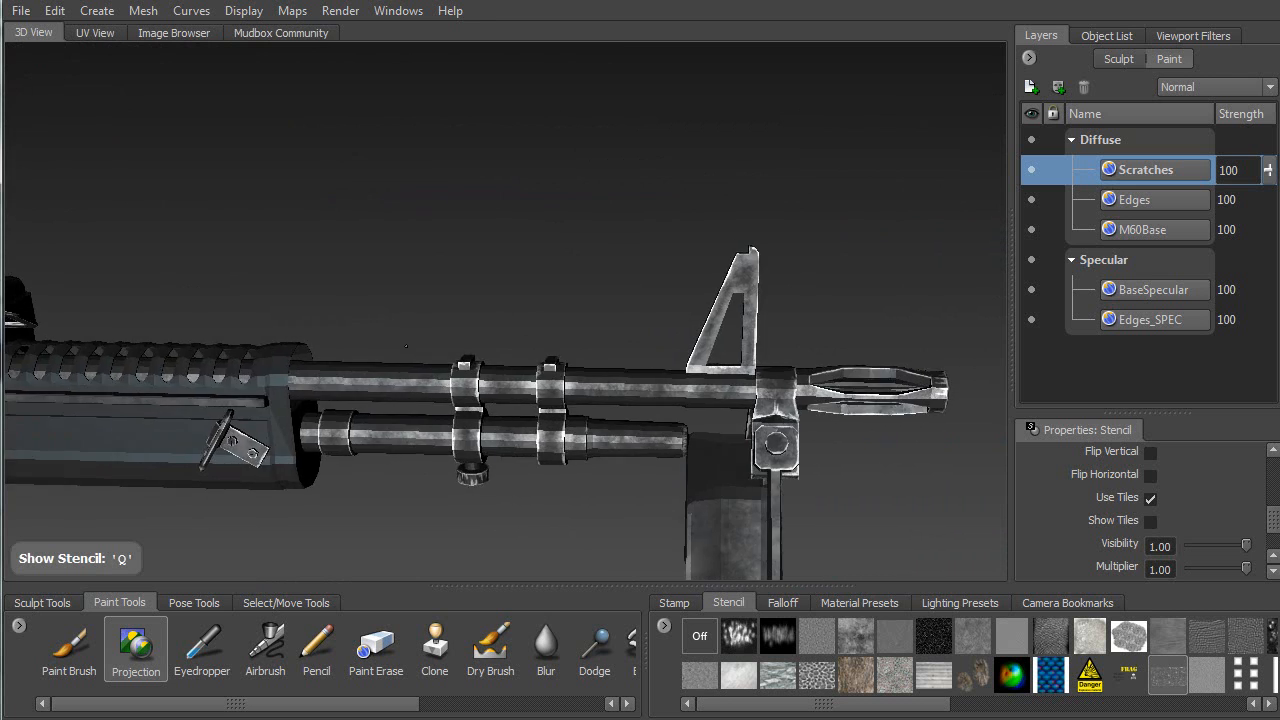
{"action": "middle_click_drag", "start_coordinate": [420, 334], "coordinate": [286, 126], "text": "alt"}
{"action": "mouse_move", "coordinate": [286, 126]}
{"action": "left_mouse_down", "text": "alt"}
{"action": "mouse_move", "coordinate": [347, 232]}
{"action": "mouse_move", "coordinate": [436, 290]}
{"action": "left_mouse_up", "text": "alt"}
{"action": "key", "text": "q"}
{"action": "left_click_drag", "start_coordinate": [500, 348], "coordinate": [505, 362]}
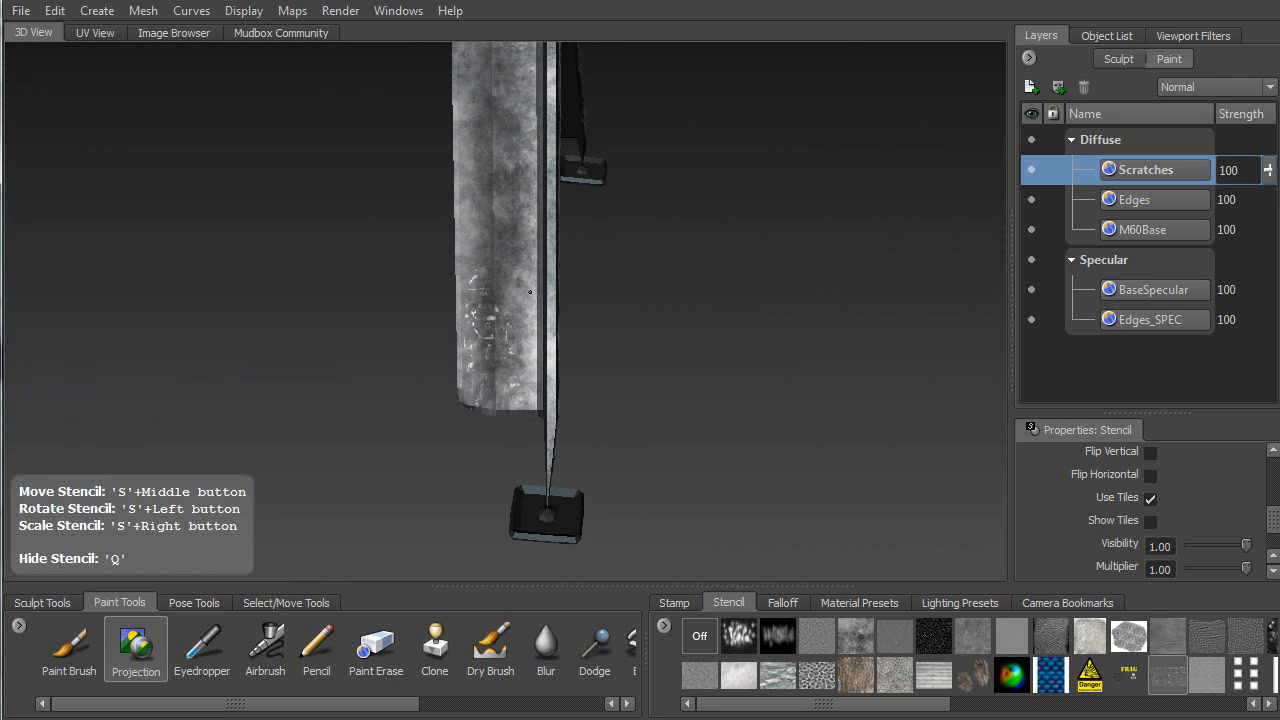
{"action": "left_click_drag", "start_coordinate": [526, 163], "coordinate": [518, 178]}
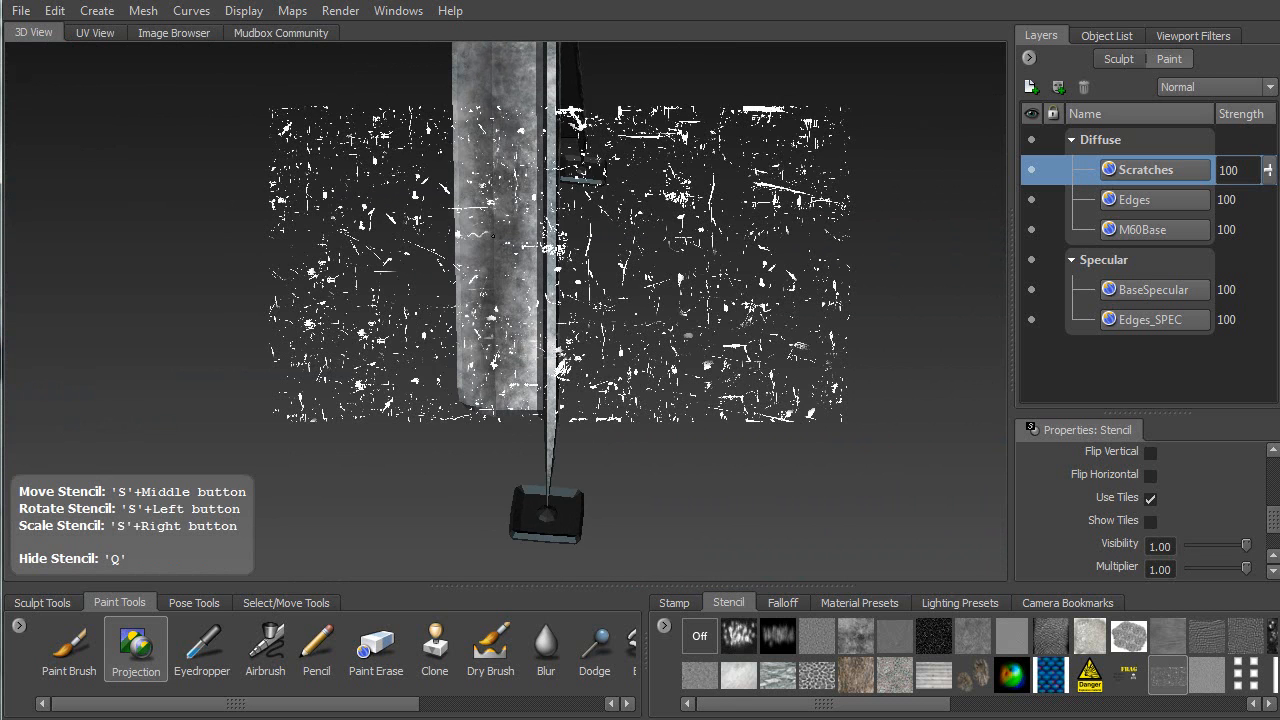
{"action": "middle_click_drag", "start_coordinate": [484, 221], "coordinate": [464, 352], "text": "alt"}
{"action": "left_click_drag", "start_coordinate": [456, 256], "coordinate": [451, 296]}
Project the stencil's scratches onto the bipod leg plate from the opposite side of the gun
{"action": "left_click_drag", "start_coordinate": [508, 192], "coordinate": [312, 296], "text": "alt"}
{"action": "left_click_drag", "start_coordinate": [409, 327], "coordinate": [408, 102], "text": "alt"}
{"action": "left_click_drag", "start_coordinate": [525, 172], "coordinate": [530, 166], "text": "alt"}
{"action": "mouse_move", "coordinate": [530, 166]}
{"action": "middle_mouse_down", "text": "alt"}
{"action": "mouse_move", "coordinate": [515, 250]}
{"action": "mouse_move", "coordinate": [517, 196]}
{"action": "middle_mouse_up", "text": "alt"}
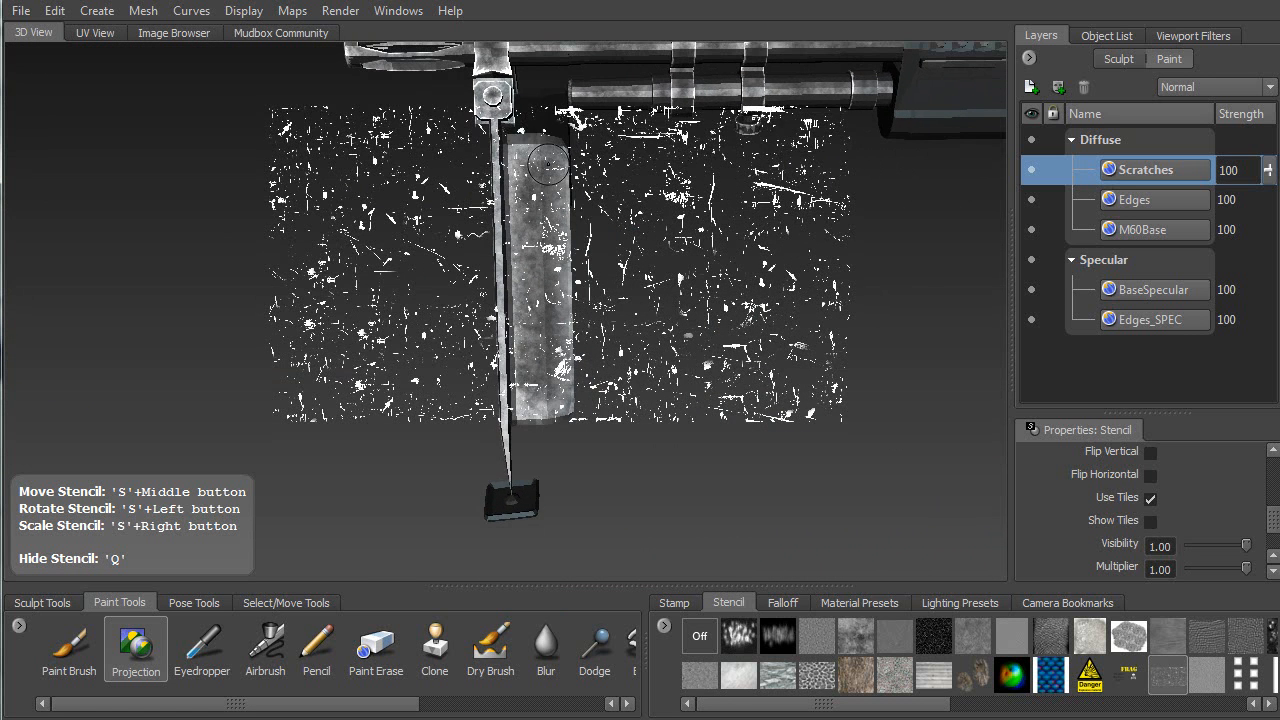
{"action": "key", "text": "q"}
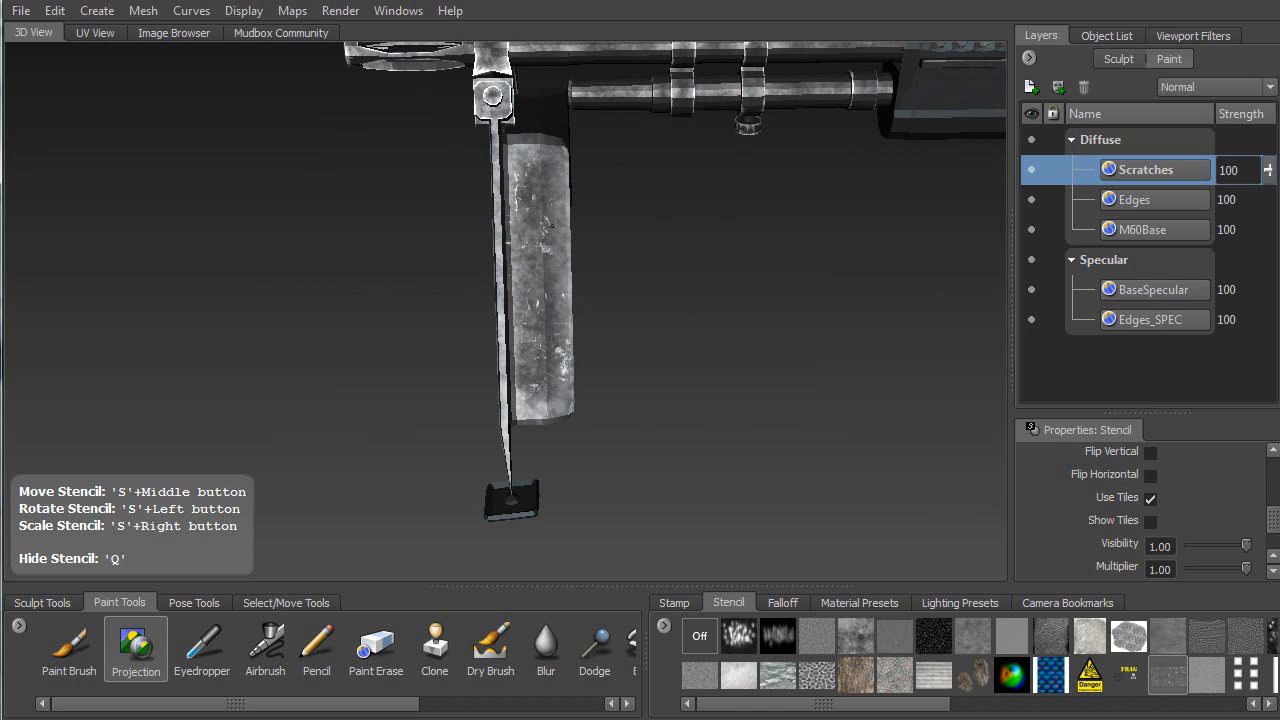
{"action": "left_click_drag", "start_coordinate": [507, 313], "coordinate": [509, 318]}
Project more scratches onto the remaining faces of the bipod leg plates, viewing them from both sides of the gun
{"action": "left_click_drag", "start_coordinate": [480, 310], "coordinate": [629, 172], "text": "alt"}
{"action": "key", "text": "q"}
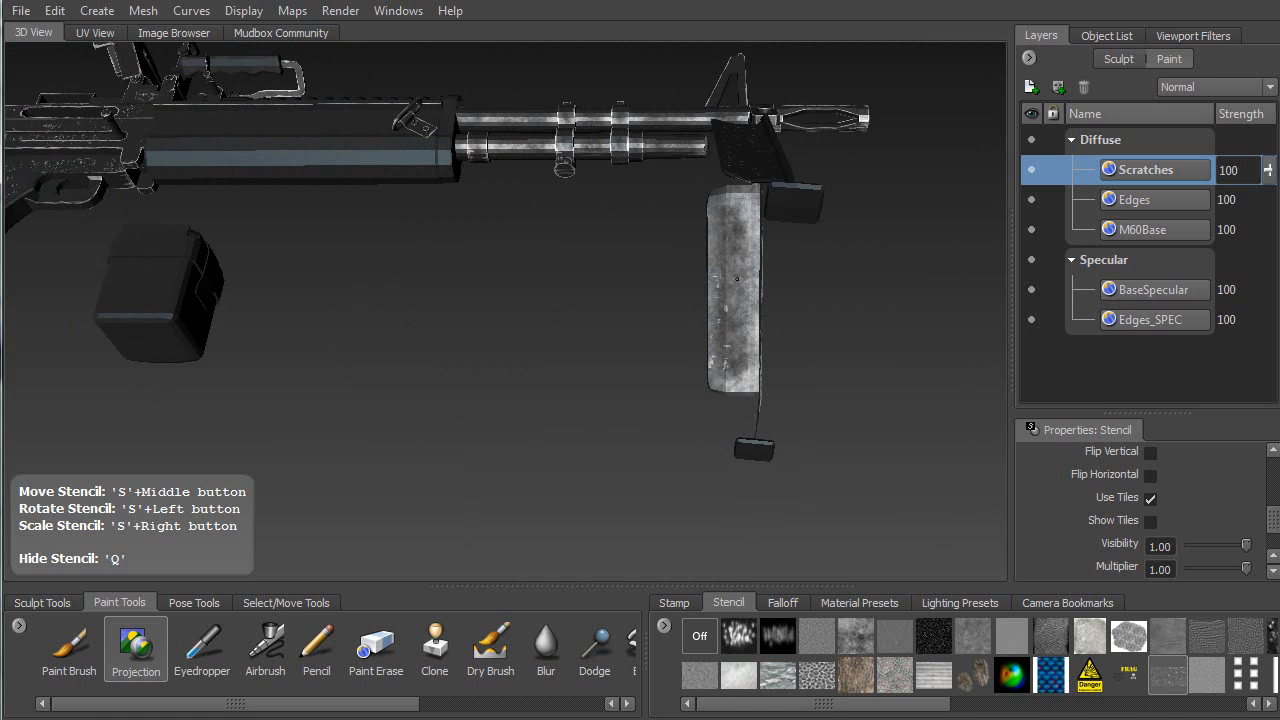
{"action": "left_click_drag", "start_coordinate": [741, 217], "coordinate": [740, 222]}
{"action": "left_click_drag", "start_coordinate": [740, 222], "coordinate": [510, 260], "text": "alt"}
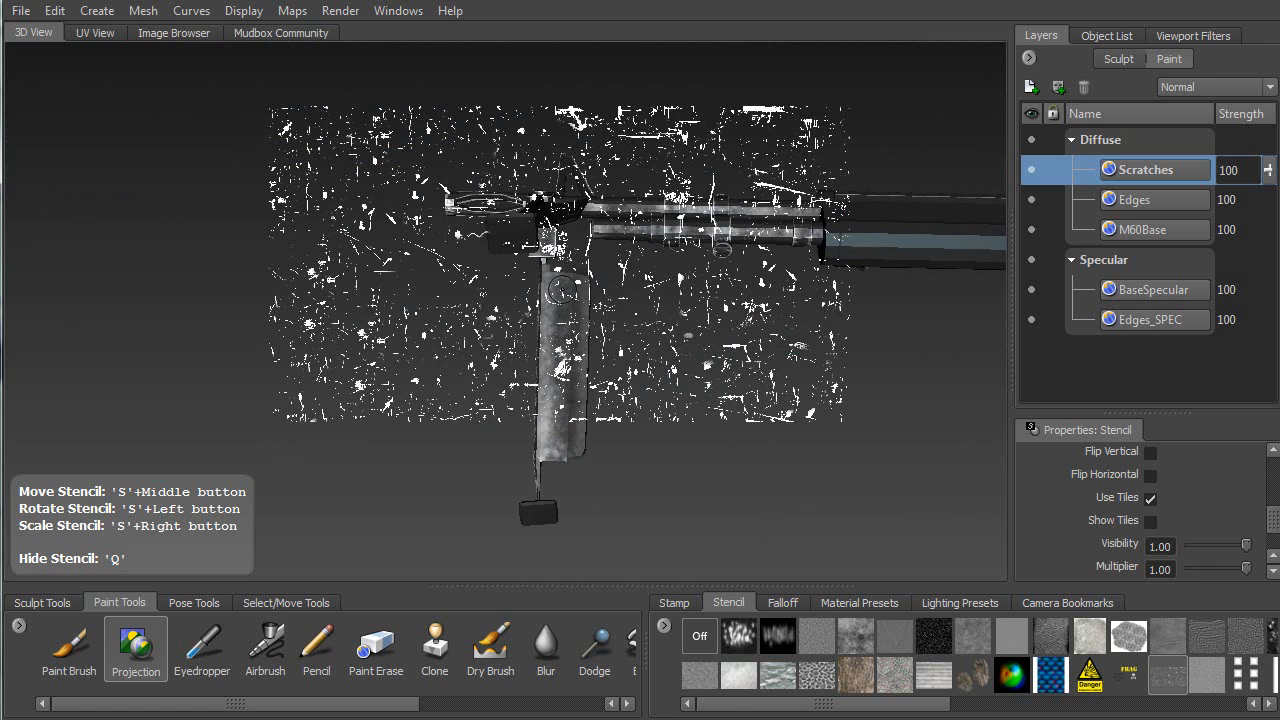
{"action": "key", "text": "q"}
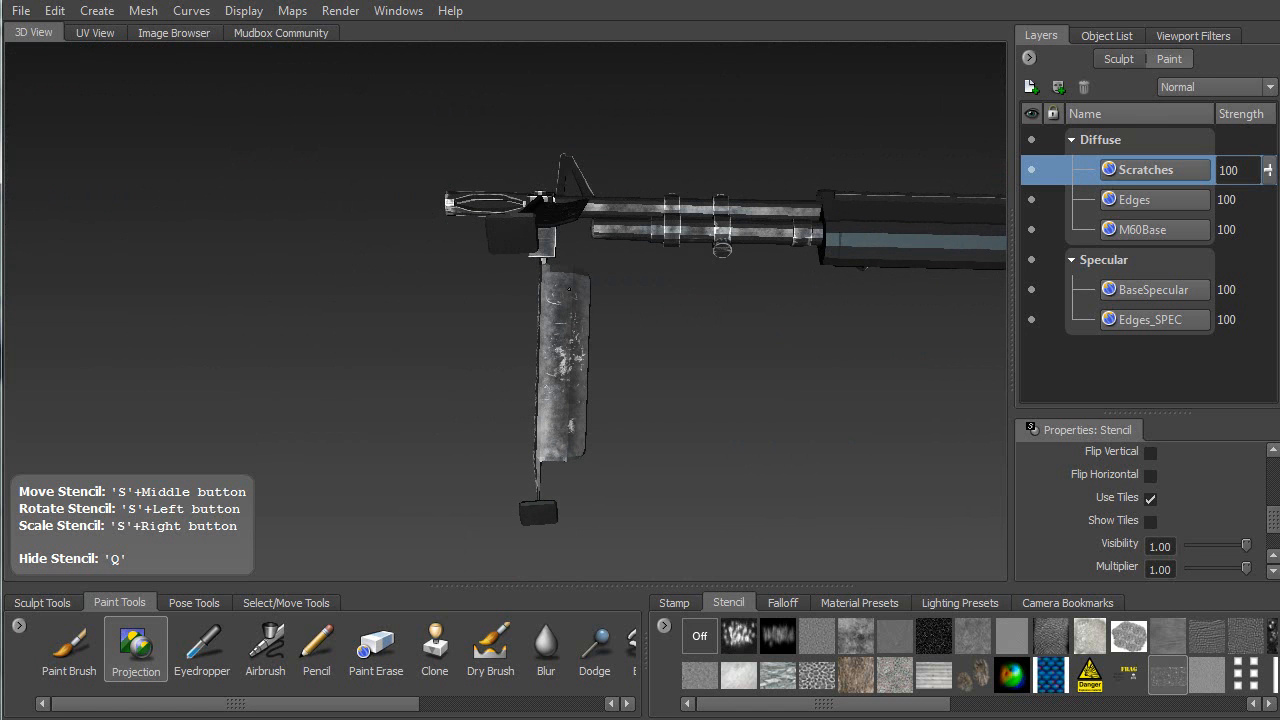
Finish the bipod leg plate and project the stencil's scratches onto the triangular front sight above the muzzle
{"action": "left_click_drag", "start_coordinate": [569, 382], "coordinate": [569, 378]}
{"action": "middle_click_drag", "start_coordinate": [569, 378], "coordinate": [562, 230], "text": "alt"}
{"action": "left_click_drag", "start_coordinate": [562, 230], "coordinate": [555, 250], "text": "alt"}
{"action": "middle_click_drag", "start_coordinate": [530, 360], "coordinate": [560, 530], "text": "alt"}
{"action": "right_click_drag", "start_coordinate": [450, 535], "coordinate": [480, 500], "text": "alt"}
{"action": "middle_click_drag", "start_coordinate": [500, 300], "coordinate": [535, 470], "text": "alt"}
{"action": "left_click_drag", "start_coordinate": [535, 470], "coordinate": [533, 420], "text": "alt"}
{"action": "middle_click_drag", "start_coordinate": [533, 420], "coordinate": [422, 493], "text": "alt"}
{"action": "key", "text": "q"}
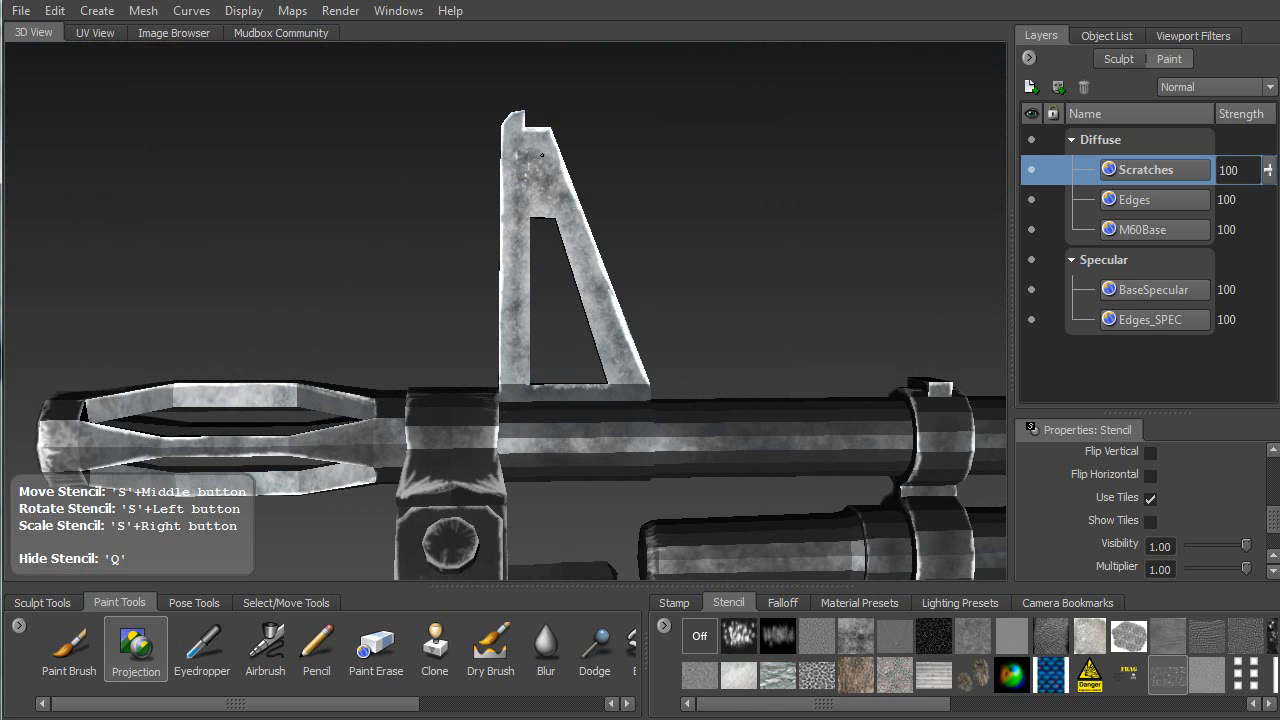
{"action": "key", "text": "q"}
{"action": "key", "text": "q"}
{"action": "key", "text": "q"}
Project the stencil's scratches along the side of the barrel, the gas tube below it and their two clamps
{"action": "middle_click_drag", "start_coordinate": [950, 360], "coordinate": [490, 247], "text": "alt"}
{"action": "key", "text": "q"}
{"action": "key", "text": "q"}
{"action": "middle_click_drag", "start_coordinate": [809, 332], "coordinate": [385, 263], "text": "alt"}
{"action": "key", "text": "q"}
{"action": "key", "text": "q"}
{"action": "middle_click_drag", "start_coordinate": [572, 269], "coordinate": [418, 236], "text": "alt"}
{"action": "key", "text": "q"}
{"action": "key", "text": "q"}
{"action": "key", "text": "q"}
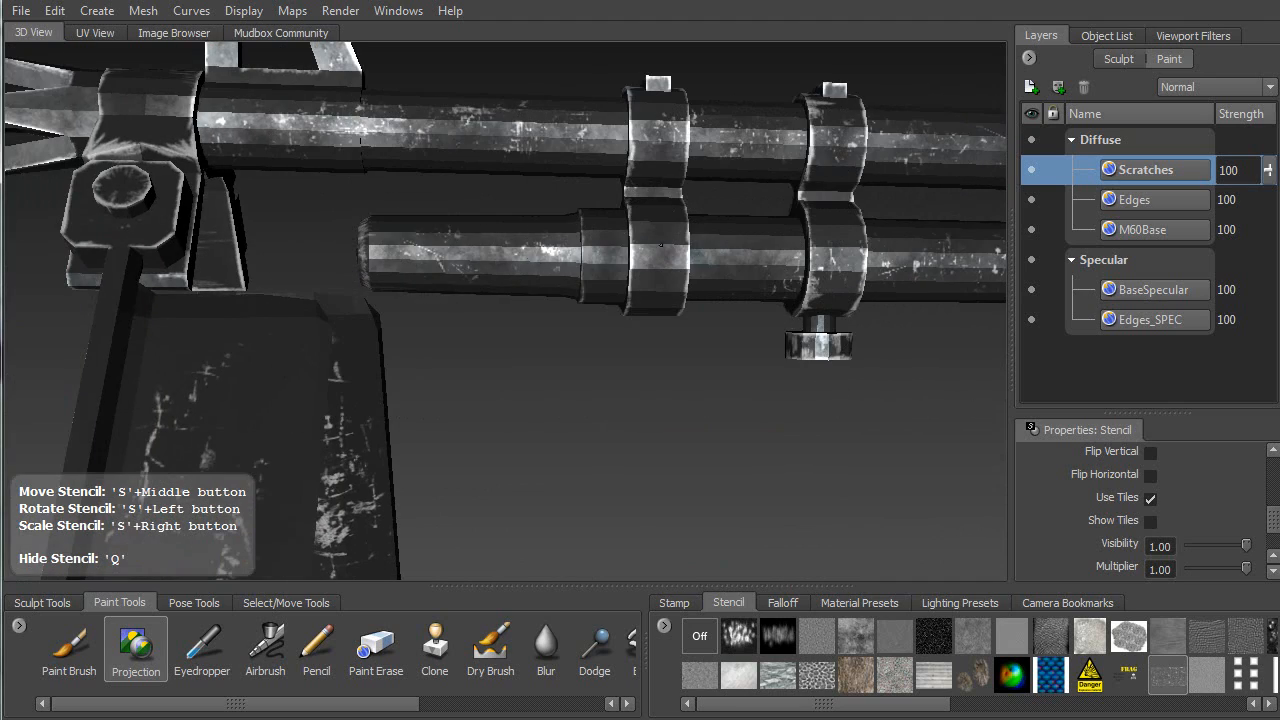
{"action": "key", "text": "q"}
Project scratches onto the underside of the barrel and gas tube and onto the bipod mount
{"action": "left_click_drag", "start_coordinate": [832, 262], "coordinate": [831, 150], "text": "alt"}
{"action": "key", "text": "q"}
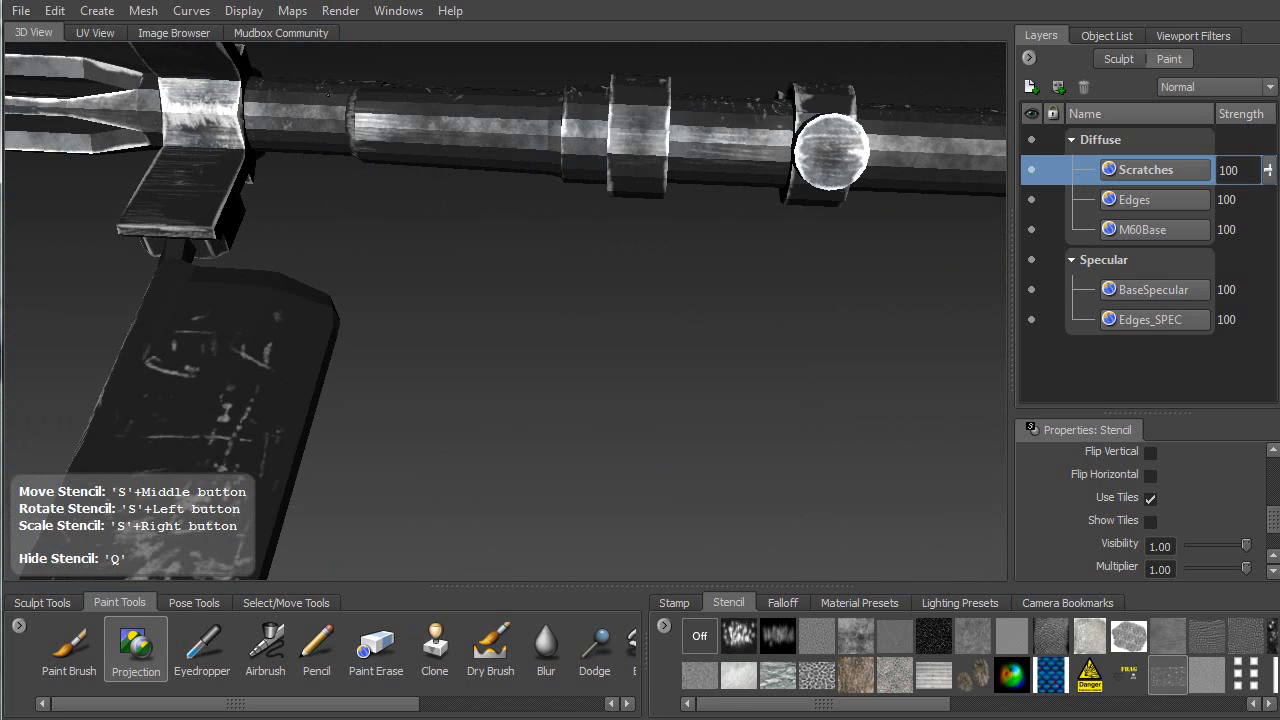
{"action": "left_click_drag", "start_coordinate": [441, 106], "coordinate": [627, 150]}
{"action": "left_click_drag", "start_coordinate": [970, 157], "coordinate": [980, 158]}
{"action": "mouse_move", "coordinate": [430, 190]}
{"action": "middle_mouse_down", "text": "alt"}
{"action": "mouse_move", "coordinate": [515, 160]}
{"action": "mouse_move", "coordinate": [805, 212]}
{"action": "mouse_move", "coordinate": [823, 265]}
{"action": "middle_mouse_up", "text": "alt"}
{"action": "left_click_drag", "start_coordinate": [304, 132], "coordinate": [389, 141]}
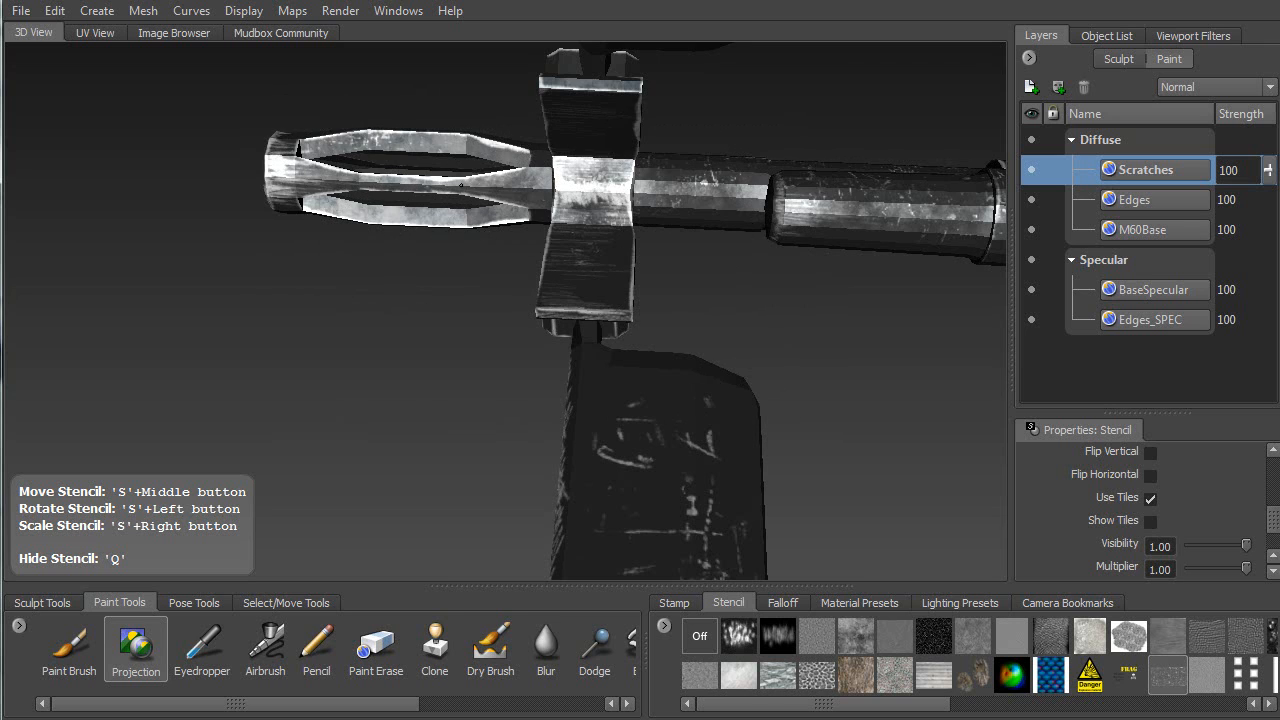
{"action": "mouse_move", "coordinate": [600, 185]}
{"action": "left_mouse_down"}
{"action": "mouse_move", "coordinate": [640, 195]}
{"action": "mouse_move", "coordinate": [567, 362]}
{"action": "mouse_move", "coordinate": [601, 241]}
{"action": "mouse_move", "coordinate": [592, 228]}
{"action": "mouse_move", "coordinate": [605, 222]}
{"action": "left_mouse_up"}
Project scratches onto the barrel and gas tube from the opposite side of the gun
{"action": "mouse_move", "coordinate": [640, 220]}
{"action": "left_mouse_down", "text": "alt"}
{"action": "mouse_move", "coordinate": [560, 190]}
{"action": "mouse_move", "coordinate": [528, 147]}
{"action": "left_mouse_up", "text": "alt"}
{"action": "mouse_move", "coordinate": [391, 275]}
{"action": "left_mouse_down"}
{"action": "mouse_move", "coordinate": [434, 308]}
{"action": "mouse_move", "coordinate": [455, 285]}
{"action": "left_mouse_up"}
{"action": "left_click_drag", "start_coordinate": [500, 285], "coordinate": [626, 274], "text": "alt"}
{"action": "left_click_drag", "start_coordinate": [385, 228], "coordinate": [218, 161]}
{"action": "mouse_move", "coordinate": [456, 165]}
{"action": "left_mouse_down"}
{"action": "mouse_move", "coordinate": [330, 190]}
{"action": "mouse_move", "coordinate": [424, 245]}
{"action": "left_mouse_up"}
{"action": "left_click_drag", "start_coordinate": [661, 236], "coordinate": [281, 268]}
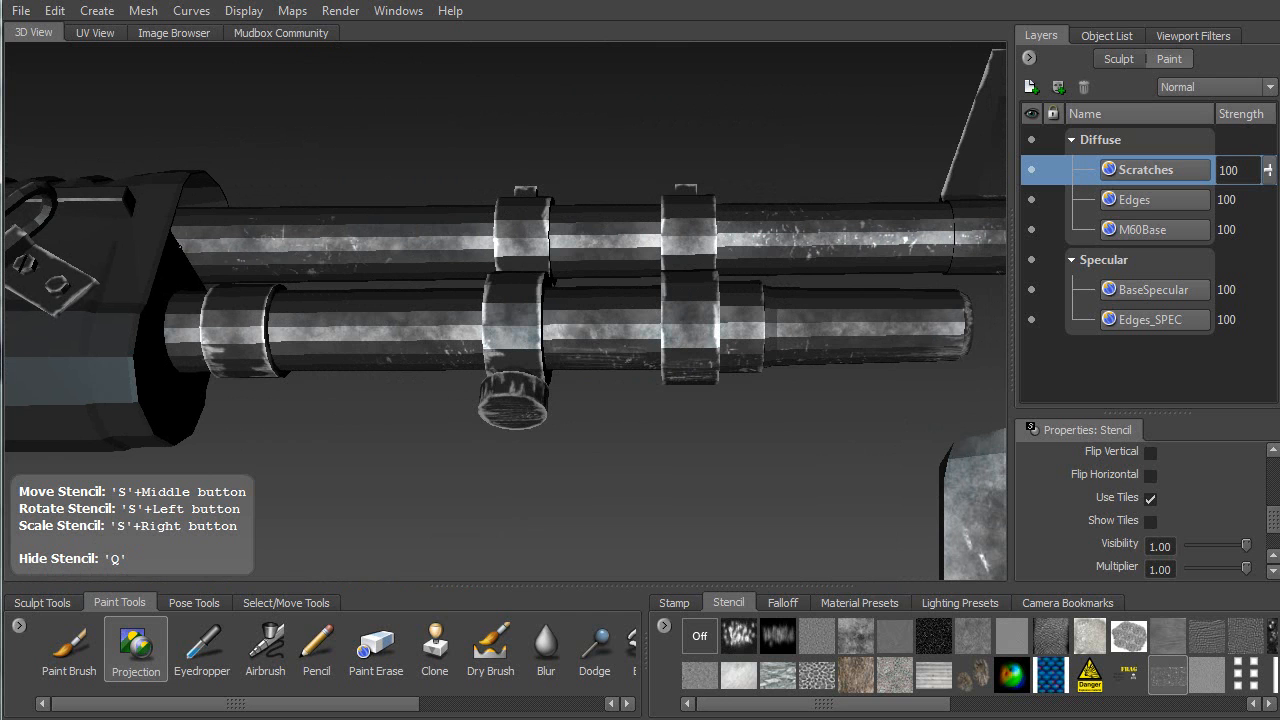
Project scratches along the opposite side of the barrel and gas tube, from the handguard to the front clamp
{"action": "left_click_drag", "start_coordinate": [472, 205], "coordinate": [476, 215]}
{"action": "left_click_drag", "start_coordinate": [512, 290], "coordinate": [506, 355], "text": "alt"}
{"action": "middle_click_drag", "start_coordinate": [440, 350], "coordinate": [604, 373], "text": "alt"}
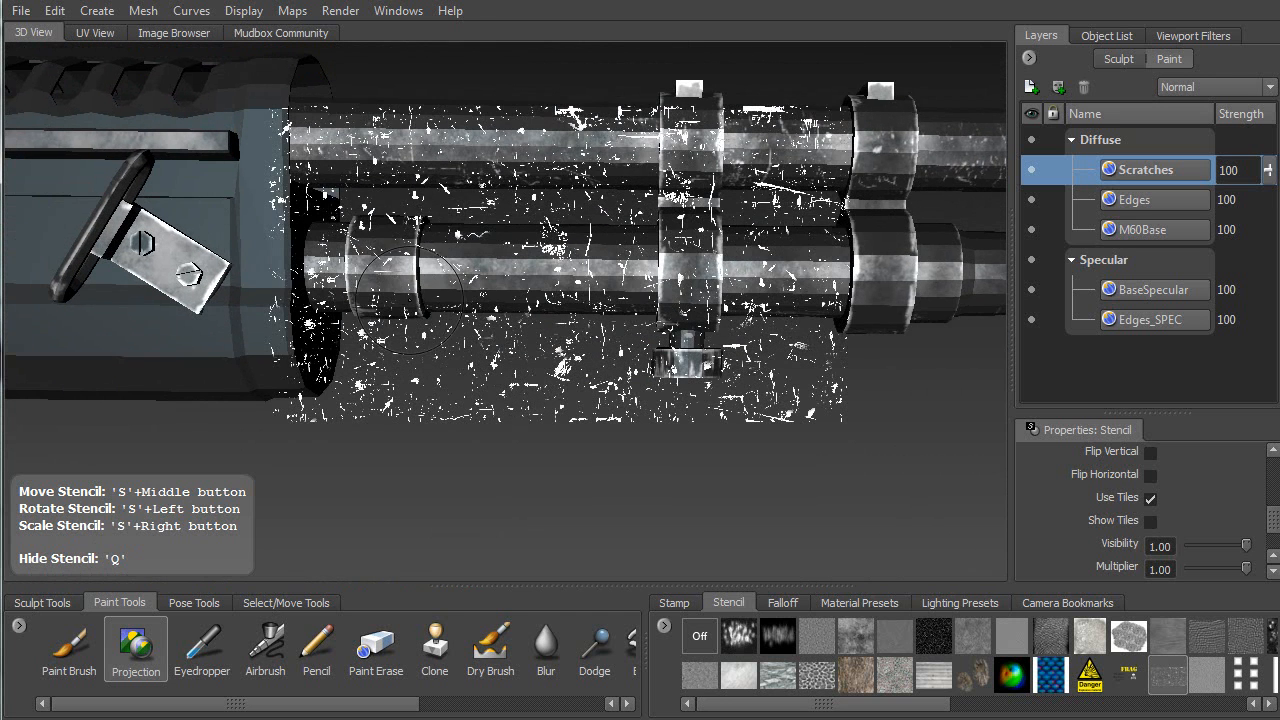
{"action": "left_click_drag", "start_coordinate": [612, 335], "coordinate": [423, 261]}
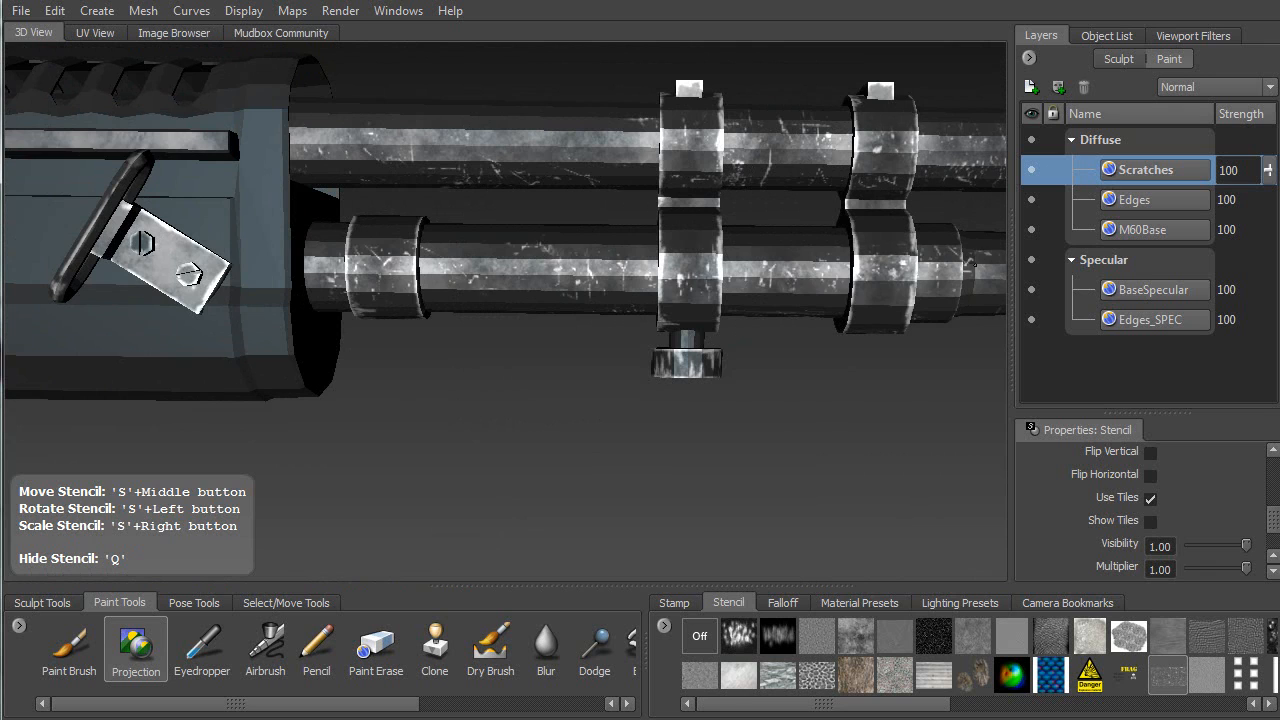
{"action": "left_click_drag", "start_coordinate": [923, 259], "coordinate": [900, 281]}
Cover the lower-angled faces of the gas tube with projected scratches up to its front end
{"action": "left_click_drag", "start_coordinate": [893, 385], "coordinate": [885, 335], "text": "alt"}
{"action": "middle_click_drag", "start_coordinate": [885, 335], "coordinate": [702, 217], "text": "alt"}
{"action": "left_click_drag", "start_coordinate": [785, 288], "coordinate": [670, 302]}
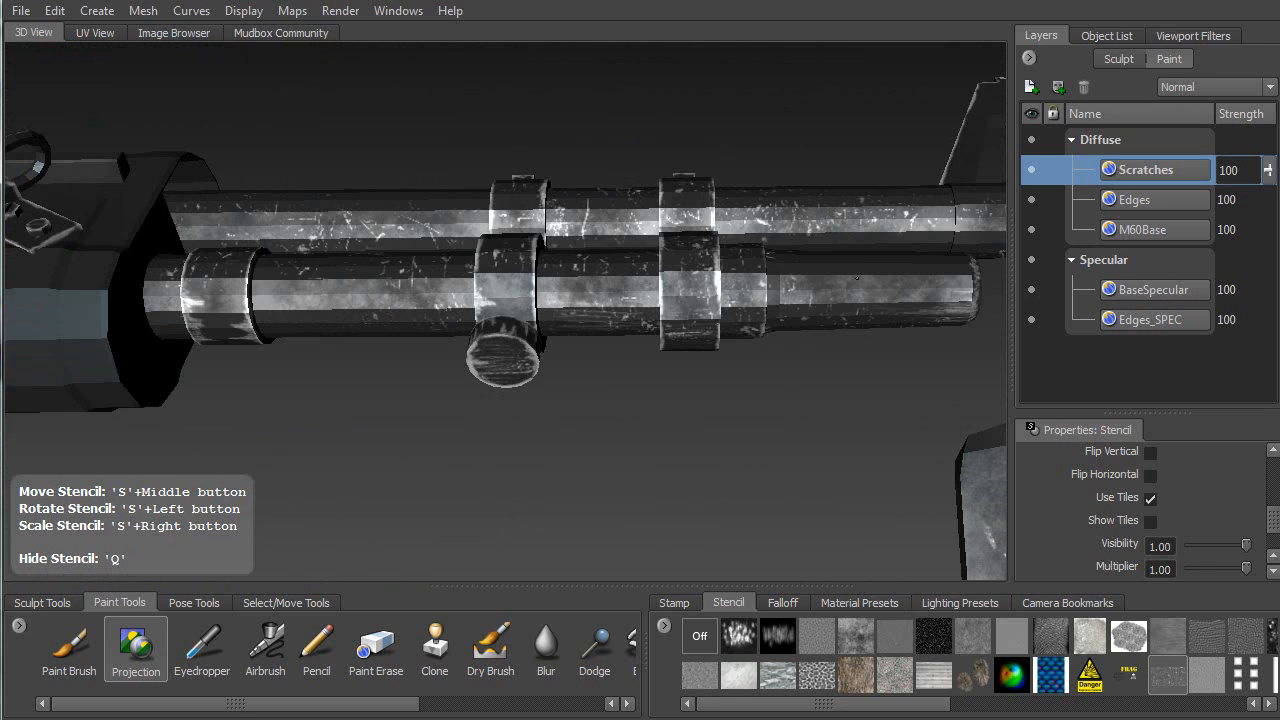
{"action": "left_click_drag", "start_coordinate": [822, 268], "coordinate": [900, 269]}
View the barrel from above and project scratches along its top faces and across the tops of both clamps
{"action": "left_click_drag", "start_coordinate": [860, 310], "coordinate": [660, 402], "text": "alt"}
{"action": "right_click_drag", "start_coordinate": [575, 330], "coordinate": [508, 306], "text": "alt"}
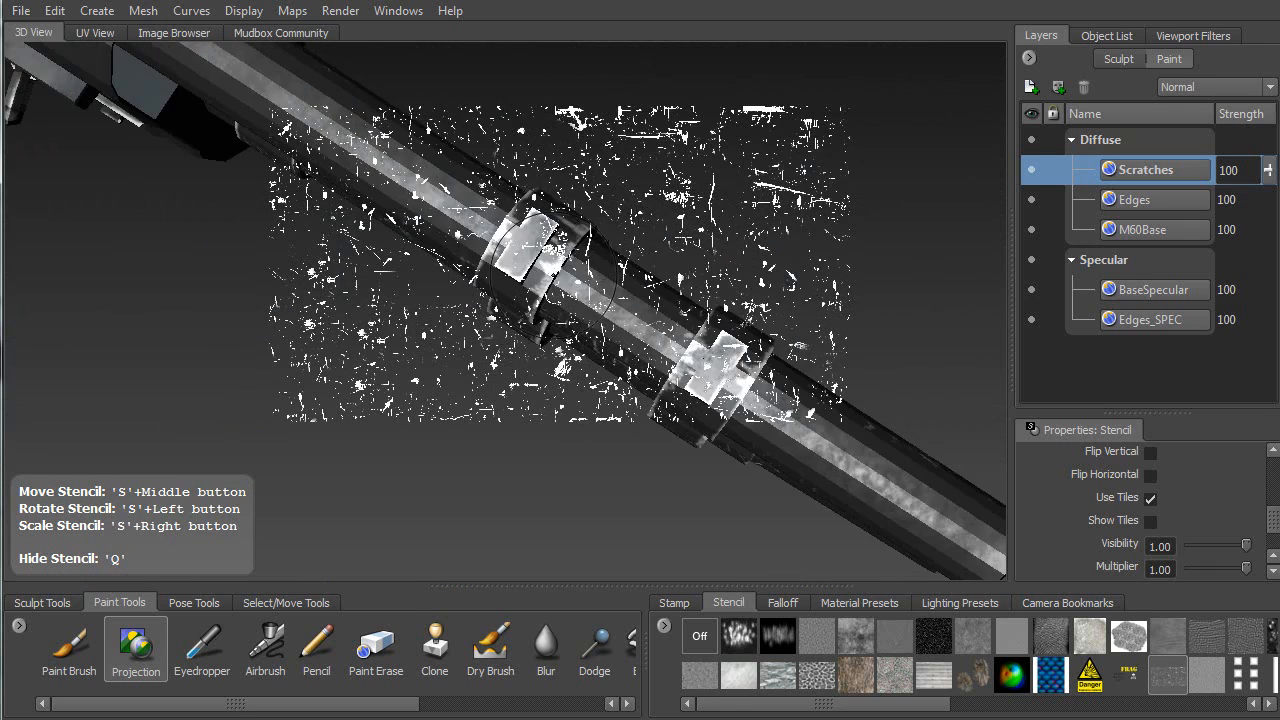
{"action": "middle_click_drag", "start_coordinate": [508, 306], "coordinate": [565, 311], "text": "alt"}
{"action": "left_click_drag", "start_coordinate": [565, 311], "coordinate": [915, 210], "text": "alt"}
{"action": "left_click_drag", "start_coordinate": [640, 350], "coordinate": [632, 382], "text": "alt"}
{"action": "middle_click_drag", "start_coordinate": [632, 382], "coordinate": [530, 175], "text": "alt"}
{"action": "left_click_drag", "start_coordinate": [530, 175], "coordinate": [518, 225], "text": "alt"}
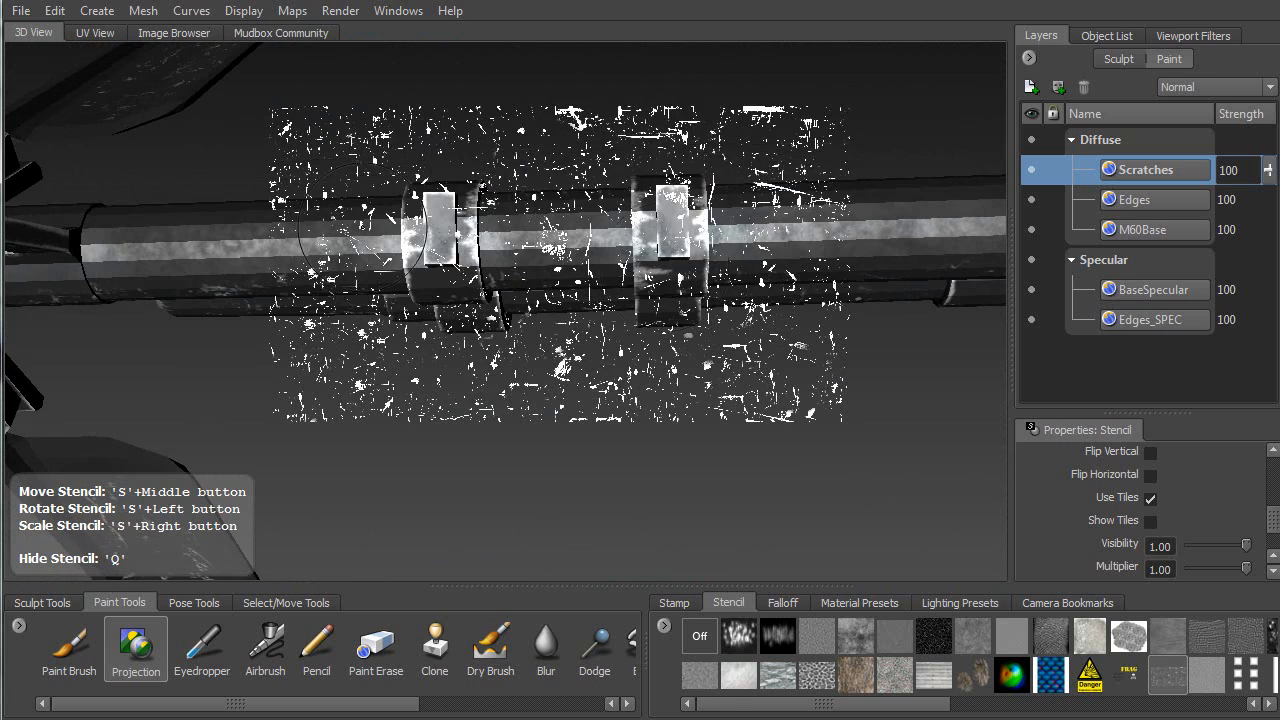
{"action": "left_click_drag", "start_coordinate": [246, 225], "coordinate": [239, 223]}
{"action": "left_click_drag", "start_coordinate": [181, 263], "coordinate": [531, 244]}
{"action": "middle_click_drag", "start_coordinate": [831, 231], "coordinate": [520, 213], "text": "alt"}
{"action": "left_click_drag", "start_coordinate": [518, 260], "coordinate": [575, 252]}
Project scratches onto the lower faces of the gas tube between the knobbed clamp and the handguard
{"action": "left_click_drag", "start_coordinate": [615, 245], "coordinate": [630, 126], "text": "alt"}
{"action": "left_click_drag", "start_coordinate": [640, 62], "coordinate": [487, 51]}
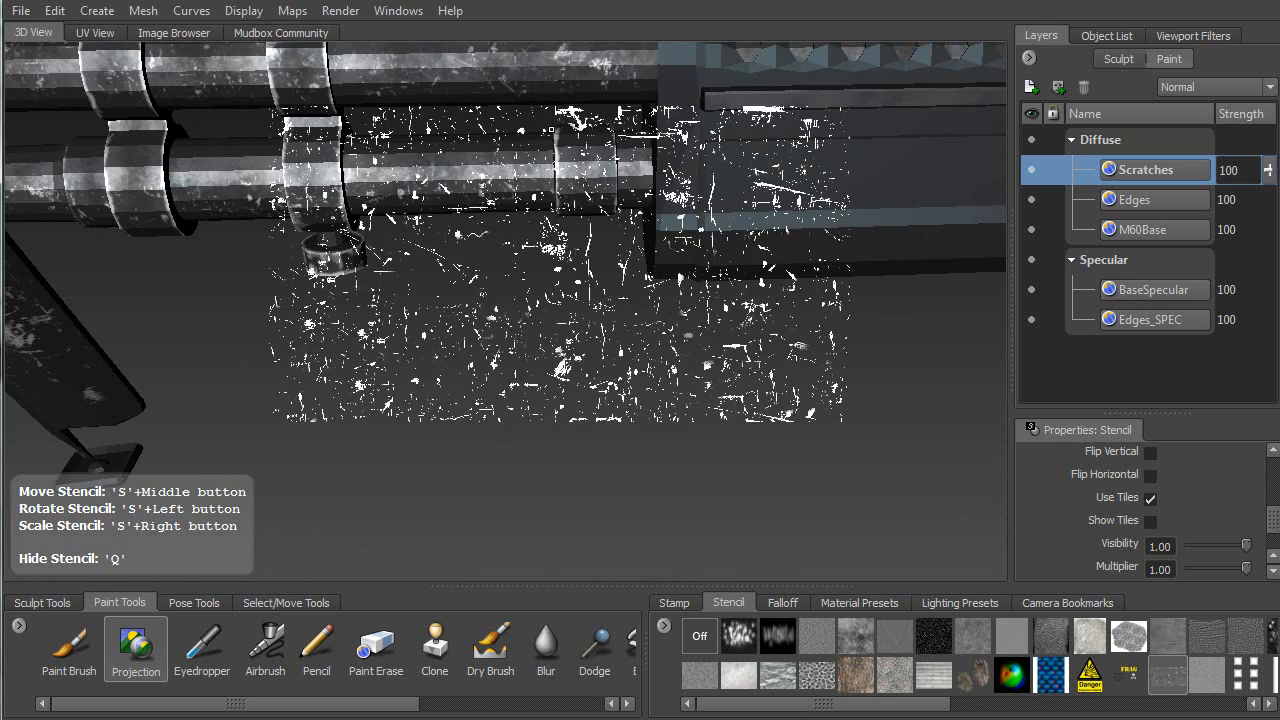
{"action": "left_click_drag", "start_coordinate": [554, 173], "coordinate": [600, 170]}
Project the stencil's scratches across the receiver side beside the feed tray and onto the parts just ahead of it
{"action": "middle_click_drag", "start_coordinate": [830, 215], "coordinate": [230, 245], "text": "alt"}
{"action": "mouse_move", "coordinate": [880, 330]}
{"action": "left_mouse_down", "text": "alt"}
{"action": "mouse_move", "coordinate": [800, 345]}
{"action": "mouse_move", "coordinate": [775, 368]}
{"action": "left_mouse_up", "text": "alt"}
{"action": "left_click_drag", "start_coordinate": [678, 257], "coordinate": [671, 254]}
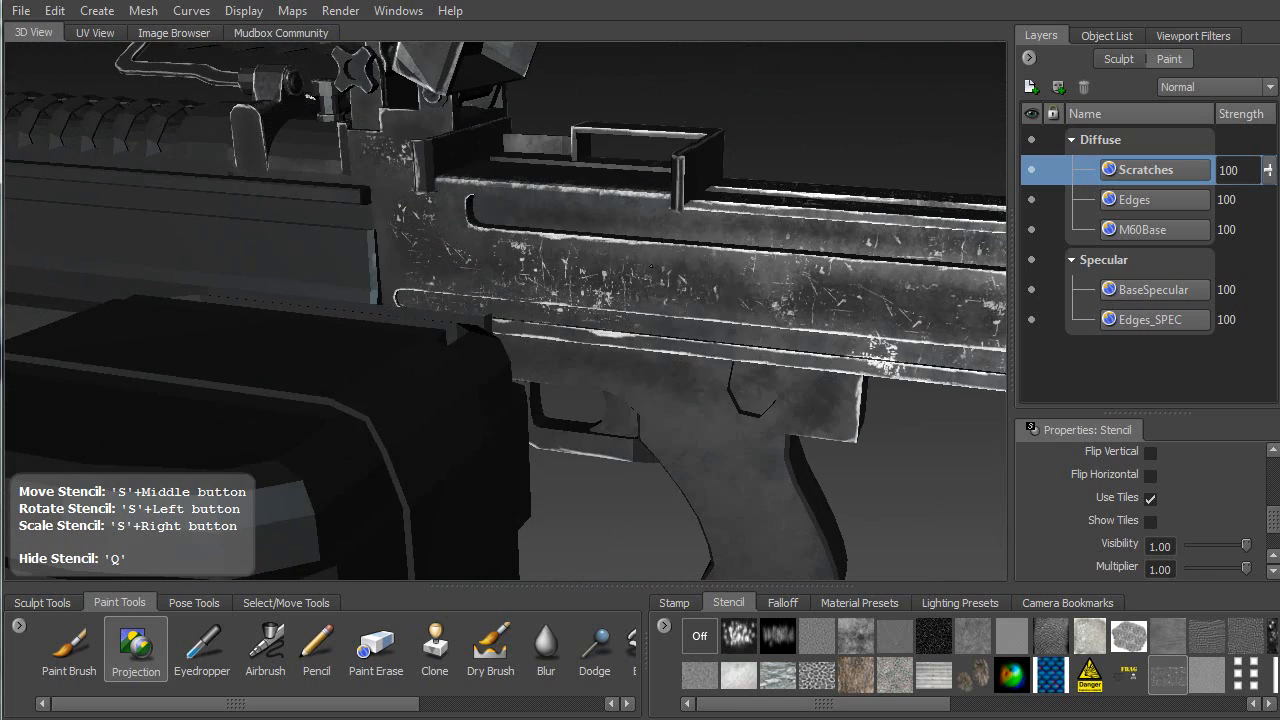
{"action": "mouse_move", "coordinate": [789, 279]}
{"action": "left_mouse_down"}
{"action": "mouse_move", "coordinate": [727, 324]}
{"action": "mouse_move", "coordinate": [832, 358]}
{"action": "mouse_move", "coordinate": [811, 405]}
{"action": "left_mouse_up"}
{"action": "left_click_drag", "start_coordinate": [554, 338], "coordinate": [650, 356], "text": "alt"}
{"action": "left_click_drag", "start_coordinate": [522, 224], "coordinate": [518, 226]}
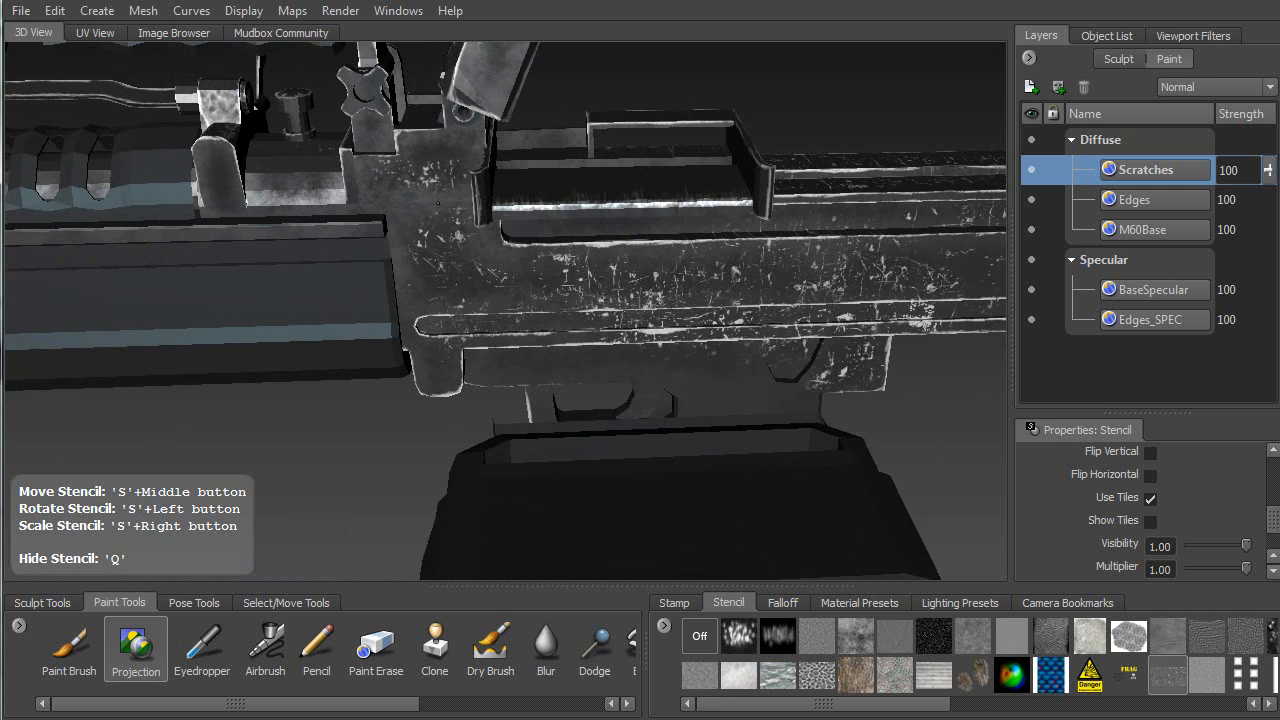
{"action": "left_click_drag", "start_coordinate": [295, 164], "coordinate": [282, 196]}
{"action": "mouse_move", "coordinate": [546, 250]}
{"action": "left_mouse_down"}
{"action": "mouse_move", "coordinate": [562, 248]}
{"action": "mouse_move", "coordinate": [560, 233]}
{"action": "left_mouse_up"}
{"action": "left_click_drag", "start_coordinate": [658, 214], "coordinate": [636, 211]}
Project scratches onto the feed tray surface and the upper rails of the receiver behind it
{"action": "left_click_drag", "start_coordinate": [846, 224], "coordinate": [688, 336], "text": "alt"}
{"action": "left_click_drag", "start_coordinate": [632, 158], "coordinate": [552, 188], "text": "alt"}
{"action": "middle_click_drag", "start_coordinate": [552, 188], "coordinate": [364, 232], "text": "alt"}
{"action": "left_click_drag", "start_coordinate": [348, 214], "coordinate": [380, 222], "text": "alt"}
{"action": "key", "text": "q"}
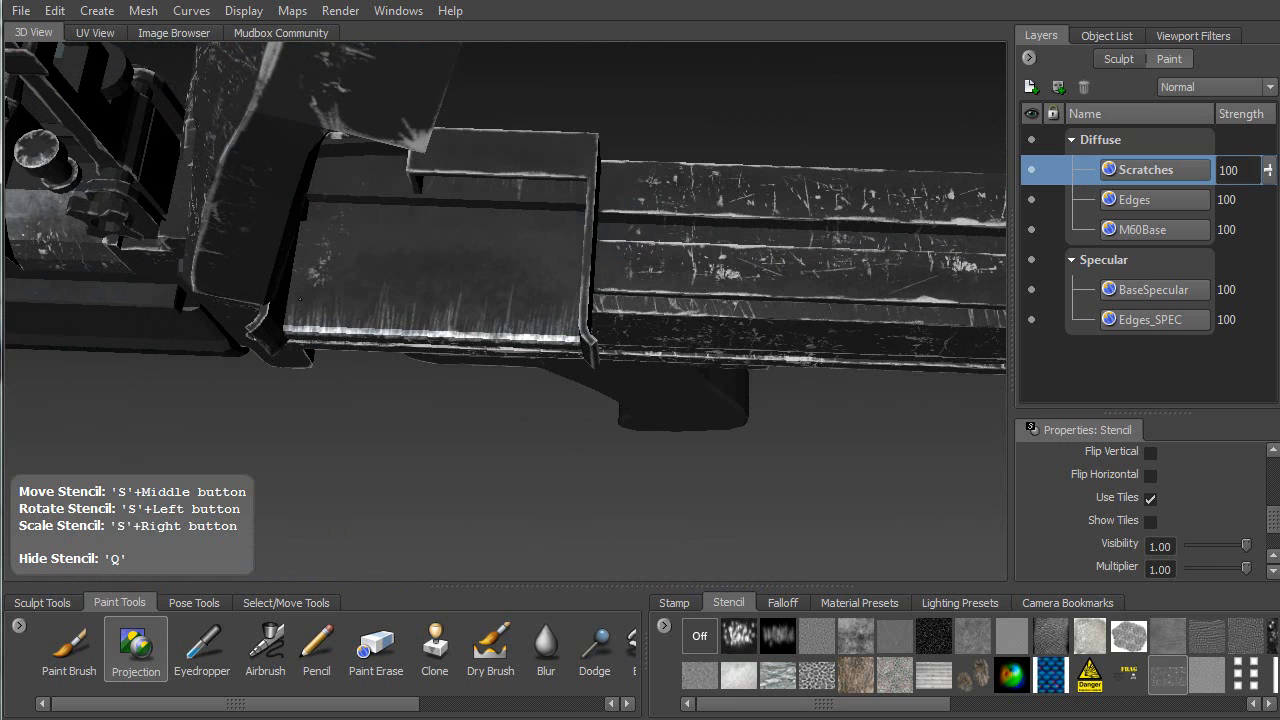
{"action": "key", "text": "q"}
Turn the gun and project scratches over the rest of the feed tray from behind
{"action": "left_click_drag", "start_coordinate": [620, 240], "coordinate": [350, 190], "text": "alt"}
{"action": "middle_click_drag", "start_coordinate": [350, 190], "coordinate": [116, 270], "text": "alt"}
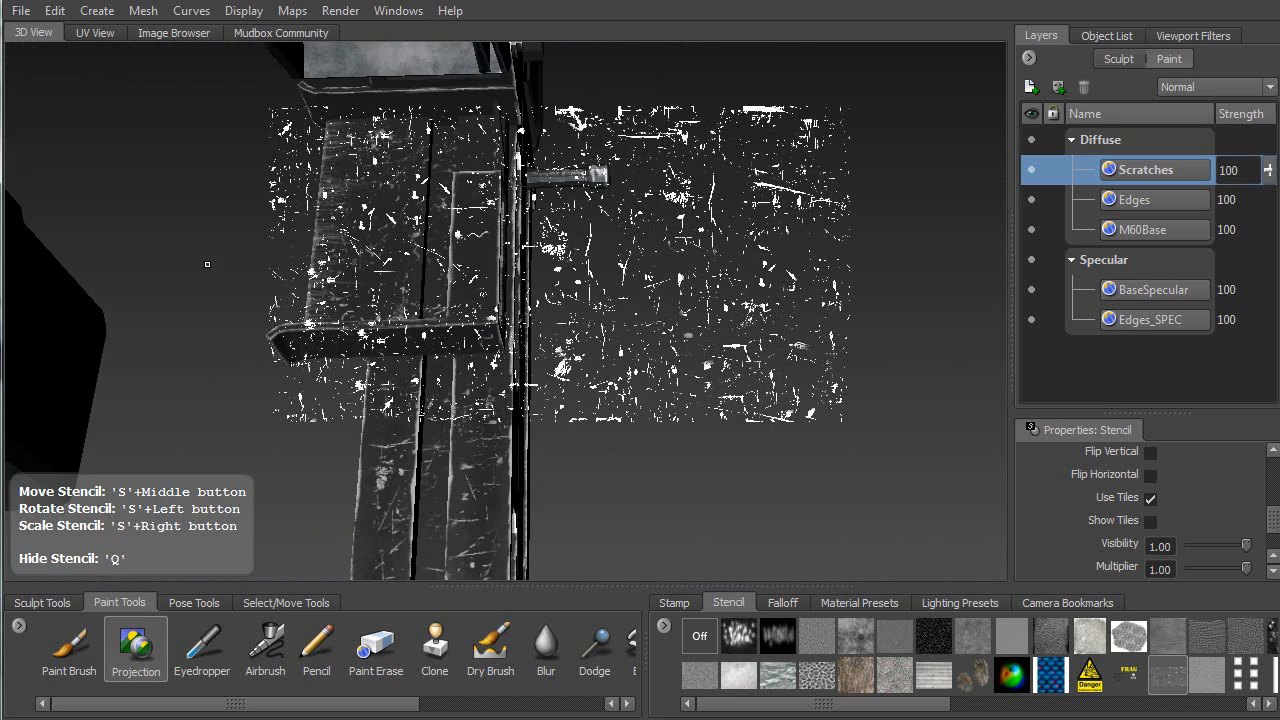
{"action": "key", "text": "q"}
{"action": "key", "text": "q"}
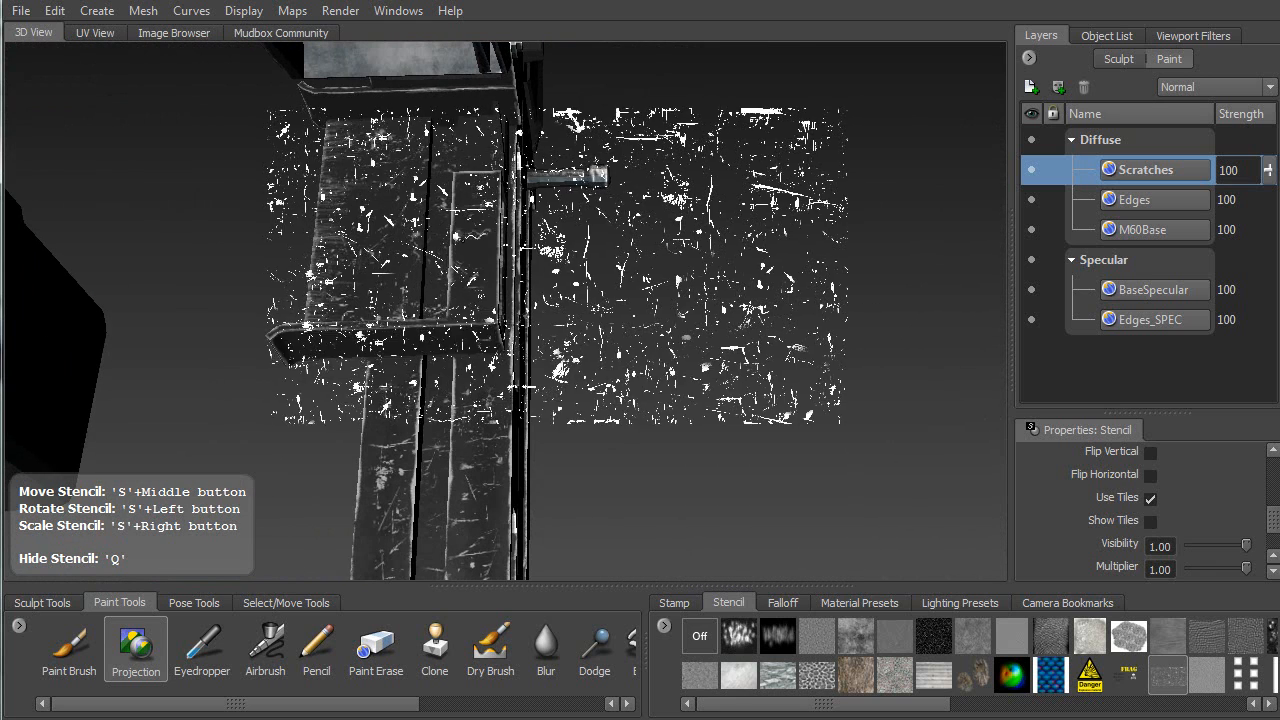
{"action": "key", "text": "q"}
{"action": "key", "text": "q"}
Project scratches onto the rear of the receiver next to the stock, viewed at an angle from above
{"action": "left_click_drag", "start_coordinate": [462, 193], "coordinate": [370, 285], "text": "alt"}
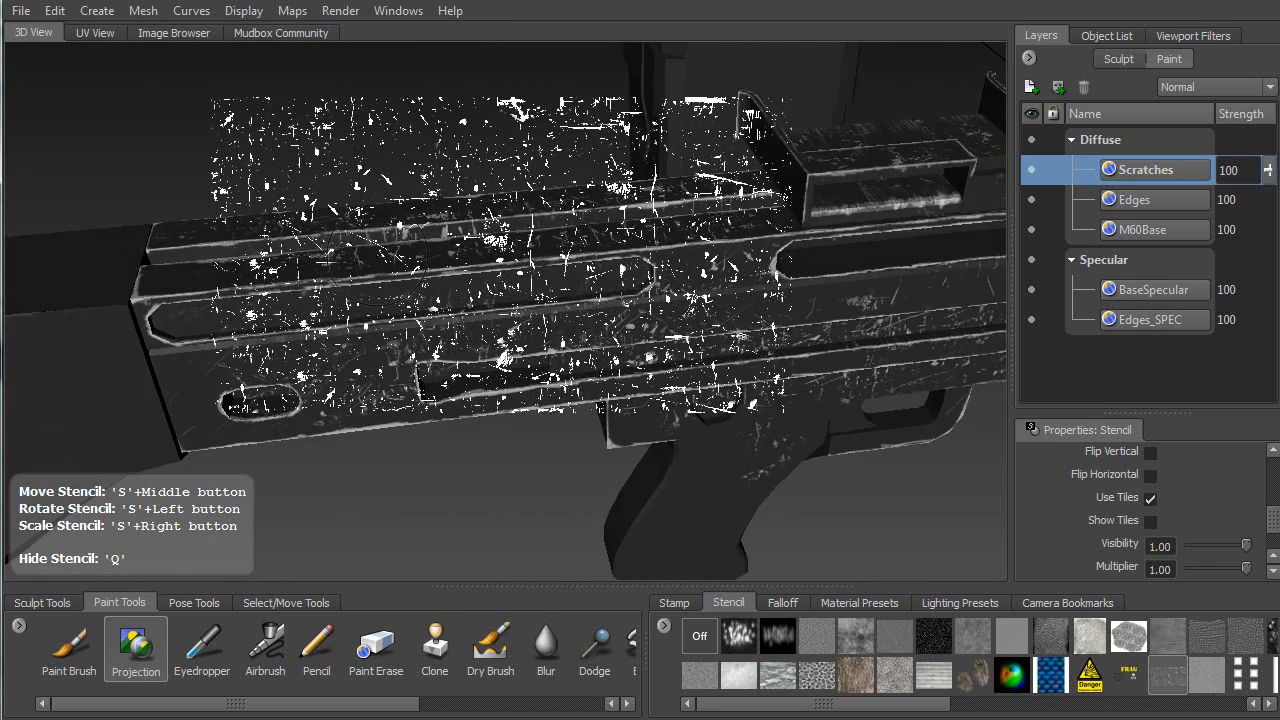
{"action": "middle_click_drag", "start_coordinate": [370, 285], "coordinate": [635, 233], "text": "alt"}
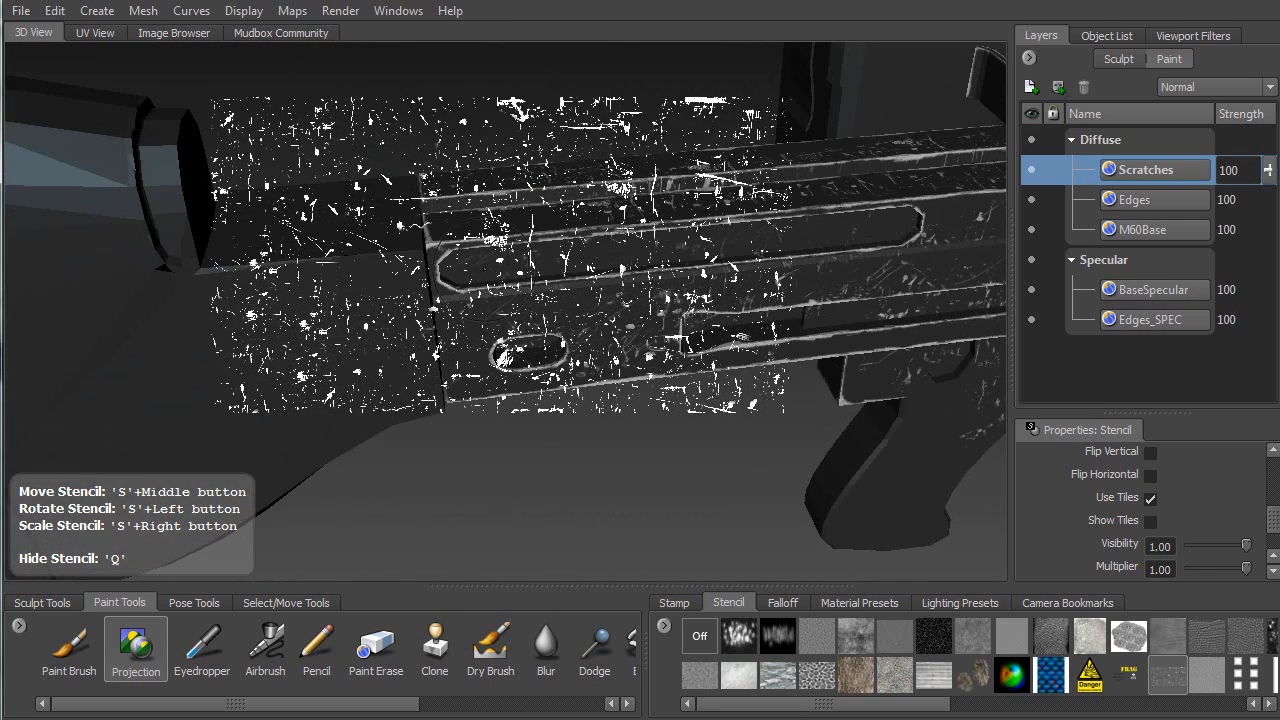
{"action": "key", "text": "q"}
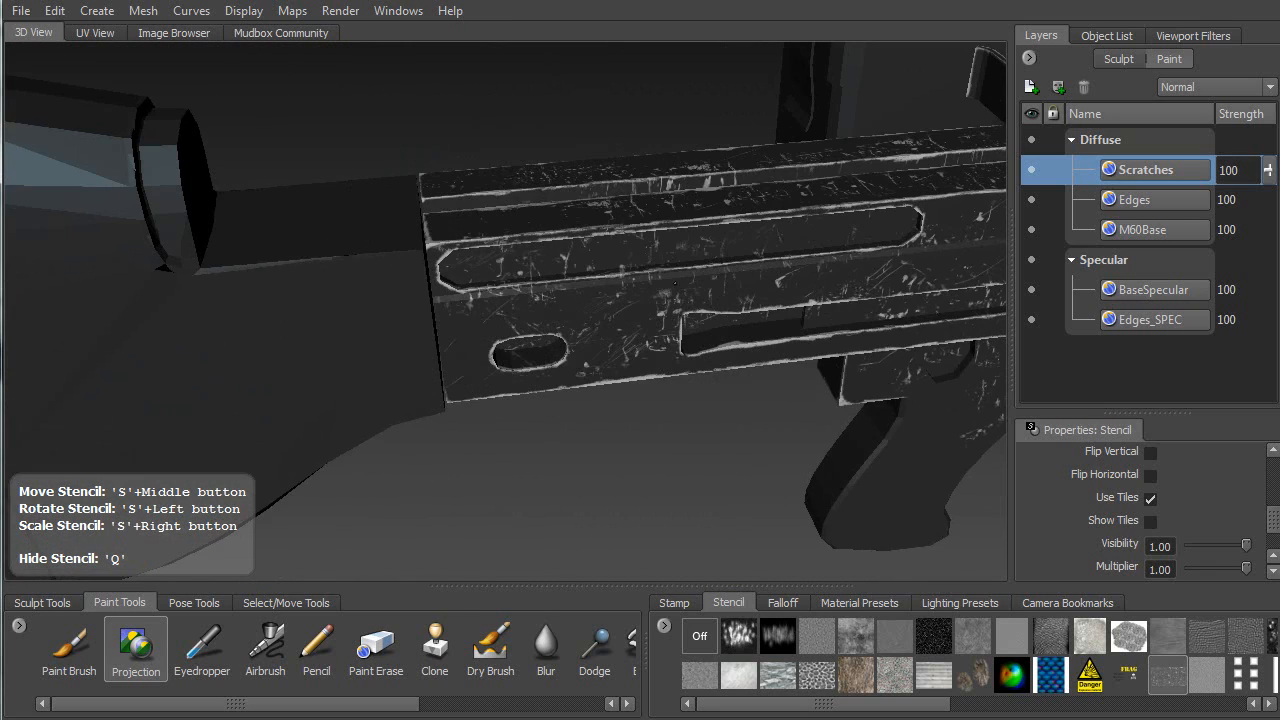
{"action": "key", "text": "q"}
Project scratches straight onto the receiver's rear side panel around the oval slot and along its grooves
{"action": "left_click_drag", "start_coordinate": [671, 261], "coordinate": [454, 314], "text": "alt"}
{"action": "key", "text": "q"}
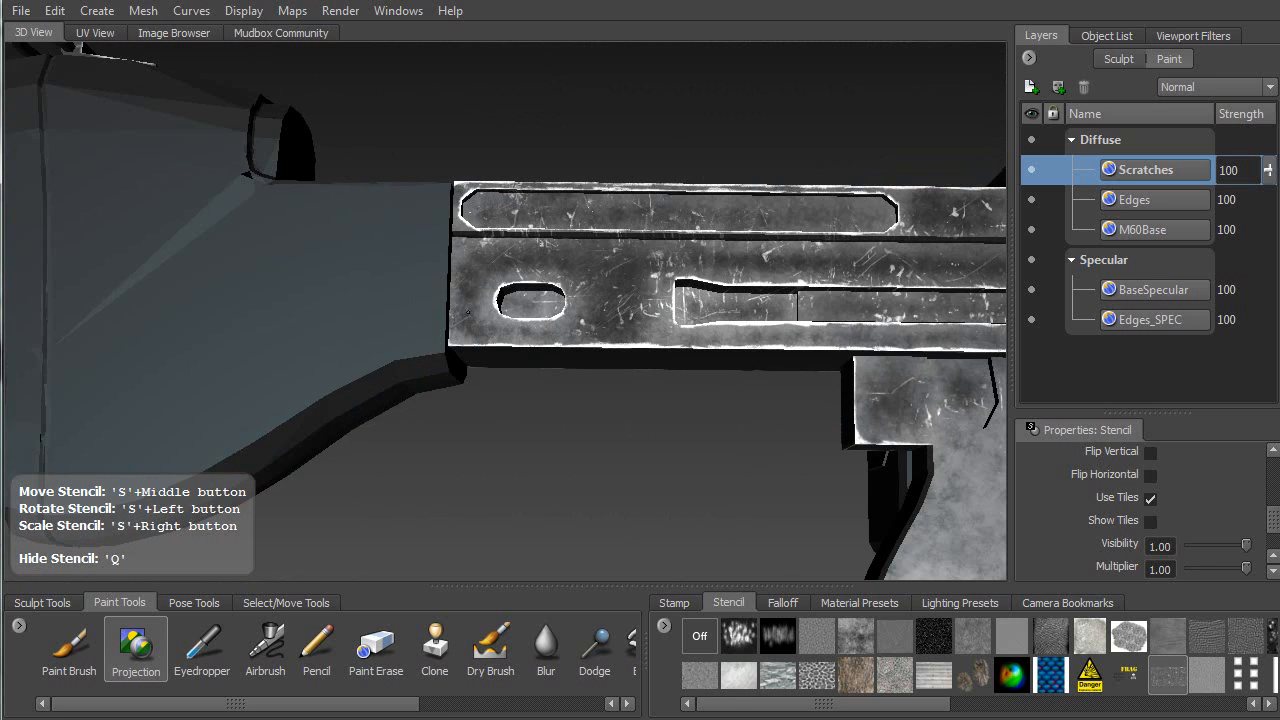
{"action": "key", "text": "q"}
{"action": "left_click_drag", "start_coordinate": [606, 313], "coordinate": [484, 286], "text": "alt"}
{"action": "key", "text": "q"}
{"action": "mouse_move", "coordinate": [573, 290]}
{"action": "left_mouse_down"}
{"action": "mouse_move", "coordinate": [797, 300]}
{"action": "mouse_move", "coordinate": [863, 225]}
{"action": "left_mouse_up"}
Project scratches onto the receiver's underside and the rear panel on its other side
{"action": "mouse_move", "coordinate": [896, 306]}
{"action": "left_mouse_down", "text": "alt"}
{"action": "mouse_move", "coordinate": [845, 150]}
{"action": "mouse_move", "coordinate": [818, 152]}
{"action": "left_mouse_up", "text": "alt"}
{"action": "left_click_drag", "start_coordinate": [535, 264], "coordinate": [562, 268]}
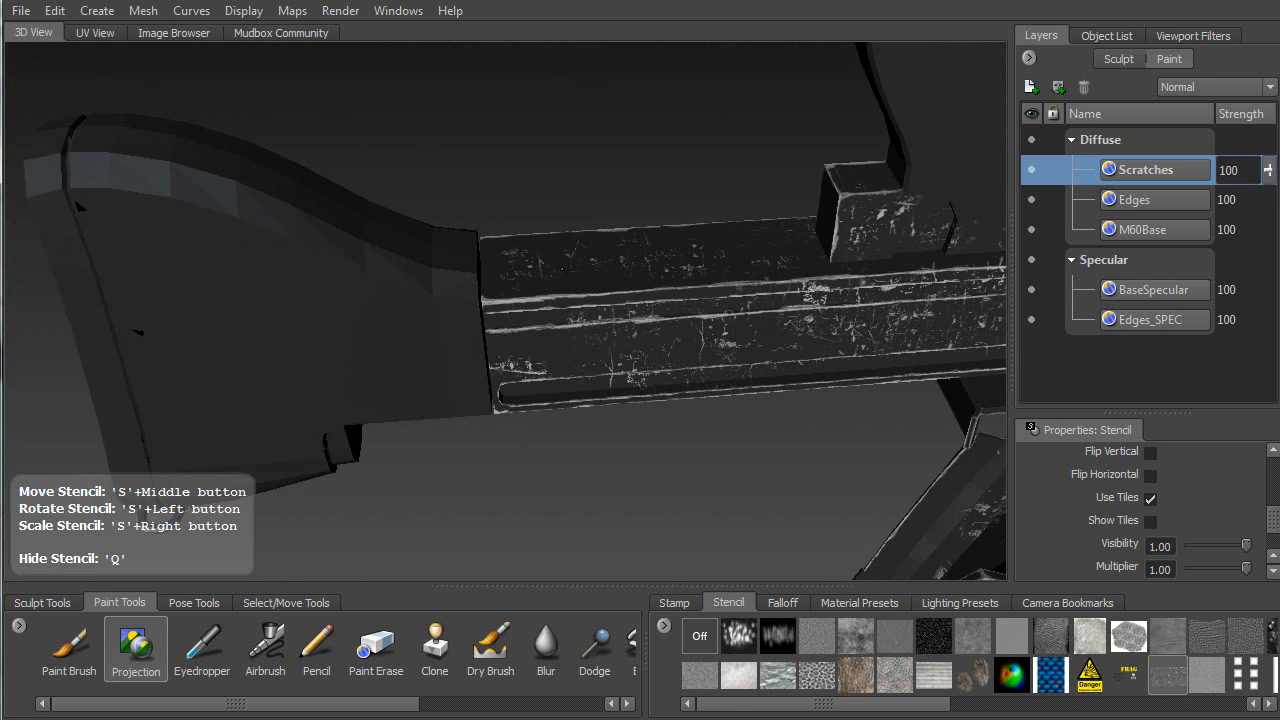
{"action": "left_click_drag", "start_coordinate": [742, 328], "coordinate": [706, 219], "text": "alt"}
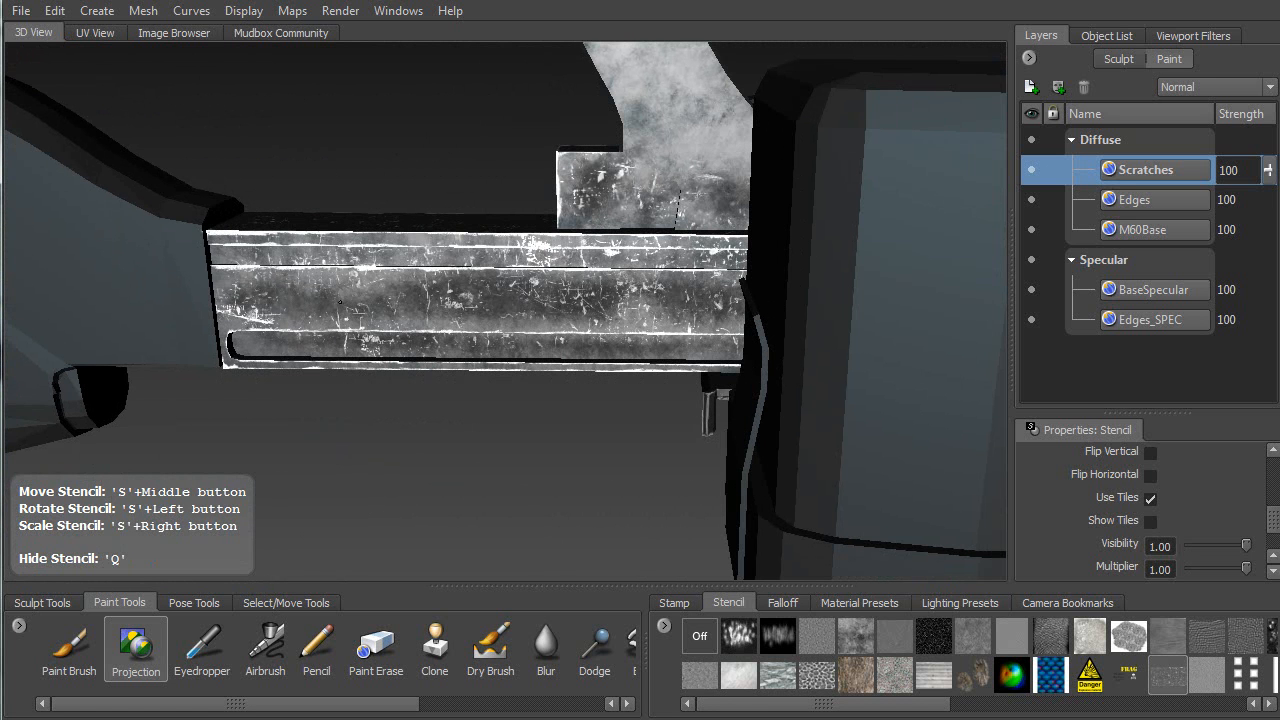
{"action": "left_click_drag", "start_coordinate": [628, 341], "coordinate": [636, 328], "text": "alt"}
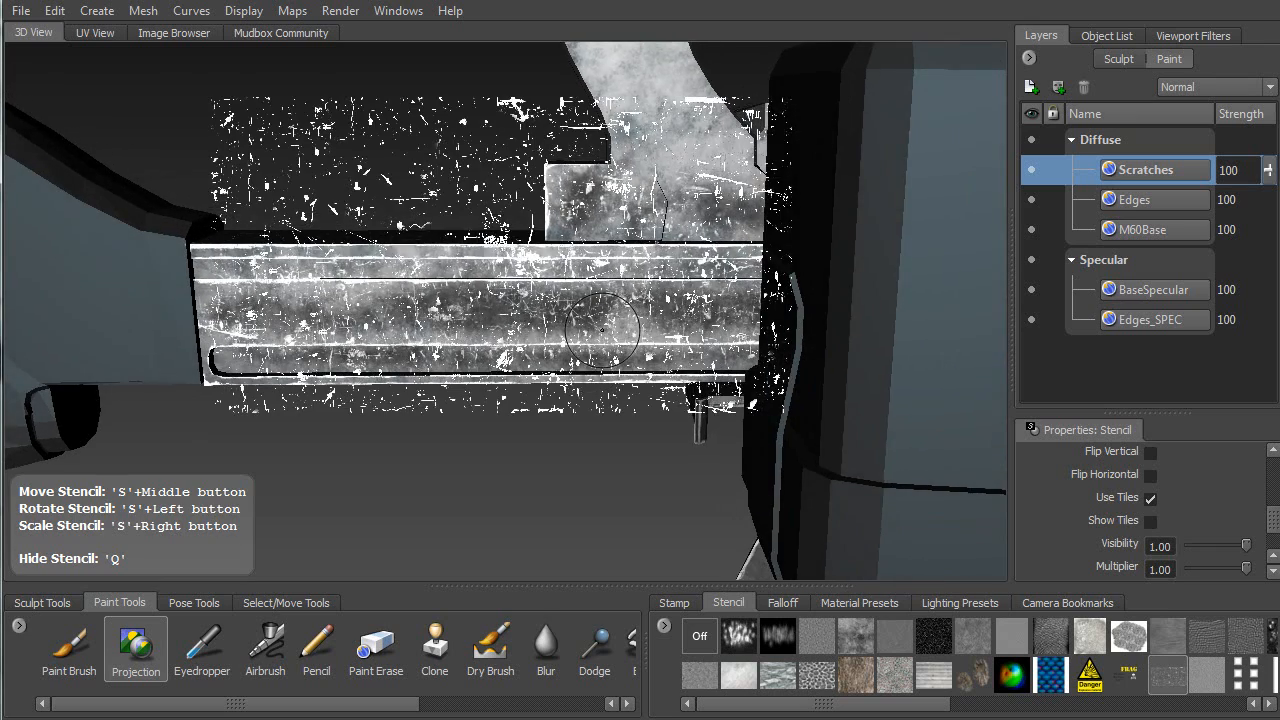
{"action": "key", "text": "q"}
Go to the raised cover and project scratches along the side of its lower section above the hinge
{"action": "left_click_drag", "start_coordinate": [470, 308], "coordinate": [503, 287], "text": "alt"}
{"action": "right_click_drag", "start_coordinate": [503, 287], "coordinate": [529, 390], "text": "alt"}
{"action": "middle_click_drag", "start_coordinate": [529, 390], "coordinate": [400, 271], "text": "alt"}
{"action": "left_click_drag", "start_coordinate": [400, 271], "coordinate": [88, 298], "text": "alt"}
{"action": "middle_click_drag", "start_coordinate": [150, 170], "coordinate": [350, 300], "text": "alt"}
{"action": "left_click_drag", "start_coordinate": [350, 300], "coordinate": [451, 271], "text": "alt"}
{"action": "key", "text": "q"}
{"action": "key", "text": "q"}
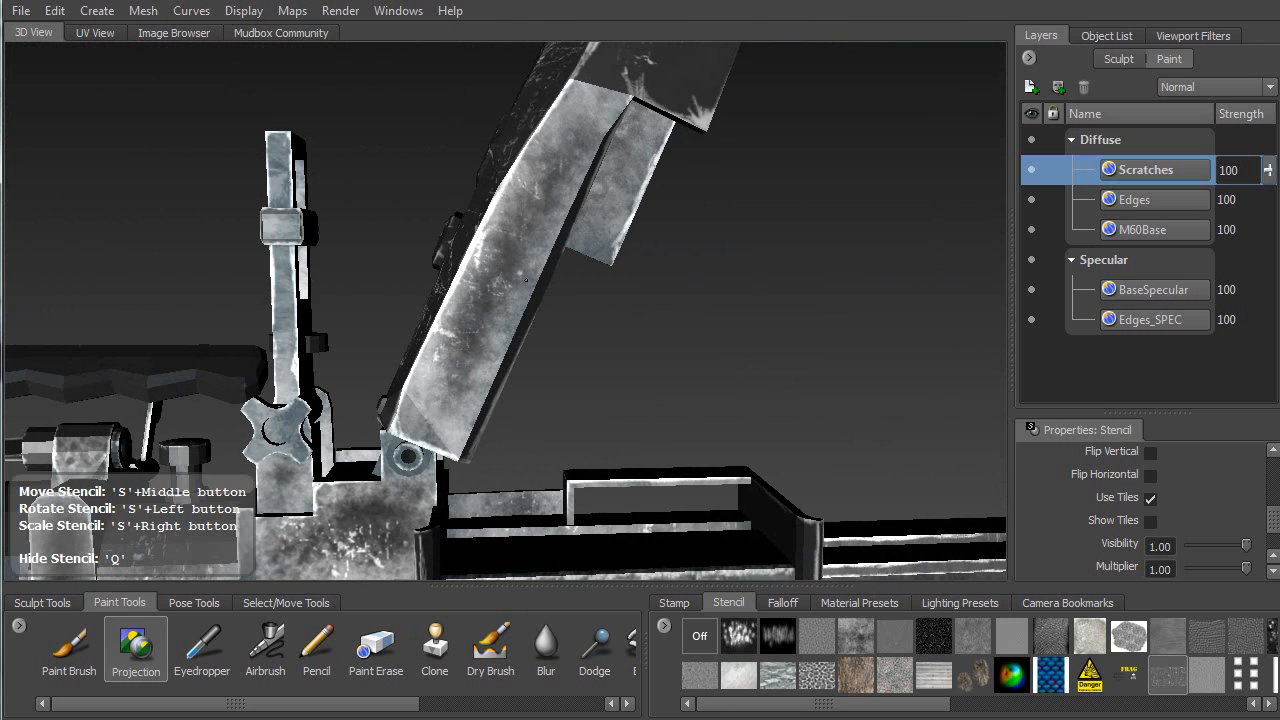
{"action": "left_click_drag", "start_coordinate": [590, 103], "coordinate": [594, 97]}
Project the stencil's scratches up the side of the raised cover, along its narrow section to the end
{"action": "middle_click_drag", "start_coordinate": [590, 90], "coordinate": [345, 335], "text": "alt"}
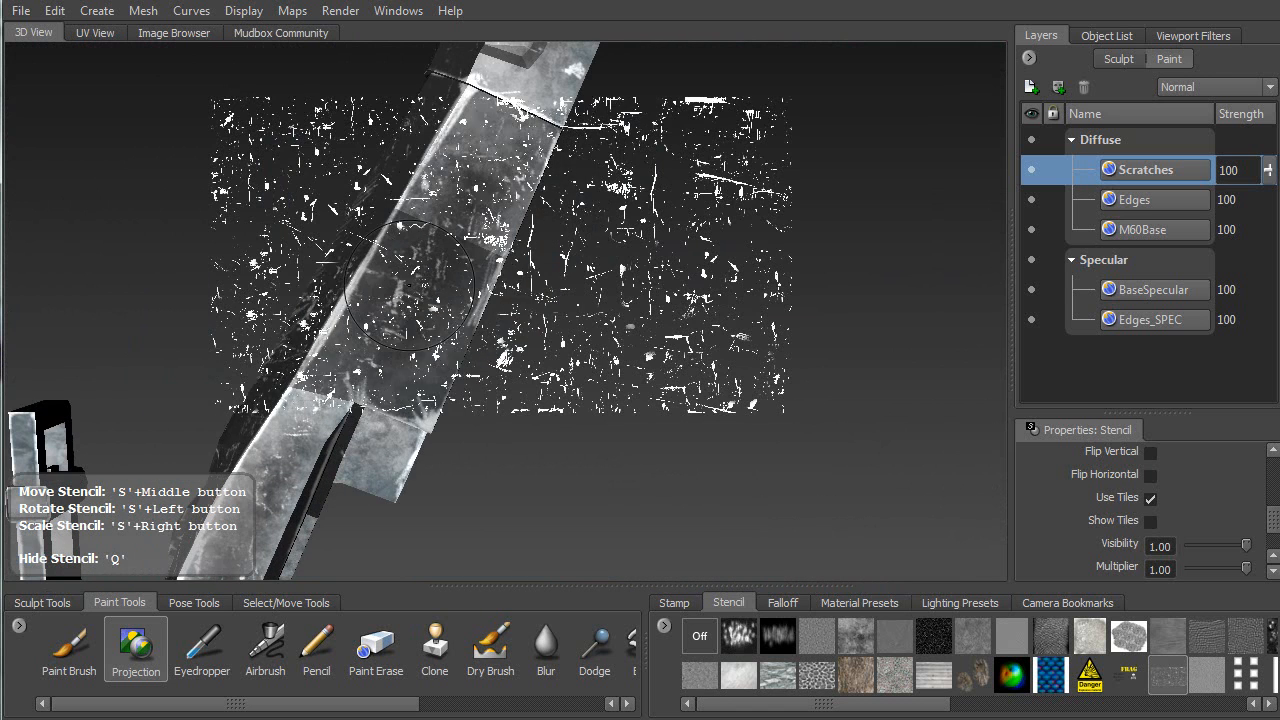
{"action": "left_click_drag", "start_coordinate": [348, 330], "coordinate": [362, 281]}
{"action": "mouse_move", "coordinate": [480, 76]}
{"action": "left_mouse_down"}
{"action": "mouse_move", "coordinate": [508, 88]}
{"action": "mouse_move", "coordinate": [532, 79]}
{"action": "left_mouse_up"}
{"action": "mouse_move", "coordinate": [531, 79]}
{"action": "middle_mouse_down", "text": "alt"}
{"action": "mouse_move", "coordinate": [494, 135]}
{"action": "mouse_move", "coordinate": [415, 335]}
{"action": "middle_mouse_up", "text": "alt"}
{"action": "left_click_drag", "start_coordinate": [378, 306], "coordinate": [382, 287]}
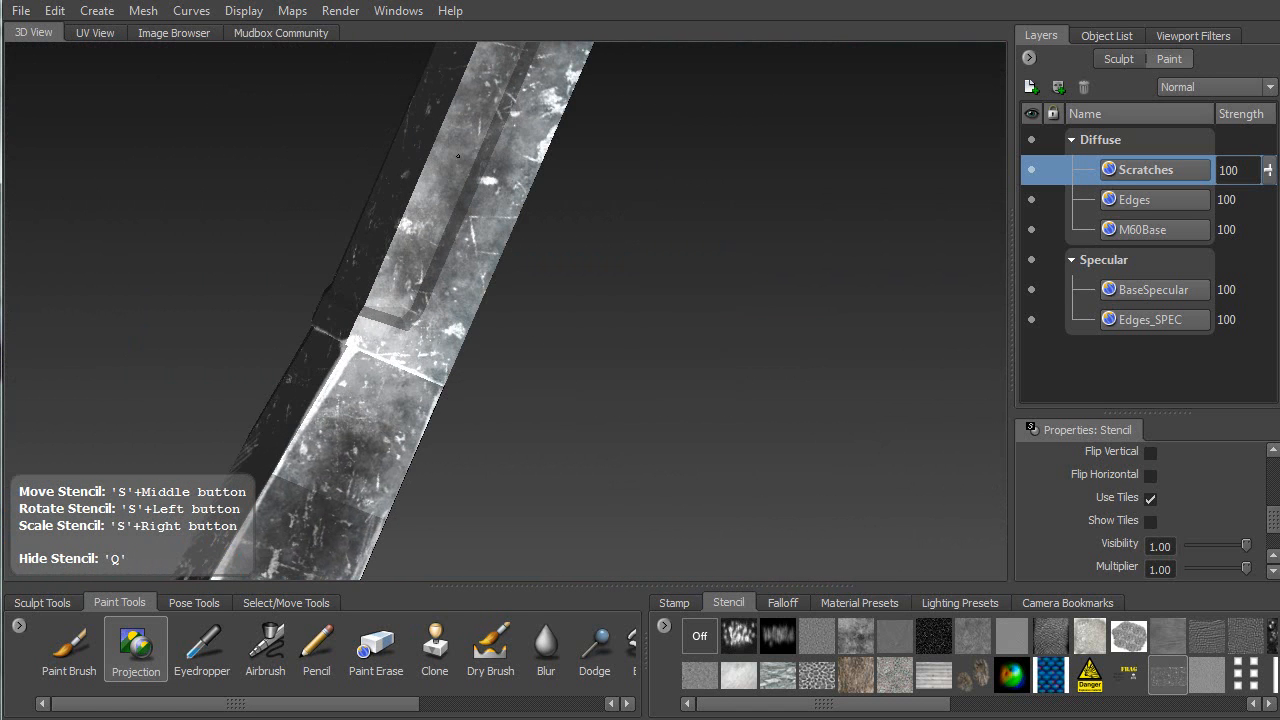
{"action": "left_click_drag", "start_coordinate": [512, 158], "coordinate": [506, 168]}
{"action": "middle_click_drag", "start_coordinate": [508, 165], "coordinate": [452, 340], "text": "alt"}
{"action": "left_click_drag", "start_coordinate": [408, 338], "coordinate": [399, 349]}
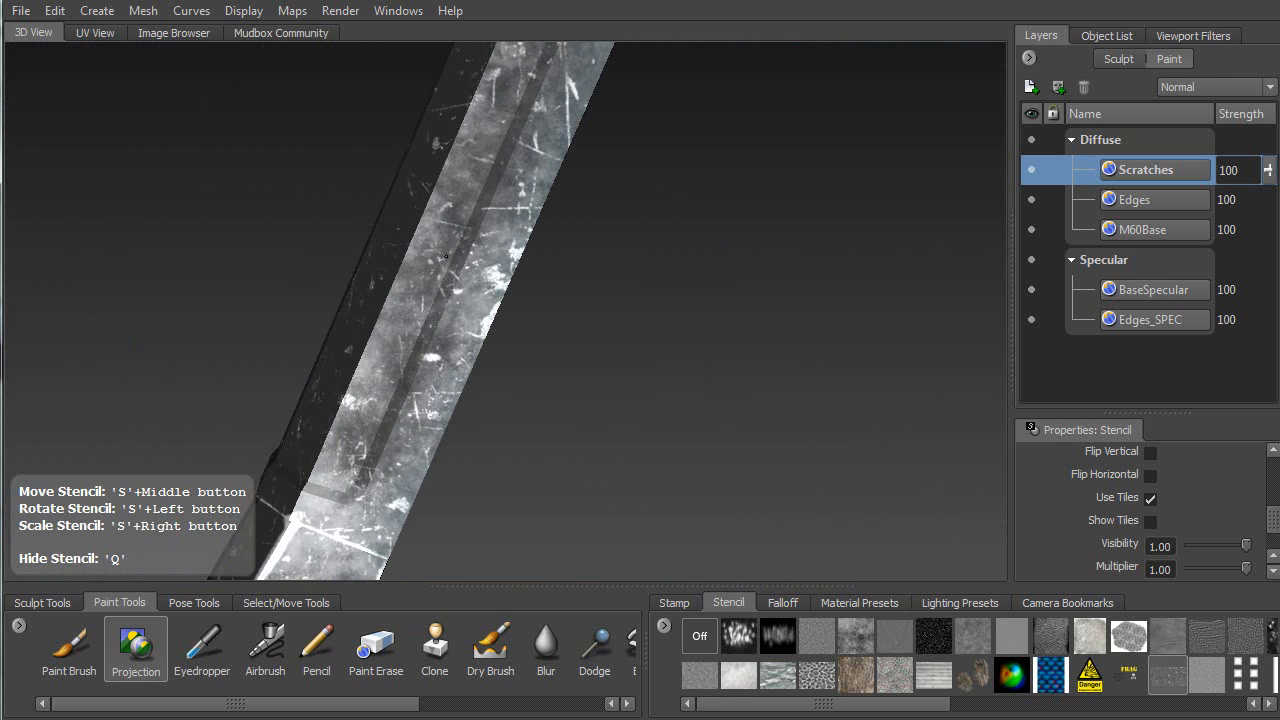
{"action": "mouse_move", "coordinate": [527, 189]}
{"action": "left_mouse_down"}
{"action": "mouse_move", "coordinate": [475, 300]}
{"action": "mouse_move", "coordinate": [518, 125]}
{"action": "left_mouse_up"}
{"action": "mouse_move", "coordinate": [518, 118]}
{"action": "middle_mouse_down", "text": "alt"}
{"action": "mouse_move", "coordinate": [502, 245]}
{"action": "mouse_move", "coordinate": [428, 380]}
{"action": "middle_mouse_up", "text": "alt"}
{"action": "mouse_move", "coordinate": [440, 335]}
{"action": "left_mouse_down"}
{"action": "mouse_move", "coordinate": [404, 384]}
{"action": "mouse_move", "coordinate": [530, 258]}
{"action": "mouse_move", "coordinate": [590, 128]}
{"action": "mouse_move", "coordinate": [508, 100]}
{"action": "left_mouse_up"}
Project scratches down the opposite side of the raised cover's narrow section, starting from its tip
{"action": "mouse_move", "coordinate": [508, 110]}
{"action": "left_mouse_down", "text": "alt"}
{"action": "mouse_move", "coordinate": [590, 125]}
{"action": "mouse_move", "coordinate": [300, 182]}
{"action": "left_mouse_up", "text": "alt"}
{"action": "middle_click_drag", "start_coordinate": [282, 187], "coordinate": [563, 330], "text": "alt"}
{"action": "mouse_move", "coordinate": [425, 325]}
{"action": "left_mouse_down"}
{"action": "mouse_move", "coordinate": [438, 308]}
{"action": "mouse_move", "coordinate": [565, 265]}
{"action": "mouse_move", "coordinate": [550, 367]}
{"action": "mouse_move", "coordinate": [518, 408]}
{"action": "mouse_move", "coordinate": [625, 285]}
{"action": "left_mouse_up"}
{"action": "right_click_drag", "start_coordinate": [625, 285], "coordinate": [578, 183], "text": "alt"}
{"action": "left_click_drag", "start_coordinate": [578, 185], "coordinate": [600, 176]}
{"action": "mouse_move", "coordinate": [632, 275]}
{"action": "left_mouse_down"}
{"action": "mouse_move", "coordinate": [634, 288]}
{"action": "mouse_move", "coordinate": [699, 178]}
{"action": "mouse_move", "coordinate": [680, 122]}
{"action": "left_mouse_up"}
{"action": "left_click_drag", "start_coordinate": [713, 297], "coordinate": [721, 385]}
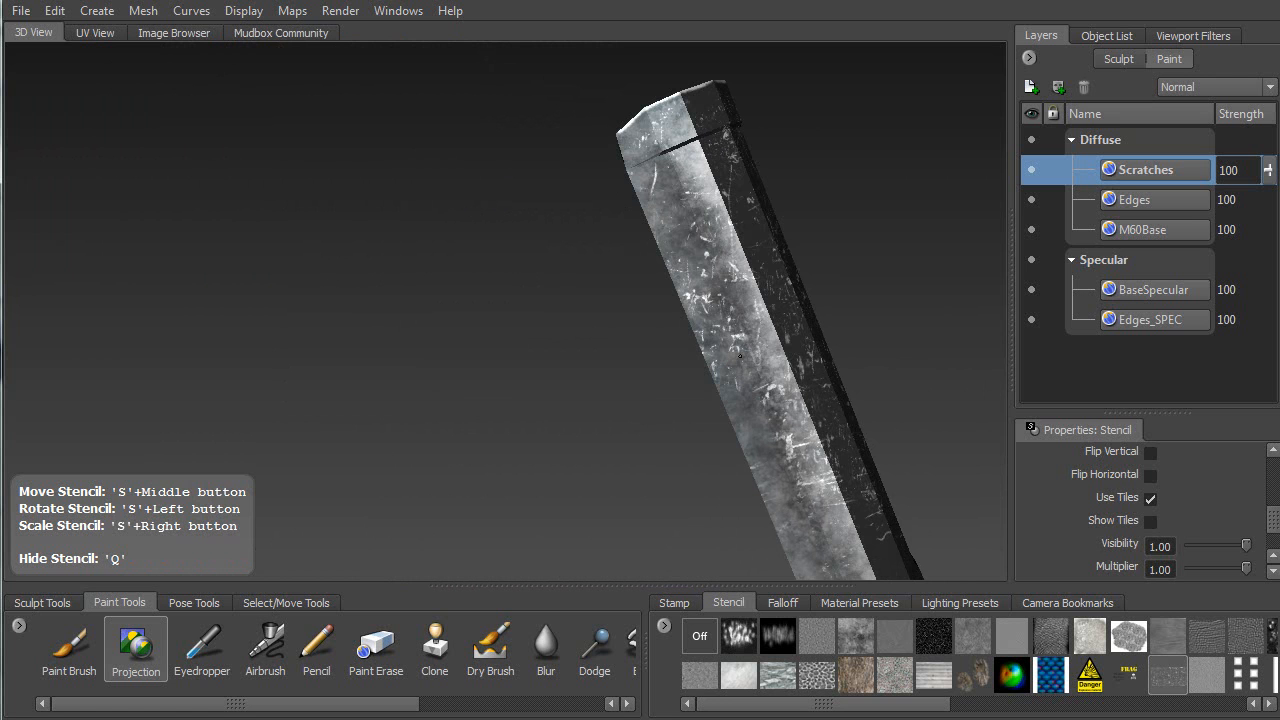
{"action": "left_click_drag", "start_coordinate": [803, 526], "coordinate": [808, 545]}
{"action": "mouse_move", "coordinate": [808, 545]}
{"action": "middle_mouse_down", "text": "alt"}
{"action": "mouse_move", "coordinate": [673, 323]}
{"action": "mouse_move", "coordinate": [618, 266]}
{"action": "middle_mouse_up", "text": "alt"}
{"action": "mouse_move", "coordinate": [632, 230]}
{"action": "left_mouse_down"}
{"action": "mouse_move", "coordinate": [628, 300]}
{"action": "mouse_move", "coordinate": [676, 300]}
{"action": "mouse_move", "coordinate": [668, 325]}
{"action": "left_mouse_up"}
Project scratches onto the opposite side of the raised cover's wide lower section and its front-facing edge
{"action": "middle_click_drag", "start_coordinate": [540, 415], "coordinate": [413, 184], "text": "alt"}
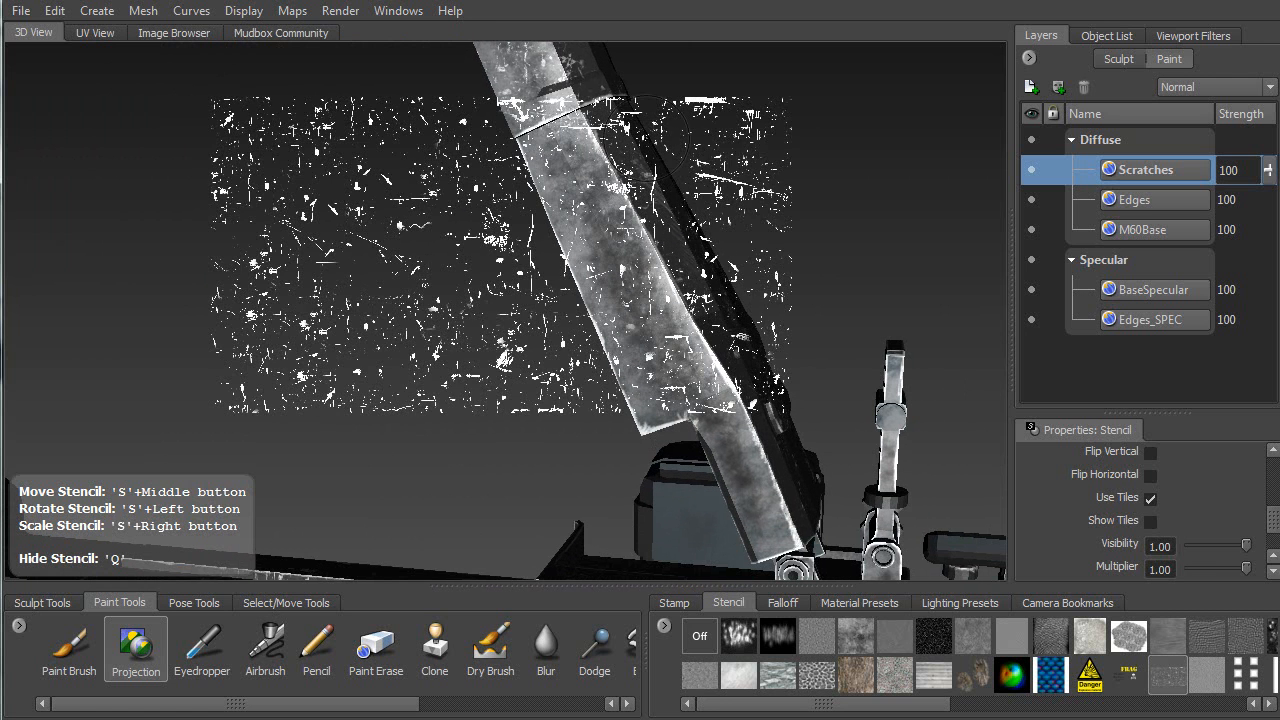
{"action": "left_click_drag", "start_coordinate": [660, 158], "coordinate": [534, 151]}
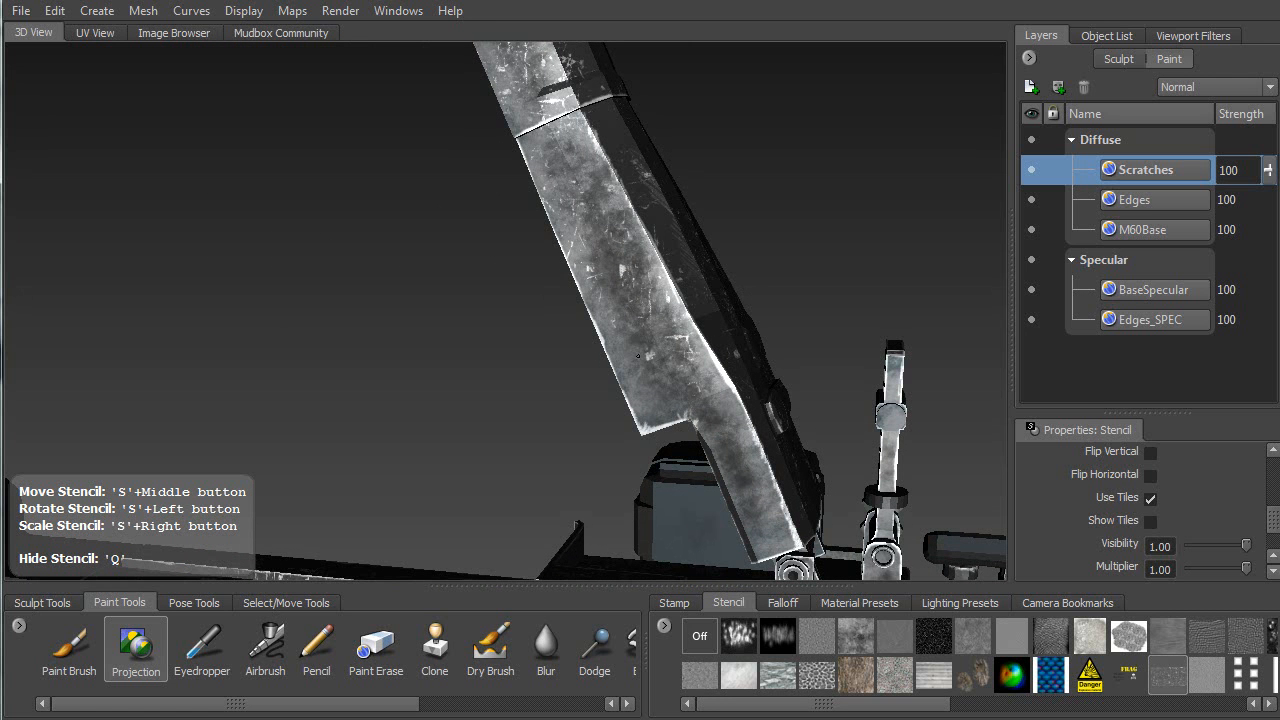
{"action": "mouse_move", "coordinate": [634, 366]}
{"action": "left_mouse_down"}
{"action": "mouse_move", "coordinate": [762, 505]}
{"action": "mouse_move", "coordinate": [633, 512]}
{"action": "left_mouse_up"}
{"action": "left_click_drag", "start_coordinate": [622, 446], "coordinate": [612, 423]}
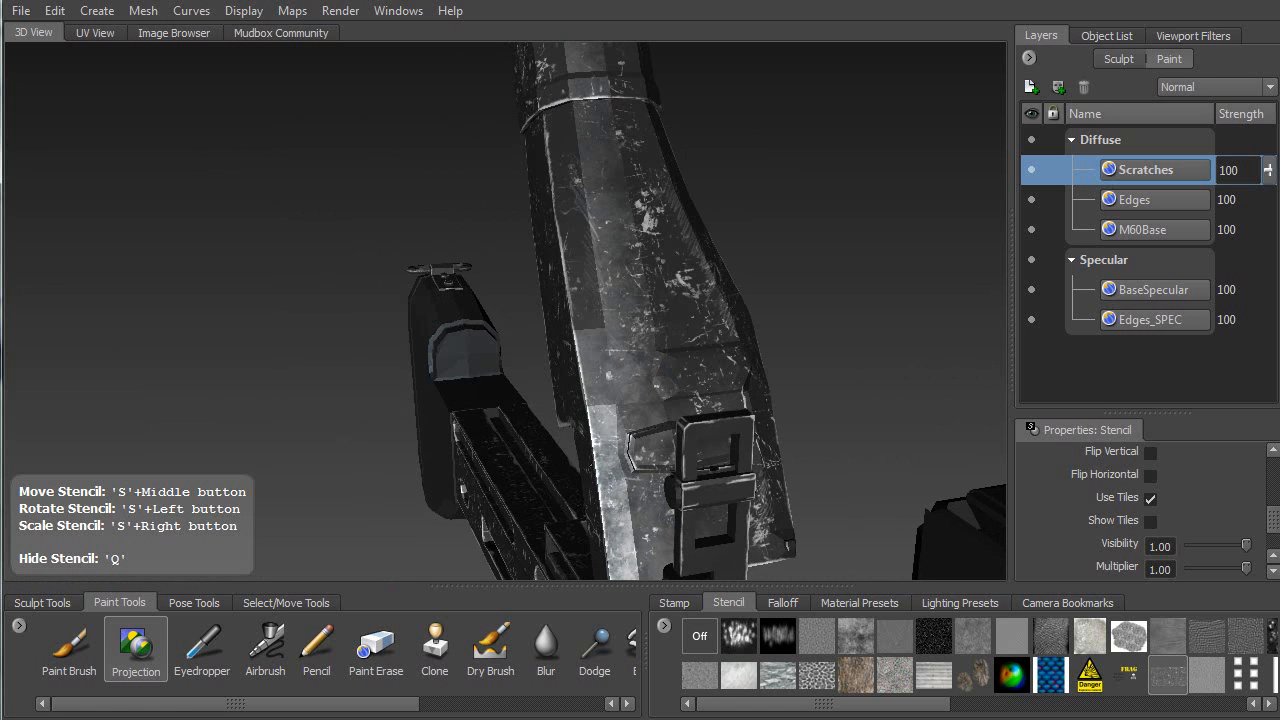
Project scratches onto the front and side of the upright rear sight and the parts at its base
{"action": "mouse_move", "coordinate": [589, 88]}
{"action": "left_mouse_down"}
{"action": "mouse_move", "coordinate": [605, 170]}
{"action": "mouse_move", "coordinate": [585, 260]}
{"action": "mouse_move", "coordinate": [588, 400]}
{"action": "mouse_move", "coordinate": [610, 370]}
{"action": "left_mouse_up"}
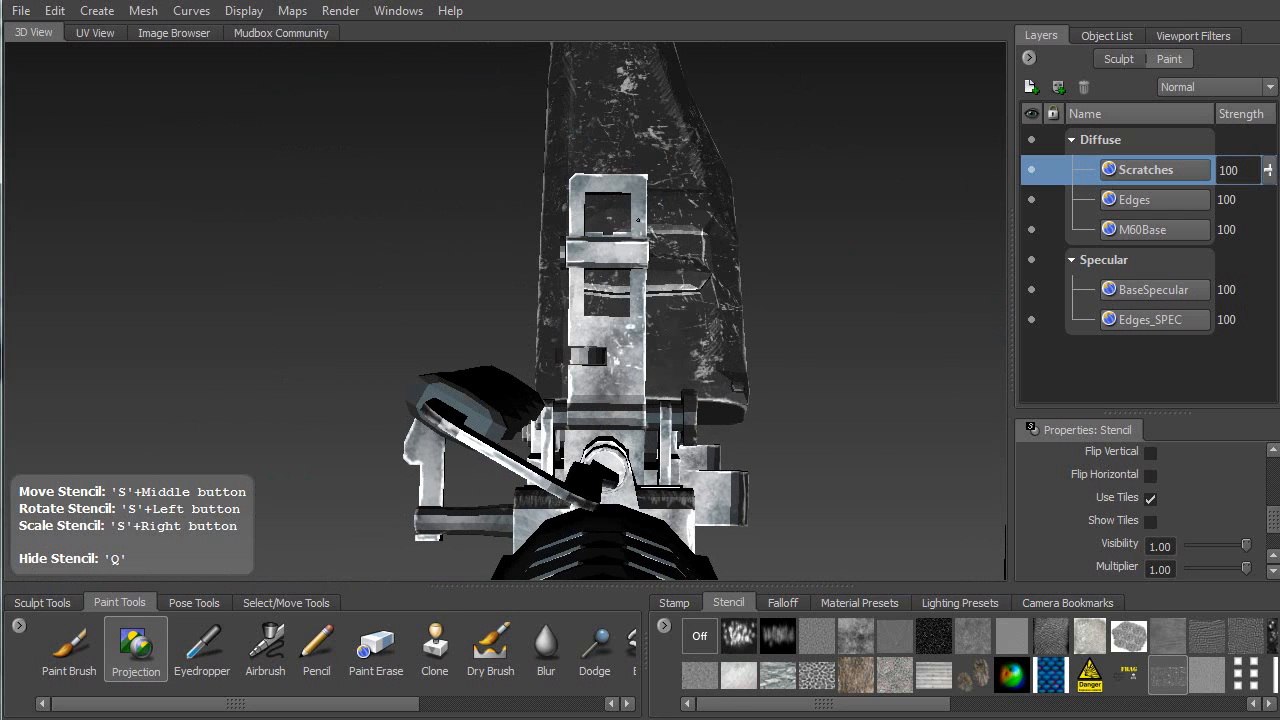
{"action": "left_click_drag", "start_coordinate": [600, 183], "coordinate": [622, 186]}
{"action": "left_click_drag", "start_coordinate": [622, 200], "coordinate": [430, 296], "text": "alt"}
{"action": "left_click_drag", "start_coordinate": [401, 436], "coordinate": [402, 412]}
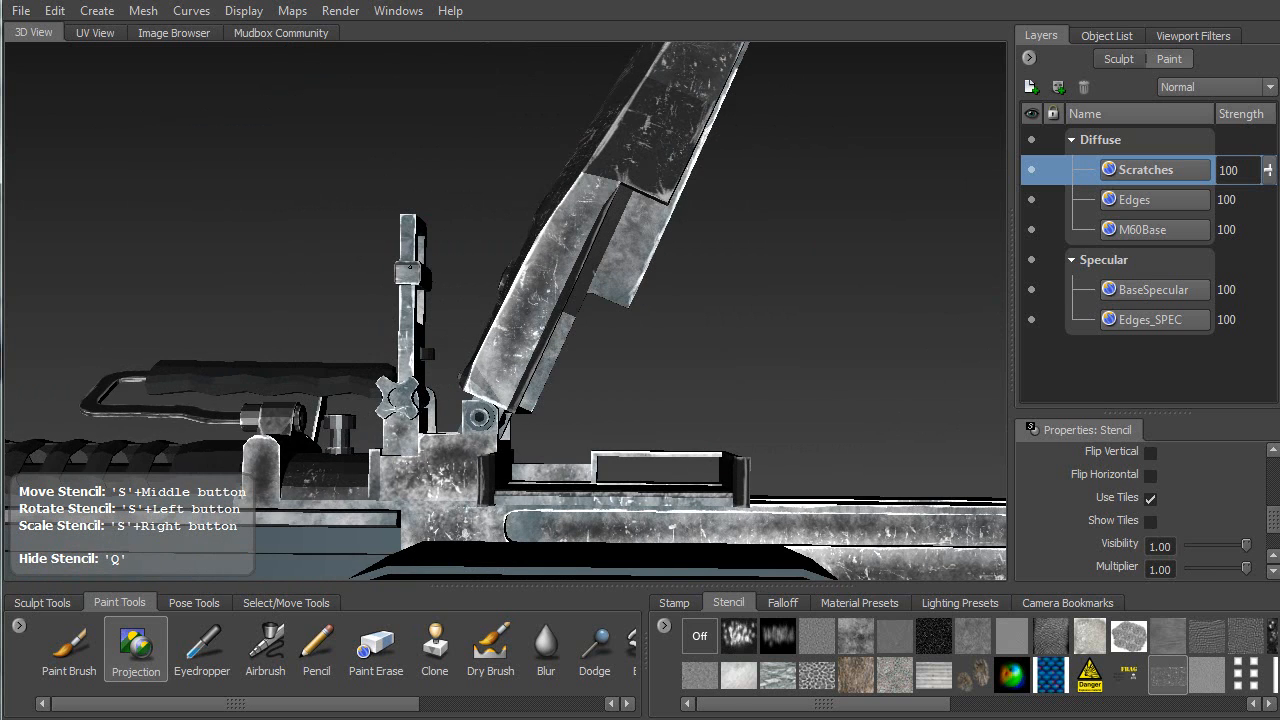
{"action": "left_click_drag", "start_coordinate": [397, 266], "coordinate": [397, 262]}
{"action": "left_click_drag", "start_coordinate": [397, 275], "coordinate": [377, 440], "text": "alt"}
{"action": "left_click_drag", "start_coordinate": [268, 500], "coordinate": [265, 500]}
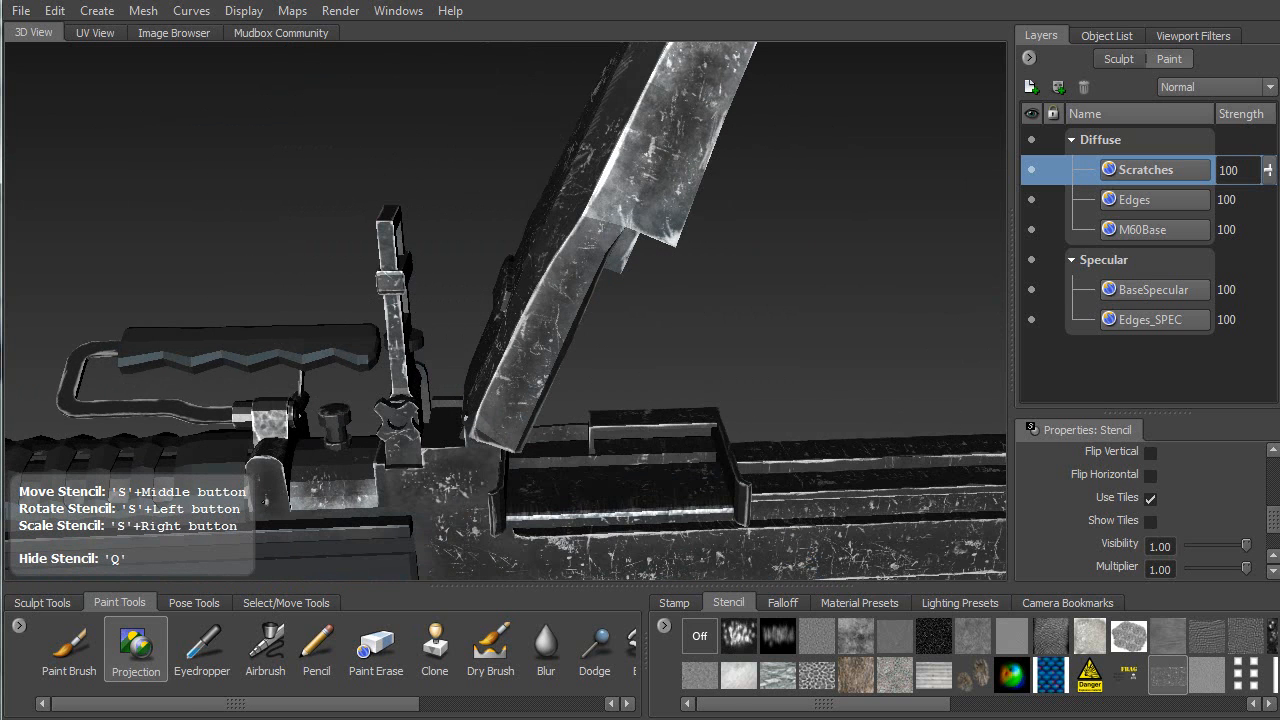
Project more scratches onto the raised cover's lower section near the hinge and up its edges
{"action": "left_click_drag", "start_coordinate": [486, 445], "coordinate": [487, 447]}
{"action": "left_click_drag", "start_coordinate": [487, 447], "coordinate": [487, 345], "text": "alt"}
{"action": "left_click_drag", "start_coordinate": [490, 424], "coordinate": [486, 408]}
{"action": "left_click_drag", "start_coordinate": [590, 325], "coordinate": [510, 320]}
{"action": "left_click_drag", "start_coordinate": [621, 269], "coordinate": [630, 280]}
{"action": "left_click_drag", "start_coordinate": [630, 290], "coordinate": [610, 288], "text": "alt"}
{"action": "middle_click_drag", "start_coordinate": [610, 288], "coordinate": [440, 440], "text": "alt"}
{"action": "left_click_drag", "start_coordinate": [440, 400], "coordinate": [410, 365], "text": "alt"}
{"action": "left_click_drag", "start_coordinate": [512, 185], "coordinate": [520, 205]}
{"action": "left_click_drag", "start_coordinate": [576, 58], "coordinate": [558, 92]}
Fill in scratches on the remaining angled faces of the raised cover, working up to its narrow section
{"action": "left_click_drag", "start_coordinate": [556, 130], "coordinate": [460, 157], "text": "alt"}
{"action": "mouse_move", "coordinate": [612, 236]}
{"action": "left_mouse_down"}
{"action": "mouse_move", "coordinate": [607, 288]}
{"action": "mouse_move", "coordinate": [626, 275]}
{"action": "mouse_move", "coordinate": [490, 325]}
{"action": "mouse_move", "coordinate": [520, 300]}
{"action": "mouse_move", "coordinate": [478, 328]}
{"action": "mouse_move", "coordinate": [505, 315]}
{"action": "left_mouse_up"}
{"action": "mouse_move", "coordinate": [503, 212]}
{"action": "left_mouse_down"}
{"action": "mouse_move", "coordinate": [530, 128]}
{"action": "mouse_move", "coordinate": [592, 225]}
{"action": "left_mouse_up"}
{"action": "left_click_drag", "start_coordinate": [590, 232], "coordinate": [586, 249]}
{"action": "left_click_drag", "start_coordinate": [613, 182], "coordinate": [618, 165]}
{"action": "middle_click_drag", "start_coordinate": [618, 165], "coordinate": [566, 290], "text": "alt"}
{"action": "left_click_drag", "start_coordinate": [580, 245], "coordinate": [597, 190]}
{"action": "left_click_drag", "start_coordinate": [508, 262], "coordinate": [512, 245]}
Project scratches along the bevelled strip of the raised cover from the opposite side of the gun
{"action": "mouse_move", "coordinate": [512, 245]}
{"action": "left_mouse_down", "text": "alt"}
{"action": "mouse_move", "coordinate": [650, 260]}
{"action": "mouse_move", "coordinate": [785, 300]}
{"action": "left_mouse_up", "text": "alt"}
{"action": "middle_click_drag", "start_coordinate": [785, 300], "coordinate": [520, 130], "text": "alt"}
{"action": "left_click_drag", "start_coordinate": [580, 125], "coordinate": [596, 151]}
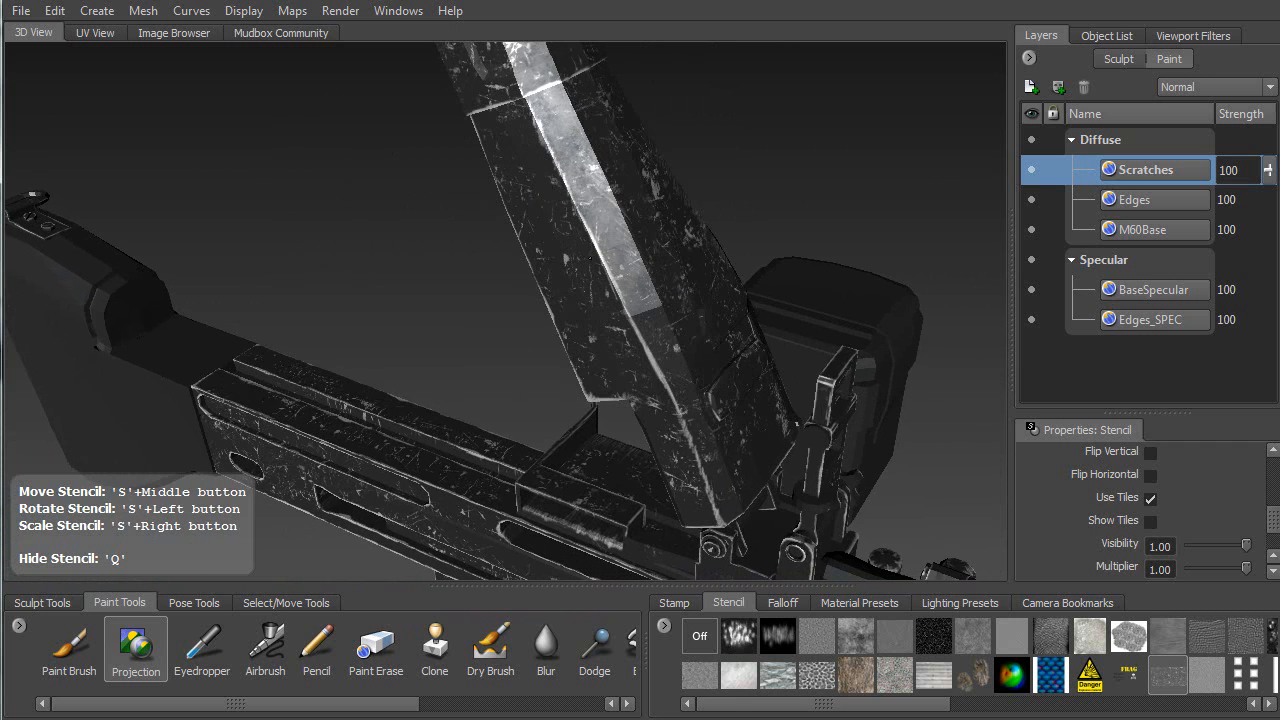
Finish the scratches on the raised cover's bevelled strip and project more onto its side near the hinge
{"action": "left_click_drag", "start_coordinate": [649, 347], "coordinate": [656, 364]}
{"action": "left_click_drag", "start_coordinate": [640, 425], "coordinate": [686, 374], "text": "alt"}
{"action": "middle_click_drag", "start_coordinate": [692, 377], "coordinate": [632, 175], "text": "alt"}
{"action": "mouse_move", "coordinate": [632, 195]}
{"action": "left_mouse_down", "text": "alt"}
{"action": "mouse_move", "coordinate": [652, 226]}
{"action": "mouse_move", "coordinate": [609, 212]}
{"action": "left_mouse_up", "text": "alt"}
{"action": "mouse_move", "coordinate": [631, 287]}
{"action": "left_mouse_down"}
{"action": "mouse_move", "coordinate": [636, 298]}
{"action": "mouse_move", "coordinate": [700, 288]}
{"action": "left_mouse_up"}
{"action": "left_click_drag", "start_coordinate": [624, 390], "coordinate": [636, 366]}
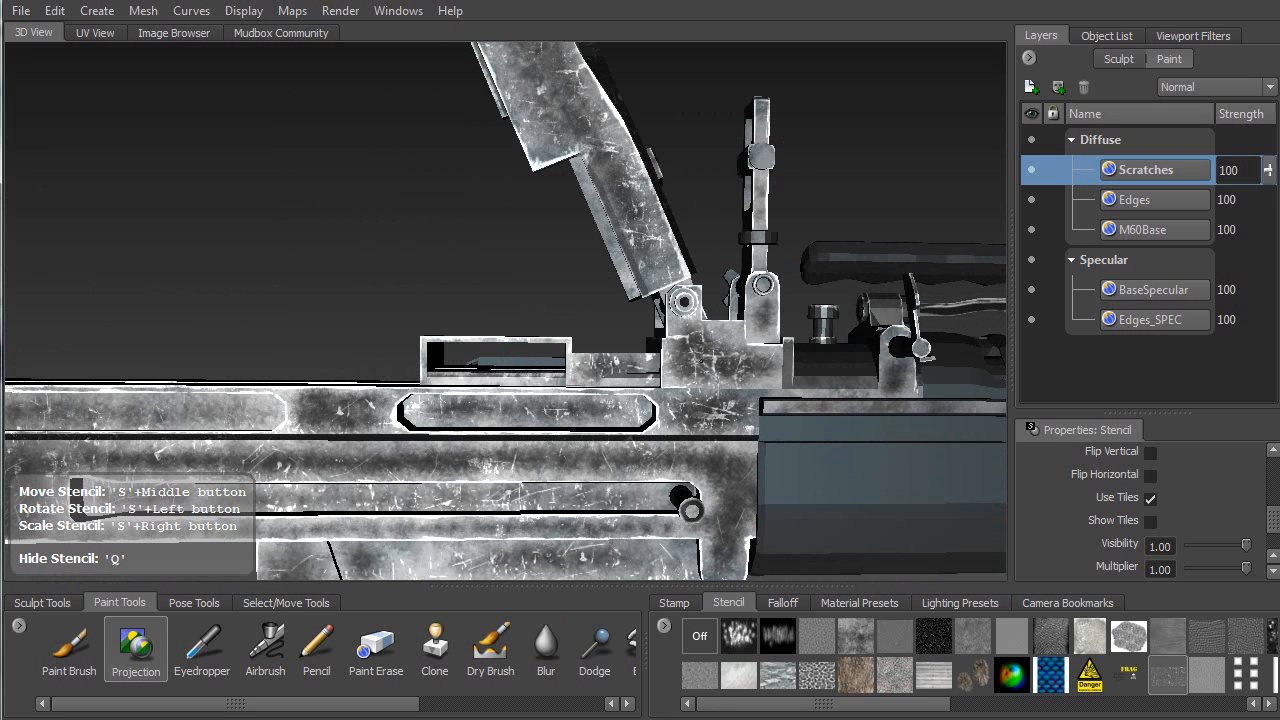
Project scratches onto the side of the upright rear sight and its base
{"action": "left_click_drag", "start_coordinate": [766, 314], "coordinate": [770, 328]}
{"action": "left_click_drag", "start_coordinate": [753, 184], "coordinate": [763, 119]}
{"action": "left_click_drag", "start_coordinate": [757, 220], "coordinate": [757, 226]}
Project scratches onto the upper surface of the receiver beneath the raised cover
{"action": "left_click_drag", "start_coordinate": [600, 270], "coordinate": [740, 413], "text": "alt"}
{"action": "middle_click_drag", "start_coordinate": [567, 403], "coordinate": [571, 262], "text": "alt"}
{"action": "left_click_drag", "start_coordinate": [571, 262], "coordinate": [562, 228], "text": "alt"}
{"action": "left_click_drag", "start_coordinate": [546, 366], "coordinate": [543, 378]}
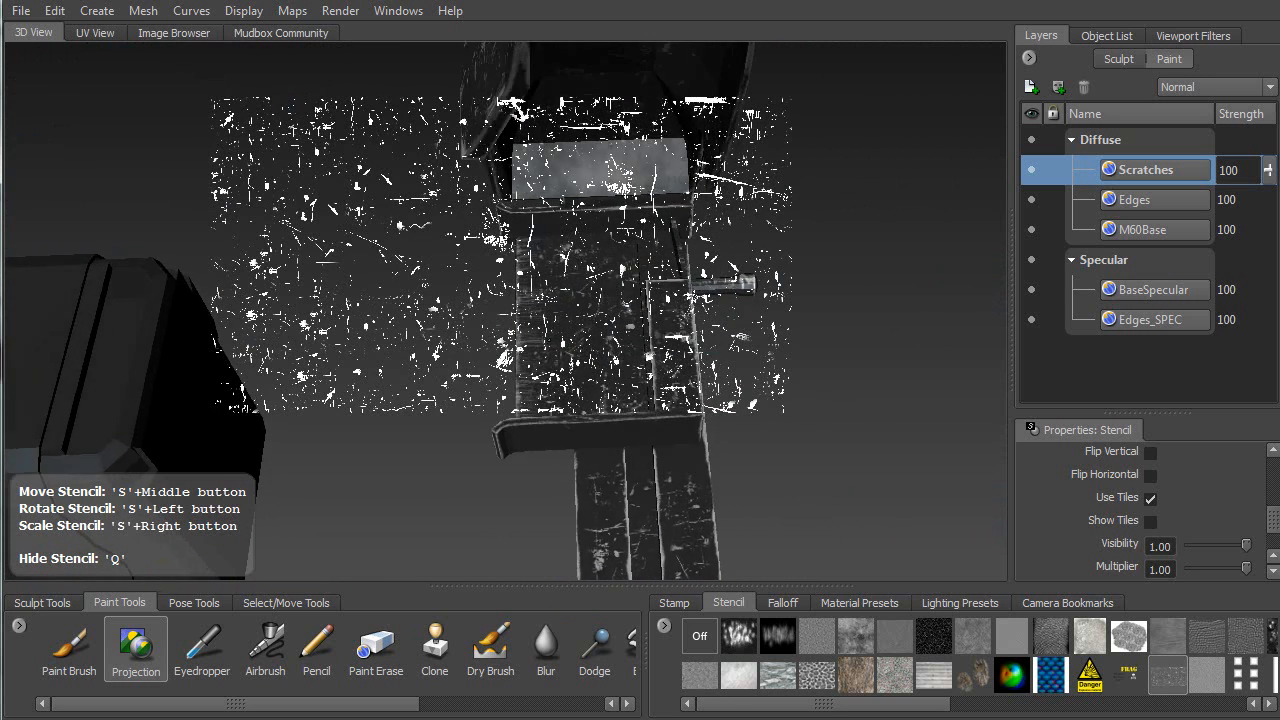
{"action": "left_click_drag", "start_coordinate": [674, 277], "coordinate": [674, 284]}
Project scratches onto the receiver's opposite side, the hinge base and the rounded section ahead of the rear sight
{"action": "mouse_move", "coordinate": [670, 300]}
{"action": "left_mouse_down", "text": "alt"}
{"action": "mouse_move", "coordinate": [560, 205]}
{"action": "mouse_move", "coordinate": [600, 180]}
{"action": "left_mouse_up", "text": "alt"}
{"action": "mouse_move", "coordinate": [628, 300]}
{"action": "left_mouse_down"}
{"action": "mouse_move", "coordinate": [577, 288]}
{"action": "mouse_move", "coordinate": [618, 290]}
{"action": "mouse_move", "coordinate": [665, 262]}
{"action": "left_mouse_up"}
{"action": "mouse_move", "coordinate": [509, 209]}
{"action": "middle_mouse_down", "text": "alt"}
{"action": "mouse_move", "coordinate": [573, 222]}
{"action": "mouse_move", "coordinate": [575, 239]}
{"action": "middle_mouse_up", "text": "alt"}
{"action": "left_click_drag", "start_coordinate": [570, 270], "coordinate": [560, 300]}
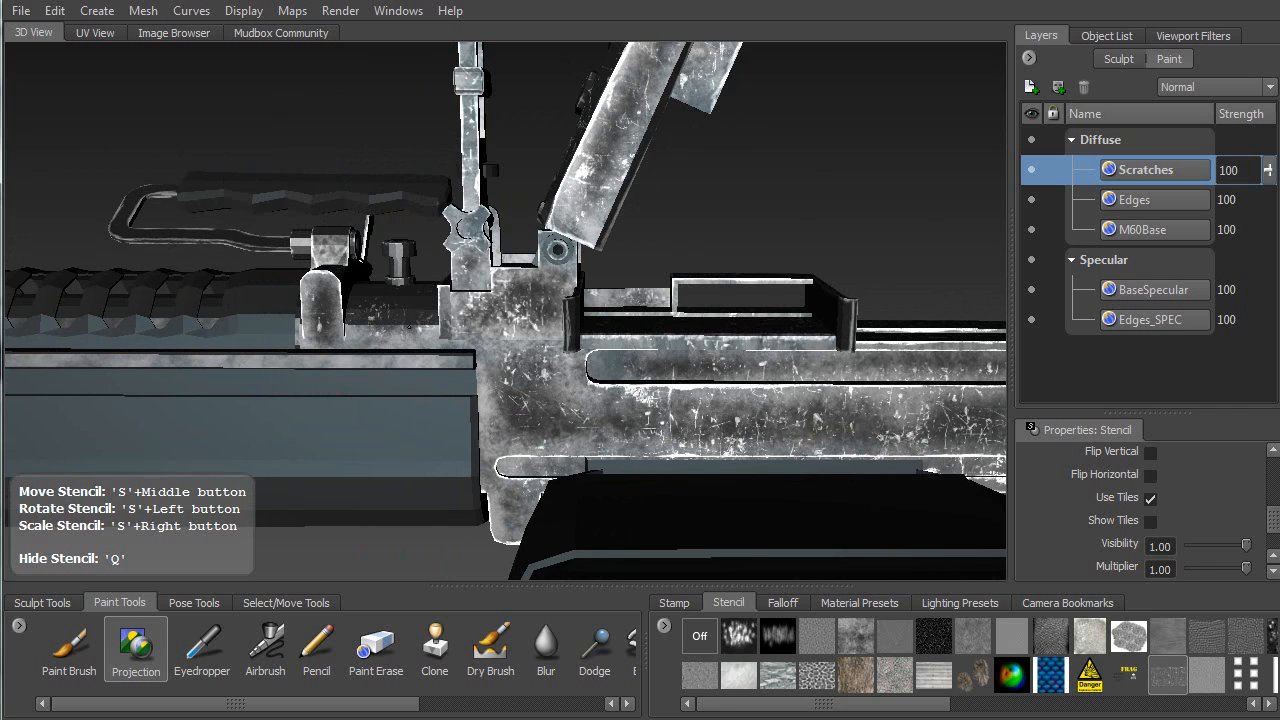
{"action": "left_click_drag", "start_coordinate": [372, 305], "coordinate": [350, 312]}
Project scratches onto the receiver's lower front lug, the trigger housing and the trigger guard on the ammo-box side
{"action": "middle_click_drag", "start_coordinate": [422, 322], "coordinate": [362, 150], "text": "alt"}
{"action": "mouse_move", "coordinate": [460, 260]}
{"action": "left_mouse_down", "text": "alt"}
{"action": "mouse_move", "coordinate": [622, 337]}
{"action": "mouse_move", "coordinate": [556, 334]}
{"action": "left_mouse_up", "text": "alt"}
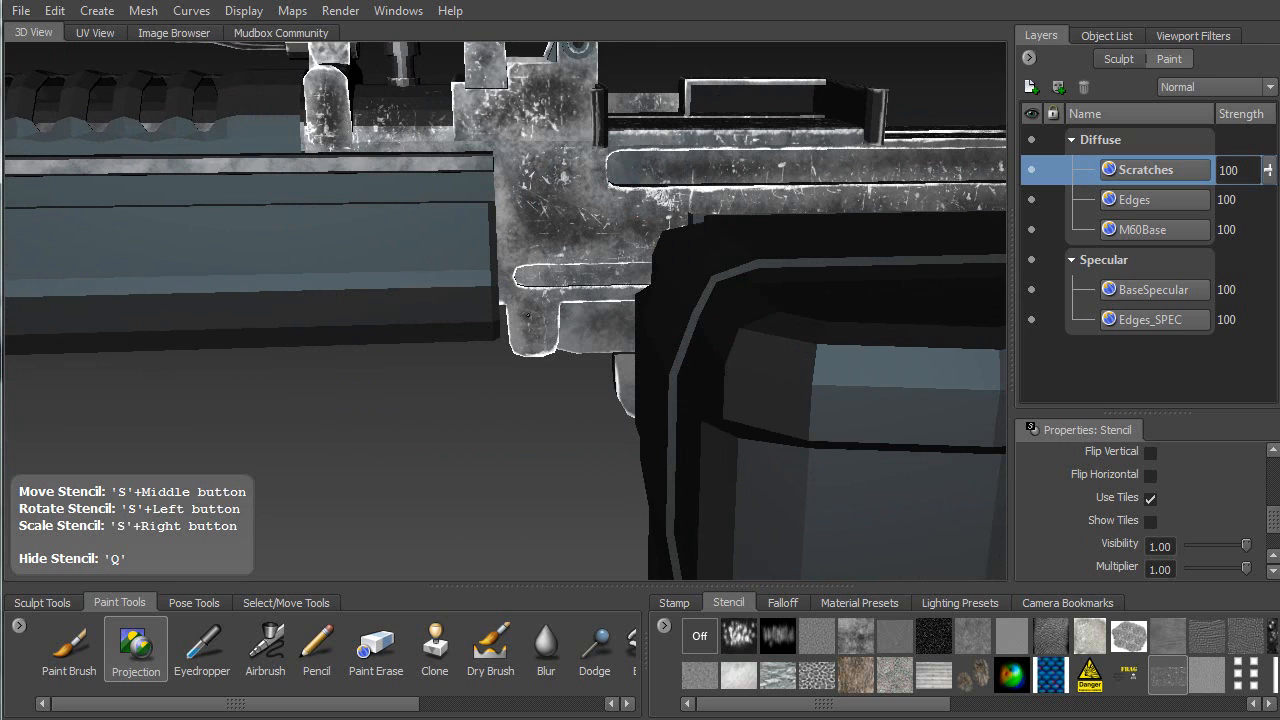
{"action": "left_click_drag", "start_coordinate": [568, 181], "coordinate": [585, 300]}
{"action": "mouse_move", "coordinate": [585, 310]}
{"action": "left_mouse_down", "text": "alt"}
{"action": "mouse_move", "coordinate": [646, 386]}
{"action": "mouse_move", "coordinate": [648, 350]}
{"action": "mouse_move", "coordinate": [599, 311]}
{"action": "left_mouse_up", "text": "alt"}
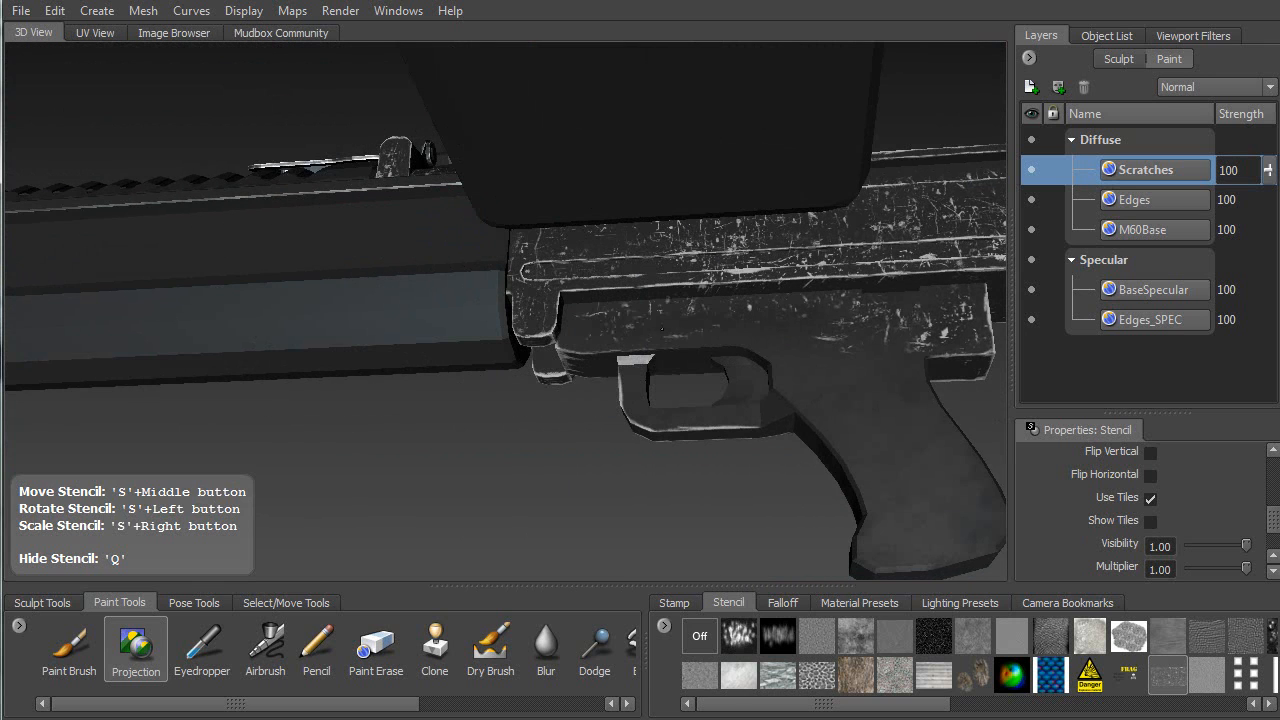
{"action": "left_click_drag", "start_coordinate": [817, 342], "coordinate": [862, 314]}
{"action": "left_click_drag", "start_coordinate": [660, 418], "coordinate": [714, 416]}
Project scratches along the slotted side of the receiver and down onto the trigger housing above the grip
{"action": "left_click_drag", "start_coordinate": [400, 396], "coordinate": [668, 368], "text": "alt"}
{"action": "mouse_move", "coordinate": [562, 392]}
{"action": "left_mouse_down", "text": "alt"}
{"action": "mouse_move", "coordinate": [539, 366]}
{"action": "mouse_move", "coordinate": [548, 418]}
{"action": "left_mouse_up", "text": "alt"}
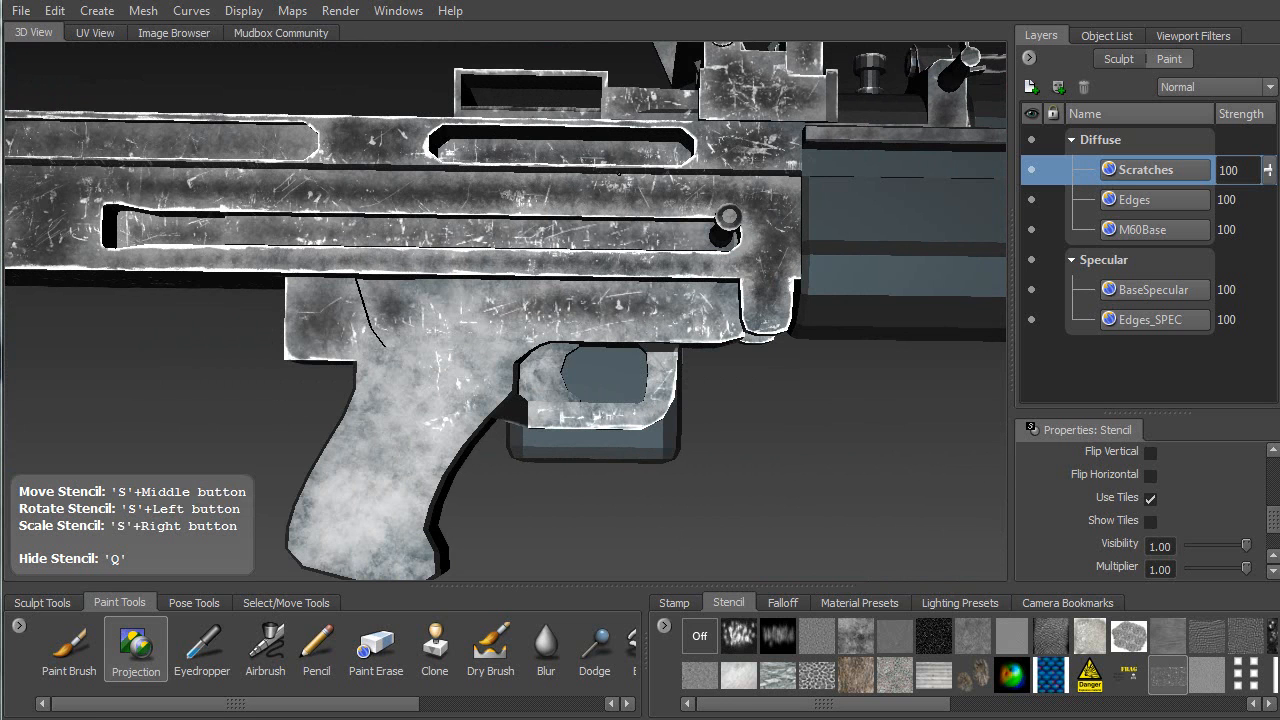
{"action": "left_click_drag", "start_coordinate": [619, 178], "coordinate": [502, 188]}
{"action": "left_click_drag", "start_coordinate": [165, 222], "coordinate": [86, 205]}
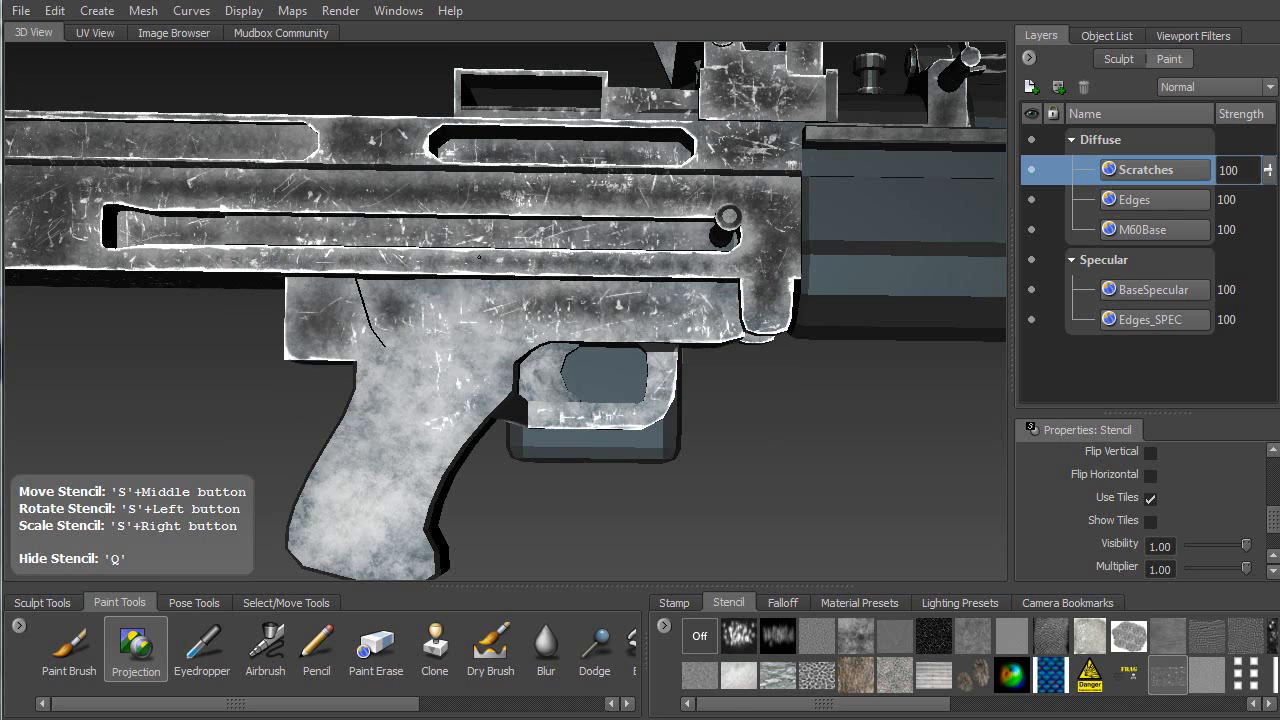
{"action": "mouse_move", "coordinate": [360, 320]}
{"action": "left_mouse_down"}
{"action": "mouse_move", "coordinate": [425, 310]}
{"action": "mouse_move", "coordinate": [527, 256]}
{"action": "mouse_move", "coordinate": [589, 244]}
{"action": "mouse_move", "coordinate": [612, 292]}
{"action": "mouse_move", "coordinate": [630, 225]}
{"action": "left_mouse_up"}
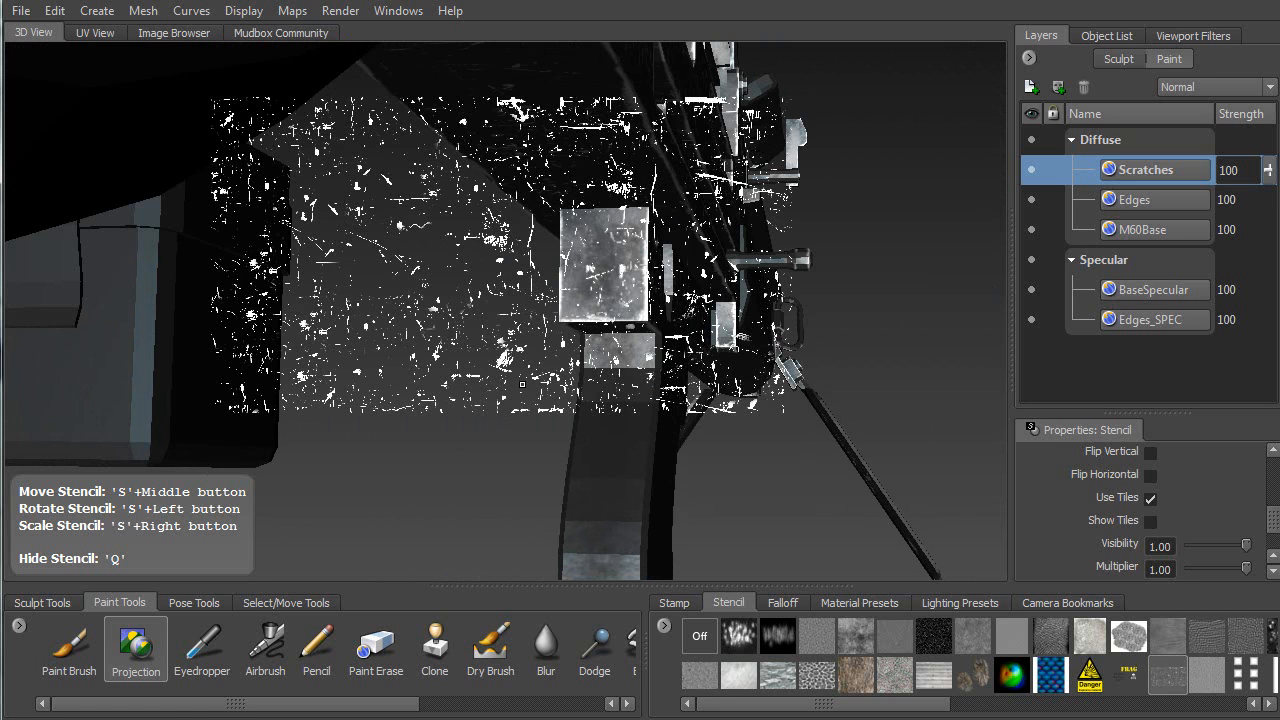
Project scratches onto the end face of the trigger housing and the narrow faces around the grip
{"action": "mouse_move", "coordinate": [432, 422]}
{"action": "left_mouse_down", "text": "alt"}
{"action": "mouse_move", "coordinate": [591, 230]}
{"action": "mouse_move", "coordinate": [608, 340]}
{"action": "mouse_move", "coordinate": [630, 352]}
{"action": "left_mouse_up", "text": "alt"}
{"action": "left_click_drag", "start_coordinate": [622, 290], "coordinate": [634, 432], "text": "alt"}
{"action": "mouse_move", "coordinate": [628, 122]}
{"action": "left_mouse_down"}
{"action": "mouse_move", "coordinate": [634, 104]}
{"action": "mouse_move", "coordinate": [617, 92]}
{"action": "left_mouse_up"}
{"action": "left_click_drag", "start_coordinate": [622, 190], "coordinate": [614, 340], "text": "alt"}
{"action": "left_click_drag", "start_coordinate": [615, 404], "coordinate": [618, 432]}
{"action": "left_click_drag", "start_coordinate": [618, 432], "coordinate": [750, 310], "text": "alt"}
Enlarge the scratch stencil and project it onto the rear sight base and the rounded section ahead of it
{"action": "key", "text": "q"}
{"action": "mouse_move", "coordinate": [523, 385]}
{"action": "left_mouse_down", "text": "alt"}
{"action": "mouse_move", "coordinate": [531, 320]}
{"action": "mouse_move", "coordinate": [470, 113]}
{"action": "mouse_move", "coordinate": [520, 240]}
{"action": "left_mouse_up", "text": "alt"}
{"action": "right_click_drag", "start_coordinate": [520, 240], "coordinate": [600, 380], "text": "alt"}
{"action": "middle_click_drag", "start_coordinate": [600, 380], "coordinate": [390, 450], "text": "alt"}
{"action": "right_click_drag", "start_coordinate": [390, 450], "coordinate": [424, 470], "text": "alt"}
{"action": "left_click_drag", "start_coordinate": [510, 540], "coordinate": [570, 568], "text": "alt"}
{"action": "key", "text": "q"}
{"action": "right_click_drag", "start_coordinate": [409, 343], "coordinate": [416, 312]}
{"action": "left_click_drag", "start_coordinate": [292, 335], "coordinate": [278, 371]}
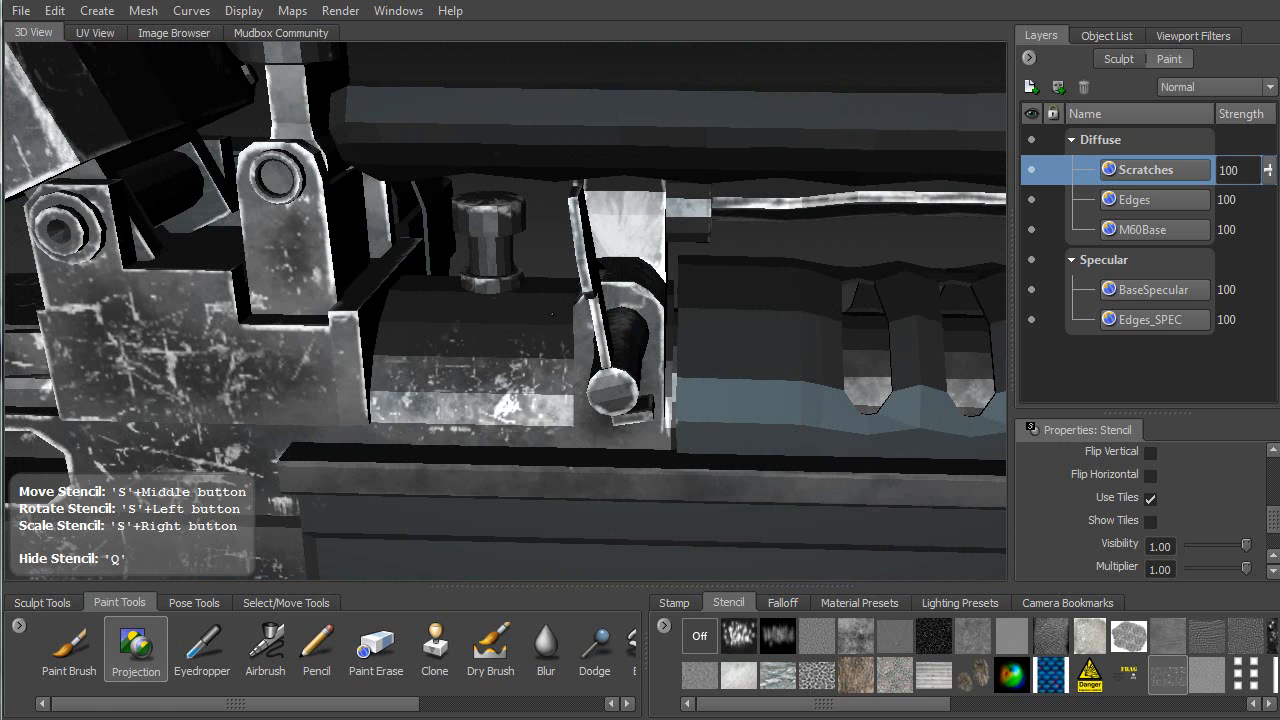
Project scratches onto the carry-handle collar and, from the opposite side, the sight base and raised cover
{"action": "left_click_drag", "start_coordinate": [404, 286], "coordinate": [572, 213], "text": "alt"}
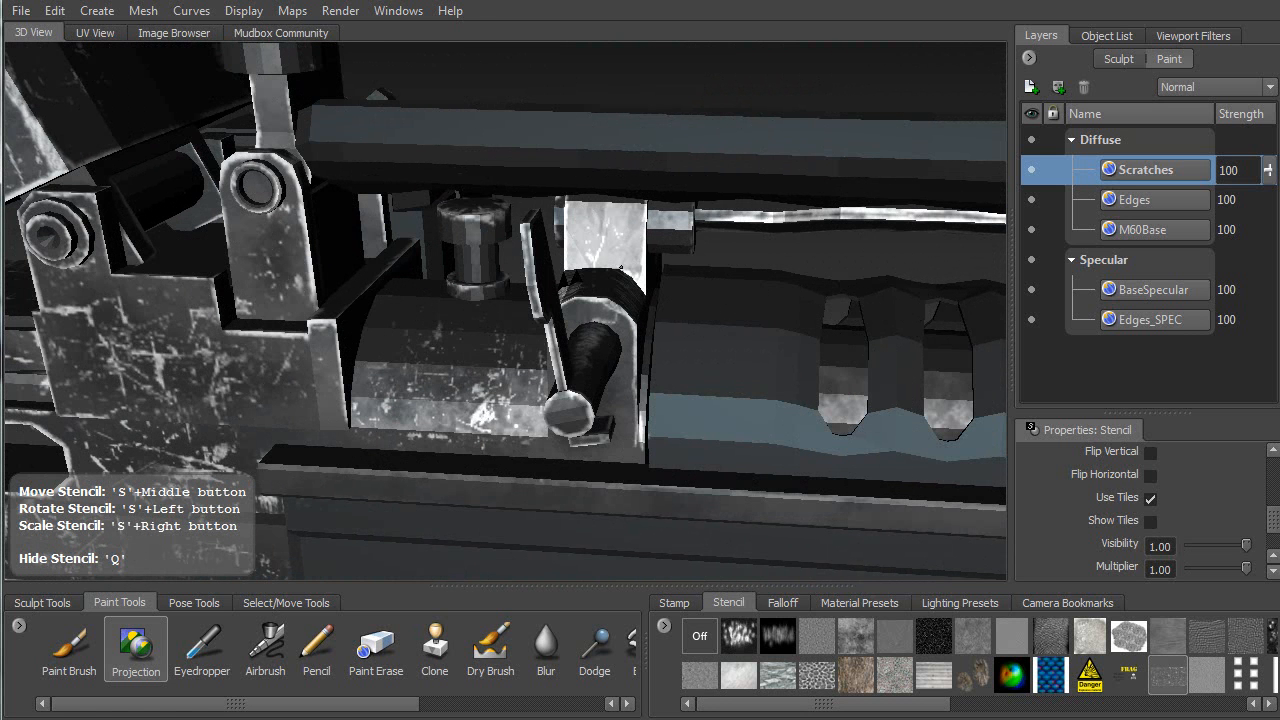
{"action": "left_click_drag", "start_coordinate": [636, 290], "coordinate": [410, 350], "text": "alt"}
{"action": "mouse_move", "coordinate": [540, 290]}
{"action": "left_mouse_down", "text": "alt"}
{"action": "mouse_move", "coordinate": [552, 270]}
{"action": "mouse_move", "coordinate": [550, 305]}
{"action": "left_mouse_up", "text": "alt"}
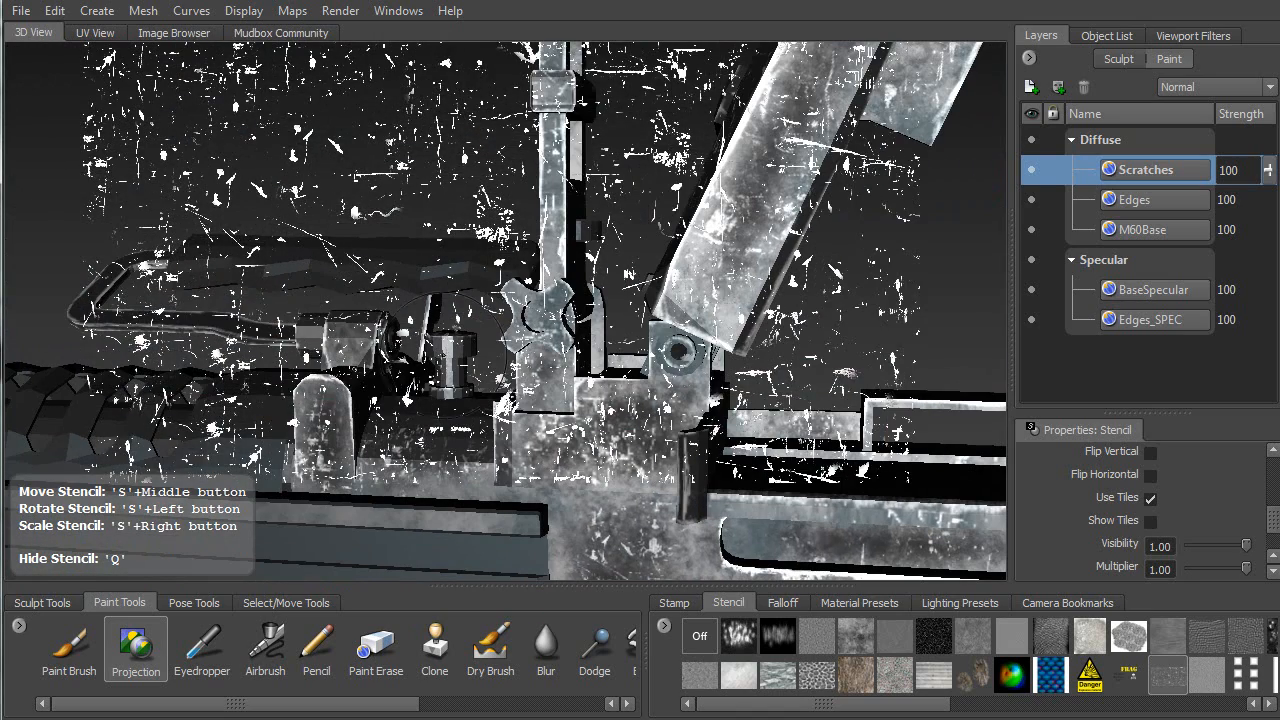
{"action": "left_click_drag", "start_coordinate": [445, 348], "coordinate": [430, 362]}
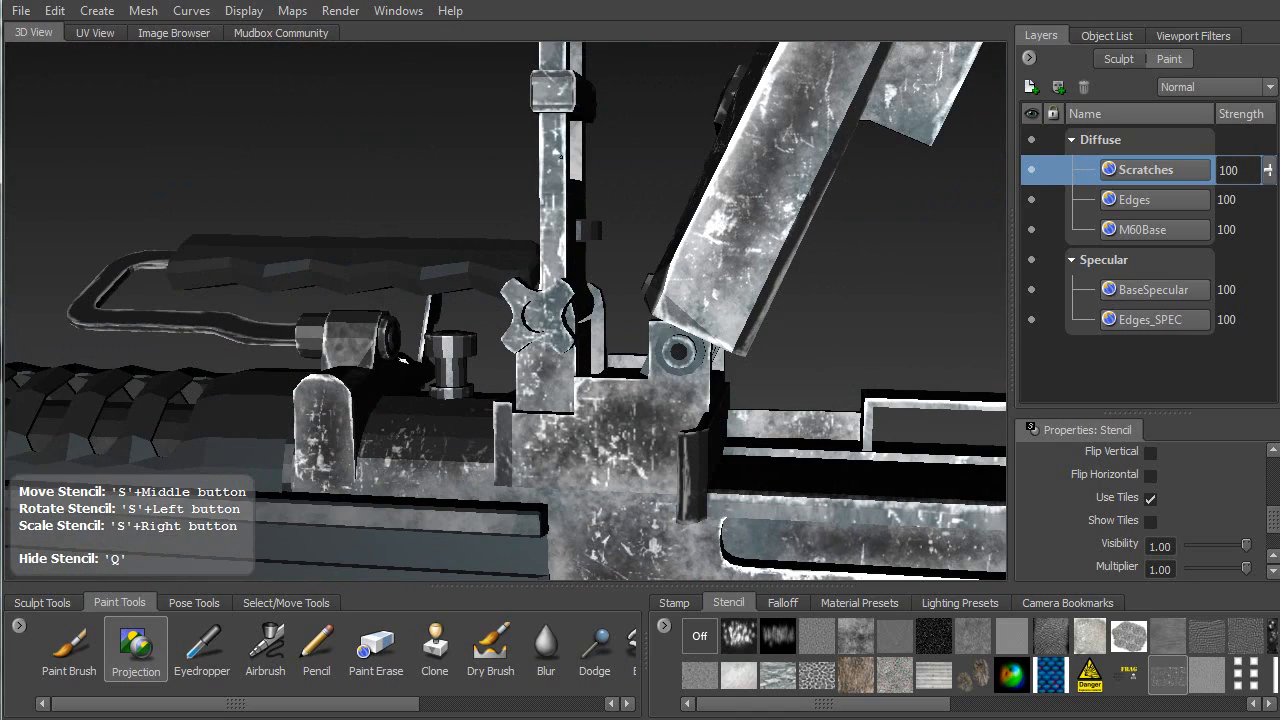
{"action": "left_click_drag", "start_coordinate": [757, 190], "coordinate": [812, 146]}
Project scratches onto the front of the receiver's side below the cover hinge
{"action": "middle_click_drag", "start_coordinate": [597, 422], "coordinate": [666, 172], "text": "alt"}
{"action": "mouse_move", "coordinate": [666, 172]}
{"action": "left_mouse_down", "text": "alt"}
{"action": "mouse_move", "coordinate": [690, 345]}
{"action": "mouse_move", "coordinate": [765, 385]}
{"action": "mouse_move", "coordinate": [899, 409]}
{"action": "left_mouse_up", "text": "alt"}
{"action": "left_click_drag", "start_coordinate": [814, 328], "coordinate": [835, 322]}
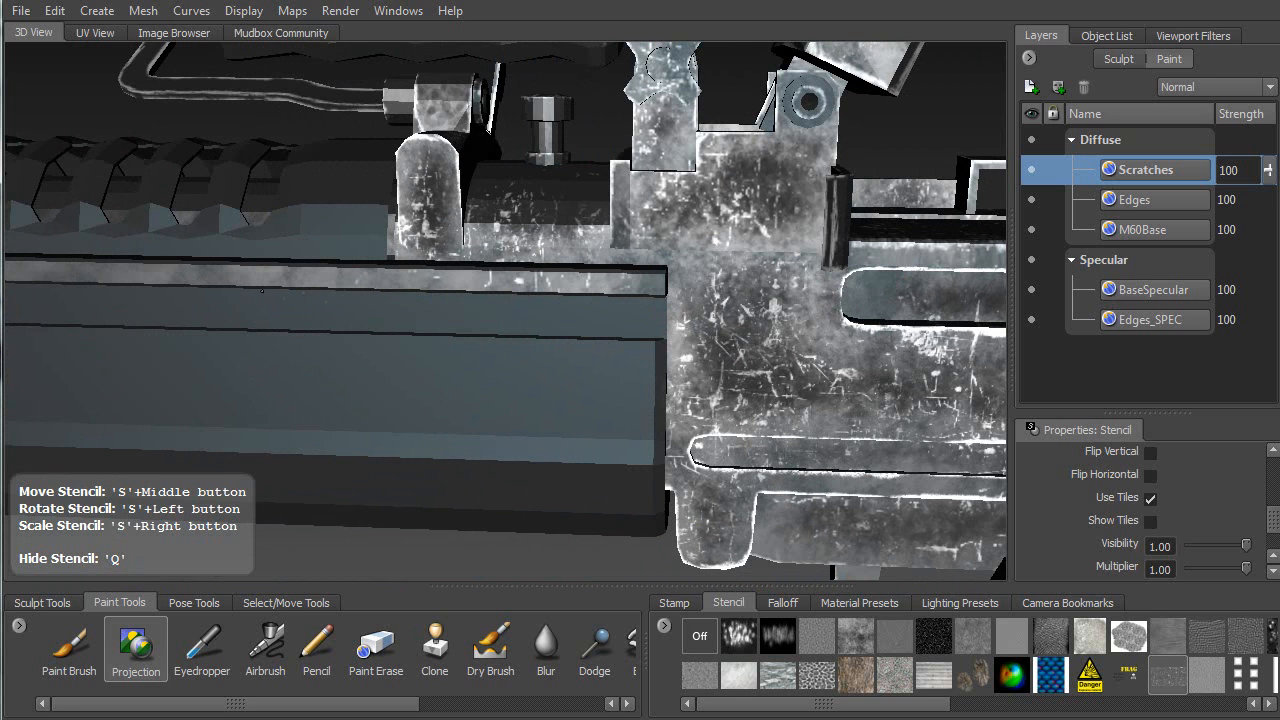
Project scratches along the thin metal rail of the handguard up to its front end
{"action": "left_click_drag", "start_coordinate": [161, 287], "coordinate": [178, 285]}
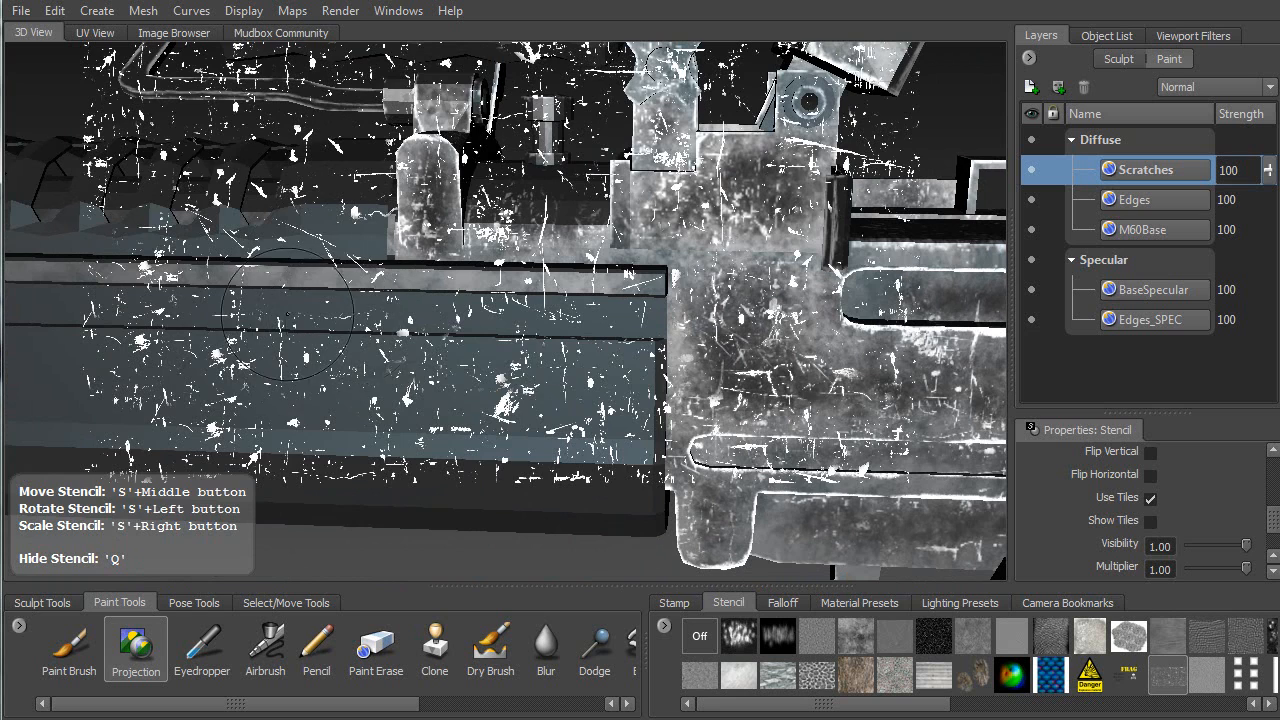
{"action": "key", "text": "q"}
{"action": "key", "text": "q"}
{"action": "left_click_drag", "start_coordinate": [265, 278], "coordinate": [261, 275]}
{"action": "left_click_drag", "start_coordinate": [601, 282], "coordinate": [565, 260], "text": "alt"}
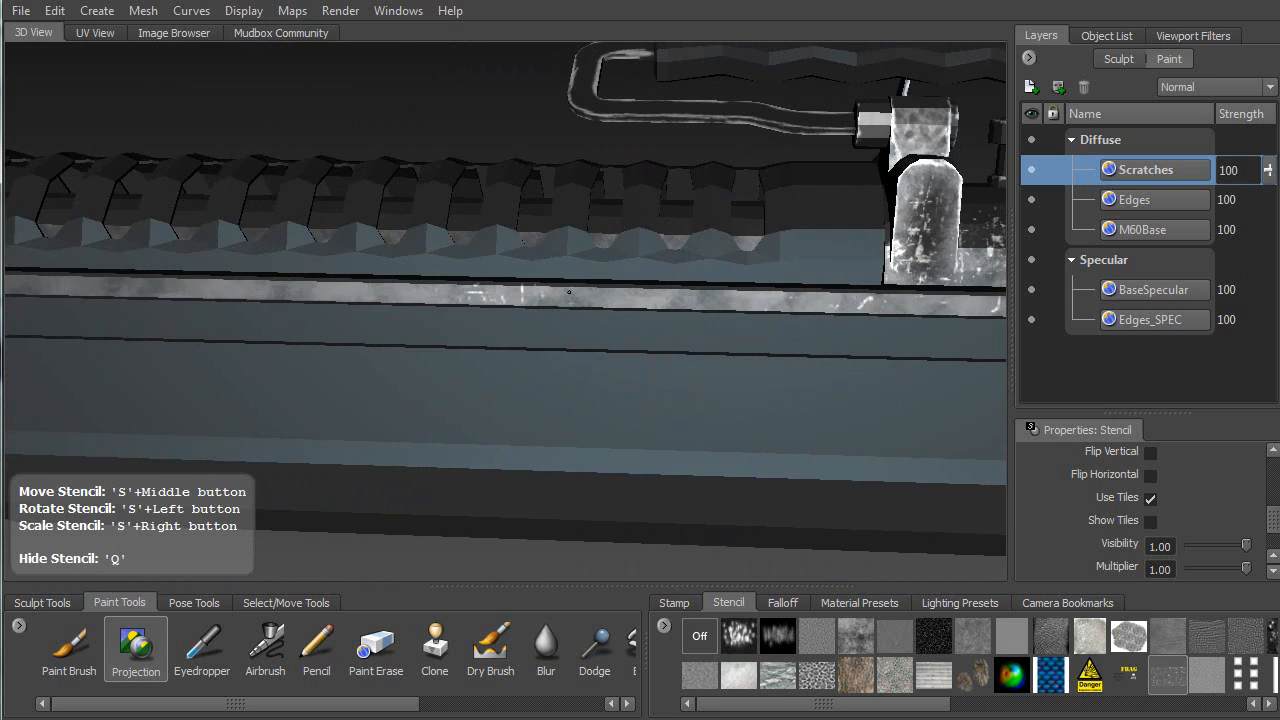
{"action": "left_click_drag", "start_coordinate": [659, 262], "coordinate": [557, 288], "text": "alt"}
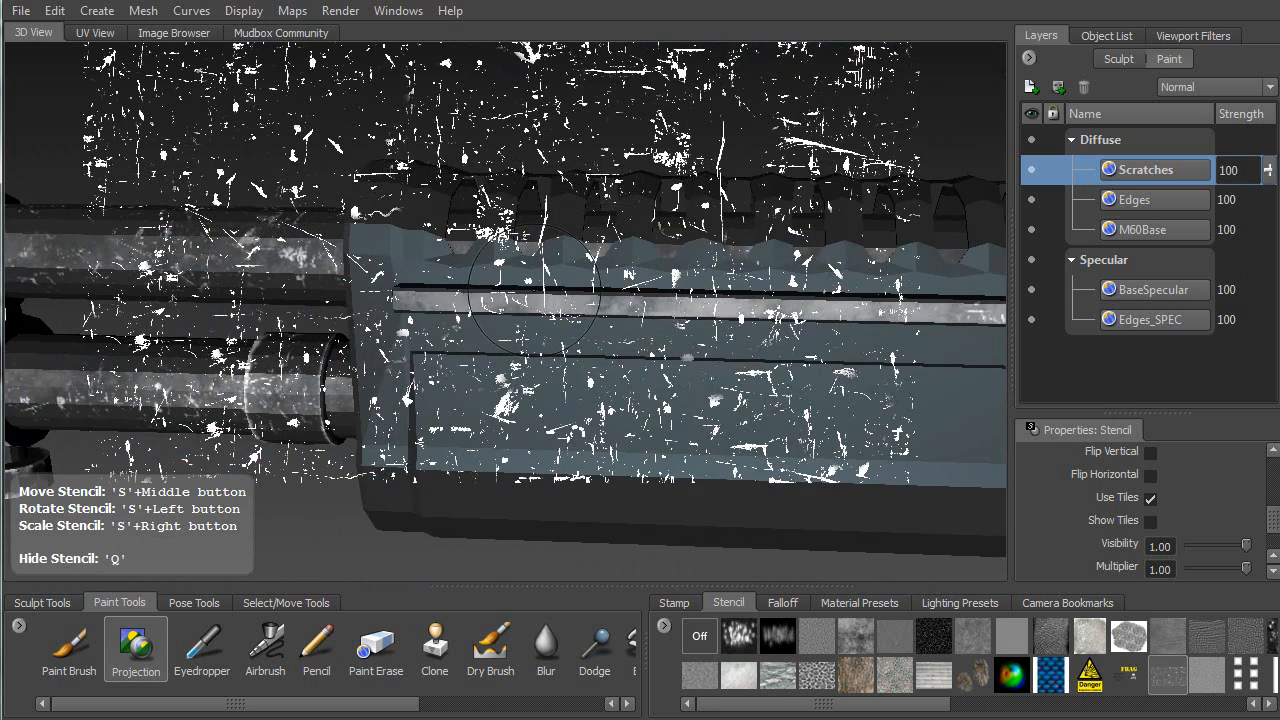
{"action": "left_click_drag", "start_coordinate": [699, 305], "coordinate": [708, 306]}
{"action": "left_click_drag", "start_coordinate": [708, 306], "coordinate": [680, 360], "text": "alt"}
Project scratches onto the barrel and its clamps ahead of the handguard
{"action": "key", "text": "q"}
{"action": "mouse_move", "coordinate": [210, 298]}
{"action": "middle_mouse_down", "text": "alt"}
{"action": "mouse_move", "coordinate": [442, 318]}
{"action": "mouse_move", "coordinate": [552, 305]}
{"action": "middle_mouse_up", "text": "alt"}
{"action": "mouse_move", "coordinate": [552, 305]}
{"action": "left_mouse_down", "text": "alt"}
{"action": "mouse_move", "coordinate": [545, 329]}
{"action": "mouse_move", "coordinate": [575, 269]}
{"action": "left_mouse_up", "text": "alt"}
{"action": "key", "text": "q"}
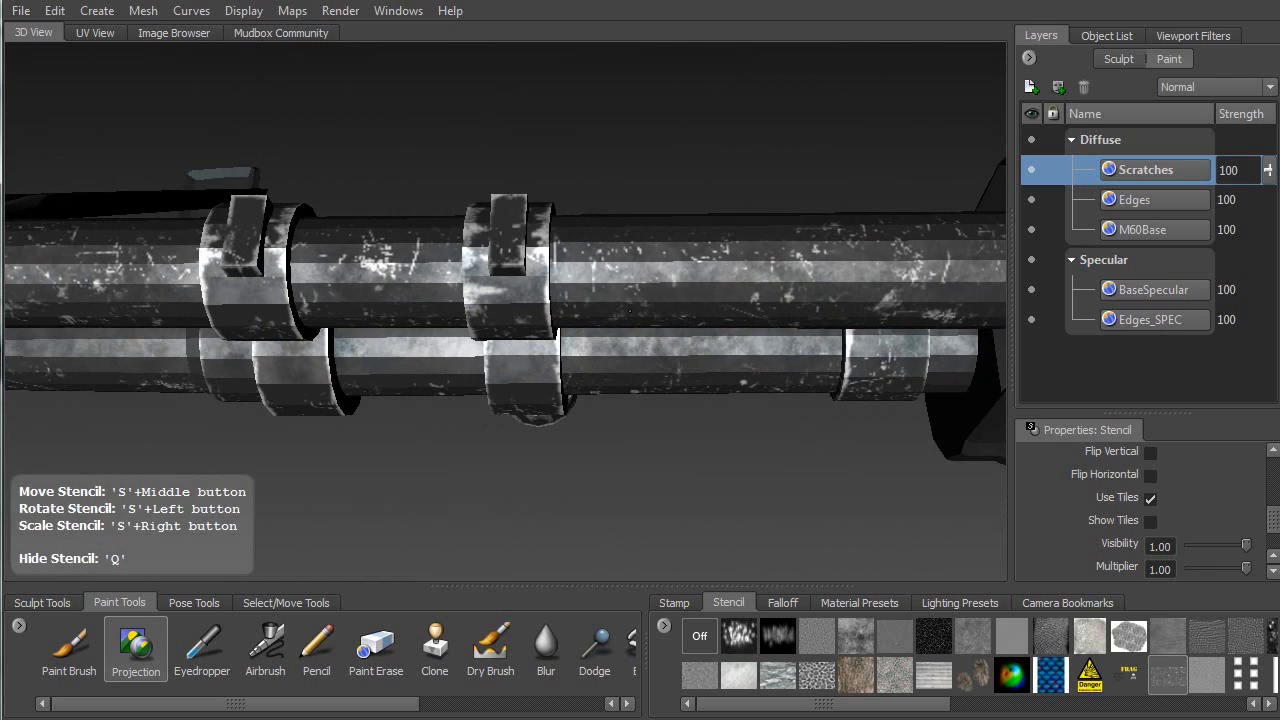
Project scratches onto the barrel, the gas cylinder and their clamps from the opposite side of the gun
{"action": "left_click_drag", "start_coordinate": [669, 311], "coordinate": [310, 357], "text": "alt"}
{"action": "key", "text": "q"}
{"action": "key", "text": "q"}
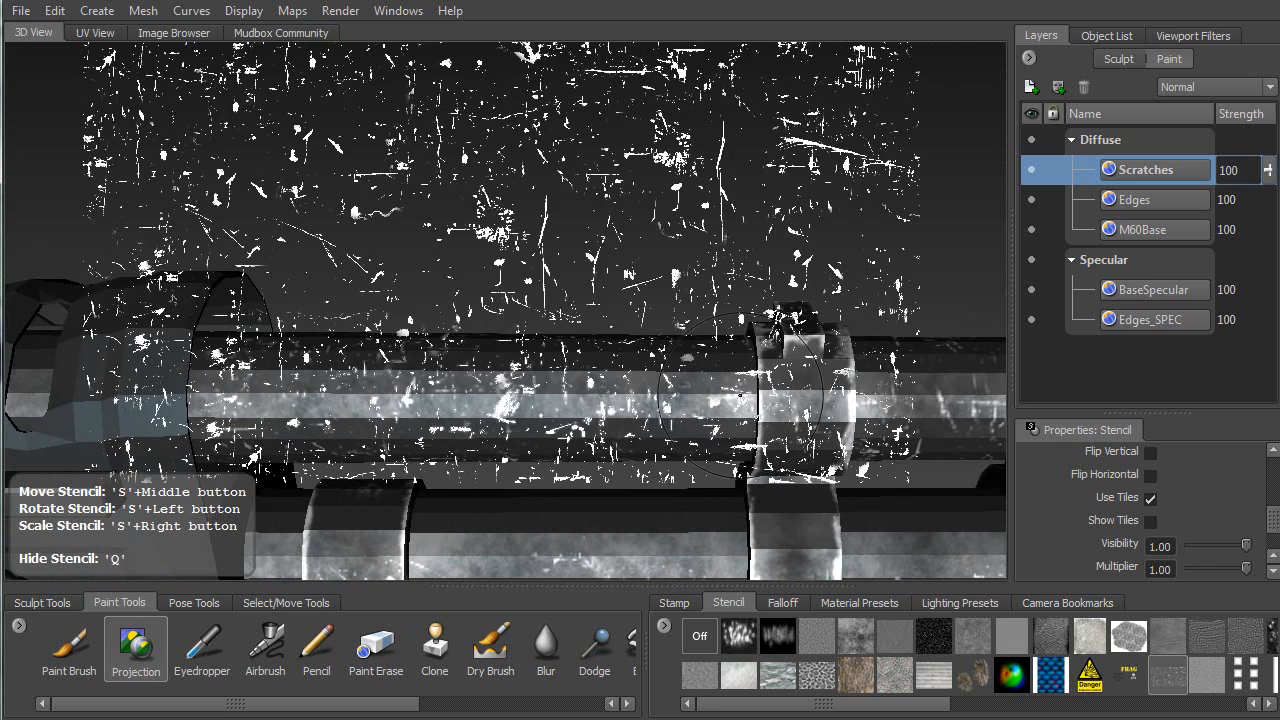
{"action": "middle_click_drag", "start_coordinate": [774, 411], "coordinate": [689, 260], "text": "alt"}
{"action": "key", "text": "q"}
{"action": "left_click_drag", "start_coordinate": [506, 349], "coordinate": [423, 398], "text": "alt"}
{"action": "key", "text": "q"}
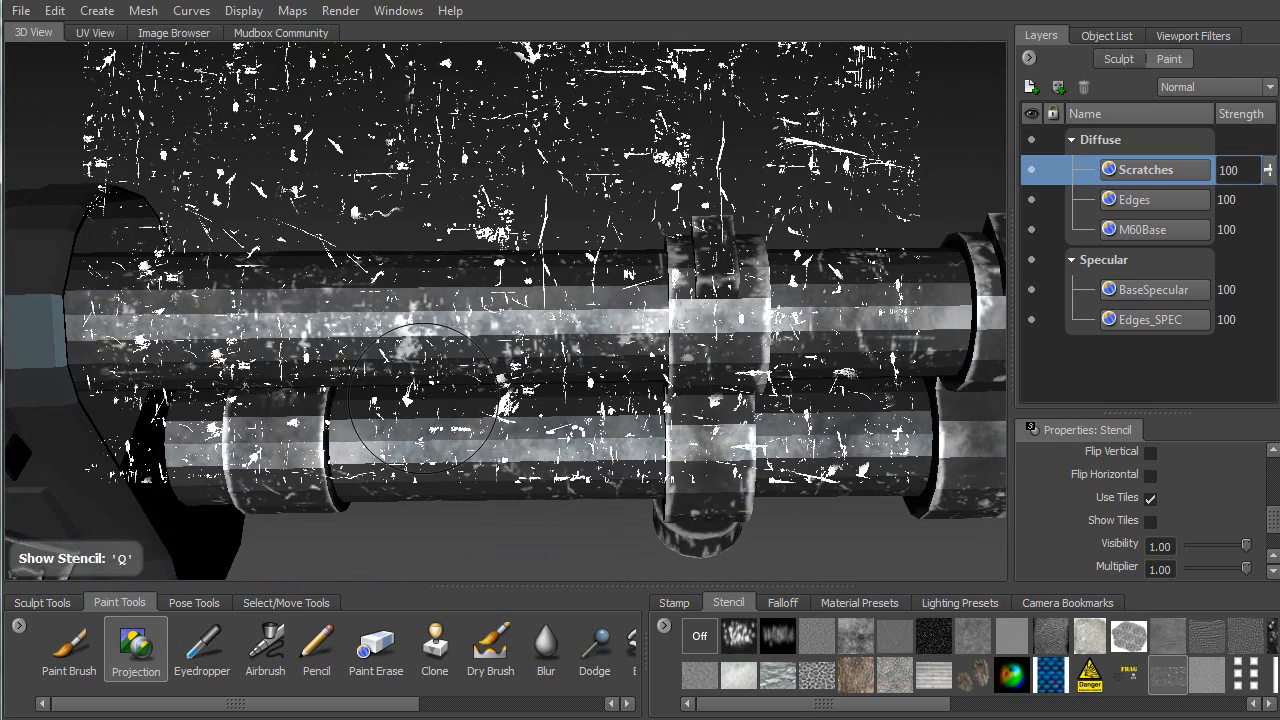
{"action": "key", "text": "q"}
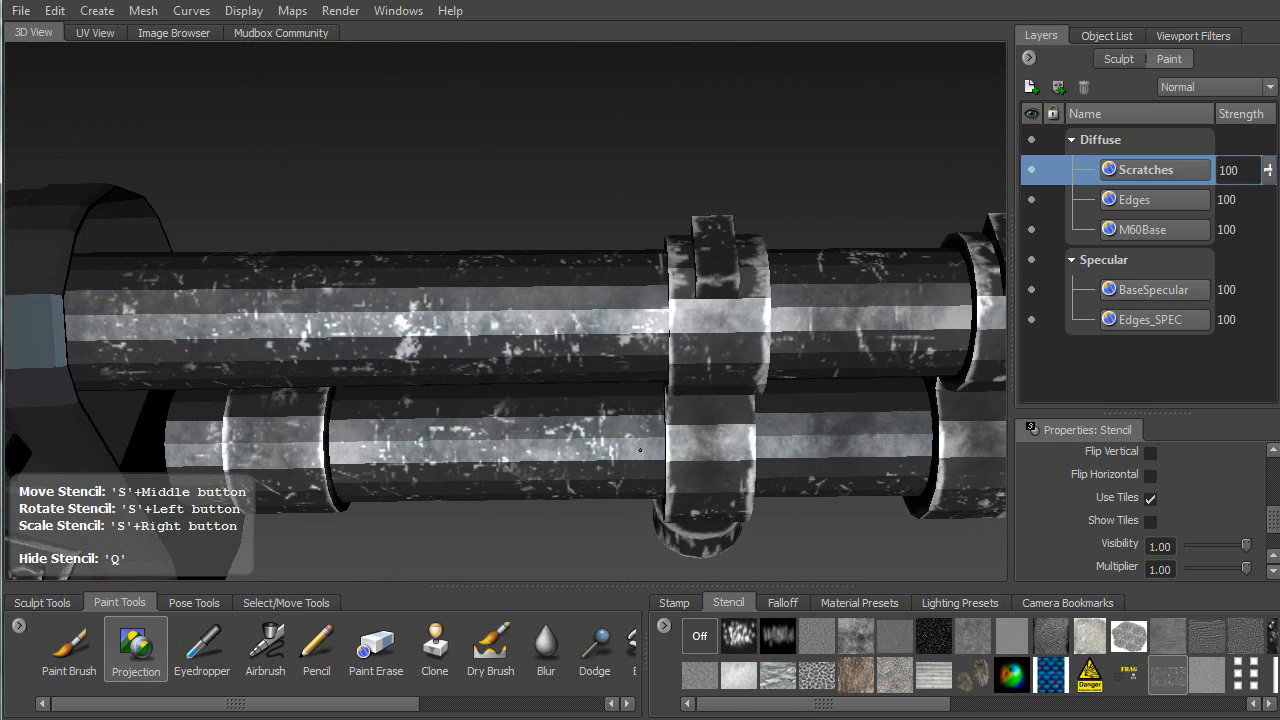
{"action": "key", "text": "q"}
Project scratches onto the front ends of the barrel and gas cylinder up to the front sight
{"action": "left_click_drag", "start_coordinate": [885, 418], "coordinate": [430, 360], "text": "alt"}
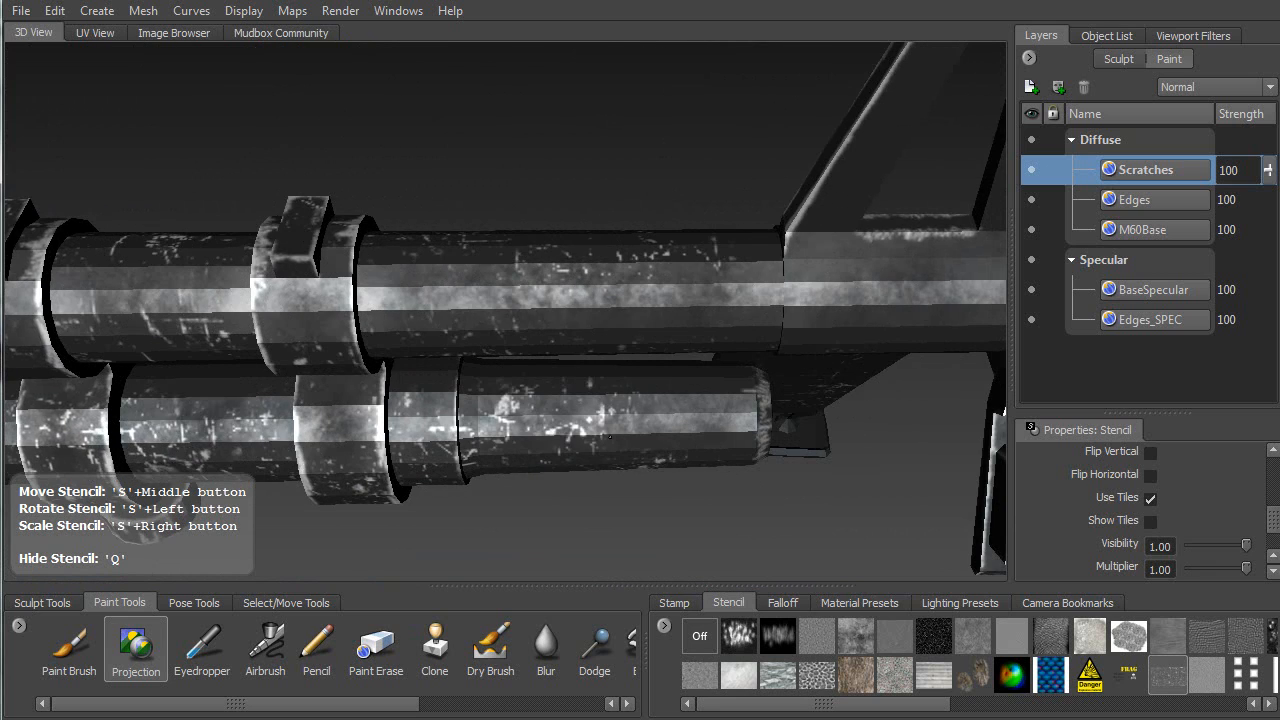
{"action": "left_click_drag", "start_coordinate": [763, 412], "coordinate": [495, 355], "text": "alt"}
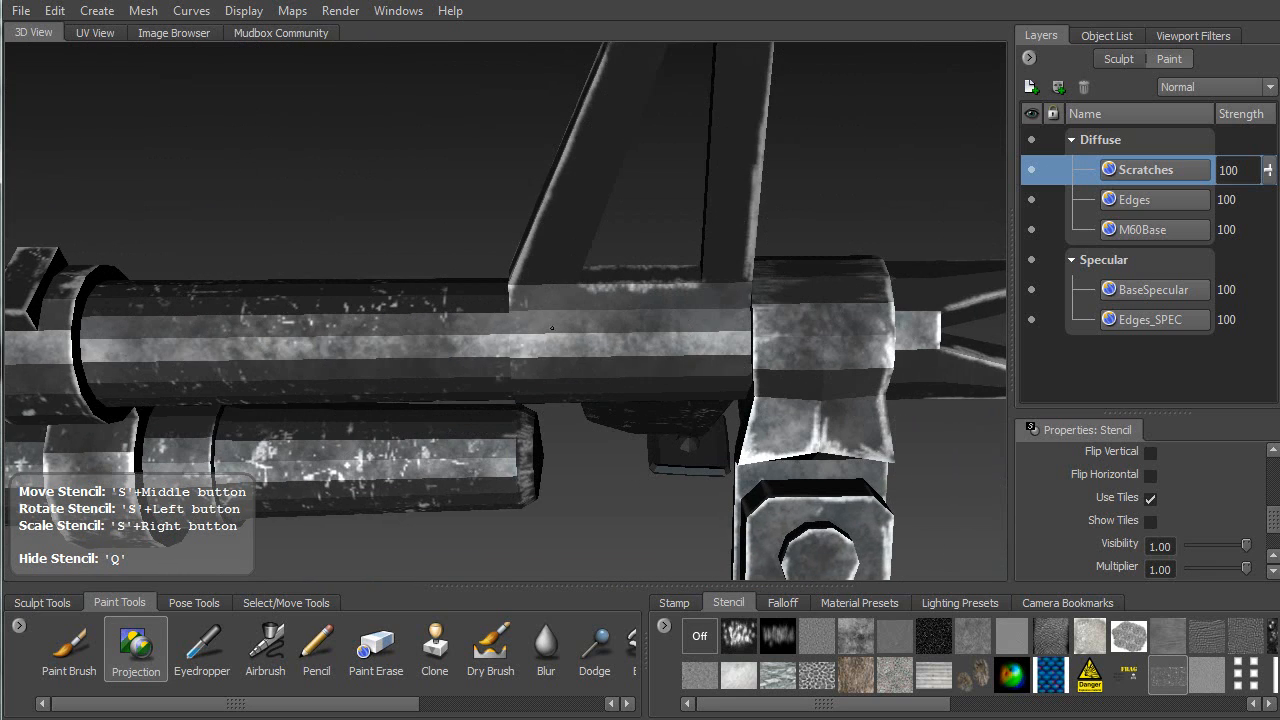
{"action": "left_click_drag", "start_coordinate": [800, 363], "coordinate": [512, 374], "text": "alt"}
Project scratches onto the bipod leg, the bipod pivot mount and the base of the front sight
{"action": "middle_click_drag", "start_coordinate": [616, 440], "coordinate": [788, 52], "text": "alt"}
{"action": "mouse_move", "coordinate": [785, 270]}
{"action": "left_mouse_down", "text": "alt"}
{"action": "mouse_move", "coordinate": [683, 325]}
{"action": "mouse_move", "coordinate": [490, 262]}
{"action": "left_mouse_up", "text": "alt"}
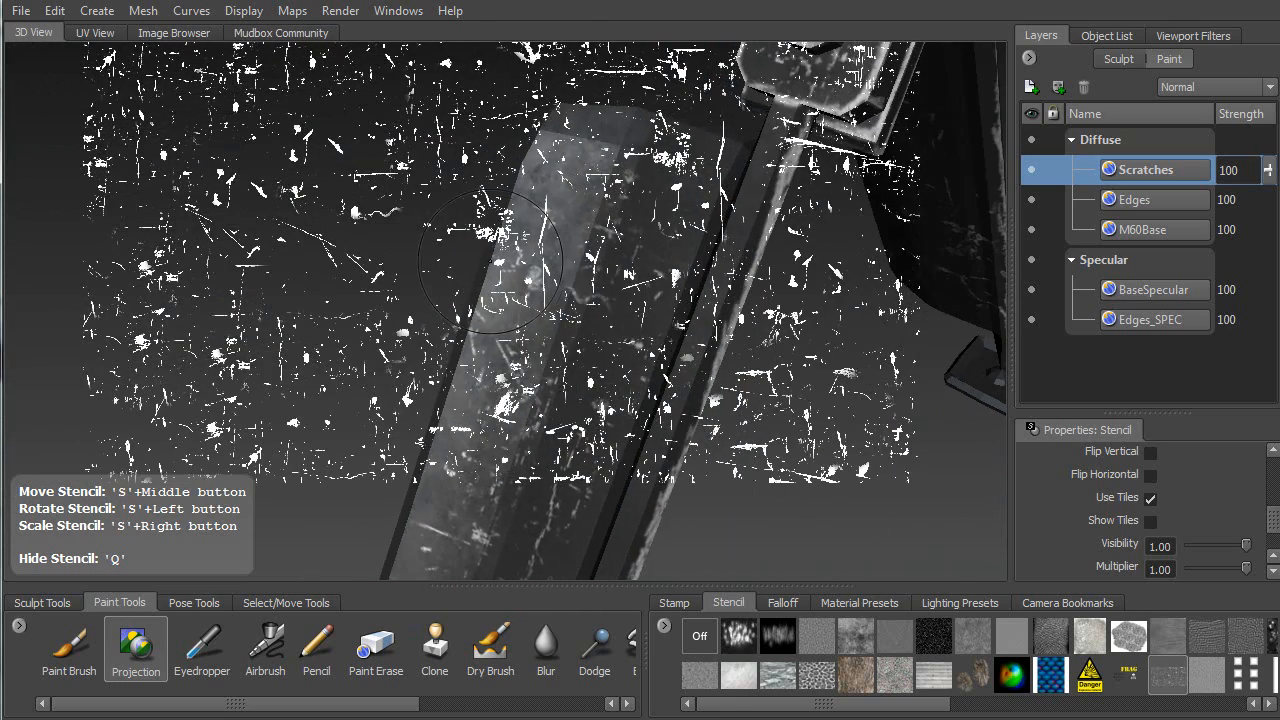
{"action": "key", "text": "q"}
{"action": "middle_click_drag", "start_coordinate": [507, 284], "coordinate": [325, 500], "text": "alt"}
{"action": "left_click_drag", "start_coordinate": [430, 400], "coordinate": [586, 400], "text": "alt"}
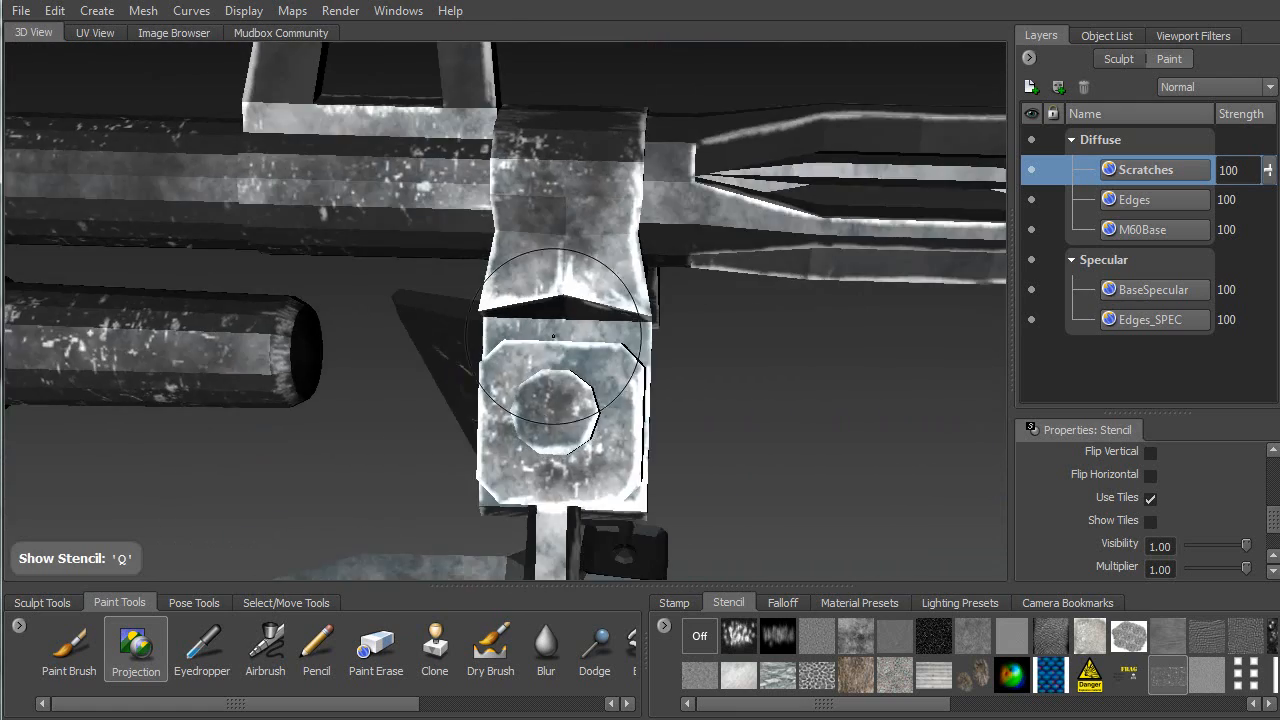
{"action": "middle_click_drag", "start_coordinate": [578, 257], "coordinate": [548, 372], "text": "alt"}
{"action": "left_click_drag", "start_coordinate": [548, 372], "coordinate": [563, 351], "text": "alt"}
{"action": "key", "text": "q"}
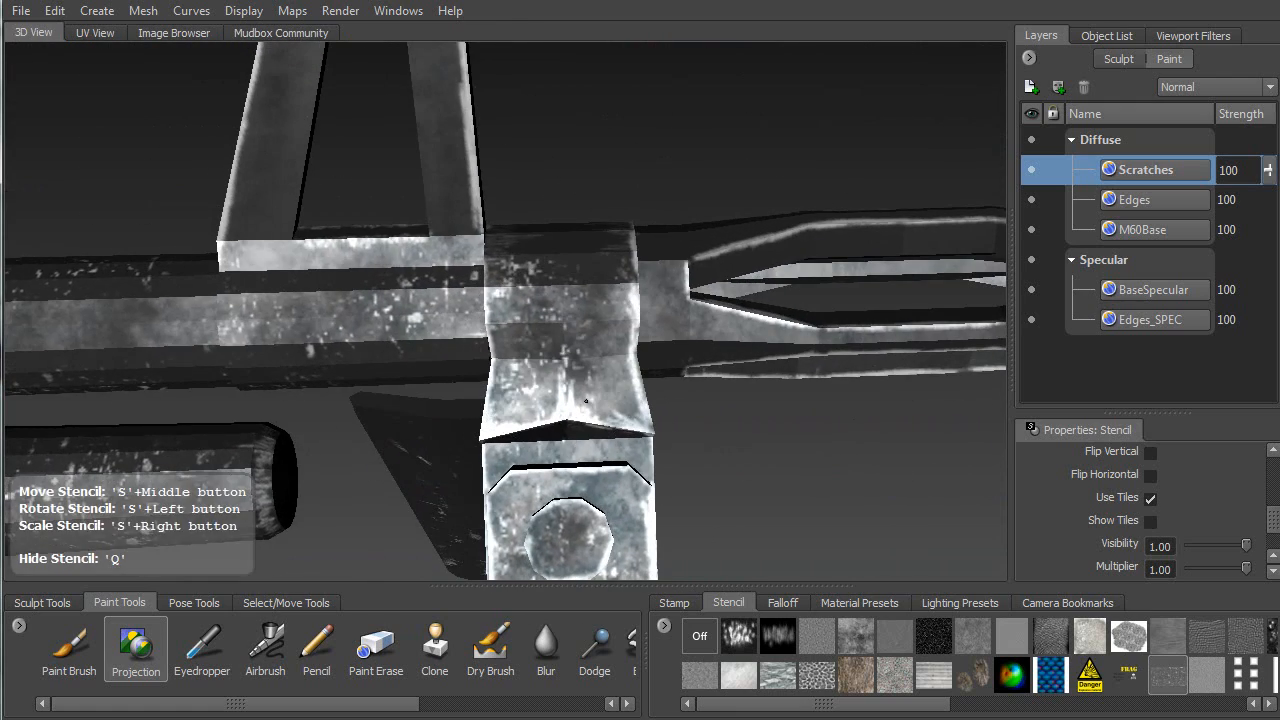
{"action": "left_click_drag", "start_coordinate": [544, 274], "coordinate": [385, 290], "text": "alt"}
Project scratches onto the bipod collar, its pivot bolt and the barrel by the front sight from the other side
{"action": "key", "text": "q"}
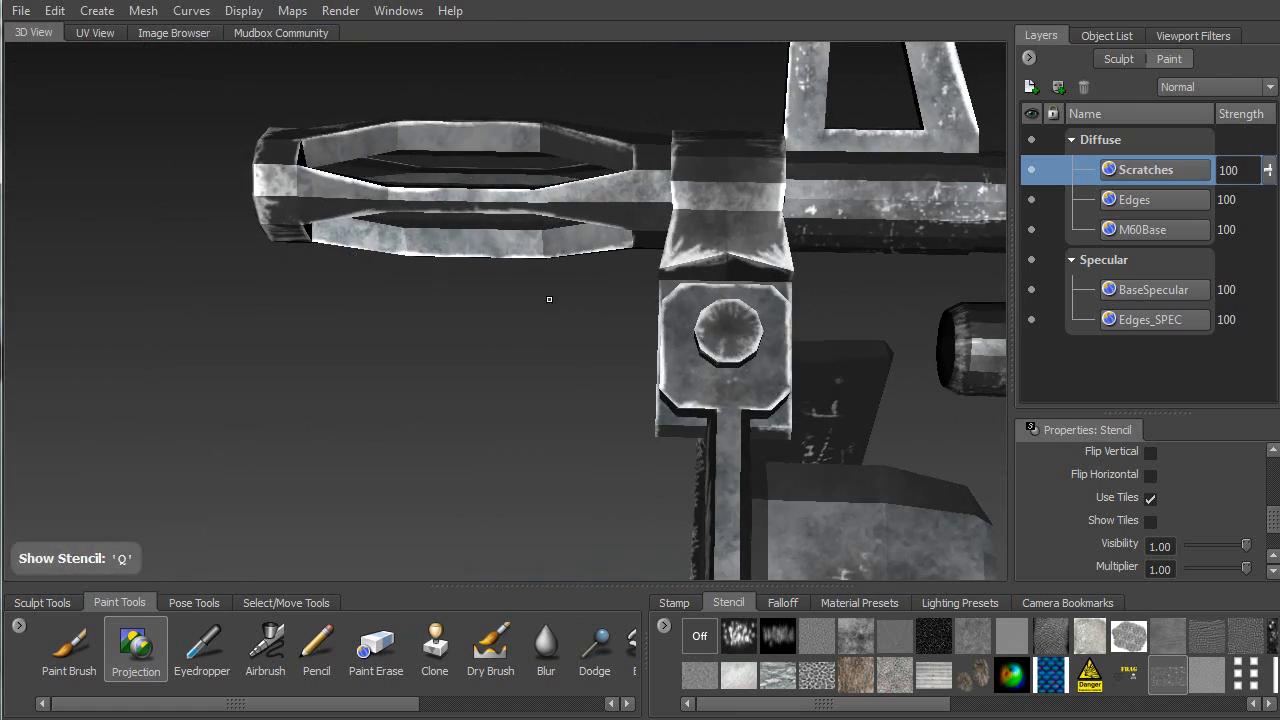
{"action": "middle_click_drag", "start_coordinate": [549, 300], "coordinate": [477, 349], "text": "alt"}
{"action": "left_click_drag", "start_coordinate": [476, 345], "coordinate": [514, 341], "text": "alt"}
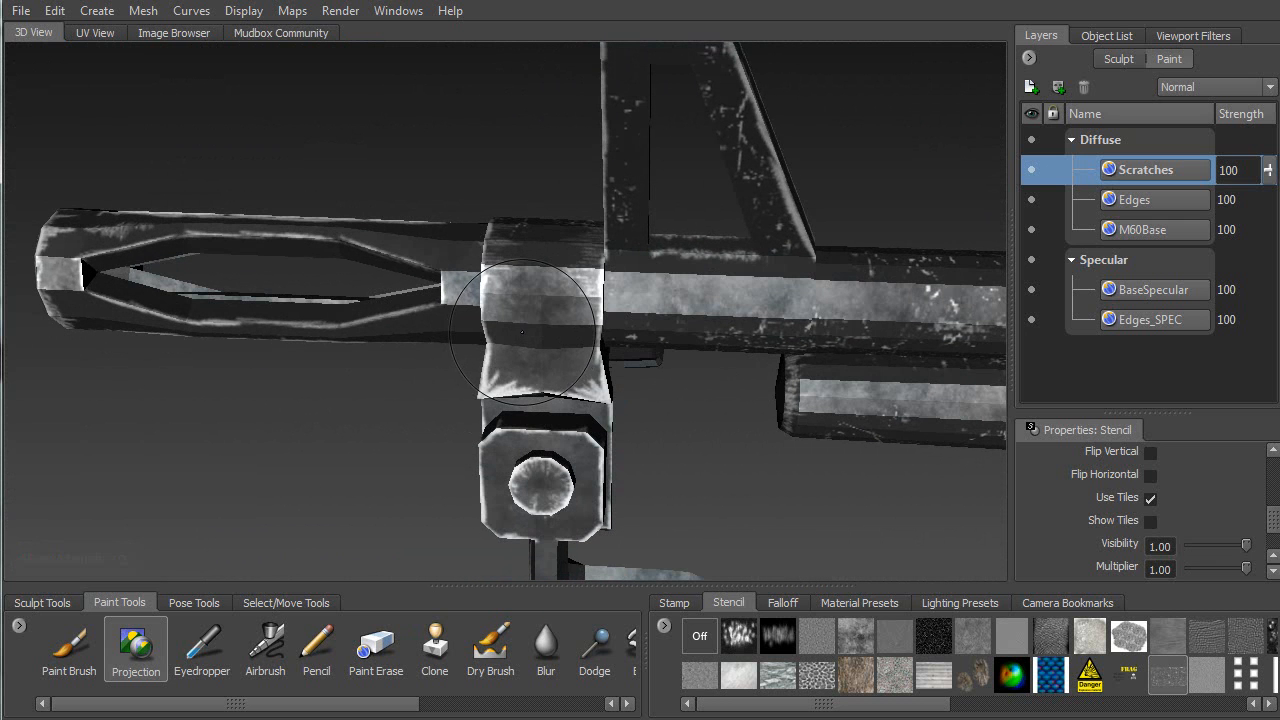
{"action": "key", "text": "q"}
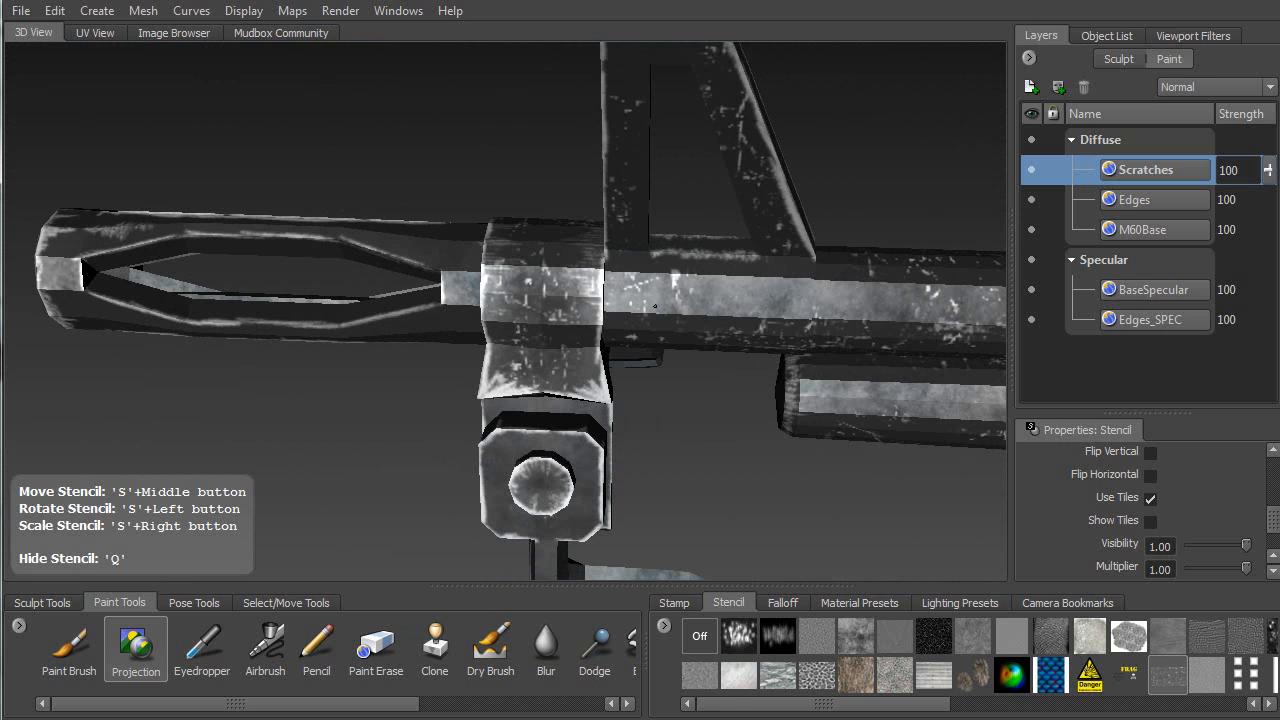
{"action": "left_click_drag", "start_coordinate": [718, 274], "coordinate": [897, 321]}
{"action": "left_click_drag", "start_coordinate": [546, 345], "coordinate": [500, 463]}
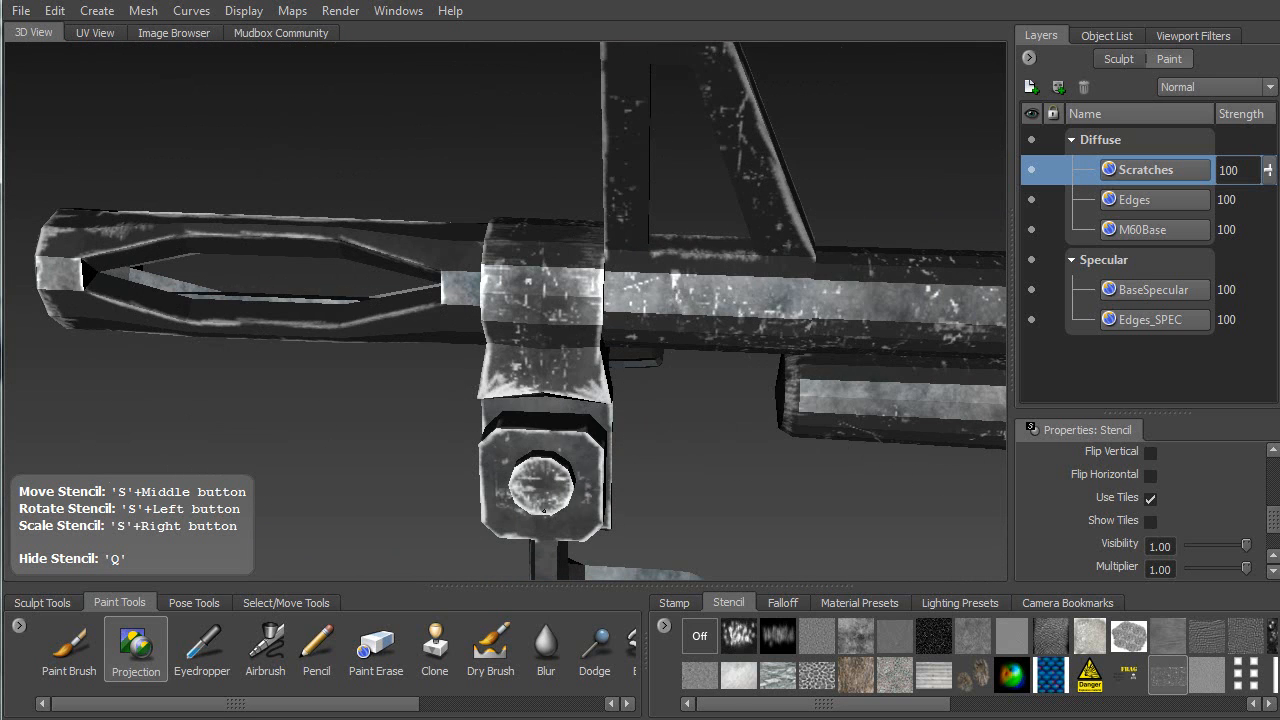
{"action": "left_click_drag", "start_coordinate": [549, 507], "coordinate": [550, 514]}
Project scratches down the length of the bipod leg and its thin strut
{"action": "mouse_move", "coordinate": [548, 553]}
{"action": "middle_mouse_down", "text": "alt"}
{"action": "mouse_move", "coordinate": [632, 246]}
{"action": "mouse_move", "coordinate": [539, 97]}
{"action": "middle_mouse_up", "text": "alt"}
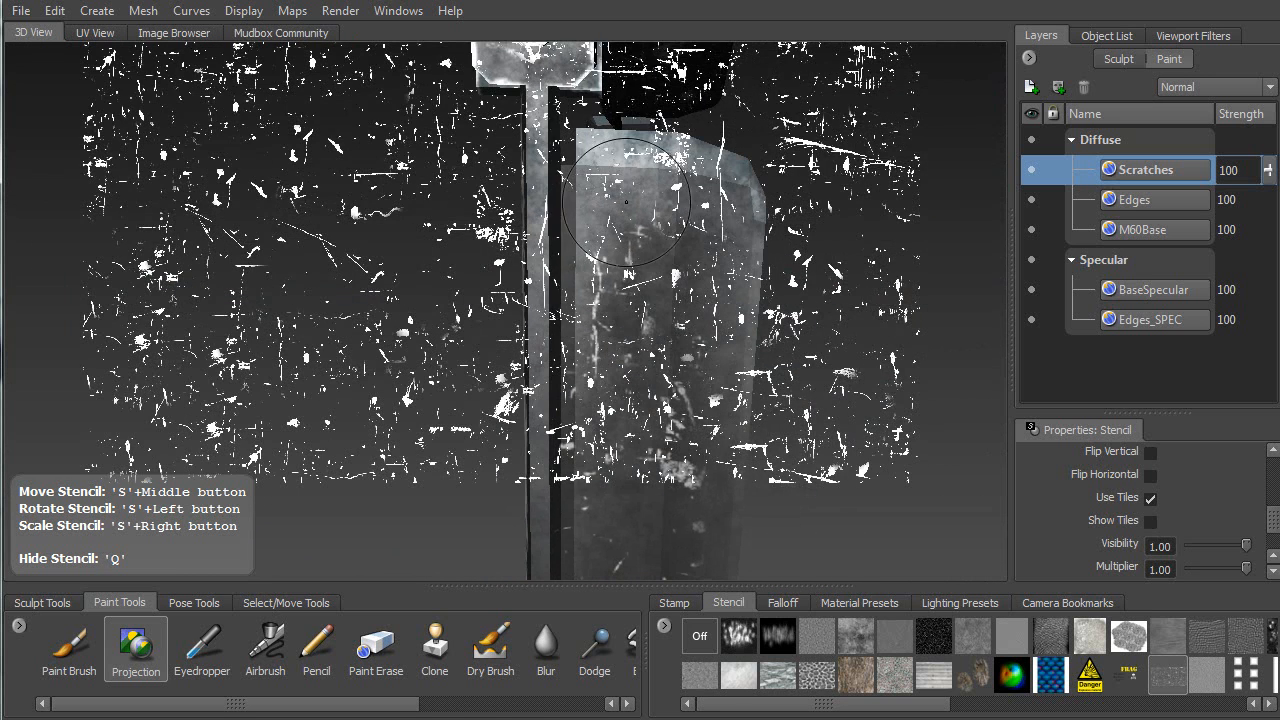
{"action": "left_click_drag", "start_coordinate": [627, 228], "coordinate": [603, 243]}
{"action": "left_click_drag", "start_coordinate": [673, 436], "coordinate": [625, 487]}
{"action": "middle_click_drag", "start_coordinate": [609, 516], "coordinate": [500, 298], "text": "alt"}
{"action": "left_click_drag", "start_coordinate": [500, 298], "coordinate": [490, 345], "text": "alt"}
{"action": "middle_click_drag", "start_coordinate": [440, 385], "coordinate": [514, 279], "text": "alt"}
{"action": "left_click_drag", "start_coordinate": [513, 280], "coordinate": [571, 231]}
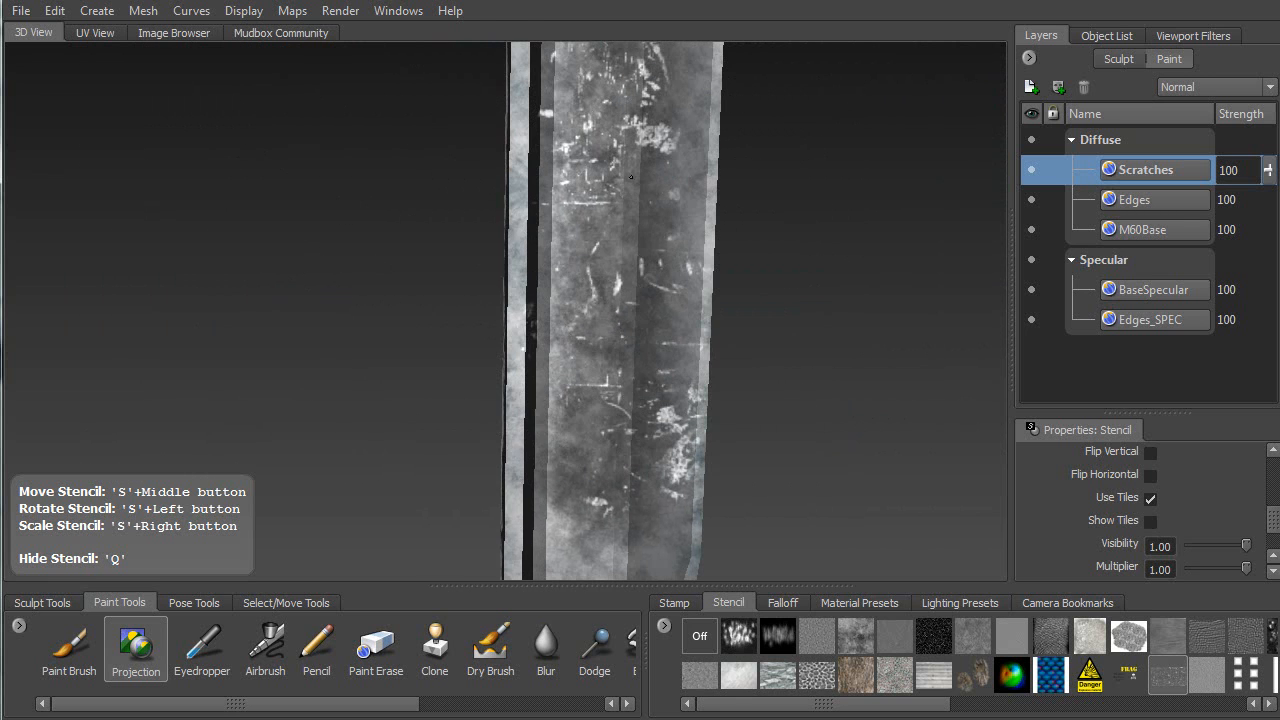
{"action": "left_click_drag", "start_coordinate": [583, 450], "coordinate": [584, 456]}
{"action": "middle_click_drag", "start_coordinate": [584, 456], "coordinate": [606, 246], "text": "alt"}
{"action": "mouse_move", "coordinate": [606, 246]}
{"action": "left_mouse_down", "text": "alt"}
{"action": "mouse_move", "coordinate": [601, 180]}
{"action": "mouse_move", "coordinate": [578, 369]}
{"action": "left_mouse_up", "text": "alt"}
{"action": "left_click_drag", "start_coordinate": [657, 366], "coordinate": [681, 325]}
Project scratches along the gas cylinder and its clamps back to the handguard
{"action": "key", "text": "q"}
{"action": "mouse_move", "coordinate": [606, 260]}
{"action": "left_mouse_down", "text": "alt"}
{"action": "mouse_move", "coordinate": [585, 290]}
{"action": "mouse_move", "coordinate": [311, 478]}
{"action": "mouse_move", "coordinate": [320, 446]}
{"action": "left_mouse_up", "text": "alt"}
{"action": "middle_click_drag", "start_coordinate": [320, 446], "coordinate": [270, 560], "text": "alt"}
{"action": "left_click_drag", "start_coordinate": [270, 560], "coordinate": [615, 286], "text": "alt"}
{"action": "key", "text": "q"}
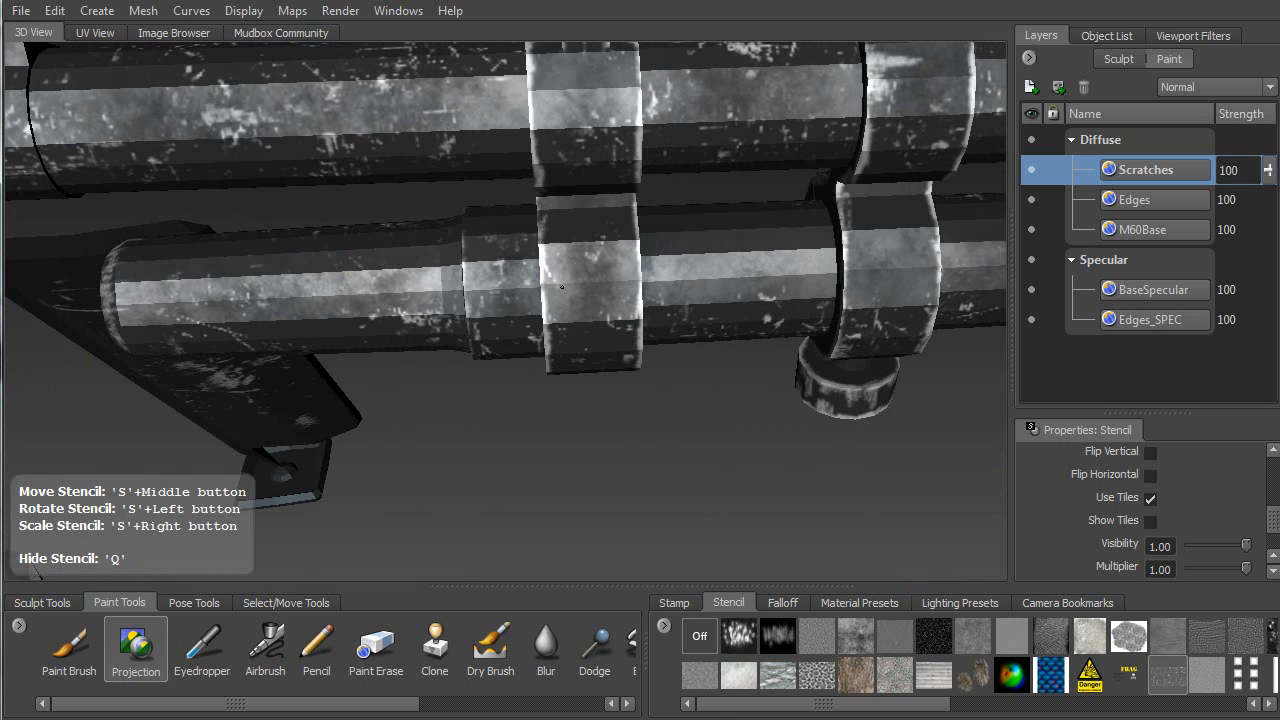
{"action": "left_click_drag", "start_coordinate": [874, 291], "coordinate": [353, 300], "text": "alt"}
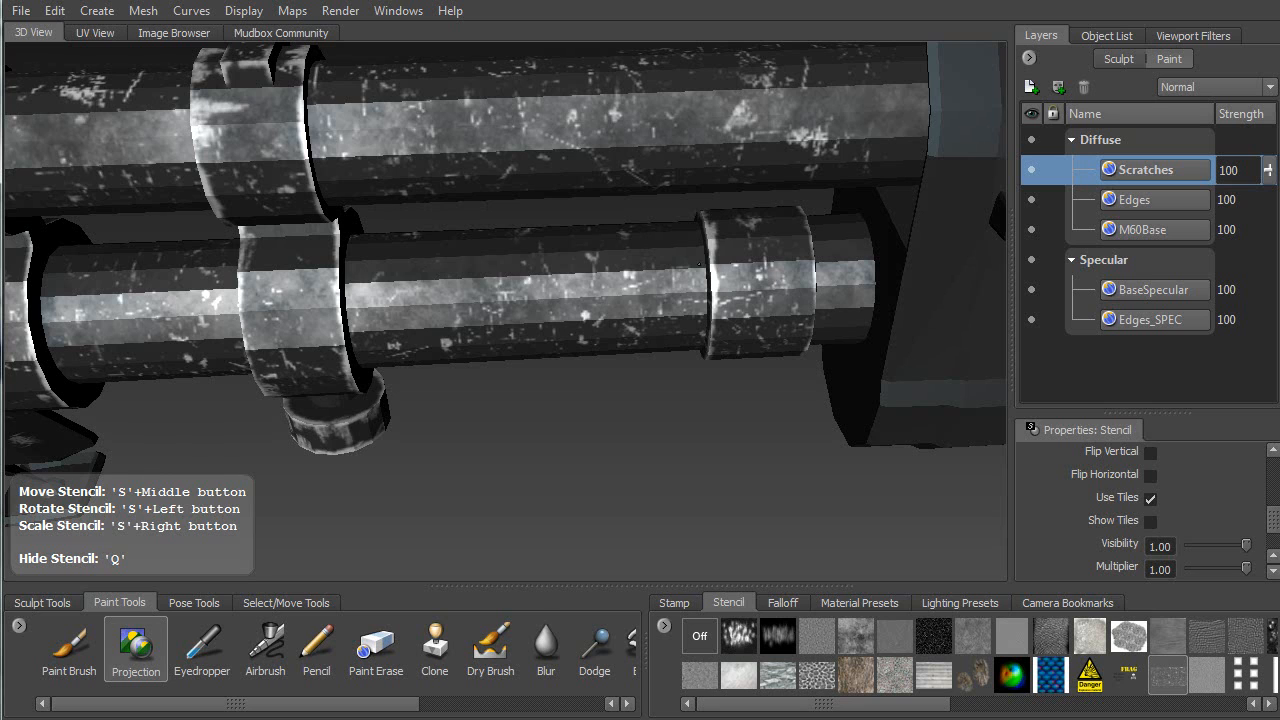
{"action": "left_click_drag", "start_coordinate": [812, 303], "coordinate": [850, 318]}
Project scratches onto the raised cover's outer face and the front of the upright rear sight
{"action": "key", "text": "q"}
{"action": "right_click_drag", "start_coordinate": [748, 361], "coordinate": [720, 97], "text": "alt"}
{"action": "mouse_move", "coordinate": [720, 97]}
{"action": "middle_mouse_down", "text": "alt"}
{"action": "mouse_move", "coordinate": [334, 241]}
{"action": "mouse_move", "coordinate": [200, 250]}
{"action": "middle_mouse_up", "text": "alt"}
{"action": "left_click_drag", "start_coordinate": [200, 250], "coordinate": [690, 280], "text": "alt"}
{"action": "key", "text": "q"}
{"action": "key", "text": "q"}
{"action": "key", "text": "q"}
{"action": "left_click_drag", "start_coordinate": [430, 250], "coordinate": [416, 222], "text": "alt"}
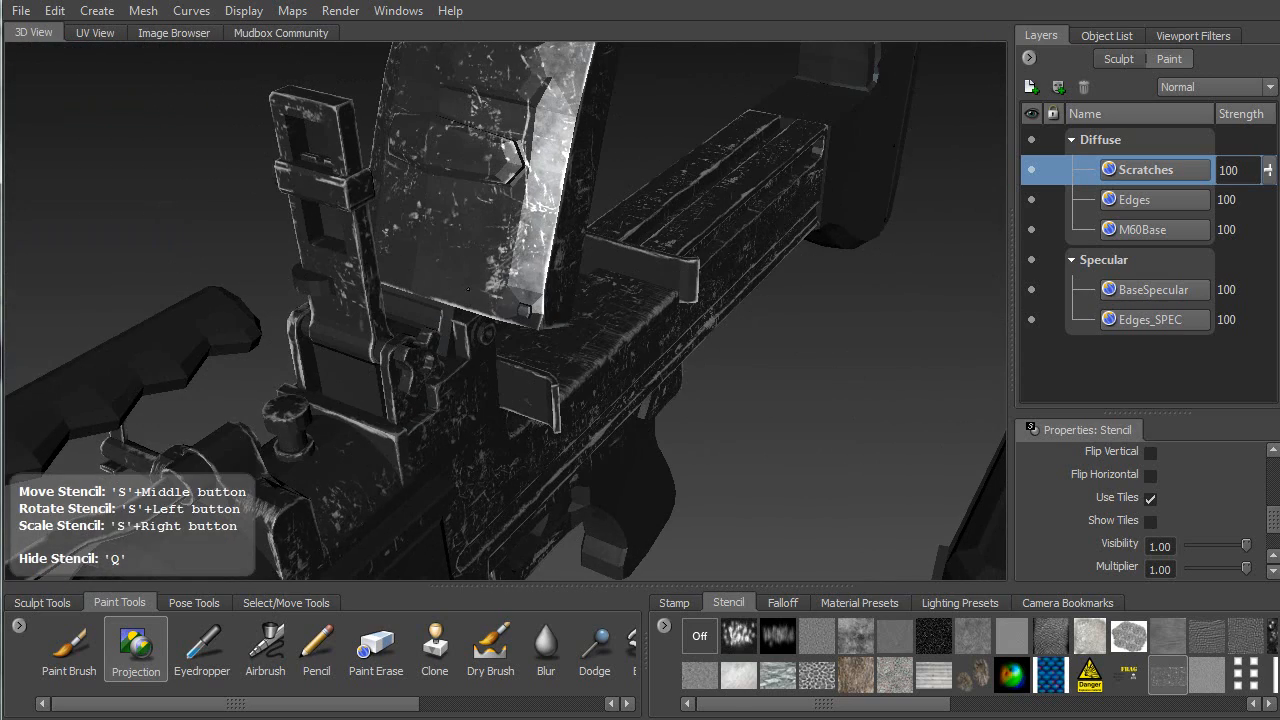
{"action": "middle_click_drag", "start_coordinate": [457, 250], "coordinate": [369, 296]}
{"action": "key", "text": "q"}
{"action": "mouse_move", "coordinate": [526, 287]}
{"action": "left_mouse_down", "text": "alt"}
{"action": "mouse_move", "coordinate": [563, 278]}
{"action": "mouse_move", "coordinate": [548, 272]}
{"action": "mouse_move", "coordinate": [526, 303]}
{"action": "left_mouse_up", "text": "alt"}
{"action": "key", "text": "q"}
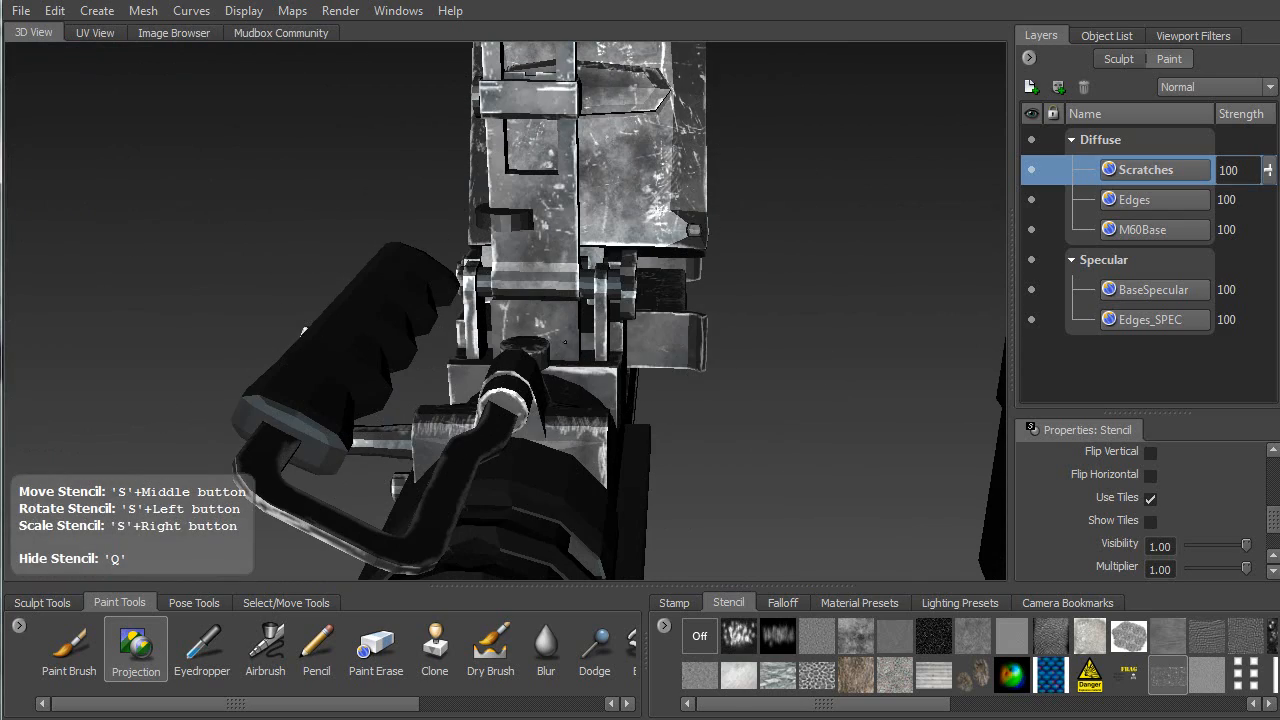
Hide the stencil and move the Scratches paint layer from the Diffuse channel to the Specular channel
{"action": "mouse_move", "coordinate": [654, 345]}
{"action": "left_mouse_down", "text": "alt"}
{"action": "mouse_move", "coordinate": [525, 340]}
{"action": "mouse_move", "coordinate": [455, 295]}
{"action": "mouse_move", "coordinate": [507, 358]}
{"action": "mouse_move", "coordinate": [686, 263]}
{"action": "mouse_move", "coordinate": [842, 287]}
{"action": "left_mouse_up", "text": "alt"}
{"action": "key", "text": "q"}
{"action": "mouse_move", "coordinate": [842, 287]}
{"action": "middle_mouse_down", "text": "alt"}
{"action": "mouse_move", "coordinate": [850, 271]}
{"action": "mouse_move", "coordinate": [583, 238]}
{"action": "middle_mouse_up", "text": "alt"}
{"action": "left_click_drag", "start_coordinate": [583, 238], "coordinate": [703, 190], "text": "alt"}
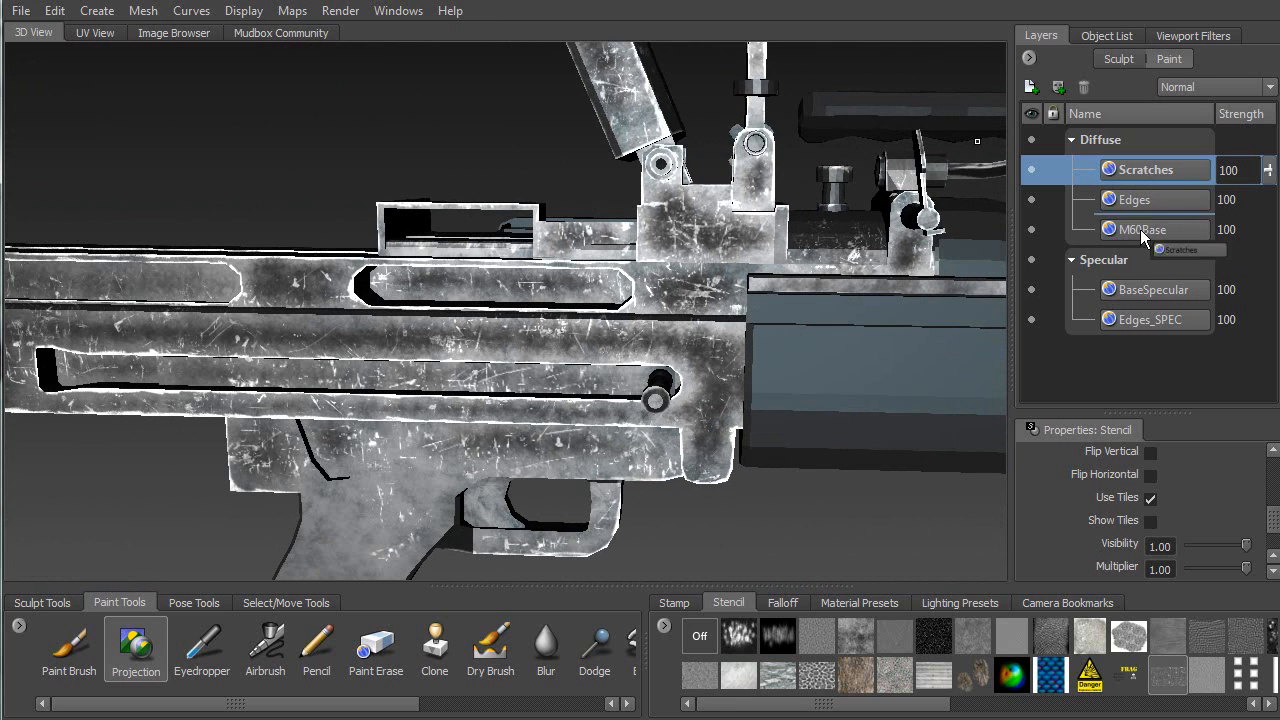
{"action": "left_click_drag", "start_coordinate": [1126, 284], "coordinate": [1097, 301]}
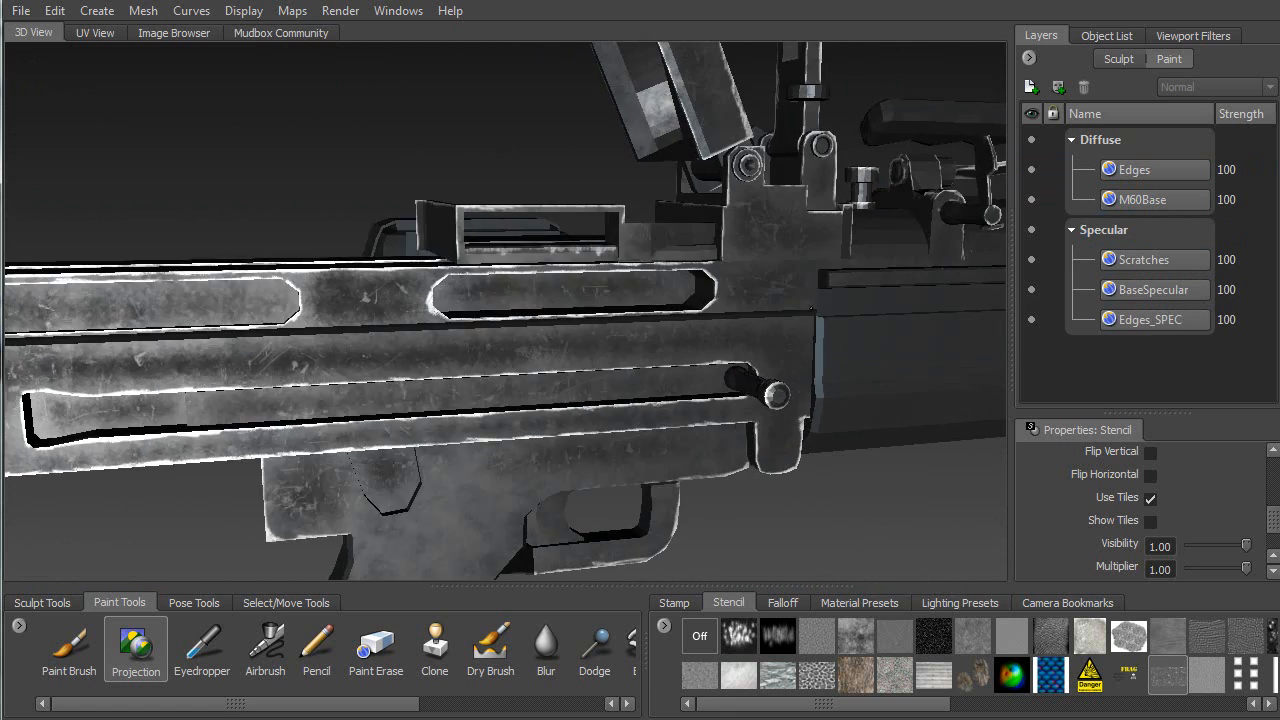
Set the specular Scratches layer's strength to 30
{"action": "left_click_drag", "start_coordinate": [740, 320], "coordinate": [645, 268], "text": "alt"}
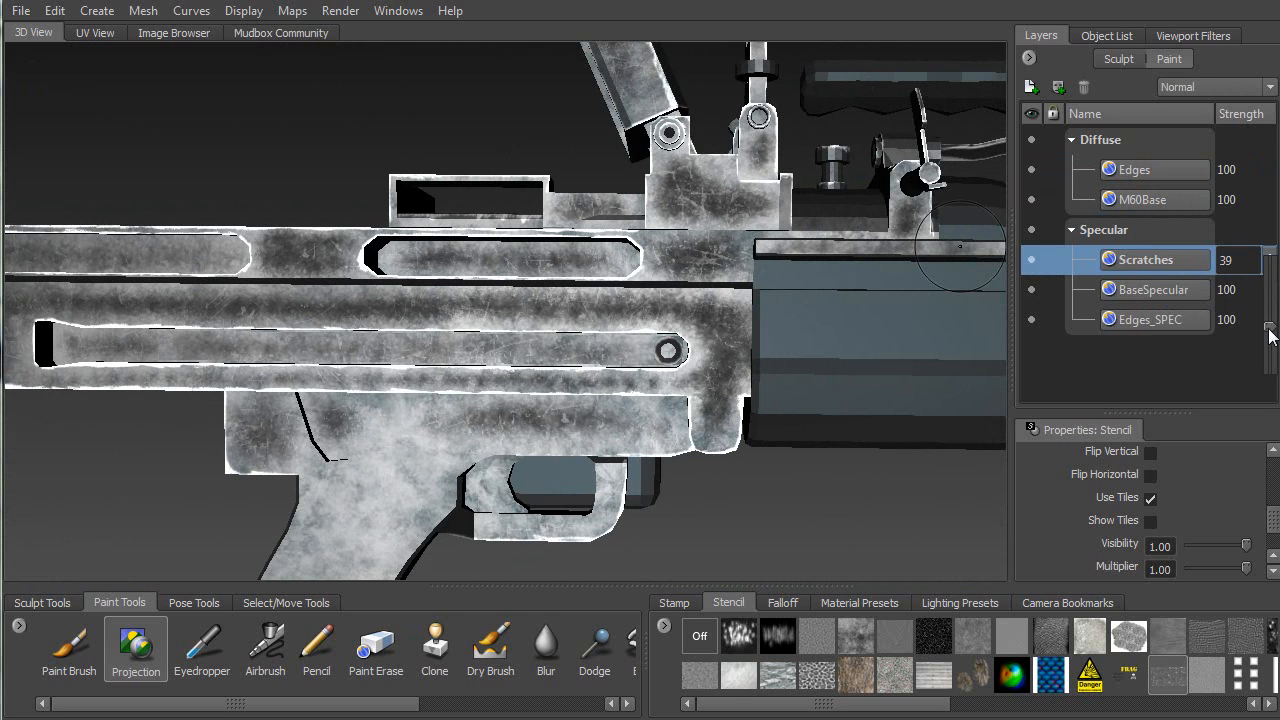
{"action": "left_click_drag", "start_coordinate": [822, 277], "coordinate": [900, 292], "text": "alt"}
{"action": "right_click_drag", "start_coordinate": [640, 330], "coordinate": [760, 340], "text": "alt"}
{"action": "middle_click_drag", "start_coordinate": [306, 345], "coordinate": [746, 361], "text": "alt"}
{"action": "mouse_move", "coordinate": [746, 361]}
{"action": "left_mouse_down", "text": "alt"}
{"action": "mouse_move", "coordinate": [575, 366]}
{"action": "mouse_move", "coordinate": [588, 378]}
{"action": "mouse_move", "coordinate": [675, 365]}
{"action": "left_mouse_up", "text": "alt"}
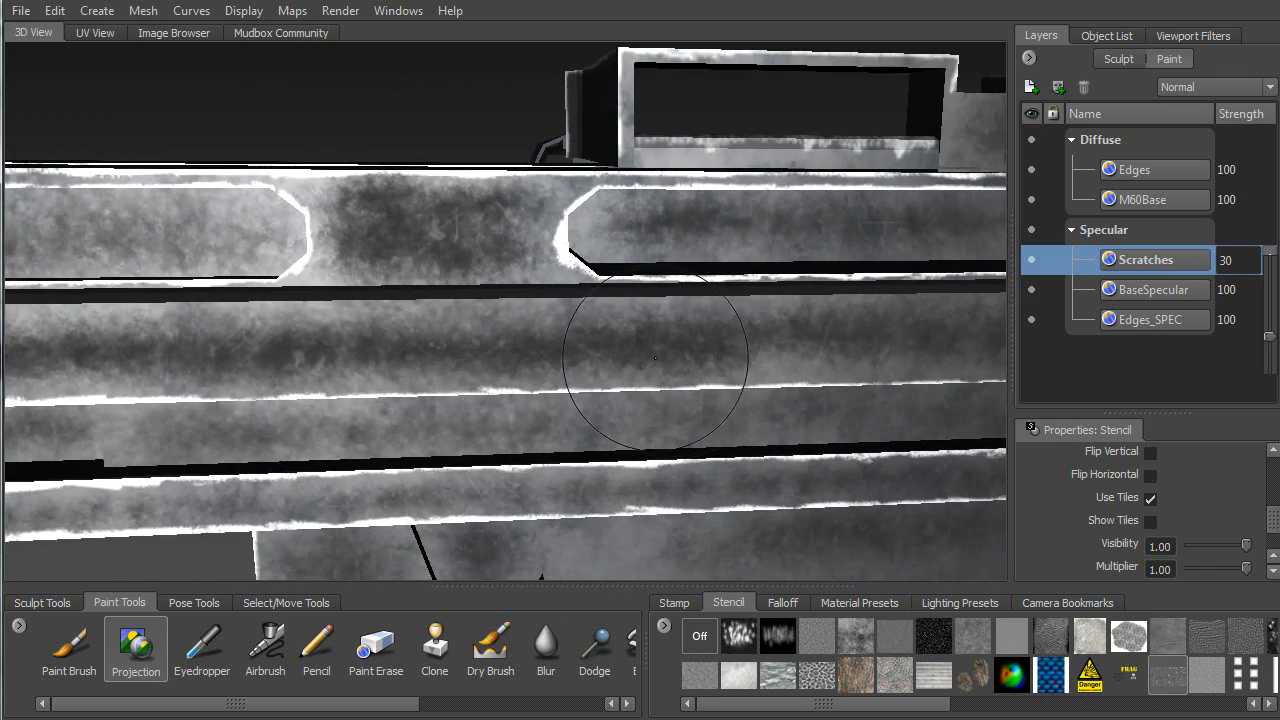
Examine how the scratches catch the light along both sides of the receiver and around its slots
{"action": "middle_click_drag", "start_coordinate": [330, 350], "coordinate": [740, 372], "text": "alt"}
{"action": "left_click_drag", "start_coordinate": [740, 372], "coordinate": [715, 345], "text": "alt"}
{"action": "middle_click_drag", "start_coordinate": [525, 385], "coordinate": [711, 368], "text": "alt"}
{"action": "mouse_move", "coordinate": [711, 368]}
{"action": "left_mouse_down", "text": "alt"}
{"action": "mouse_move", "coordinate": [712, 348]}
{"action": "mouse_move", "coordinate": [690, 341]}
{"action": "left_mouse_up", "text": "alt"}
{"action": "middle_click_drag", "start_coordinate": [428, 238], "coordinate": [567, 280], "text": "alt"}
{"action": "mouse_move", "coordinate": [567, 280]}
{"action": "left_mouse_down", "text": "alt"}
{"action": "mouse_move", "coordinate": [483, 295]}
{"action": "mouse_move", "coordinate": [590, 315]}
{"action": "mouse_move", "coordinate": [557, 346]}
{"action": "left_mouse_up", "text": "alt"}
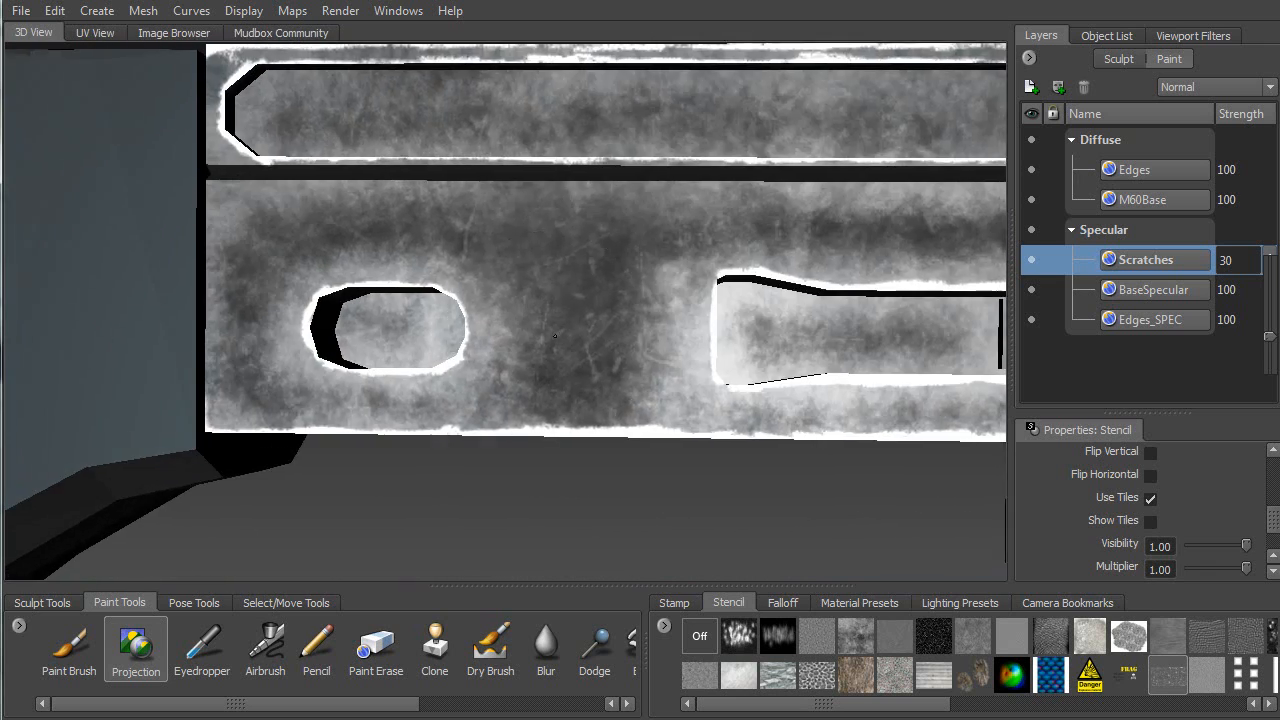
{"action": "middle_click_drag", "start_coordinate": [572, 288], "coordinate": [557, 346], "text": "alt"}
{"action": "mouse_move", "coordinate": [806, 334]}
{"action": "middle_mouse_down", "text": "alt"}
{"action": "mouse_move", "coordinate": [431, 313]}
{"action": "mouse_move", "coordinate": [384, 286]}
{"action": "middle_mouse_up", "text": "alt"}
{"action": "mouse_move", "coordinate": [594, 340]}
{"action": "middle_mouse_down", "text": "alt"}
{"action": "mouse_move", "coordinate": [491, 241]}
{"action": "mouse_move", "coordinate": [232, 412]}
{"action": "middle_mouse_up", "text": "alt"}
{"action": "mouse_move", "coordinate": [586, 266]}
{"action": "middle_mouse_down", "text": "alt"}
{"action": "mouse_move", "coordinate": [392, 383]}
{"action": "mouse_move", "coordinate": [352, 338]}
{"action": "middle_mouse_up", "text": "alt"}
{"action": "middle_click_drag", "start_coordinate": [594, 306], "coordinate": [426, 429], "text": "alt"}
Examine the specular scratches on the raised feed cover and again on the receiver side above the grip
{"action": "left_click_drag", "start_coordinate": [426, 429], "coordinate": [533, 343], "text": "alt"}
{"action": "mouse_move", "coordinate": [620, 268]}
{"action": "left_mouse_down", "text": "alt"}
{"action": "mouse_move", "coordinate": [672, 292]}
{"action": "mouse_move", "coordinate": [706, 335]}
{"action": "mouse_move", "coordinate": [680, 385]}
{"action": "mouse_move", "coordinate": [624, 434]}
{"action": "left_mouse_up", "text": "alt"}
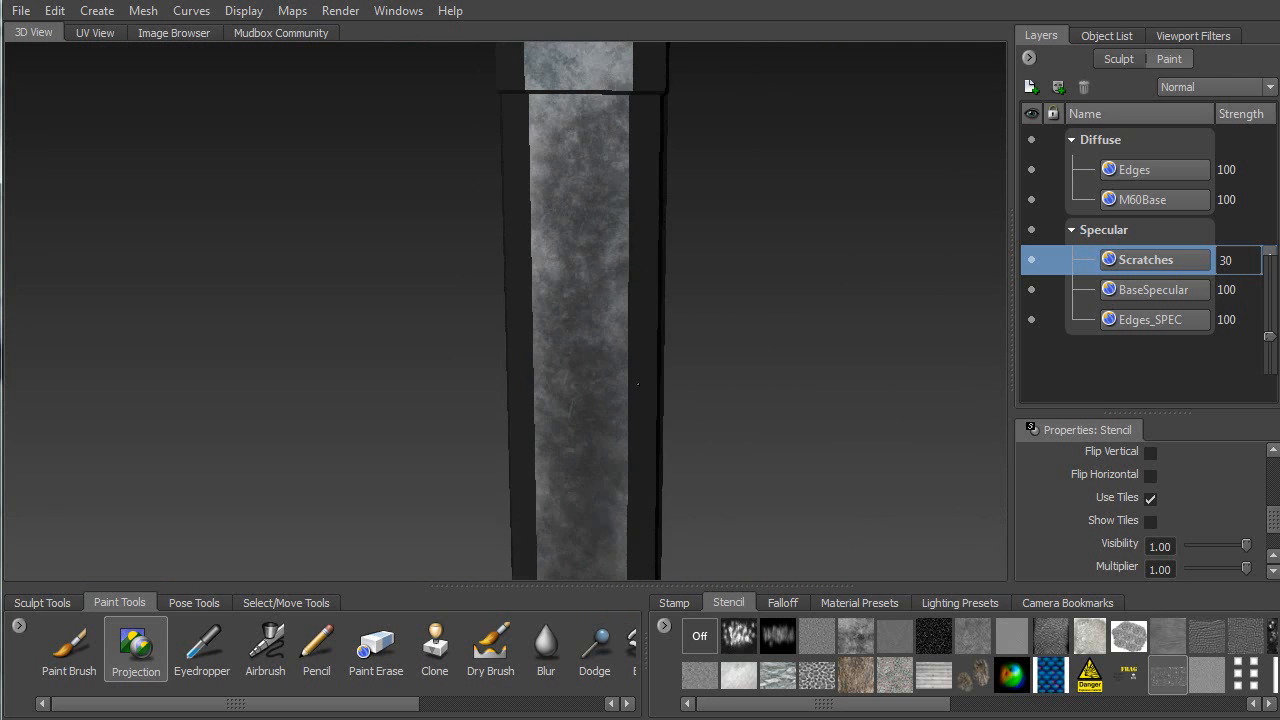
{"action": "scroll", "coordinate": [649, 359], "scroll_direction": "up", "scroll_amount": 3}
{"action": "middle_click_drag", "start_coordinate": [520, 392], "coordinate": [617, 361], "text": "alt"}
{"action": "mouse_move", "coordinate": [645, 300]}
{"action": "left_mouse_down", "text": "alt"}
{"action": "mouse_move", "coordinate": [580, 282]}
{"action": "mouse_move", "coordinate": [636, 281]}
{"action": "left_mouse_up", "text": "alt"}
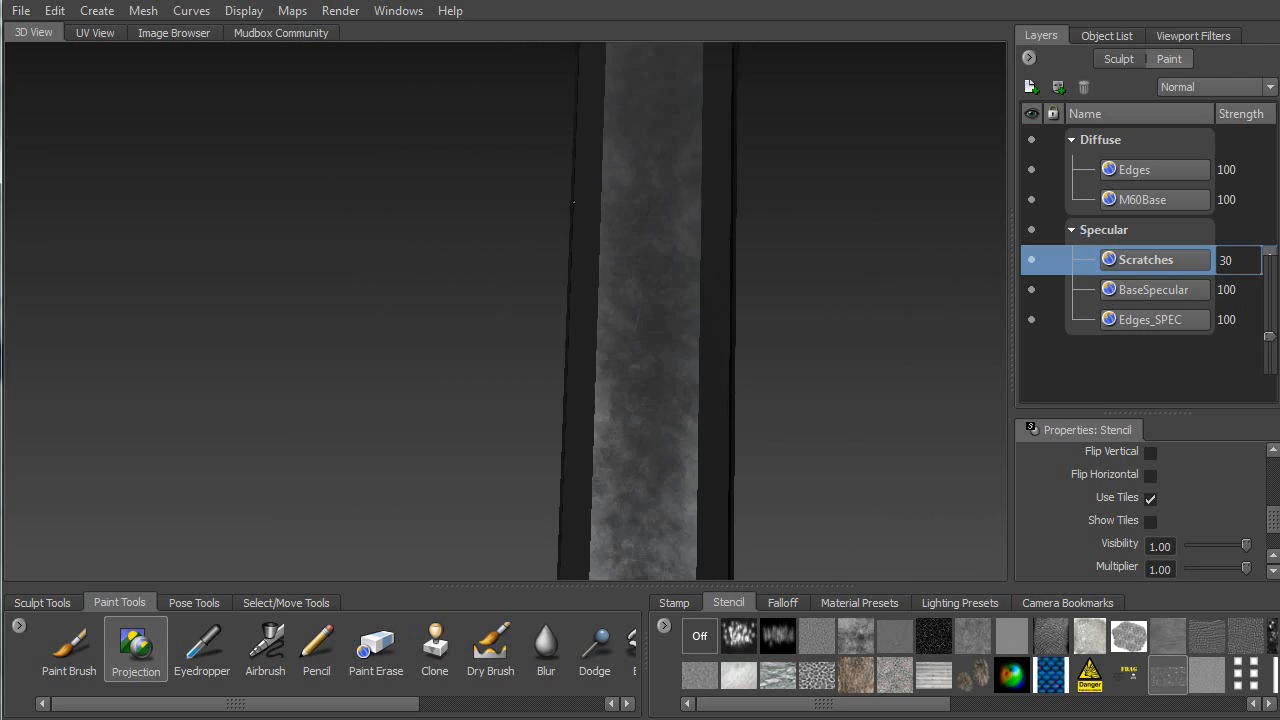
{"action": "left_click_drag", "start_coordinate": [469, 253], "coordinate": [610, 330], "text": "alt"}
{"action": "middle_click_drag", "start_coordinate": [612, 375], "coordinate": [443, 160], "text": "alt"}
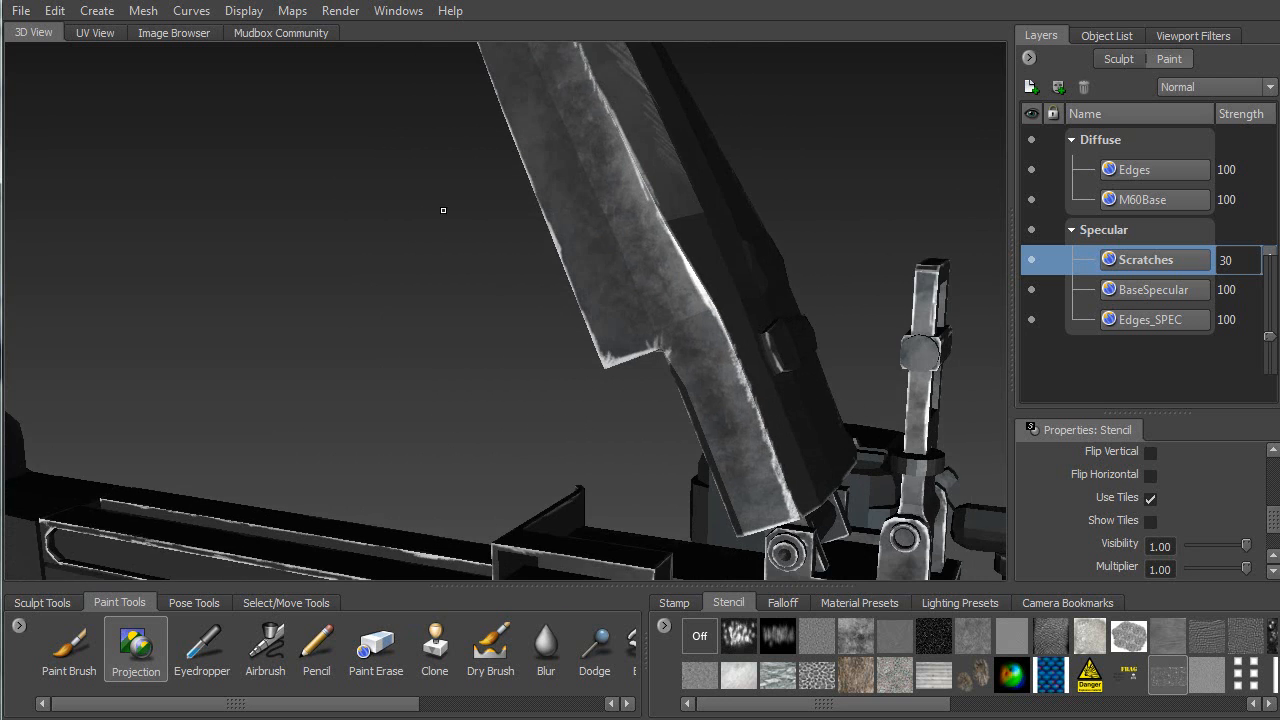
{"action": "middle_click_drag", "start_coordinate": [412, 300], "coordinate": [441, 222], "text": "alt"}
{"action": "left_click_drag", "start_coordinate": [441, 222], "coordinate": [463, 260], "text": "alt"}
{"action": "middle_click_drag", "start_coordinate": [470, 435], "coordinate": [443, 197], "text": "alt"}
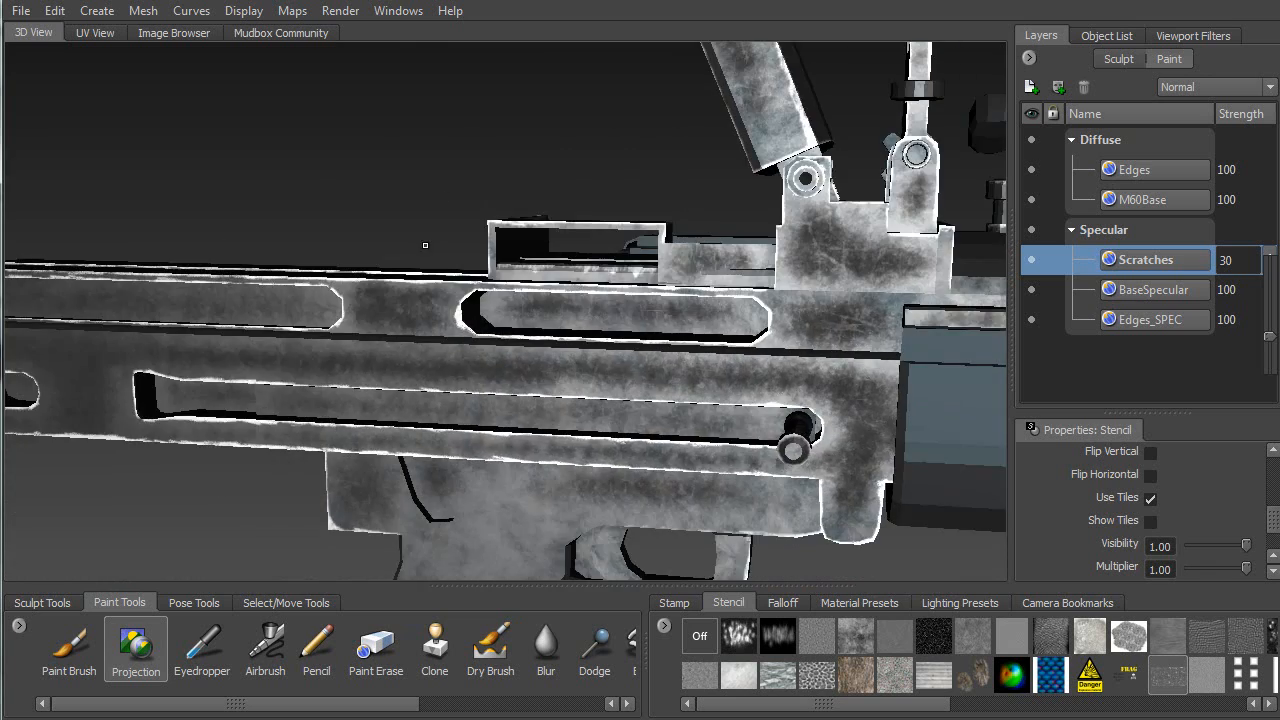
{"action": "middle_click_drag", "start_coordinate": [365, 305], "coordinate": [462, 205], "text": "alt"}
{"action": "left_click_drag", "start_coordinate": [462, 205], "coordinate": [593, 152], "text": "alt"}
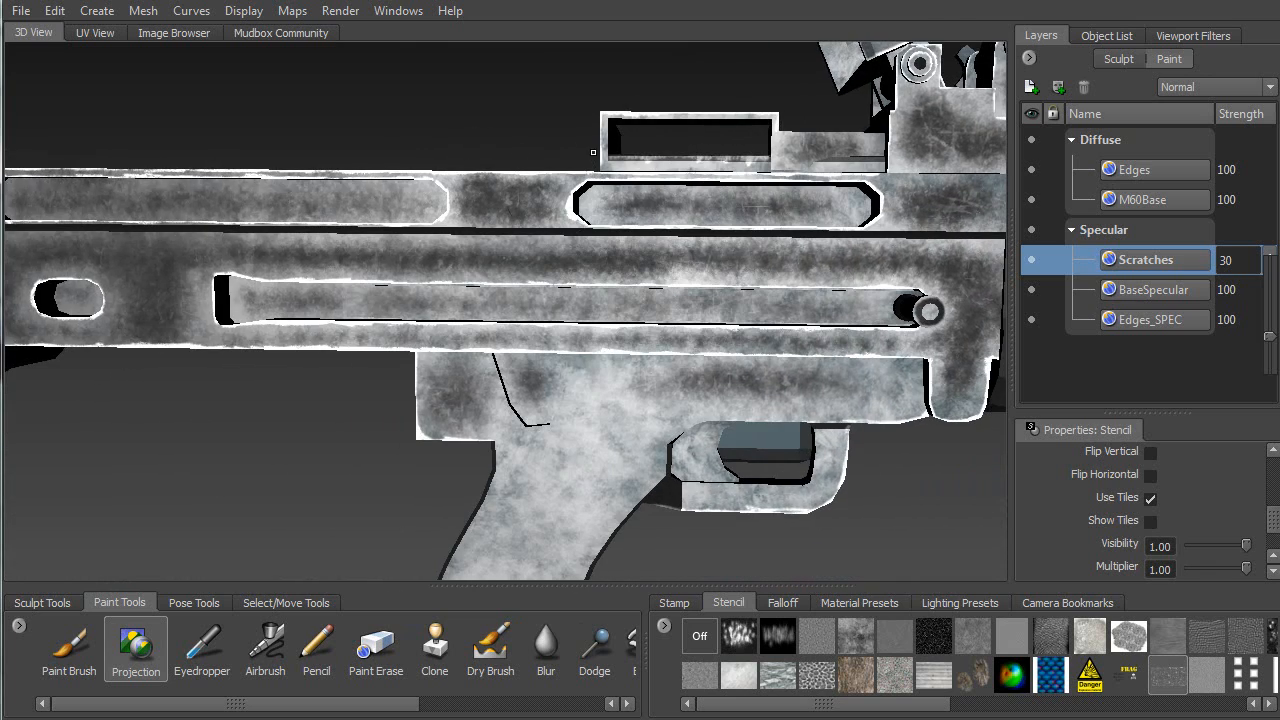
Examine the specular scratches from the handguard bracket along the barrel, the gas cylinder and their clamps
{"action": "left_click_drag", "start_coordinate": [558, 212], "coordinate": [215, 318], "text": "alt"}
{"action": "middle_click_drag", "start_coordinate": [690, 430], "coordinate": [300, 257], "text": "alt"}
{"action": "right_click_drag", "start_coordinate": [300, 257], "coordinate": [460, 340], "text": "alt"}
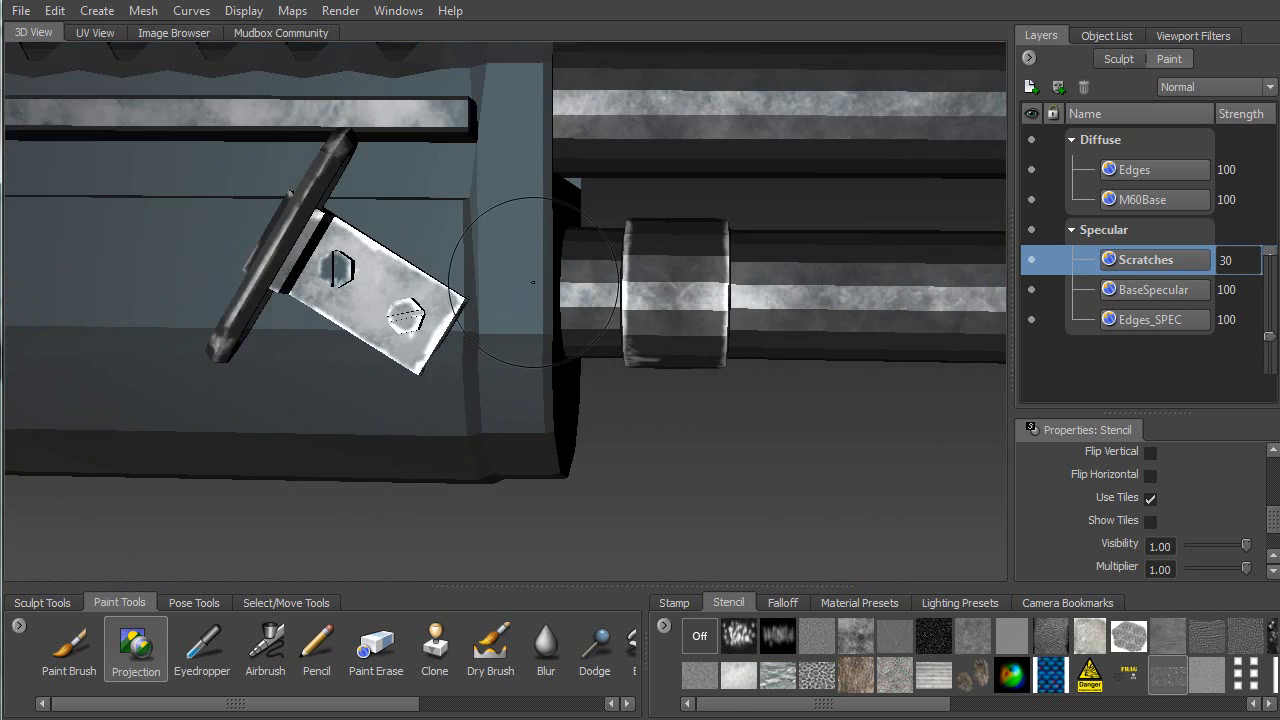
{"action": "middle_click_drag", "start_coordinate": [755, 202], "coordinate": [369, 359], "text": "alt"}
{"action": "left_click_drag", "start_coordinate": [471, 309], "coordinate": [376, 299], "text": "alt"}
{"action": "middle_click_drag", "start_coordinate": [655, 325], "coordinate": [370, 298], "text": "alt"}
{"action": "right_click_drag", "start_coordinate": [370, 298], "coordinate": [310, 350], "text": "alt"}
{"action": "middle_click_drag", "start_coordinate": [572, 384], "coordinate": [284, 296], "text": "alt"}
{"action": "left_click_drag", "start_coordinate": [284, 296], "coordinate": [379, 296], "text": "alt"}
{"action": "middle_click_drag", "start_coordinate": [379, 296], "coordinate": [348, 194], "text": "alt"}
{"action": "right_click_drag", "start_coordinate": [369, 320], "coordinate": [338, 346], "text": "alt"}
{"action": "middle_click_drag", "start_coordinate": [409, 294], "coordinate": [423, 160], "text": "alt"}
{"action": "left_click_drag", "start_coordinate": [423, 160], "coordinate": [439, 262], "text": "alt"}
{"action": "middle_click_drag", "start_coordinate": [441, 250], "coordinate": [354, 366], "text": "alt"}
{"action": "left_click_drag", "start_coordinate": [354, 366], "coordinate": [346, 289], "text": "alt"}
{"action": "middle_click_drag", "start_coordinate": [348, 286], "coordinate": [403, 383], "text": "alt"}
{"action": "left_click_drag", "start_coordinate": [403, 383], "coordinate": [419, 242], "text": "alt"}
{"action": "left_click_drag", "start_coordinate": [539, 272], "coordinate": [543, 150], "text": "alt"}
{"action": "middle_click_drag", "start_coordinate": [543, 150], "coordinate": [429, 354], "text": "alt"}
{"action": "left_click_drag", "start_coordinate": [498, 325], "coordinate": [520, 315], "text": "alt"}
{"action": "right_click_drag", "start_coordinate": [520, 315], "coordinate": [385, 378], "text": "alt"}
{"action": "middle_click_drag", "start_coordinate": [385, 378], "coordinate": [497, 349], "text": "alt"}
{"action": "left_click_drag", "start_coordinate": [497, 349], "coordinate": [537, 293], "text": "alt"}
{"action": "middle_click_drag", "start_coordinate": [502, 289], "coordinate": [265, 146], "text": "alt"}
{"action": "right_click_drag", "start_coordinate": [590, 145], "coordinate": [612, 131], "text": "alt"}
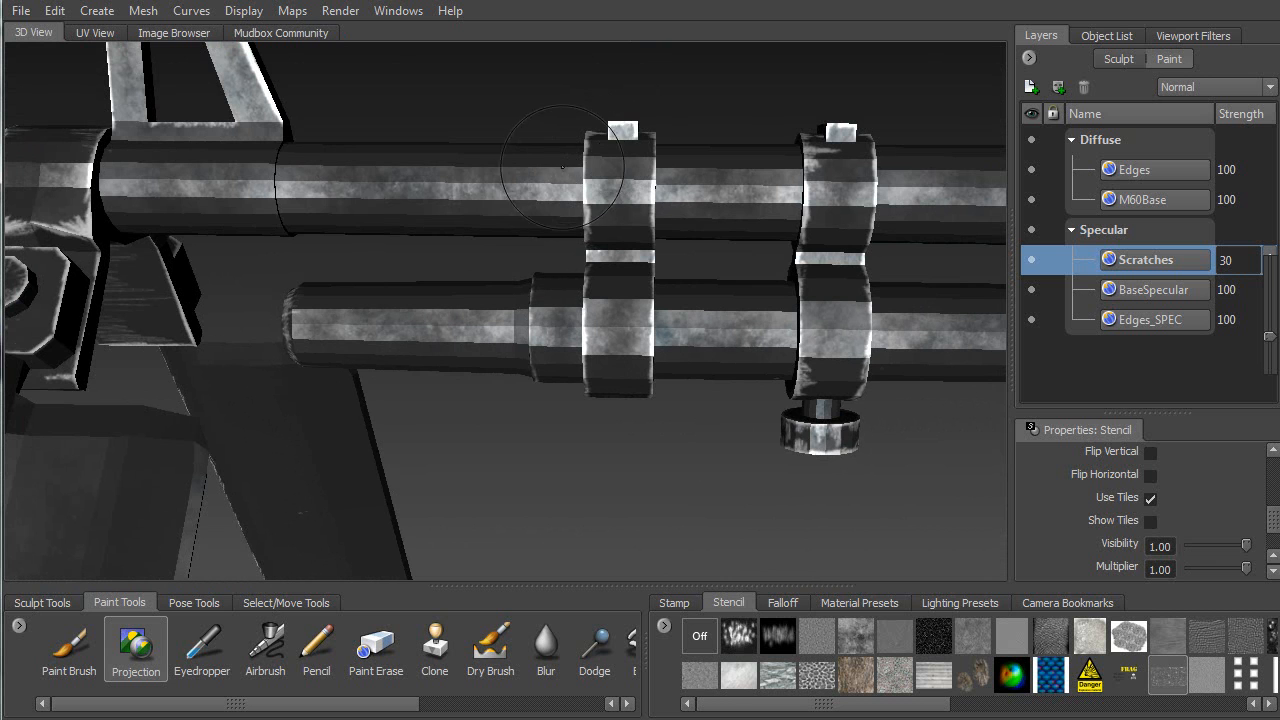
Examine the specular scratches on the front sight, the bipod collar and the flash hider
{"action": "middle_click_drag", "start_coordinate": [589, 283], "coordinate": [155, 263], "text": "alt"}
{"action": "right_click_drag", "start_coordinate": [155, 263], "coordinate": [563, 305], "text": "alt"}
{"action": "middle_click_drag", "start_coordinate": [563, 305], "coordinate": [198, 262], "text": "alt"}
{"action": "left_click_drag", "start_coordinate": [440, 305], "coordinate": [369, 260], "text": "alt"}
{"action": "middle_click_drag", "start_coordinate": [369, 260], "coordinate": [826, 285], "text": "alt"}
{"action": "right_click_drag", "start_coordinate": [400, 180], "coordinate": [491, 145], "text": "alt"}
{"action": "middle_click_drag", "start_coordinate": [491, 145], "coordinate": [566, 404], "text": "alt"}
{"action": "left_click_drag", "start_coordinate": [566, 404], "coordinate": [520, 283], "text": "alt"}
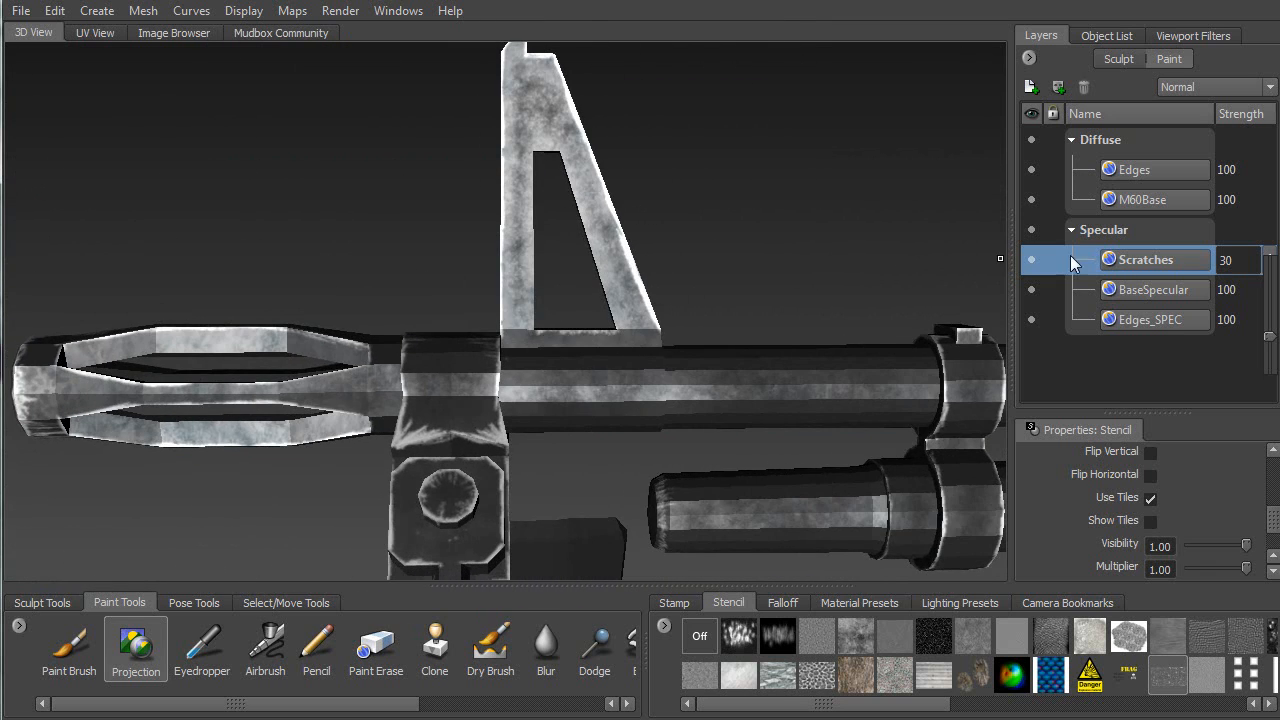
{"action": "left_click_drag", "start_coordinate": [688, 264], "coordinate": [438, 194], "text": "alt"}
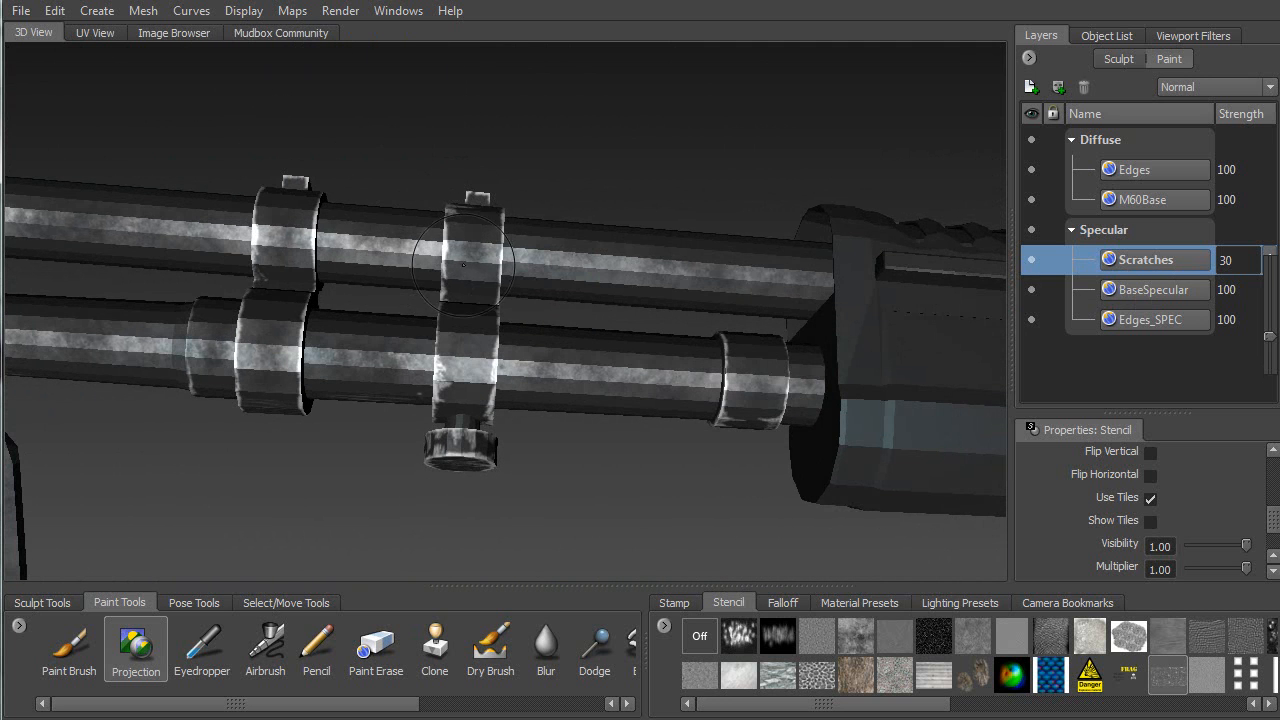
Examine the specular scratches from the barrel clamps back past the handguard to the lower receiver and pistol grip
{"action": "left_click_drag", "start_coordinate": [467, 284], "coordinate": [462, 345], "text": "alt"}
{"action": "scroll", "coordinate": [480, 340], "scroll_direction": "down", "scroll_amount": 2}
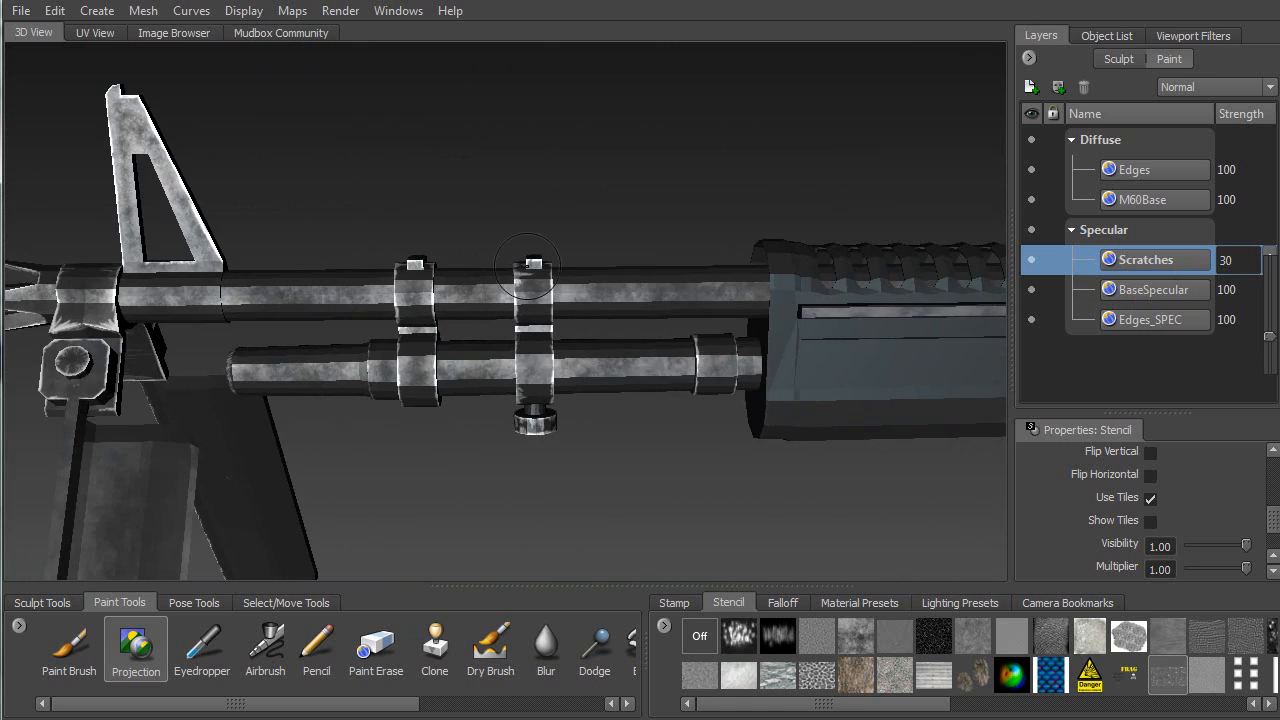
{"action": "middle_click_drag", "start_coordinate": [752, 282], "coordinate": [225, 241], "text": "alt"}
{"action": "scroll", "coordinate": [400, 270], "scroll_direction": "down", "scroll_amount": 2}
{"action": "middle_click_drag", "start_coordinate": [750, 290], "coordinate": [220, 295], "text": "alt"}
{"action": "left_click_drag", "start_coordinate": [520, 300], "coordinate": [360, 310], "text": "alt"}
{"action": "left_click_drag", "start_coordinate": [38, 379], "coordinate": [265, 325], "text": "alt"}
{"action": "right_click_drag", "start_coordinate": [265, 325], "coordinate": [420, 345], "text": "alt"}
{"action": "left_click_drag", "start_coordinate": [420, 345], "coordinate": [606, 395], "text": "alt"}
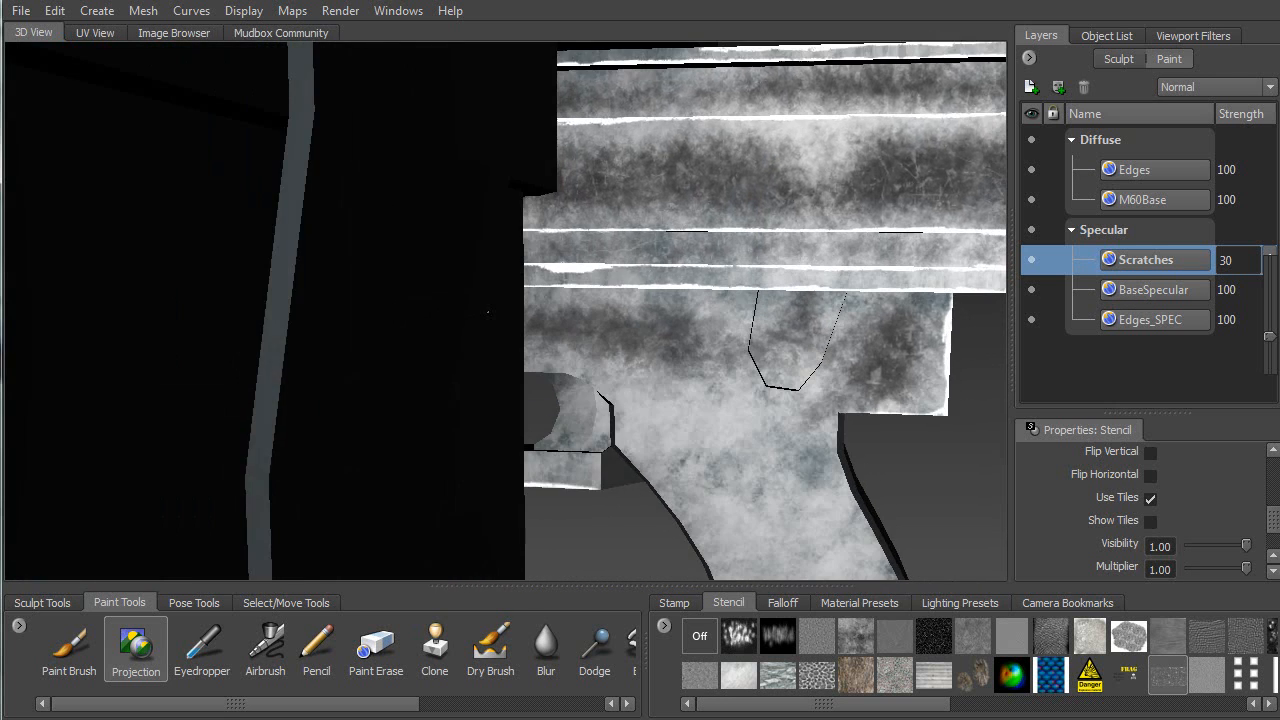
{"action": "middle_click_drag", "start_coordinate": [580, 325], "coordinate": [404, 242], "text": "alt"}
{"action": "left_click_drag", "start_coordinate": [618, 255], "coordinate": [724, 225], "text": "alt"}
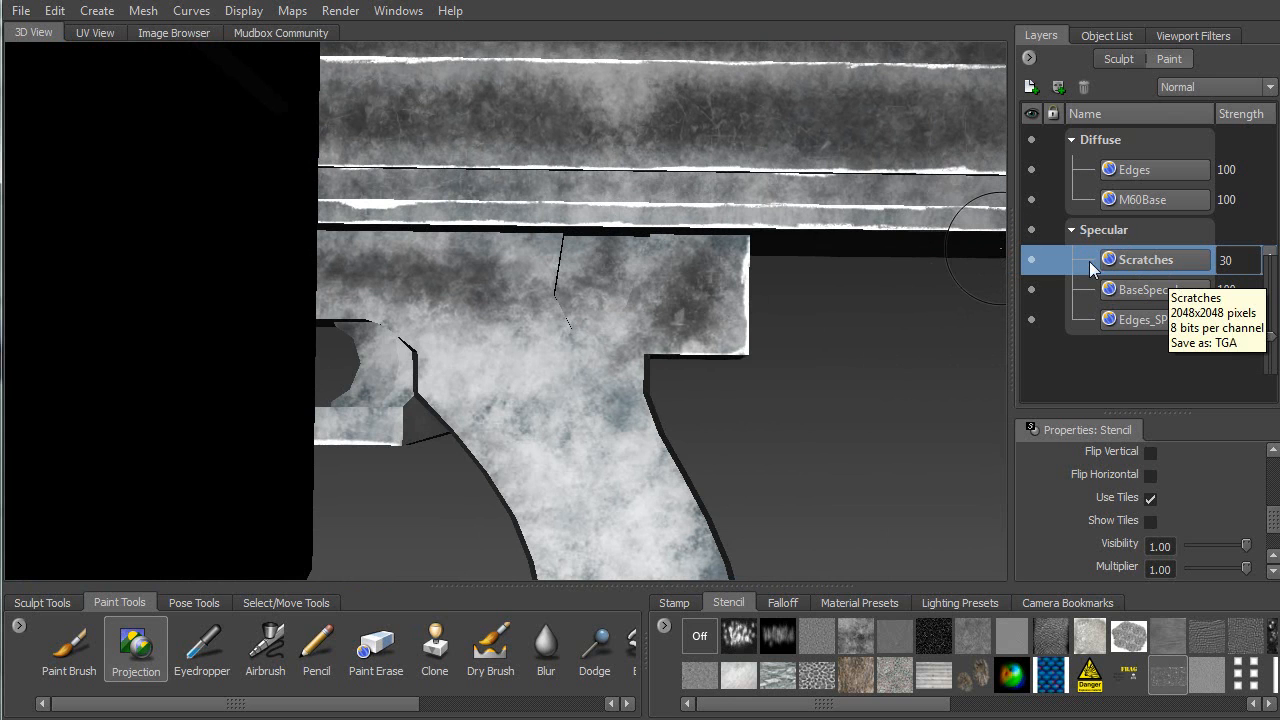
Create a 2048 Targa 8-bit RGBA paint layer named Gouges in the Specular channel
{"action": "left_click", "coordinate": [1032, 88]}
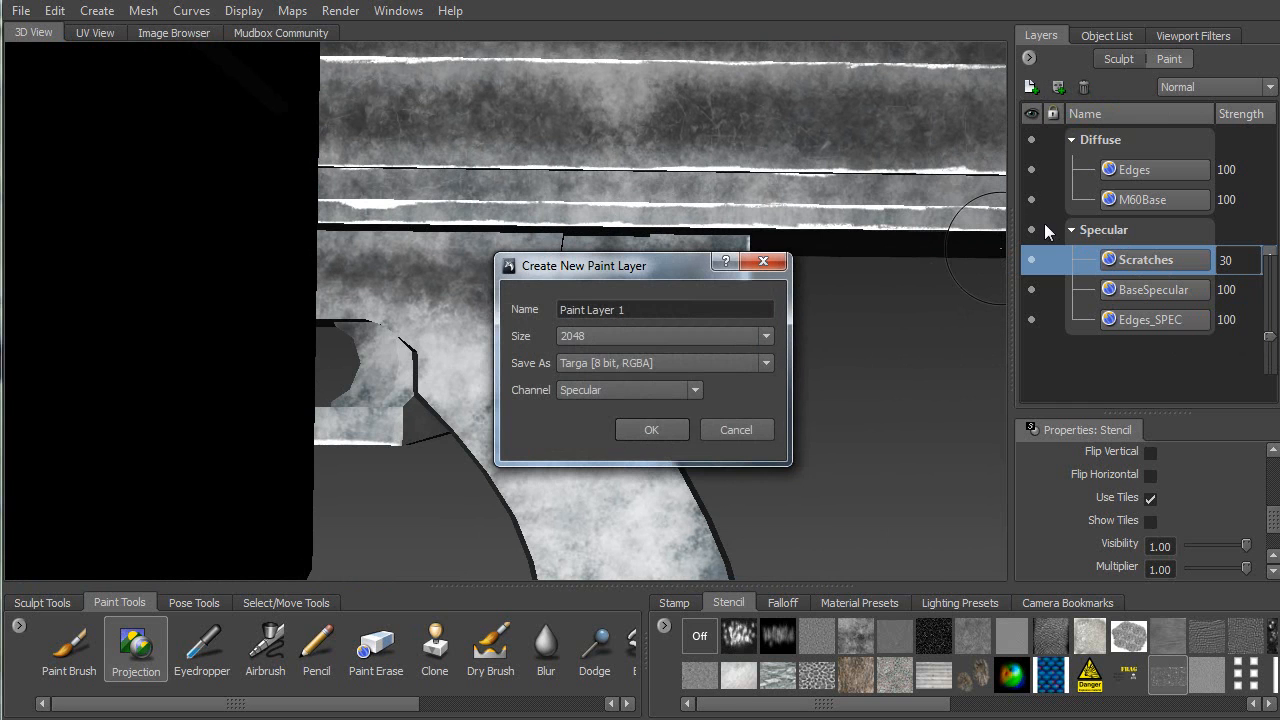
{"action": "left_click", "coordinate": [658, 309]}
{"action": "key", "text": "ctrl+a"}
{"action": "type", "text": "Gou"}
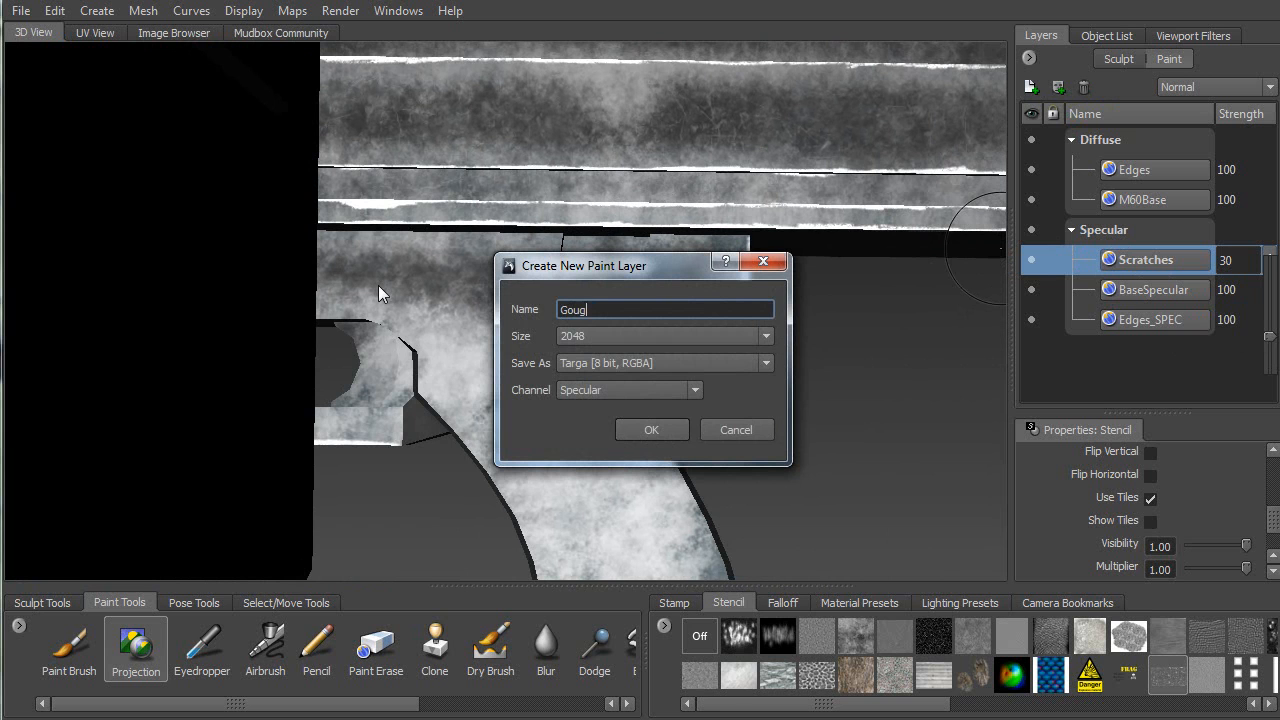
{"action": "left_click", "coordinate": [655, 429]}
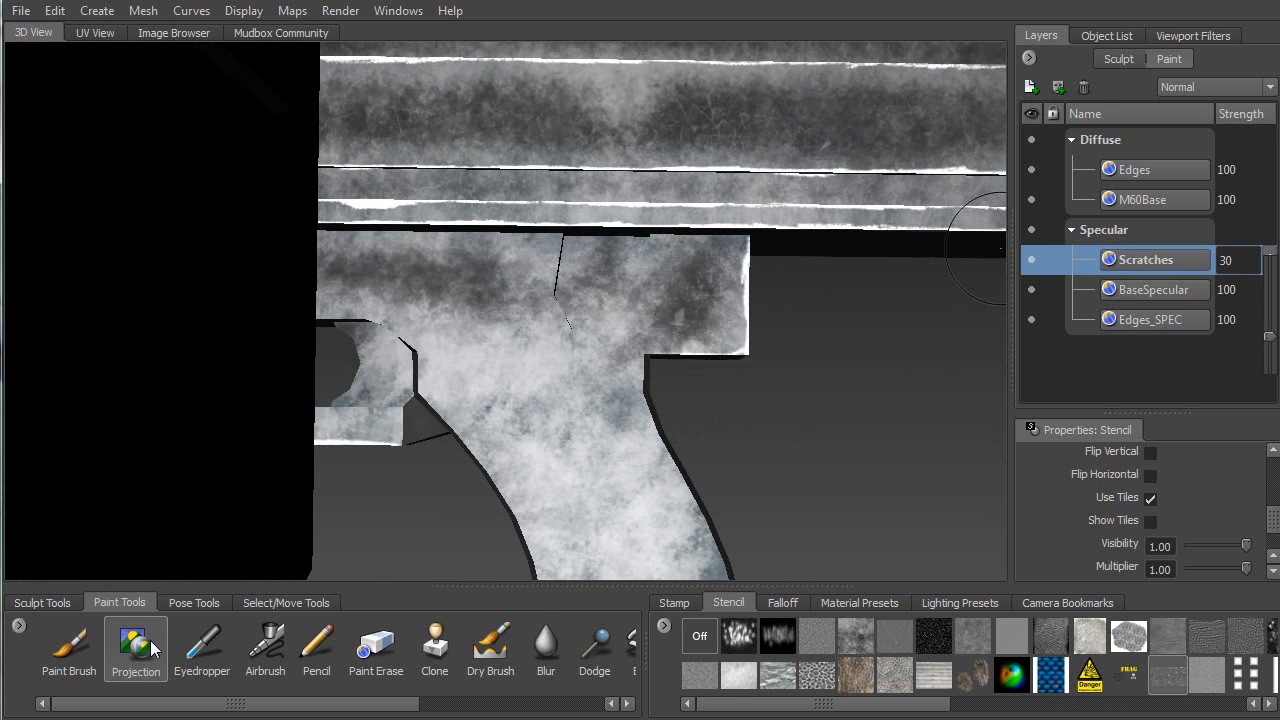
Paint white gouges with the Paint Brush on the lower receiver block behind the grip and on the receiver side above it
{"action": "left_click", "coordinate": [100, 670]}
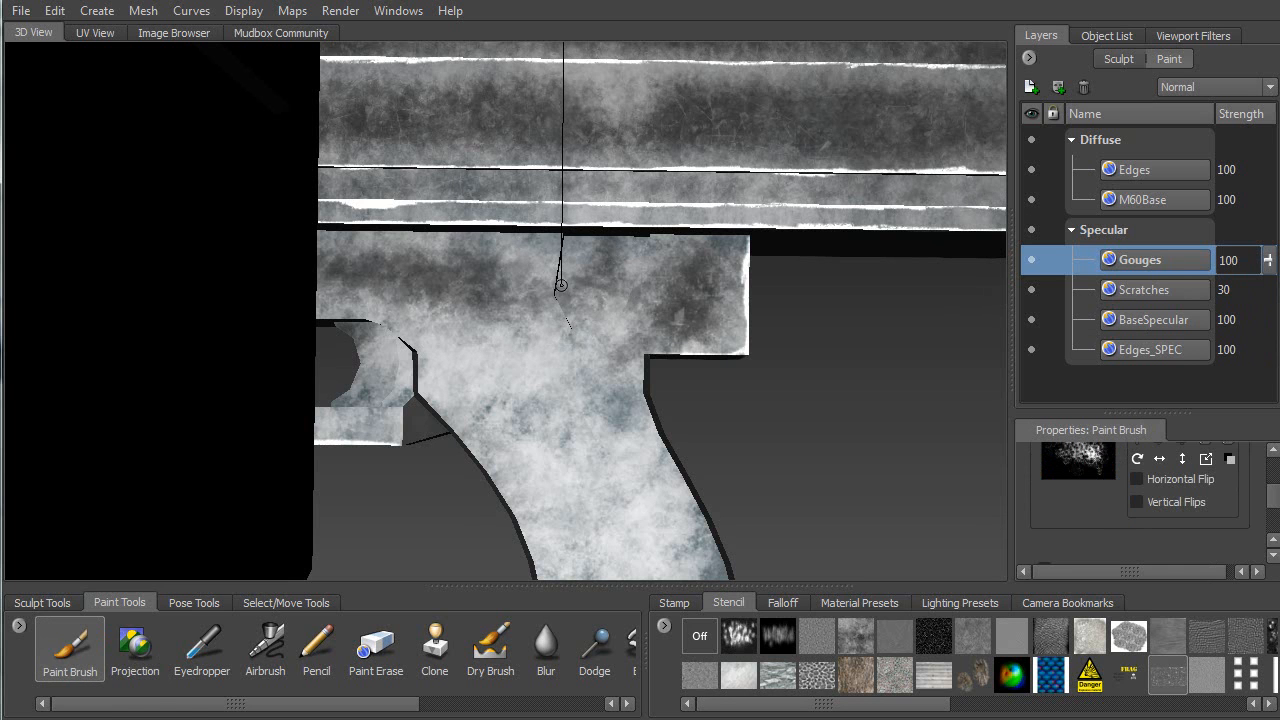
{"action": "left_click_drag", "start_coordinate": [1272, 496], "coordinate": [1272, 468]}
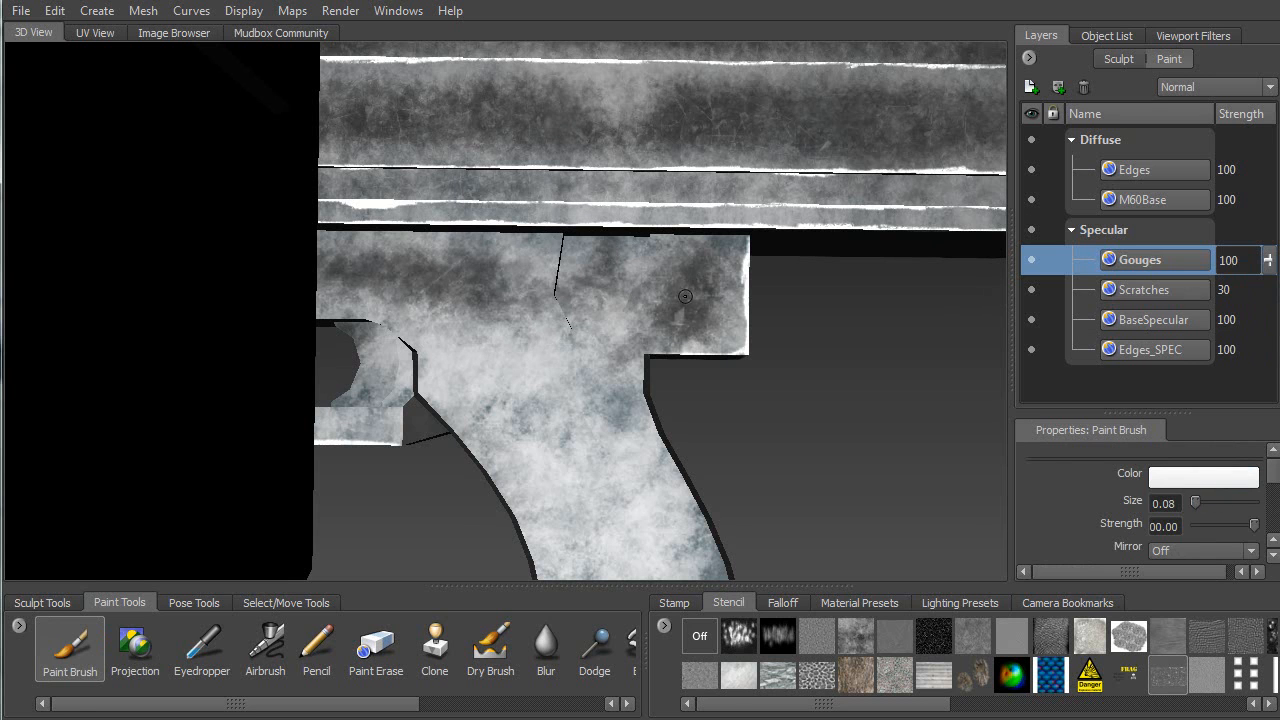
{"action": "middle_click_drag", "start_coordinate": [579, 148], "coordinate": [427, 290], "text": "alt"}
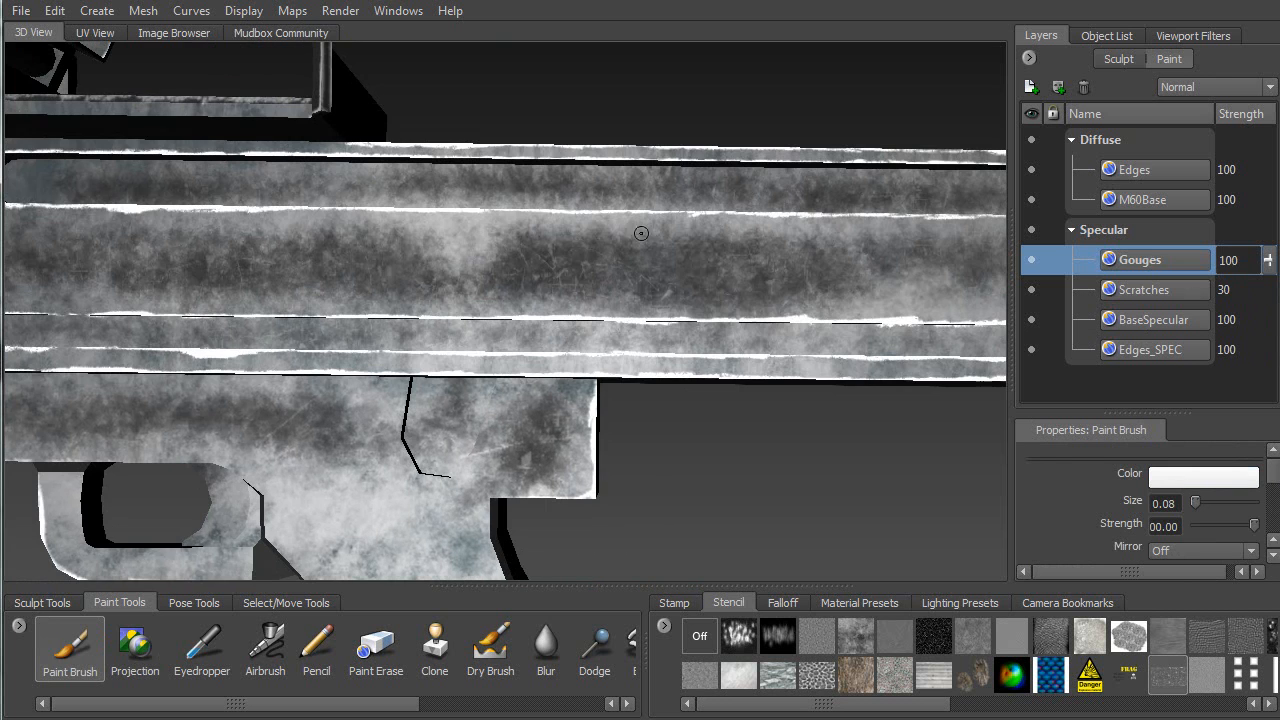
{"action": "left_click_drag", "start_coordinate": [628, 259], "coordinate": [658, 247]}
{"action": "mouse_move", "coordinate": [524, 246]}
{"action": "middle_mouse_down", "text": "alt"}
{"action": "mouse_move", "coordinate": [514, 250]}
{"action": "mouse_move", "coordinate": [965, 244]}
{"action": "middle_mouse_up", "text": "alt"}
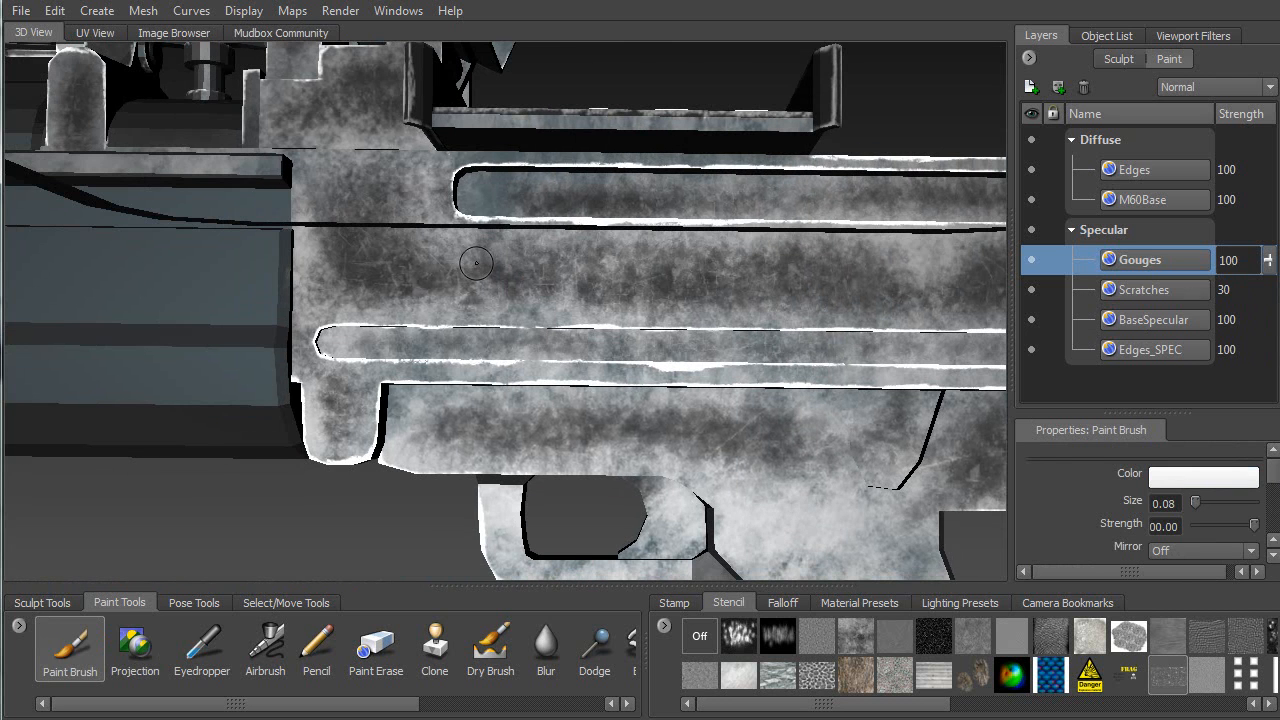
{"action": "left_click_drag", "start_coordinate": [415, 281], "coordinate": [388, 256], "text": "alt"}
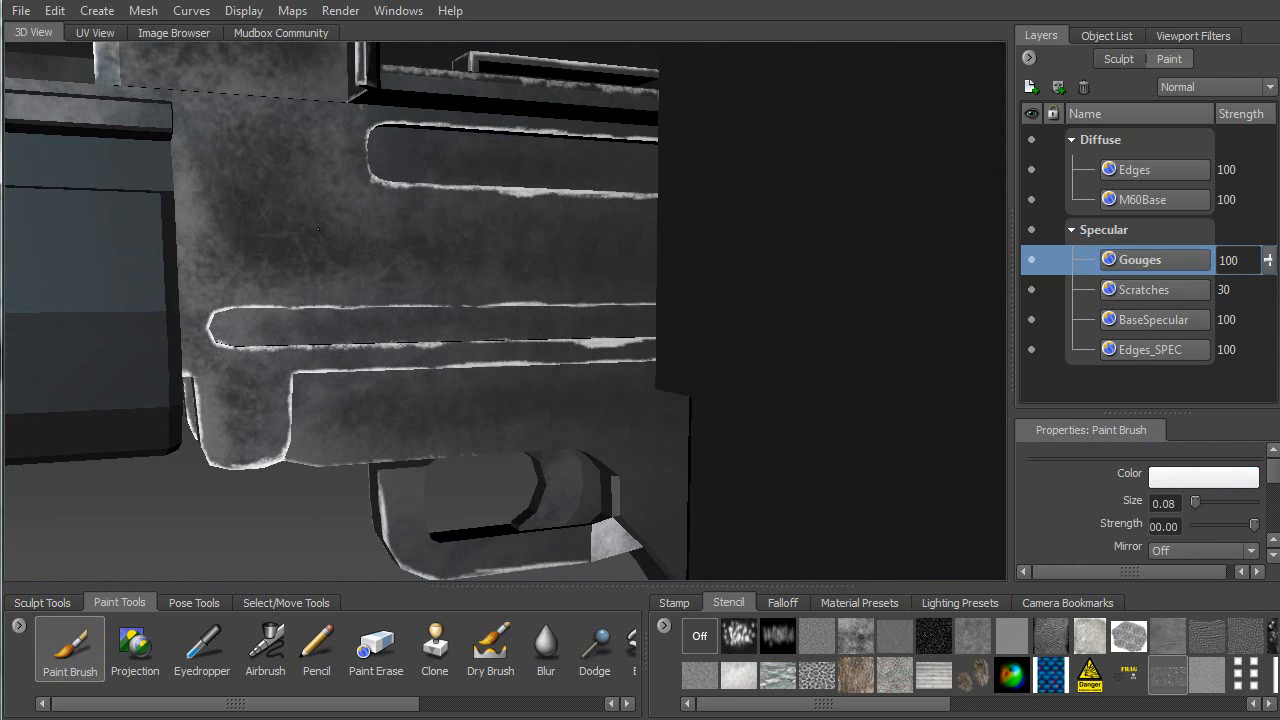
Paint a short gouge across the barrel between the front sight base and the nearest clamp
{"action": "middle_click_drag", "start_coordinate": [295, 261], "coordinate": [1000, 256], "text": "alt"}
{"action": "middle_click_drag", "start_coordinate": [420, 170], "coordinate": [800, 180], "text": "alt"}
{"action": "right_click_drag", "start_coordinate": [800, 180], "coordinate": [578, 115], "text": "alt"}
{"action": "left_click_drag", "start_coordinate": [489, 233], "coordinate": [474, 260], "text": "alt"}
{"action": "right_click_drag", "start_coordinate": [474, 260], "coordinate": [417, 361], "text": "alt"}
{"action": "left_click_drag", "start_coordinate": [422, 361], "coordinate": [480, 386], "text": "alt"}
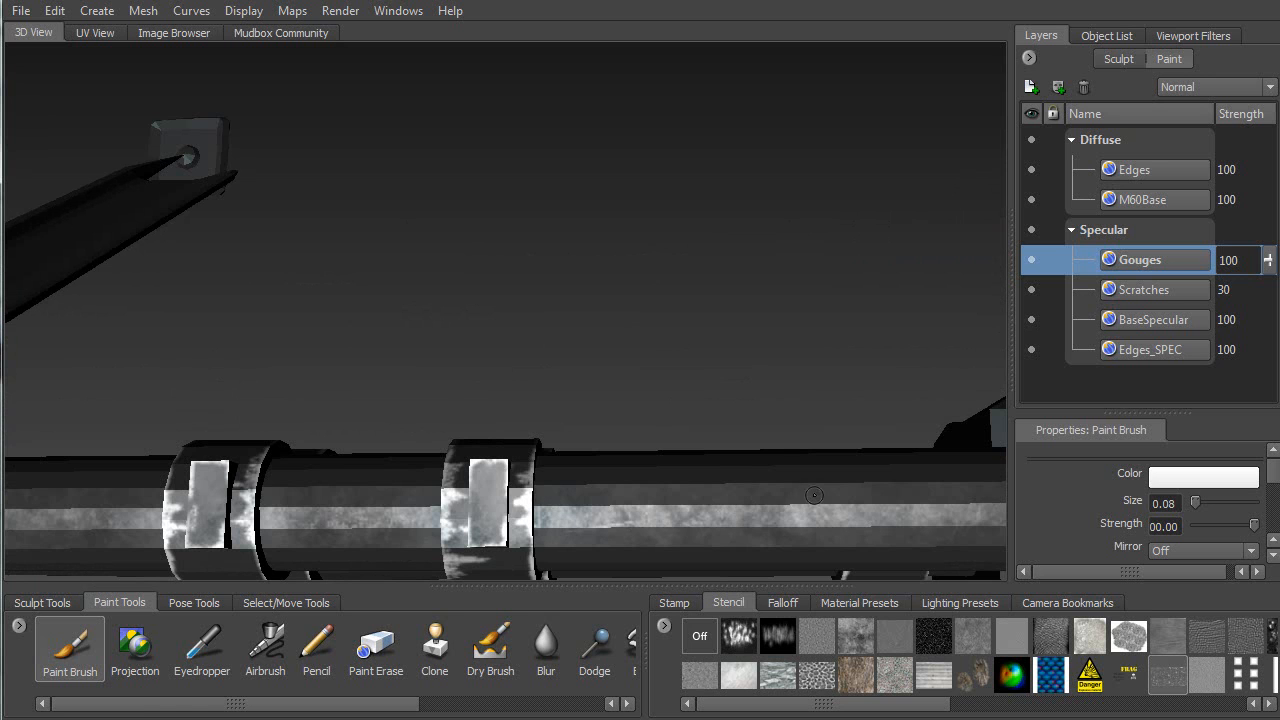
{"action": "middle_click_drag", "start_coordinate": [482, 490], "coordinate": [830, 428], "text": "alt"}
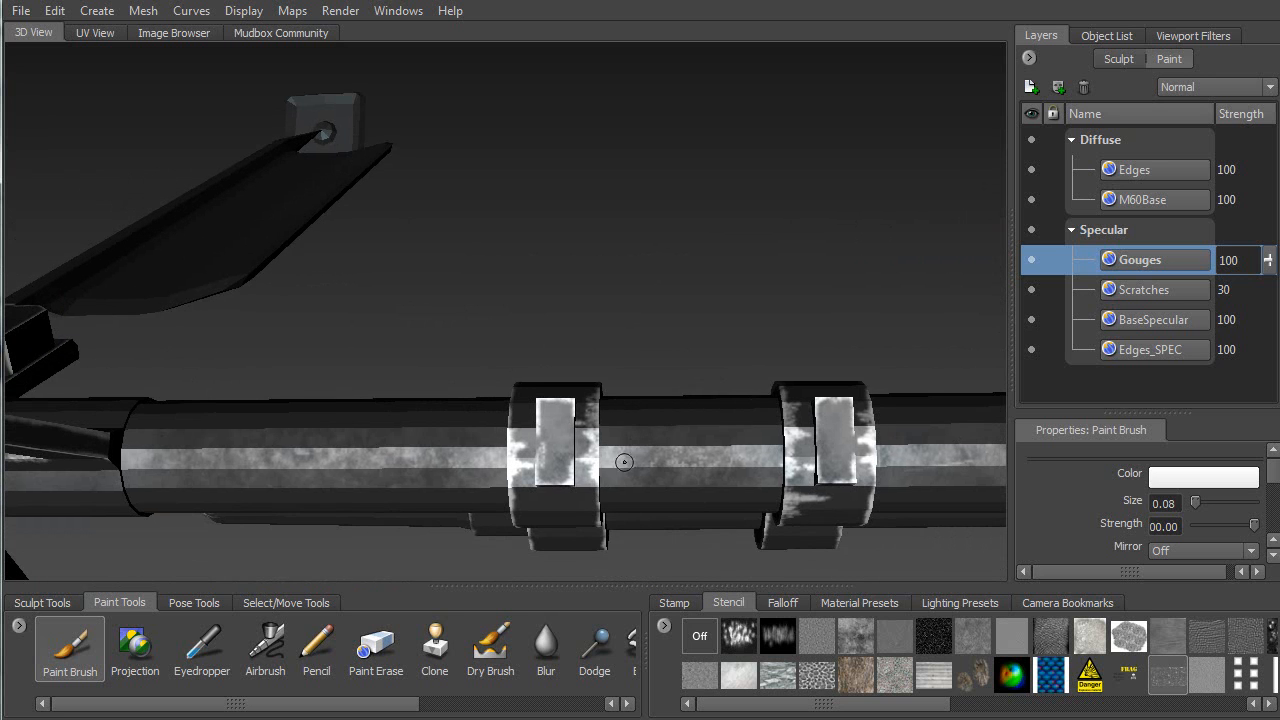
{"action": "middle_click_drag", "start_coordinate": [714, 456], "coordinate": [1130, 460], "text": "alt"}
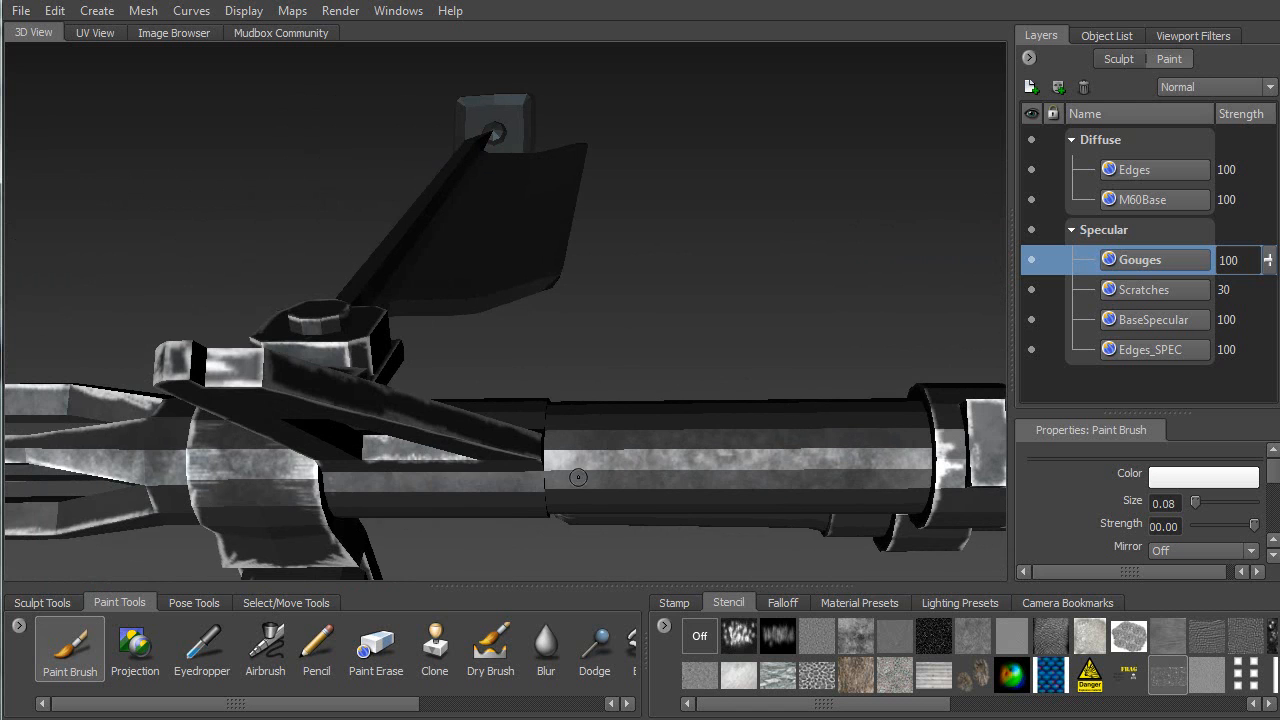
{"action": "left_click_drag", "start_coordinate": [742, 446], "coordinate": [781, 474]}
Paint a slanting gouge on the opposite side of the barrel between the clamp and the front sight
{"action": "middle_click_drag", "start_coordinate": [196, 430], "coordinate": [720, 406], "text": "alt"}
{"action": "left_click_drag", "start_coordinate": [676, 438], "coordinate": [694, 298], "text": "alt"}
{"action": "left_click_drag", "start_coordinate": [572, 324], "coordinate": [536, 386], "text": "alt"}
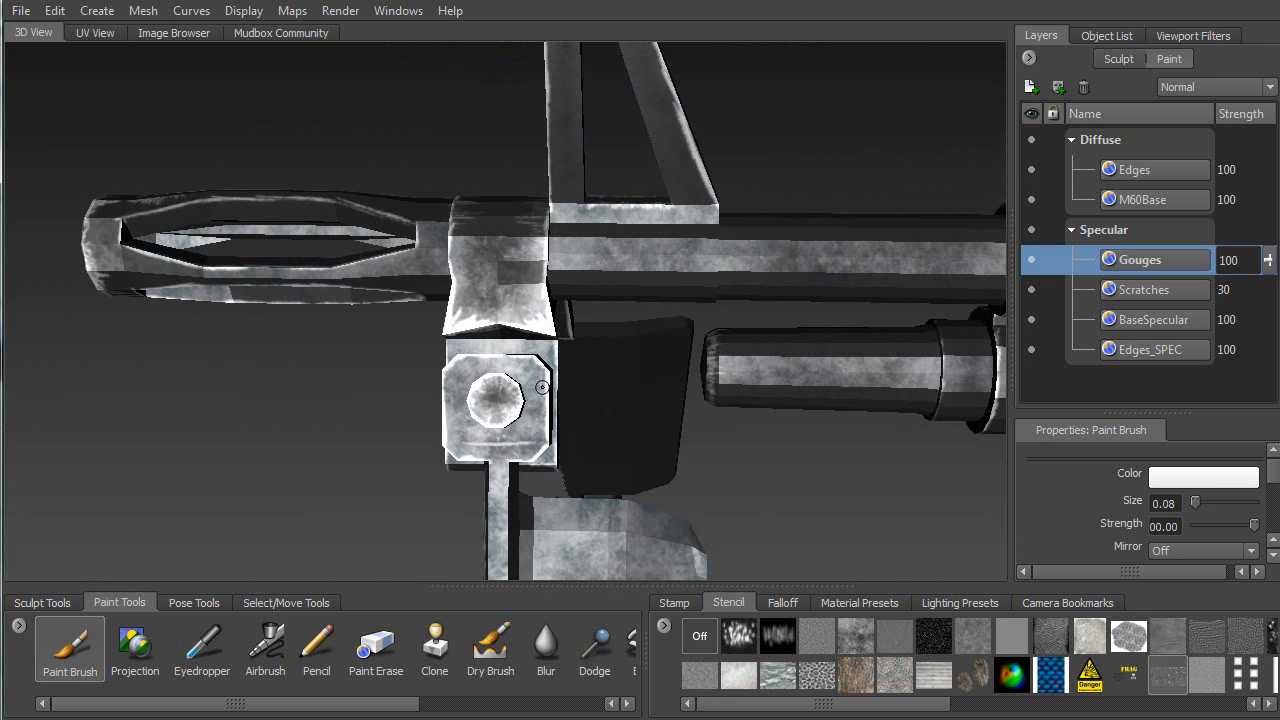
{"action": "middle_click_drag", "start_coordinate": [217, 244], "coordinate": [579, 322], "text": "alt"}
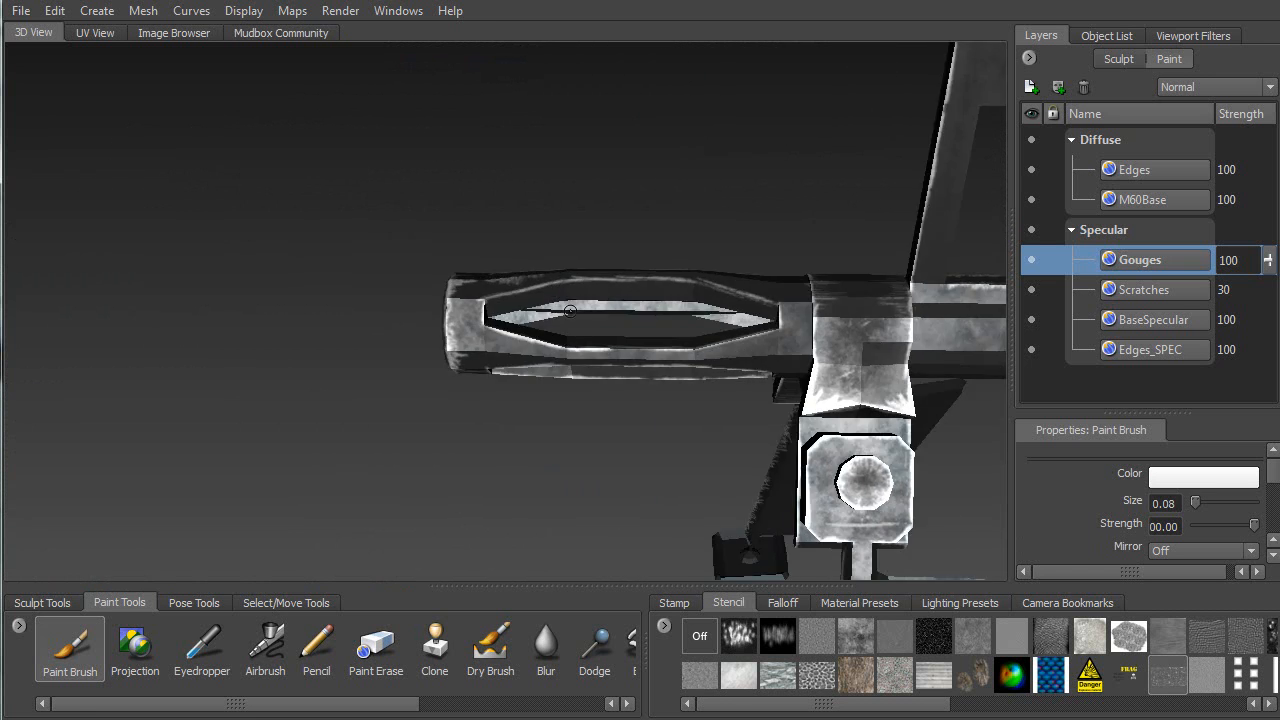
{"action": "mouse_move", "coordinate": [460, 325]}
{"action": "left_mouse_down", "text": "alt"}
{"action": "mouse_move", "coordinate": [686, 260]}
{"action": "mouse_move", "coordinate": [734, 286]}
{"action": "left_mouse_up", "text": "alt"}
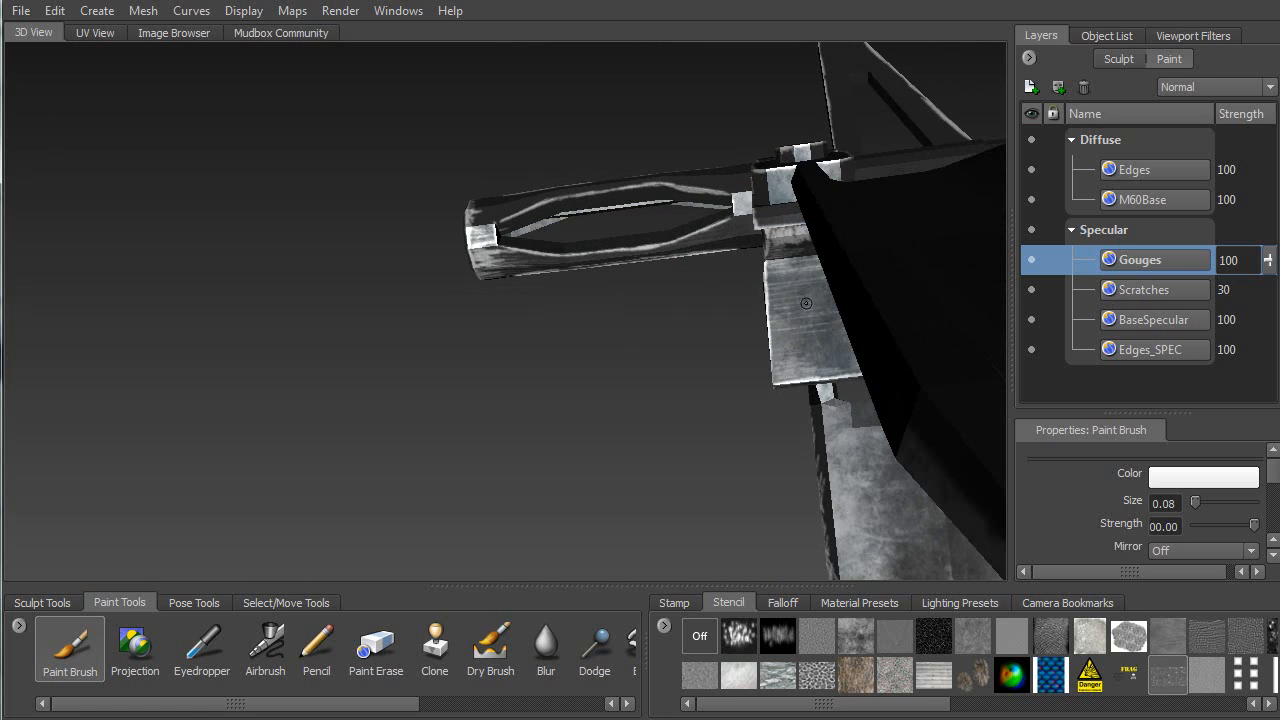
{"action": "left_click_drag", "start_coordinate": [600, 343], "coordinate": [614, 262], "text": "alt"}
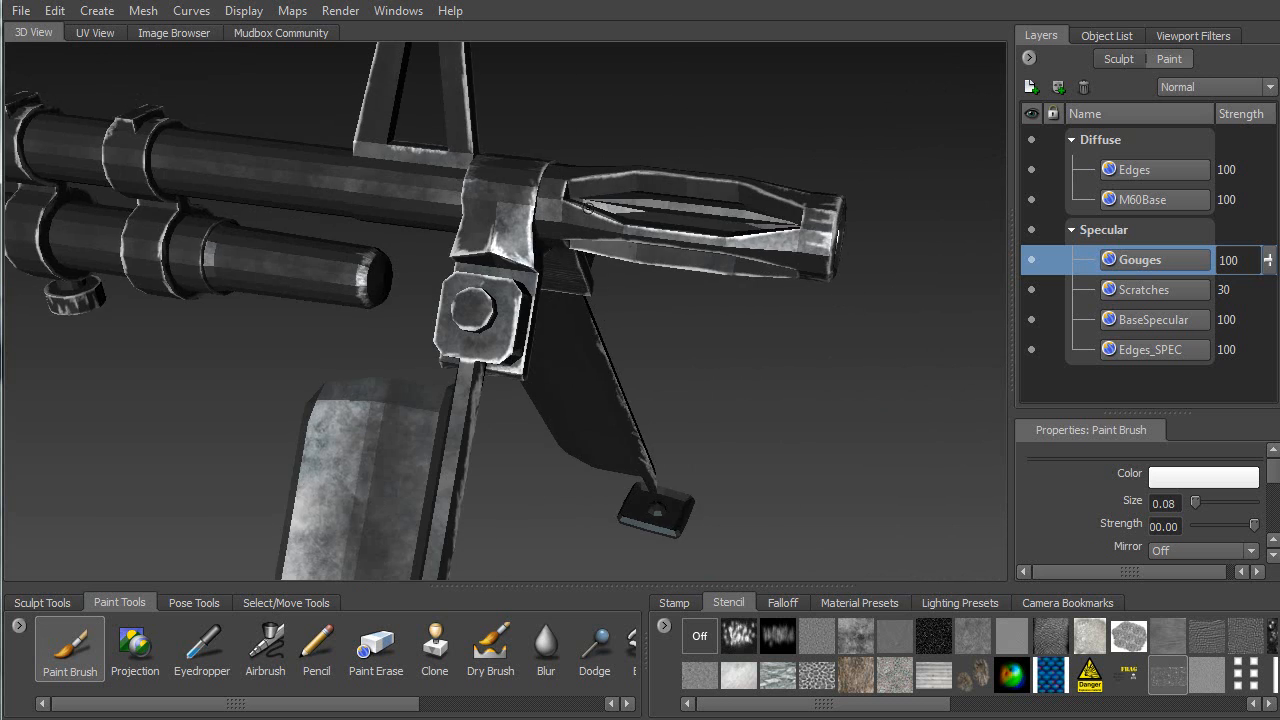
{"action": "right_click_drag", "start_coordinate": [614, 262], "coordinate": [504, 340], "text": "alt"}
{"action": "left_click_drag", "start_coordinate": [504, 340], "coordinate": [670, 236], "text": "alt"}
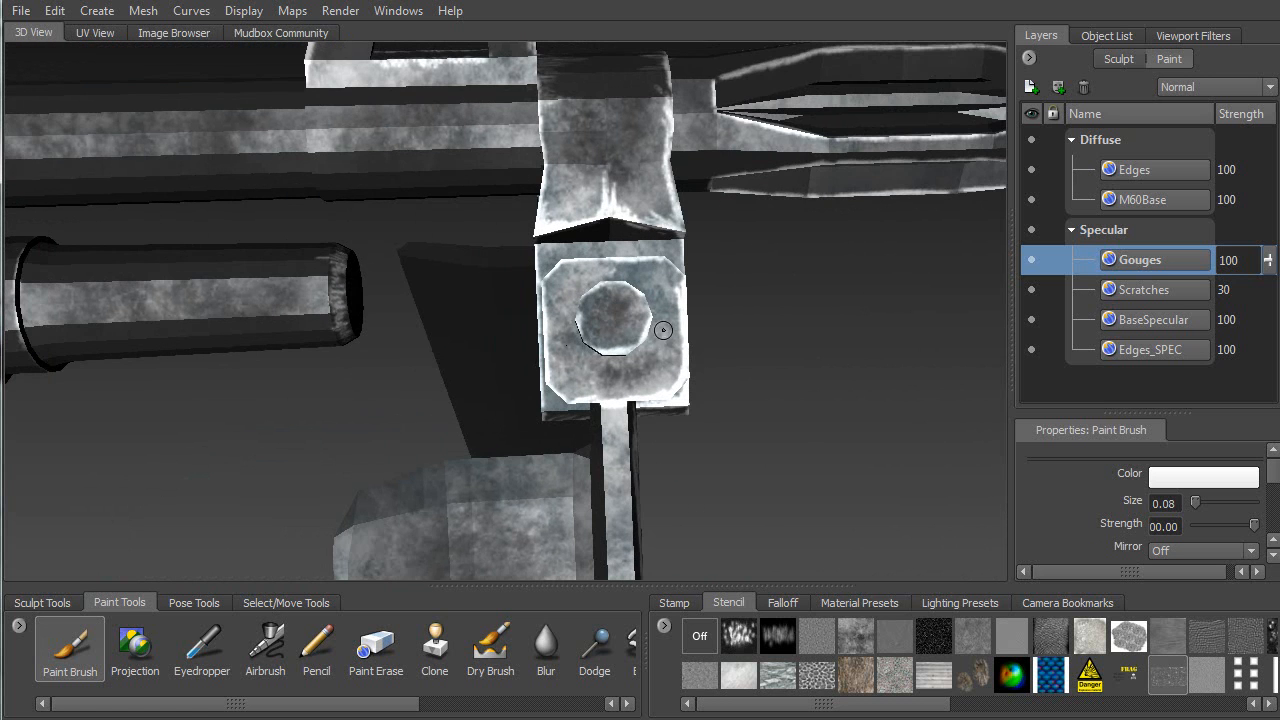
{"action": "left_click_drag", "start_coordinate": [647, 345], "coordinate": [580, 268], "text": "alt"}
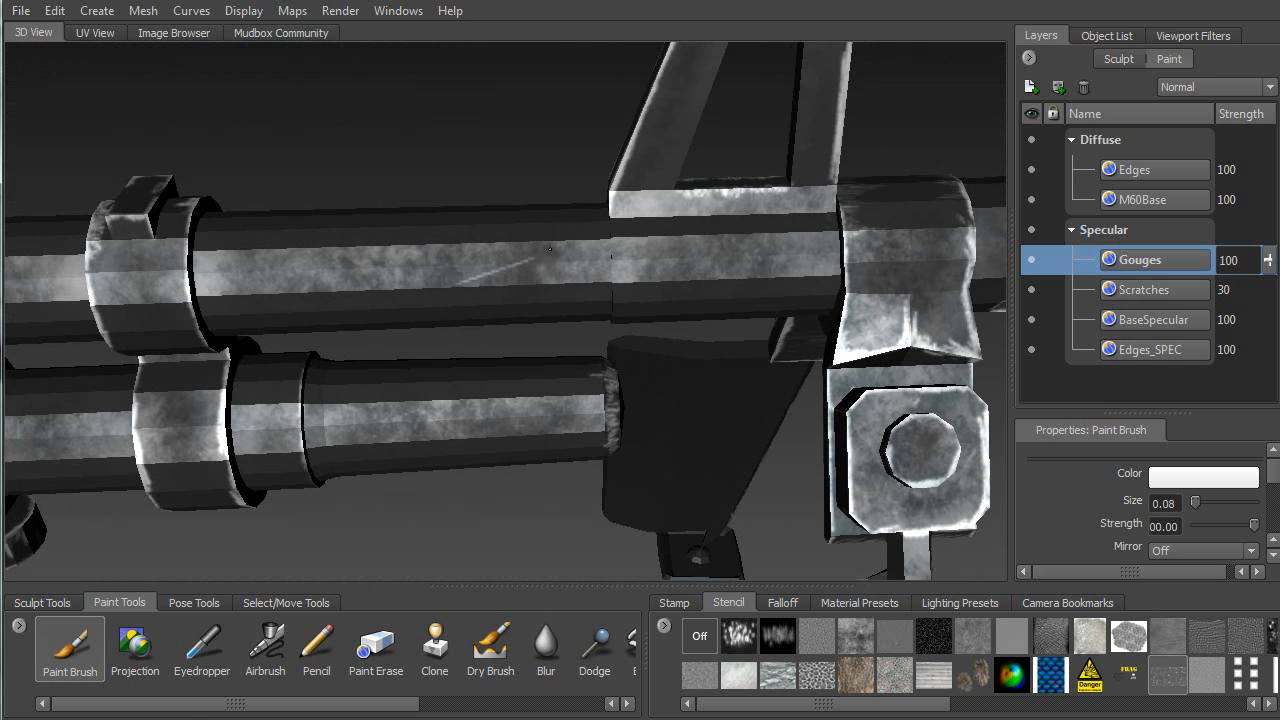
Paint short diagonal gouges across the barrel section between the handguard and the rear clamp
{"action": "right_click_drag", "start_coordinate": [517, 262], "coordinate": [679, 295], "text": "alt"}
{"action": "middle_click_drag", "start_coordinate": [680, 295], "coordinate": [734, 307], "text": "alt"}
{"action": "middle_click_drag", "start_coordinate": [497, 365], "coordinate": [750, 384], "text": "alt"}
{"action": "left_click_drag", "start_coordinate": [386, 378], "coordinate": [437, 415]}
{"action": "mouse_move", "coordinate": [536, 398]}
{"action": "left_mouse_down"}
{"action": "mouse_move", "coordinate": [555, 366]}
{"action": "mouse_move", "coordinate": [506, 425]}
{"action": "left_mouse_up"}
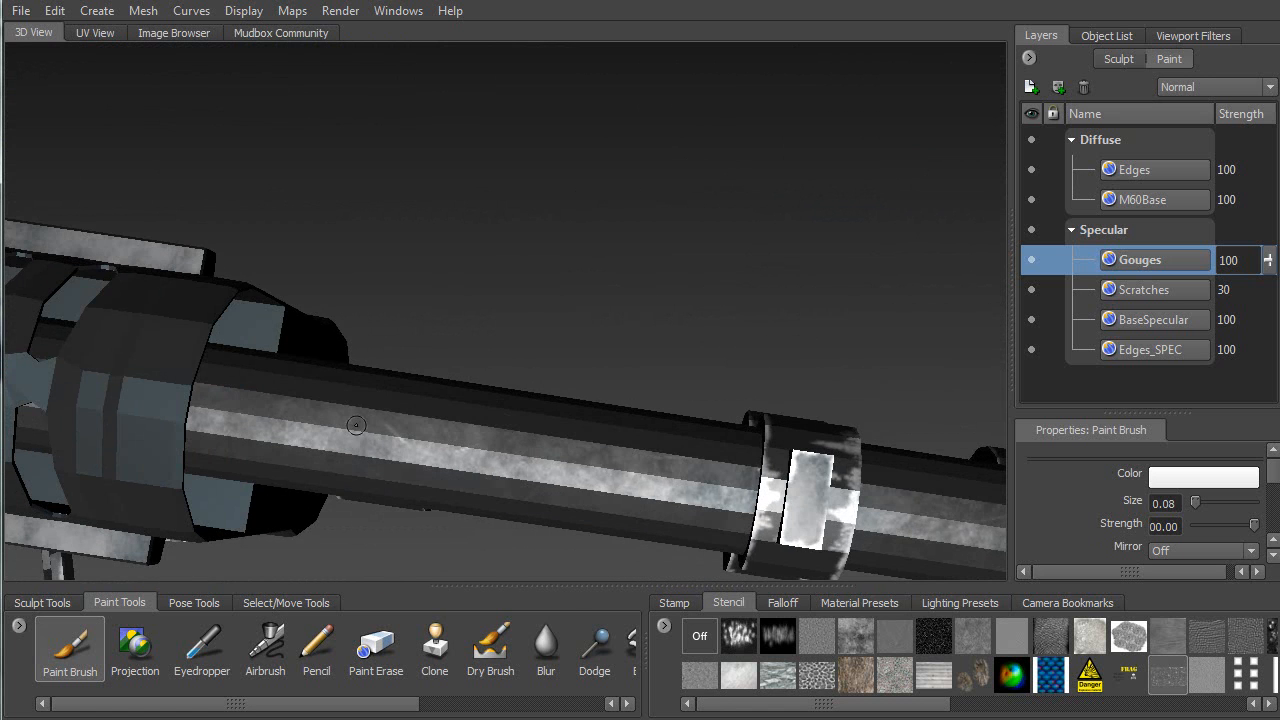
Set the brush size to 0.03 and paint thin gouges on the receiver side above the long slot and around the oval slot
{"action": "middle_click_drag", "start_coordinate": [555, 378], "coordinate": [655, 362], "text": "alt"}
{"action": "left_click_drag", "start_coordinate": [655, 362], "coordinate": [429, 259], "text": "alt"}
{"action": "middle_click_drag", "start_coordinate": [429, 259], "coordinate": [598, 240], "text": "alt"}
{"action": "mouse_move", "coordinate": [598, 240]}
{"action": "left_mouse_down", "text": "alt"}
{"action": "mouse_move", "coordinate": [600, 297]}
{"action": "mouse_move", "coordinate": [627, 313]}
{"action": "left_mouse_up", "text": "alt"}
{"action": "left_click_drag", "start_coordinate": [905, 289], "coordinate": [890, 298]}
{"action": "left_click_drag", "start_coordinate": [1195, 502], "coordinate": [1118, 511]}
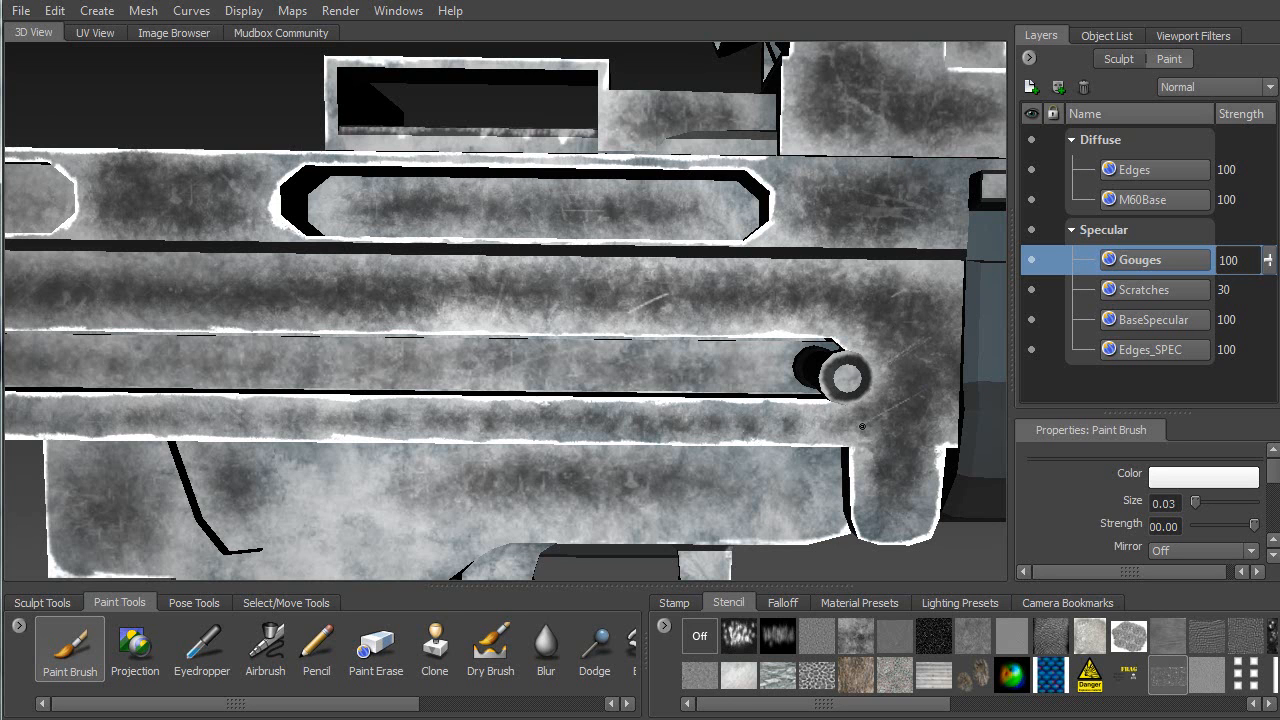
{"action": "left_click_drag", "start_coordinate": [404, 292], "coordinate": [367, 302]}
{"action": "middle_click_drag", "start_coordinate": [356, 243], "coordinate": [944, 238], "text": "alt"}
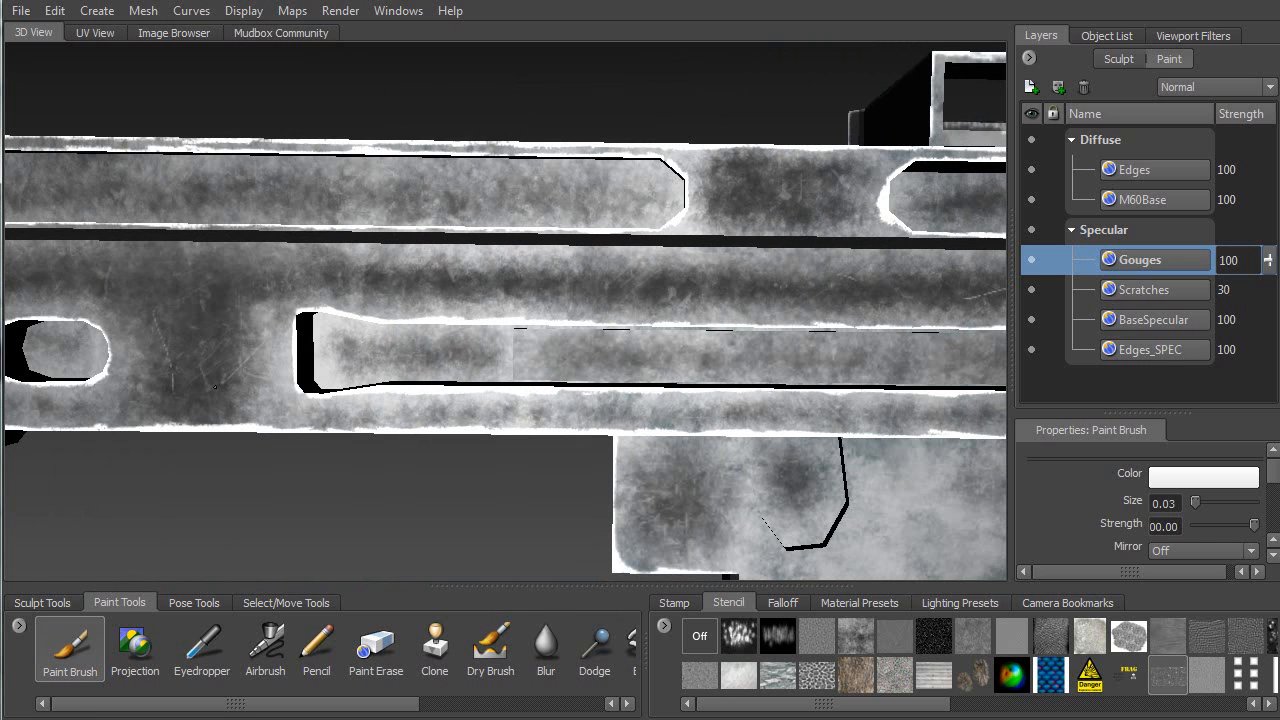
{"action": "middle_click_drag", "start_coordinate": [207, 243], "coordinate": [699, 234], "text": "alt"}
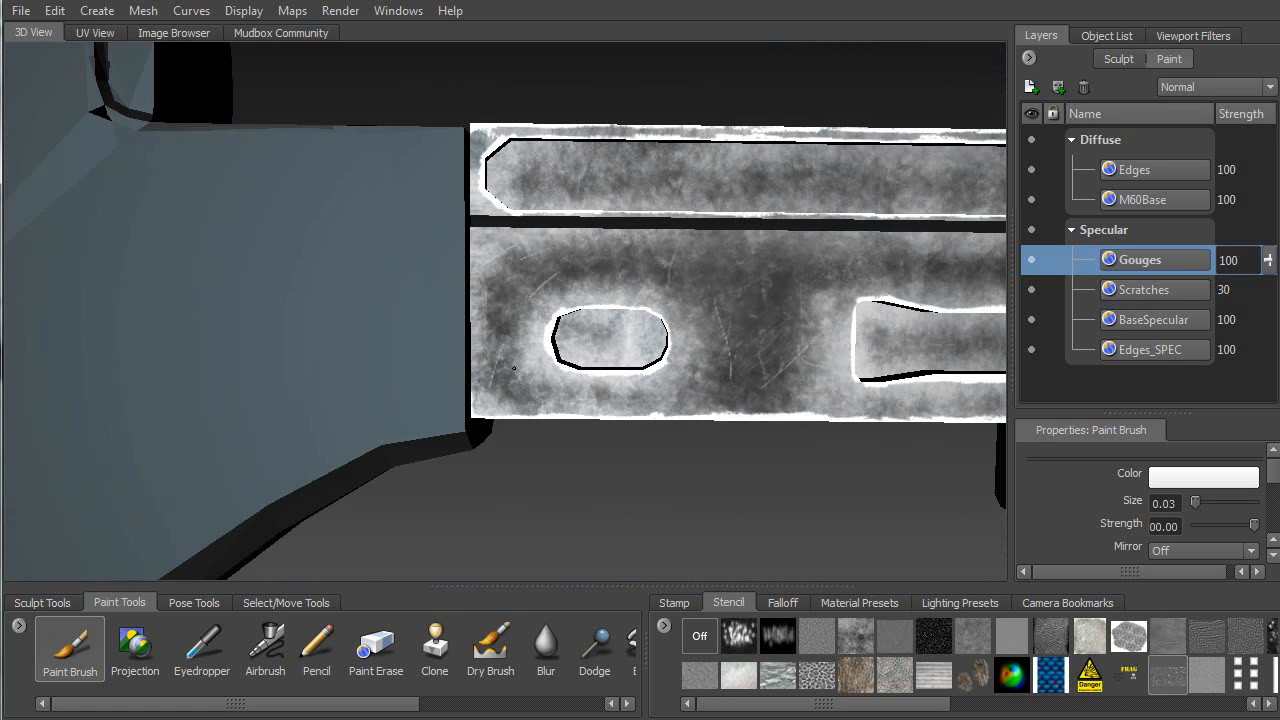
{"action": "right_click_drag", "start_coordinate": [552, 82], "coordinate": [591, 158], "text": "alt"}
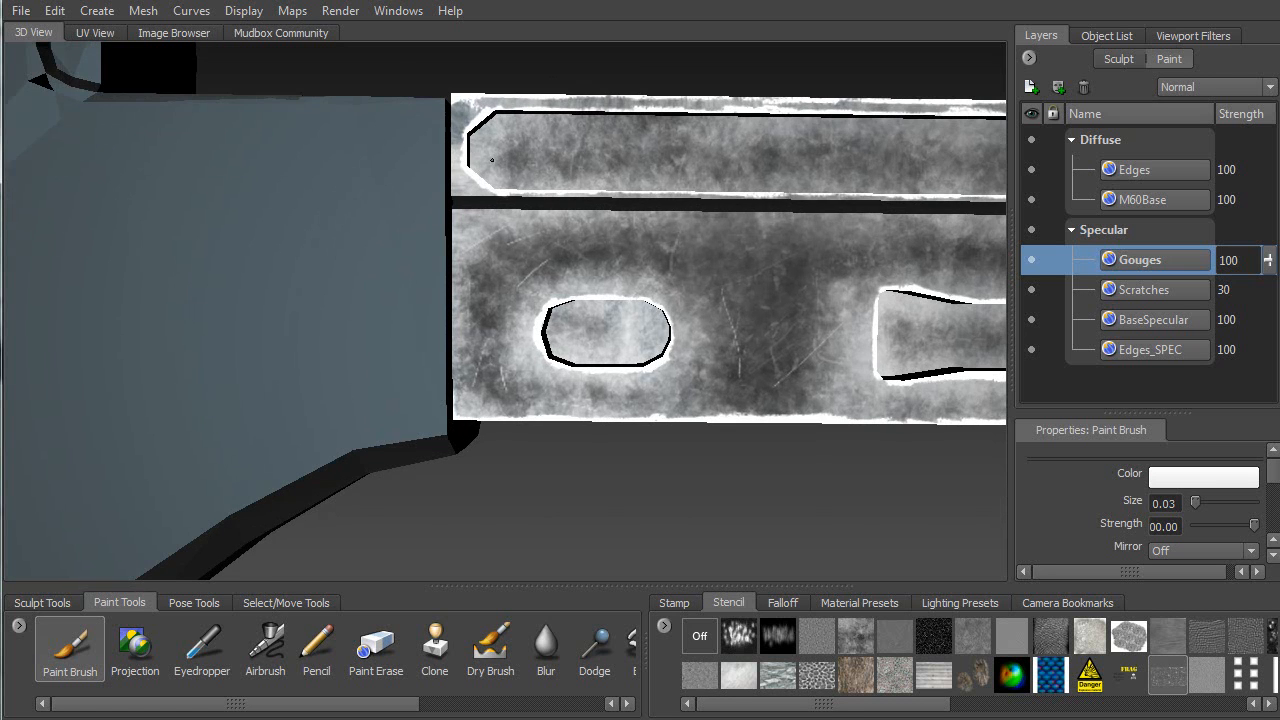
Paint short gouges along the long strips on top of the receiver in front of the stock
{"action": "mouse_move", "coordinate": [478, 79]}
{"action": "left_mouse_down", "text": "alt"}
{"action": "mouse_move", "coordinate": [440, 250]}
{"action": "mouse_move", "coordinate": [397, 311]}
{"action": "left_mouse_up", "text": "alt"}
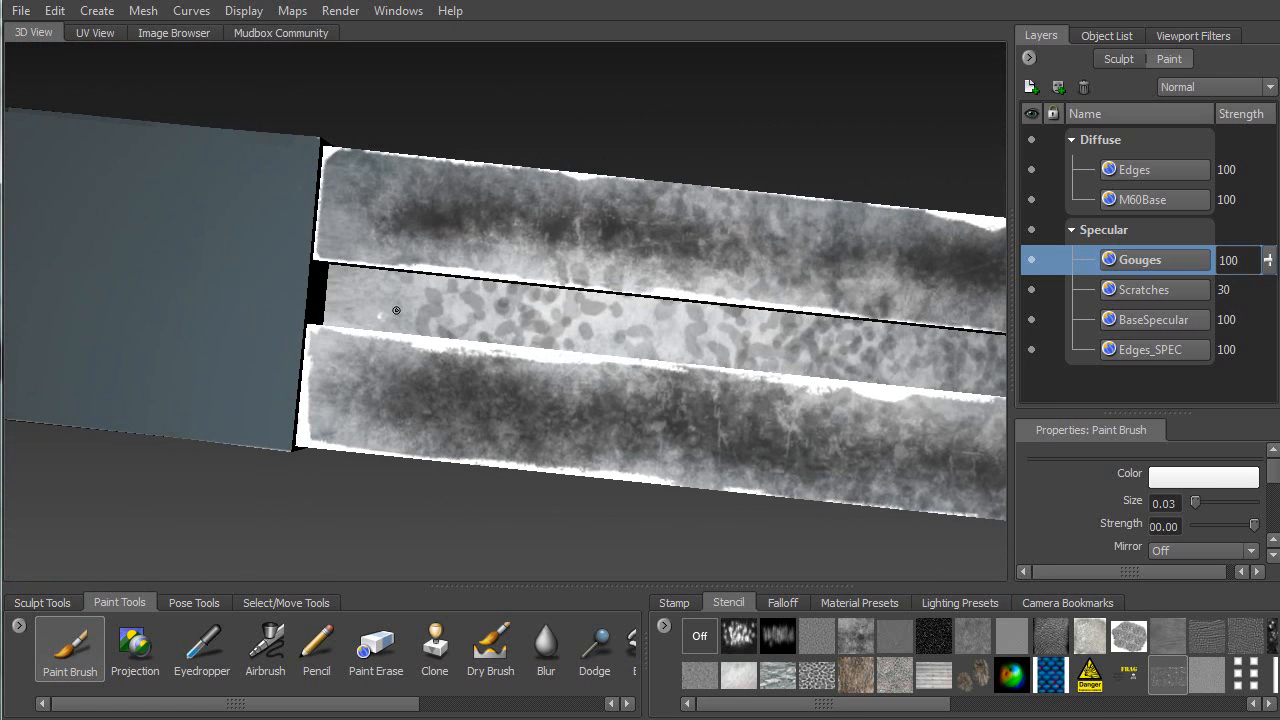
{"action": "left_click_drag", "start_coordinate": [408, 366], "coordinate": [369, 421]}
{"action": "left_click_drag", "start_coordinate": [334, 203], "coordinate": [371, 185]}
{"action": "left_click_drag", "start_coordinate": [625, 199], "coordinate": [654, 208]}
{"action": "middle_click_drag", "start_coordinate": [488, 178], "coordinate": [261, 171], "text": "alt"}
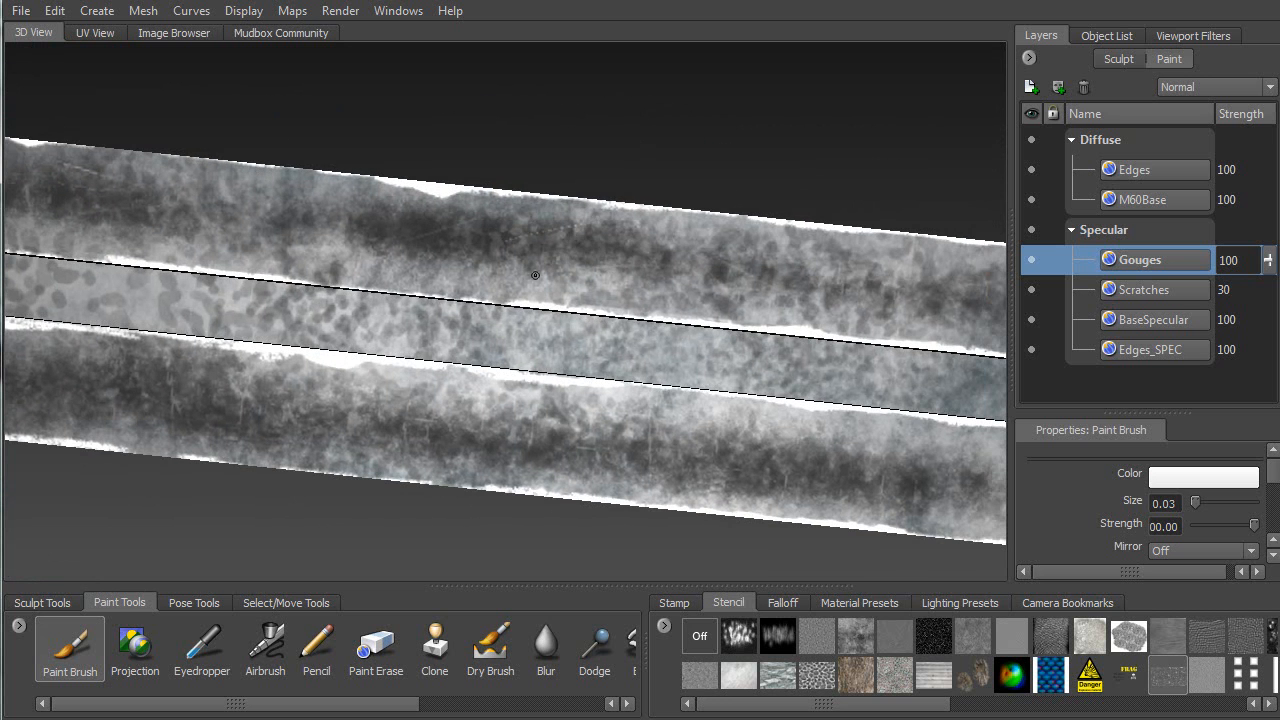
{"action": "left_click_drag", "start_coordinate": [459, 231], "coordinate": [427, 262]}
{"action": "middle_click_drag", "start_coordinate": [611, 253], "coordinate": [391, 175], "text": "alt"}
{"action": "mouse_move", "coordinate": [341, 170]}
{"action": "left_mouse_down"}
{"action": "mouse_move", "coordinate": [324, 183]}
{"action": "mouse_move", "coordinate": [378, 222]}
{"action": "left_mouse_up"}
Paint several short gouges across the wide streaked panel of the receiver's top cover
{"action": "mouse_move", "coordinate": [418, 178]}
{"action": "left_mouse_down", "text": "alt"}
{"action": "mouse_move", "coordinate": [366, 275]}
{"action": "mouse_move", "coordinate": [440, 200]}
{"action": "mouse_move", "coordinate": [677, 215]}
{"action": "mouse_move", "coordinate": [385, 285]}
{"action": "mouse_move", "coordinate": [205, 245]}
{"action": "mouse_move", "coordinate": [222, 275]}
{"action": "mouse_move", "coordinate": [324, 238]}
{"action": "left_mouse_up", "text": "alt"}
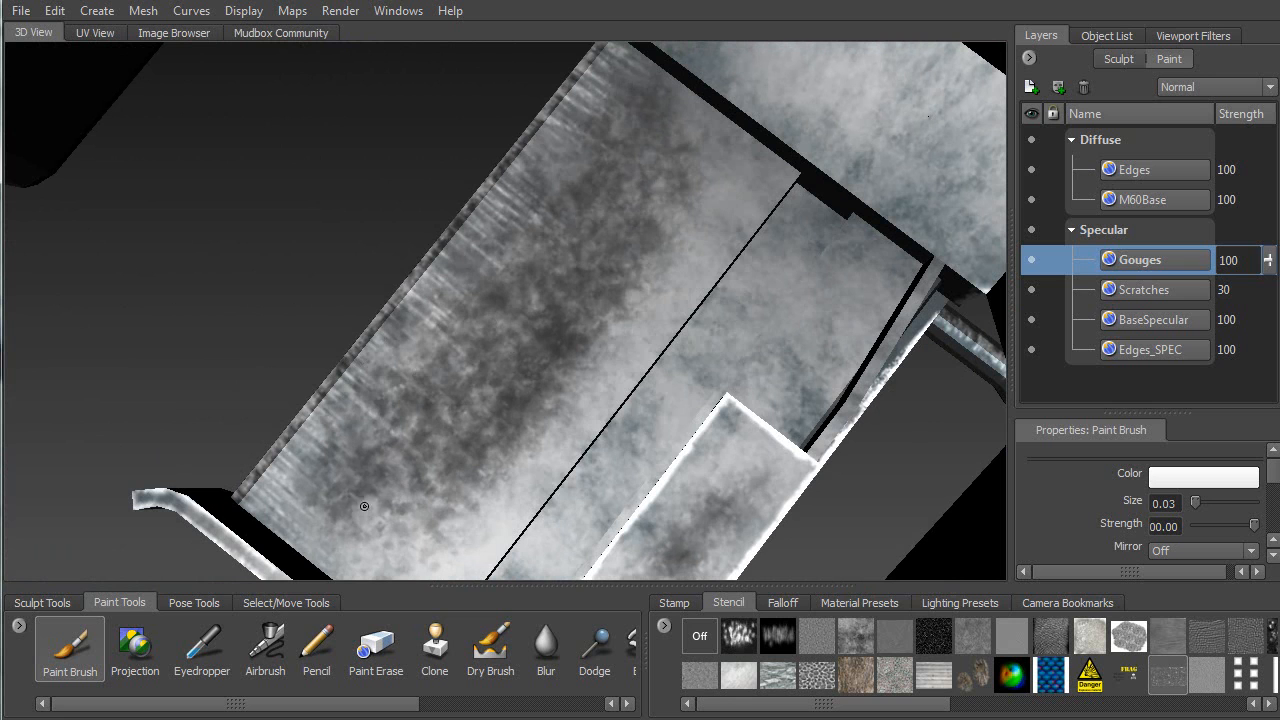
{"action": "left_click_drag", "start_coordinate": [391, 457], "coordinate": [373, 436]}
{"action": "left_click_drag", "start_coordinate": [531, 327], "coordinate": [494, 298]}
{"action": "mouse_move", "coordinate": [585, 238]}
{"action": "left_mouse_down"}
{"action": "mouse_move", "coordinate": [549, 211]}
{"action": "mouse_move", "coordinate": [590, 250]}
{"action": "mouse_move", "coordinate": [530, 310]}
{"action": "mouse_move", "coordinate": [420, 365]}
{"action": "left_mouse_up"}
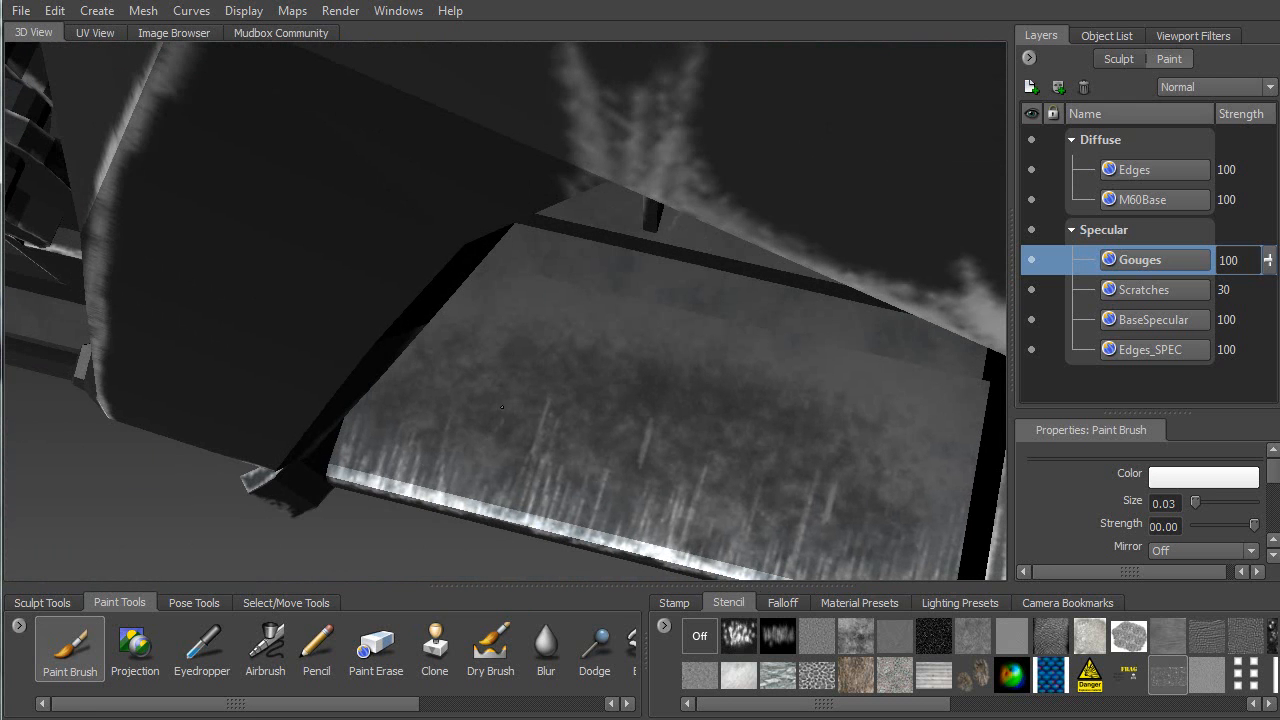
Paint short slanting gouges on the forward receiver side and on the raised block above it
{"action": "mouse_move", "coordinate": [433, 361]}
{"action": "left_mouse_down", "text": "alt"}
{"action": "mouse_move", "coordinate": [536, 321]}
{"action": "mouse_move", "coordinate": [410, 394]}
{"action": "mouse_move", "coordinate": [472, 358]}
{"action": "mouse_move", "coordinate": [526, 248]}
{"action": "mouse_move", "coordinate": [544, 251]}
{"action": "mouse_move", "coordinate": [346, 129]}
{"action": "mouse_move", "coordinate": [390, 238]}
{"action": "mouse_move", "coordinate": [390, 210]}
{"action": "mouse_move", "coordinate": [415, 179]}
{"action": "left_mouse_up", "text": "alt"}
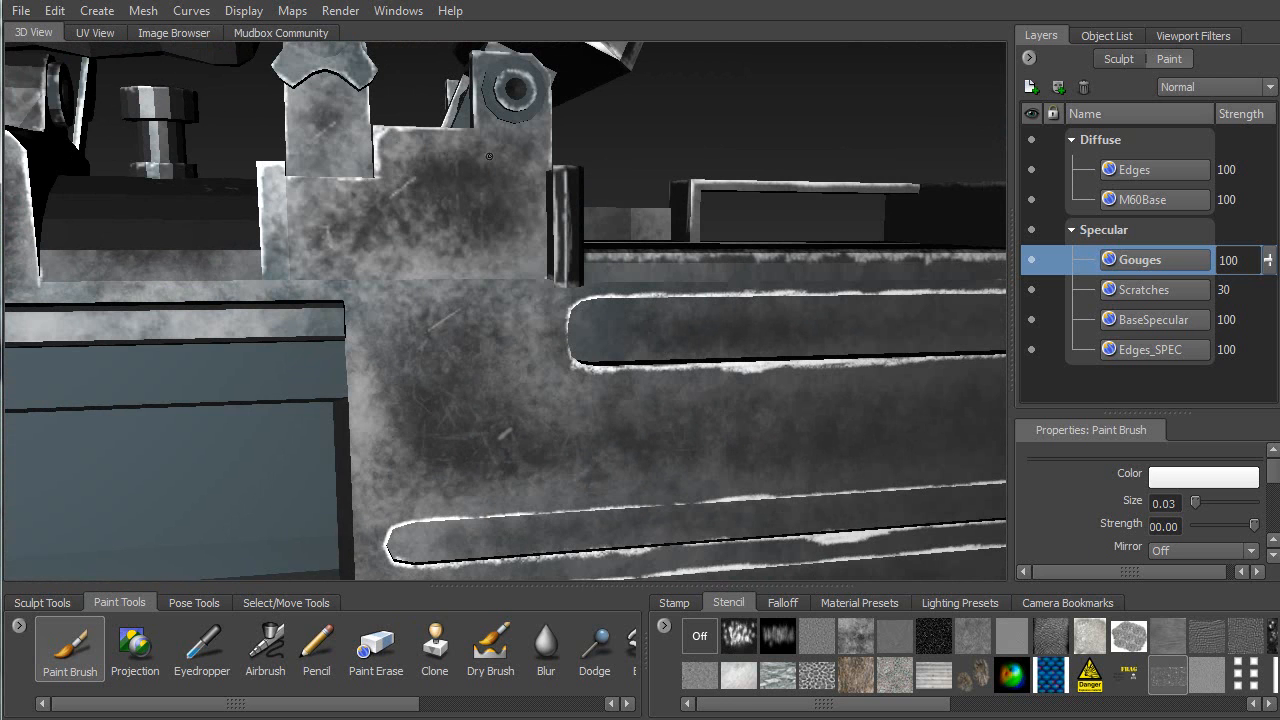
{"action": "middle_click_drag", "start_coordinate": [500, 234], "coordinate": [130, 192], "text": "alt"}
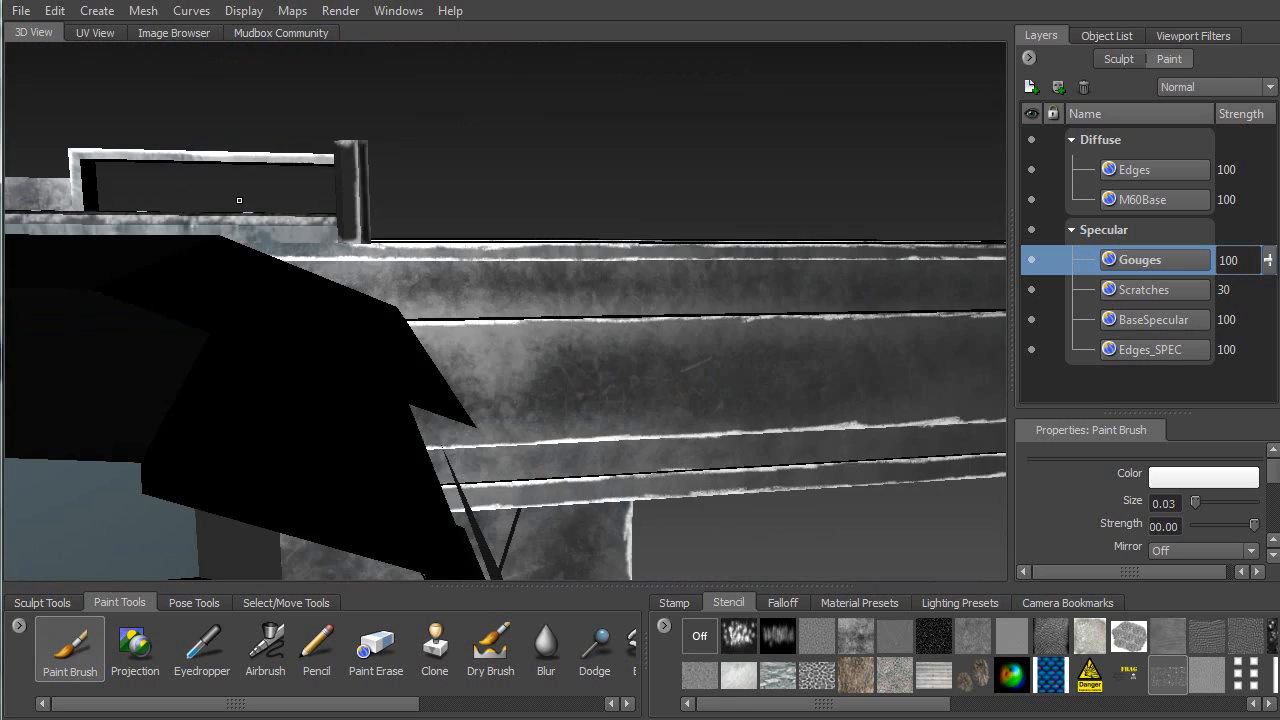
{"action": "middle_click_drag", "start_coordinate": [420, 208], "coordinate": [242, 196], "text": "alt"}
{"action": "left_click_drag", "start_coordinate": [570, 266], "coordinate": [535, 267], "text": "alt"}
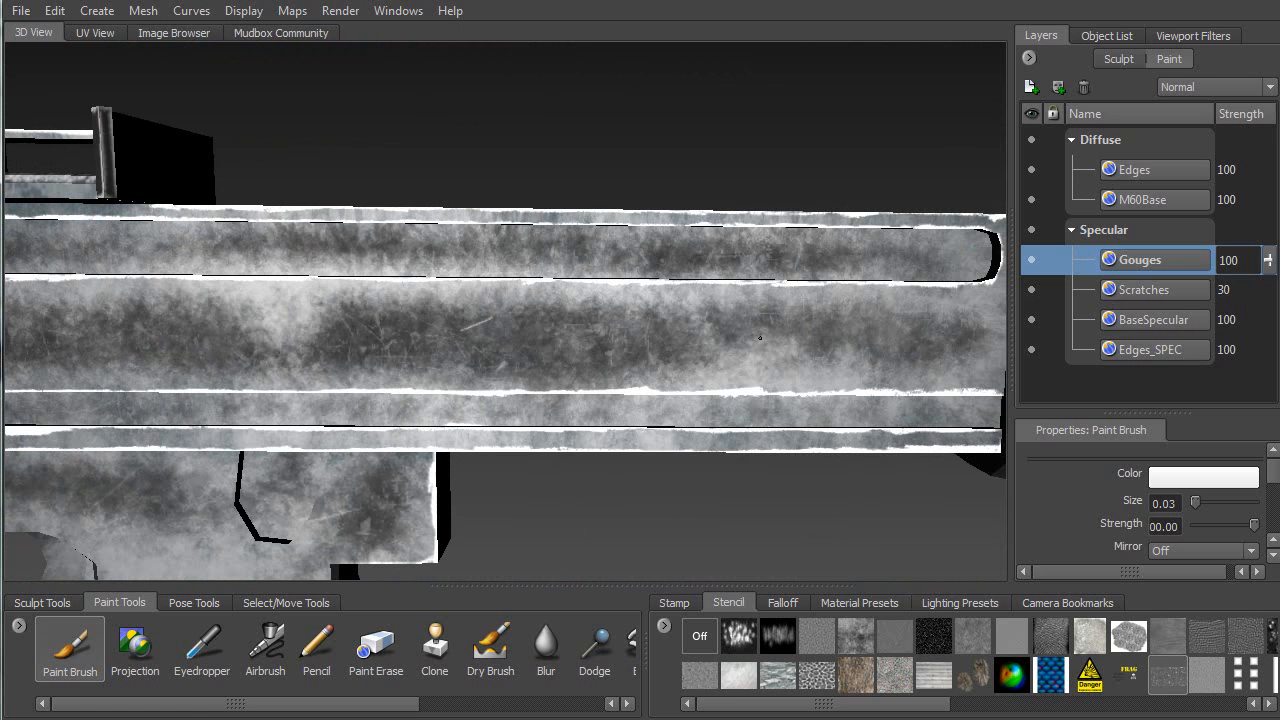
{"action": "middle_click_drag", "start_coordinate": [741, 335], "coordinate": [671, 350], "text": "alt"}
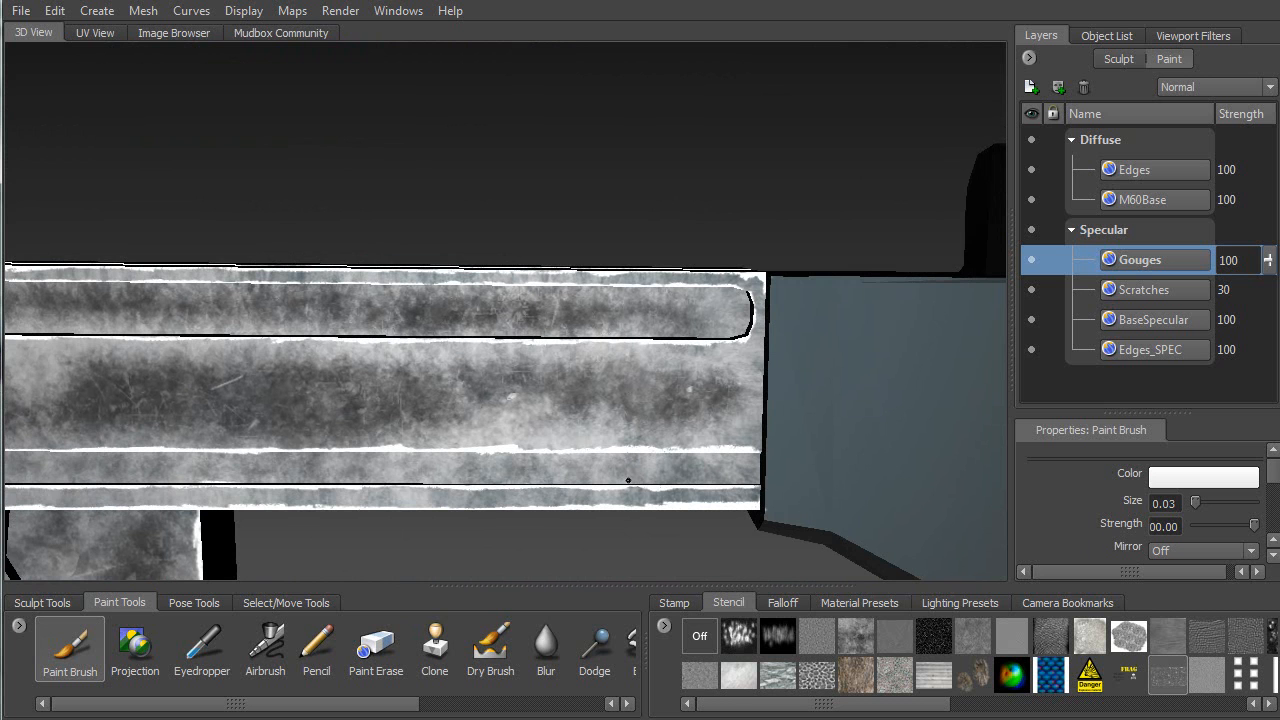
{"action": "middle_click_drag", "start_coordinate": [192, 565], "coordinate": [592, 377], "text": "alt"}
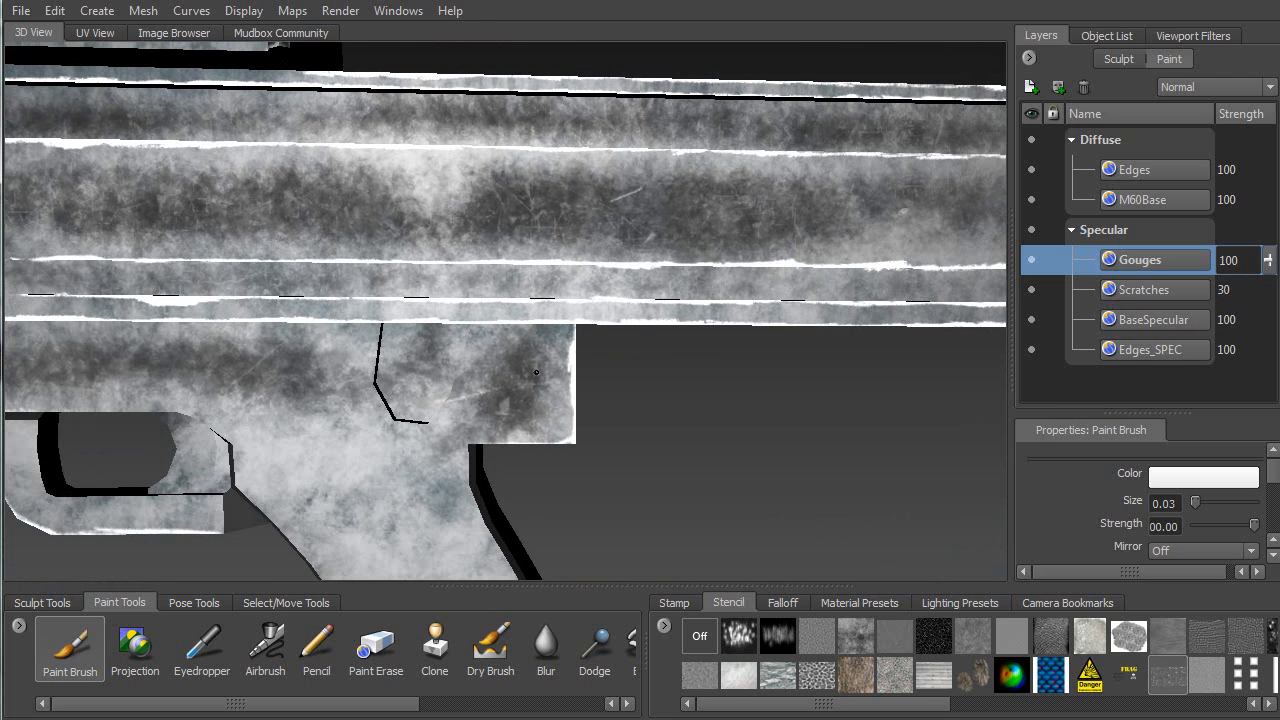
{"action": "mouse_move", "coordinate": [409, 354]}
{"action": "left_mouse_down", "text": "alt"}
{"action": "mouse_move", "coordinate": [590, 345]}
{"action": "mouse_move", "coordinate": [505, 351]}
{"action": "left_mouse_up", "text": "alt"}
Paint thin crossing gouges on the flat bracket plate that sticks out beside the receiver above the trigger guard
{"action": "mouse_move", "coordinate": [240, 389]}
{"action": "left_mouse_down", "text": "alt"}
{"action": "mouse_move", "coordinate": [599, 319]}
{"action": "mouse_move", "coordinate": [608, 369]}
{"action": "mouse_move", "coordinate": [648, 255]}
{"action": "left_mouse_up", "text": "alt"}
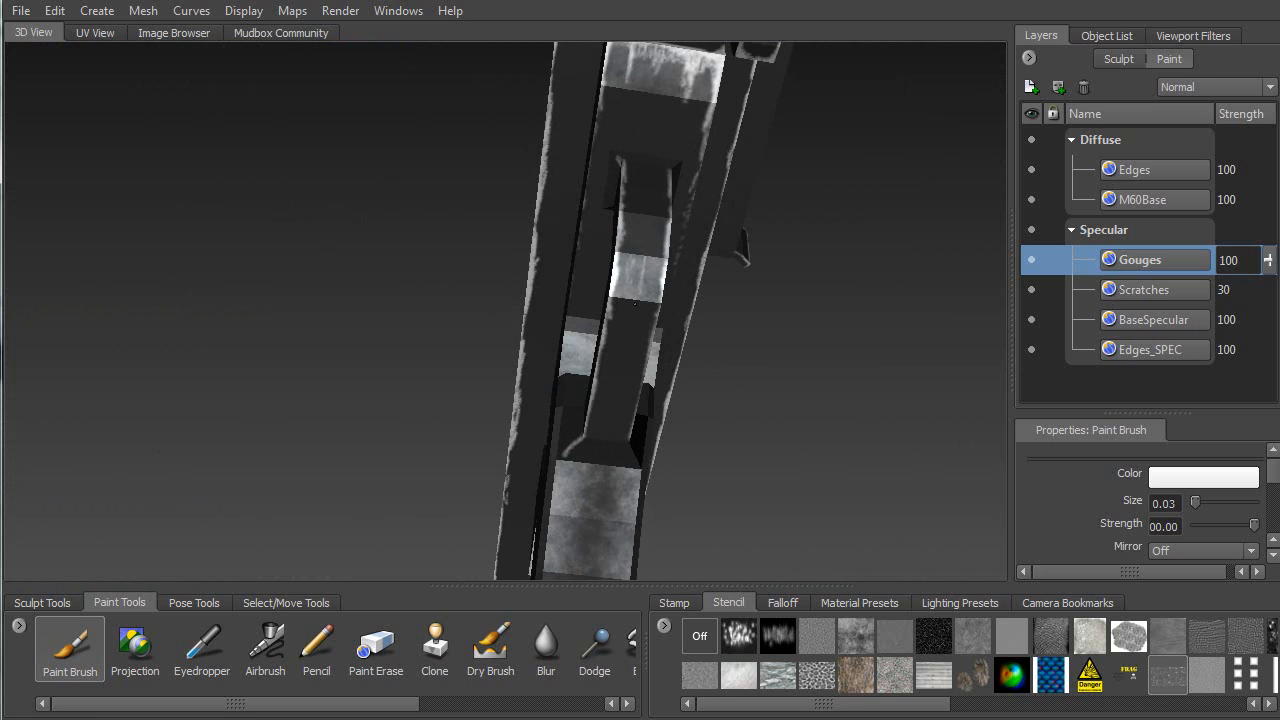
{"action": "left_click_drag", "start_coordinate": [633, 285], "coordinate": [618, 220], "text": "alt"}
{"action": "left_click_drag", "start_coordinate": [642, 272], "coordinate": [649, 165], "text": "alt"}
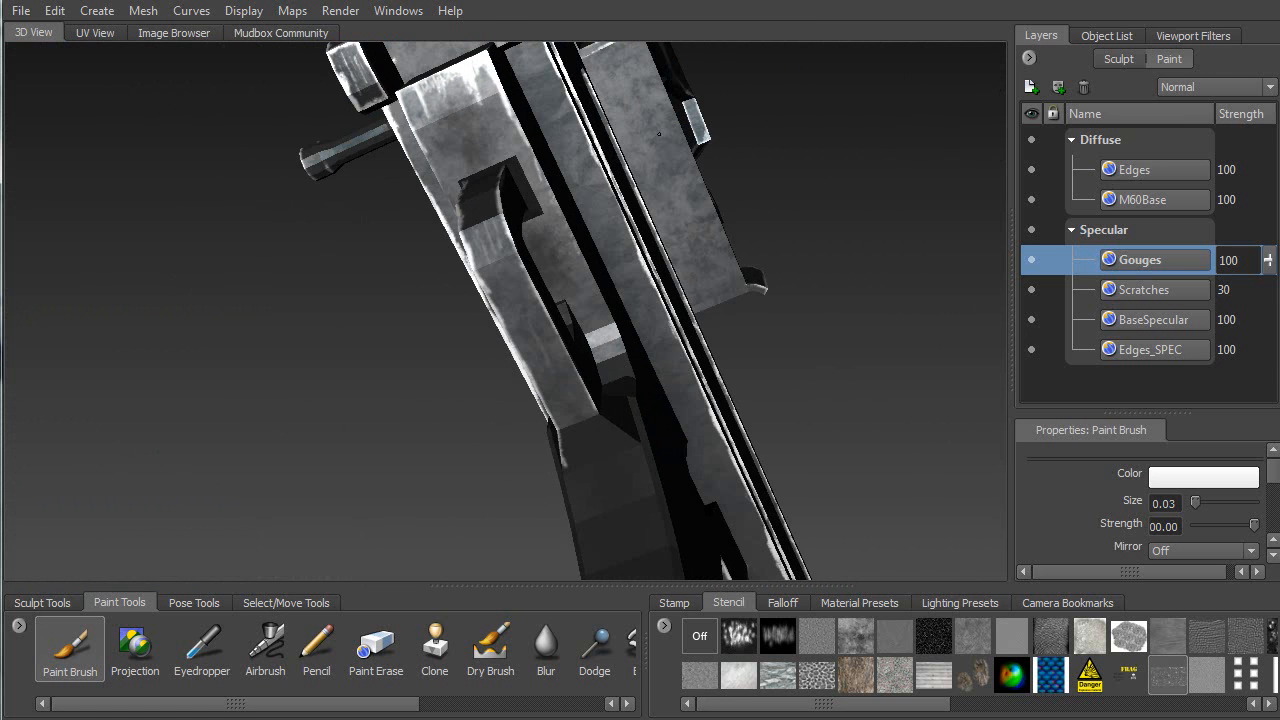
{"action": "left_click_drag", "start_coordinate": [680, 213], "coordinate": [521, 209], "text": "alt"}
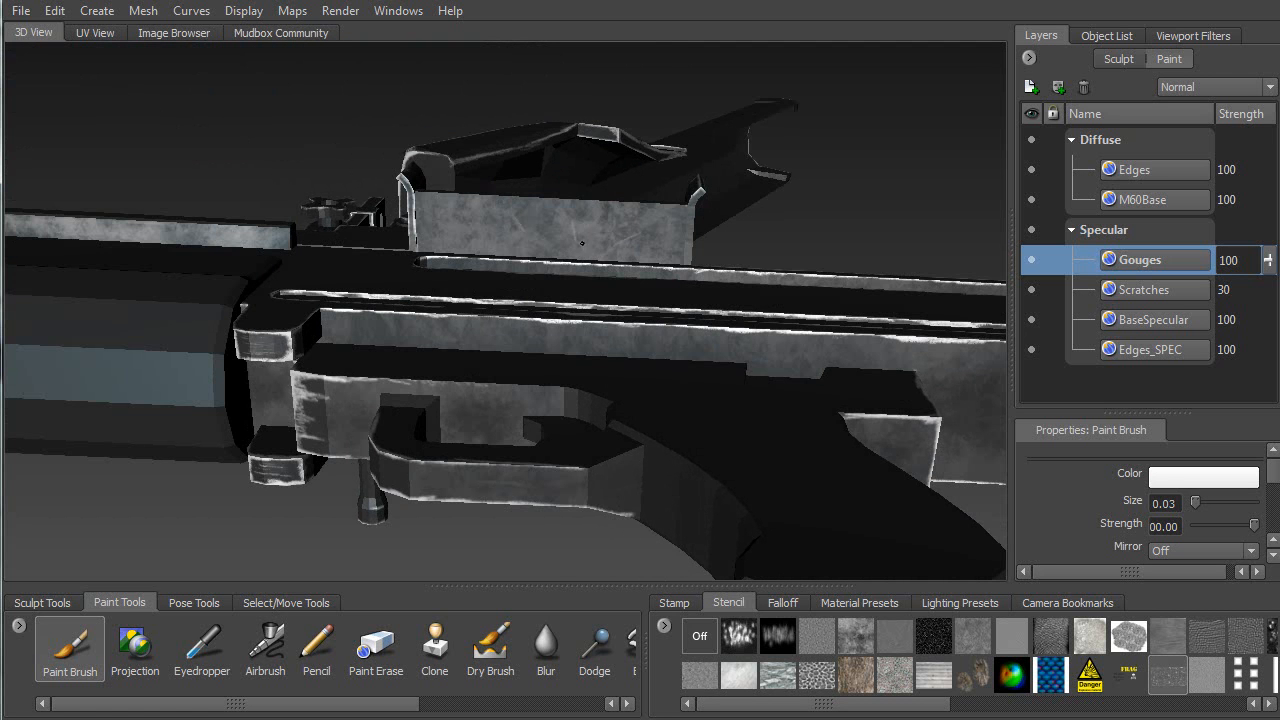
{"action": "left_click_drag", "start_coordinate": [463, 238], "coordinate": [651, 370], "text": "alt"}
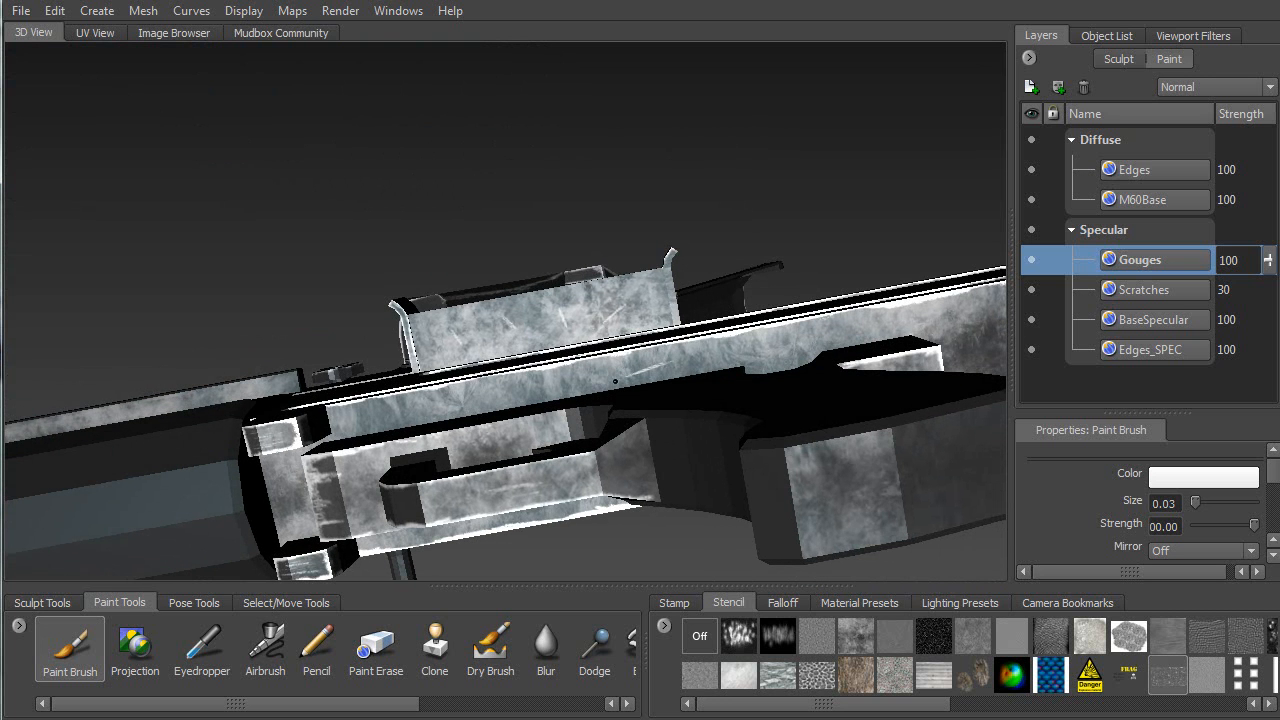
Paint short diagonal gouges on the underside of the receiver between the grip and the stock
{"action": "left_click_drag", "start_coordinate": [479, 405], "coordinate": [599, 362], "text": "alt"}
{"action": "left_click_drag", "start_coordinate": [605, 381], "coordinate": [596, 396]}
{"action": "mouse_move", "coordinate": [805, 245]}
{"action": "left_mouse_down", "text": "alt"}
{"action": "mouse_move", "coordinate": [845, 300]}
{"action": "mouse_move", "coordinate": [821, 205]}
{"action": "left_mouse_up", "text": "alt"}
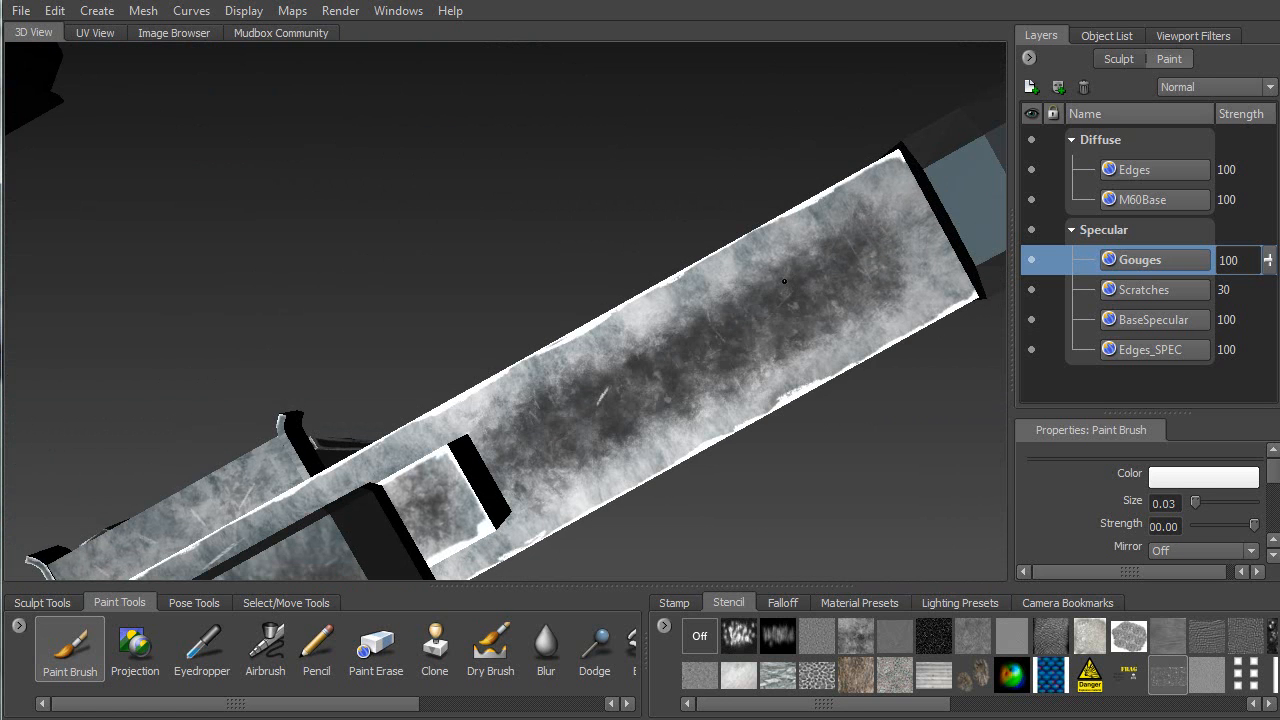
{"action": "left_click_drag", "start_coordinate": [782, 281], "coordinate": [809, 256]}
{"action": "mouse_move", "coordinate": [609, 440]}
{"action": "left_mouse_down"}
{"action": "mouse_move", "coordinate": [596, 453]}
{"action": "mouse_move", "coordinate": [642, 426]}
{"action": "left_mouse_up"}
Paint groups of slanting gouges and a row of short nicks on the receiver side above and behind the grip
{"action": "mouse_move", "coordinate": [870, 313]}
{"action": "left_mouse_down", "text": "alt"}
{"action": "mouse_move", "coordinate": [864, 258]}
{"action": "mouse_move", "coordinate": [840, 273]}
{"action": "left_mouse_up", "text": "alt"}
{"action": "mouse_move", "coordinate": [668, 246]}
{"action": "left_mouse_down"}
{"action": "mouse_move", "coordinate": [651, 262]}
{"action": "mouse_move", "coordinate": [717, 232]}
{"action": "mouse_move", "coordinate": [626, 257]}
{"action": "mouse_move", "coordinate": [530, 320]}
{"action": "mouse_move", "coordinate": [430, 262]}
{"action": "mouse_move", "coordinate": [423, 243]}
{"action": "left_mouse_up"}
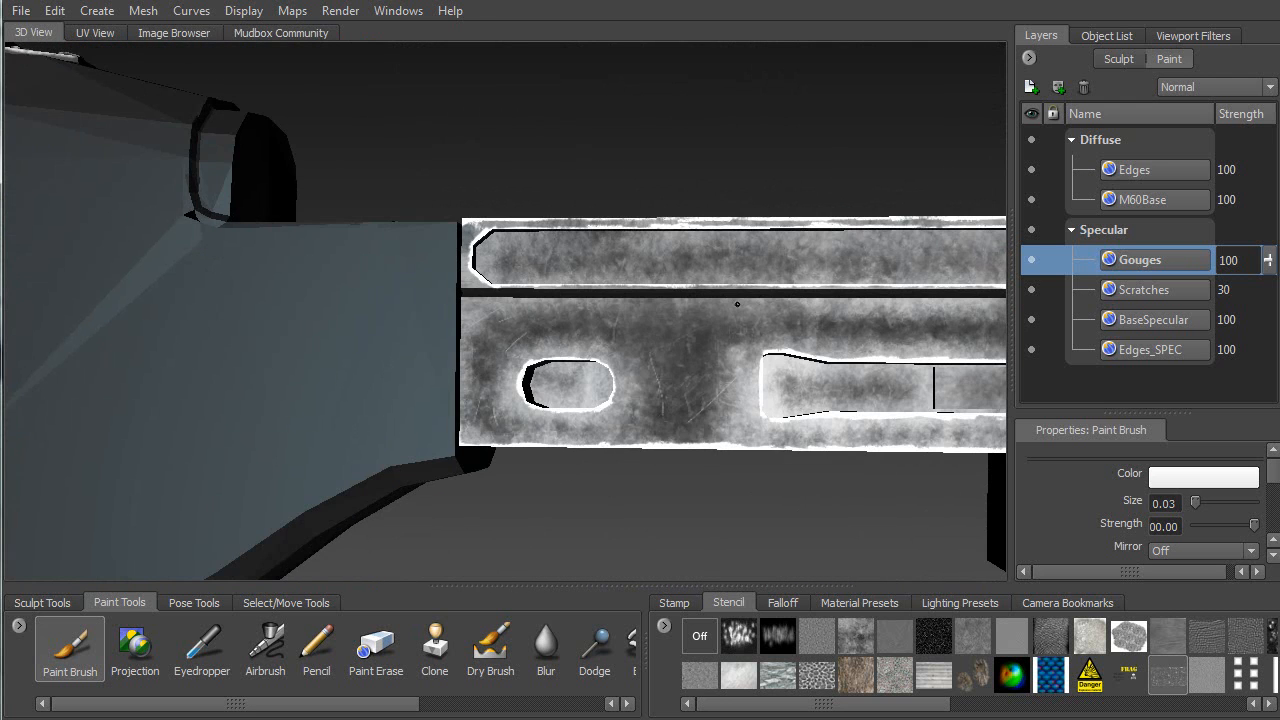
{"action": "left_click_drag", "start_coordinate": [440, 300], "coordinate": [678, 294], "text": "alt"}
{"action": "middle_click_drag", "start_coordinate": [678, 294], "coordinate": [775, 272], "text": "alt"}
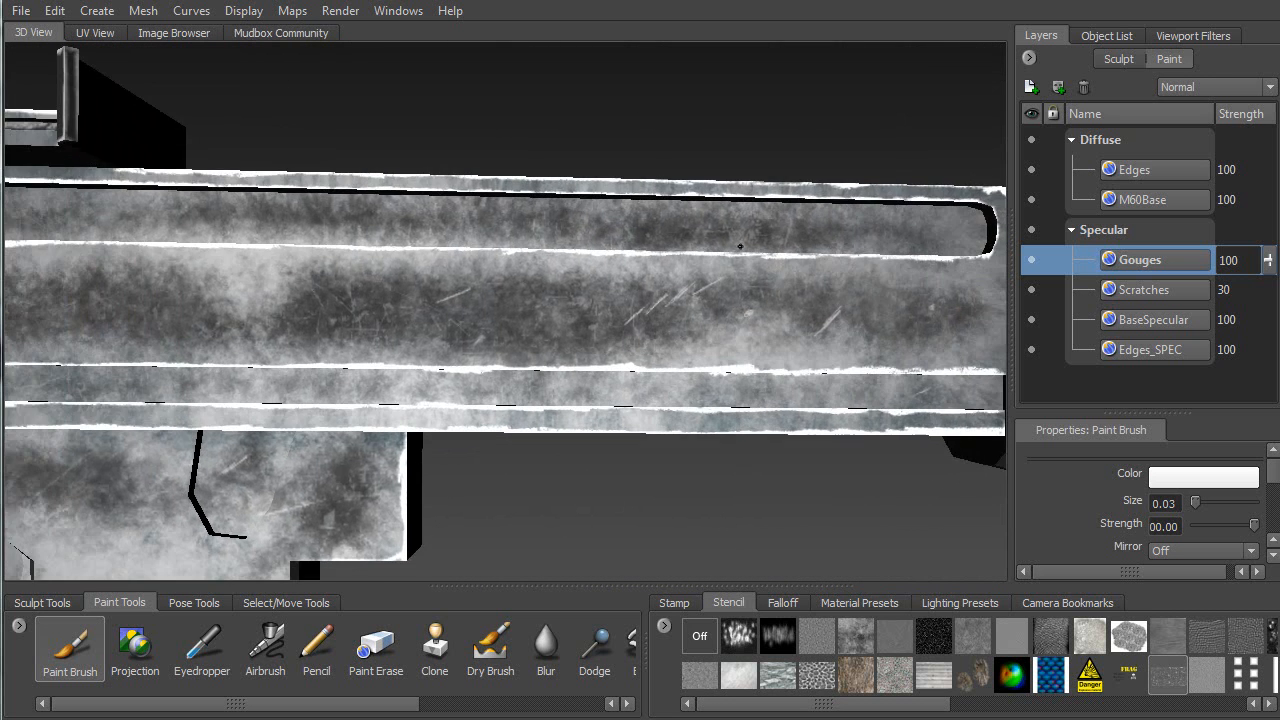
{"action": "right_click_drag", "start_coordinate": [775, 272], "coordinate": [565, 406], "text": "alt"}
{"action": "middle_click_drag", "start_coordinate": [565, 406], "coordinate": [708, 446], "text": "alt"}
{"action": "left_click_drag", "start_coordinate": [528, 280], "coordinate": [552, 266], "text": "alt"}
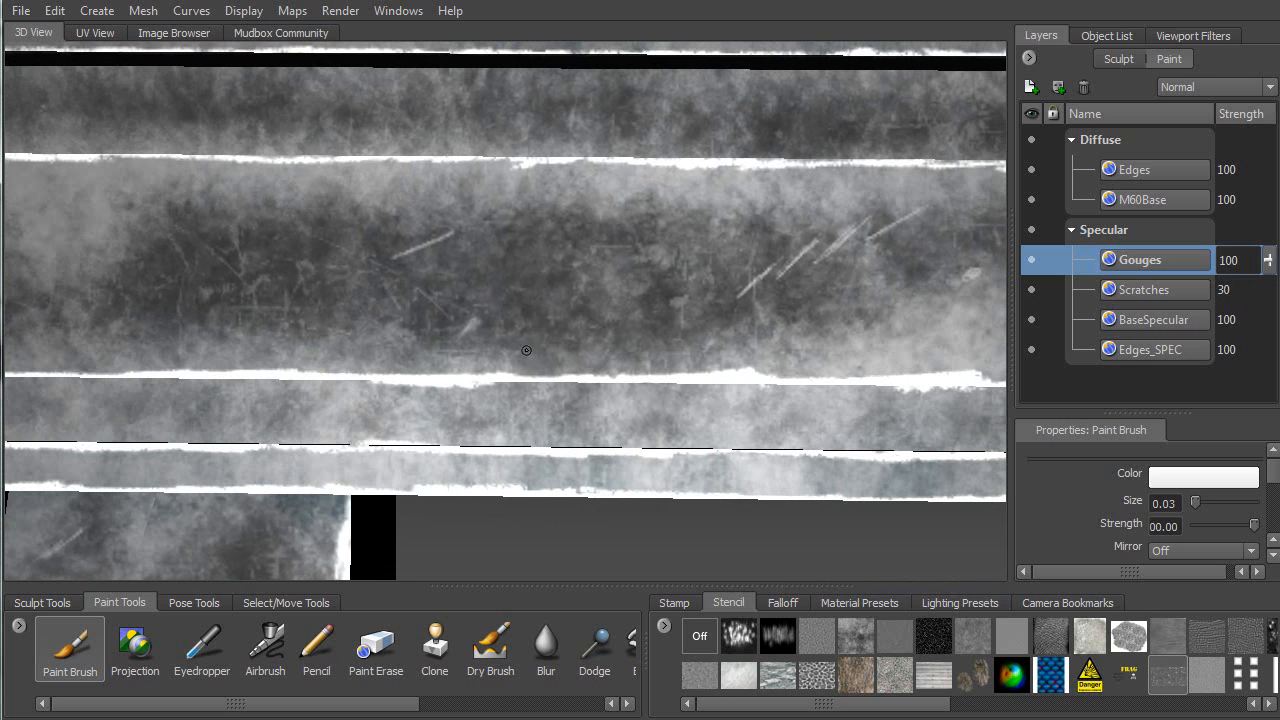
{"action": "mouse_move", "coordinate": [518, 333]}
{"action": "left_mouse_down"}
{"action": "mouse_move", "coordinate": [516, 349]}
{"action": "mouse_move", "coordinate": [568, 334]}
{"action": "mouse_move", "coordinate": [597, 346]}
{"action": "left_mouse_up"}
Paint many short parallel gouges across the bottom face of the pistol grip
{"action": "right_click_drag", "start_coordinate": [502, 411], "coordinate": [463, 240], "text": "alt"}
{"action": "middle_click_drag", "start_coordinate": [463, 240], "coordinate": [549, 294], "text": "alt"}
{"action": "left_click_drag", "start_coordinate": [528, 427], "coordinate": [405, 349], "text": "alt"}
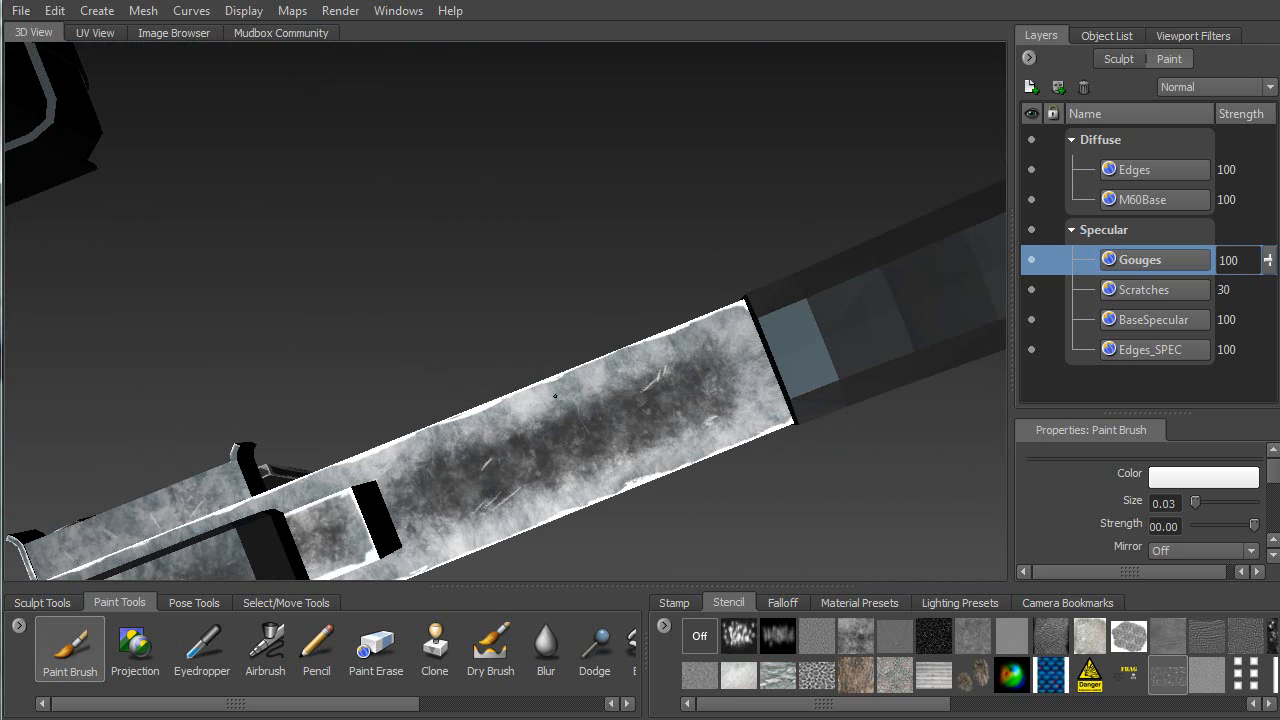
{"action": "left_click_drag", "start_coordinate": [553, 398], "coordinate": [545, 420], "text": "alt"}
{"action": "middle_click_drag", "start_coordinate": [545, 420], "coordinate": [775, 285], "text": "alt"}
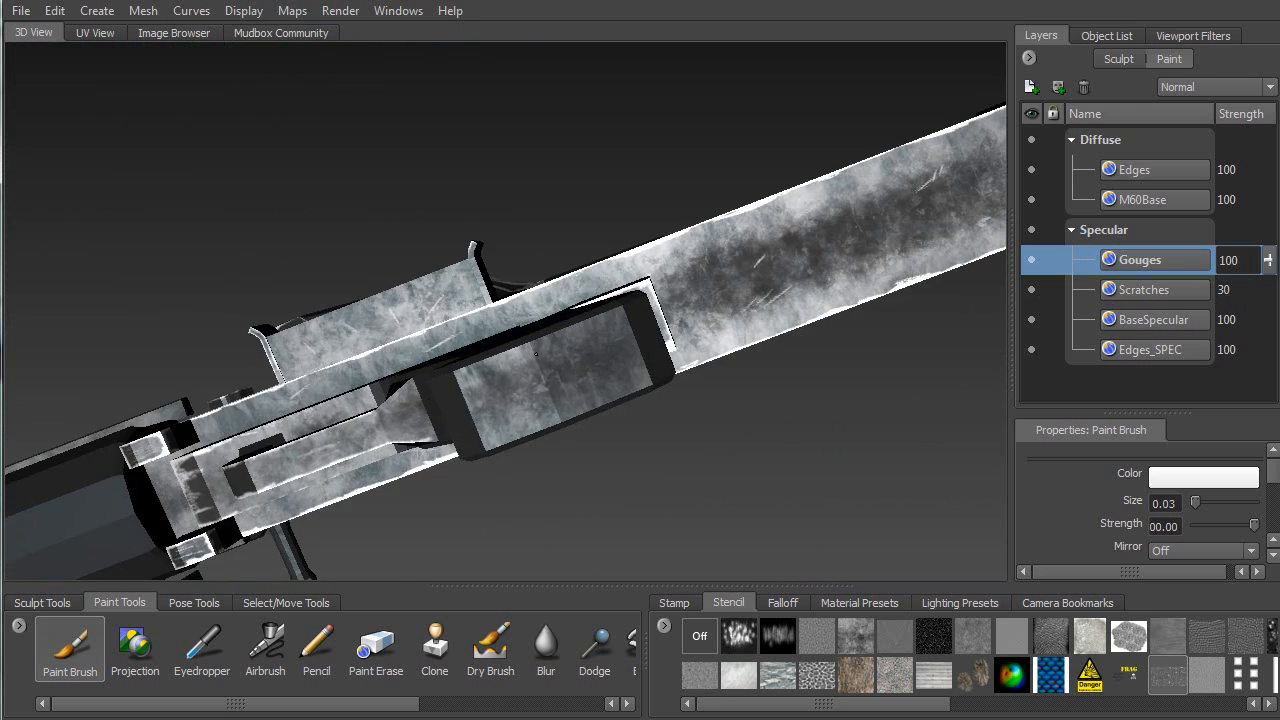
{"action": "left_click_drag", "start_coordinate": [775, 285], "coordinate": [850, 295], "text": "alt"}
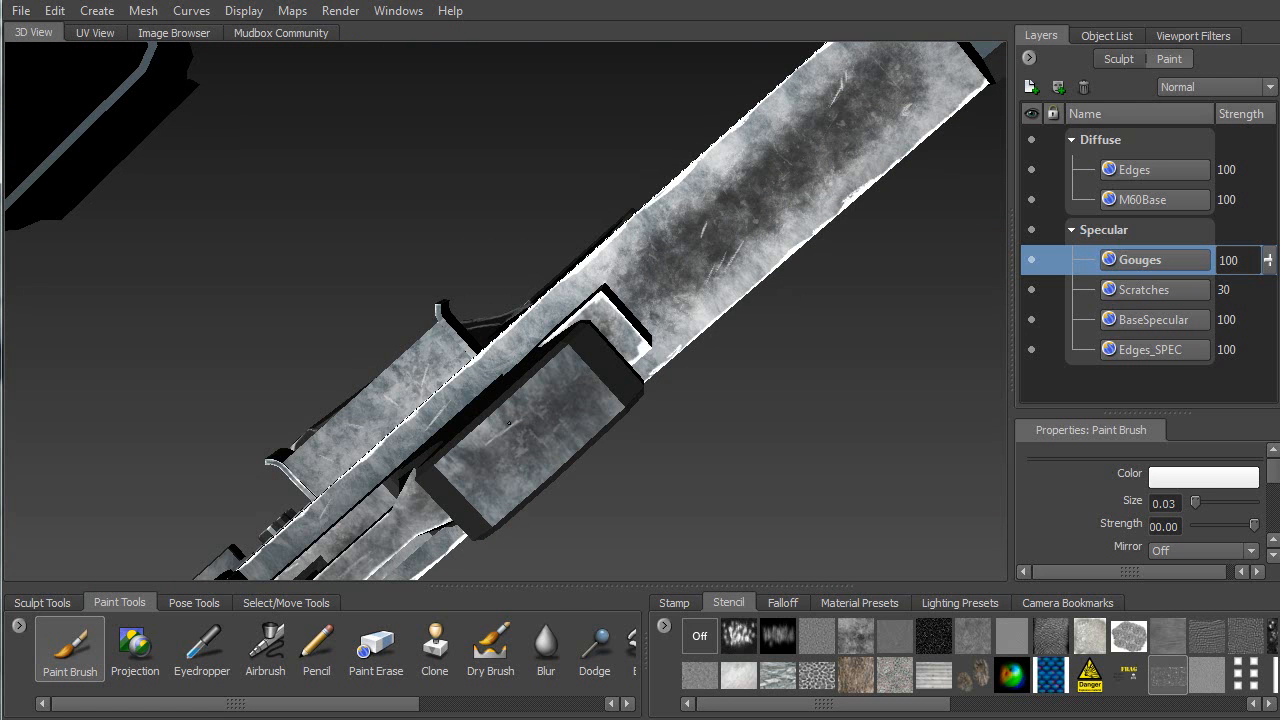
{"action": "left_click_drag", "start_coordinate": [567, 425], "coordinate": [549, 446]}
{"action": "mouse_move", "coordinate": [578, 380]}
{"action": "left_mouse_down"}
{"action": "mouse_move", "coordinate": [550, 400]}
{"action": "mouse_move", "coordinate": [543, 383]}
{"action": "mouse_move", "coordinate": [531, 388]}
{"action": "left_mouse_up"}
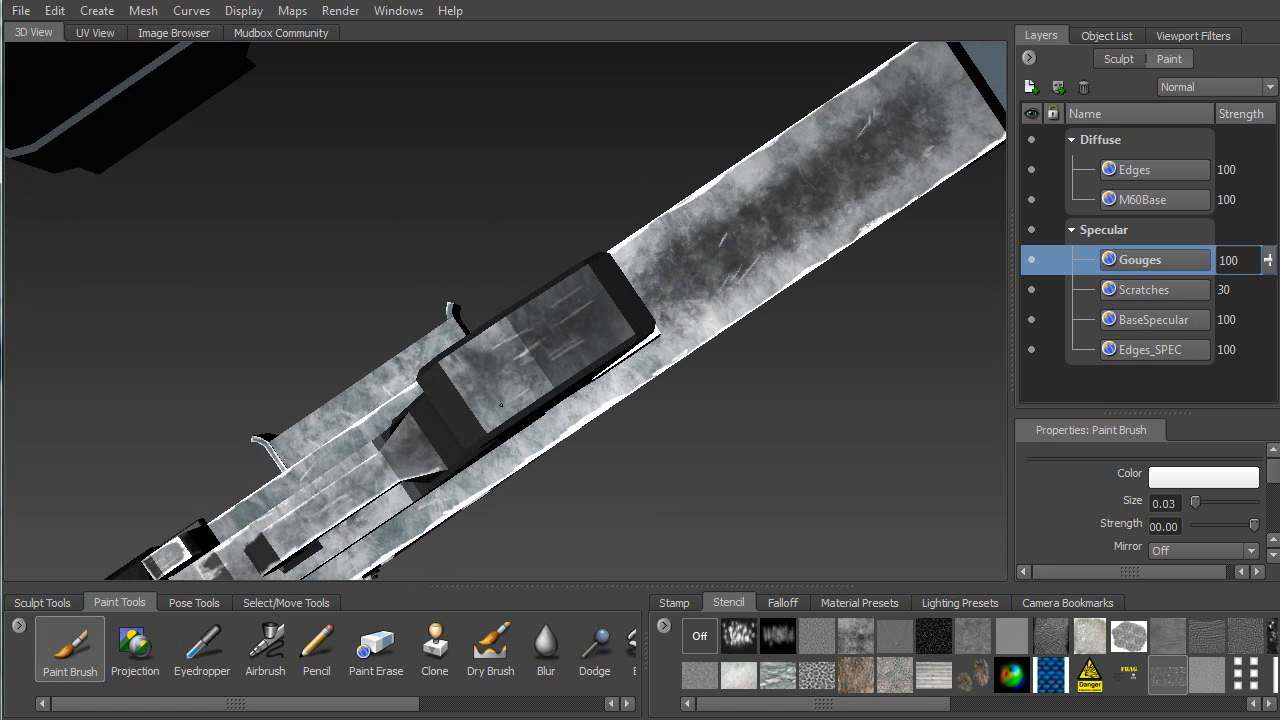
{"action": "mouse_move", "coordinate": [470, 374]}
{"action": "left_mouse_down"}
{"action": "mouse_move", "coordinate": [512, 357]}
{"action": "mouse_move", "coordinate": [563, 307]}
{"action": "mouse_move", "coordinate": [553, 365]}
{"action": "left_mouse_up"}
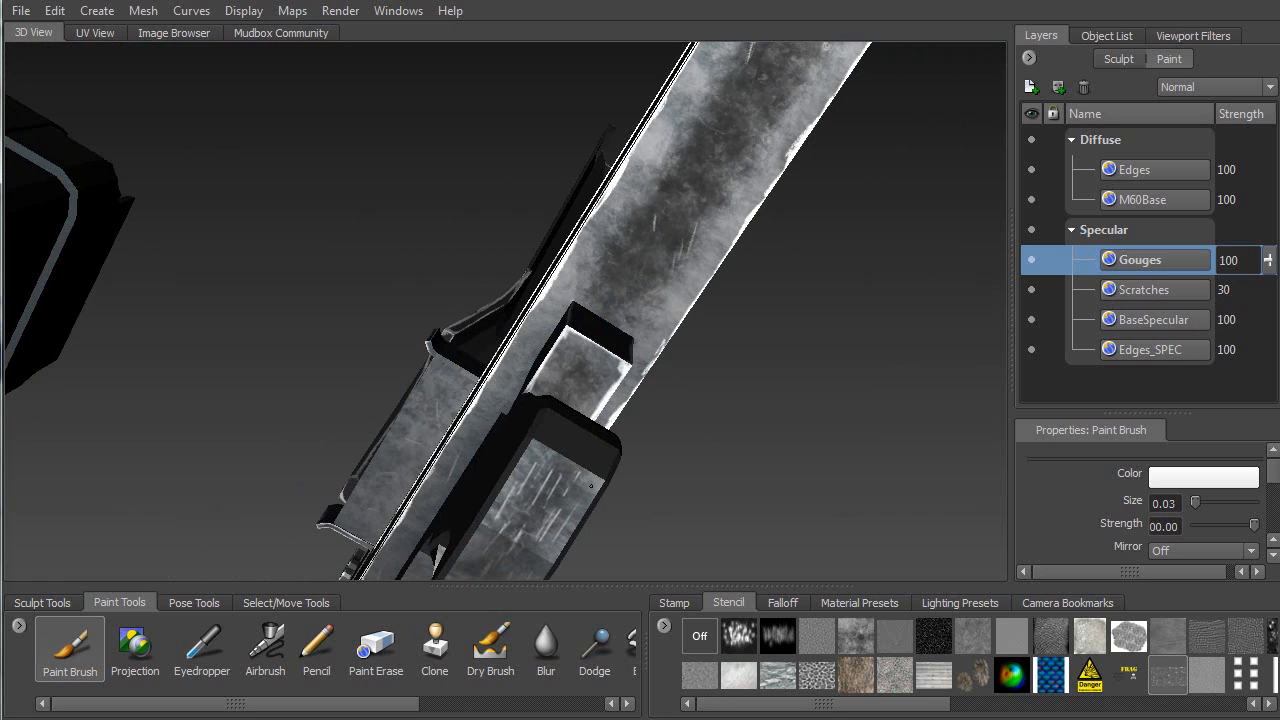
Paint short gouges on the front face of the pistol grip behind the trigger guard
{"action": "left_click_drag", "start_coordinate": [556, 420], "coordinate": [710, 456], "text": "alt"}
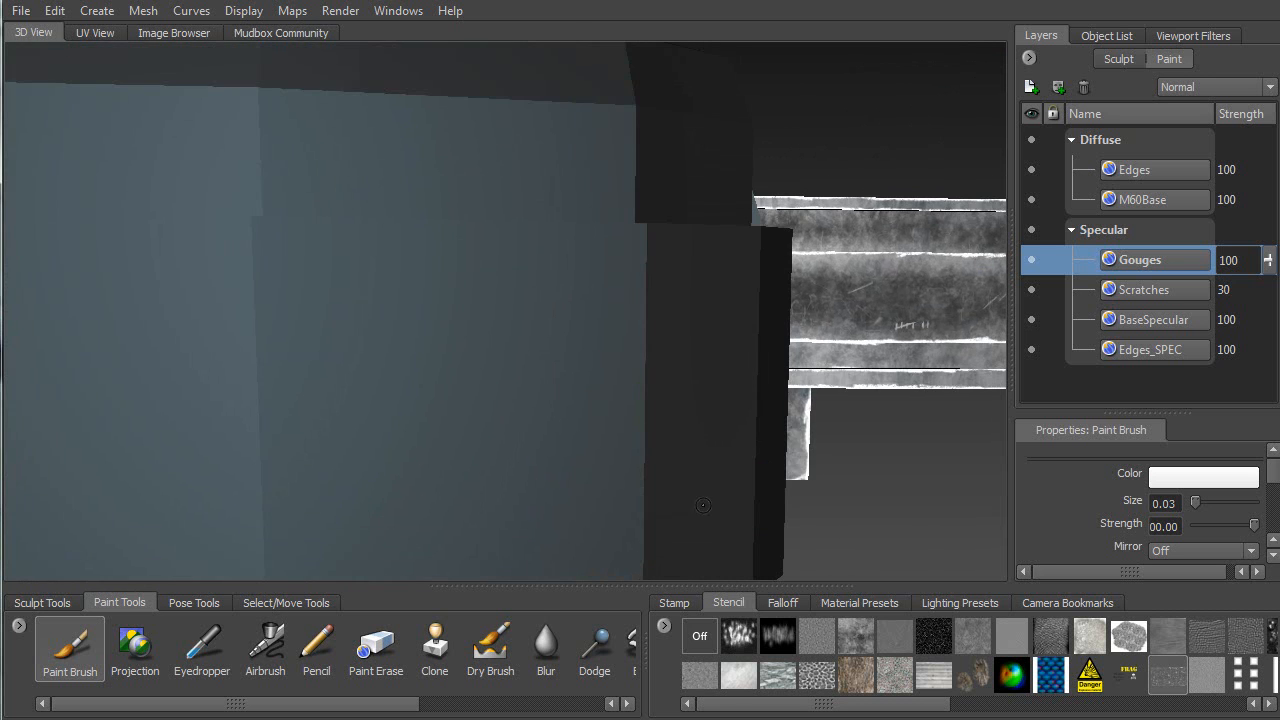
{"action": "middle_click_drag", "start_coordinate": [710, 456], "coordinate": [522, 338], "text": "alt"}
{"action": "left_click_drag", "start_coordinate": [528, 407], "coordinate": [469, 375], "text": "alt"}
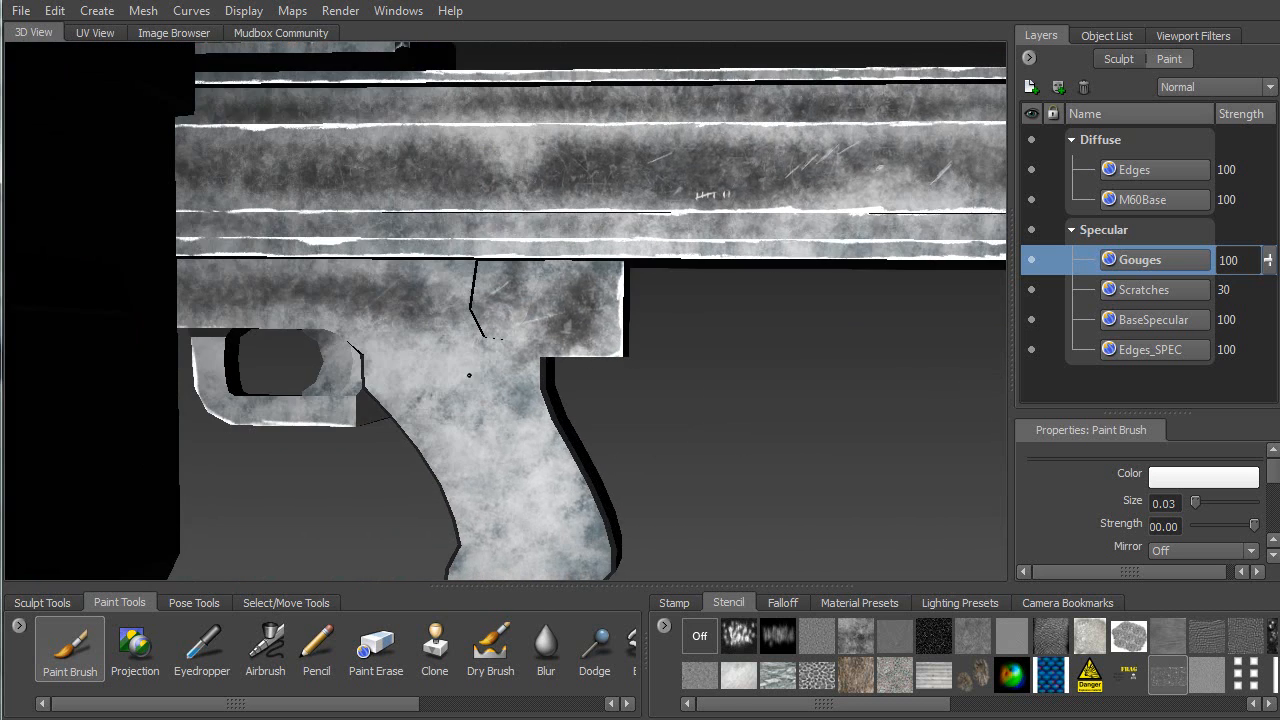
{"action": "left_click_drag", "start_coordinate": [473, 320], "coordinate": [706, 412], "text": "alt"}
{"action": "right_click_drag", "start_coordinate": [647, 403], "coordinate": [694, 386], "text": "alt"}
{"action": "left_click_drag", "start_coordinate": [694, 386], "coordinate": [700, 354], "text": "alt"}
{"action": "left_click_drag", "start_coordinate": [682, 203], "coordinate": [680, 240]}
{"action": "left_click_drag", "start_coordinate": [788, 122], "coordinate": [737, 188]}
{"action": "middle_click_drag", "start_coordinate": [582, 412], "coordinate": [590, 330], "text": "alt"}
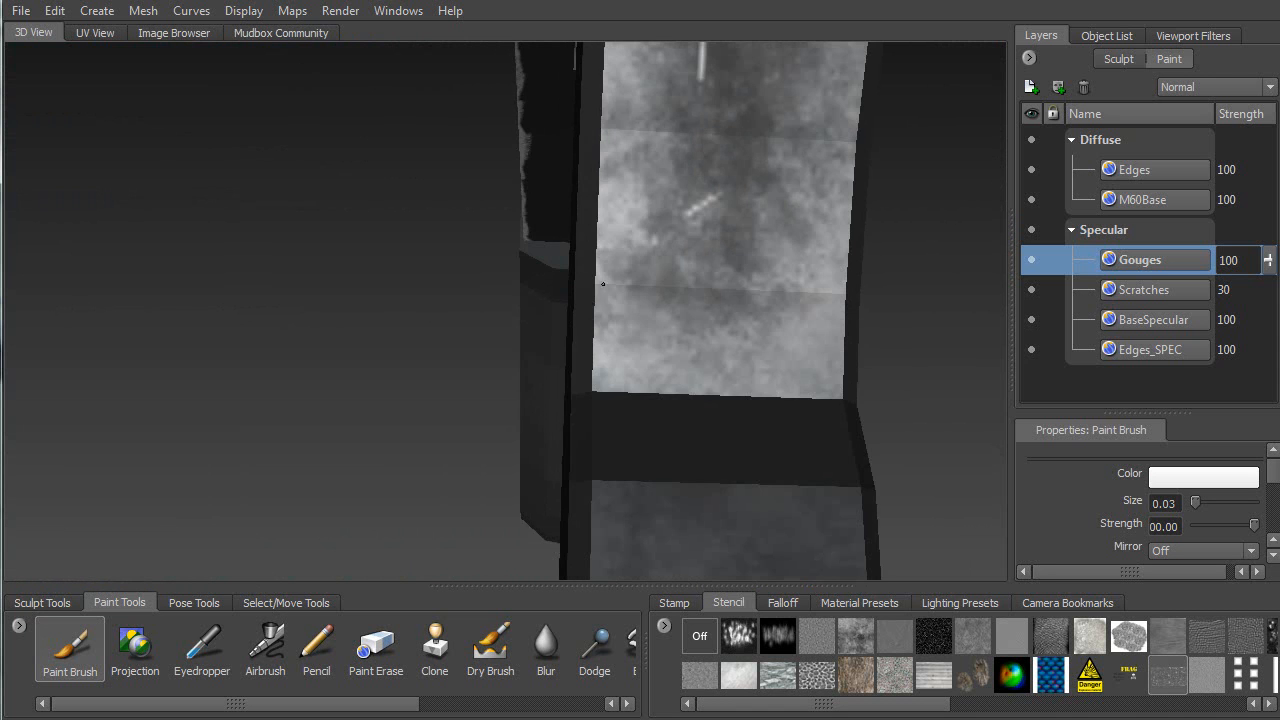
Paint small jagged gouges on the rear face of the lower receiver block above the back of the grip
{"action": "right_click_drag", "start_coordinate": [590, 330], "coordinate": [520, 336], "text": "alt"}
{"action": "left_click_drag", "start_coordinate": [520, 336], "coordinate": [558, 467], "text": "alt"}
{"action": "right_click_drag", "start_coordinate": [558, 467], "coordinate": [500, 440], "text": "alt"}
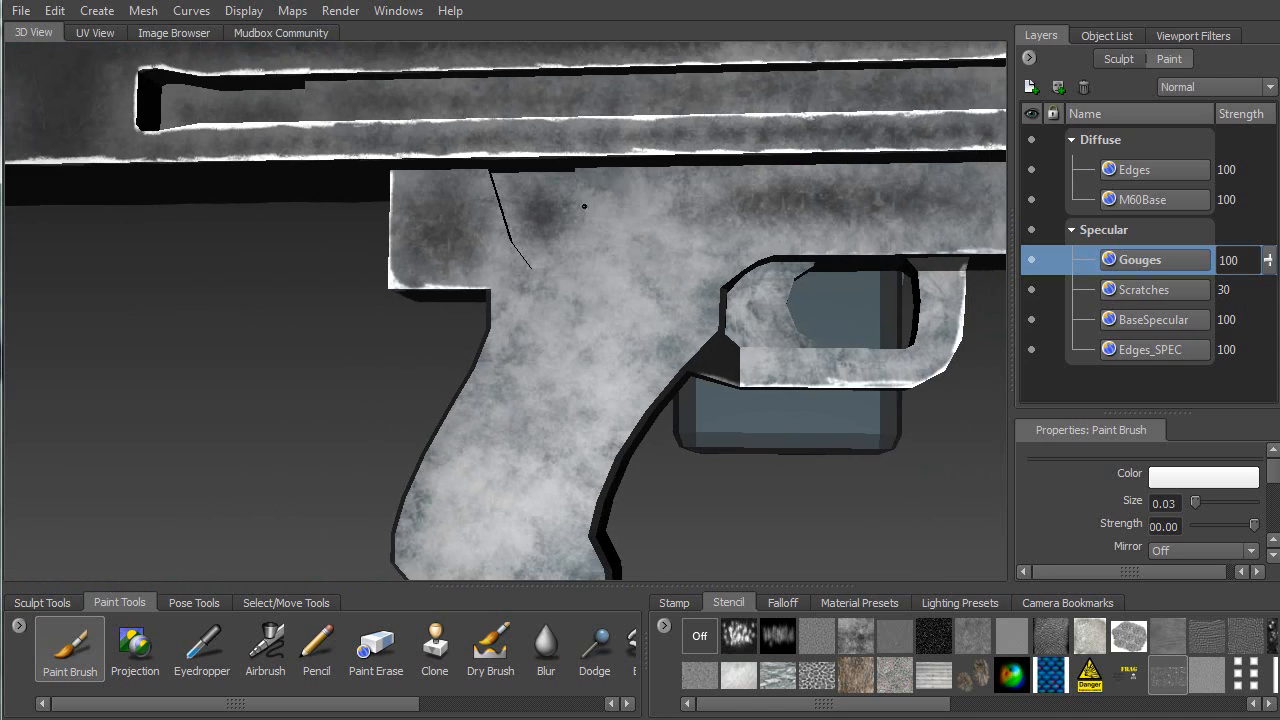
{"action": "left_click_drag", "start_coordinate": [500, 440], "coordinate": [686, 267], "text": "alt"}
{"action": "left_click_drag", "start_coordinate": [490, 341], "coordinate": [711, 350]}
{"action": "mouse_move", "coordinate": [655, 311]}
{"action": "left_mouse_down", "text": "alt"}
{"action": "mouse_move", "coordinate": [690, 300]}
{"action": "mouse_move", "coordinate": [640, 274]}
{"action": "mouse_move", "coordinate": [639, 296]}
{"action": "mouse_move", "coordinate": [525, 380]}
{"action": "left_mouse_up", "text": "alt"}
{"action": "left_click_drag", "start_coordinate": [755, 278], "coordinate": [659, 381], "text": "alt"}
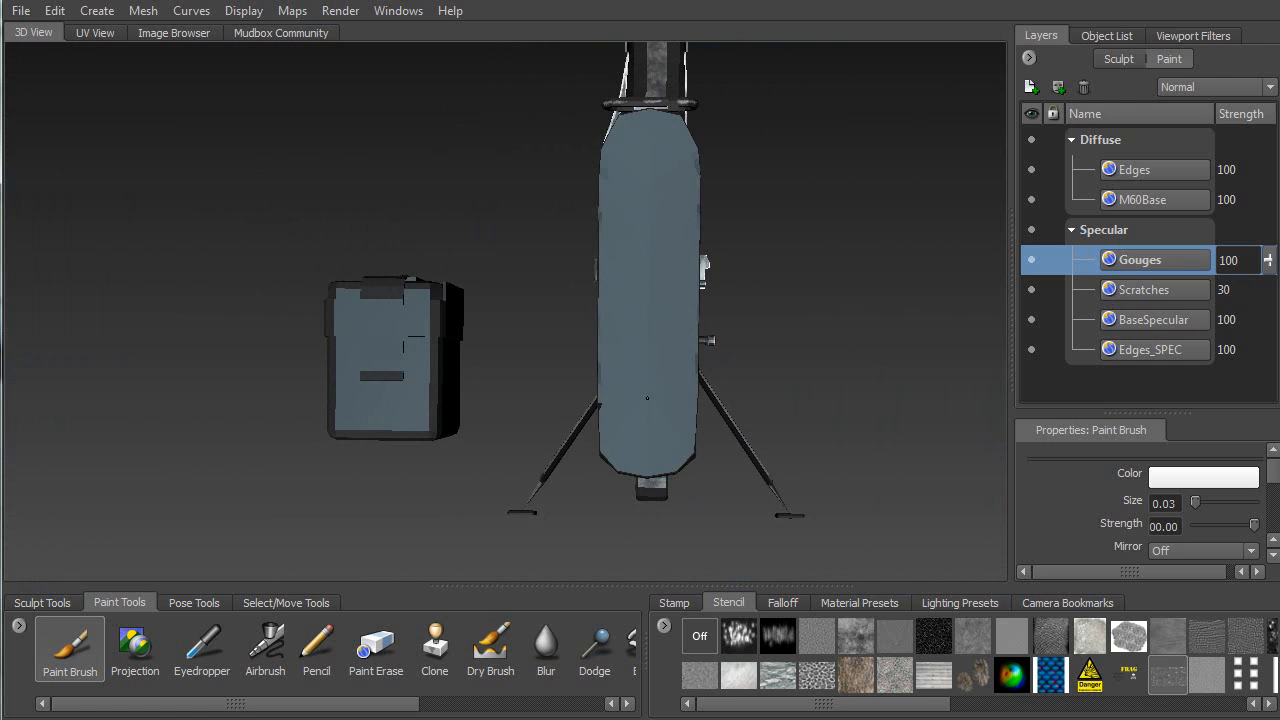
{"action": "right_click_drag", "start_coordinate": [637, 414], "coordinate": [735, 398], "text": "alt"}
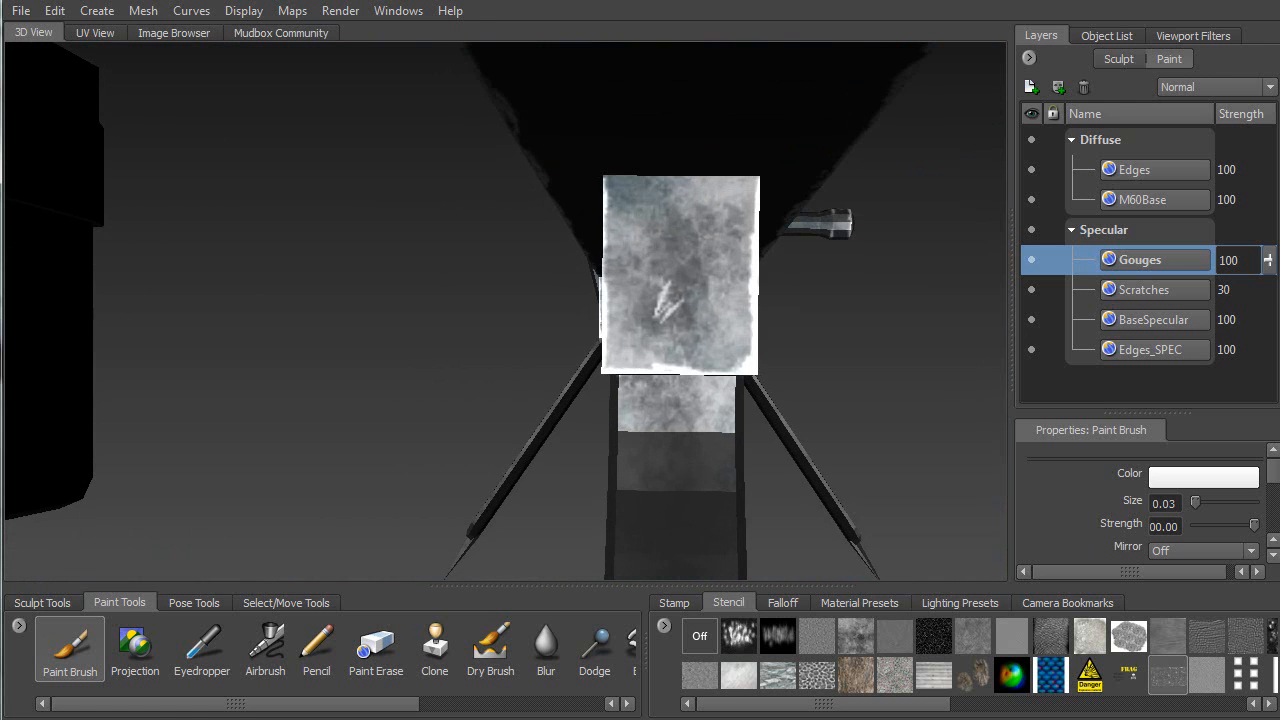
{"action": "left_click_drag", "start_coordinate": [632, 284], "coordinate": [672, 256]}
{"action": "right_click_drag", "start_coordinate": [544, 408], "coordinate": [615, 253], "text": "alt"}
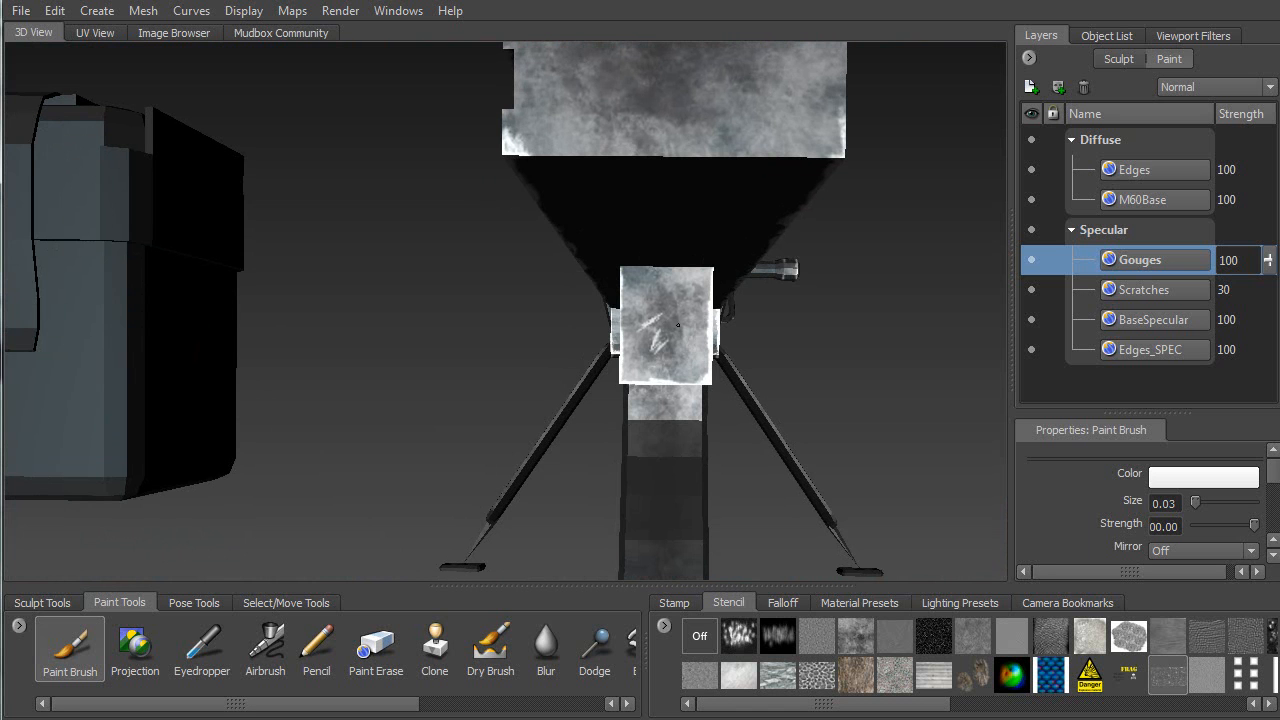
Examine the trigger guard's underside and the receiver's top surfaces for areas still lacking gouges
{"action": "left_click_drag", "start_coordinate": [588, 369], "coordinate": [762, 334], "text": "alt"}
{"action": "left_click_drag", "start_coordinate": [761, 288], "coordinate": [714, 171], "text": "alt"}
{"action": "mouse_move", "coordinate": [632, 182]}
{"action": "left_mouse_down", "text": "alt"}
{"action": "mouse_move", "coordinate": [562, 159]}
{"action": "mouse_move", "coordinate": [535, 128]}
{"action": "mouse_move", "coordinate": [572, 158]}
{"action": "mouse_move", "coordinate": [618, 257]}
{"action": "mouse_move", "coordinate": [446, 239]}
{"action": "mouse_move", "coordinate": [454, 414]}
{"action": "mouse_move", "coordinate": [560, 388]}
{"action": "mouse_move", "coordinate": [628, 320]}
{"action": "left_mouse_up", "text": "alt"}
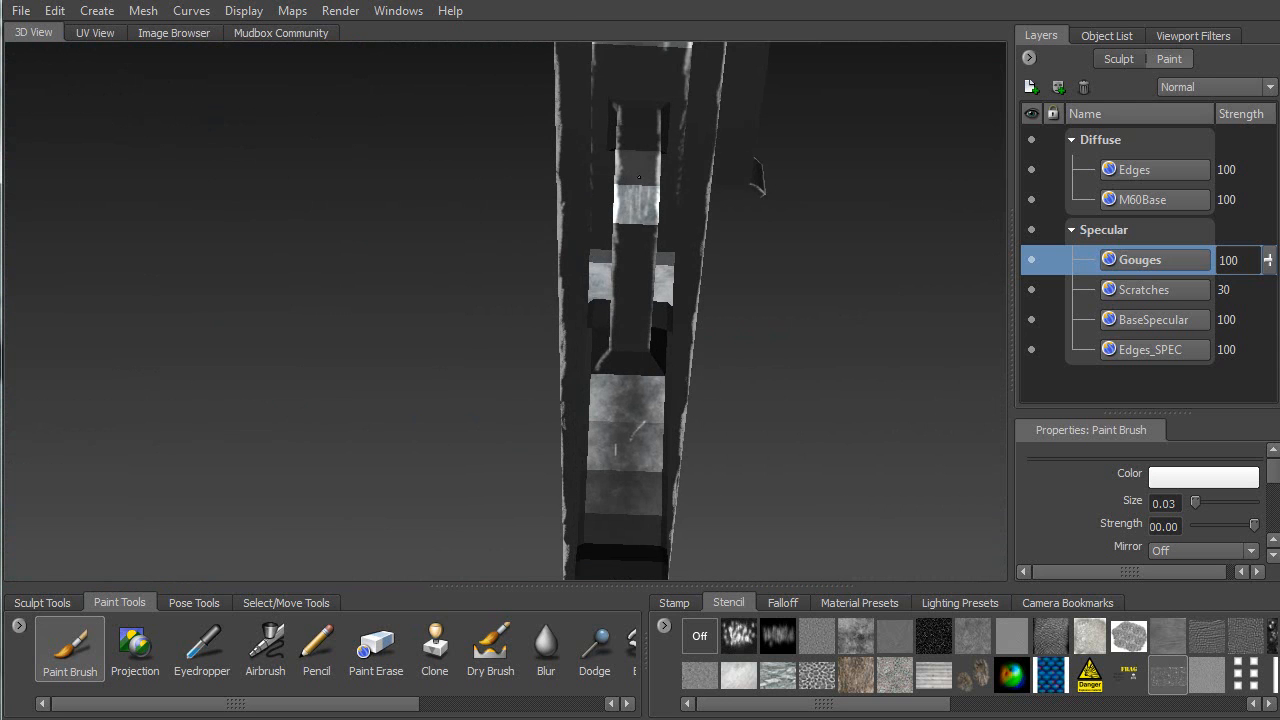
{"action": "left_click_drag", "start_coordinate": [650, 238], "coordinate": [703, 562], "text": "alt"}
{"action": "left_click_drag", "start_coordinate": [672, 470], "coordinate": [698, 348], "text": "alt"}
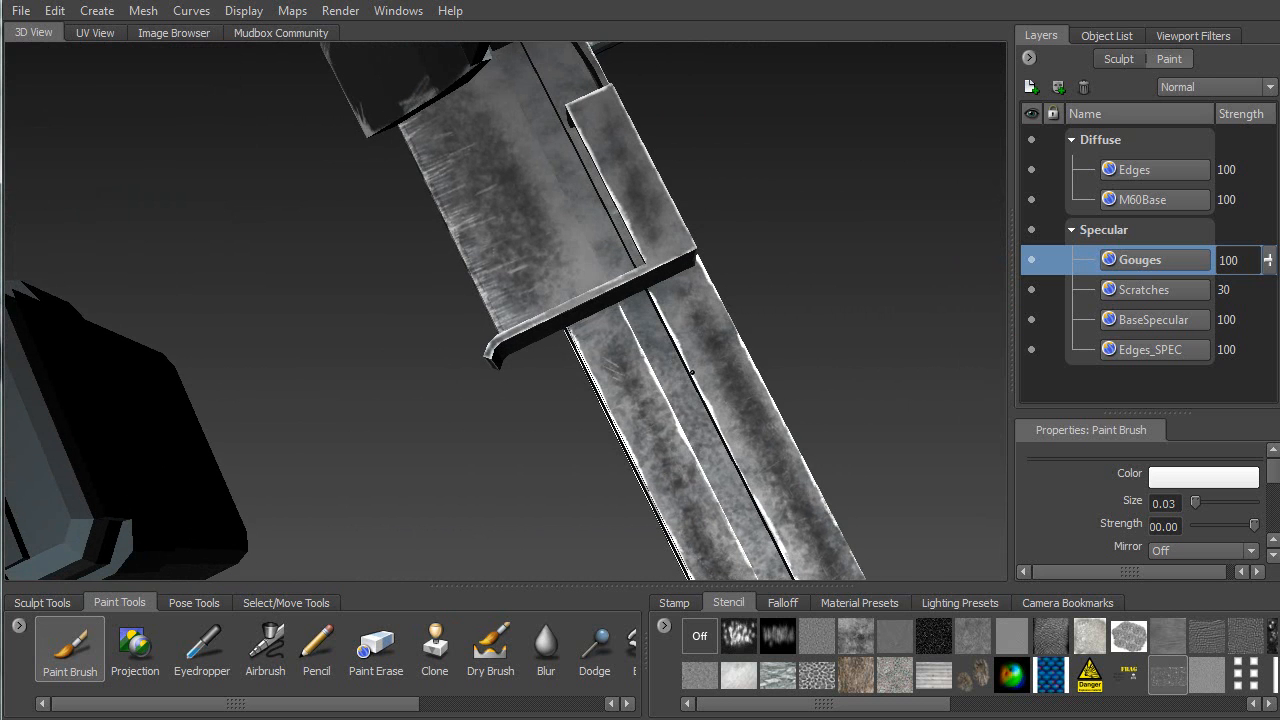
Examine the receiver side, flash hider and front sight base from several angles to judge the edge wear
{"action": "left_click_drag", "start_coordinate": [653, 420], "coordinate": [768, 289], "text": "alt"}
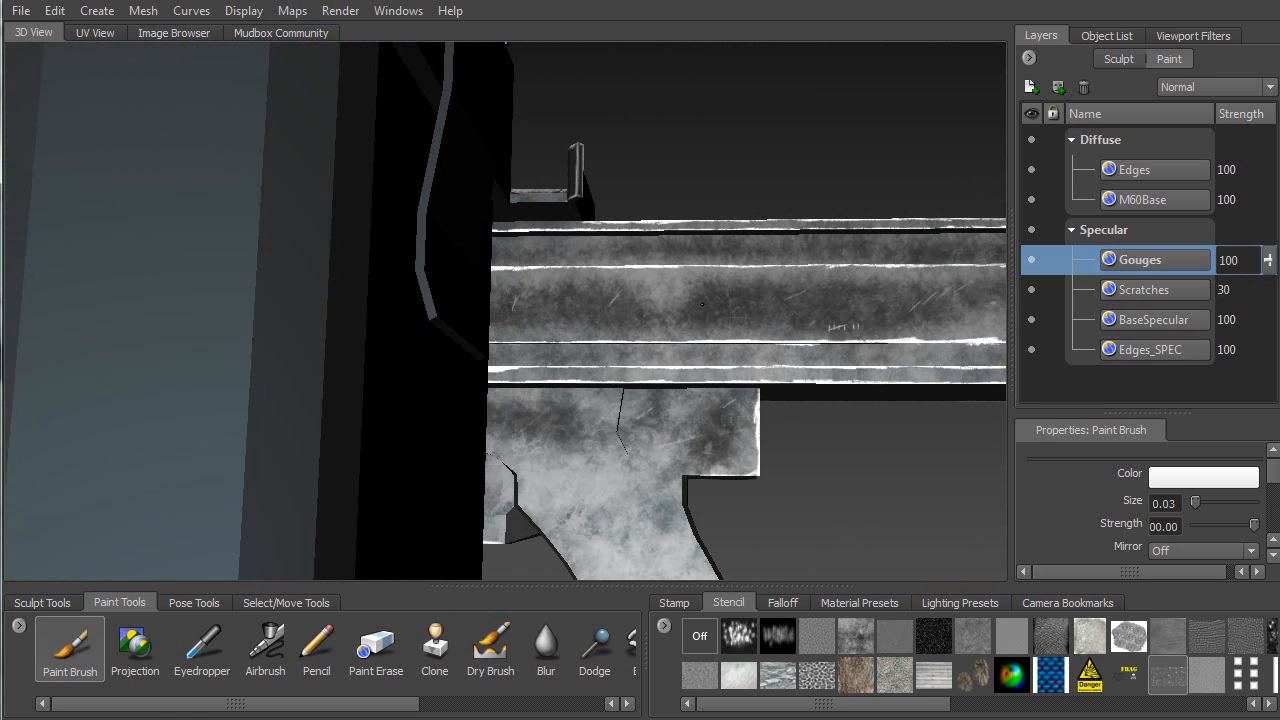
{"action": "left_click_drag", "start_coordinate": [678, 340], "coordinate": [592, 243], "text": "alt"}
{"action": "key", "text": "f"}
{"action": "left_click_drag", "start_coordinate": [328, 246], "coordinate": [514, 280], "text": "alt"}
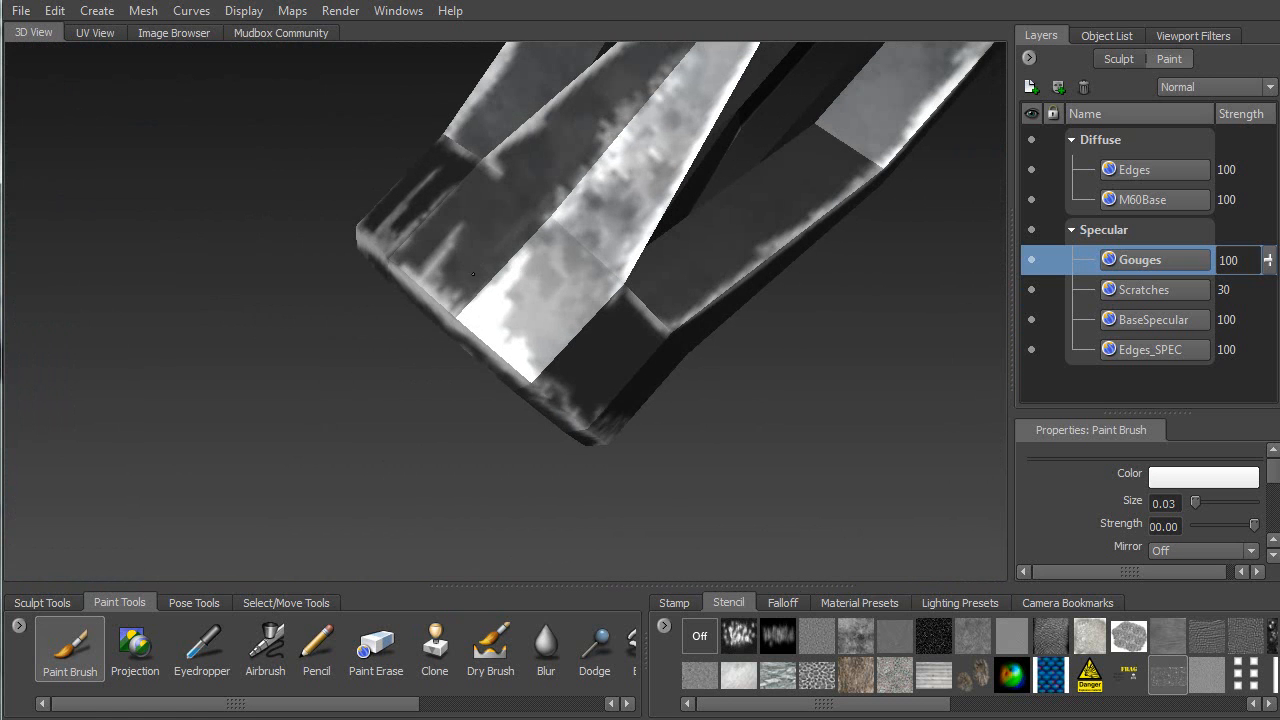
{"action": "left_click_drag", "start_coordinate": [533, 238], "coordinate": [564, 435], "text": "alt"}
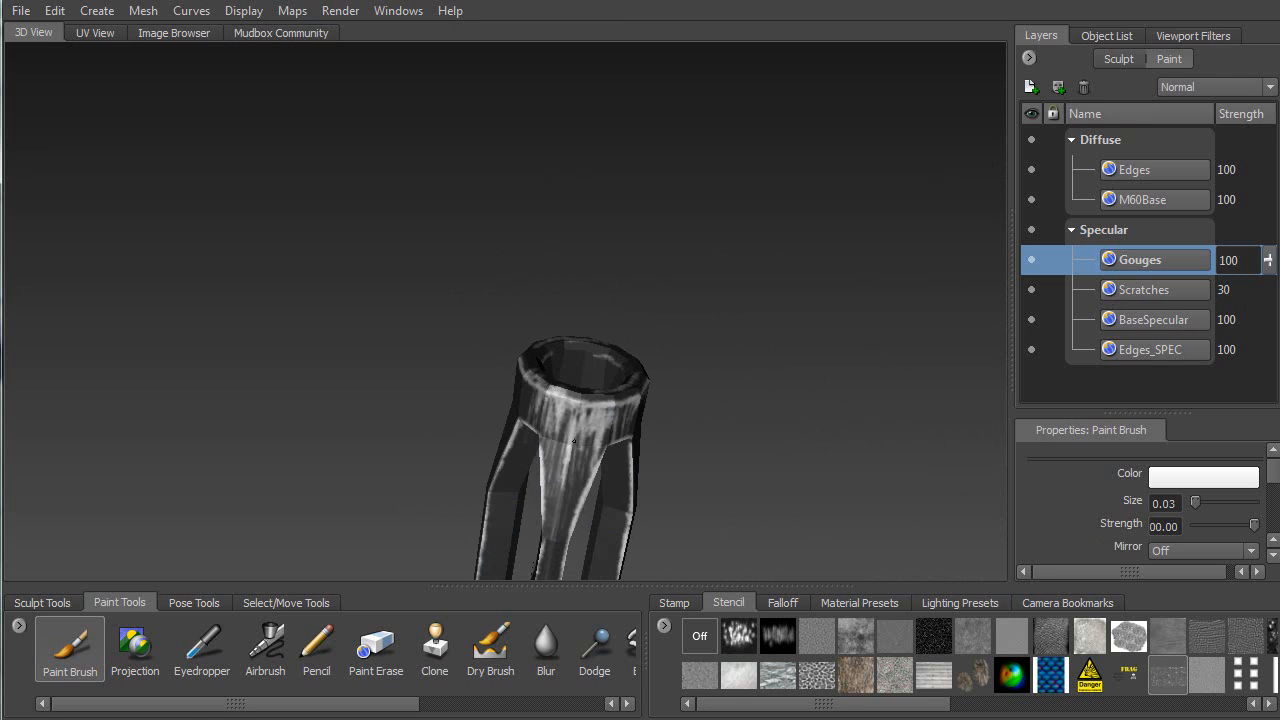
{"action": "mouse_move", "coordinate": [577, 422]}
{"action": "left_mouse_down", "text": "alt"}
{"action": "mouse_move", "coordinate": [704, 512]}
{"action": "mouse_move", "coordinate": [716, 442]}
{"action": "mouse_move", "coordinate": [168, 328]}
{"action": "left_mouse_up", "text": "alt"}
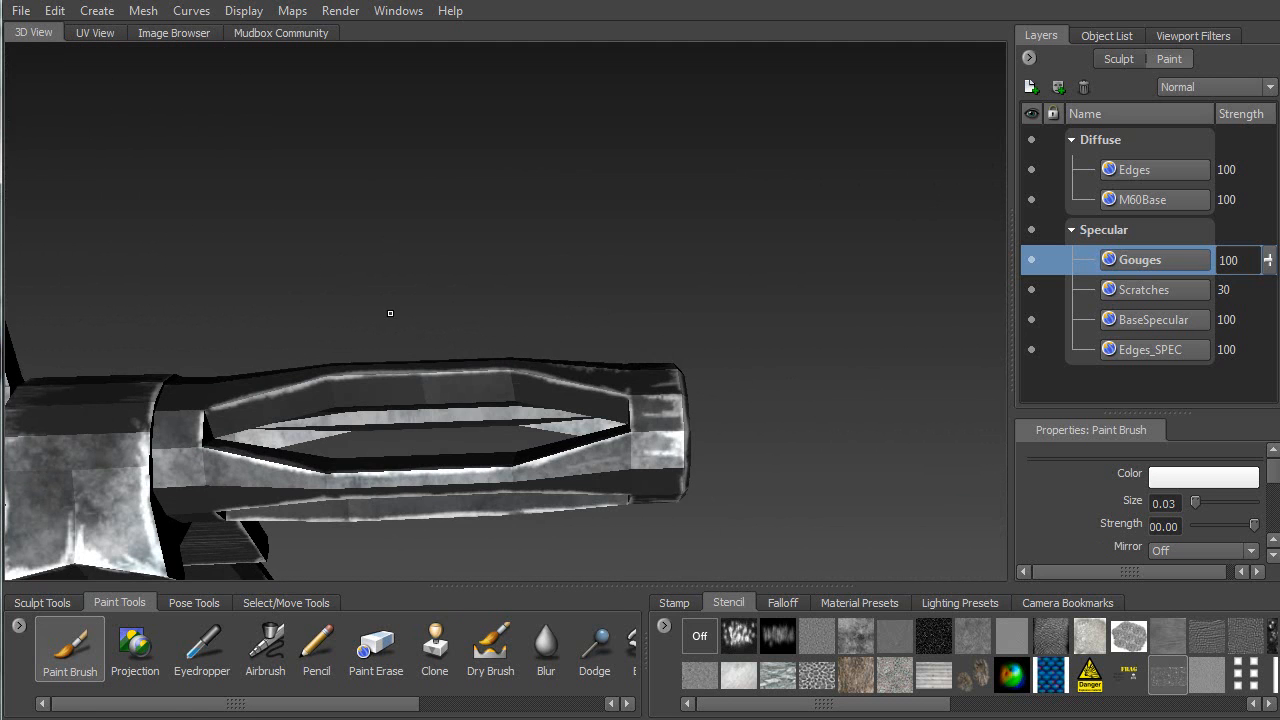
{"action": "left_click_drag", "start_coordinate": [176, 444], "coordinate": [240, 351], "text": "alt"}
{"action": "left_click_drag", "start_coordinate": [290, 187], "coordinate": [457, 293], "text": "alt"}
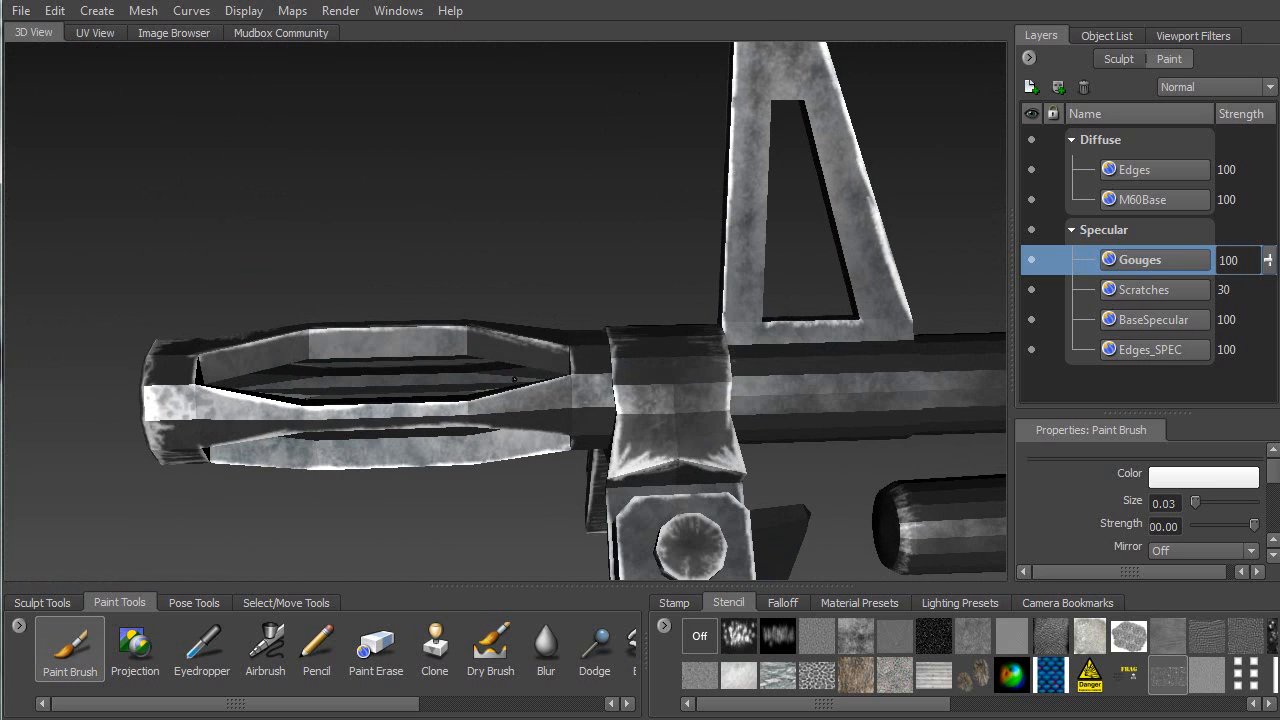
{"action": "mouse_move", "coordinate": [559, 427]}
{"action": "left_mouse_down", "text": "alt"}
{"action": "mouse_move", "coordinate": [569, 396]}
{"action": "mouse_move", "coordinate": [591, 395]}
{"action": "mouse_move", "coordinate": [719, 302]}
{"action": "mouse_move", "coordinate": [666, 322]}
{"action": "left_mouse_up", "text": "alt"}
Set the Diffuse Edges layer to Overlay blending and lower its strength to 51
{"action": "left_click", "coordinate": [1157, 168]}
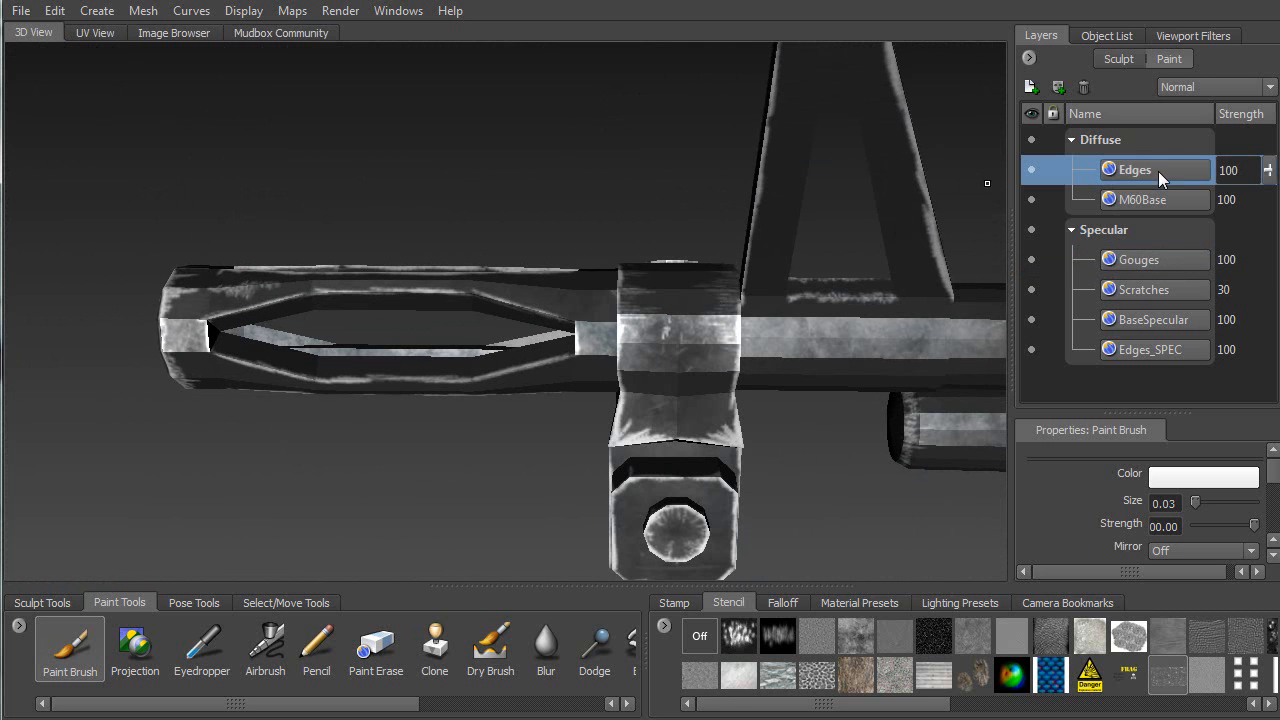
{"action": "left_click", "coordinate": [1264, 88]}
{"action": "left_click", "coordinate": [1191, 274]}
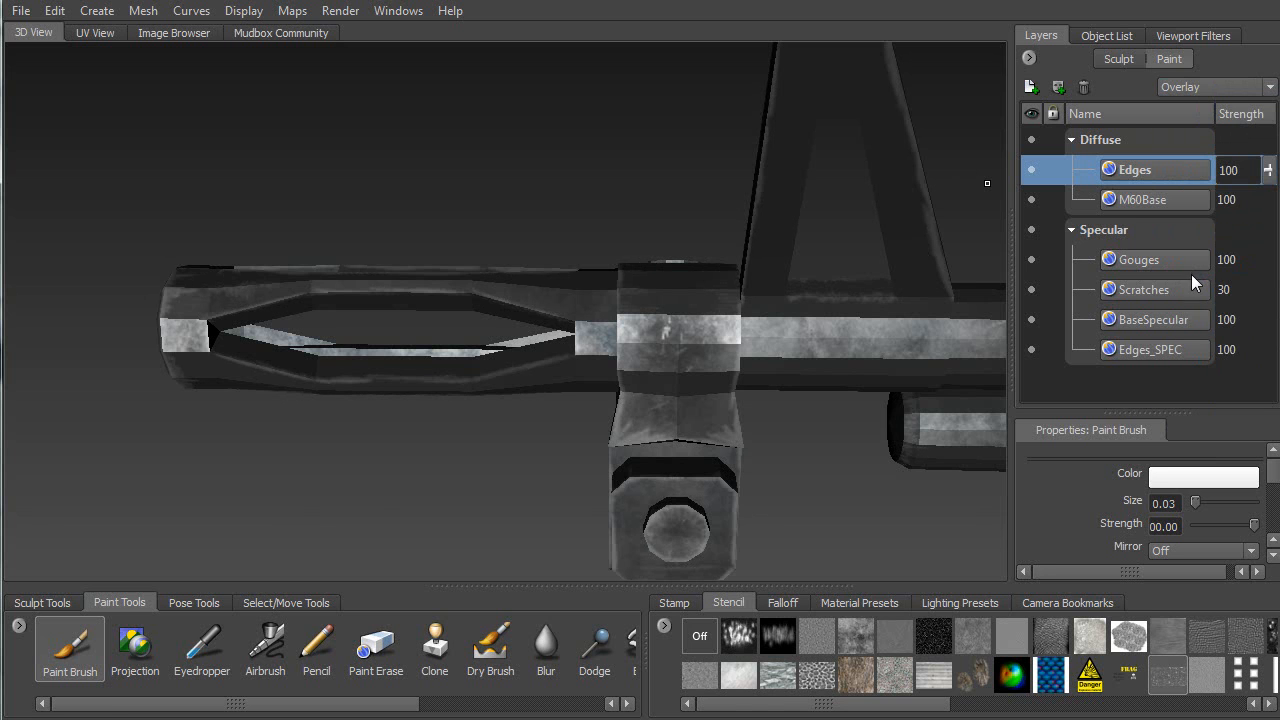
{"action": "left_click_drag", "start_coordinate": [1267, 170], "coordinate": [1272, 231]}
{"action": "left_click_drag", "start_coordinate": [806, 348], "coordinate": [786, 290], "text": "alt"}
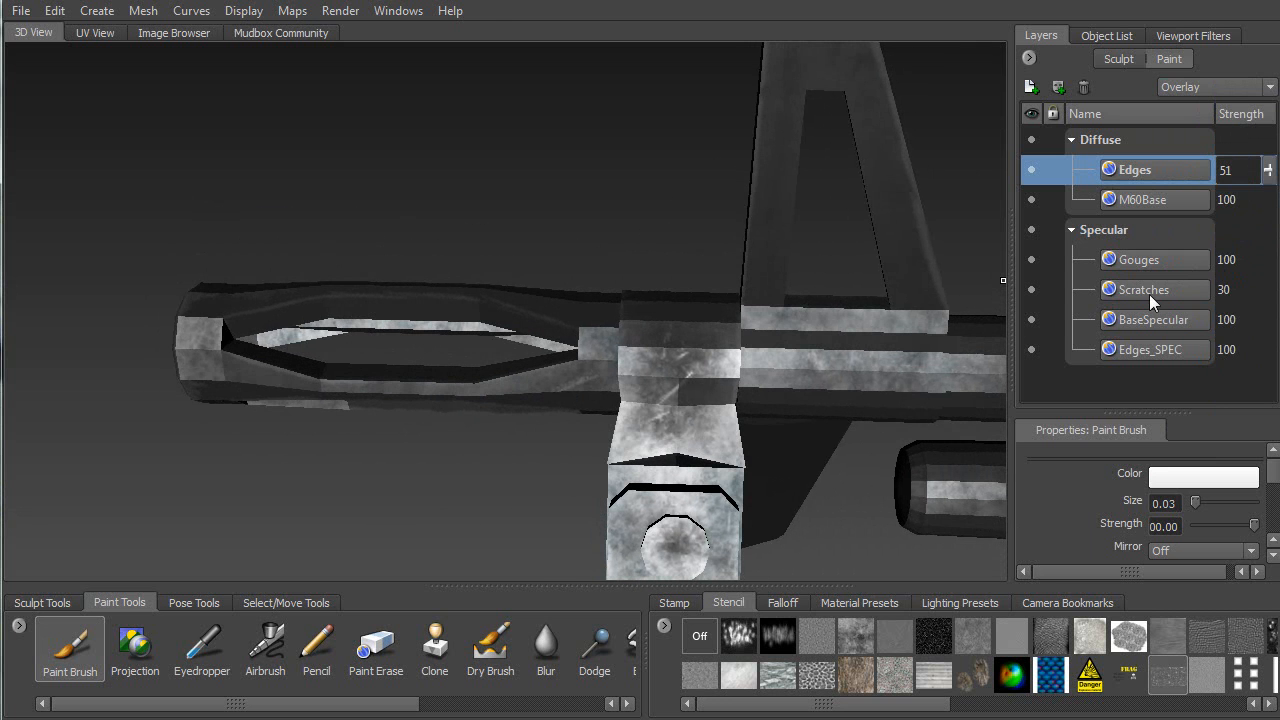
Move the Edges_SPEC layer to the top of the Specular group, above Gouges
{"action": "left_click", "coordinate": [1160, 352]}
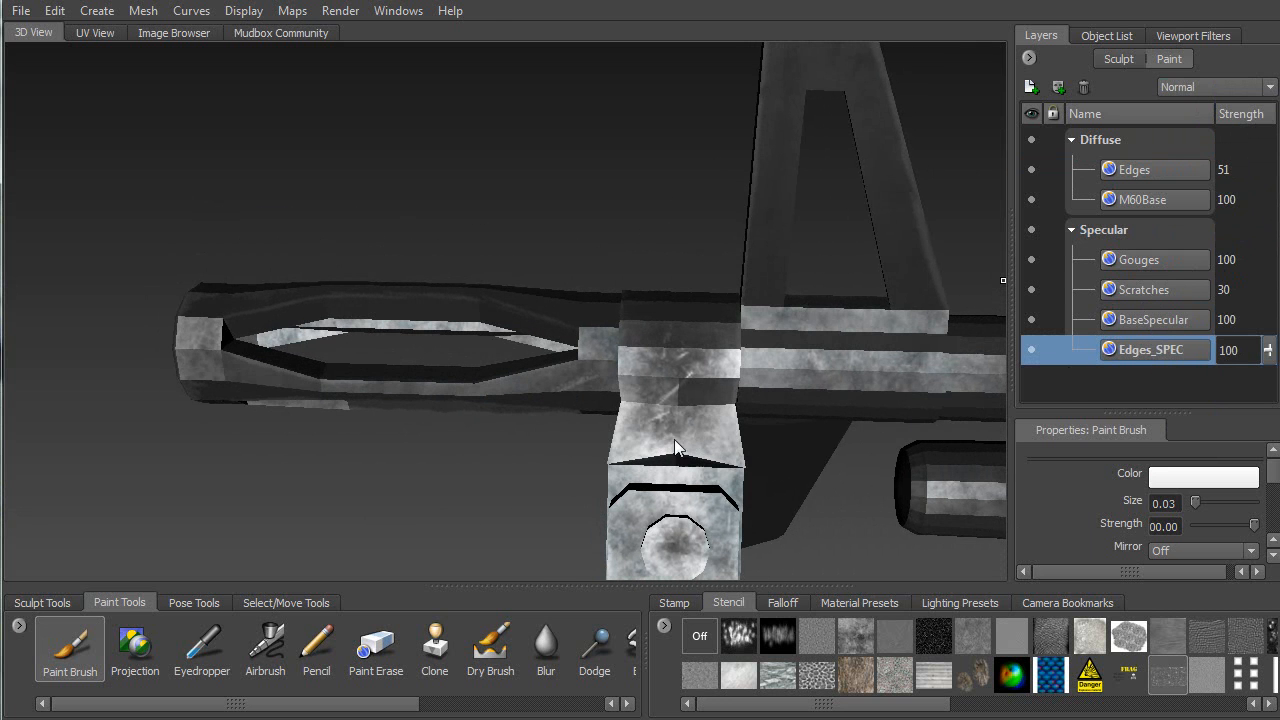
{"action": "left_click_drag", "start_coordinate": [667, 463], "coordinate": [745, 375], "text": "alt"}
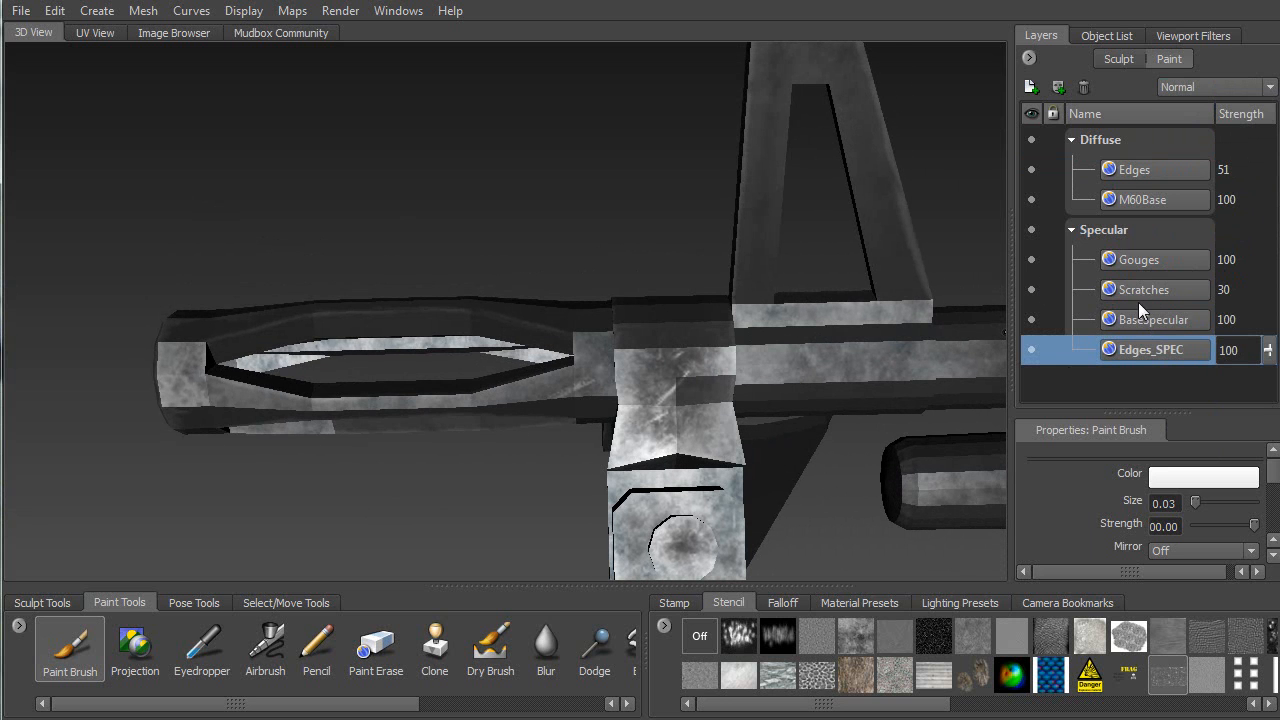
{"action": "left_click_drag", "start_coordinate": [1146, 354], "coordinate": [1140, 261]}
{"action": "left_click_drag", "start_coordinate": [712, 372], "coordinate": [670, 532], "text": "alt"}
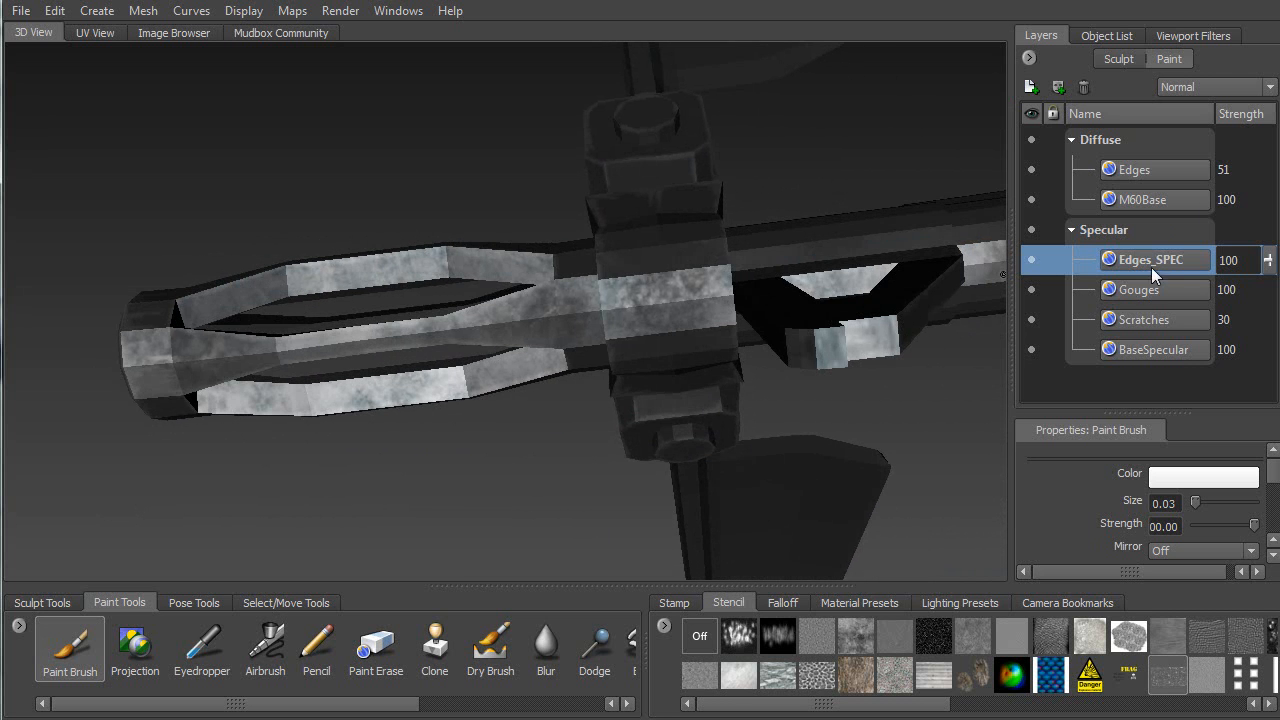
On the Gouges layer, paint short gouges on the front of the barrel and on the first clamp joining it to the gas tube
{"action": "left_click", "coordinate": [1110, 289]}
{"action": "left_click_drag", "start_coordinate": [465, 251], "coordinate": [632, 290], "text": "alt"}
{"action": "mouse_move", "coordinate": [620, 298]}
{"action": "left_mouse_down"}
{"action": "mouse_move", "coordinate": [626, 286]}
{"action": "mouse_move", "coordinate": [588, 324]}
{"action": "mouse_move", "coordinate": [630, 230]}
{"action": "mouse_move", "coordinate": [596, 160]}
{"action": "mouse_move", "coordinate": [232, 162]}
{"action": "mouse_move", "coordinate": [380, 175]}
{"action": "mouse_move", "coordinate": [440, 240]}
{"action": "mouse_move", "coordinate": [486, 222]}
{"action": "left_mouse_up"}
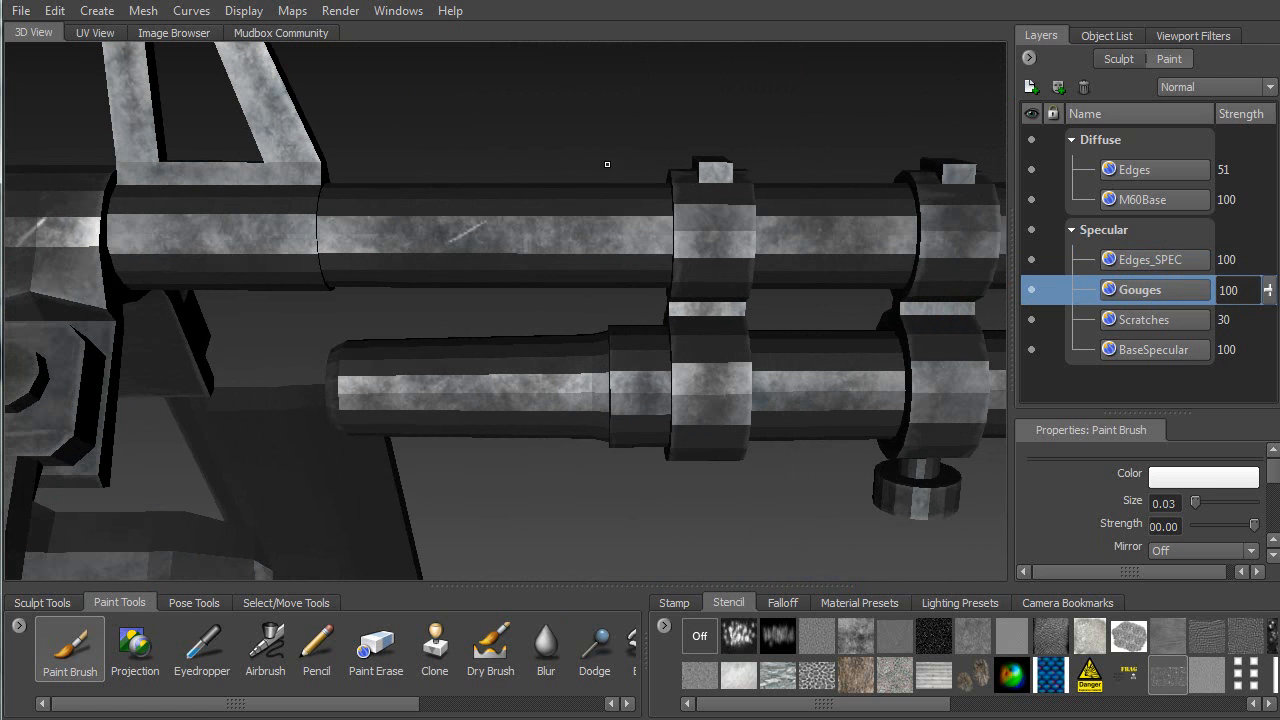
{"action": "mouse_move", "coordinate": [726, 235]}
{"action": "left_mouse_down"}
{"action": "mouse_move", "coordinate": [742, 256]}
{"action": "mouse_move", "coordinate": [744, 390]}
{"action": "mouse_move", "coordinate": [680, 357]}
{"action": "mouse_move", "coordinate": [498, 323]}
{"action": "left_mouse_up"}
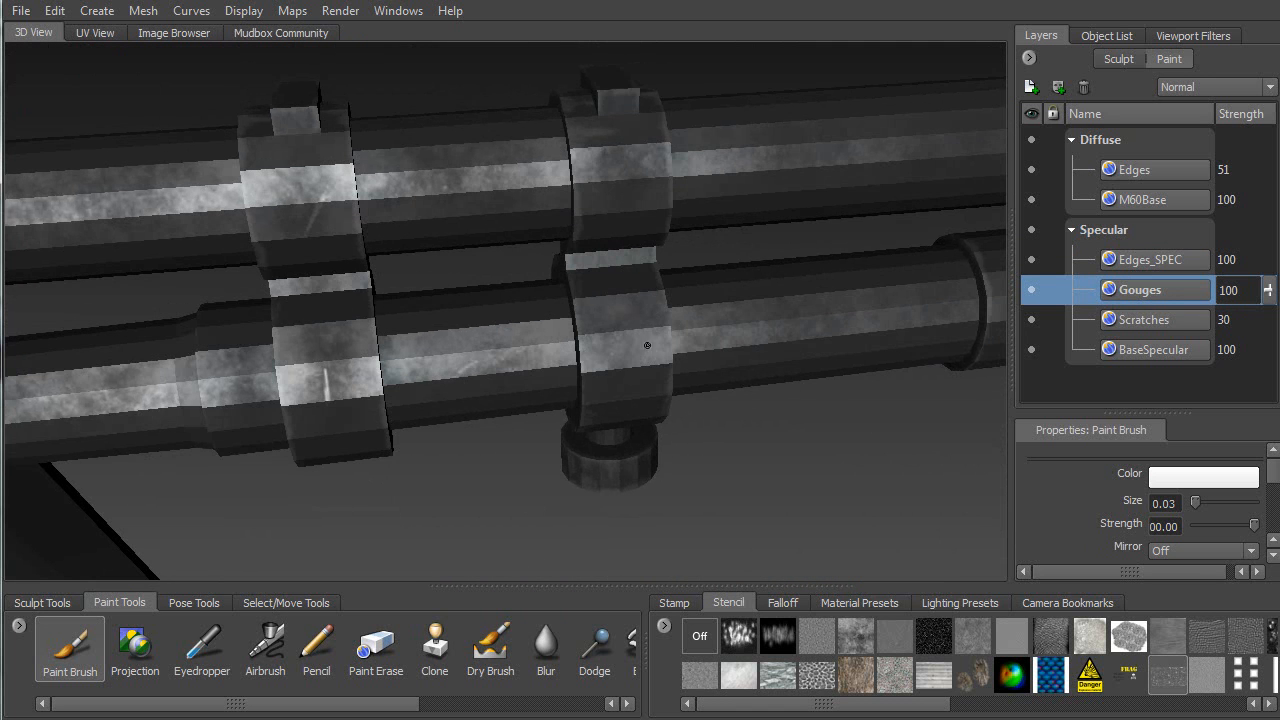
Paint short gouges on the clamp's round knob, the neighbouring clamp ring and the underside of the gas tube
{"action": "mouse_move", "coordinate": [629, 332]}
{"action": "left_mouse_down", "text": "alt"}
{"action": "mouse_move", "coordinate": [504, 263]}
{"action": "mouse_move", "coordinate": [497, 314]}
{"action": "left_mouse_up", "text": "alt"}
{"action": "mouse_move", "coordinate": [581, 409]}
{"action": "left_mouse_down"}
{"action": "mouse_move", "coordinate": [584, 399]}
{"action": "mouse_move", "coordinate": [590, 432]}
{"action": "mouse_move", "coordinate": [610, 436]}
{"action": "mouse_move", "coordinate": [580, 455]}
{"action": "mouse_move", "coordinate": [564, 389]}
{"action": "left_mouse_up"}
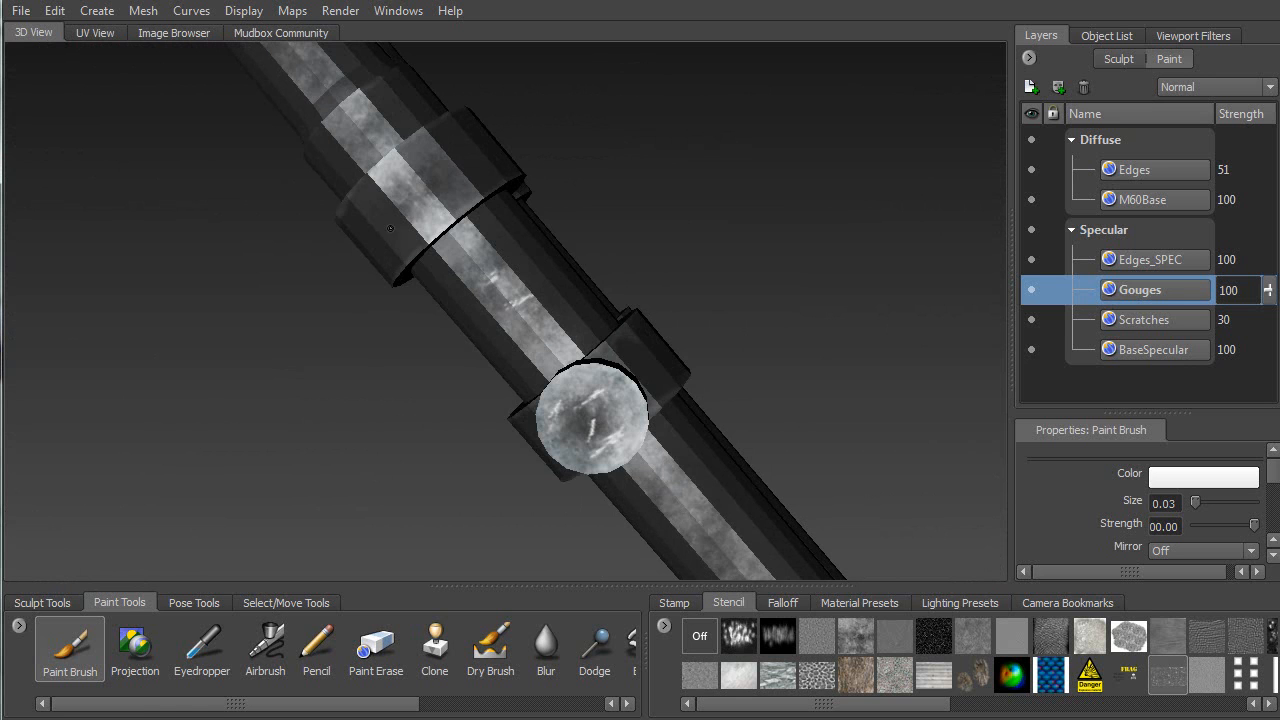
{"action": "mouse_move", "coordinate": [380, 187]}
{"action": "left_mouse_down"}
{"action": "mouse_move", "coordinate": [420, 194]}
{"action": "mouse_move", "coordinate": [425, 257]}
{"action": "left_mouse_up"}
{"action": "middle_click_drag", "start_coordinate": [607, 421], "coordinate": [420, 229], "text": "alt"}
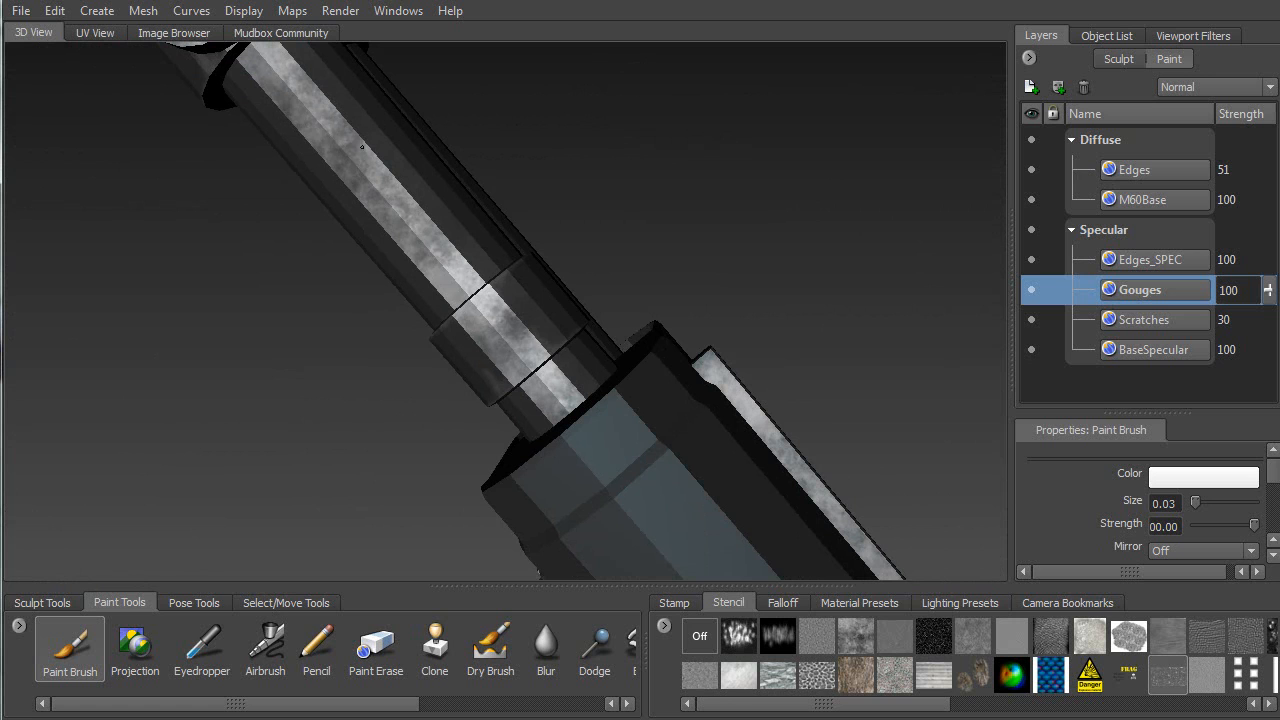
{"action": "left_click_drag", "start_coordinate": [358, 181], "coordinate": [353, 162]}
{"action": "left_click_drag", "start_coordinate": [325, 132], "coordinate": [323, 110]}
Paint short diagonal gouges on the side of the gas tube, its rear collar and the barrel ahead of the handguard
{"action": "left_click_drag", "start_coordinate": [314, 66], "coordinate": [272, 251], "text": "alt"}
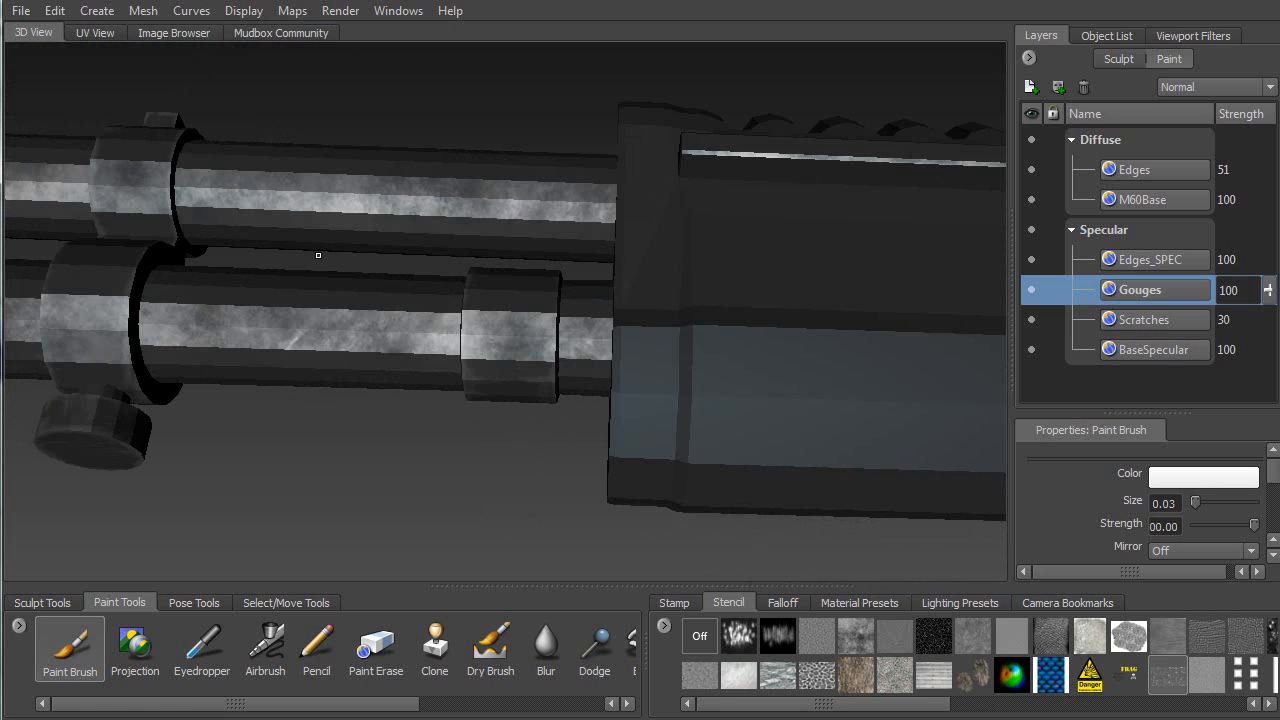
{"action": "left_click_drag", "start_coordinate": [380, 343], "coordinate": [380, 331]}
{"action": "left_click_drag", "start_coordinate": [483, 349], "coordinate": [508, 325]}
{"action": "mouse_move", "coordinate": [585, 337]}
{"action": "left_mouse_down", "text": "alt"}
{"action": "mouse_move", "coordinate": [564, 299]}
{"action": "mouse_move", "coordinate": [540, 300]}
{"action": "mouse_move", "coordinate": [575, 298]}
{"action": "mouse_move", "coordinate": [528, 360]}
{"action": "mouse_move", "coordinate": [552, 353]}
{"action": "left_mouse_up", "text": "alt"}
{"action": "left_click_drag", "start_coordinate": [665, 375], "coordinate": [690, 362]}
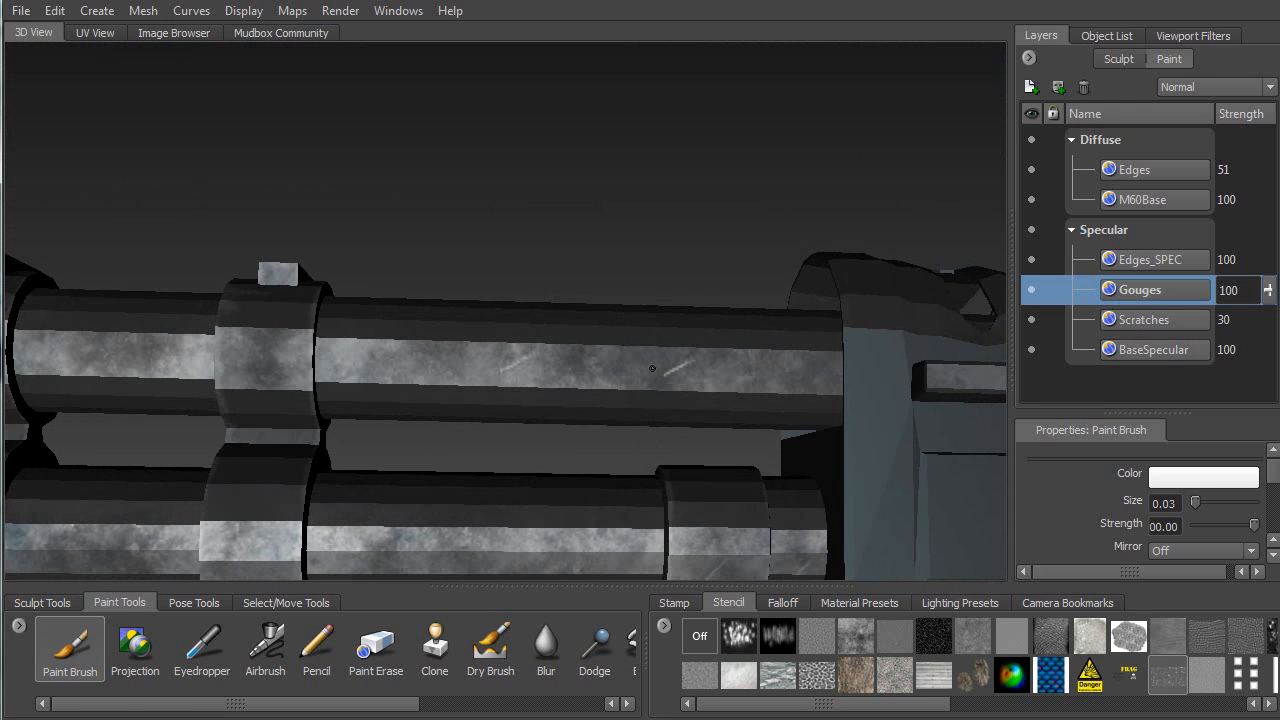
Paint a few gouges farther forward along the barrel, between the clamps and the front sight
{"action": "mouse_move", "coordinate": [263, 343]}
{"action": "left_mouse_down"}
{"action": "mouse_move", "coordinate": [248, 366]}
{"action": "mouse_move", "coordinate": [390, 319]}
{"action": "mouse_move", "coordinate": [488, 213]}
{"action": "left_mouse_up"}
{"action": "left_click_drag", "start_coordinate": [392, 233], "coordinate": [389, 256]}
{"action": "middle_click_drag", "start_coordinate": [300, 222], "coordinate": [738, 275], "text": "alt"}
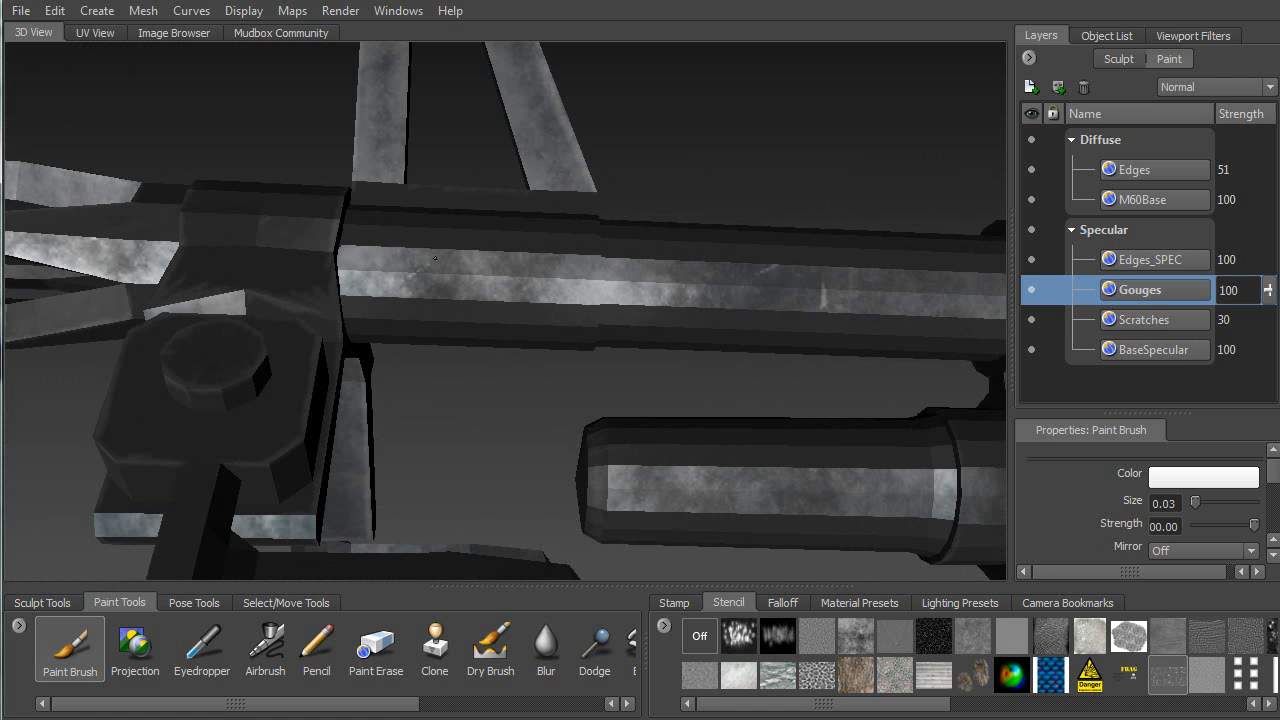
Paint short gouges on both side faces of the triangular front sight post
{"action": "middle_click_drag", "start_coordinate": [430, 272], "coordinate": [437, 371], "text": "alt"}
{"action": "left_click_drag", "start_coordinate": [412, 286], "coordinate": [391, 309], "text": "alt"}
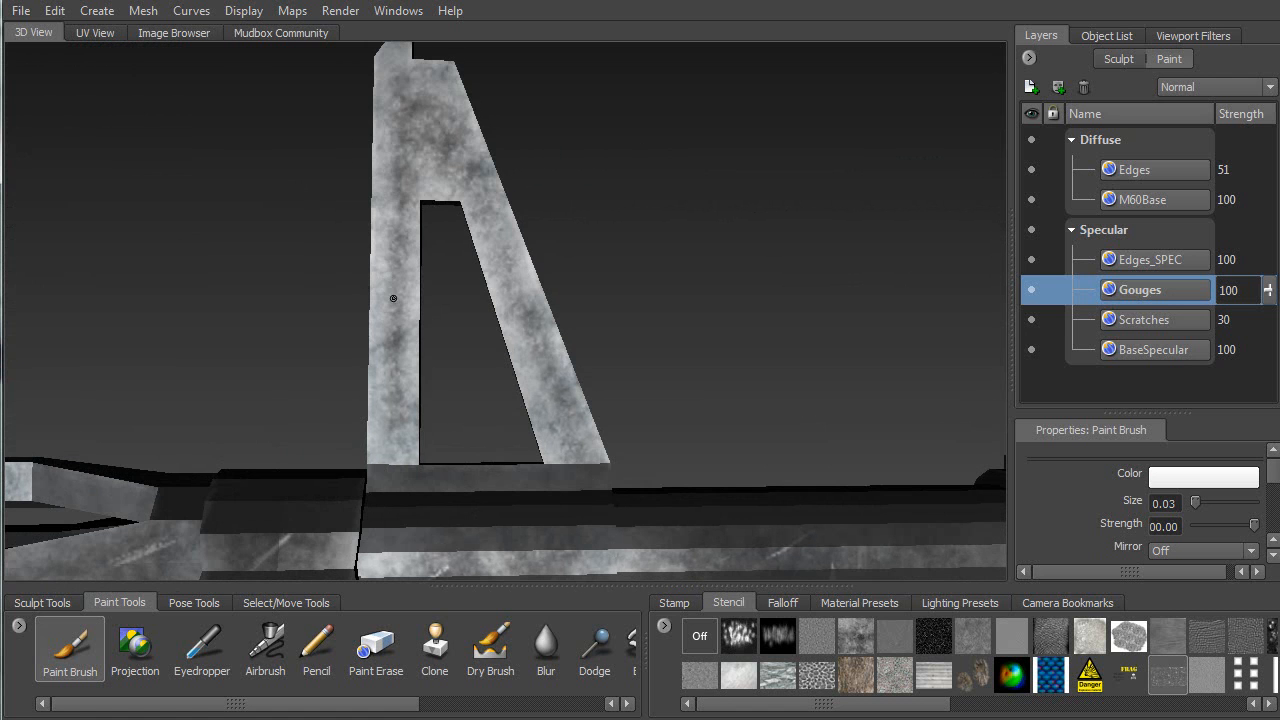
{"action": "left_click_drag", "start_coordinate": [450, 121], "coordinate": [436, 144]}
{"action": "left_click_drag", "start_coordinate": [505, 293], "coordinate": [344, 208], "text": "alt"}
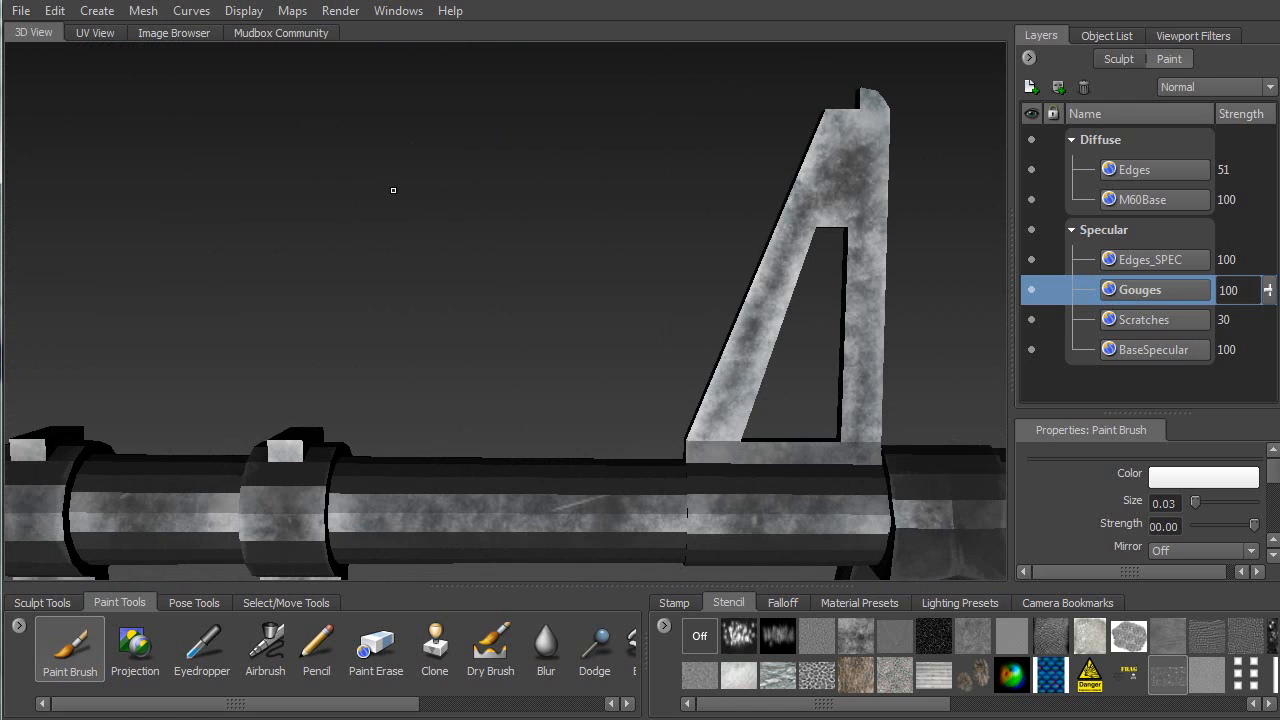
{"action": "left_click_drag", "start_coordinate": [748, 335], "coordinate": [741, 346]}
{"action": "left_click_drag", "start_coordinate": [838, 172], "coordinate": [862, 193]}
Paint small gouges along the opposite side of the barrel, from the front sight back to the handguard
{"action": "middle_click_drag", "start_coordinate": [591, 369], "coordinate": [800, 160], "text": "alt"}
{"action": "left_click_drag", "start_coordinate": [598, 312], "coordinate": [607, 308]}
{"action": "mouse_move", "coordinate": [430, 306]}
{"action": "middle_mouse_down", "text": "alt"}
{"action": "mouse_move", "coordinate": [650, 258]}
{"action": "mouse_move", "coordinate": [905, 261]}
{"action": "middle_mouse_up", "text": "alt"}
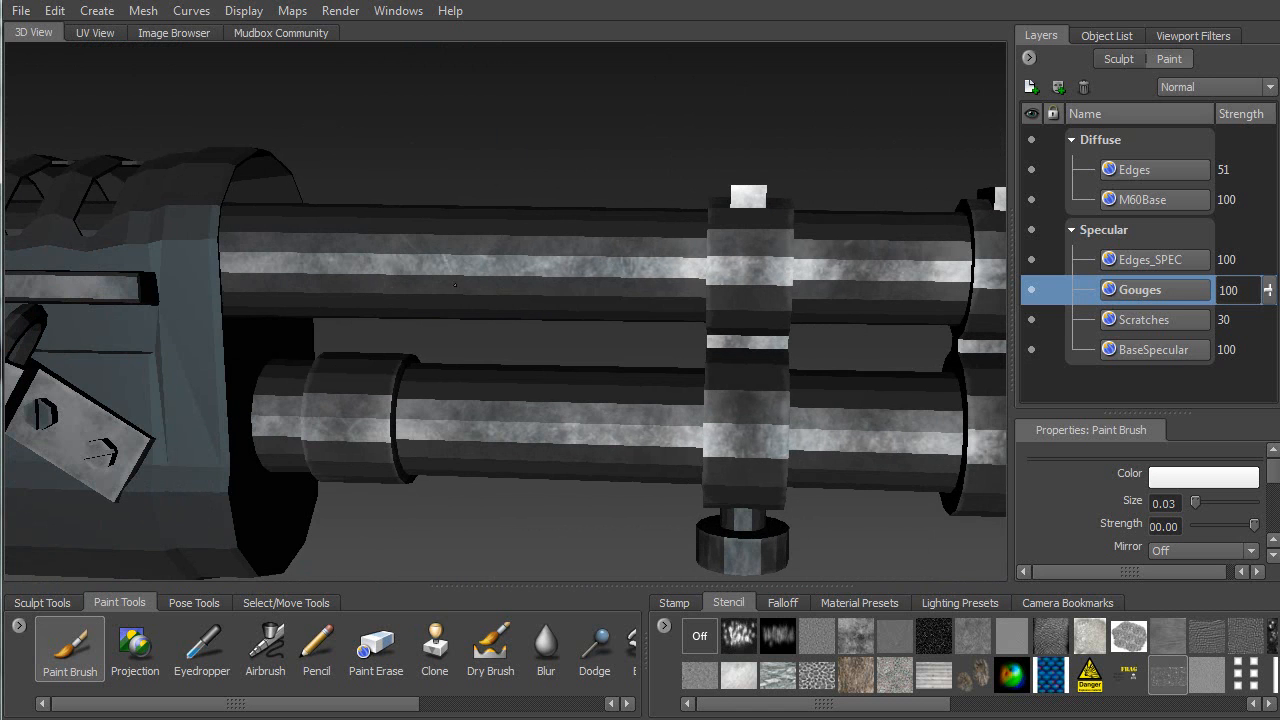
{"action": "middle_click_drag", "start_coordinate": [115, 445], "coordinate": [495, 415], "text": "alt"}
{"action": "left_click_drag", "start_coordinate": [495, 415], "coordinate": [488, 380], "text": "alt"}
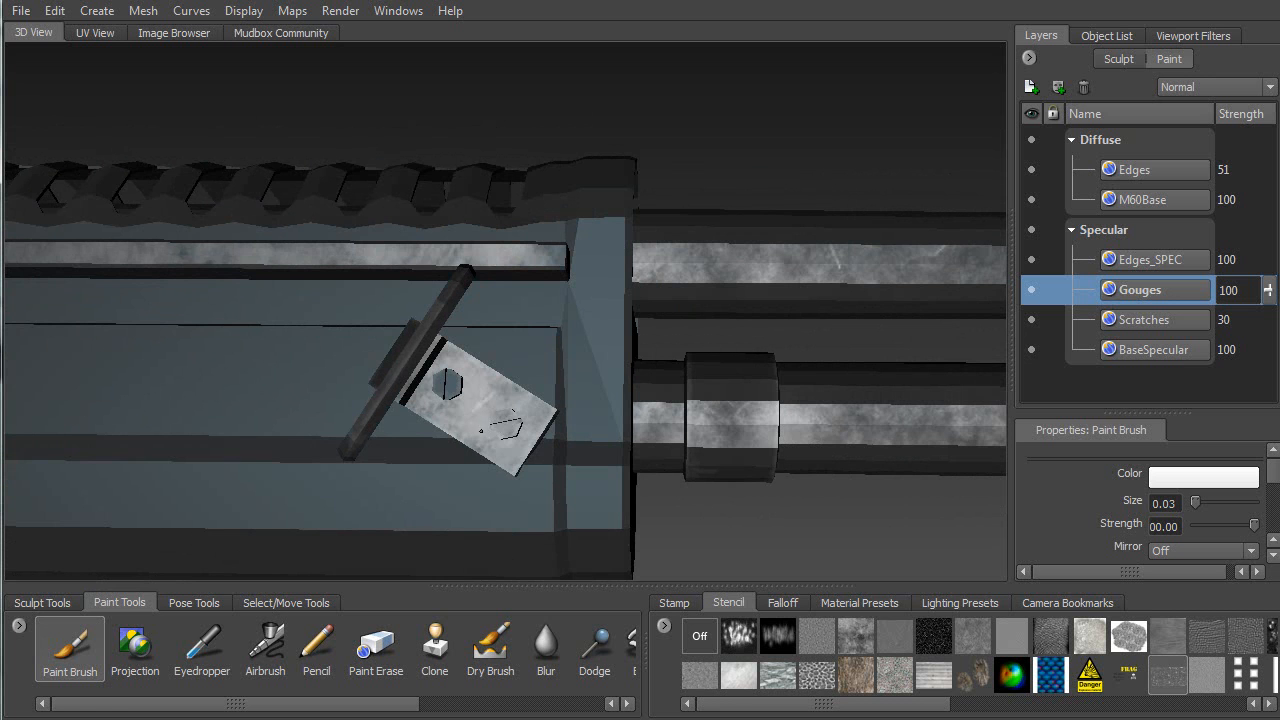
Paint a short gouge on the side of the feed cover's hinge block above the receiver
{"action": "mouse_move", "coordinate": [414, 400]}
{"action": "left_mouse_down", "text": "alt"}
{"action": "mouse_move", "coordinate": [480, 396]}
{"action": "mouse_move", "coordinate": [310, 366]}
{"action": "mouse_move", "coordinate": [539, 382]}
{"action": "mouse_move", "coordinate": [329, 528]}
{"action": "left_mouse_up", "text": "alt"}
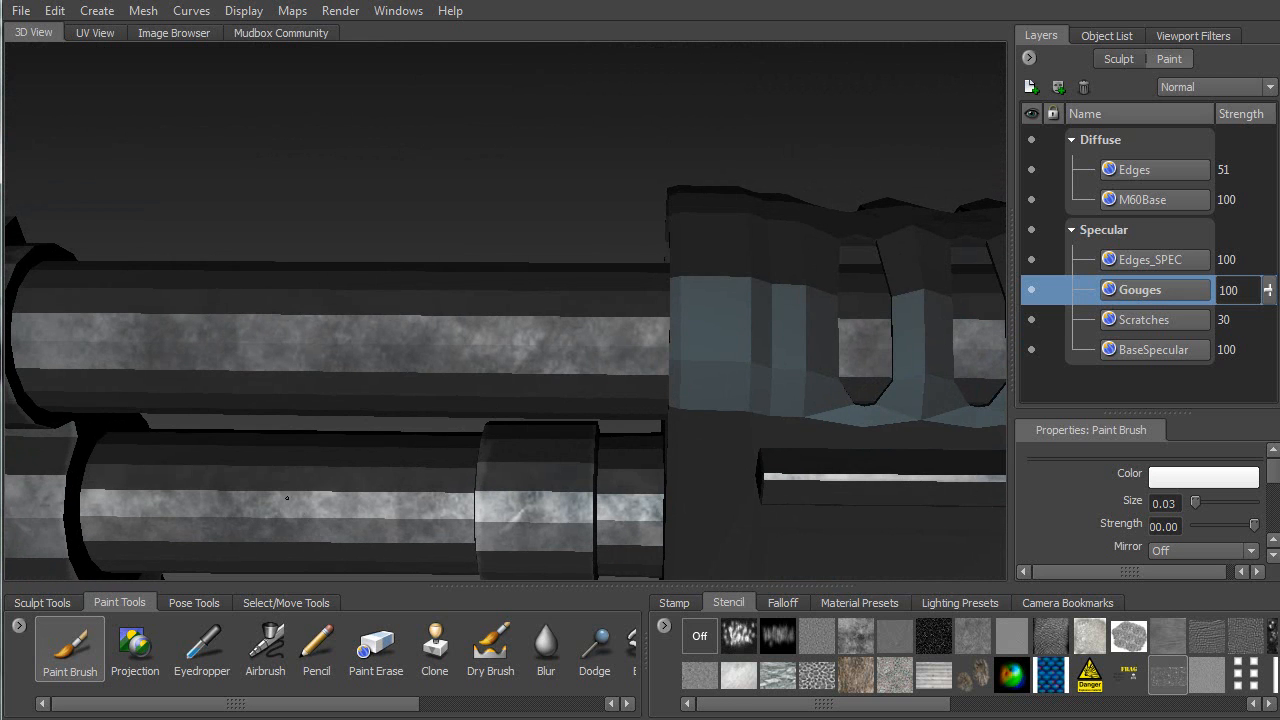
{"action": "mouse_move", "coordinate": [342, 478]}
{"action": "left_mouse_down", "text": "alt"}
{"action": "mouse_move", "coordinate": [347, 374]}
{"action": "mouse_move", "coordinate": [360, 421]}
{"action": "mouse_move", "coordinate": [374, 399]}
{"action": "left_mouse_up", "text": "alt"}
{"action": "mouse_move", "coordinate": [457, 487]}
{"action": "middle_mouse_down", "text": "alt"}
{"action": "mouse_move", "coordinate": [350, 290]}
{"action": "mouse_move", "coordinate": [306, 304]}
{"action": "middle_mouse_up", "text": "alt"}
{"action": "mouse_move", "coordinate": [306, 304]}
{"action": "left_mouse_down", "text": "alt"}
{"action": "mouse_move", "coordinate": [367, 371]}
{"action": "mouse_move", "coordinate": [357, 383]}
{"action": "mouse_move", "coordinate": [437, 374]}
{"action": "mouse_move", "coordinate": [418, 388]}
{"action": "left_mouse_up", "text": "alt"}
{"action": "mouse_move", "coordinate": [395, 386]}
{"action": "left_mouse_down", "text": "alt"}
{"action": "mouse_move", "coordinate": [485, 400]}
{"action": "mouse_move", "coordinate": [690, 320]}
{"action": "left_mouse_up", "text": "alt"}
{"action": "middle_click_drag", "start_coordinate": [690, 320], "coordinate": [450, 385], "text": "alt"}
{"action": "mouse_move", "coordinate": [450, 385]}
{"action": "left_mouse_down", "text": "alt"}
{"action": "mouse_move", "coordinate": [569, 369]}
{"action": "mouse_move", "coordinate": [525, 357]}
{"action": "left_mouse_up", "text": "alt"}
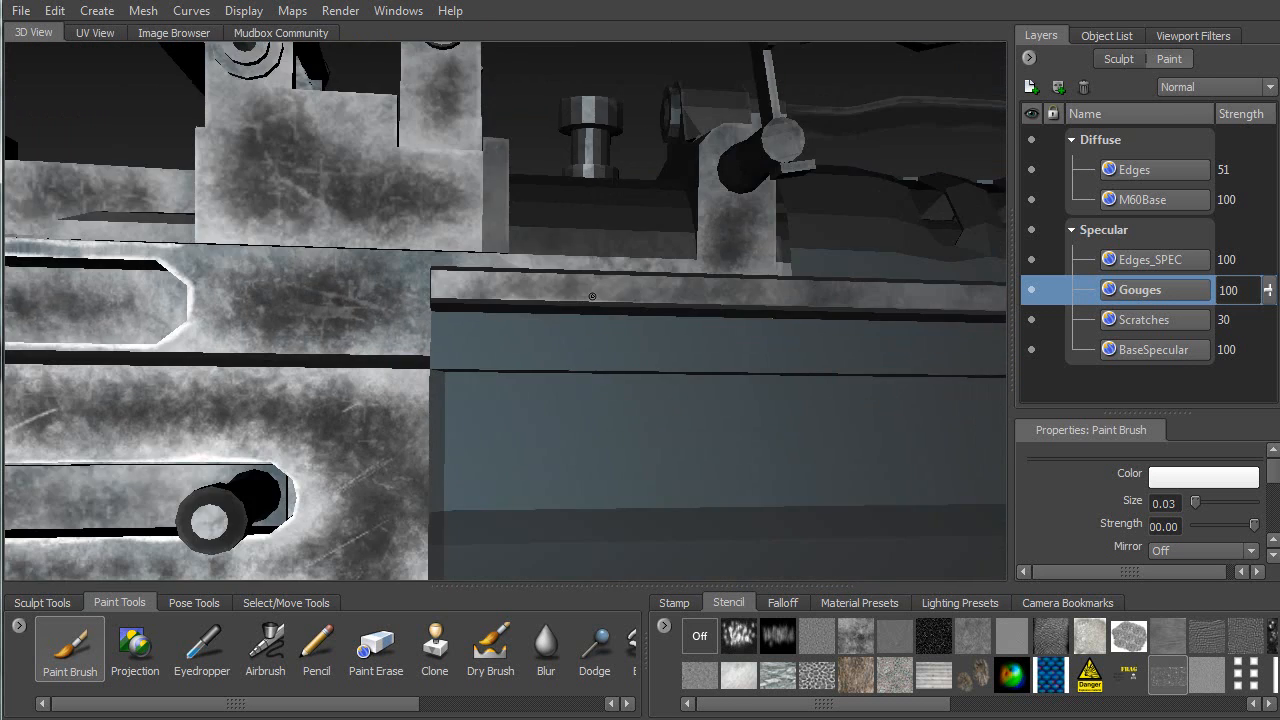
{"action": "left_click_drag", "start_coordinate": [450, 300], "coordinate": [355, 280], "text": "alt"}
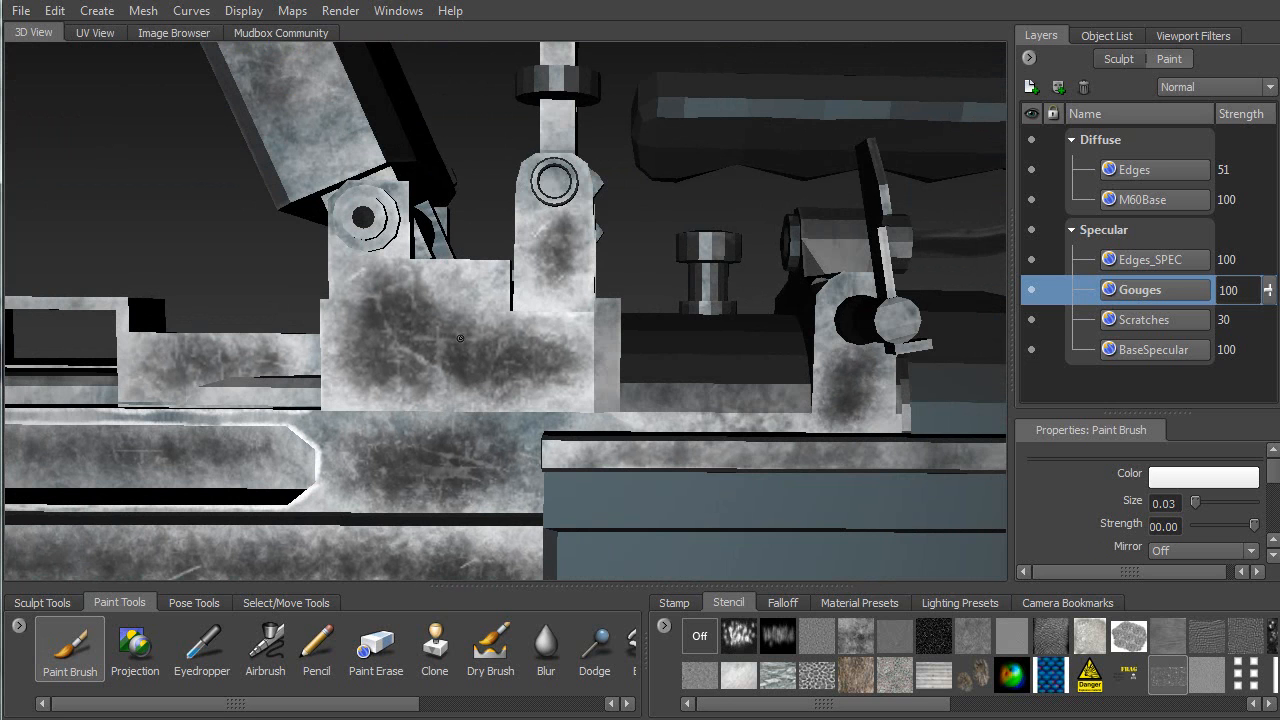
{"action": "left_click_drag", "start_coordinate": [380, 357], "coordinate": [394, 346]}
{"action": "middle_click_drag", "start_coordinate": [353, 355], "coordinate": [508, 281], "text": "alt"}
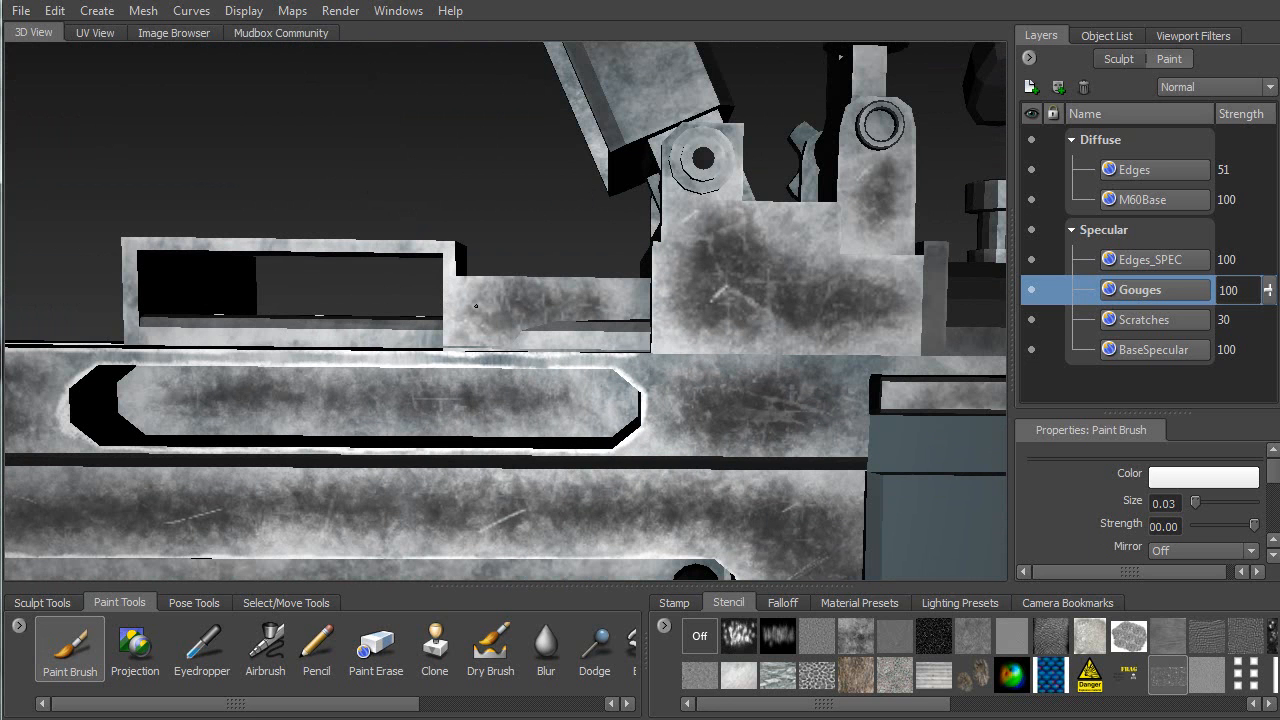
Paint short gouges on the feed tray's side block and along the upper receiver side around the recessed slots
{"action": "left_click_drag", "start_coordinate": [464, 314], "coordinate": [483, 305]}
{"action": "left_click_drag", "start_coordinate": [579, 407], "coordinate": [592, 399]}
{"action": "left_click_drag", "start_coordinate": [784, 399], "coordinate": [804, 387]}
{"action": "mouse_move", "coordinate": [650, 425]}
{"action": "left_mouse_down", "text": "alt"}
{"action": "mouse_move", "coordinate": [620, 392]}
{"action": "mouse_move", "coordinate": [653, 400]}
{"action": "left_mouse_up", "text": "alt"}
{"action": "mouse_move", "coordinate": [829, 381]}
{"action": "left_mouse_down"}
{"action": "mouse_move", "coordinate": [809, 405]}
{"action": "mouse_move", "coordinate": [788, 378]}
{"action": "left_mouse_up"}
{"action": "middle_click_drag", "start_coordinate": [250, 395], "coordinate": [847, 303], "text": "alt"}
{"action": "mouse_move", "coordinate": [595, 357]}
{"action": "left_mouse_down", "text": "alt"}
{"action": "mouse_move", "coordinate": [619, 345]}
{"action": "mouse_move", "coordinate": [611, 314]}
{"action": "left_mouse_up", "text": "alt"}
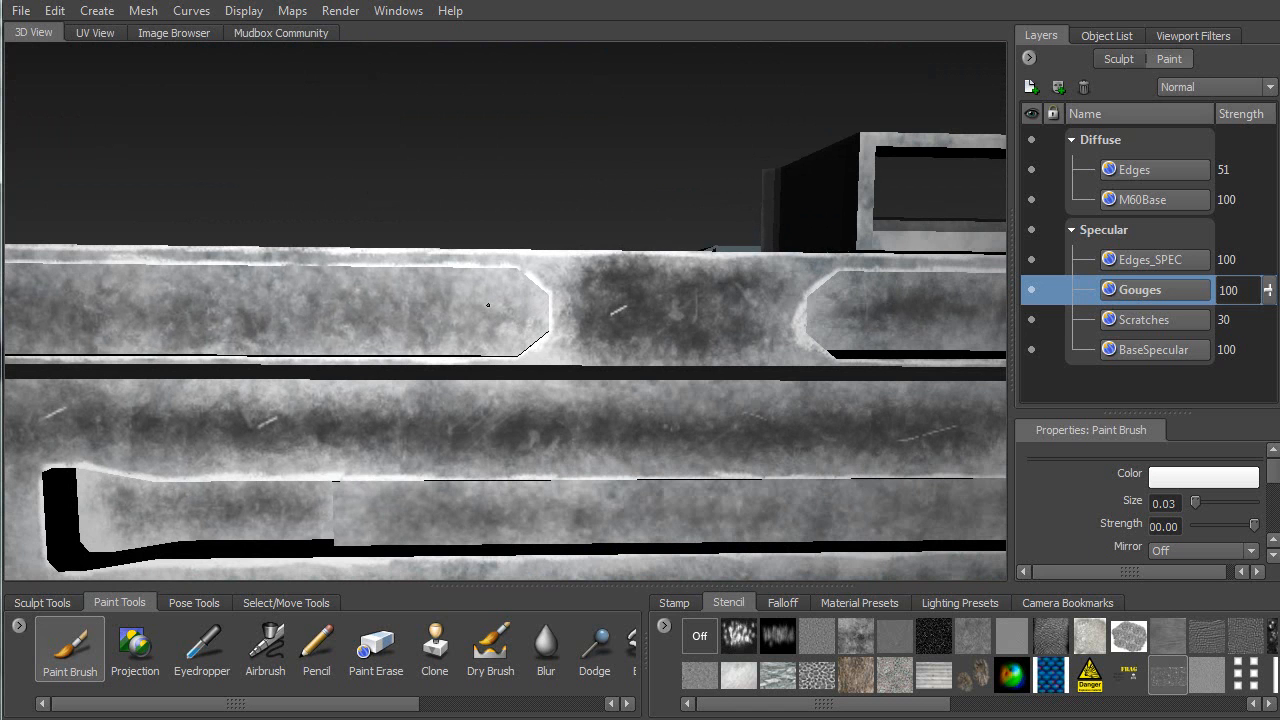
Paint scattered gouges on the rear receiver faces and on the front receiver side ahead of the trigger guard
{"action": "left_click_drag", "start_coordinate": [741, 326], "coordinate": [895, 395], "text": "alt"}
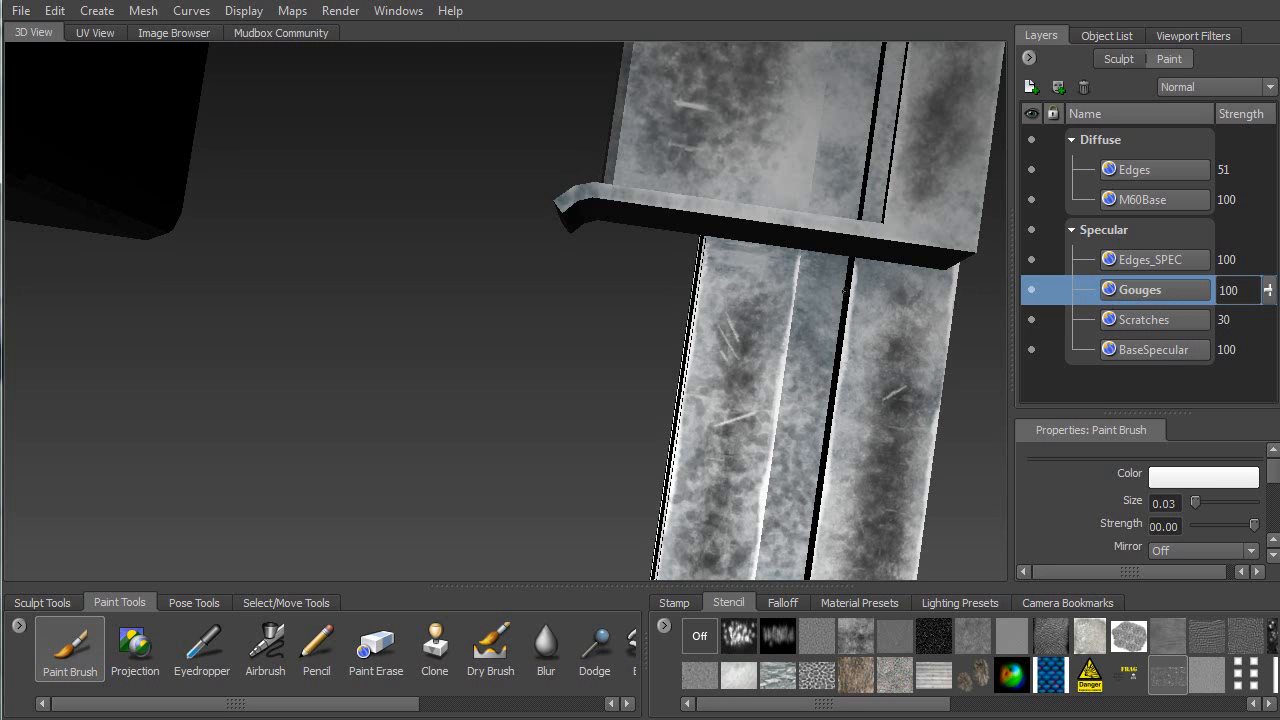
{"action": "mouse_move", "coordinate": [762, 310]}
{"action": "left_mouse_down", "text": "alt"}
{"action": "mouse_move", "coordinate": [540, 285]}
{"action": "mouse_move", "coordinate": [603, 295]}
{"action": "mouse_move", "coordinate": [565, 301]}
{"action": "mouse_move", "coordinate": [600, 320]}
{"action": "mouse_move", "coordinate": [785, 347]}
{"action": "mouse_move", "coordinate": [539, 291]}
{"action": "mouse_move", "coordinate": [455, 338]}
{"action": "mouse_move", "coordinate": [248, 297]}
{"action": "mouse_move", "coordinate": [255, 311]}
{"action": "mouse_move", "coordinate": [577, 220]}
{"action": "mouse_move", "coordinate": [318, 243]}
{"action": "mouse_move", "coordinate": [311, 314]}
{"action": "left_mouse_up", "text": "alt"}
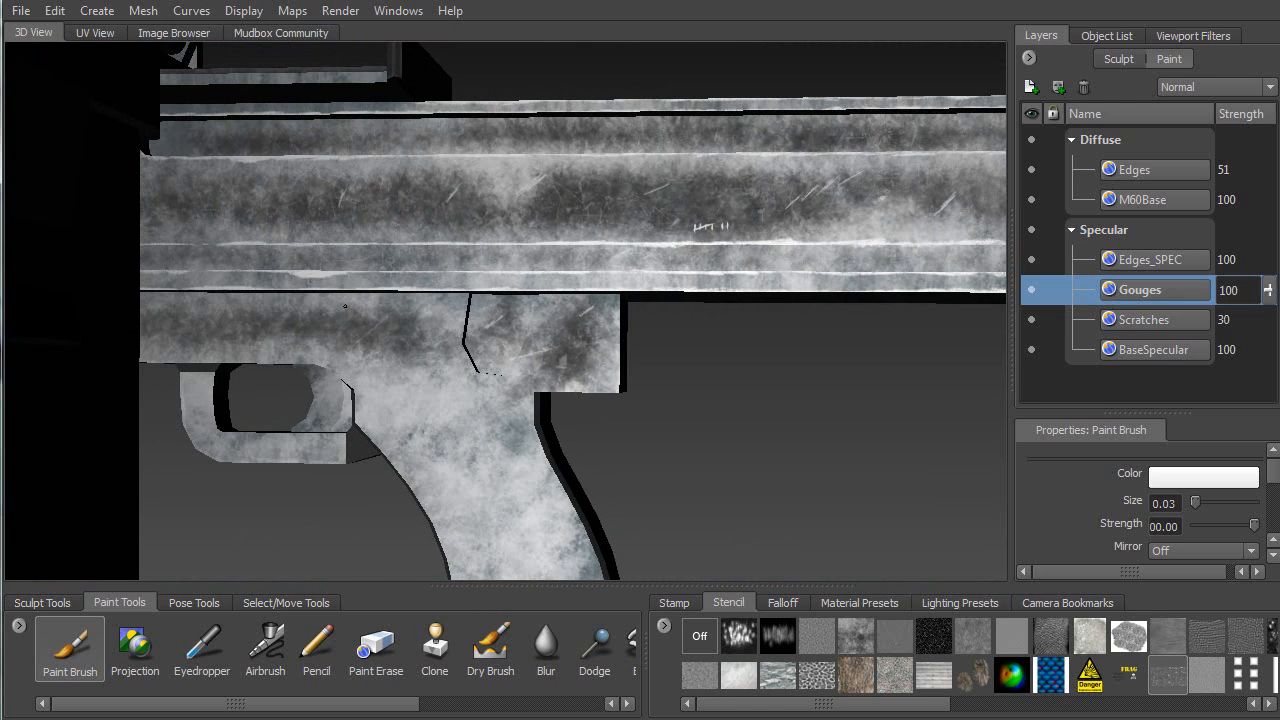
{"action": "left_click_drag", "start_coordinate": [212, 326], "coordinate": [483, 276], "text": "alt"}
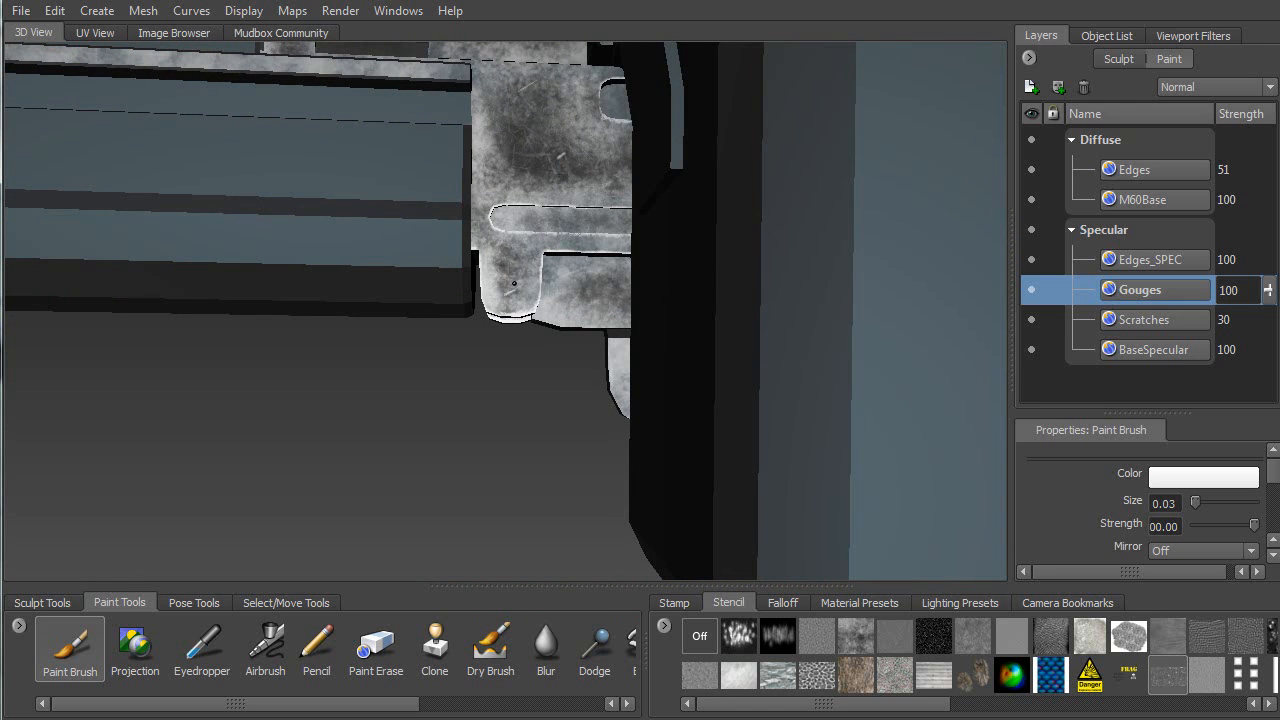
{"action": "left_click_drag", "start_coordinate": [461, 248], "coordinate": [562, 226], "text": "alt"}
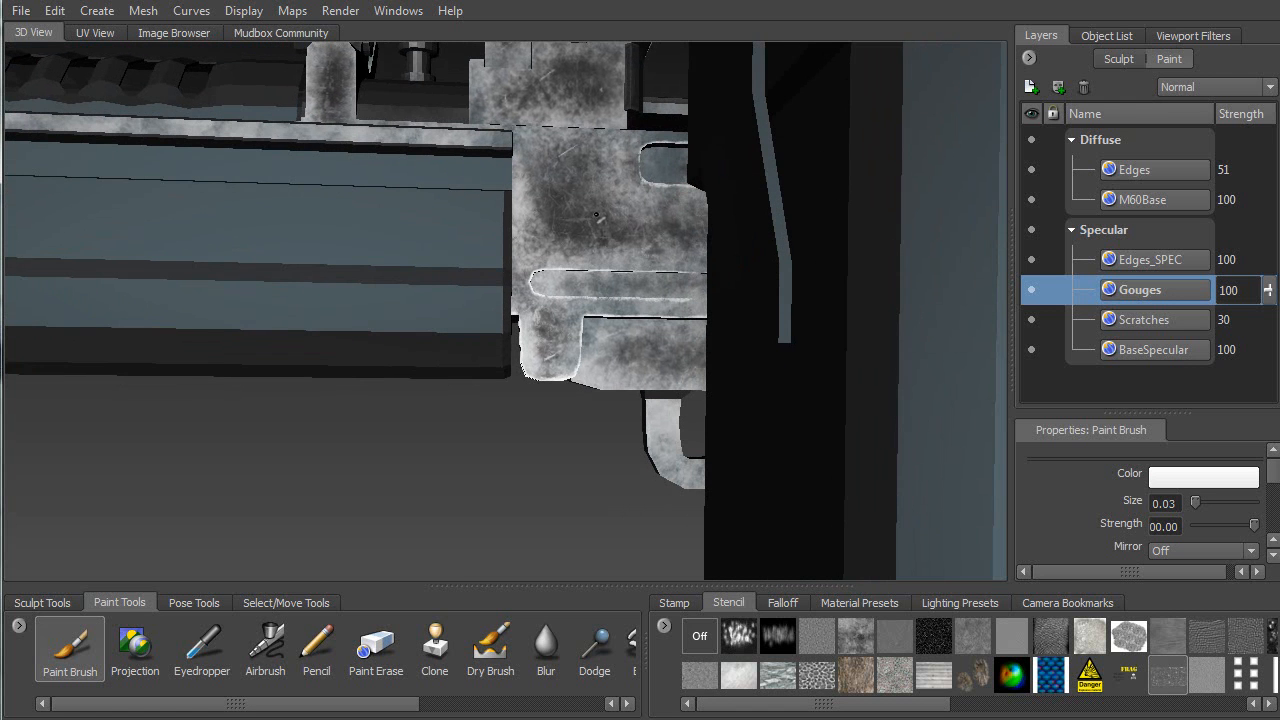
{"action": "left_click_drag", "start_coordinate": [457, 246], "coordinate": [300, 84], "text": "alt"}
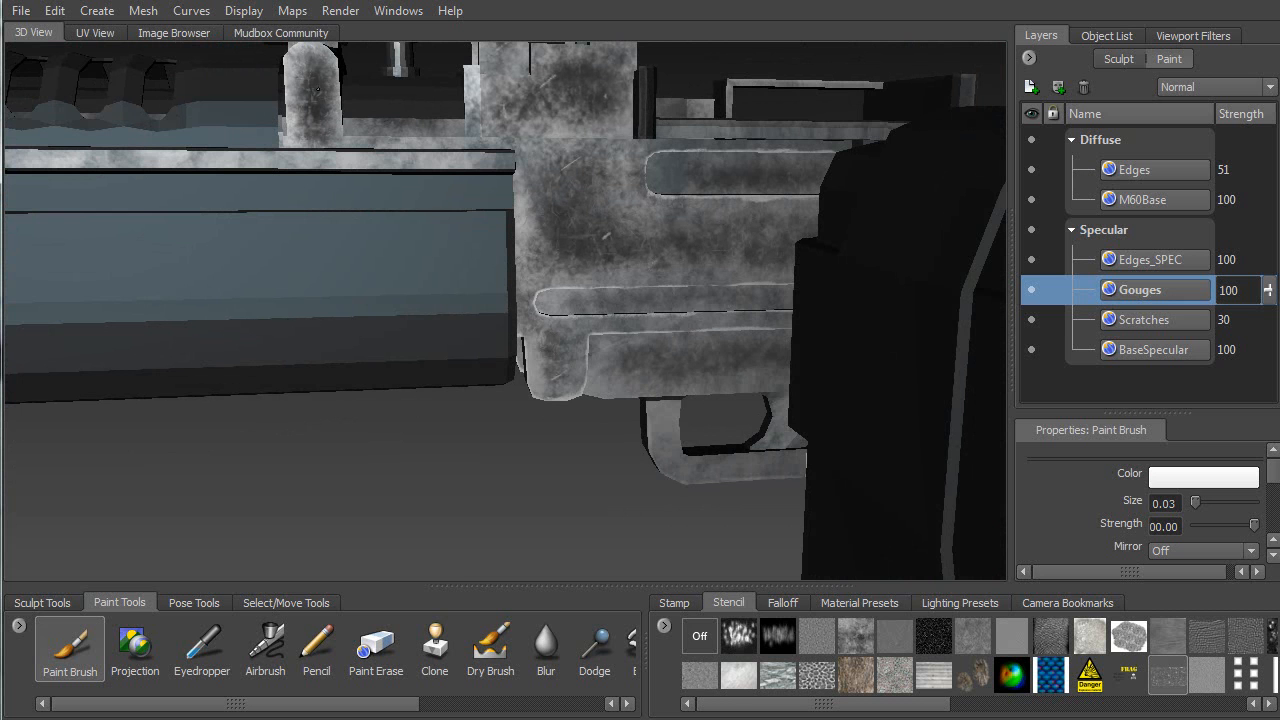
Examine the handguard, its vented top and the carrying handle from several angles
{"action": "right_click_drag", "start_coordinate": [341, 486], "coordinate": [334, 256], "text": "alt"}
{"action": "middle_click_drag", "start_coordinate": [334, 256], "coordinate": [413, 305], "text": "alt"}
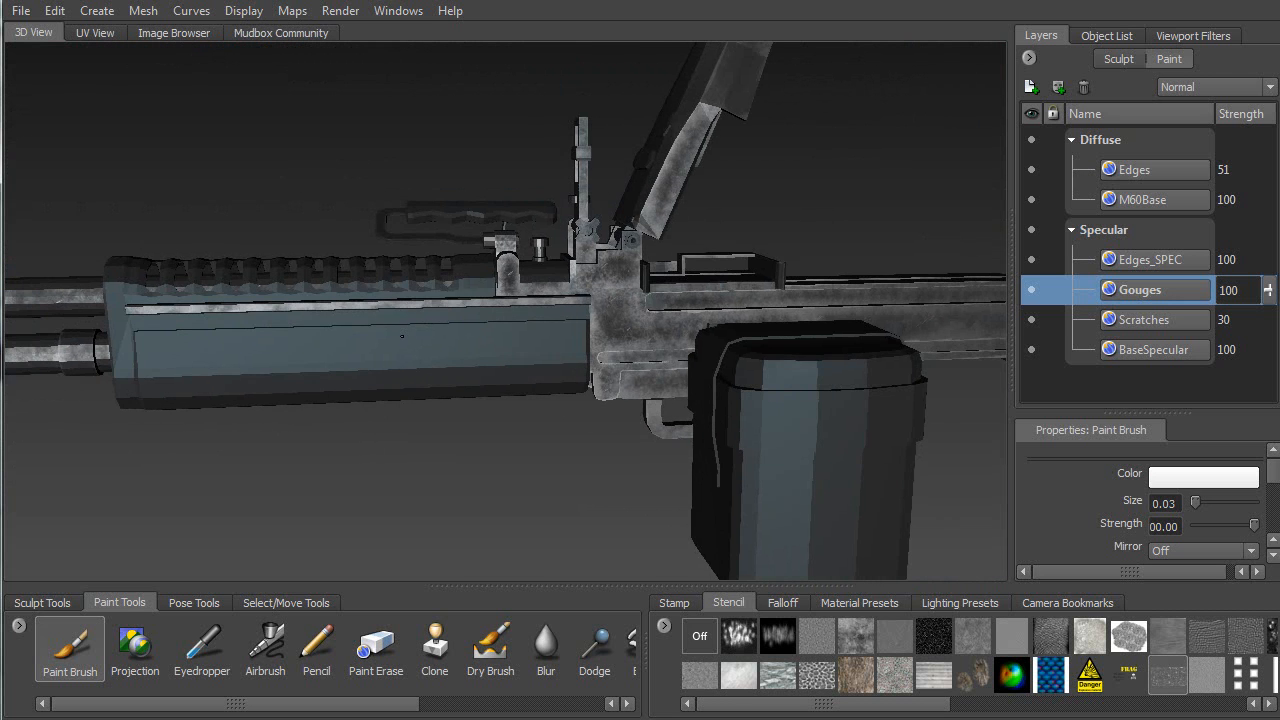
{"action": "left_click_drag", "start_coordinate": [485, 327], "coordinate": [446, 365], "text": "alt"}
{"action": "middle_click_drag", "start_coordinate": [185, 260], "coordinate": [70, 285], "text": "alt"}
{"action": "left_click_drag", "start_coordinate": [70, 285], "coordinate": [206, 292], "text": "alt"}
{"action": "middle_click_drag", "start_coordinate": [160, 198], "coordinate": [306, 228], "text": "alt"}
{"action": "left_click_drag", "start_coordinate": [306, 228], "coordinate": [246, 216], "text": "alt"}
{"action": "left_click_drag", "start_coordinate": [430, 272], "coordinate": [396, 261], "text": "alt"}
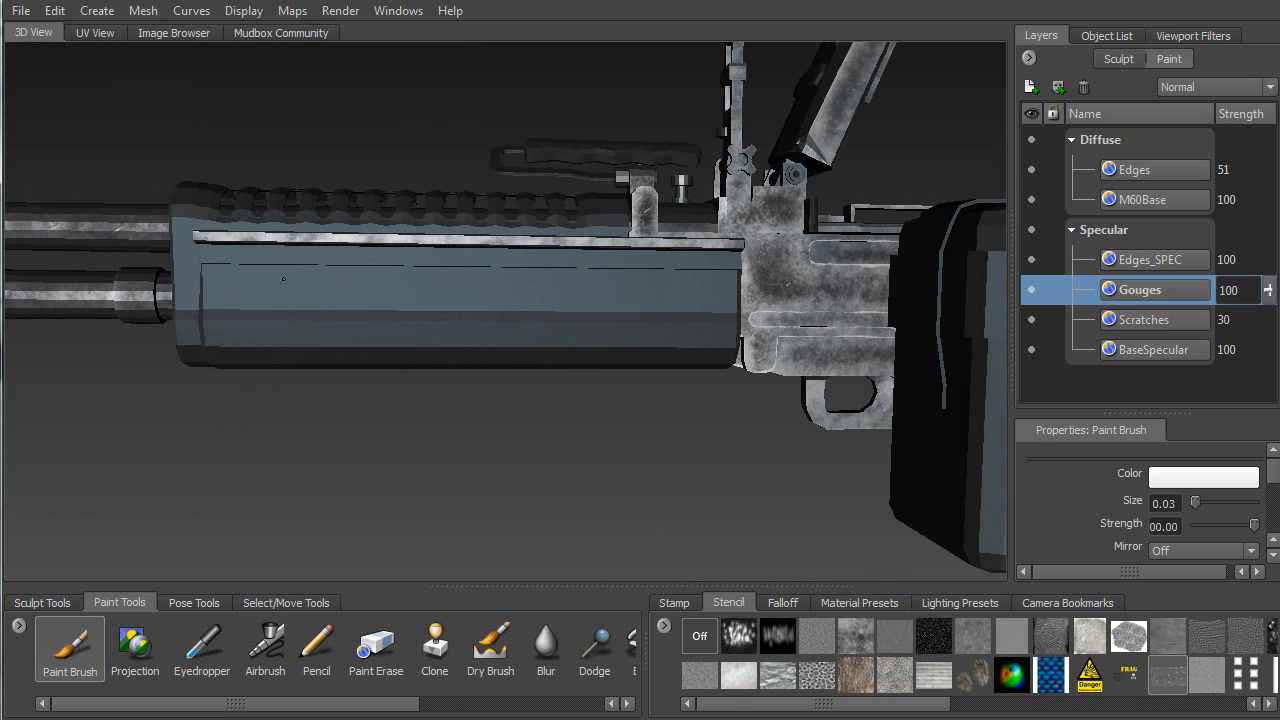
{"action": "right_click_drag", "start_coordinate": [370, 359], "coordinate": [256, 330], "text": "alt"}
{"action": "left_click_drag", "start_coordinate": [256, 330], "coordinate": [260, 396], "text": "alt"}
{"action": "right_click_drag", "start_coordinate": [290, 400], "coordinate": [424, 426], "text": "alt"}
{"action": "middle_click_drag", "start_coordinate": [380, 360], "coordinate": [385, 520], "text": "alt"}
{"action": "left_click_drag", "start_coordinate": [385, 520], "coordinate": [416, 334], "text": "alt"}
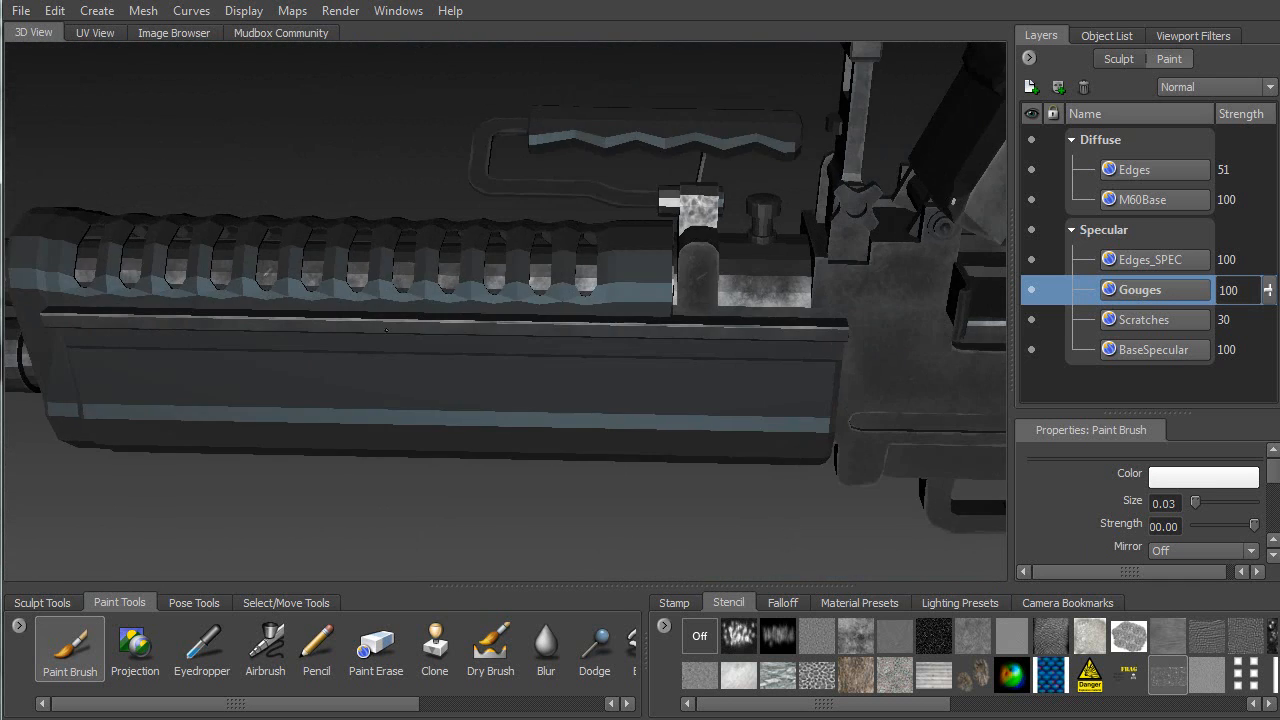
Examine both sides of the receiver, the pistol grip and the stock
{"action": "middle_click_drag", "start_coordinate": [416, 334], "coordinate": [130, 375], "text": "alt"}
{"action": "left_click_drag", "start_coordinate": [700, 300], "coordinate": [633, 235], "text": "alt"}
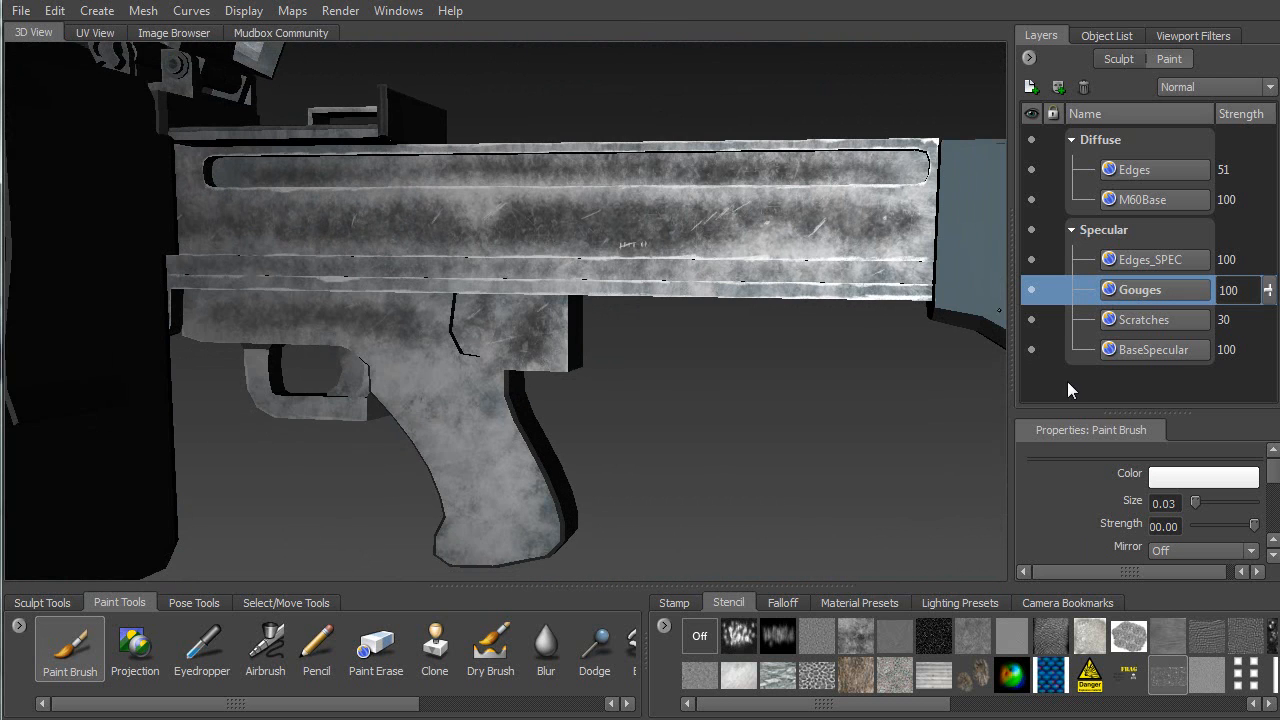
{"action": "left_click_drag", "start_coordinate": [335, 294], "coordinate": [355, 271], "text": "alt"}
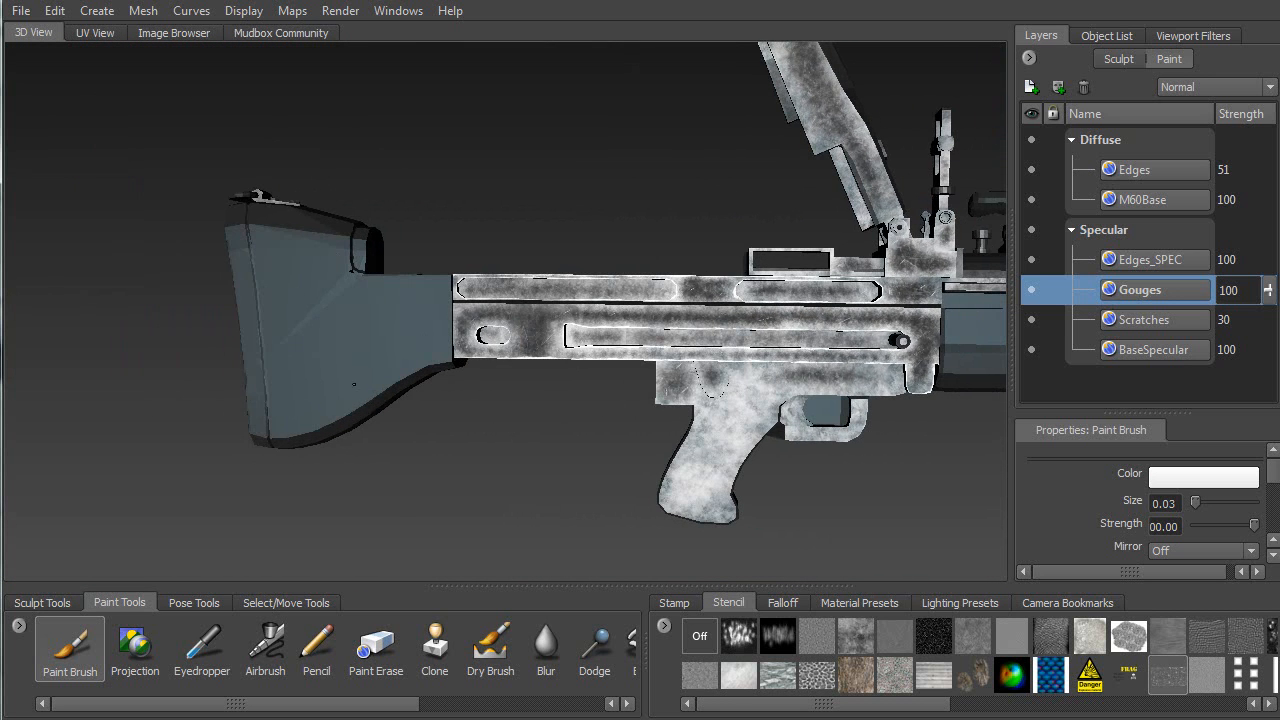
{"action": "left_click_drag", "start_coordinate": [401, 367], "coordinate": [528, 357], "text": "alt"}
{"action": "left_click_drag", "start_coordinate": [463, 317], "coordinate": [157, 351], "text": "alt"}
Paint short gouges around the carrying handle's pivot and its mounting bracket above the handguard
{"action": "middle_click_drag", "start_coordinate": [157, 351], "coordinate": [36, 217], "text": "alt"}
{"action": "right_click_drag", "start_coordinate": [36, 217], "coordinate": [266, 60], "text": "alt"}
{"action": "middle_click_drag", "start_coordinate": [266, 60], "coordinate": [394, 308], "text": "alt"}
{"action": "left_click_drag", "start_coordinate": [392, 328], "coordinate": [655, 230], "text": "alt"}
{"action": "middle_click_drag", "start_coordinate": [655, 230], "coordinate": [620, 334], "text": "alt"}
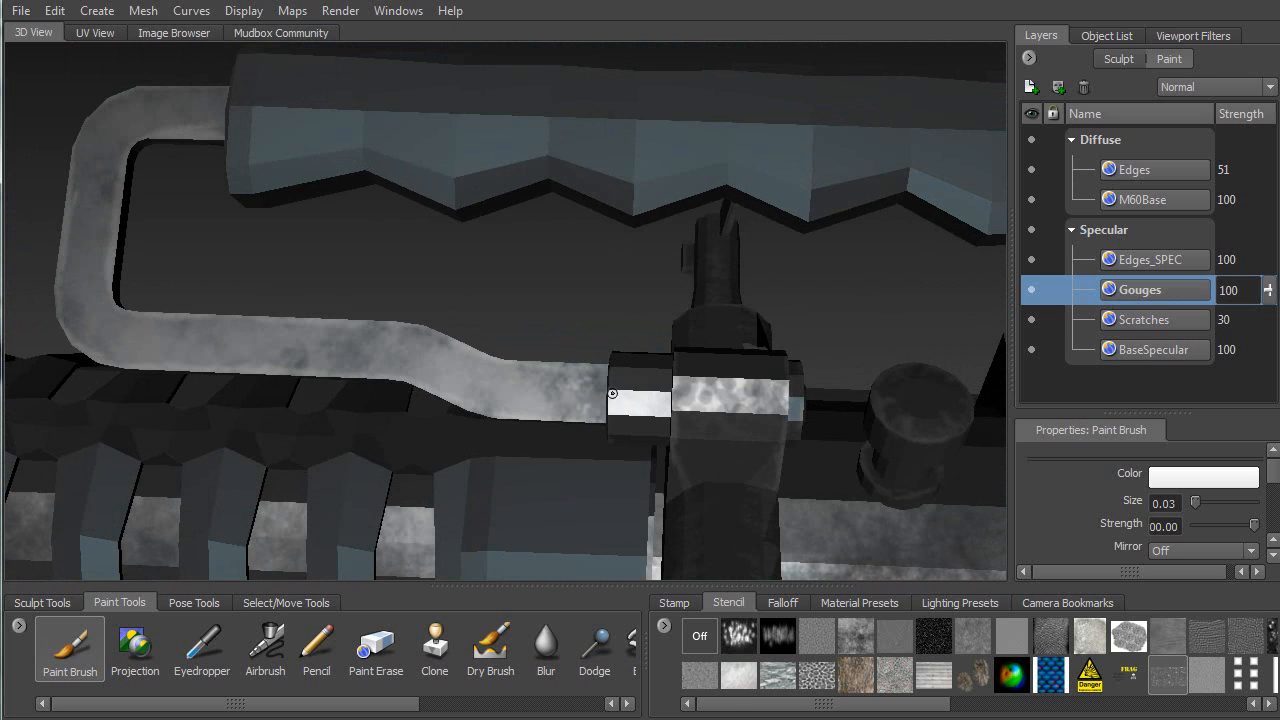
{"action": "left_click_drag", "start_coordinate": [680, 410], "coordinate": [719, 417]}
{"action": "left_click_drag", "start_coordinate": [901, 354], "coordinate": [761, 341], "text": "alt"}
{"action": "left_click_drag", "start_coordinate": [578, 460], "coordinate": [514, 455]}
{"action": "mouse_move", "coordinate": [514, 455]}
{"action": "left_mouse_down", "text": "alt"}
{"action": "mouse_move", "coordinate": [590, 405]}
{"action": "mouse_move", "coordinate": [596, 298]}
{"action": "left_mouse_up", "text": "alt"}
{"action": "middle_click_drag", "start_coordinate": [417, 130], "coordinate": [545, 320], "text": "alt"}
{"action": "left_click_drag", "start_coordinate": [545, 320], "coordinate": [603, 307], "text": "alt"}
{"action": "mouse_move", "coordinate": [594, 360]}
{"action": "left_mouse_down"}
{"action": "mouse_move", "coordinate": [629, 386]}
{"action": "mouse_move", "coordinate": [631, 446]}
{"action": "left_mouse_up"}
Paint a short diagonal gouge on the rounded upright plate of the carrying handle mount
{"action": "left_click_drag", "start_coordinate": [455, 432], "coordinate": [593, 433], "text": "alt"}
{"action": "left_click_drag", "start_coordinate": [528, 398], "coordinate": [559, 480], "text": "alt"}
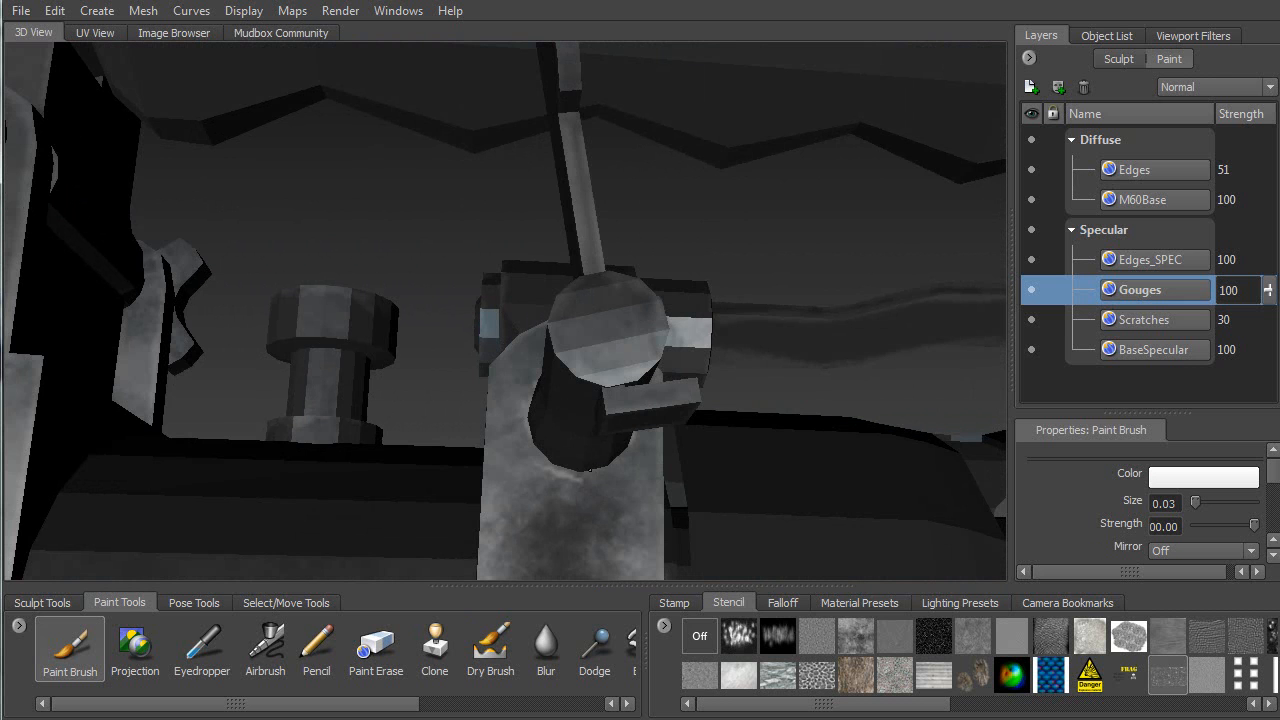
{"action": "left_click_drag", "start_coordinate": [605, 457], "coordinate": [652, 498], "text": "alt"}
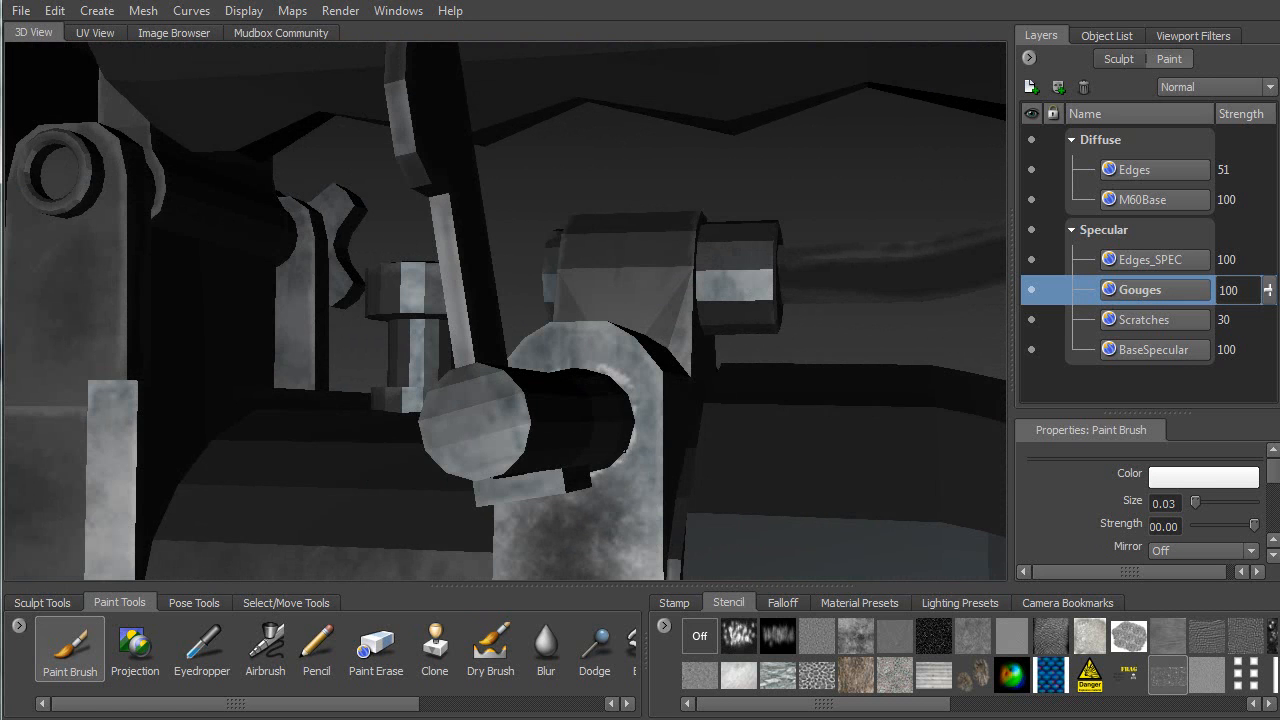
{"action": "left_click_drag", "start_coordinate": [635, 427], "coordinate": [414, 416], "text": "alt"}
{"action": "mouse_move", "coordinate": [692, 472]}
{"action": "left_mouse_down"}
{"action": "mouse_move", "coordinate": [731, 440]}
{"action": "mouse_move", "coordinate": [794, 421]}
{"action": "mouse_move", "coordinate": [750, 437]}
{"action": "mouse_move", "coordinate": [850, 450]}
{"action": "mouse_move", "coordinate": [868, 476]}
{"action": "mouse_move", "coordinate": [818, 446]}
{"action": "mouse_move", "coordinate": [873, 500]}
{"action": "mouse_move", "coordinate": [733, 478]}
{"action": "mouse_move", "coordinate": [705, 440]}
{"action": "left_mouse_up"}
Paint small gouges along the receiver side, from the feed cover's hinge block to the rear end of the long recessed slot
{"action": "right_click_drag", "start_coordinate": [705, 440], "coordinate": [613, 234], "text": "alt"}
{"action": "middle_click_drag", "start_coordinate": [595, 377], "coordinate": [444, 308], "text": "alt"}
{"action": "left_click_drag", "start_coordinate": [591, 389], "coordinate": [594, 397], "text": "alt"}
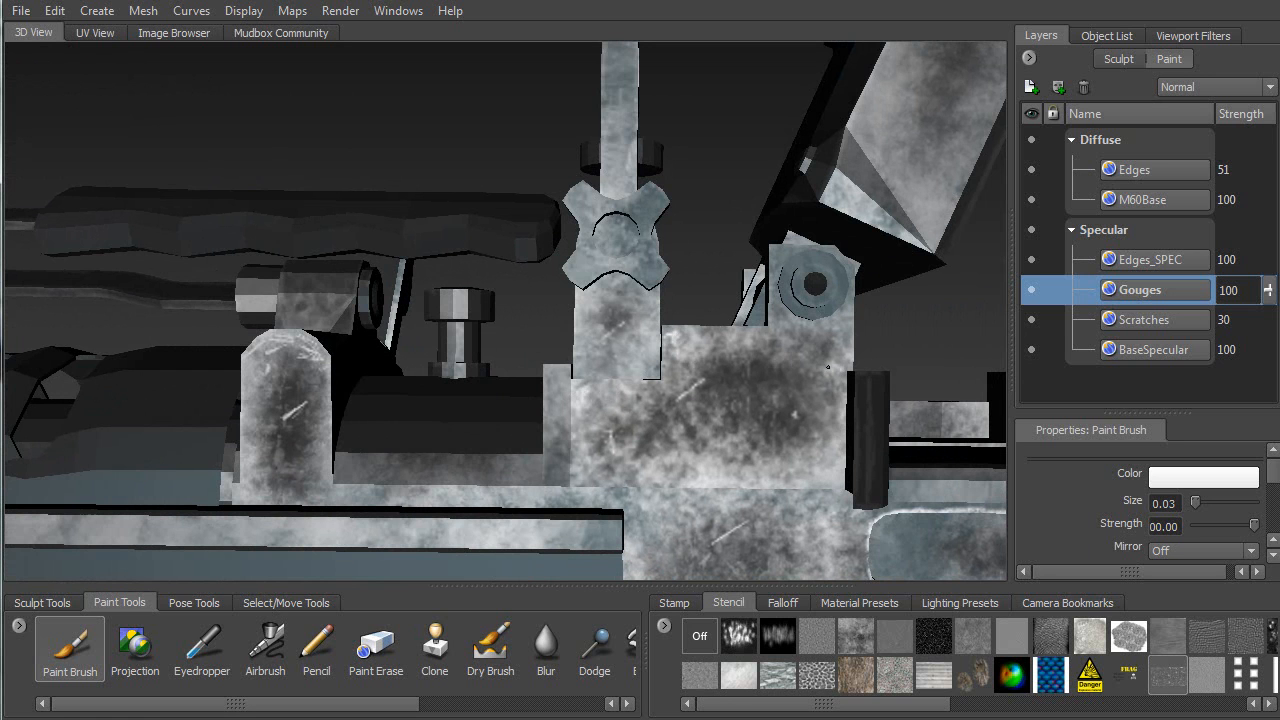
{"action": "mouse_move", "coordinate": [838, 372]}
{"action": "middle_mouse_down", "text": "alt"}
{"action": "mouse_move", "coordinate": [834, 356]}
{"action": "mouse_move", "coordinate": [625, 240]}
{"action": "middle_mouse_up", "text": "alt"}
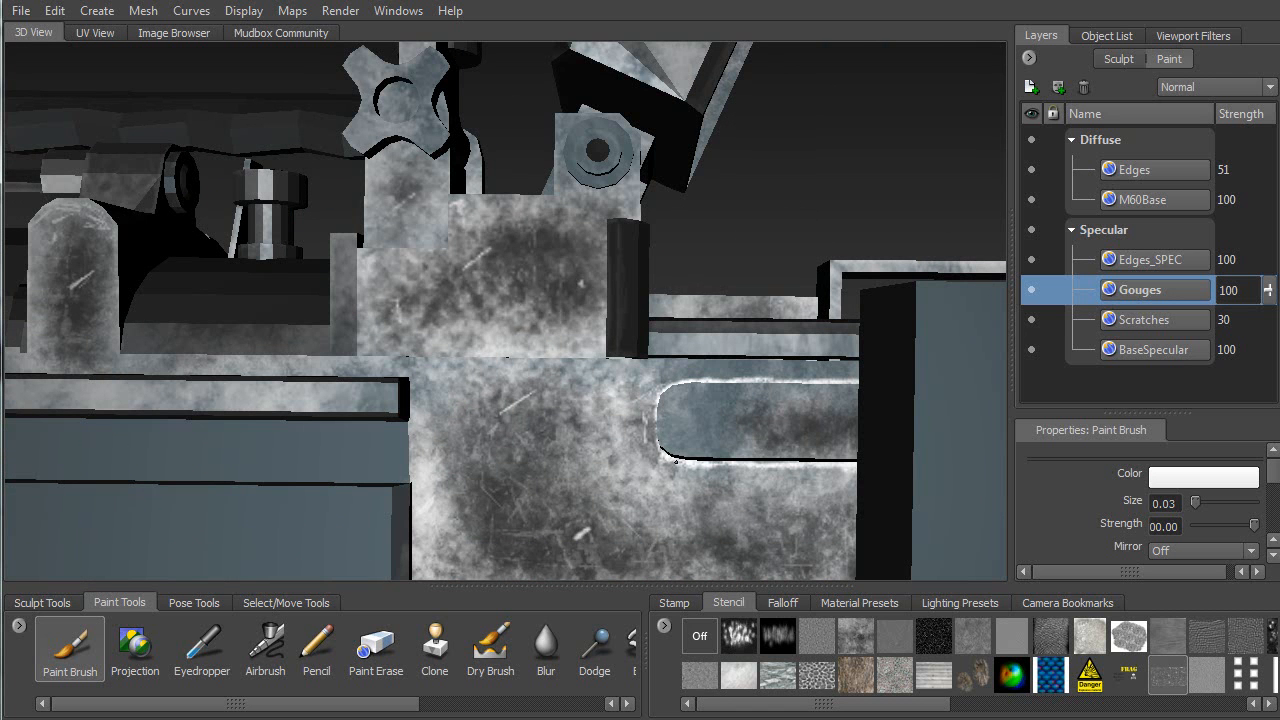
{"action": "middle_click_drag", "start_coordinate": [689, 399], "coordinate": [460, 366], "text": "alt"}
{"action": "middle_click_drag", "start_coordinate": [640, 370], "coordinate": [351, 365], "text": "alt"}
{"action": "middle_click_drag", "start_coordinate": [620, 336], "coordinate": [493, 335], "text": "alt"}
{"action": "middle_click_drag", "start_coordinate": [633, 389], "coordinate": [531, 347], "text": "alt"}
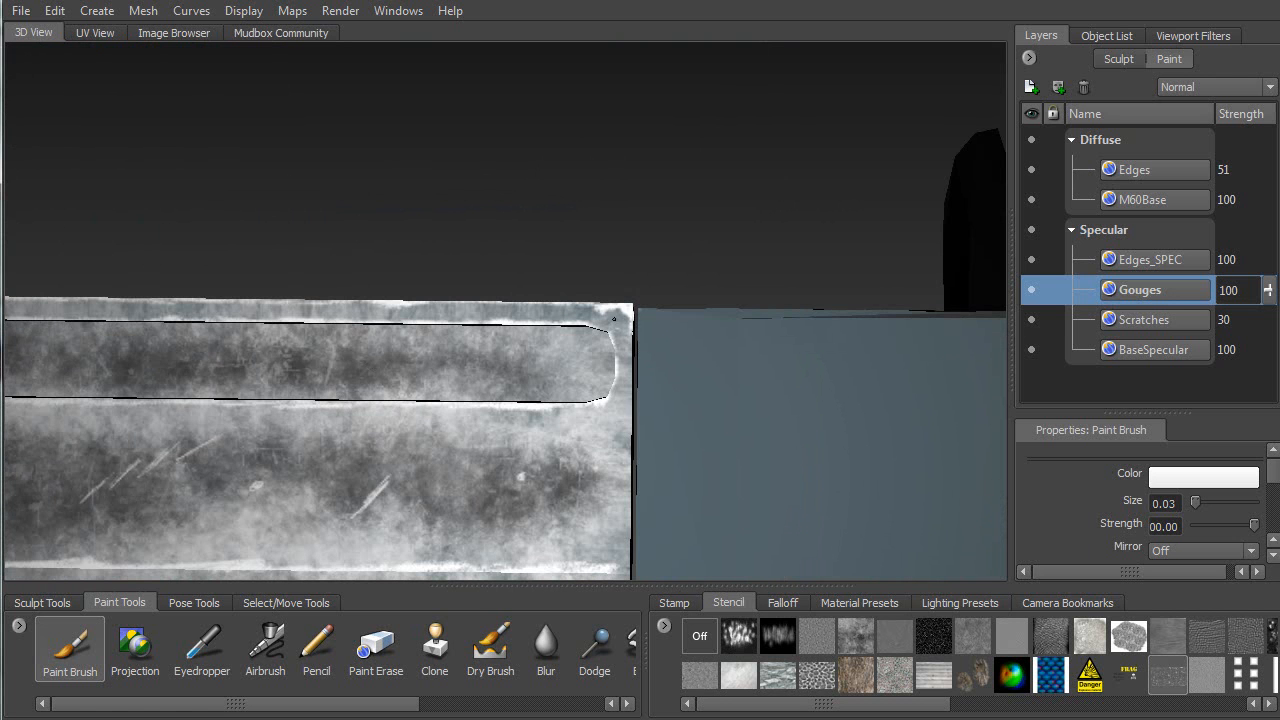
{"action": "left_click_drag", "start_coordinate": [617, 362], "coordinate": [612, 400]}
Examine the pistol grip, trigger guard and lower receiver from the rear and both sides
{"action": "right_click_drag", "start_coordinate": [547, 385], "coordinate": [350, 386], "text": "alt"}
{"action": "middle_click_drag", "start_coordinate": [335, 386], "coordinate": [480, 286], "text": "alt"}
{"action": "left_click_drag", "start_coordinate": [480, 286], "coordinate": [622, 306], "text": "alt"}
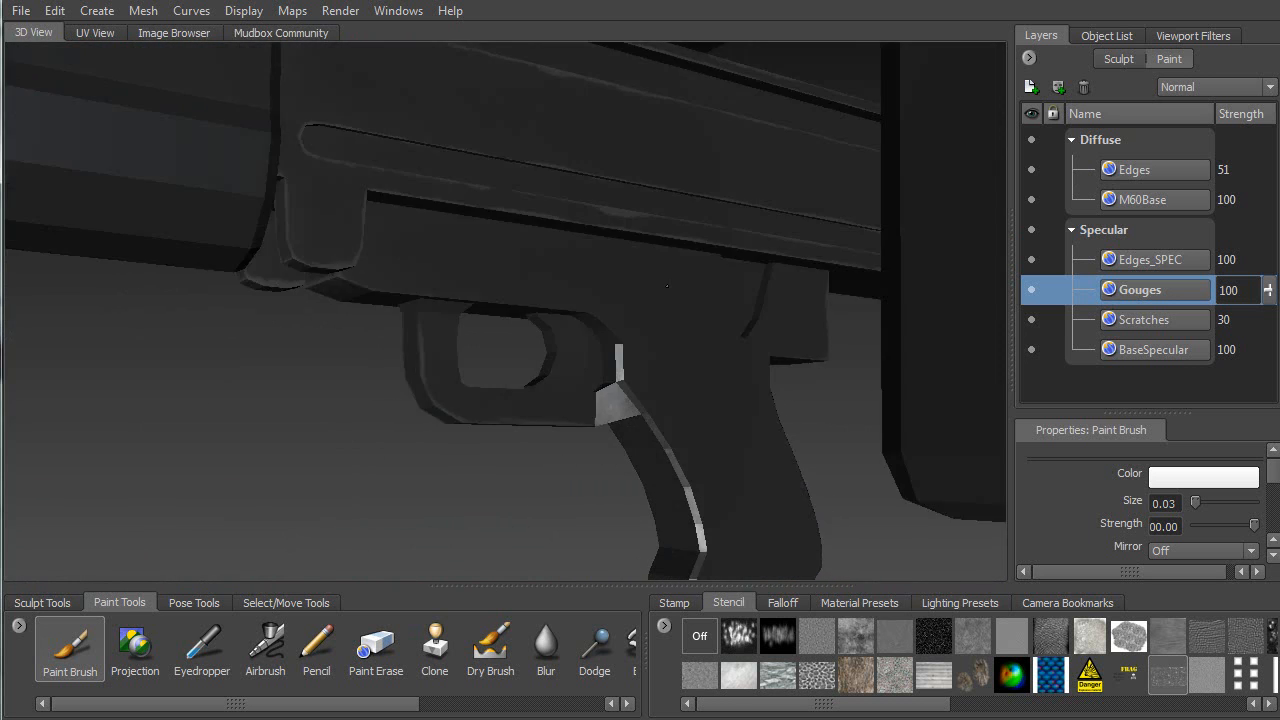
{"action": "left_click_drag", "start_coordinate": [667, 286], "coordinate": [500, 230], "text": "alt"}
{"action": "left_click_drag", "start_coordinate": [510, 276], "coordinate": [557, 311], "text": "alt"}
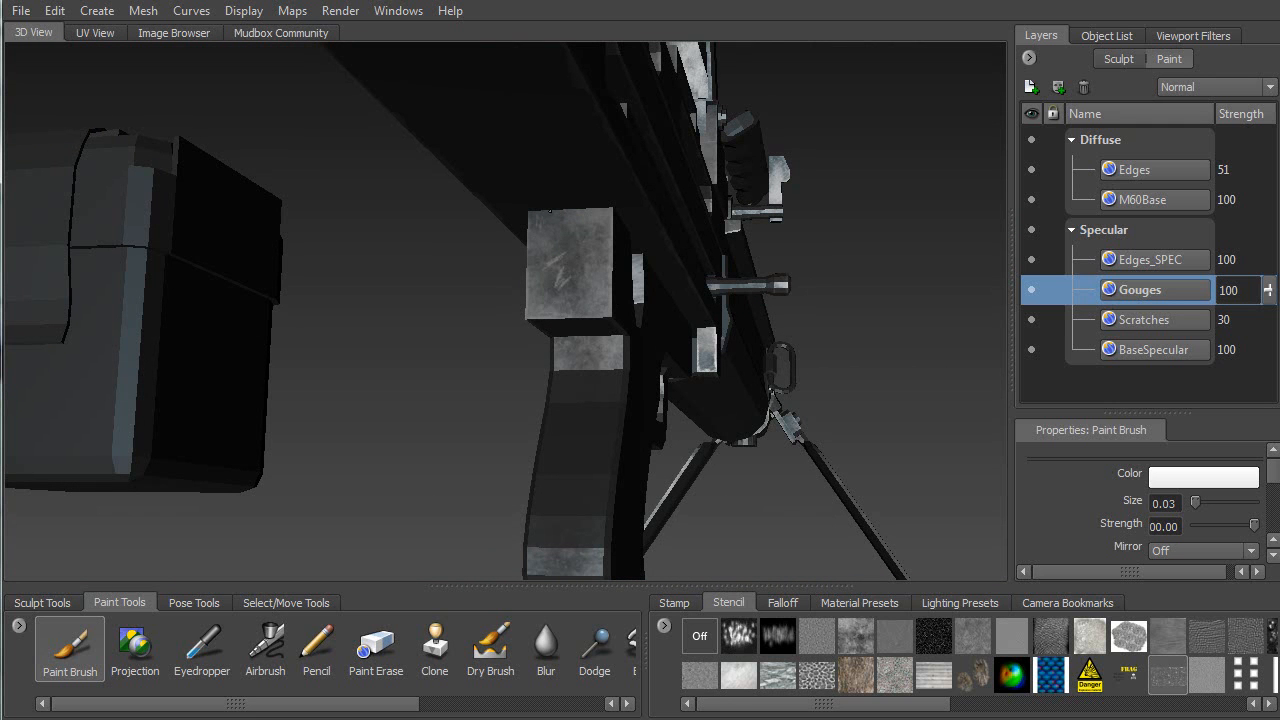
{"action": "left_click_drag", "start_coordinate": [608, 234], "coordinate": [510, 279], "text": "alt"}
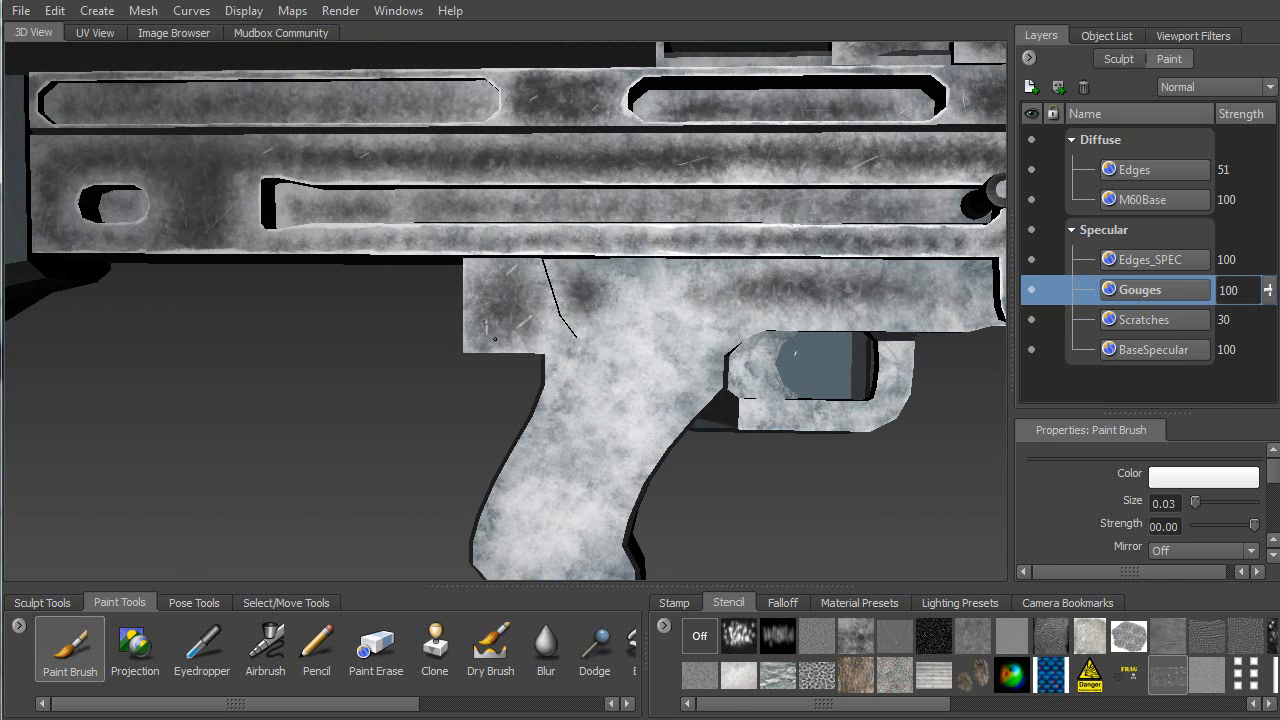
{"action": "left_click_drag", "start_coordinate": [556, 368], "coordinate": [581, 294], "text": "alt"}
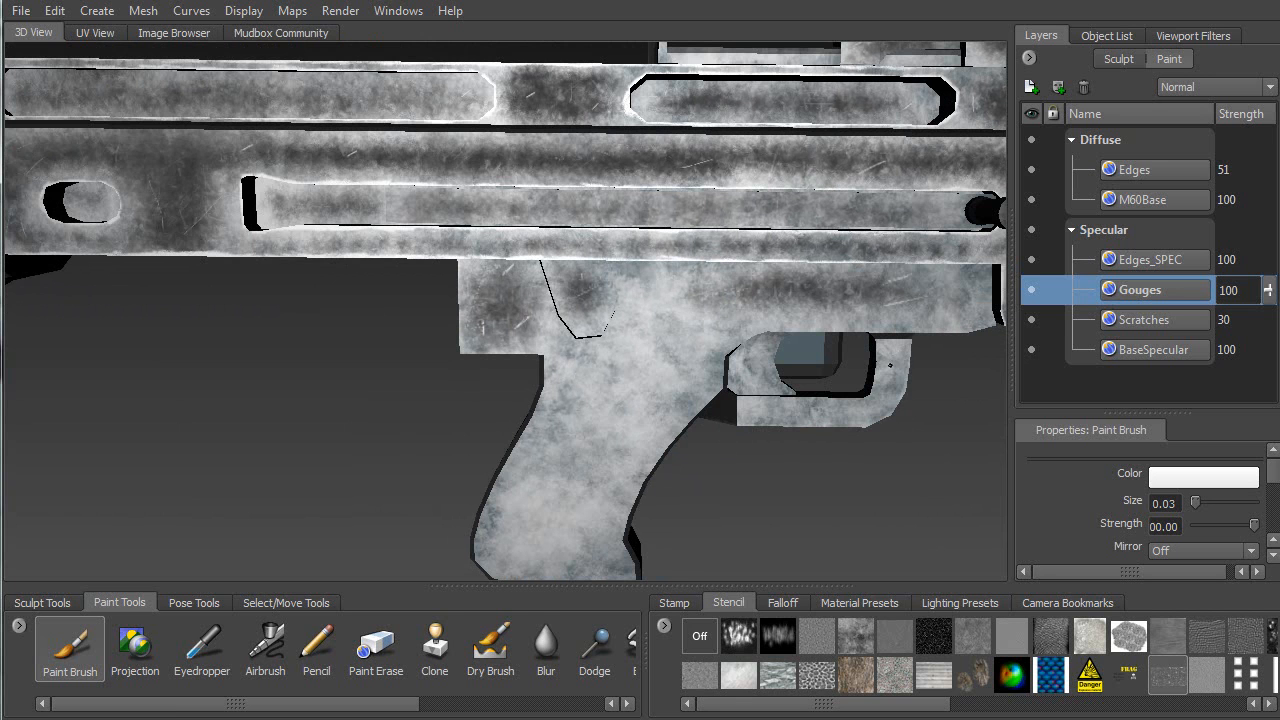
{"action": "right_click_drag", "start_coordinate": [790, 371], "coordinate": [508, 336], "text": "alt"}
{"action": "left_click_drag", "start_coordinate": [508, 336], "coordinate": [574, 266], "text": "alt"}
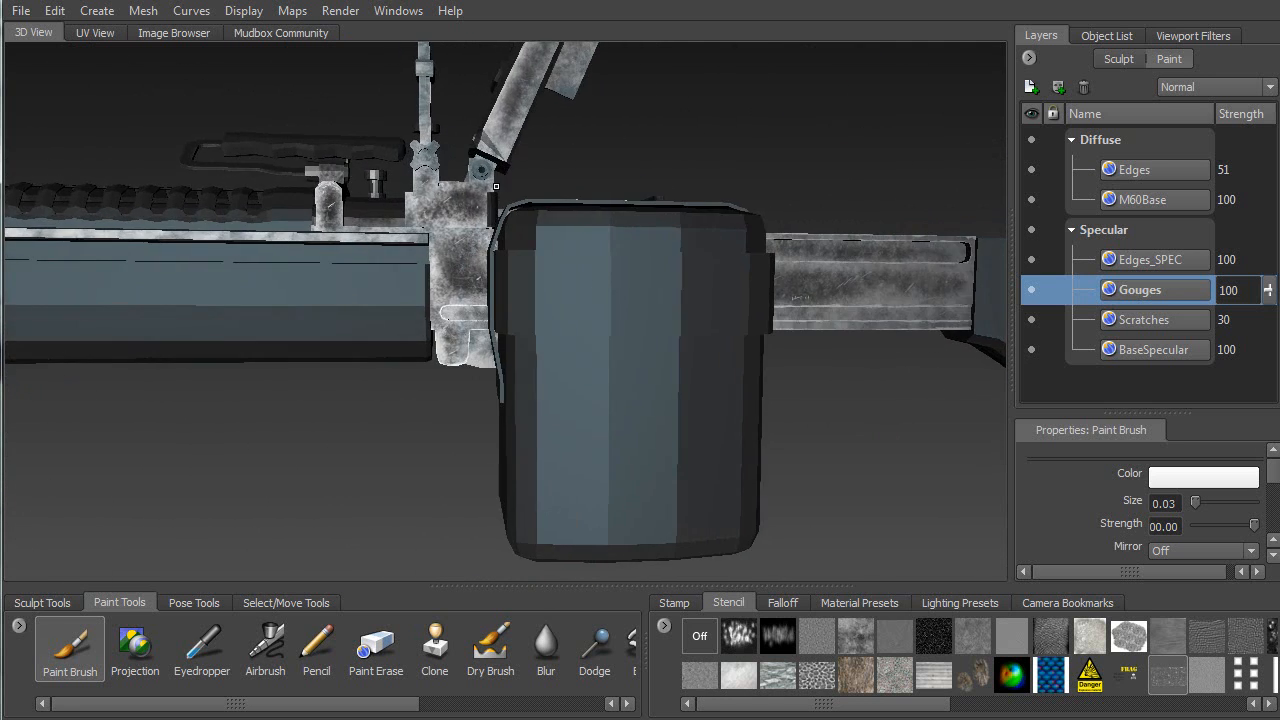
{"action": "left_click_drag", "start_coordinate": [181, 277], "coordinate": [268, 288], "text": "alt"}
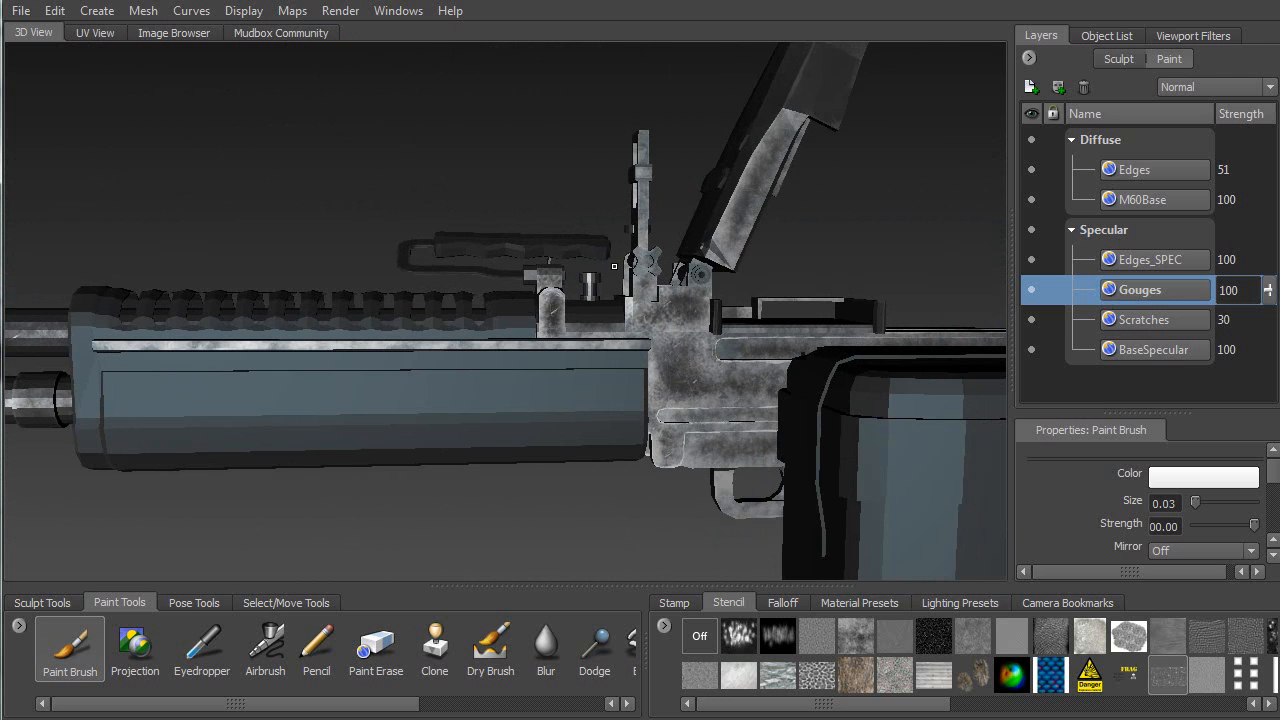
Examine the carrying handle, its mount and the rear sight base from several angles
{"action": "key", "text": "f"}
{"action": "mouse_move", "coordinate": [630, 258]}
{"action": "left_mouse_down", "text": "alt"}
{"action": "mouse_move", "coordinate": [620, 325]}
{"action": "mouse_move", "coordinate": [670, 345]}
{"action": "mouse_move", "coordinate": [660, 348]}
{"action": "mouse_move", "coordinate": [690, 345]}
{"action": "mouse_move", "coordinate": [706, 377]}
{"action": "left_mouse_up", "text": "alt"}
{"action": "mouse_move", "coordinate": [572, 348]}
{"action": "left_mouse_down", "text": "alt"}
{"action": "mouse_move", "coordinate": [536, 452]}
{"action": "mouse_move", "coordinate": [567, 512]}
{"action": "left_mouse_up", "text": "alt"}
{"action": "mouse_move", "coordinate": [650, 512]}
{"action": "left_mouse_down", "text": "alt"}
{"action": "mouse_move", "coordinate": [622, 526]}
{"action": "mouse_move", "coordinate": [720, 495]}
{"action": "mouse_move", "coordinate": [700, 465]}
{"action": "left_mouse_up", "text": "alt"}
{"action": "mouse_move", "coordinate": [647, 426]}
{"action": "left_mouse_down"}
{"action": "mouse_move", "coordinate": [628, 411]}
{"action": "mouse_move", "coordinate": [609, 427]}
{"action": "mouse_move", "coordinate": [620, 440]}
{"action": "mouse_move", "coordinate": [600, 406]}
{"action": "left_mouse_up"}
{"action": "right_click_drag", "start_coordinate": [540, 434], "coordinate": [586, 274], "text": "alt"}
{"action": "middle_click_drag", "start_coordinate": [586, 274], "coordinate": [760, 226], "text": "alt"}
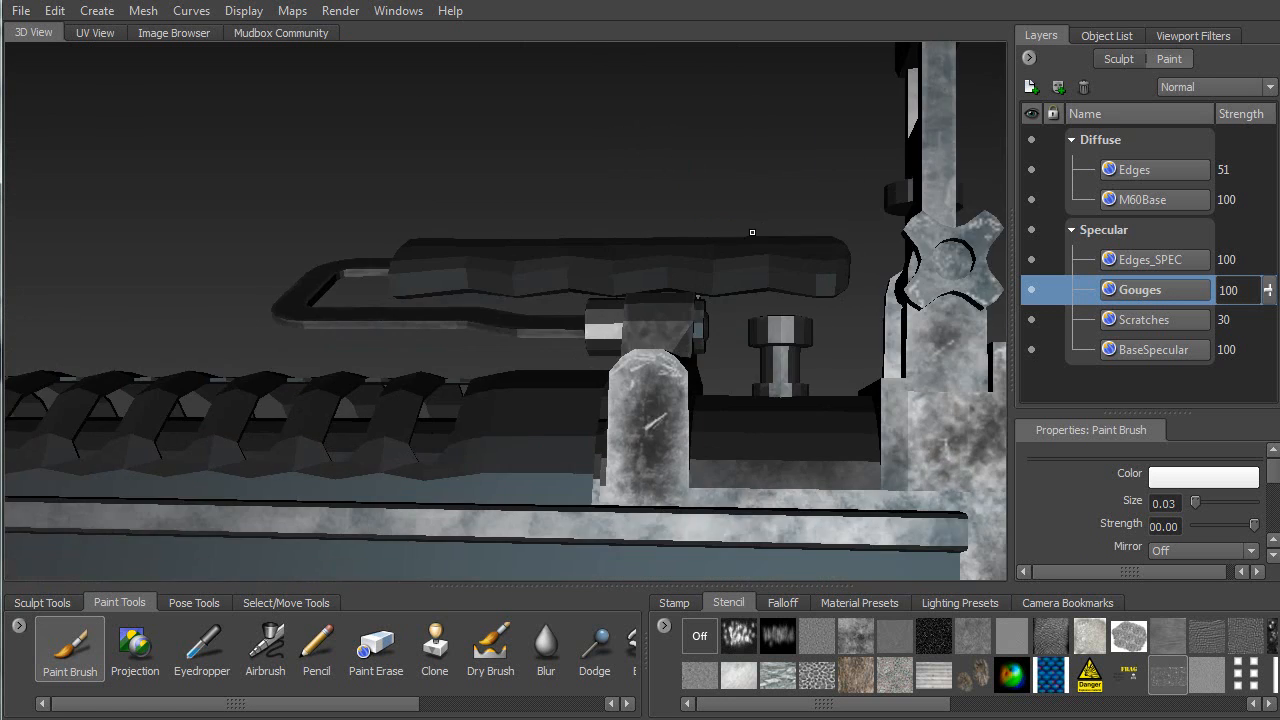
{"action": "left_click_drag", "start_coordinate": [612, 420], "coordinate": [608, 456], "text": "alt"}
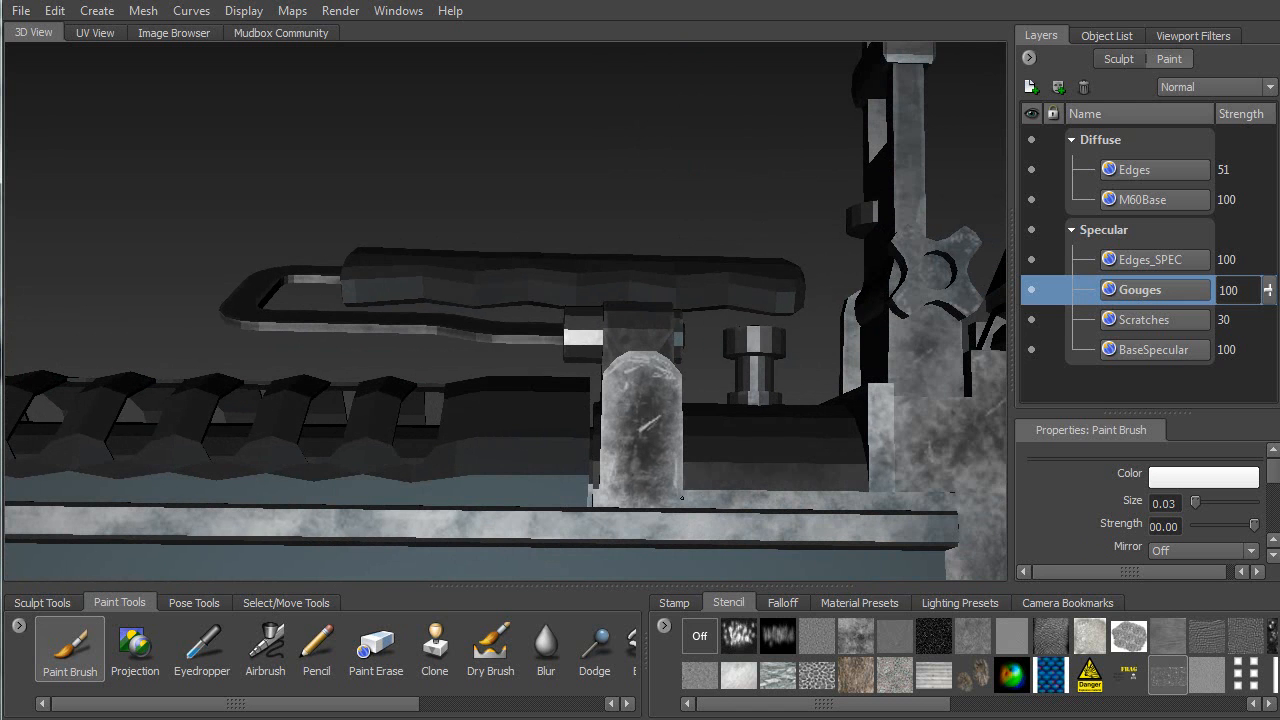
{"action": "left_click_drag", "start_coordinate": [726, 490], "coordinate": [893, 403], "text": "alt"}
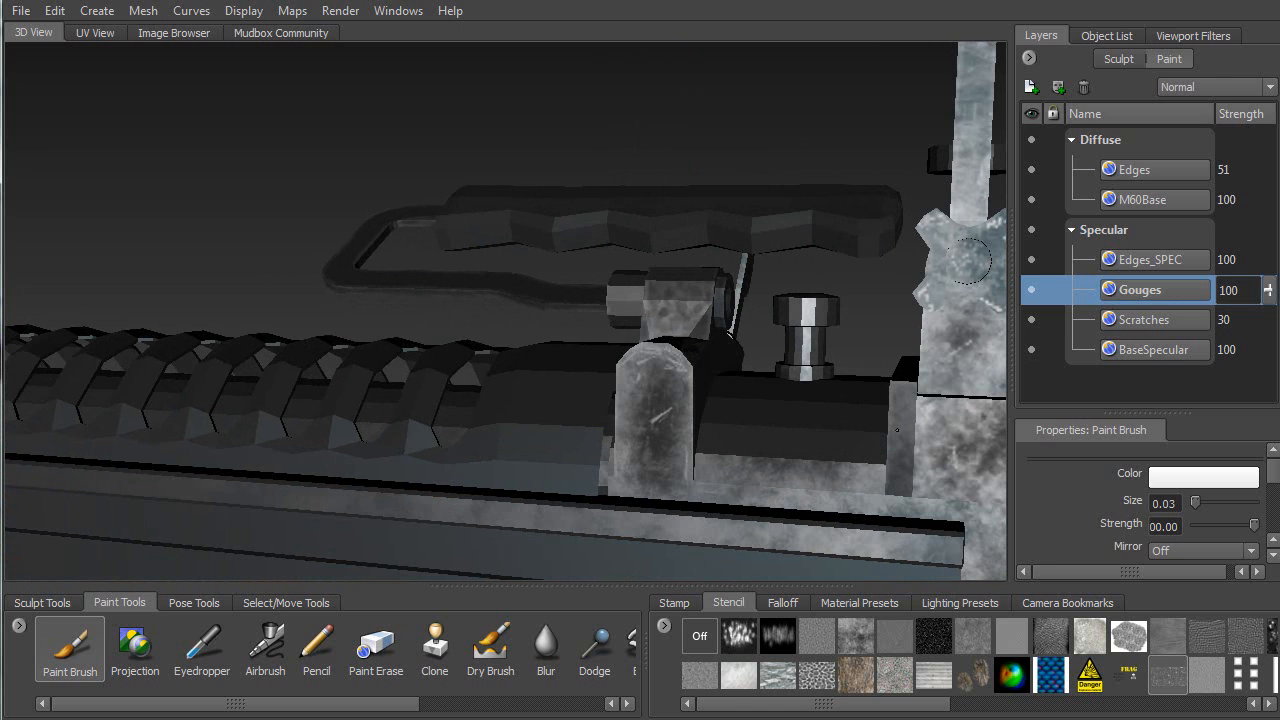
{"action": "middle_click_drag", "start_coordinate": [616, 496], "coordinate": [726, 488], "text": "alt"}
{"action": "left_click_drag", "start_coordinate": [726, 488], "coordinate": [830, 510], "text": "alt"}
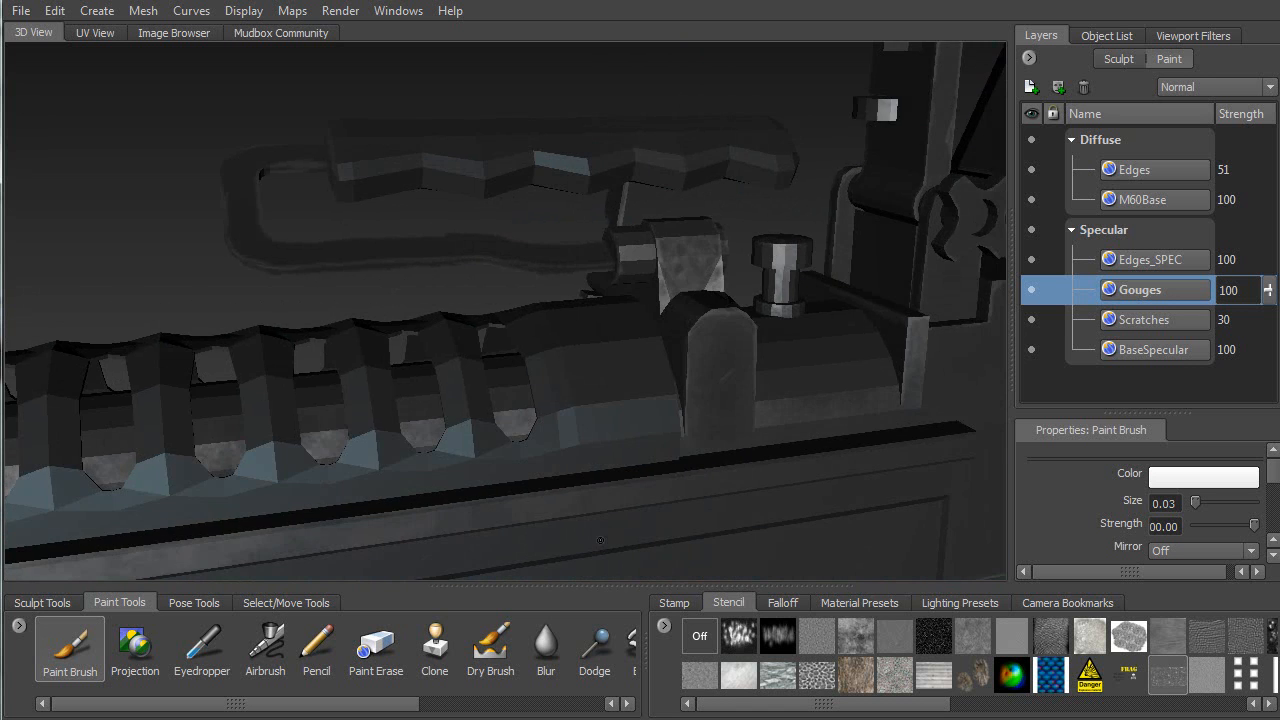
Paint short gouges on the broad faces of the bipod leg
{"action": "right_click_drag", "start_coordinate": [830, 510], "coordinate": [160, 410], "text": "alt"}
{"action": "middle_click_drag", "start_coordinate": [160, 410], "coordinate": [759, 239], "text": "alt"}
{"action": "left_click_drag", "start_coordinate": [759, 239], "coordinate": [575, 271], "text": "alt"}
{"action": "right_click_drag", "start_coordinate": [576, 271], "coordinate": [360, 316], "text": "alt"}
{"action": "middle_click_drag", "start_coordinate": [360, 316], "coordinate": [585, 226], "text": "alt"}
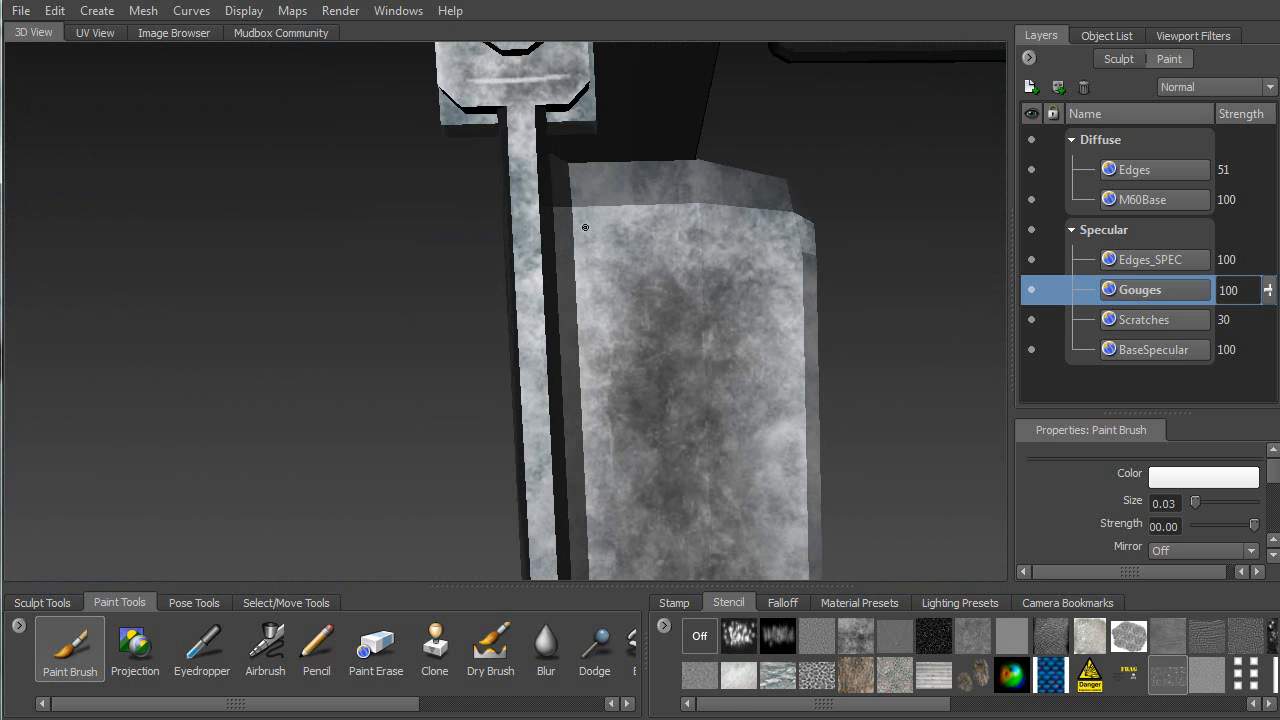
{"action": "left_click_drag", "start_coordinate": [650, 409], "coordinate": [676, 380]}
{"action": "left_click_drag", "start_coordinate": [763, 320], "coordinate": [725, 270], "text": "alt"}
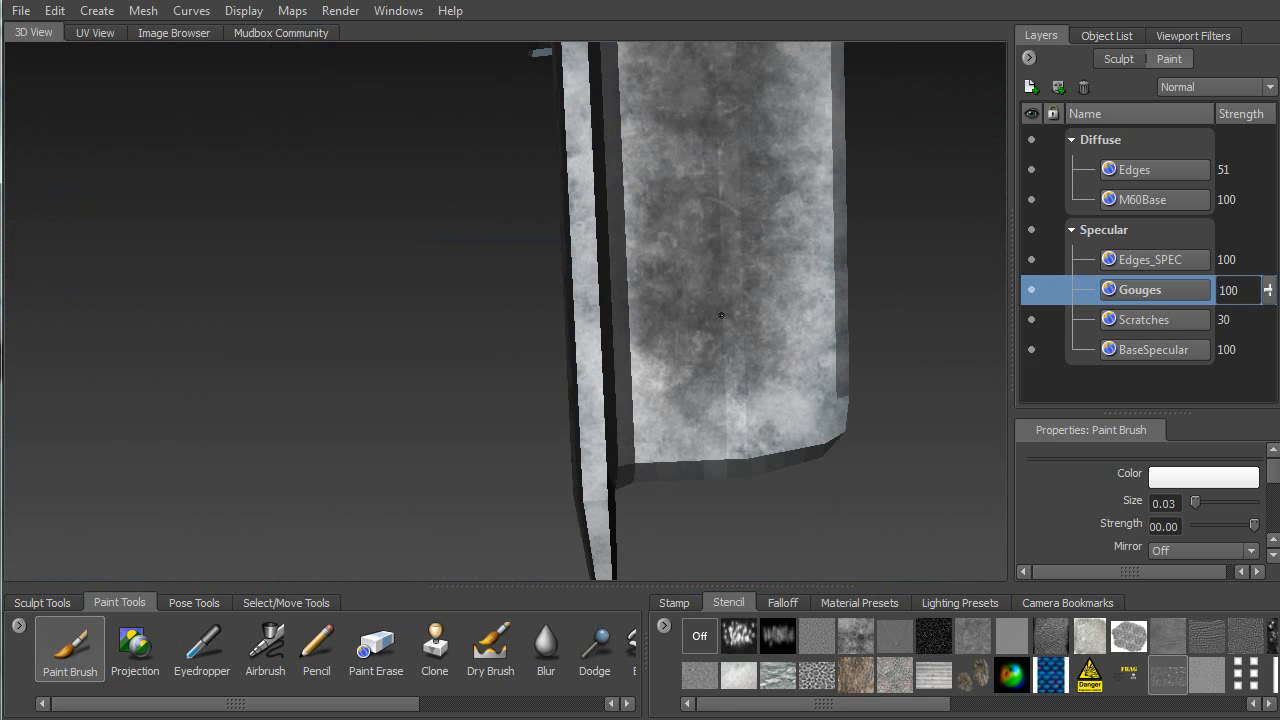
{"action": "mouse_move", "coordinate": [669, 371]}
{"action": "left_mouse_down"}
{"action": "mouse_move", "coordinate": [673, 350]}
{"action": "mouse_move", "coordinate": [843, 443]}
{"action": "mouse_move", "coordinate": [914, 340]}
{"action": "mouse_move", "coordinate": [975, 318]}
{"action": "left_mouse_up"}
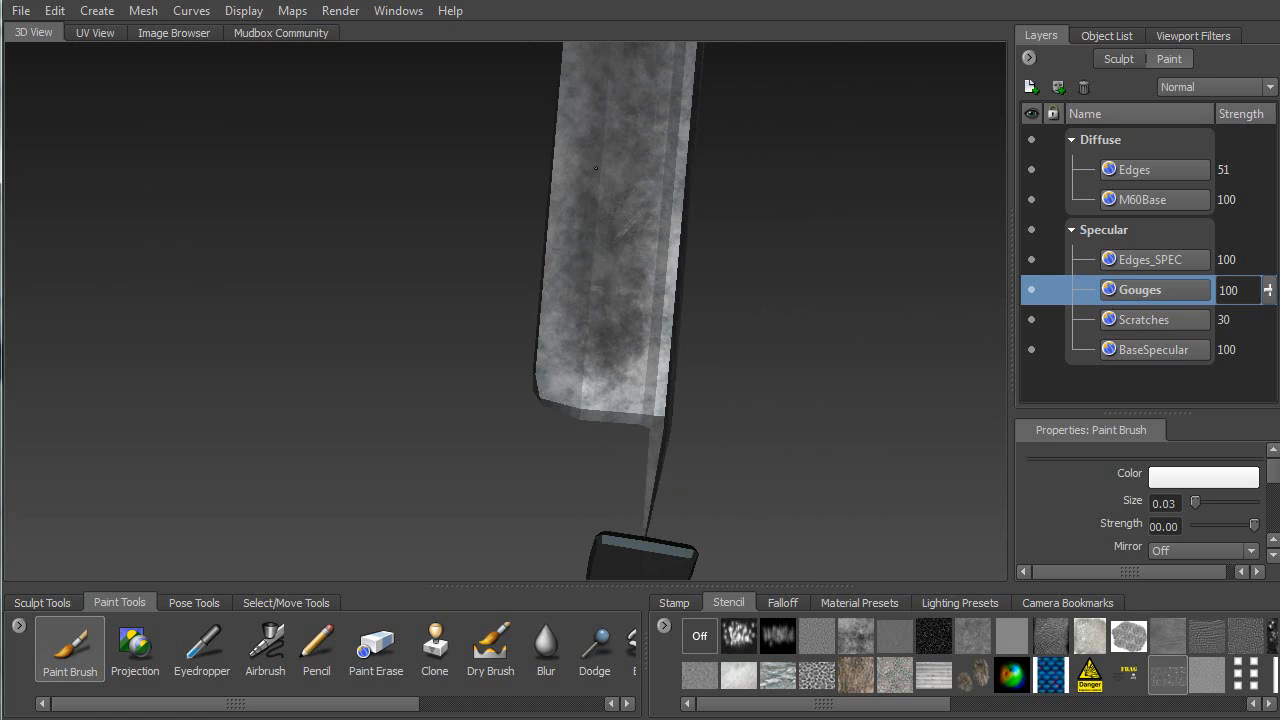
{"action": "scroll", "coordinate": [591, 304], "scroll_direction": "up", "scroll_amount": 5}
{"action": "mouse_move", "coordinate": [618, 380]}
{"action": "left_mouse_down"}
{"action": "mouse_move", "coordinate": [607, 388]}
{"action": "mouse_move", "coordinate": [690, 332]}
{"action": "left_mouse_up"}
{"action": "scroll", "coordinate": [698, 401], "scroll_direction": "down", "scroll_amount": 5}
Paint short gouges on the bipod mount and the flash hider at the muzzle
{"action": "left_click_drag", "start_coordinate": [752, 393], "coordinate": [549, 271], "text": "alt"}
{"action": "middle_click_drag", "start_coordinate": [549, 271], "coordinate": [486, 354], "text": "alt"}
{"action": "left_click_drag", "start_coordinate": [486, 354], "coordinate": [286, 339], "text": "alt"}
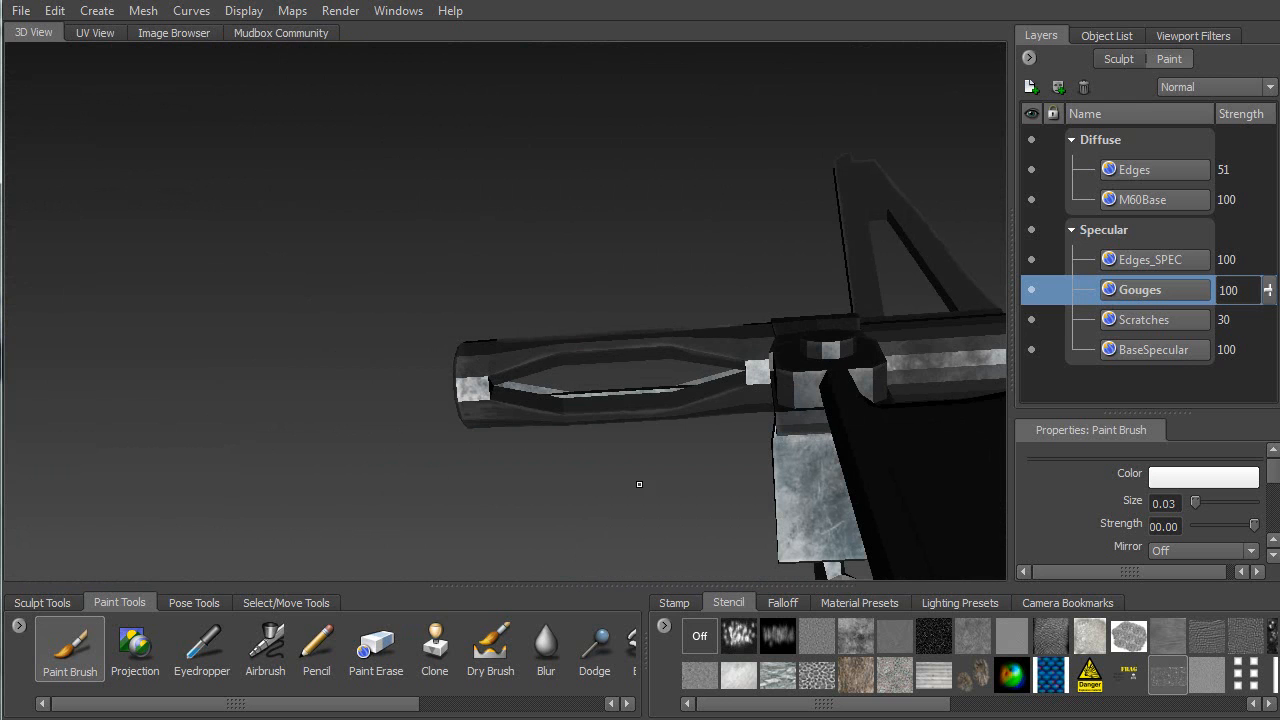
{"action": "left_click_drag", "start_coordinate": [784, 456], "coordinate": [555, 293], "text": "alt"}
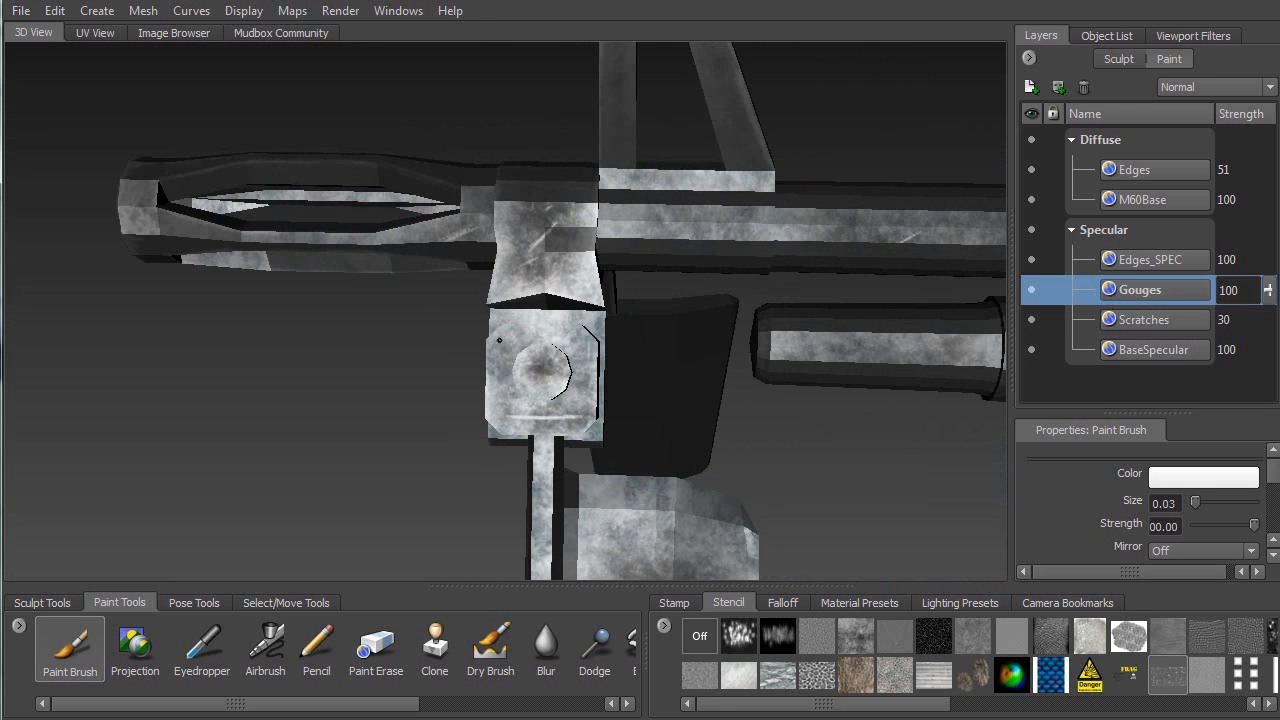
{"action": "left_click_drag", "start_coordinate": [437, 345], "coordinate": [265, 356], "text": "alt"}
{"action": "key", "text": "f"}
{"action": "mouse_move", "coordinate": [634, 290]}
{"action": "left_mouse_down", "text": "alt"}
{"action": "mouse_move", "coordinate": [690, 345]}
{"action": "mouse_move", "coordinate": [722, 342]}
{"action": "mouse_move", "coordinate": [770, 283]}
{"action": "mouse_move", "coordinate": [678, 284]}
{"action": "left_mouse_up", "text": "alt"}
{"action": "mouse_move", "coordinate": [557, 348]}
{"action": "left_mouse_down"}
{"action": "mouse_move", "coordinate": [587, 324]}
{"action": "mouse_move", "coordinate": [548, 346]}
{"action": "left_mouse_up"}
{"action": "left_click_drag", "start_coordinate": [548, 346], "coordinate": [598, 274], "text": "alt"}
{"action": "left_click_drag", "start_coordinate": [533, 390], "coordinate": [459, 373], "text": "alt"}
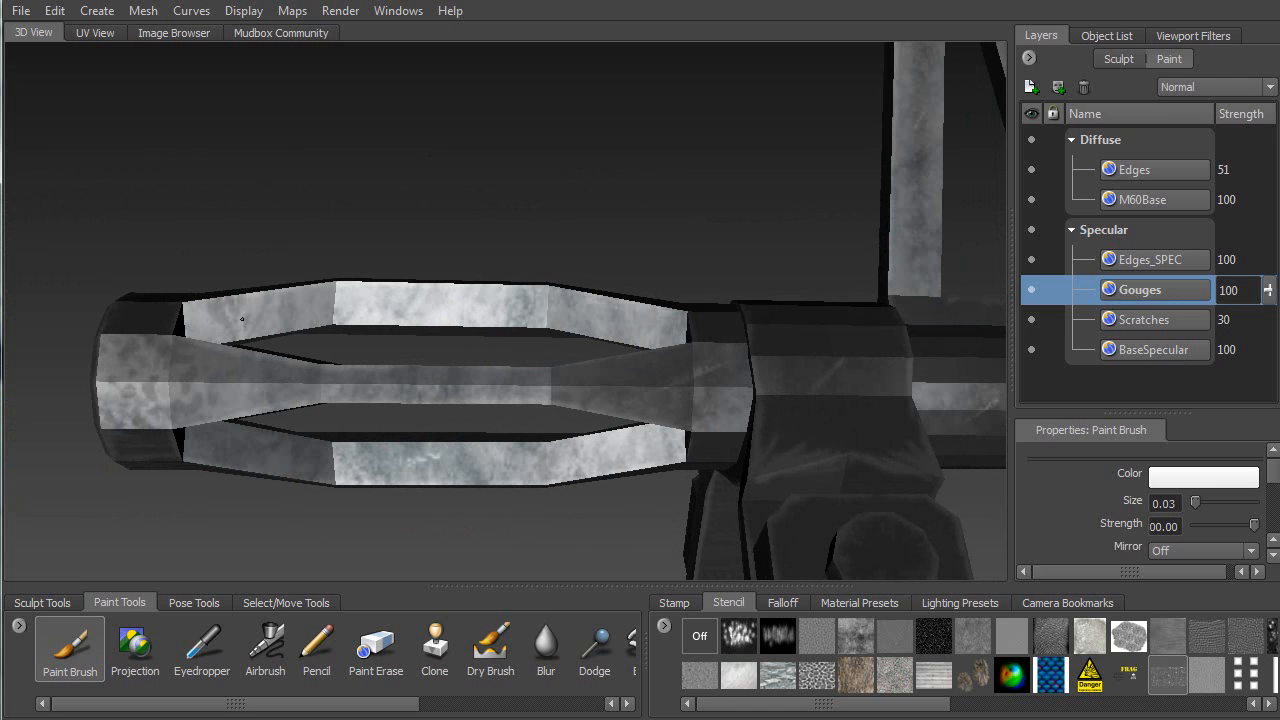
Paint short gouges on the muzzle collar, the adjoining barrel section and the upper part of the front sight
{"action": "middle_click_drag", "start_coordinate": [575, 310], "coordinate": [330, 300], "text": "alt"}
{"action": "left_click_drag", "start_coordinate": [400, 400], "coordinate": [453, 341], "text": "alt"}
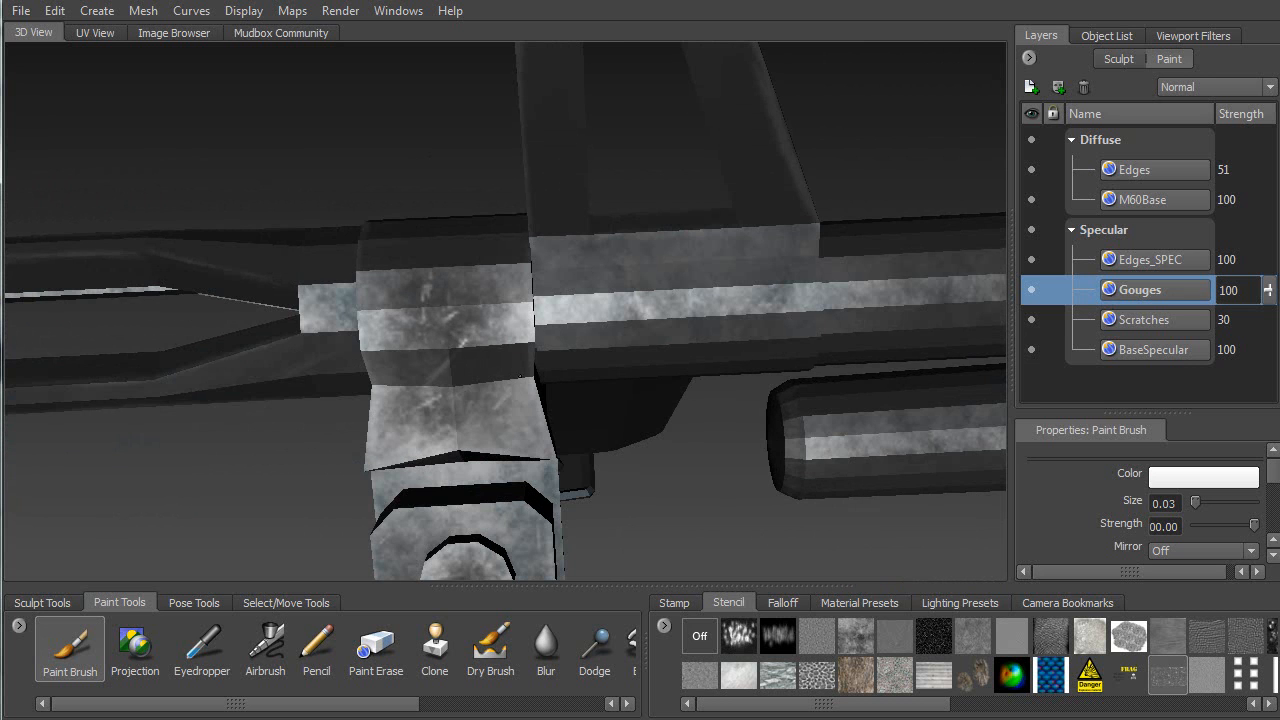
{"action": "left_click_drag", "start_coordinate": [490, 410], "coordinate": [555, 321], "text": "alt"}
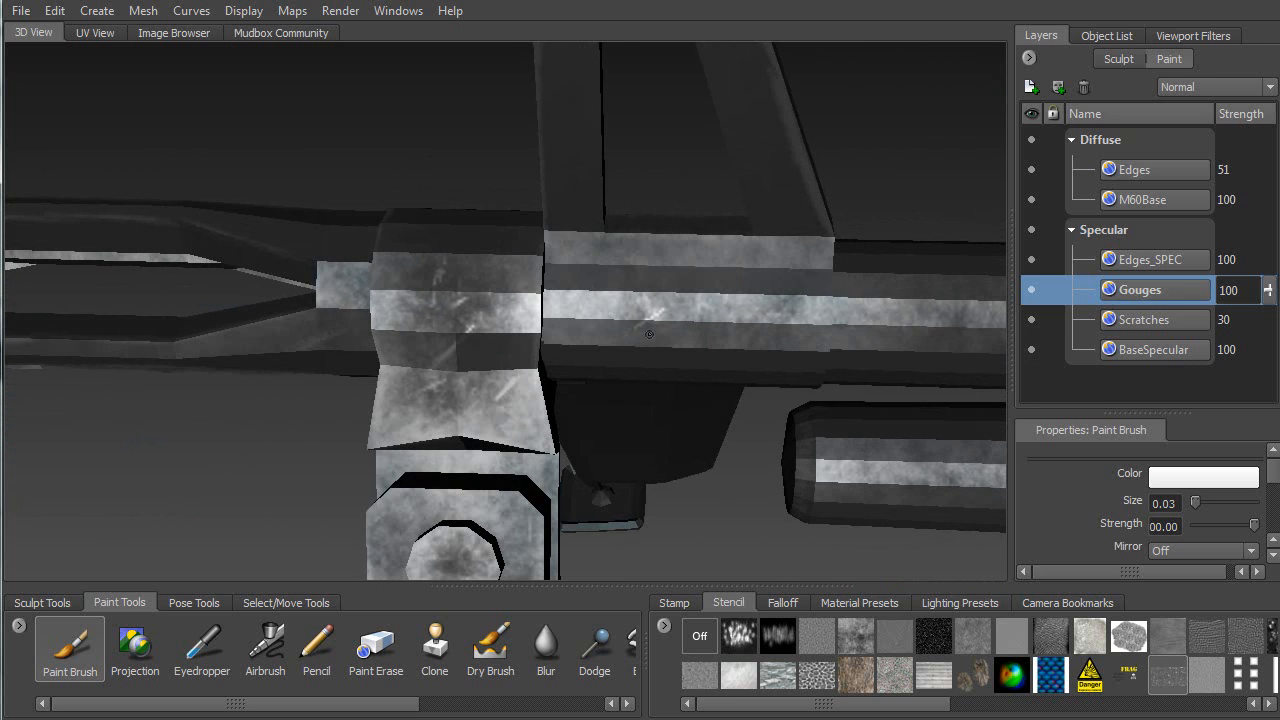
{"action": "left_click_drag", "start_coordinate": [660, 303], "coordinate": [741, 273], "text": "alt"}
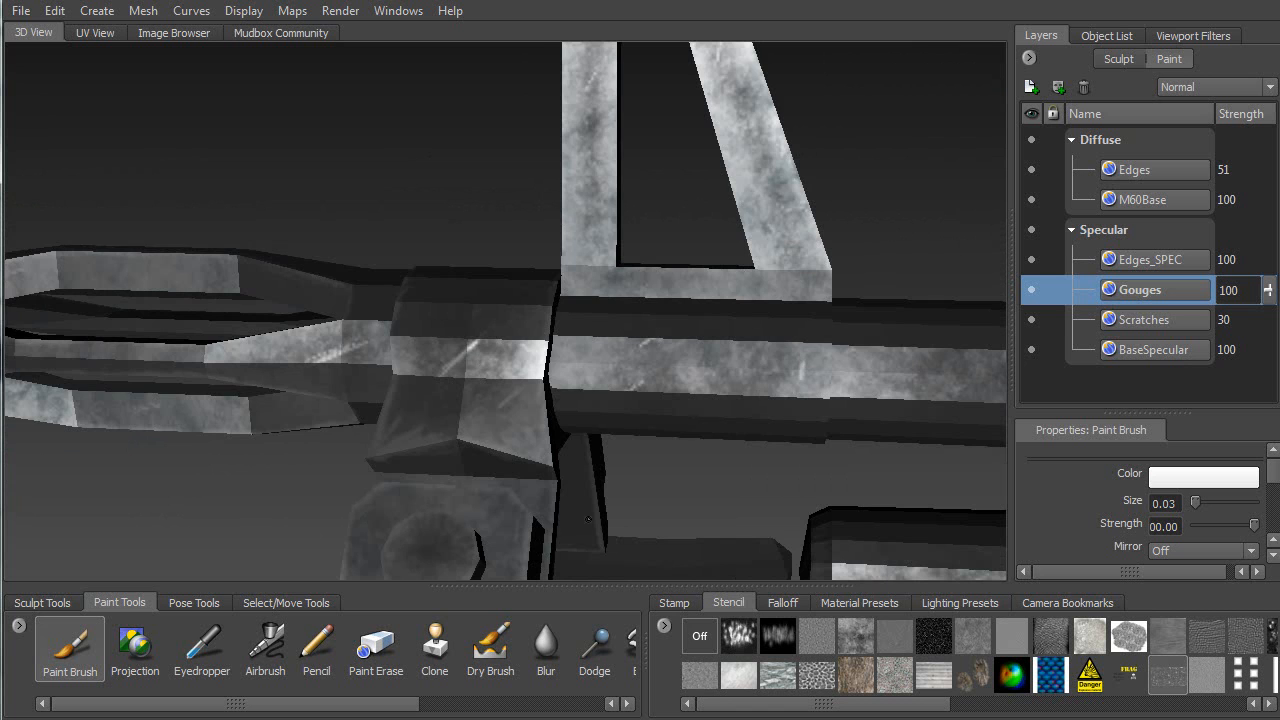
{"action": "right_click_drag", "start_coordinate": [615, 492], "coordinate": [549, 263], "text": "alt"}
{"action": "middle_click_drag", "start_coordinate": [549, 263], "coordinate": [540, 394], "text": "alt"}
{"action": "left_click_drag", "start_coordinate": [540, 394], "coordinate": [767, 471], "text": "alt"}
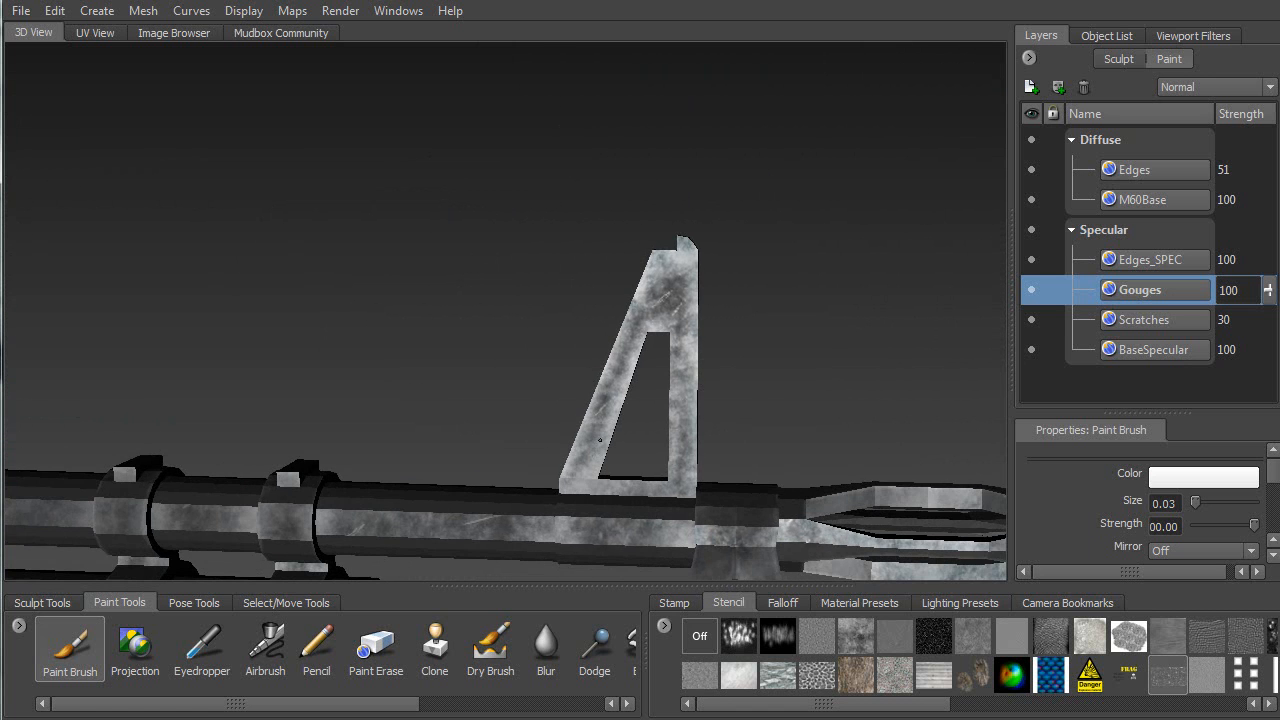
Paint short gouges on the lower gas tube and its clamp ring between the handguard and the bipod
{"action": "middle_click_drag", "start_coordinate": [572, 412], "coordinate": [838, 170], "text": "alt"}
{"action": "left_click_drag", "start_coordinate": [165, 478], "coordinate": [254, 494], "text": "alt"}
{"action": "right_click_drag", "start_coordinate": [369, 270], "coordinate": [250, 385], "text": "alt"}
{"action": "middle_click_drag", "start_coordinate": [250, 385], "coordinate": [472, 240], "text": "alt"}
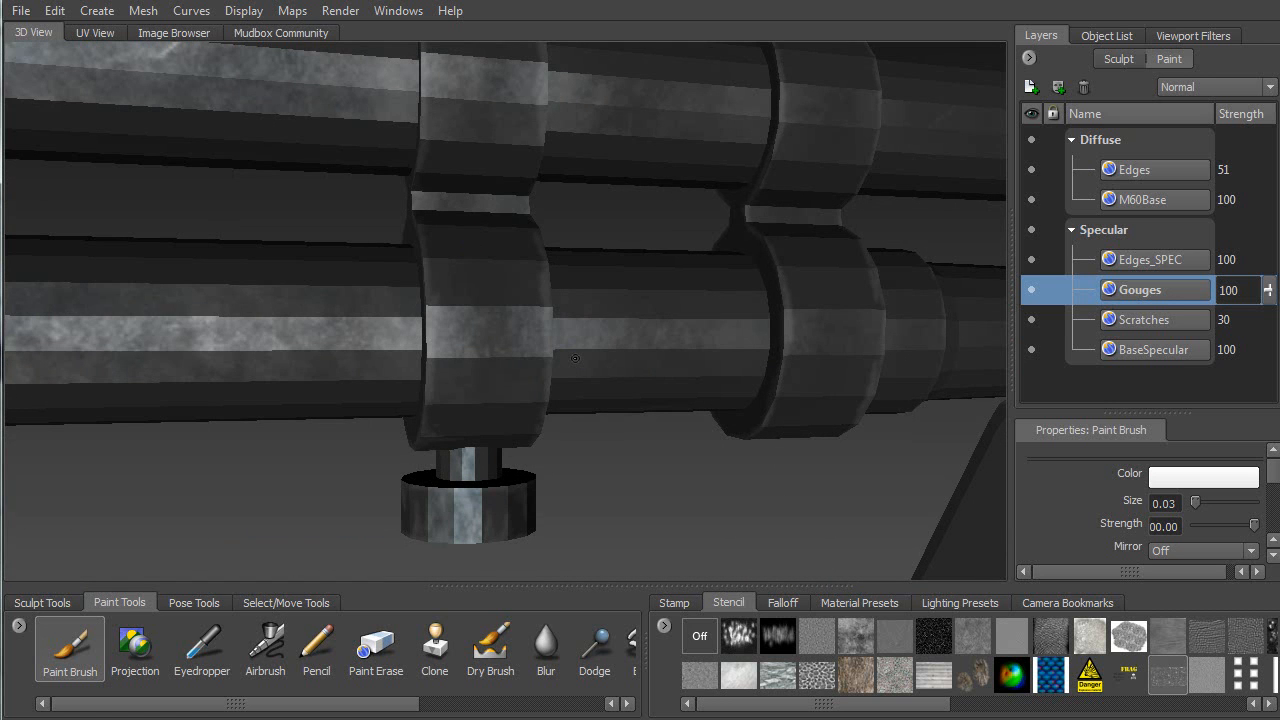
{"action": "left_click_drag", "start_coordinate": [575, 358], "coordinate": [350, 340], "text": "alt"}
{"action": "middle_click_drag", "start_coordinate": [70, 290], "coordinate": [475, 260], "text": "alt"}
{"action": "mouse_move", "coordinate": [445, 290]}
{"action": "left_mouse_down", "text": "alt"}
{"action": "mouse_move", "coordinate": [435, 296]}
{"action": "mouse_move", "coordinate": [467, 285]}
{"action": "left_mouse_up", "text": "alt"}
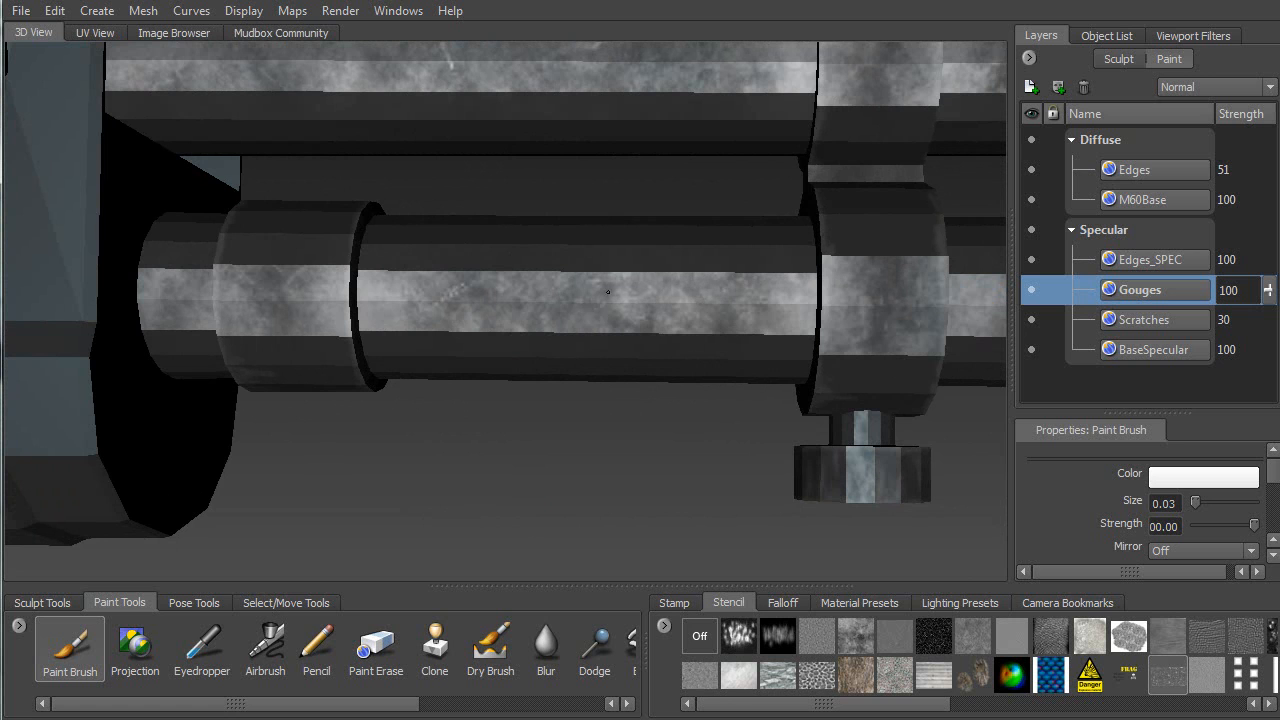
{"action": "left_click_drag", "start_coordinate": [722, 307], "coordinate": [739, 288]}
{"action": "left_click_drag", "start_coordinate": [861, 306], "coordinate": [884, 289]}
{"action": "right_click_drag", "start_coordinate": [372, 463], "coordinate": [573, 264], "text": "alt"}
{"action": "left_click_drag", "start_coordinate": [573, 264], "coordinate": [586, 306], "text": "alt"}
{"action": "middle_click_drag", "start_coordinate": [408, 356], "coordinate": [519, 316], "text": "alt"}
{"action": "left_click_drag", "start_coordinate": [519, 316], "coordinate": [618, 316], "text": "alt"}
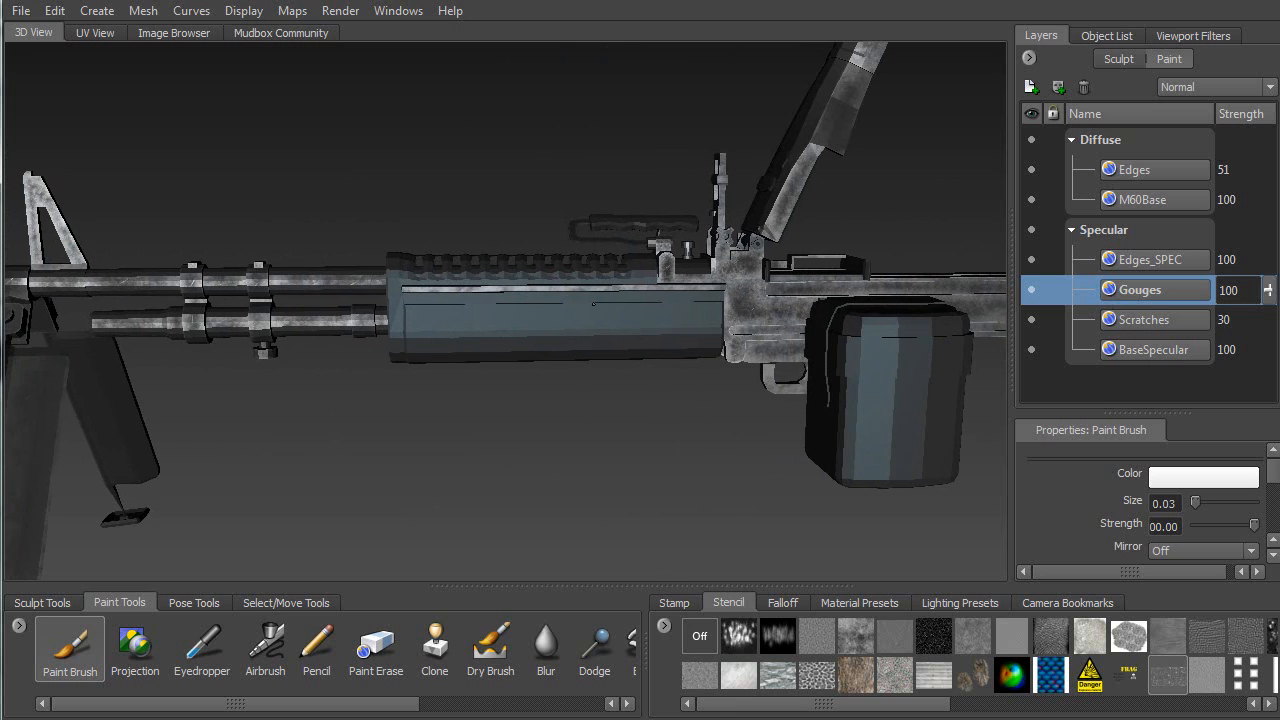